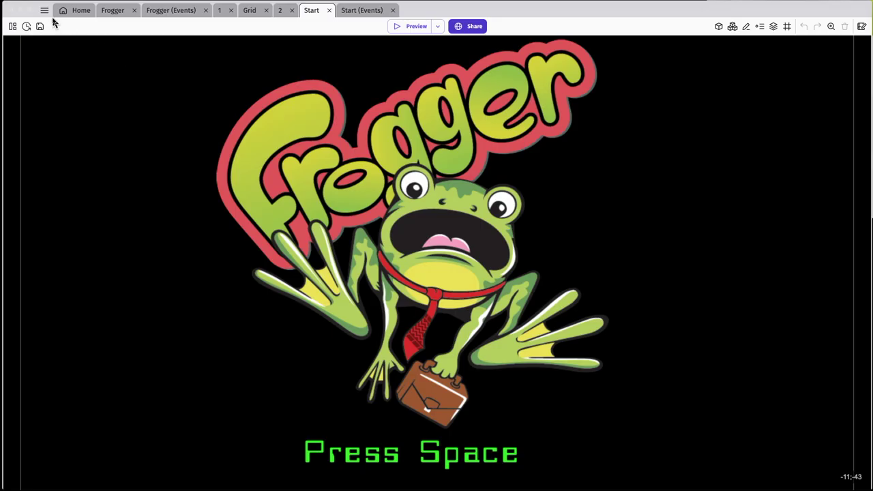
# Start a new empty project in the Desktop & Mobile landscape format and name it "Frogger2"
pyautogui.click(44, 11)
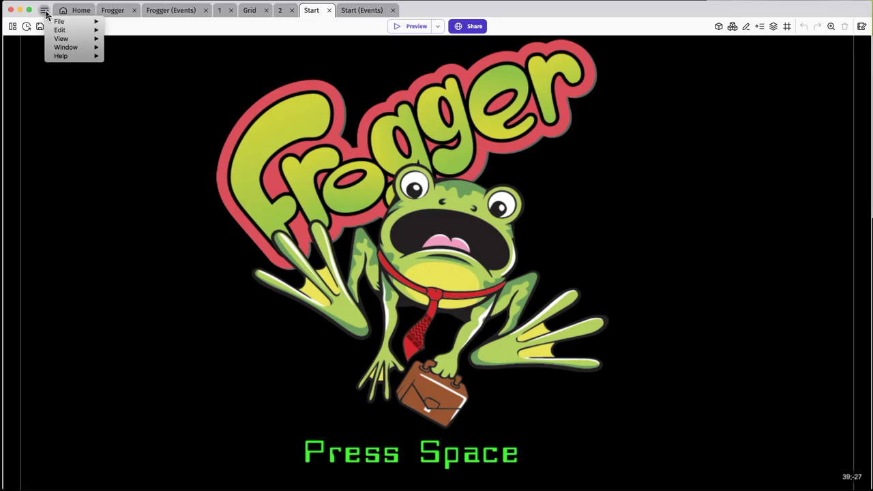
pyautogui.moveTo(58, 25)
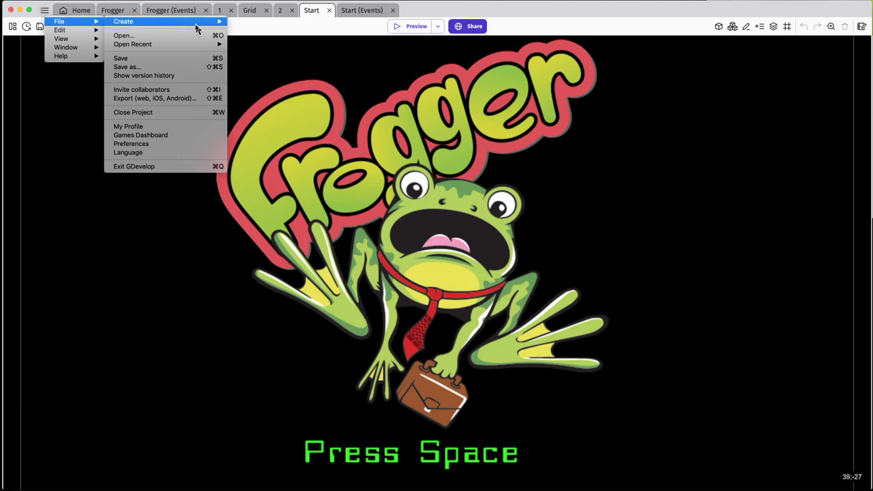
pyautogui.moveTo(195, 26)
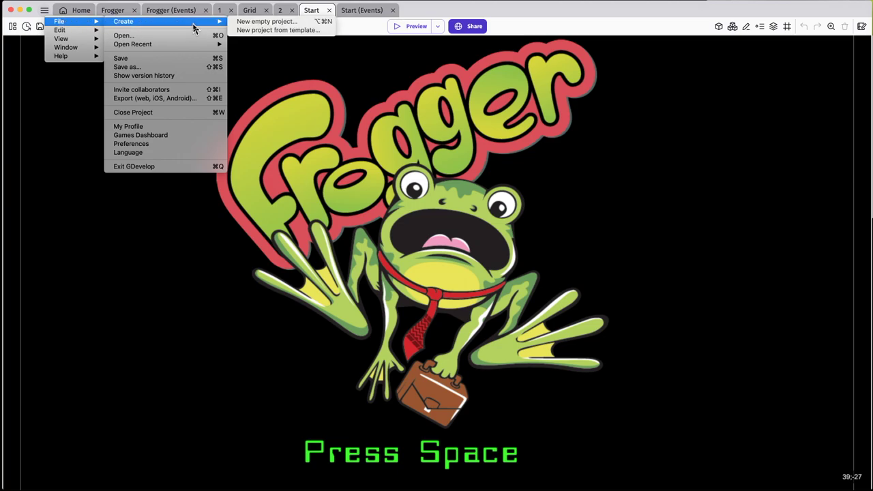
pyautogui.click(245, 26)
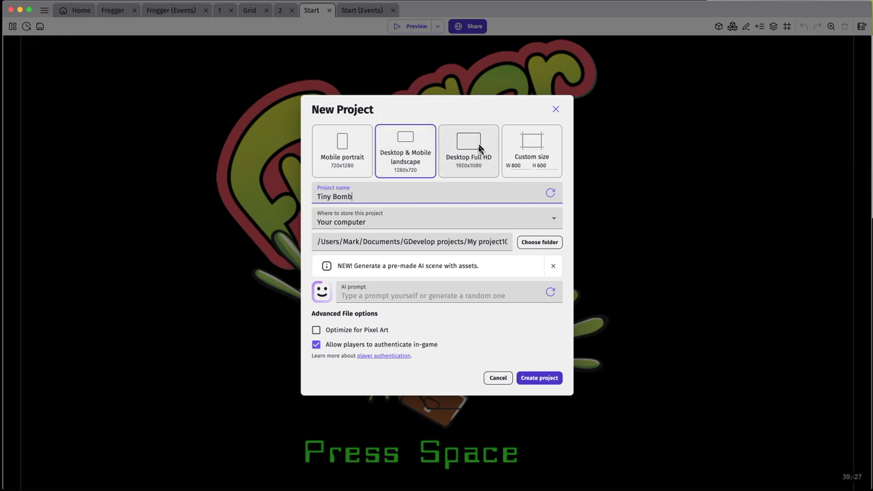
pyautogui.tripleClick(316, 194)
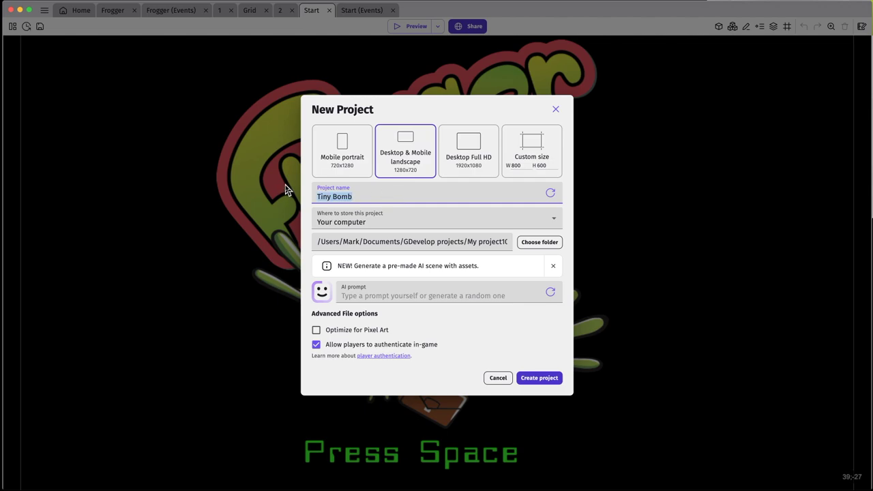
pyautogui.write('Frogger2')
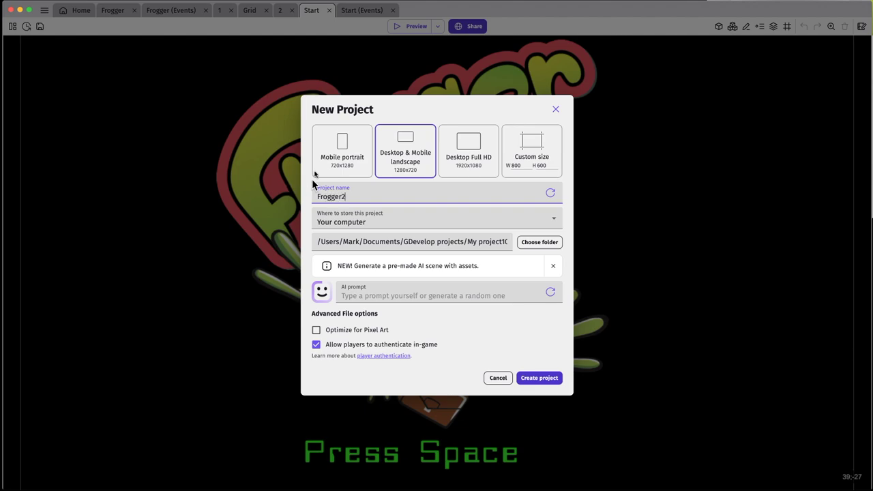
# Store the project in the "Frogger 2" folder, disallow in-game player authentication and create the project
pyautogui.click(527, 244)
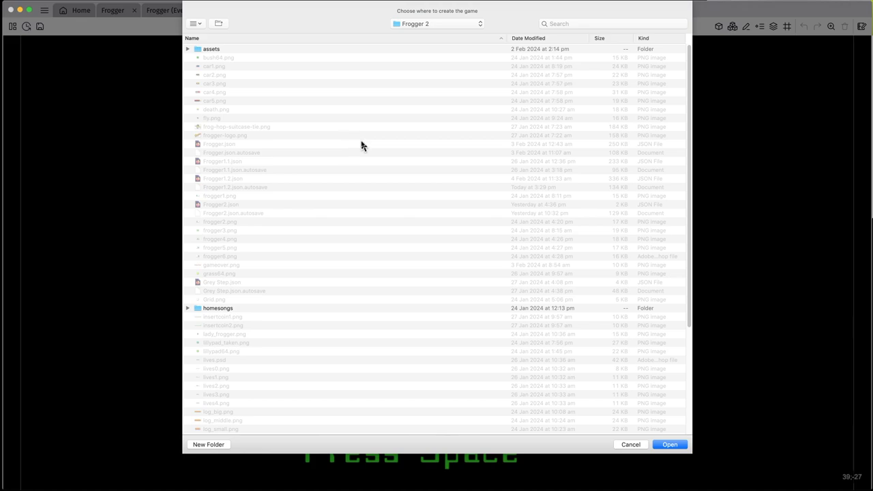
pyautogui.click(668, 444)
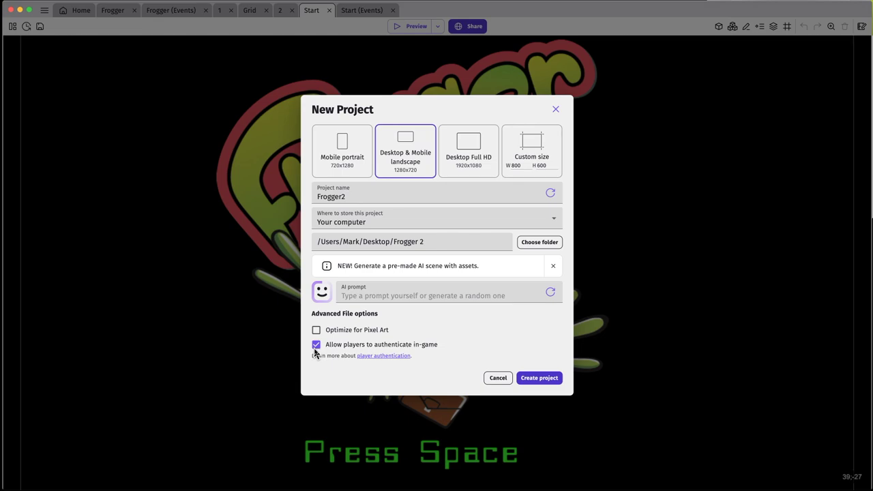
pyautogui.click(316, 345)
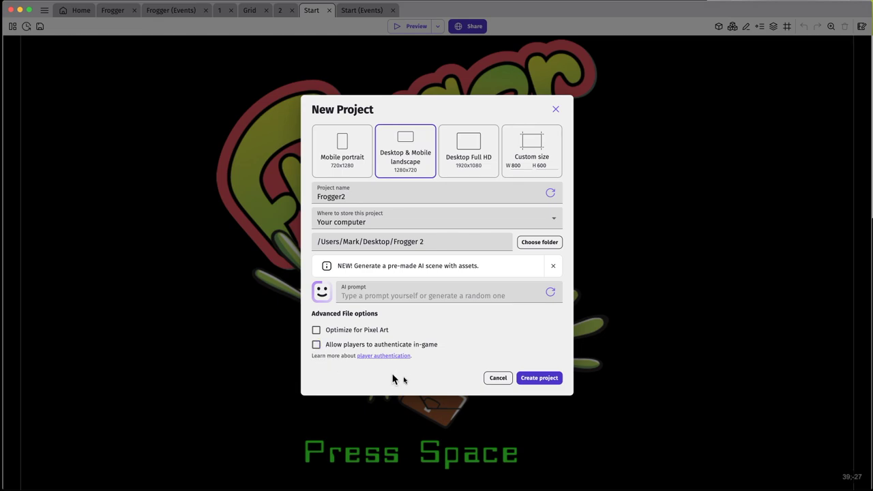
pyautogui.click(538, 380)
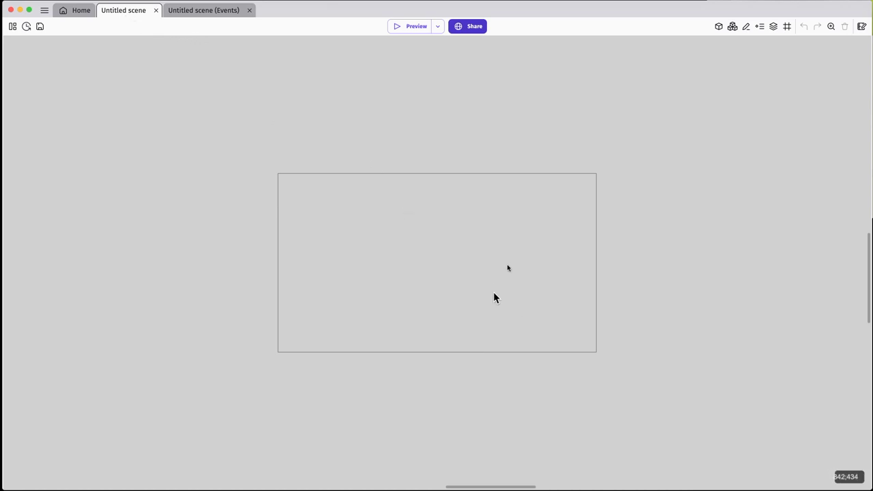
# Show the scene's object list and rename the project's untitled scene as "Welcome"
pyautogui.click(719, 27)
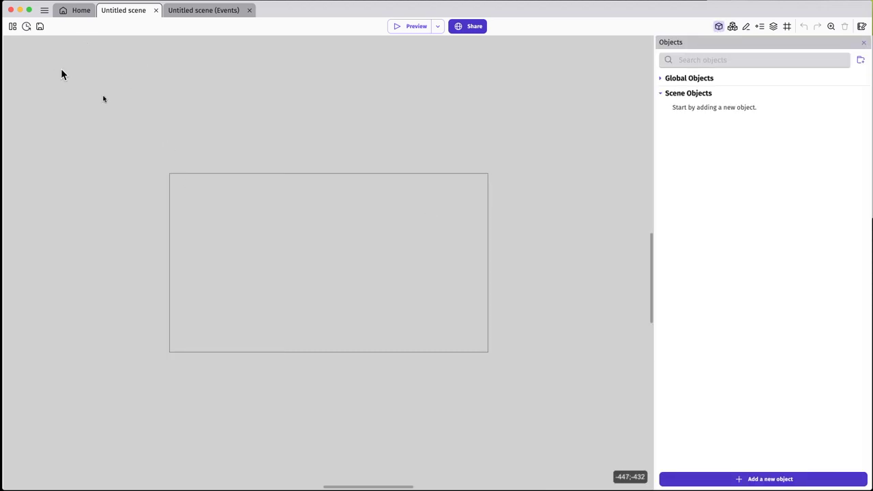
pyautogui.click(13, 26)
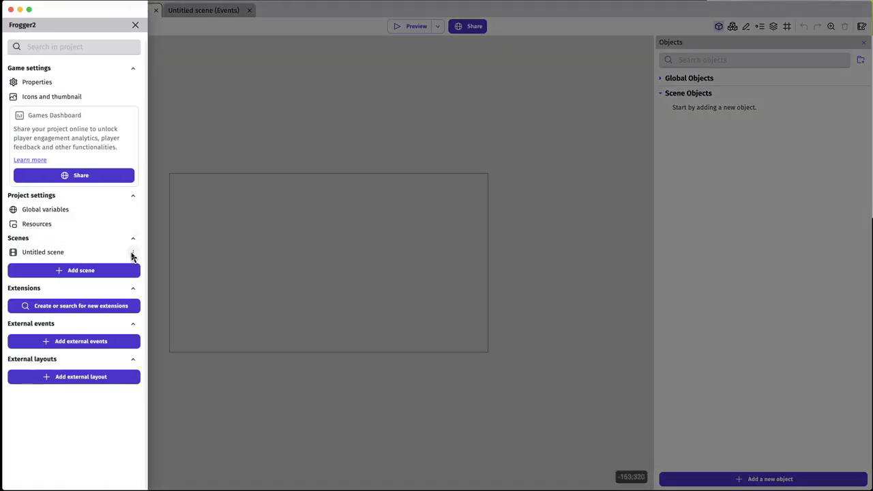
pyautogui.click(133, 254)
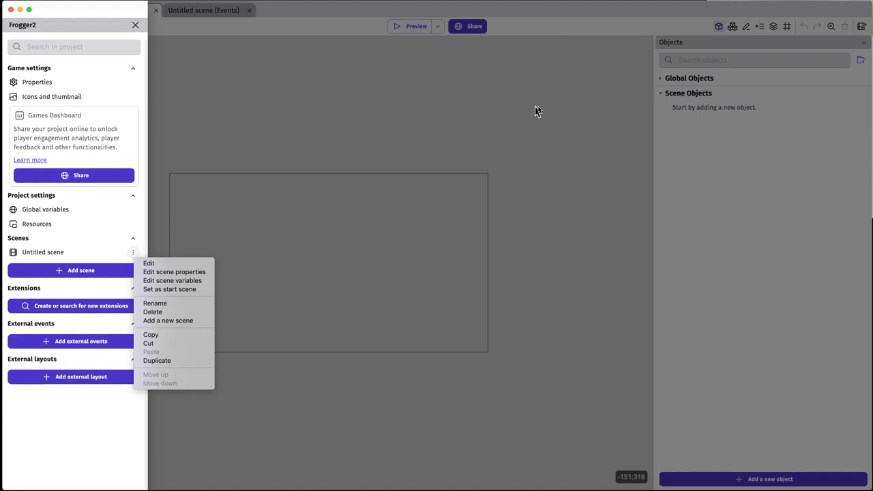
pyautogui.press('Escape')
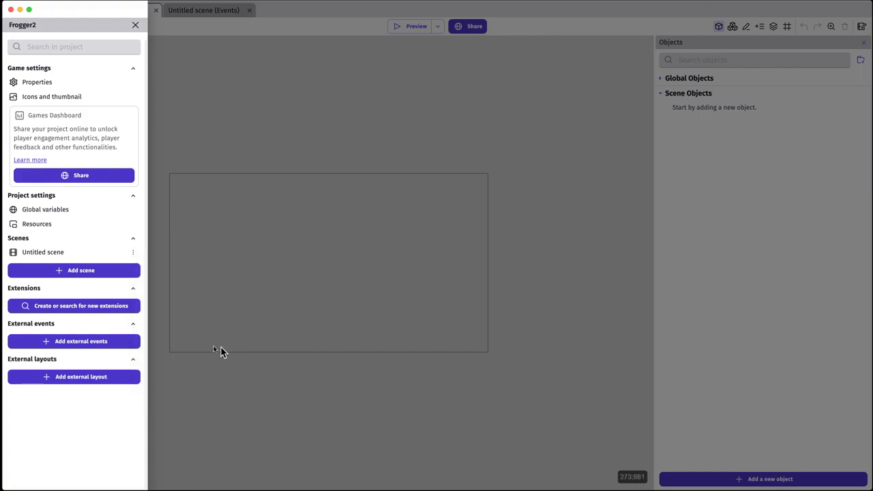
pyautogui.click(133, 253)
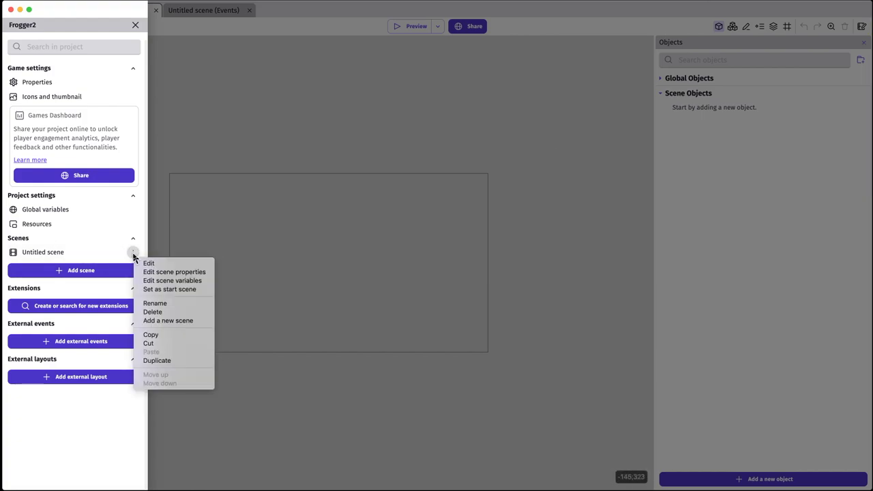
pyautogui.click(166, 304)
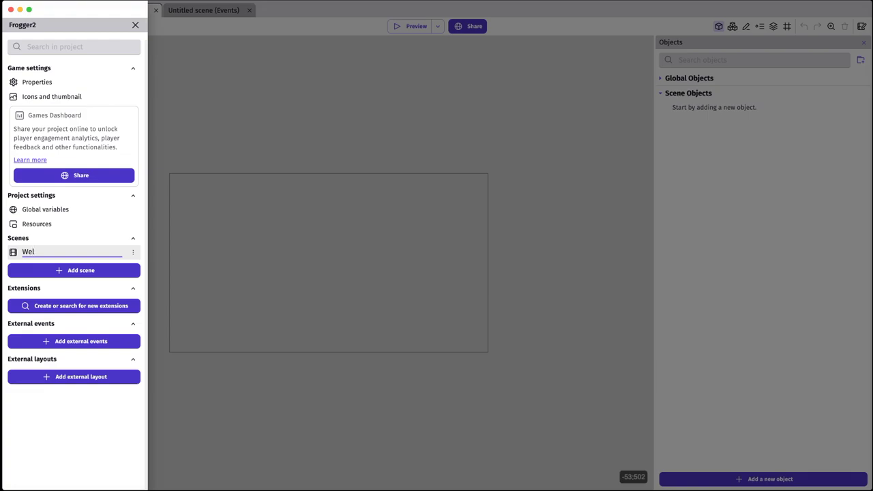
pyautogui.write('Welcome')
# Add a second scene to the project and name it "Frogger"
pyautogui.click(107, 272)
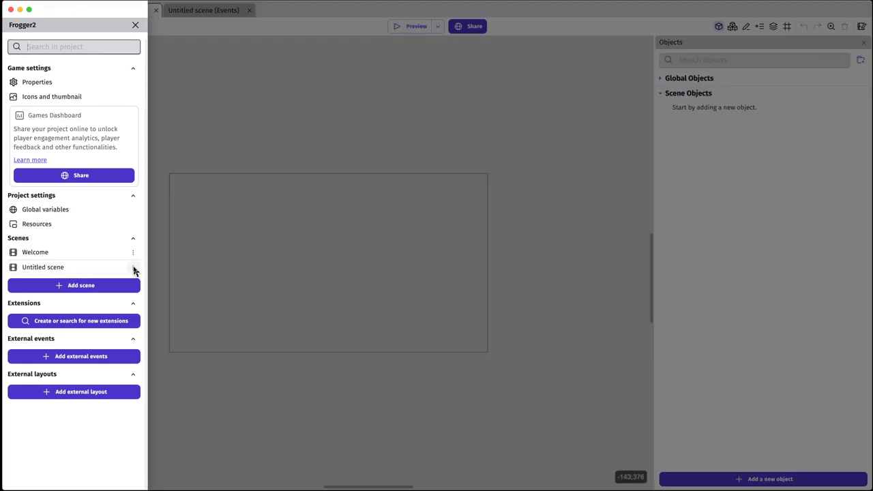
pyautogui.click(133, 267)
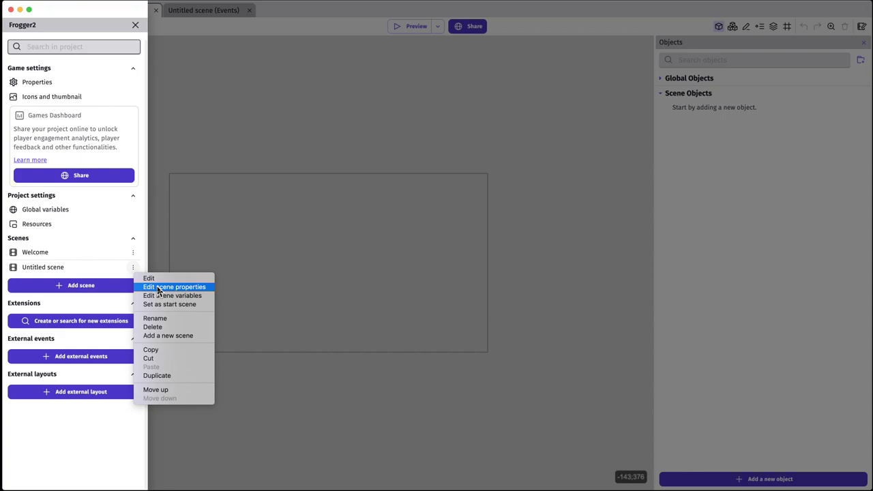
pyautogui.click(159, 318)
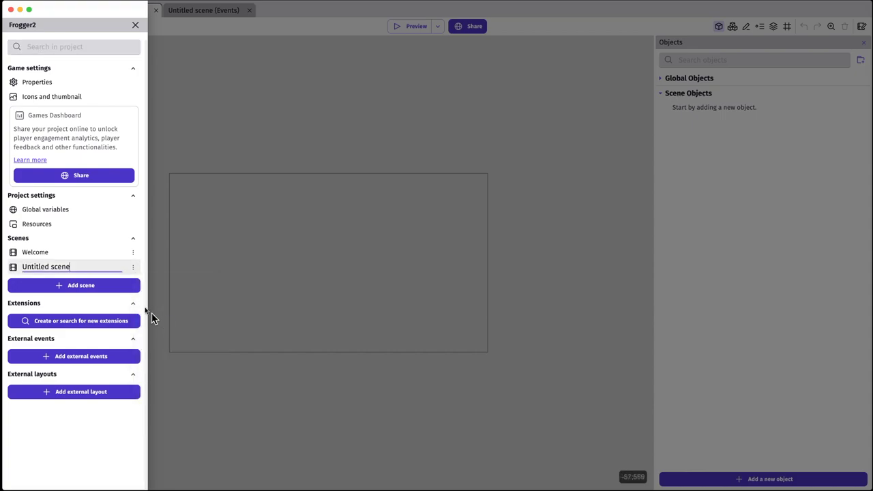
pyautogui.moveTo(72, 266); pyautogui.dragTo(18, 273)
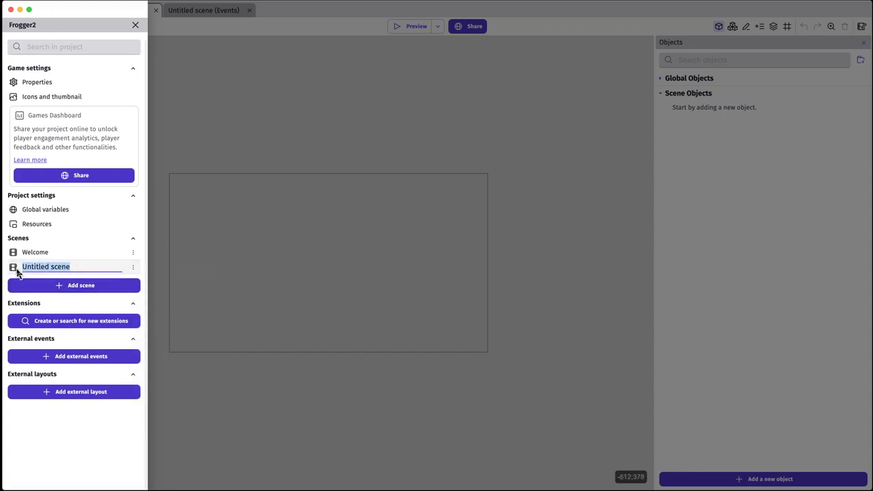
pyautogui.write('Frogger')
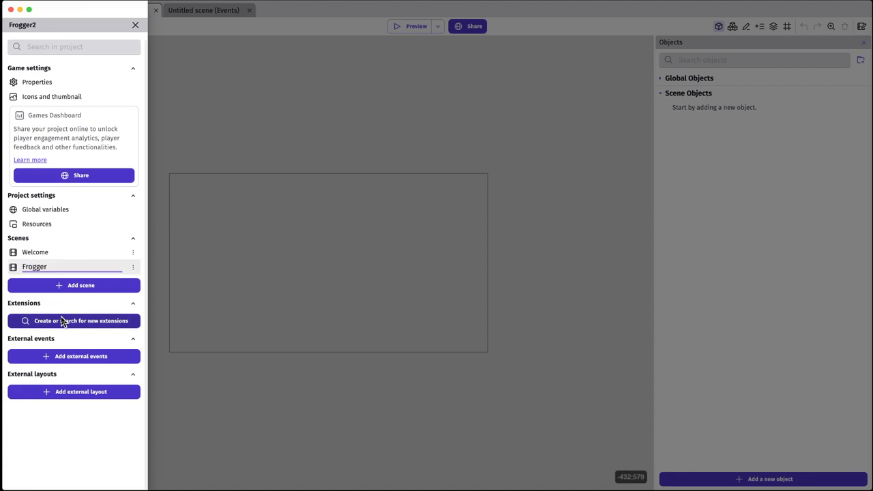
# Add an external layout to the project and rename it as "1"
pyautogui.click(49, 393)
pyautogui.click(93, 389)
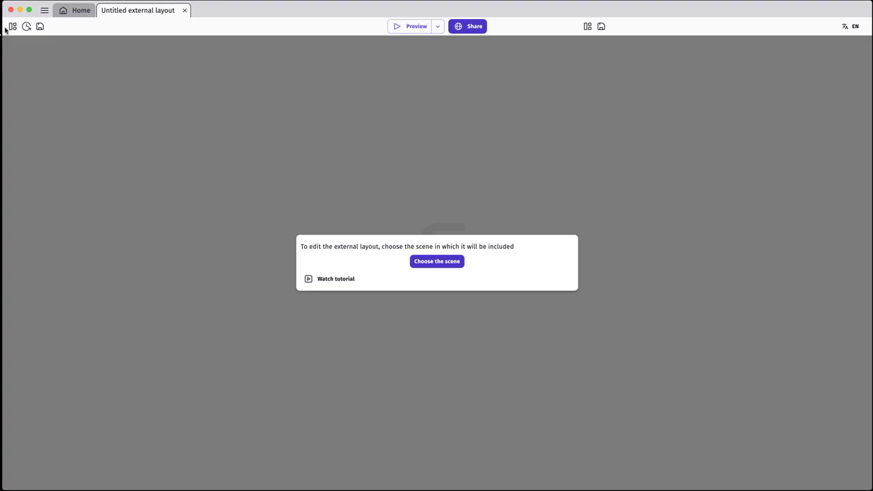
pyautogui.click(11, 27)
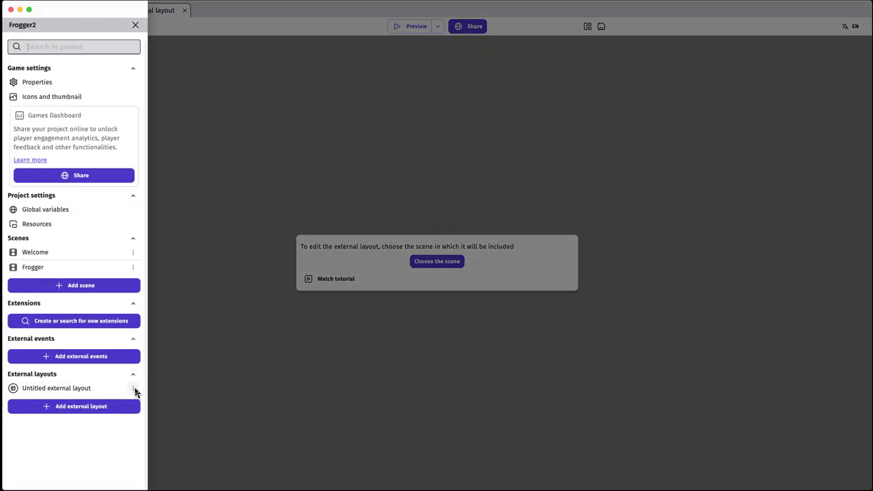
pyautogui.click(133, 389)
pyautogui.click(156, 413)
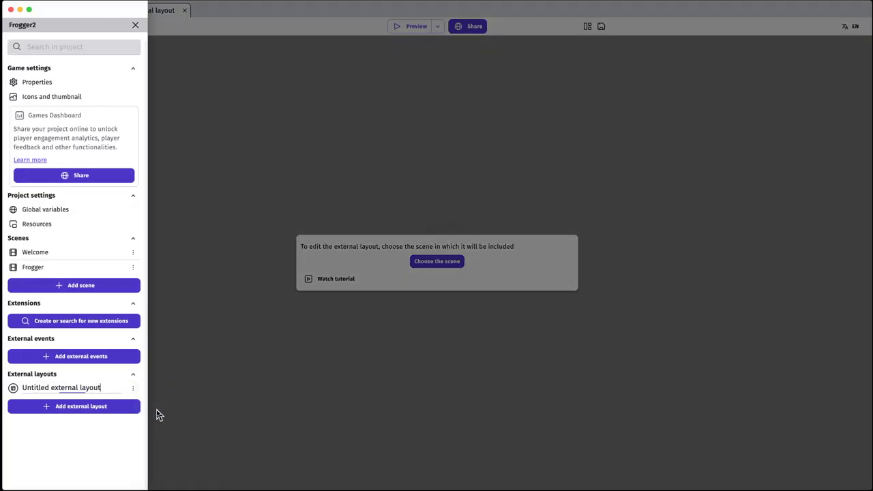
pyautogui.moveTo(105, 387); pyautogui.dragTo(20, 386)
pyautogui.press('BackSpace')
pyautogui.write('1')
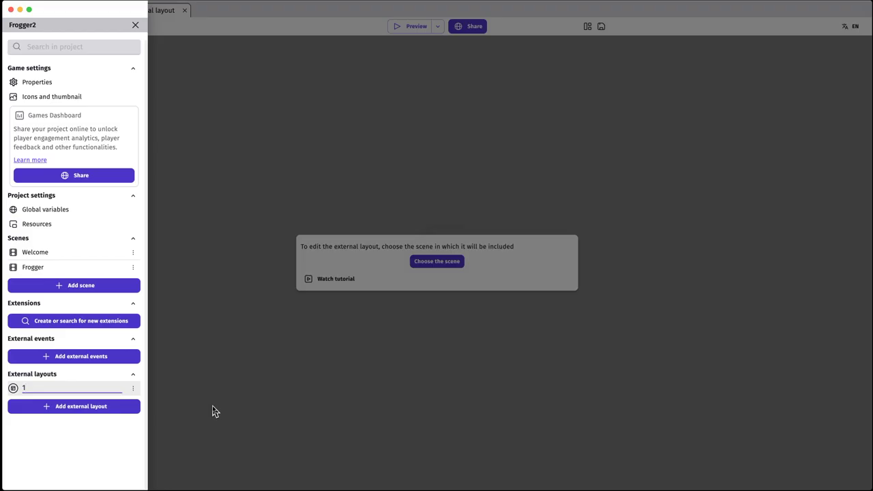
pyautogui.press('super+shift+w')
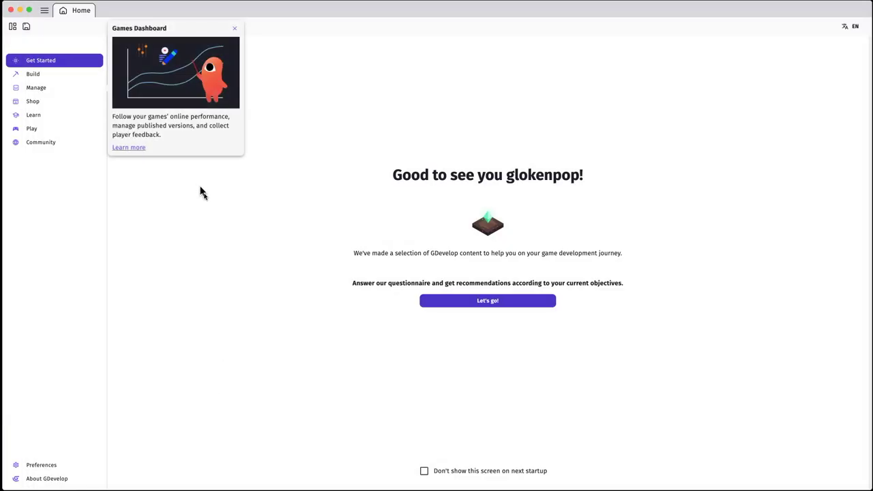
# Open the Welcome scene for editing from the project's scene list
pyautogui.click(12, 27)
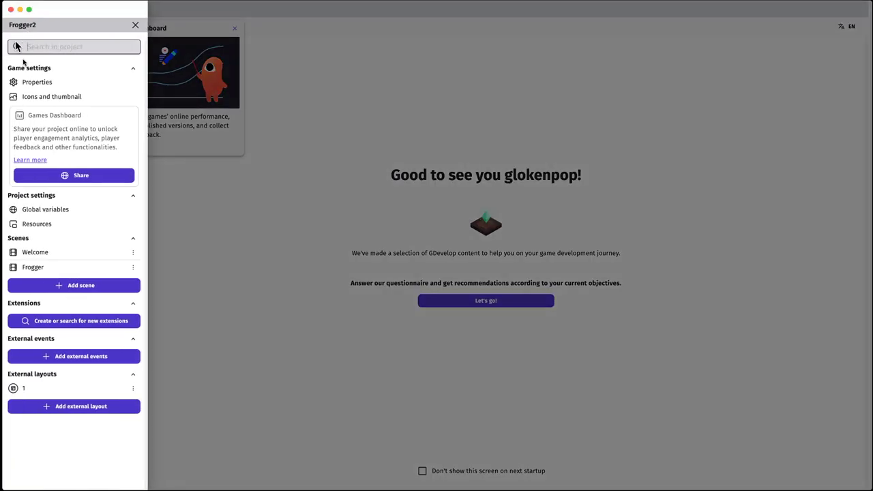
pyautogui.click(61, 258)
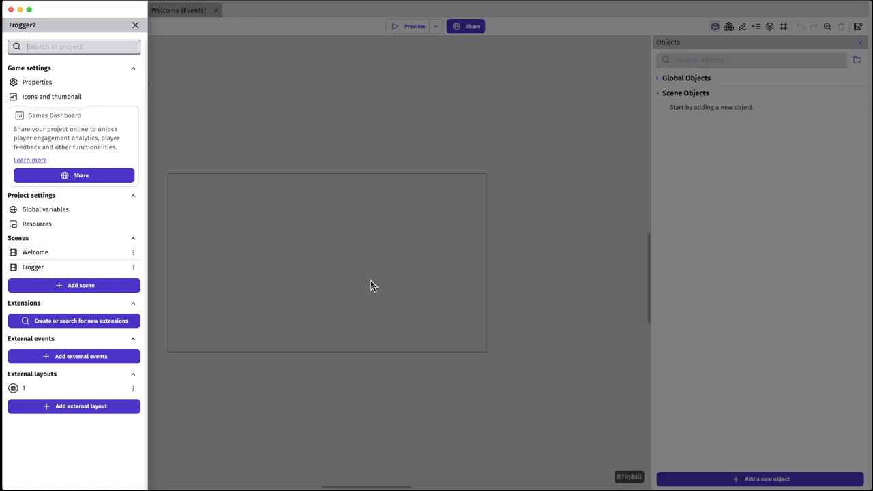
pyautogui.click(376, 278)
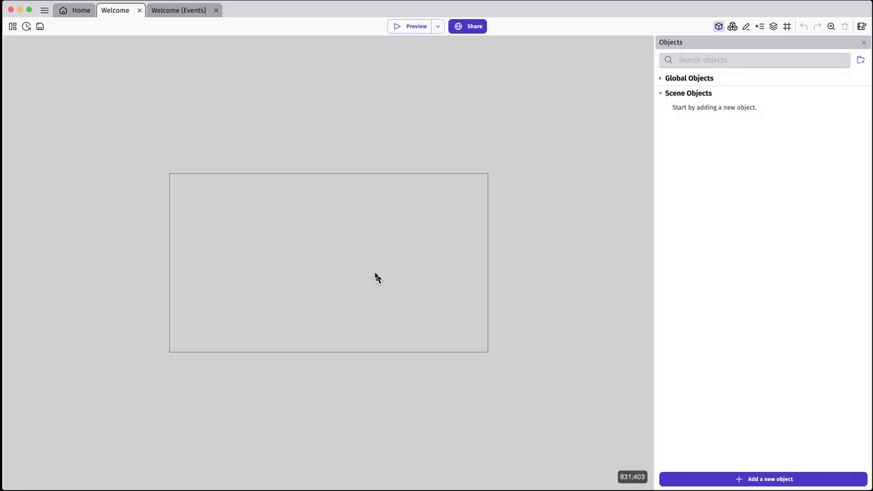
# Set the Welcome scene's background color to black (0;0;0) in its scene properties
pyautogui.rightClick(332, 264)
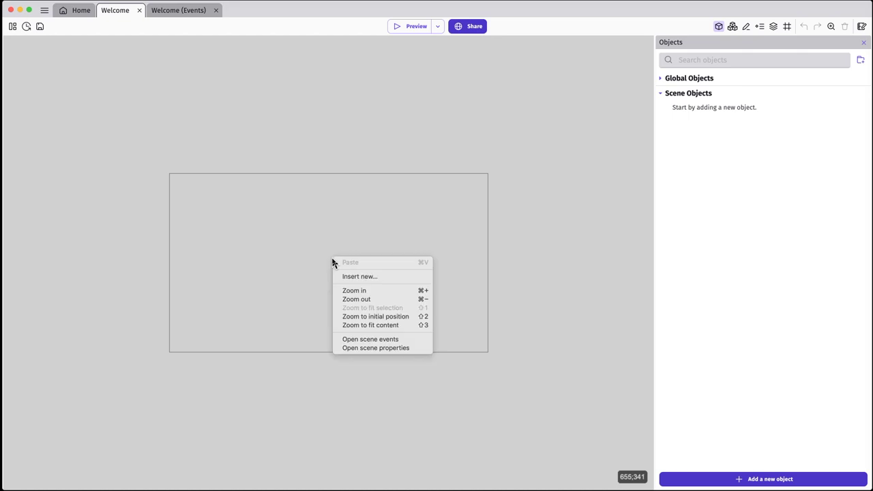
pyautogui.click(387, 349)
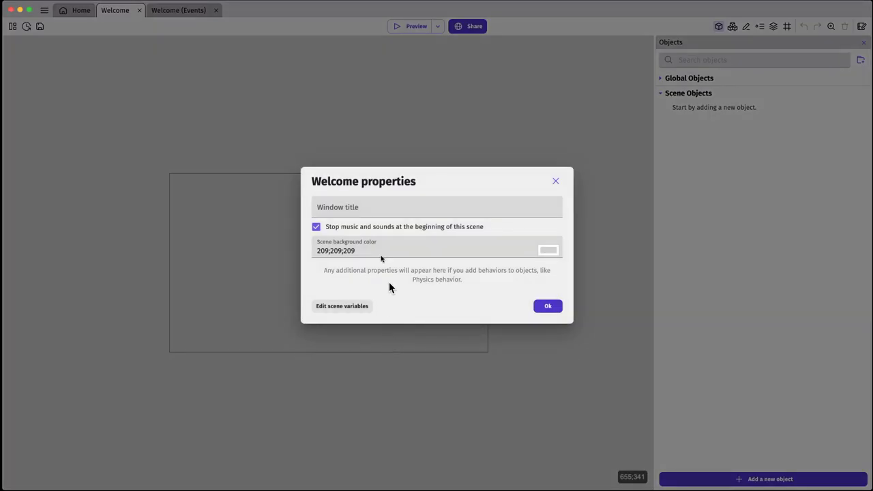
pyautogui.click(548, 250)
pyautogui.click(582, 366)
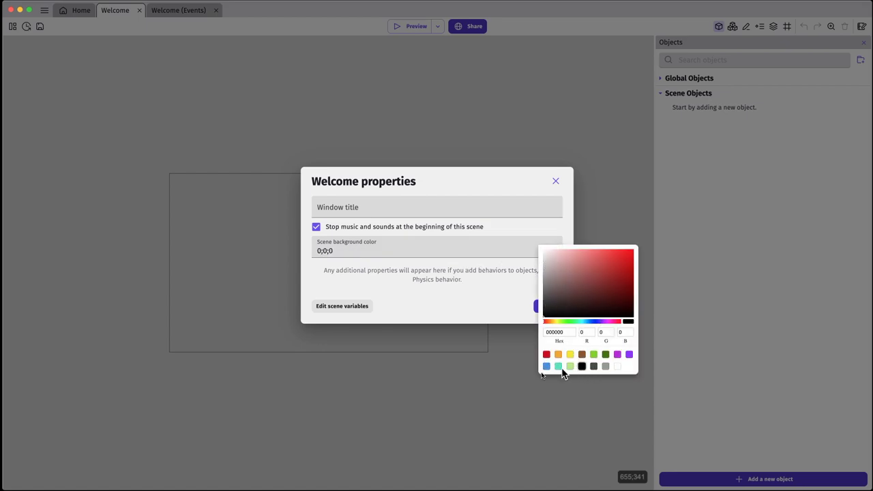
pyautogui.click(509, 321)
pyautogui.click(553, 307)
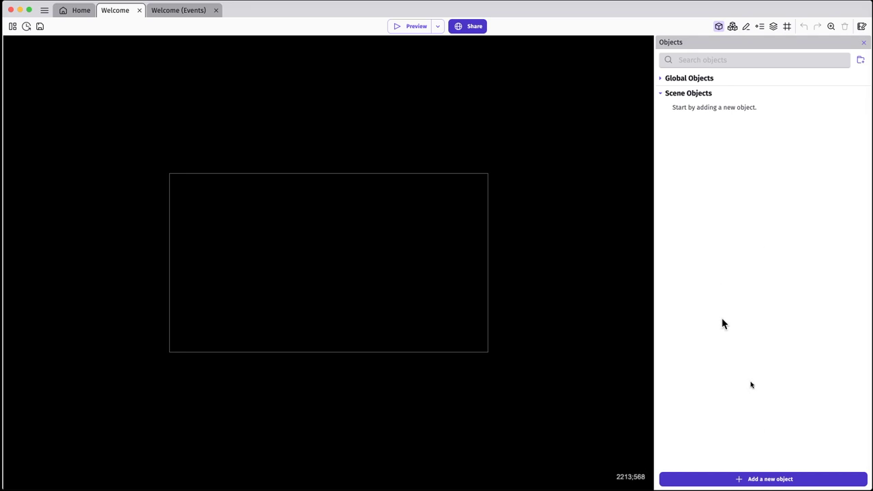
# Create a sprite object named Title from frogger-logo.png and place it centrally near the upper edge of the scene frame
pyautogui.click(763, 479)
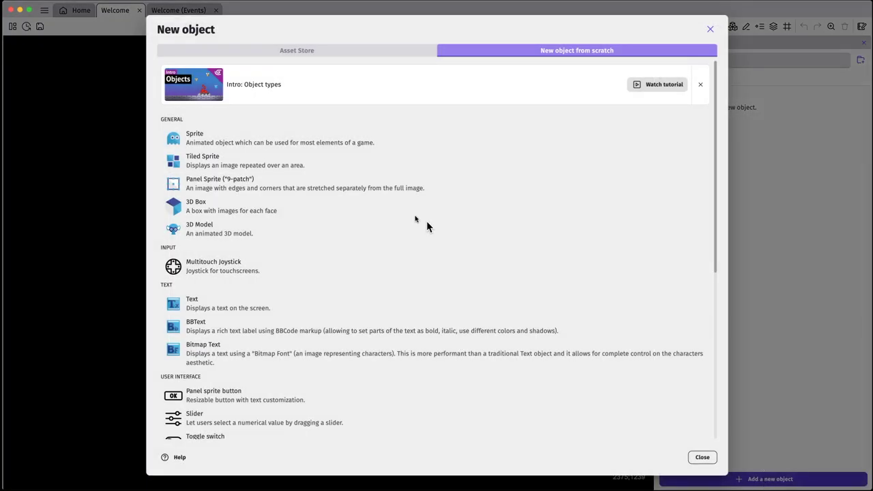
pyautogui.click(287, 144)
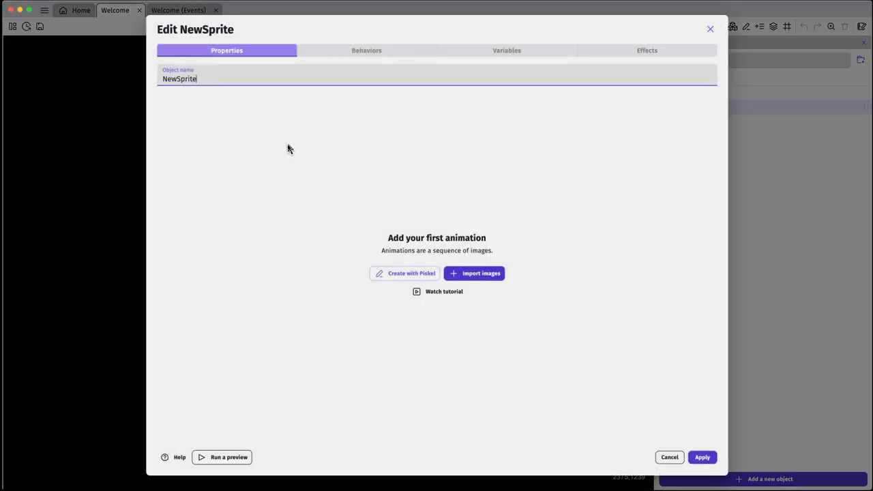
pyautogui.moveTo(205, 79); pyautogui.dragTo(161, 78)
pyautogui.write('Tit')
pyautogui.click(474, 276)
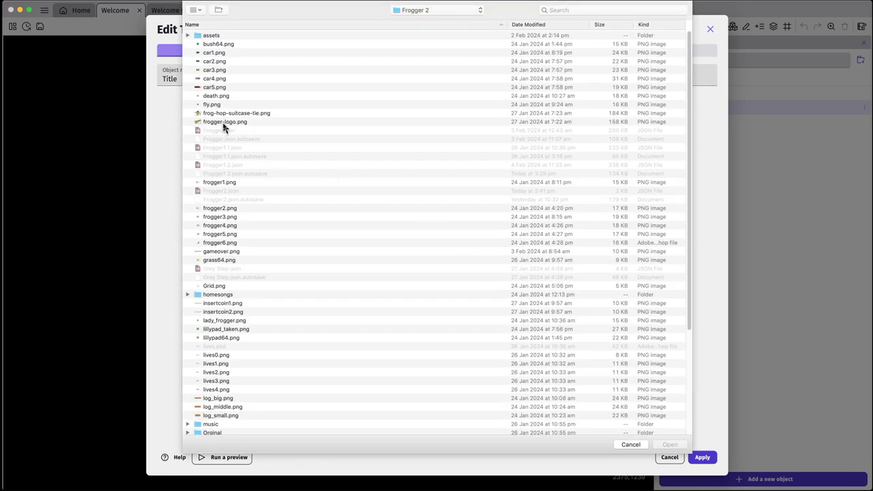
pyautogui.click(224, 123)
pyautogui.click(672, 445)
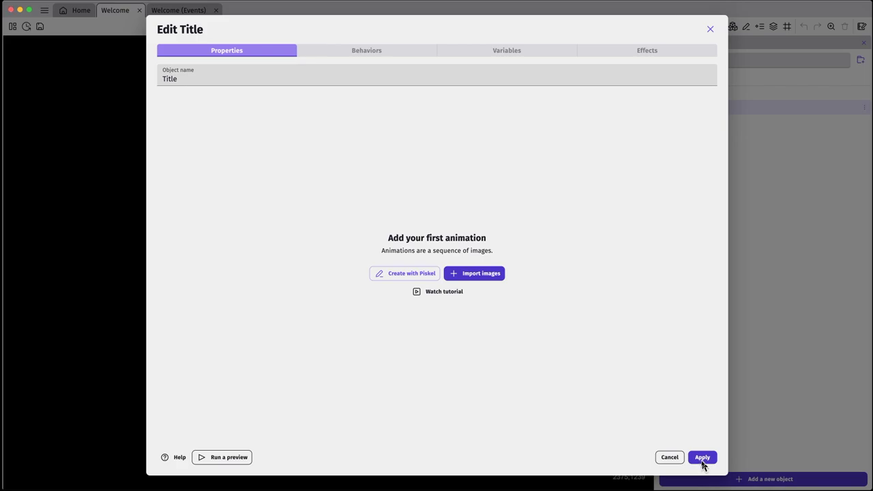
pyautogui.click(703, 458)
pyautogui.moveTo(688, 107); pyautogui.dragTo(254, 183)
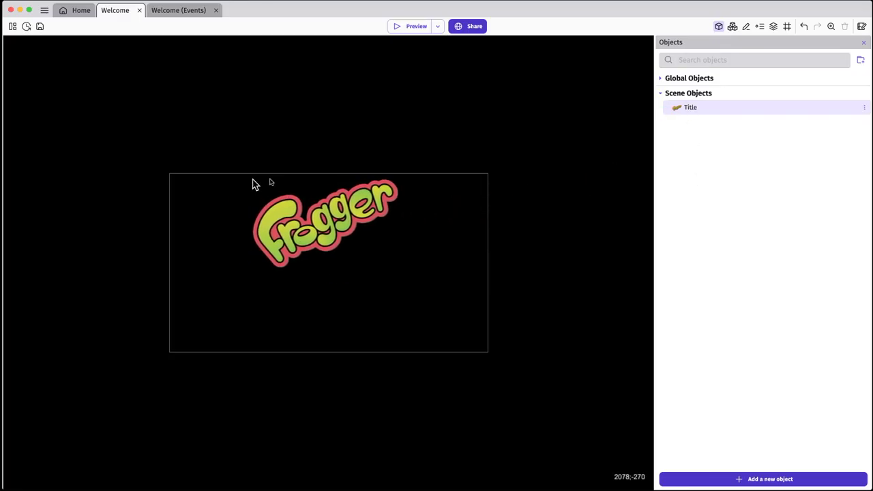
# Create a new sprite object from scratch in the scene and name it Frog
pyautogui.click(794, 481)
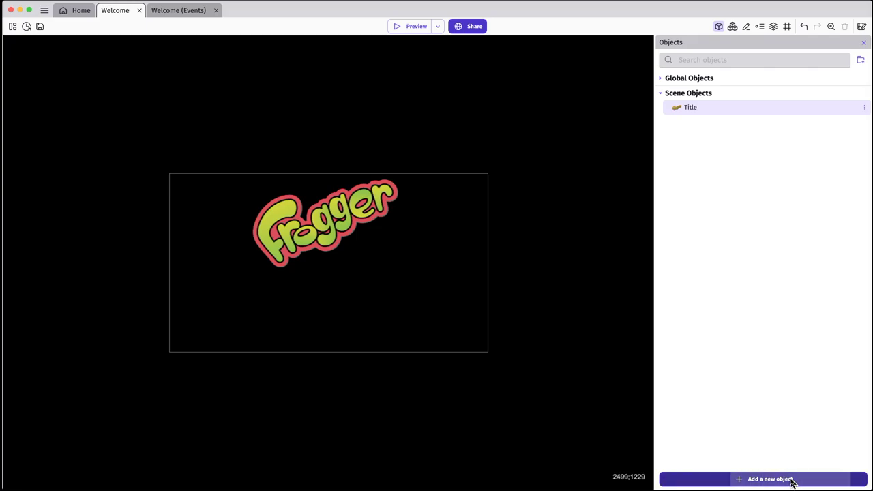
pyautogui.click(265, 139)
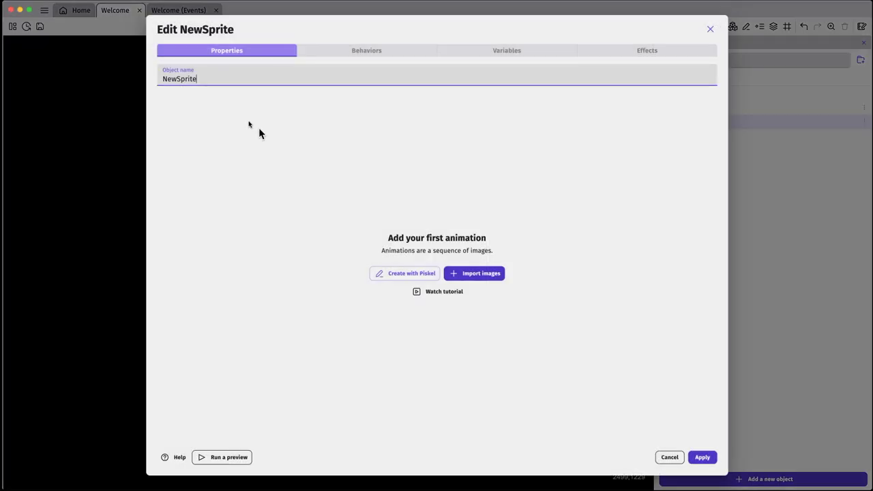
pyautogui.moveTo(219, 77); pyautogui.dragTo(160, 77)
pyautogui.write('Frog')
pyautogui.click(701, 458)
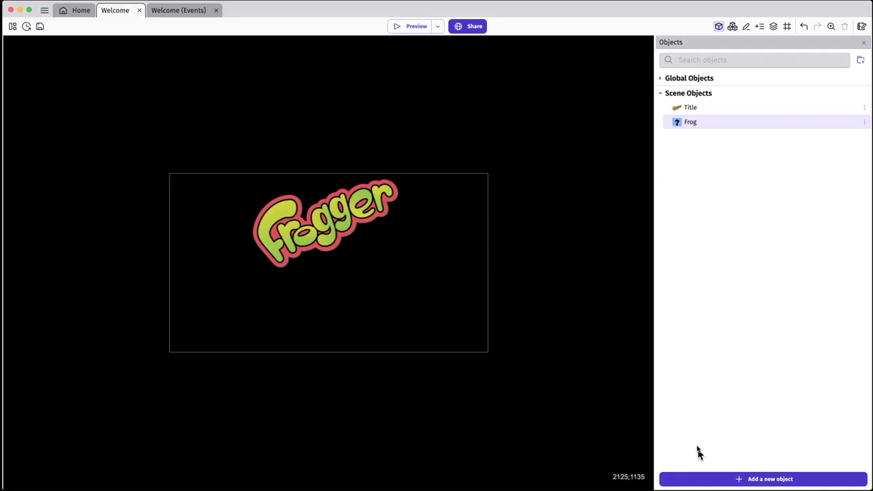
# Import frog-hop-suitcase-tie.png as the Frog's image and place the Frog in the scene so it overlaps the title's lower part
pyautogui.doubleClick(680, 126)
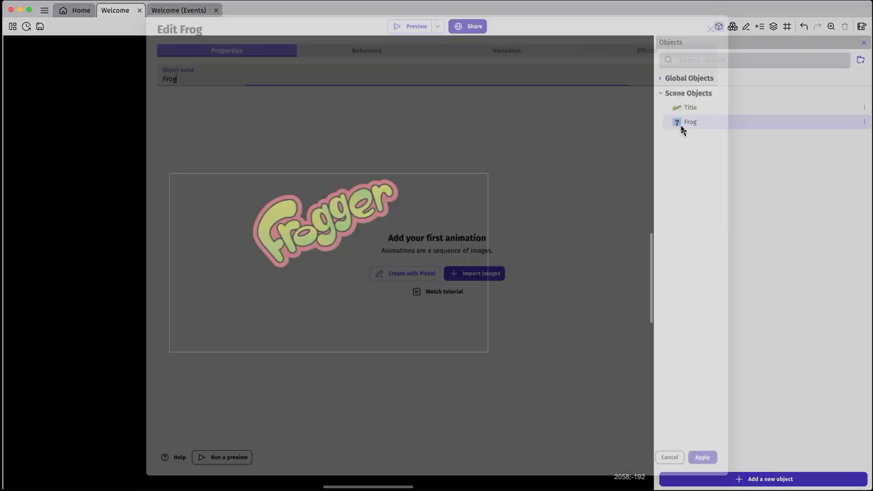
pyautogui.click(470, 275)
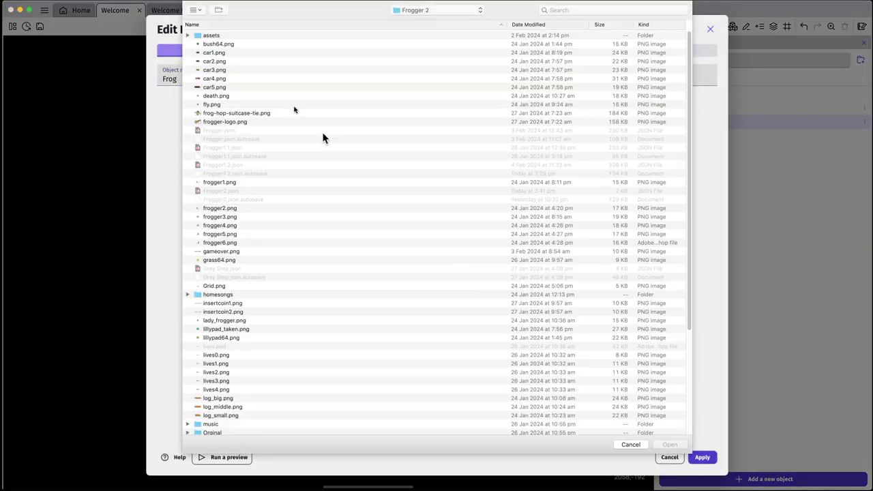
pyautogui.click(241, 115)
pyautogui.click(671, 445)
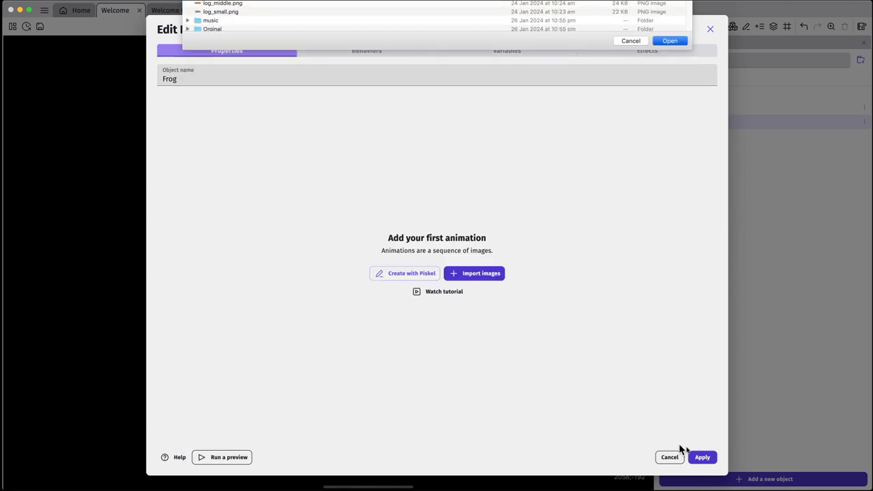
pyautogui.click(701, 458)
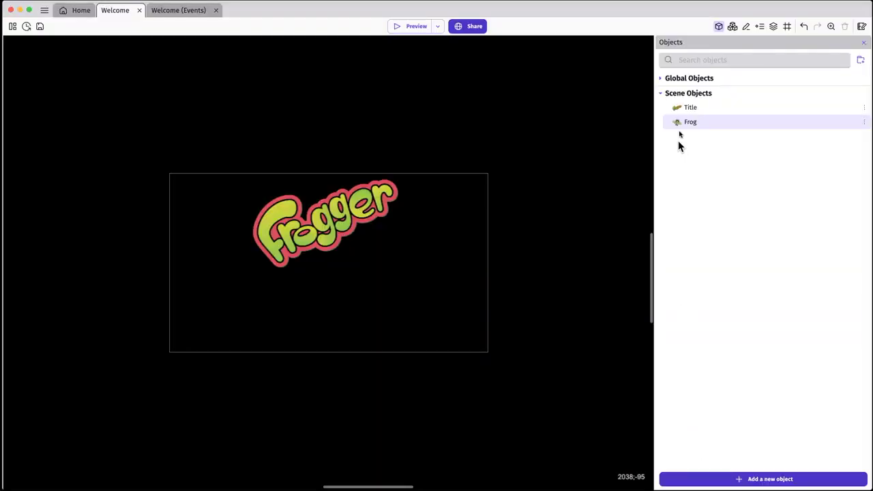
pyautogui.moveTo(682, 122); pyautogui.dragTo(270, 229)
pyautogui.click(275, 206)
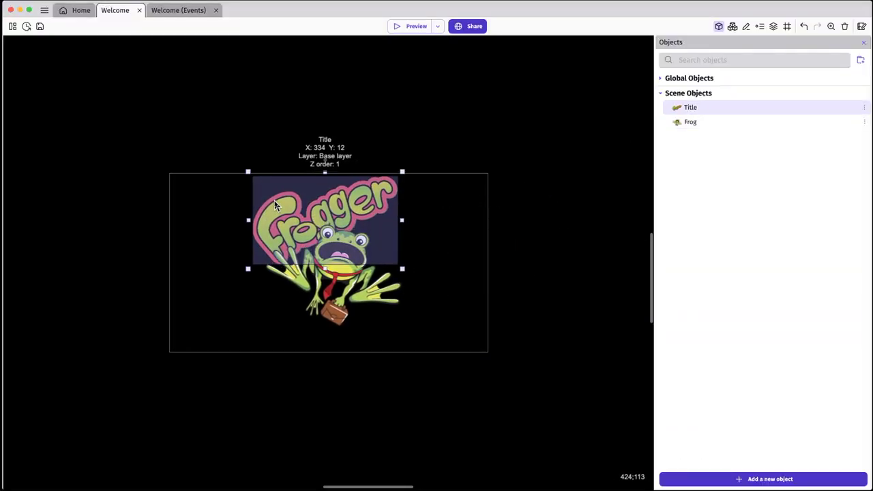
# Create a sprite object named InsetCoin and import insertcoin1.png and insertcoin2.png as its animation frames
pyautogui.click(768, 479)
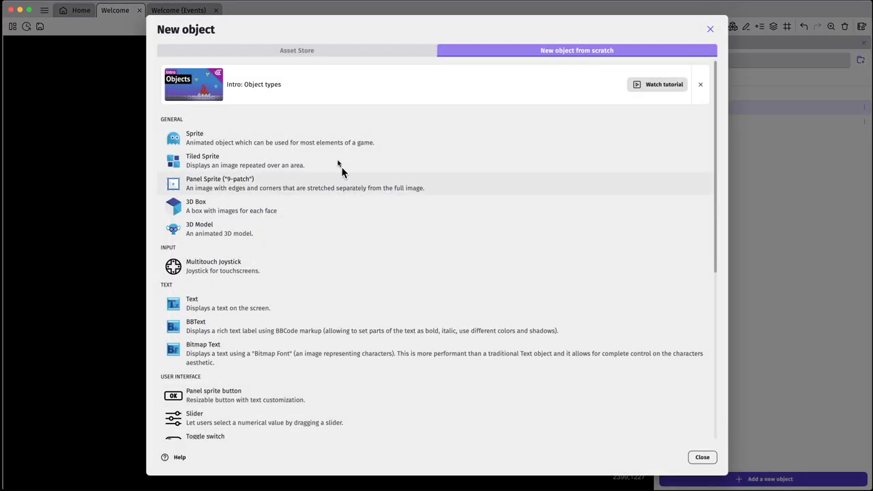
pyautogui.click(298, 139)
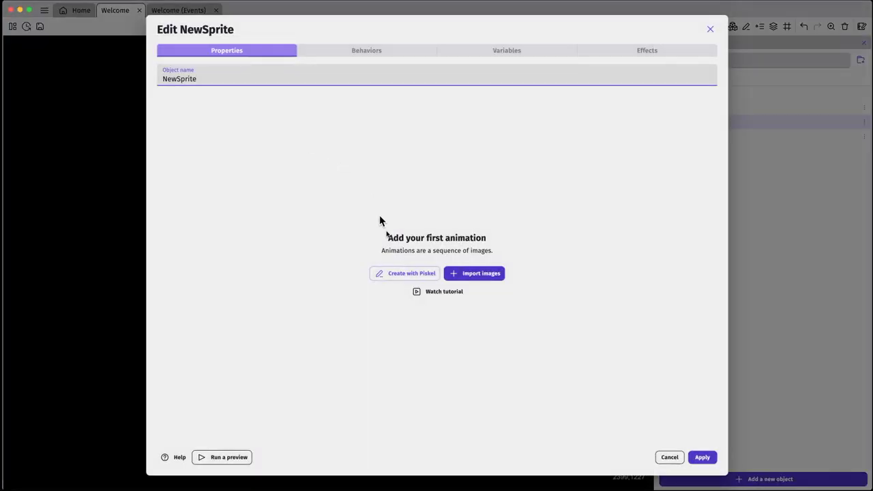
pyautogui.moveTo(249, 75); pyautogui.dragTo(117, 80)
pyautogui.write('InsetC')
pyautogui.click(496, 273)
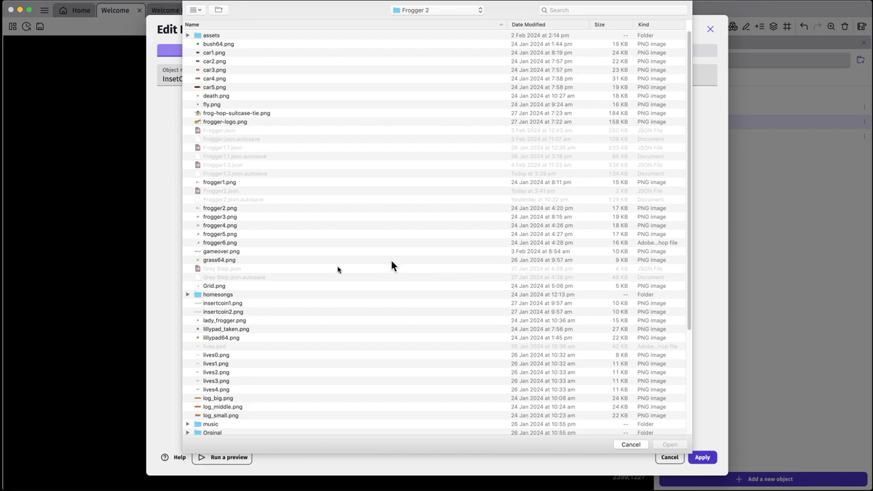
pyautogui.click(244, 304)
pyautogui.keyDown('shift'); pyautogui.click(245, 313); pyautogui.keyUp('shift')
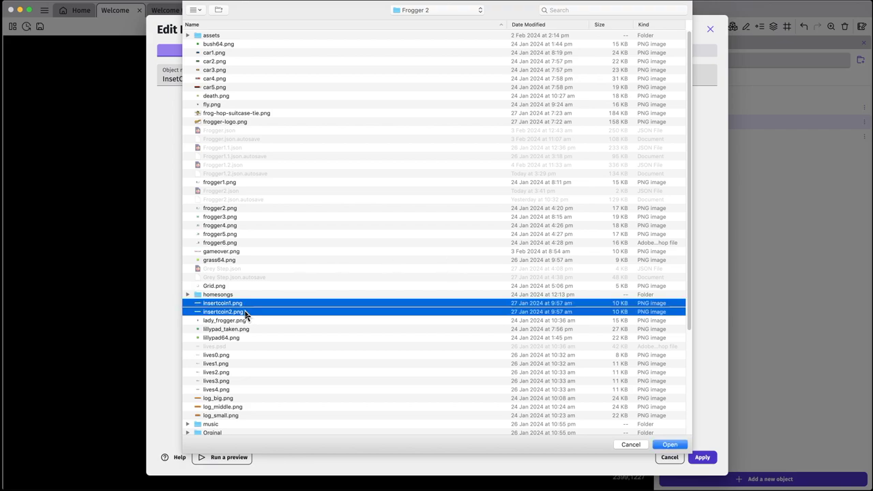
pyautogui.click(667, 445)
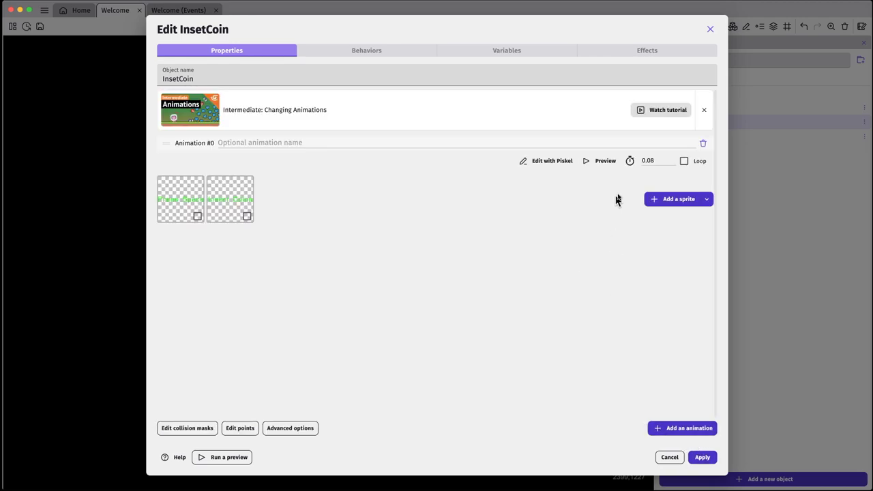
# Make the InsetCoin animation loop with 1 second between frames and place the object centred below the frog
pyautogui.click(684, 163)
pyautogui.doubleClick(650, 160)
pyautogui.write('1')
pyautogui.click(580, 263)
pyautogui.click(699, 459)
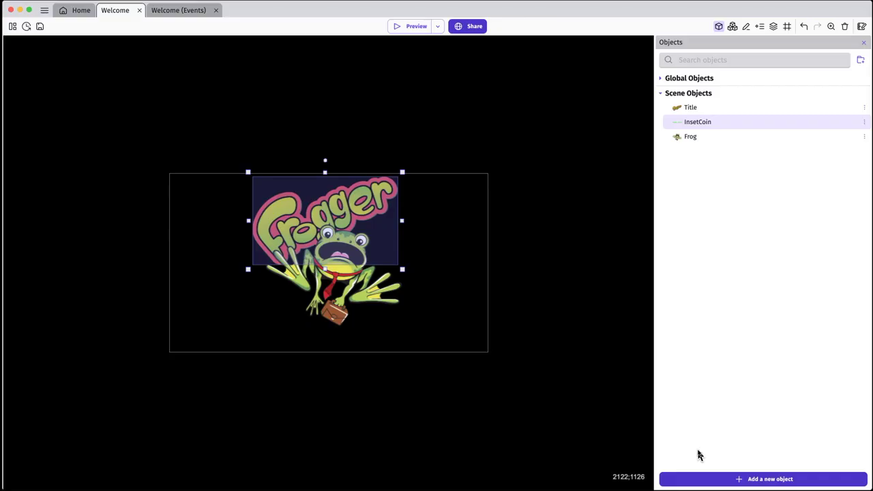
pyautogui.click(529, 131)
pyautogui.moveTo(699, 122); pyautogui.dragTo(284, 327)
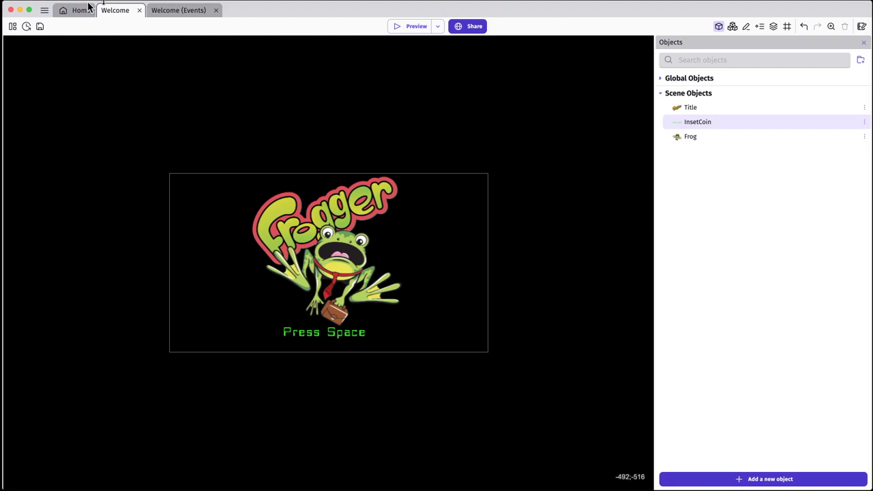
# Add an event to the Welcome scene's events with a Key released condition for the Space key
pyautogui.click(172, 15)
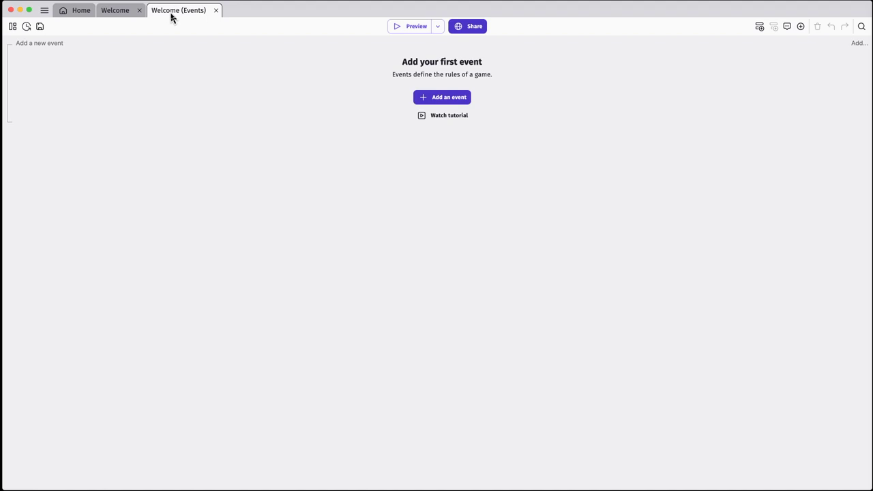
pyautogui.click(40, 45)
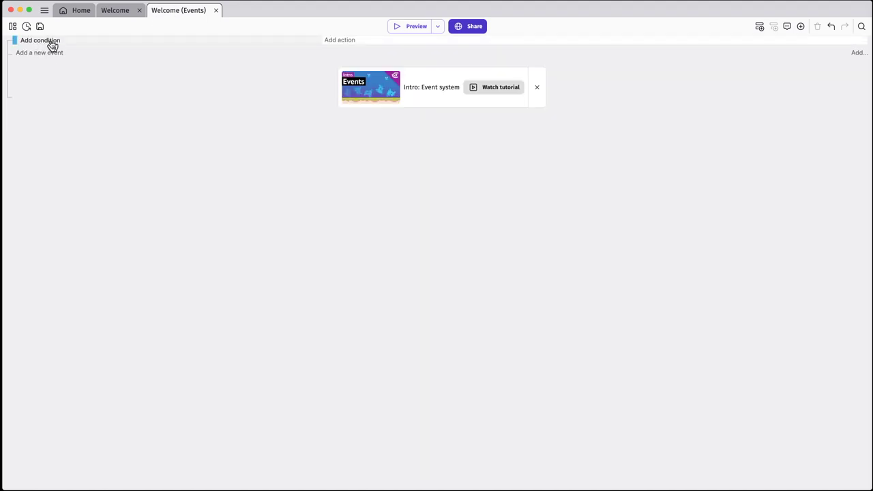
pyautogui.click(49, 44)
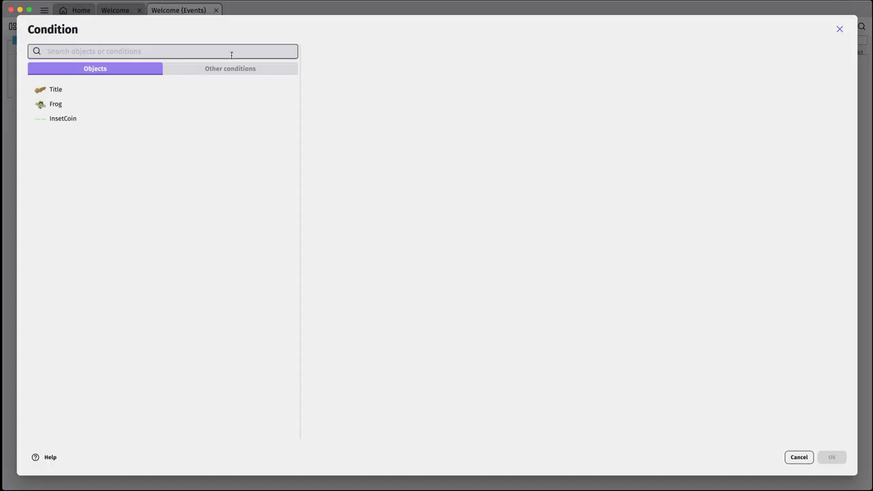
pyautogui.click(224, 69)
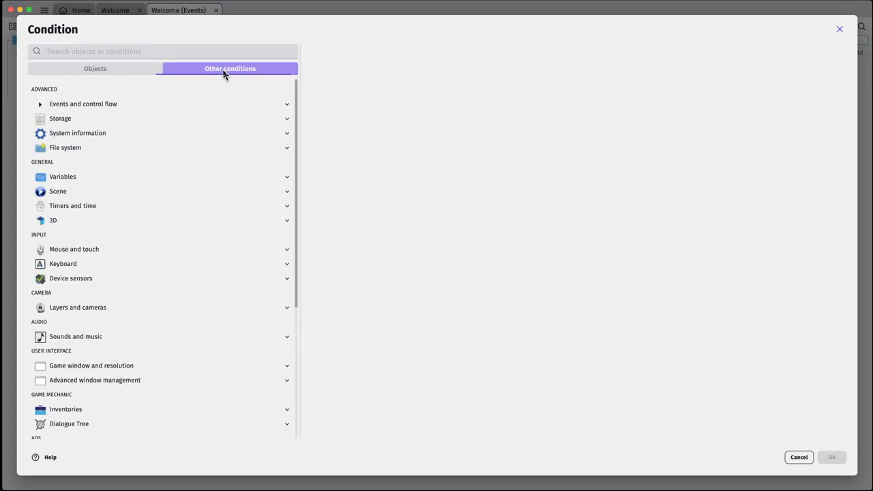
pyautogui.click(81, 263)
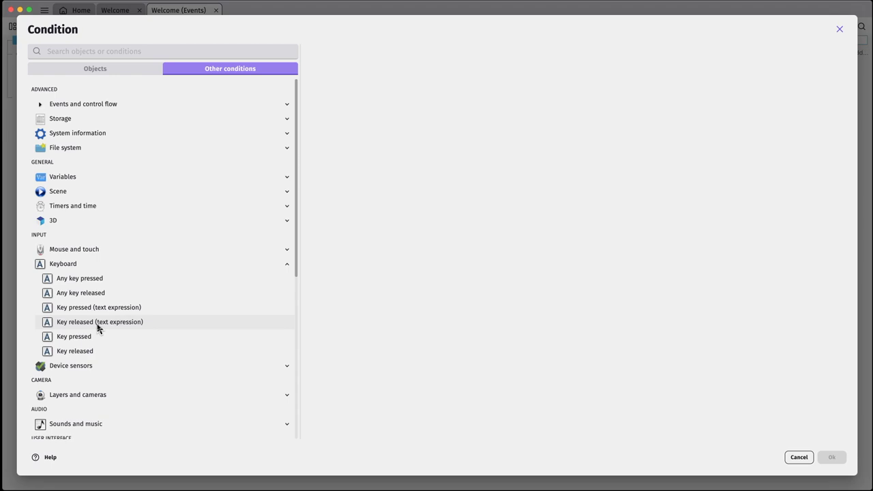
pyautogui.click(92, 352)
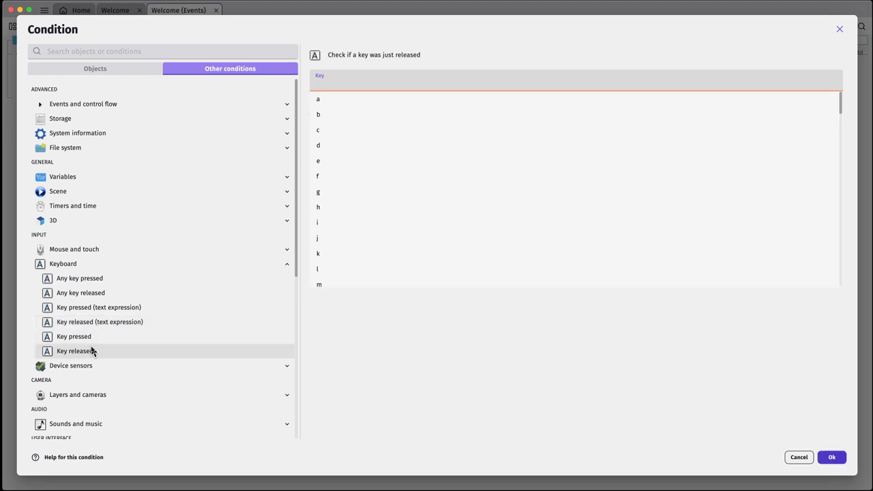
pyautogui.write('sp')
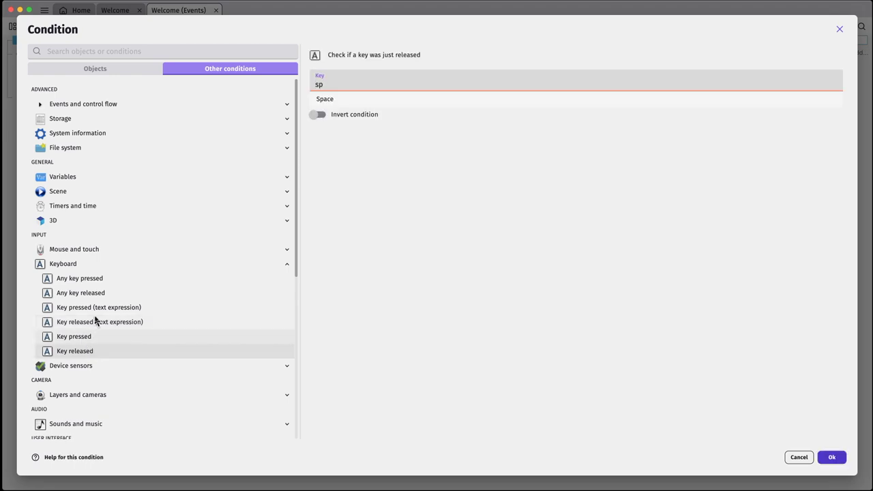
pyautogui.click(332, 100)
pyautogui.click(832, 457)
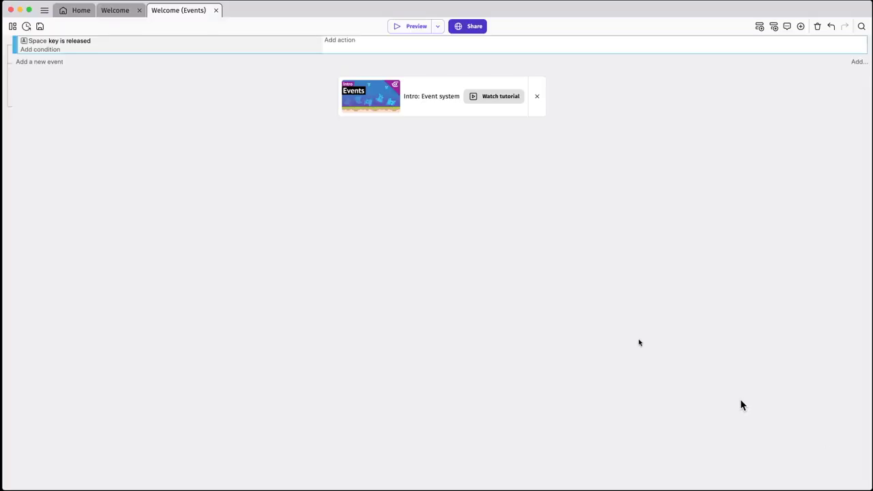
# Add a Change the scene action to the Space key event with Frogger as the new scene
pyautogui.click(339, 44)
pyautogui.click(240, 78)
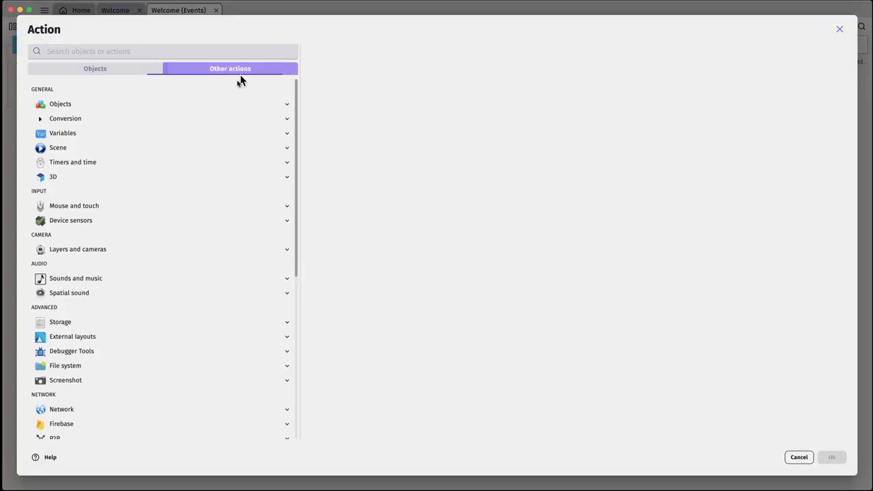
pyautogui.click(124, 149)
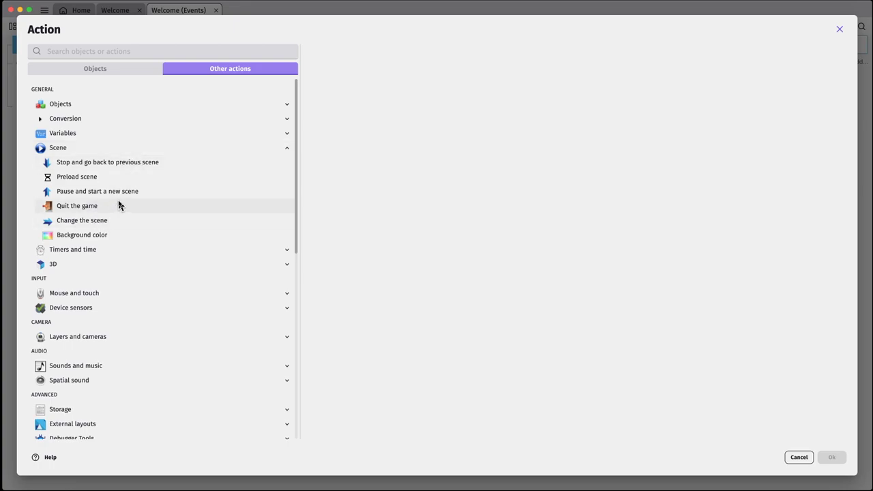
pyautogui.click(103, 223)
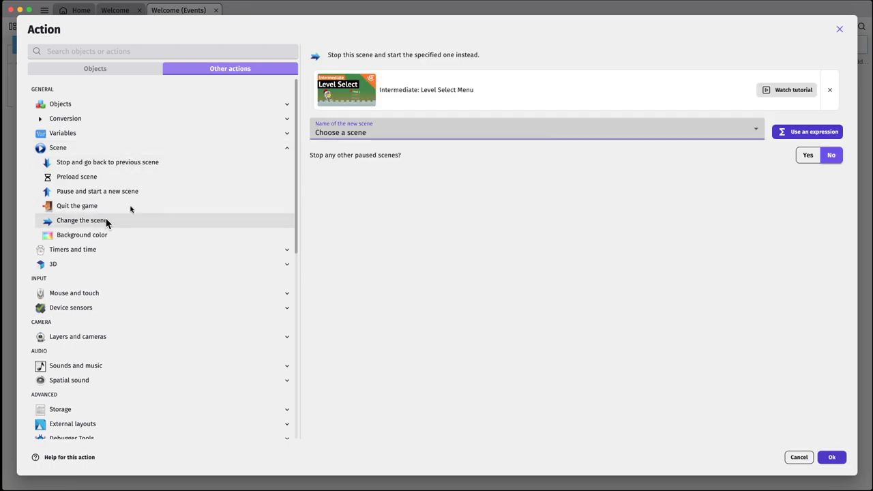
pyautogui.click(355, 135)
pyautogui.click(347, 148)
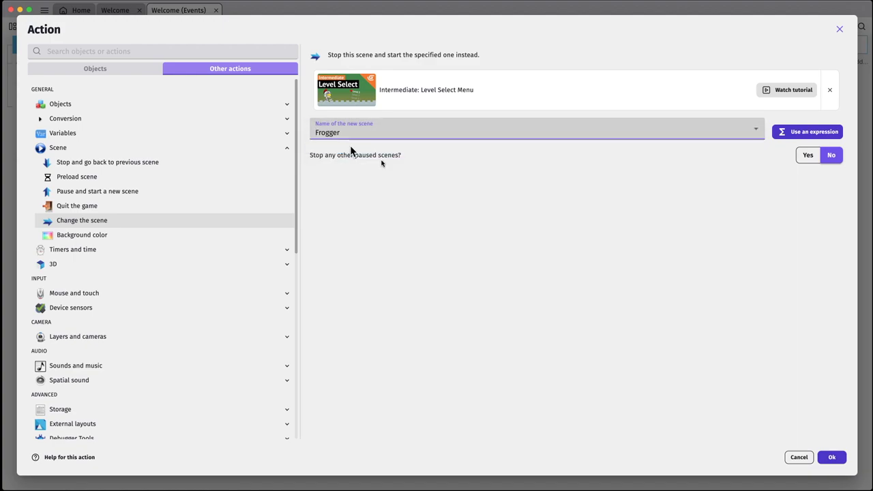
pyautogui.click(832, 457)
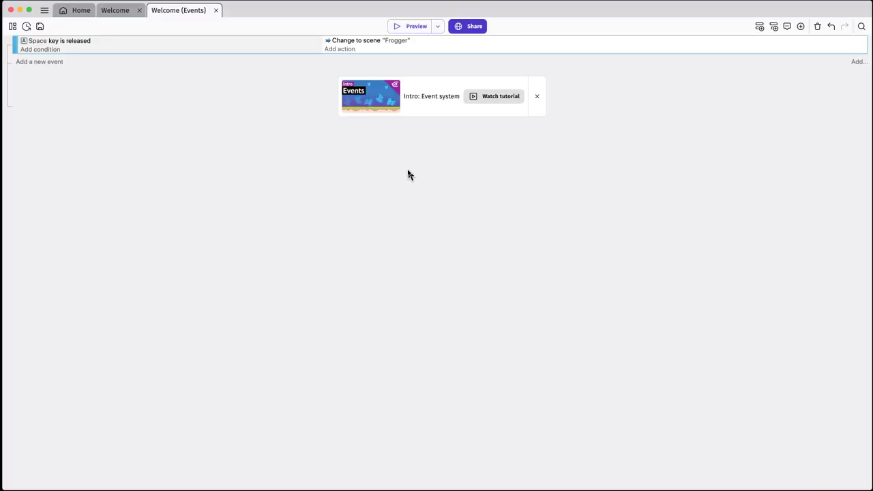
# Return to the Welcome scene layout and run a preview of the game to check the welcome screen
pyautogui.click(115, 10)
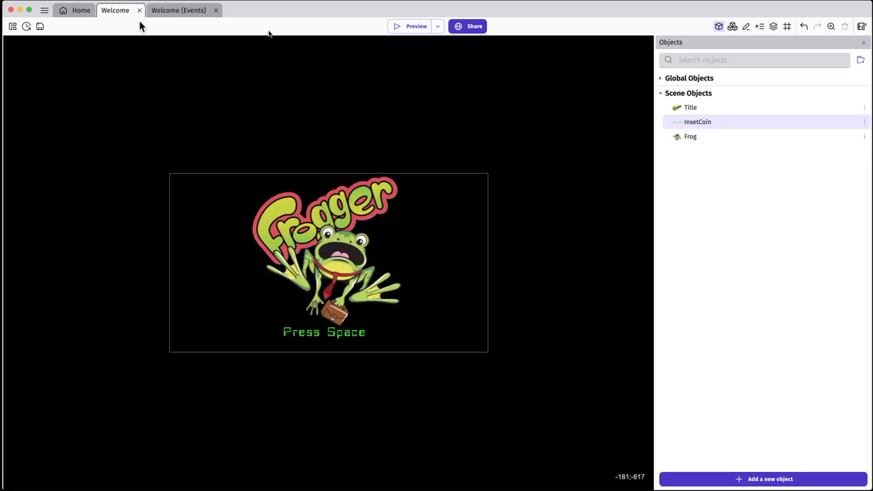
pyautogui.click(414, 29)
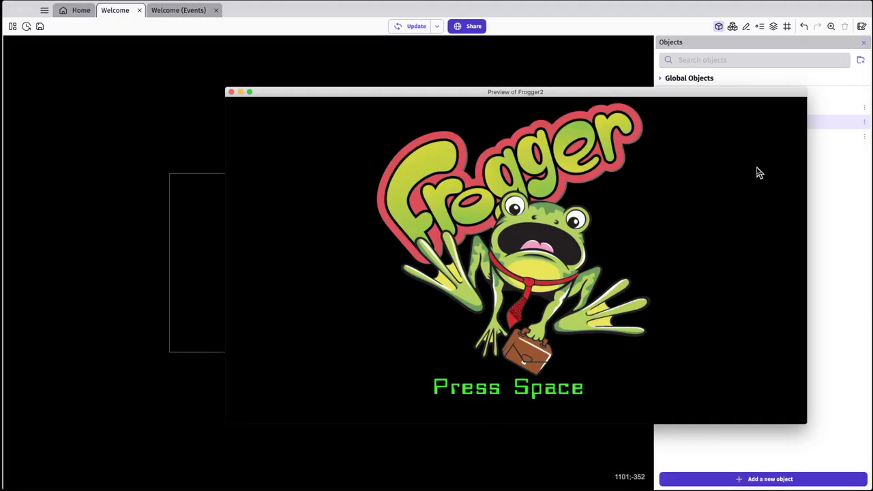
# Test the Space trigger for the scene change in the running preview and close the preview
pyautogui.press('space')
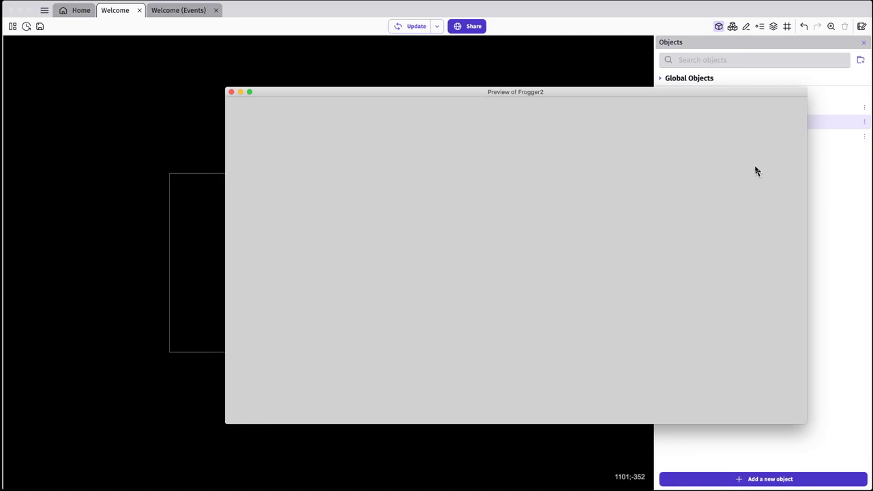
pyautogui.click(230, 92)
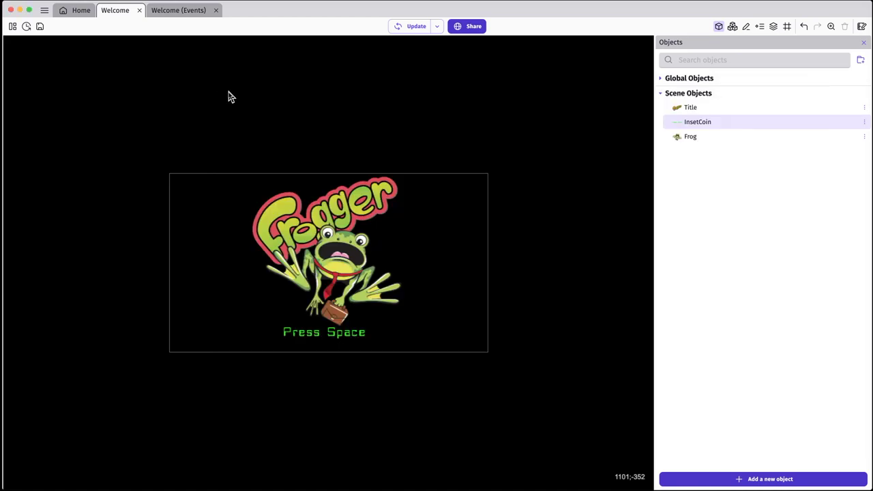
# Close the Welcome scene's layout and events, and open the Frogger scene from the project's scenes
pyautogui.click(139, 11)
pyautogui.click(167, 10)
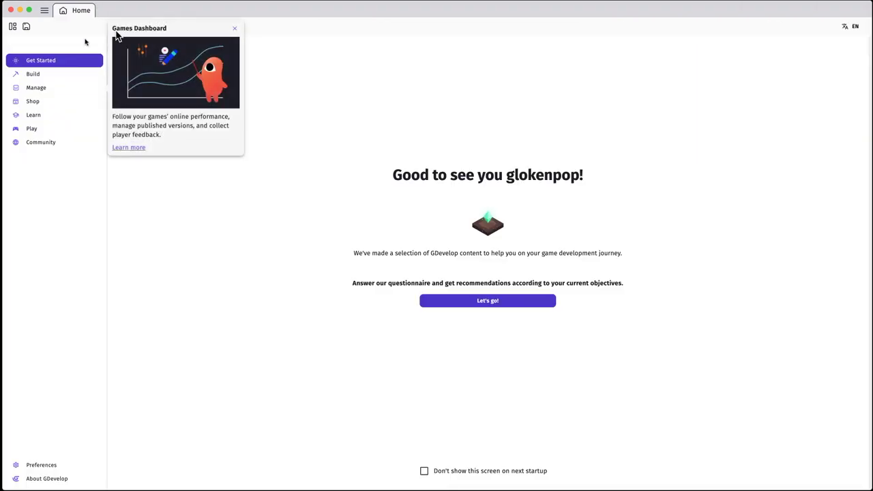
pyautogui.click(12, 26)
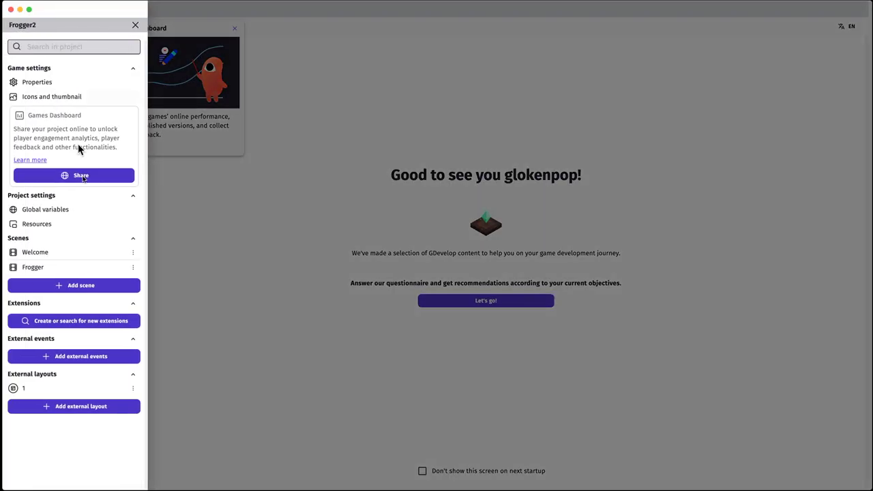
pyautogui.click(50, 267)
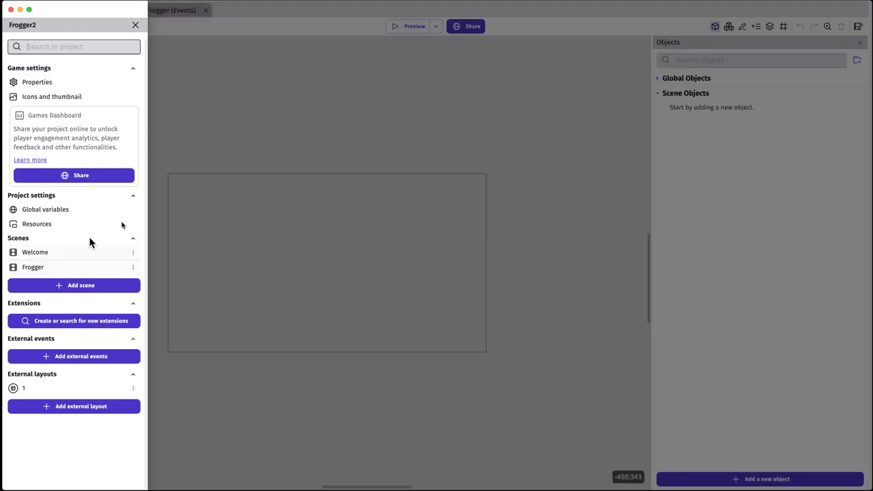
pyautogui.click(304, 232)
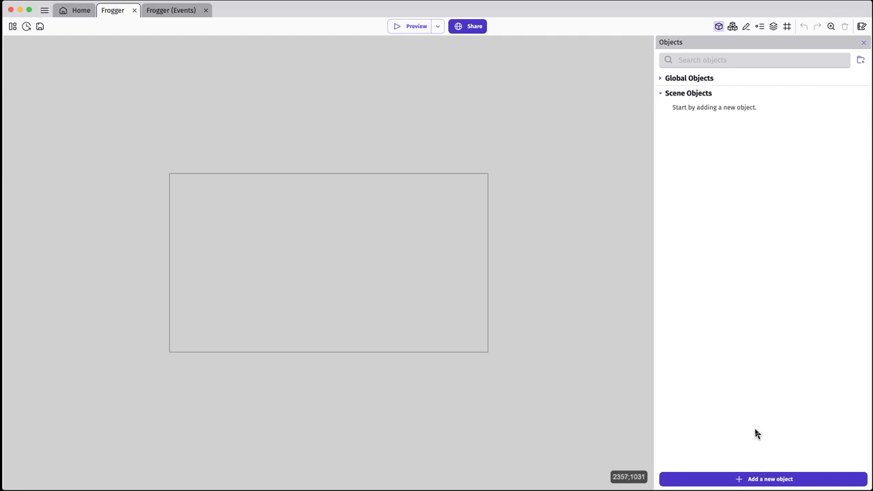
# Add a Tiled Sprite object named Grass with a default width and height of 64 pixels
pyautogui.click(760, 479)
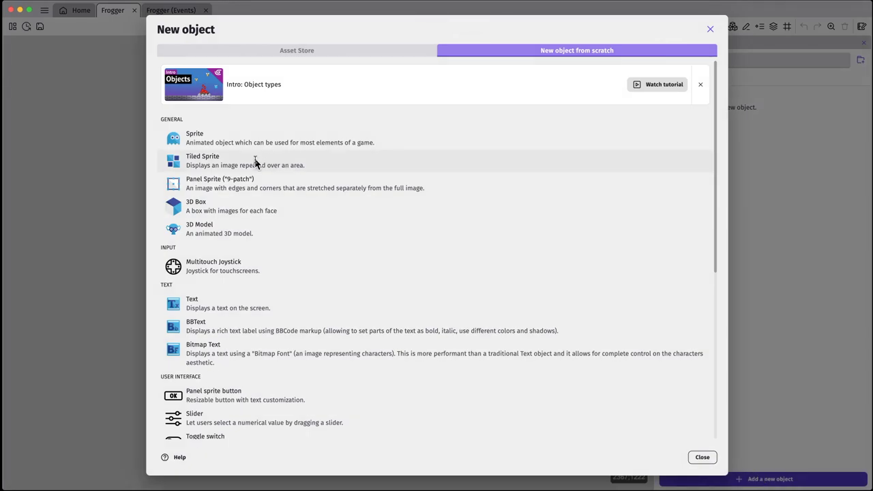
pyautogui.click(255, 163)
pyautogui.moveTo(213, 79); pyautogui.dragTo(150, 72)
pyautogui.write('Grass')
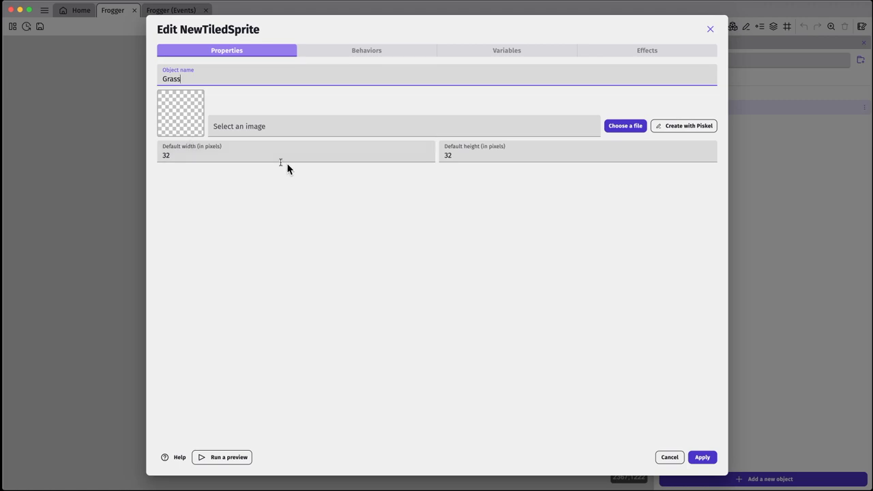
pyautogui.press('Tab')
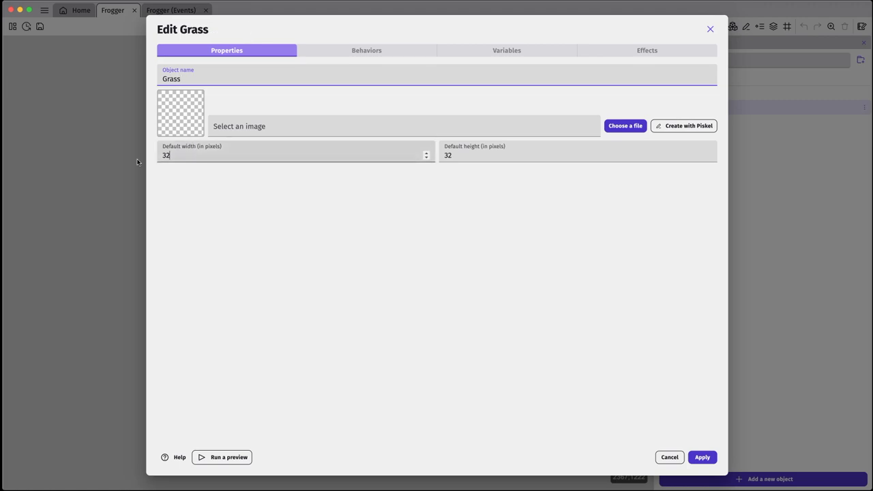
pyautogui.write('64')
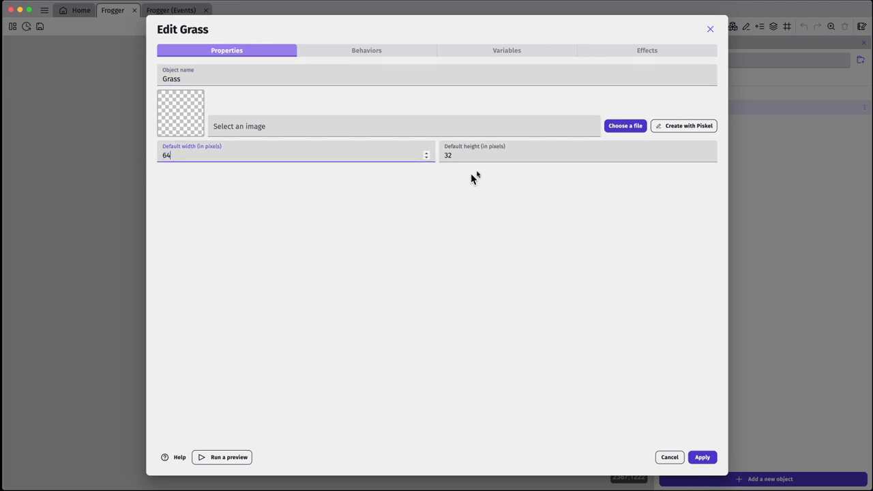
pyautogui.press('Tab')
pyautogui.write('54')
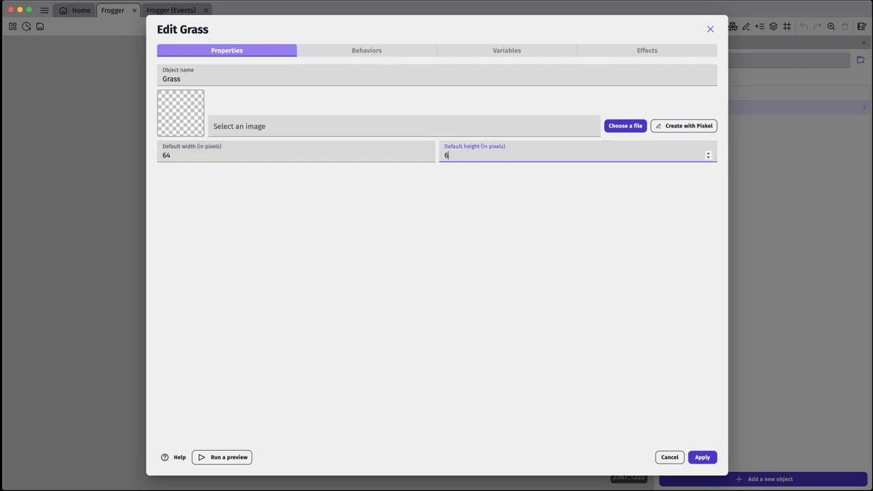
# Assign the grass64.png image file to the Grass object and apply its properties
pyautogui.click(618, 130)
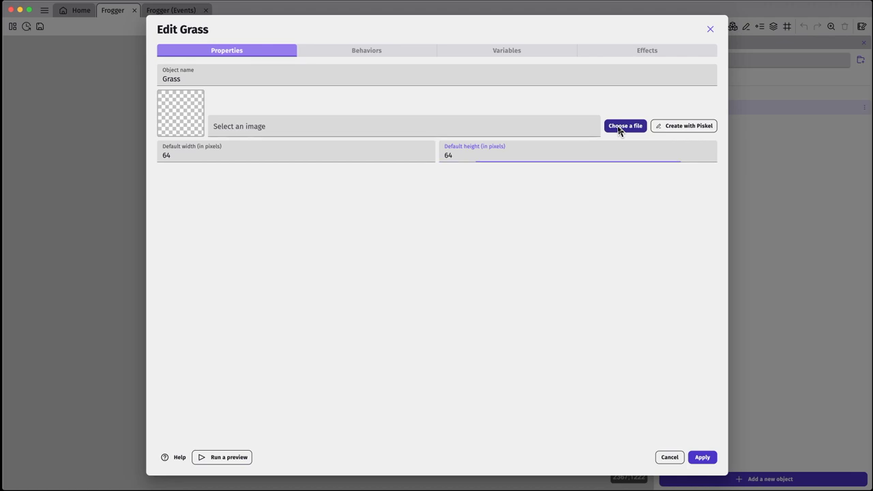
pyautogui.click(389, 141)
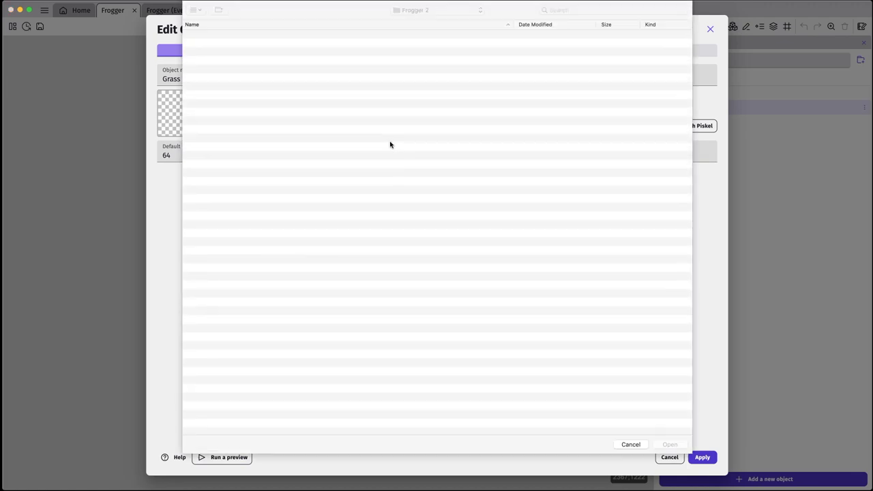
pyautogui.scroll(-1, 275, 269)
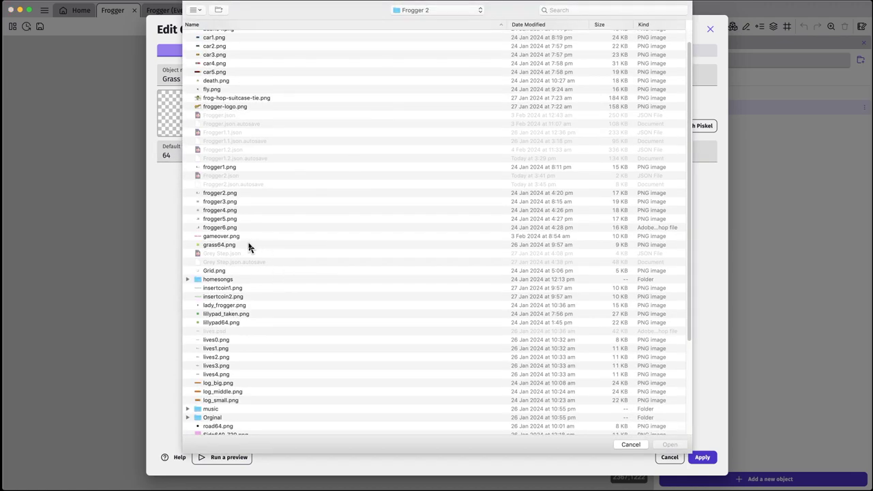
pyautogui.click(249, 245)
pyautogui.click(666, 445)
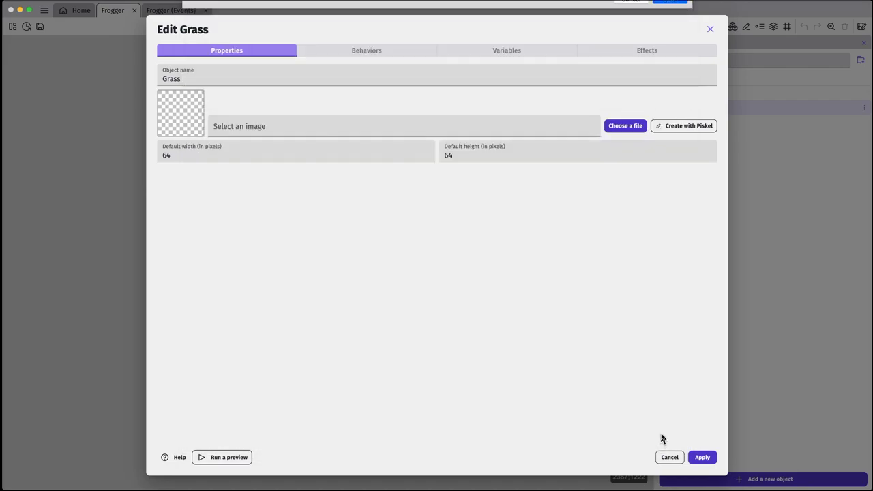
pyautogui.click(703, 462)
# Add a Tiled Sprite object named Road with a default width and height of 64 pixels
pyautogui.click(723, 478)
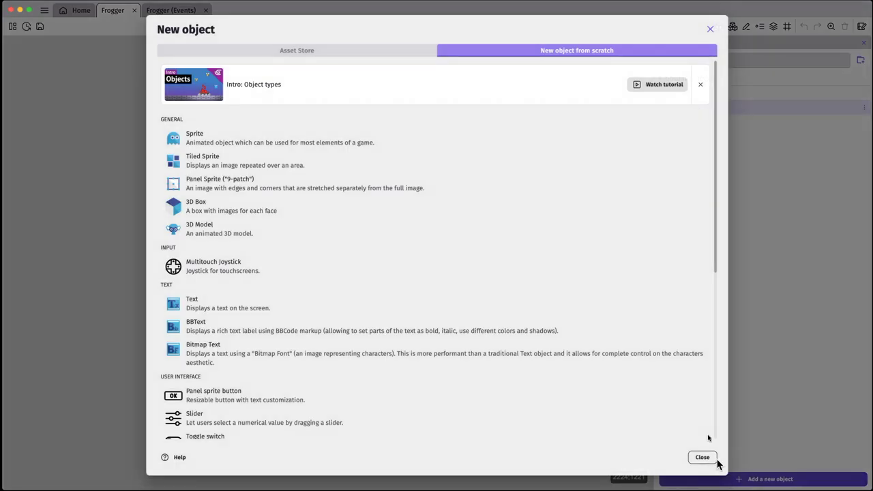
pyautogui.click(237, 166)
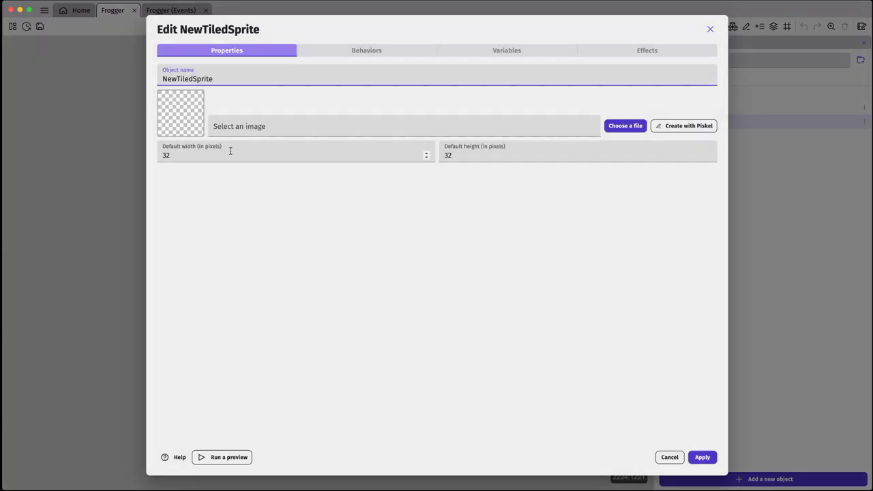
pyautogui.moveTo(216, 78); pyautogui.dragTo(145, 75)
pyautogui.write('Road')
pyautogui.press('Tab')
pyautogui.write('64')
pyautogui.write('64')
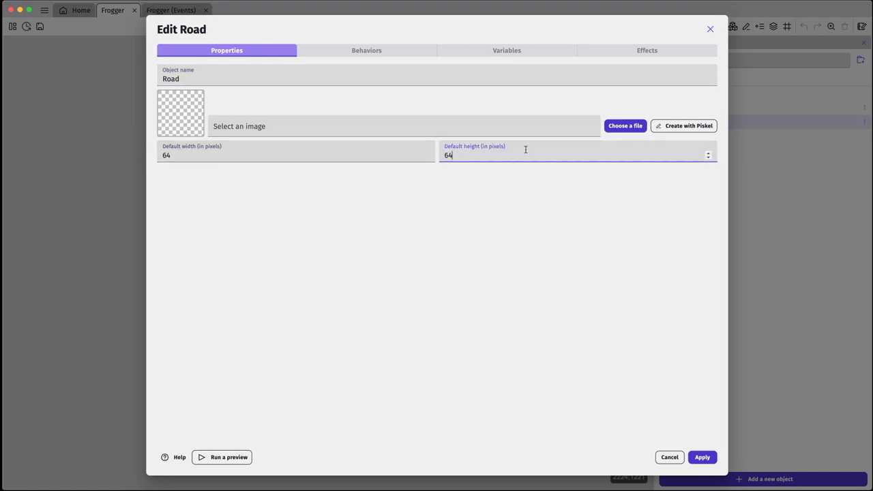
# Assign the road64.png image file to the Road object and apply its properties
pyautogui.click(619, 130)
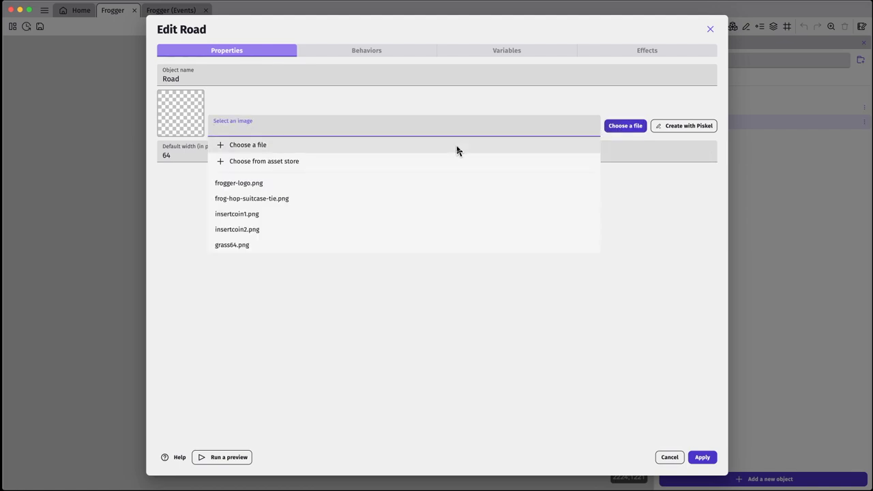
pyautogui.click(447, 146)
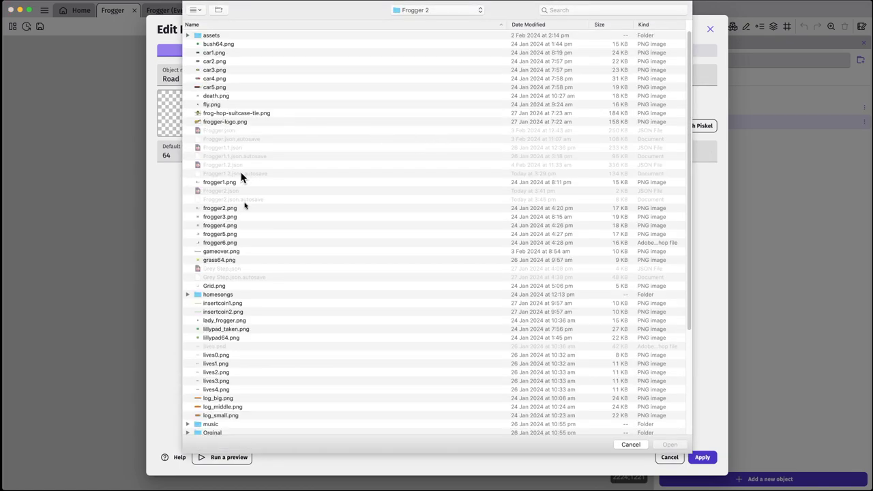
pyautogui.scroll(-5, 250, 284)
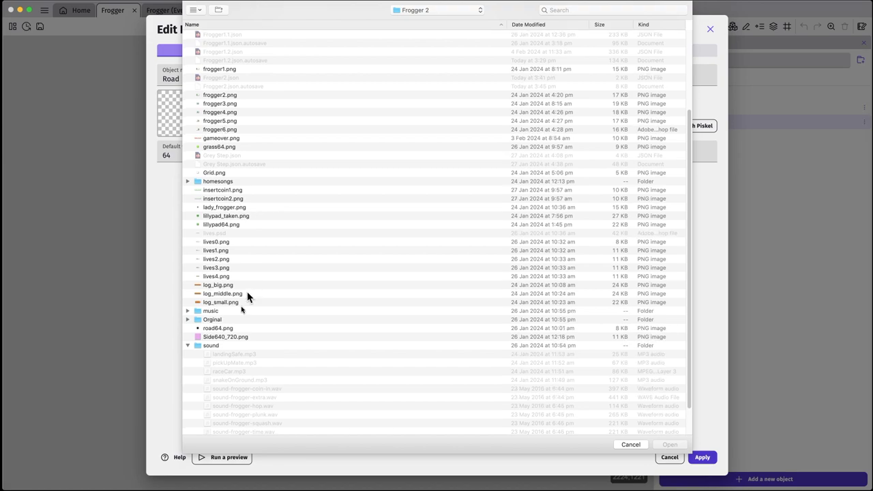
pyautogui.click(233, 331)
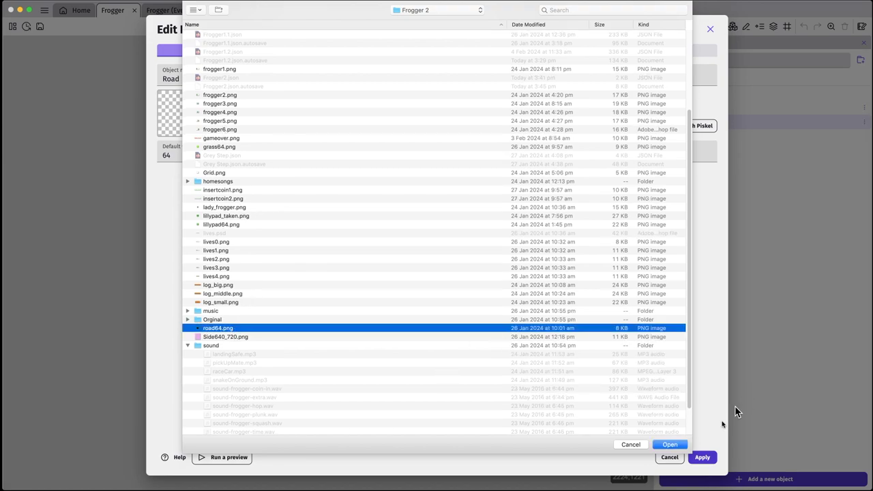
pyautogui.click(671, 446)
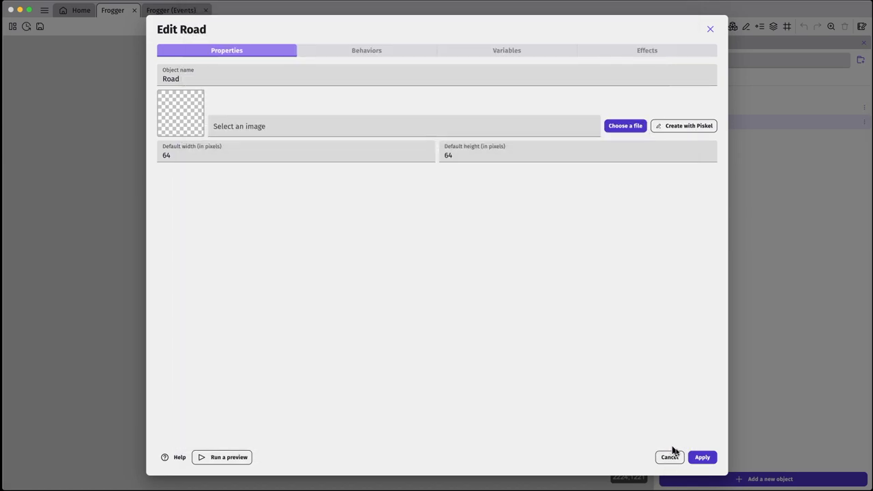
pyautogui.click(700, 456)
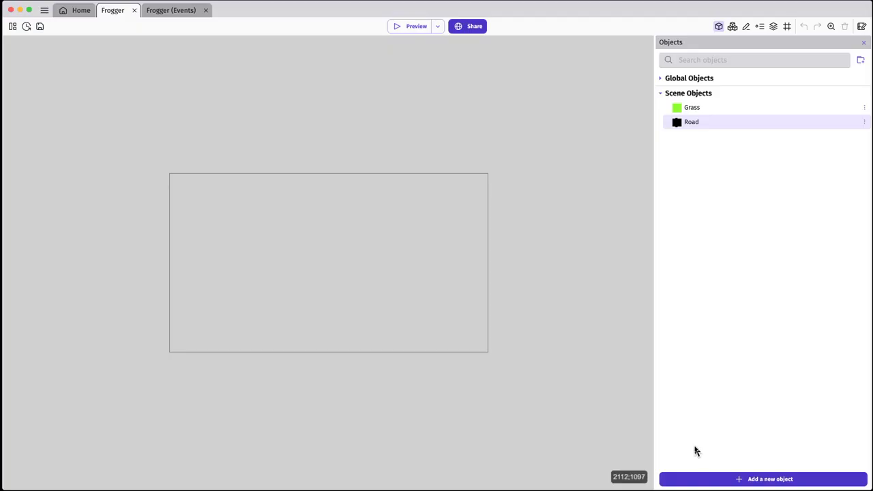
# Add a Tiled Sprite object named Bush with a default width and height of 64 pixels
pyautogui.click(757, 478)
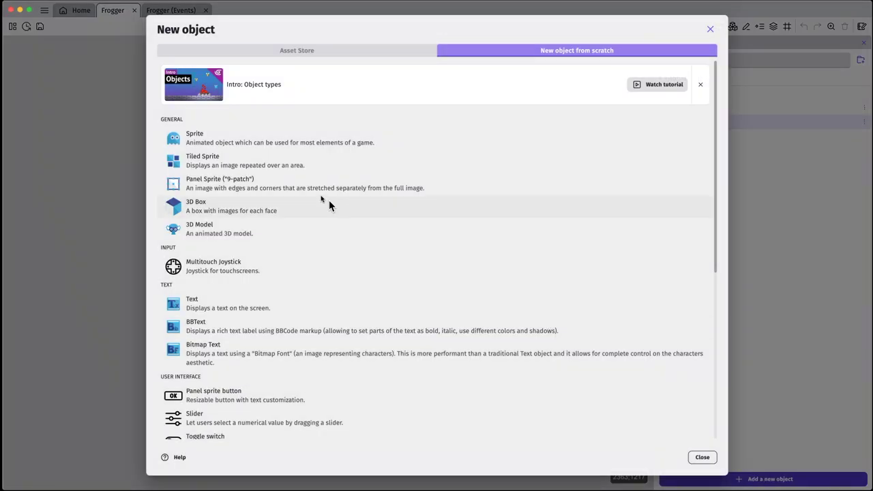
pyautogui.click(263, 165)
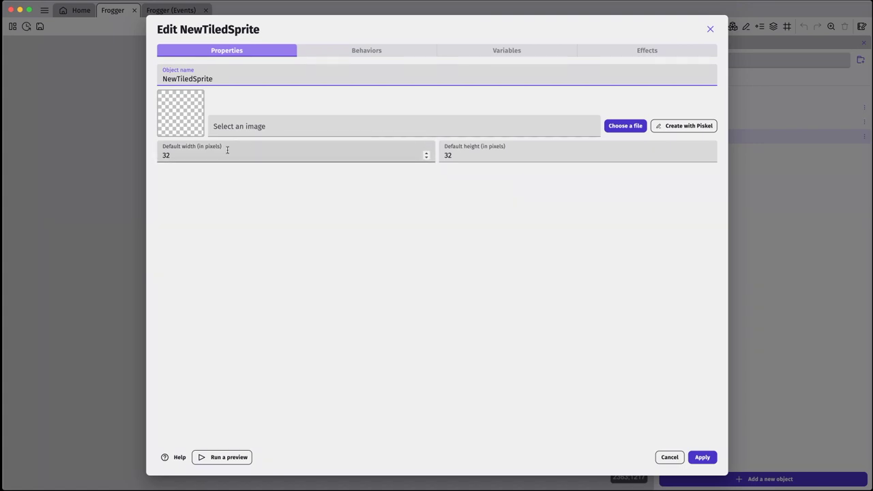
pyautogui.press('Tab')
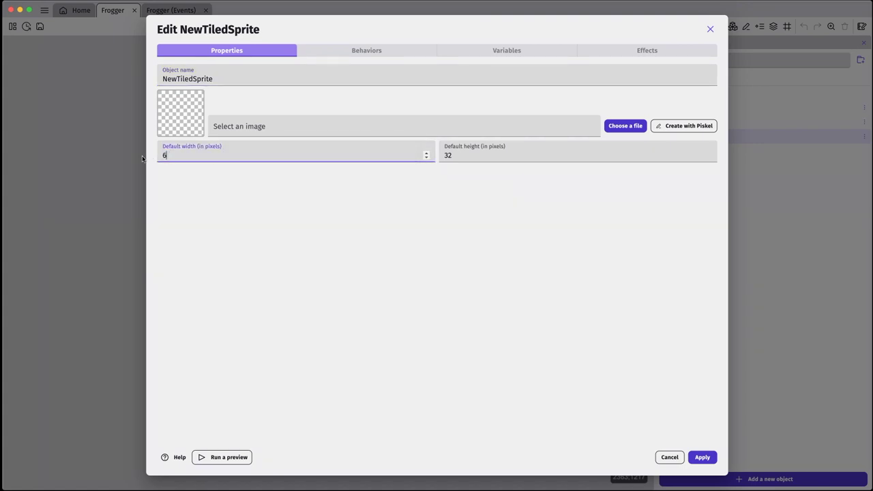
pyautogui.write('64')
pyautogui.press('Tab')
pyautogui.write('64')
pyautogui.click(273, 80)
pyautogui.press('super+a')
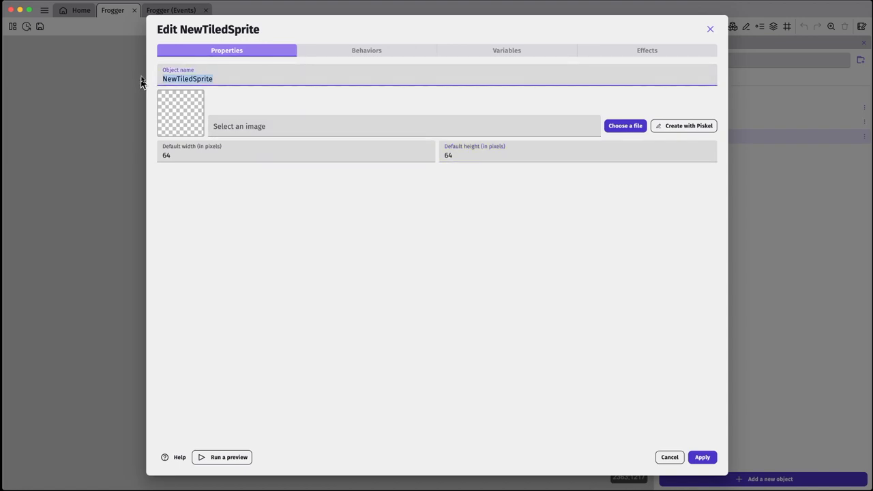
pyautogui.write('B')
# Assign the bush64.png image file to the Bush object and apply its properties
pyautogui.click(626, 131)
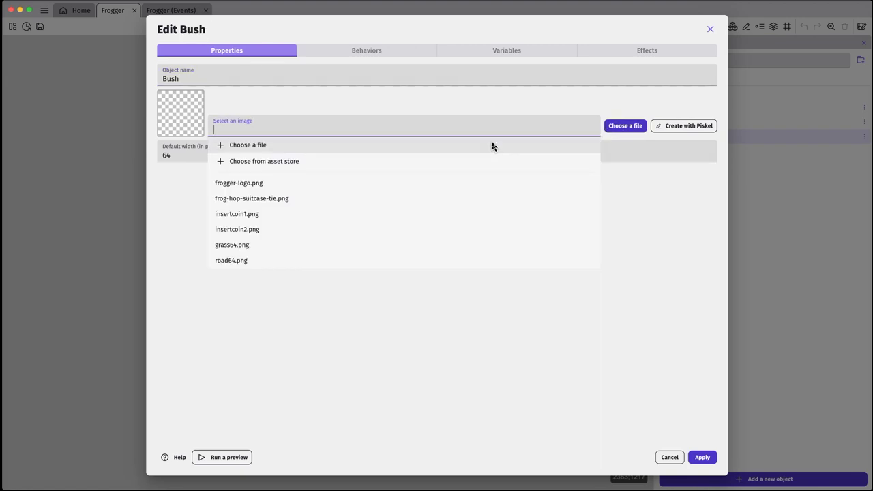
pyautogui.click(492, 144)
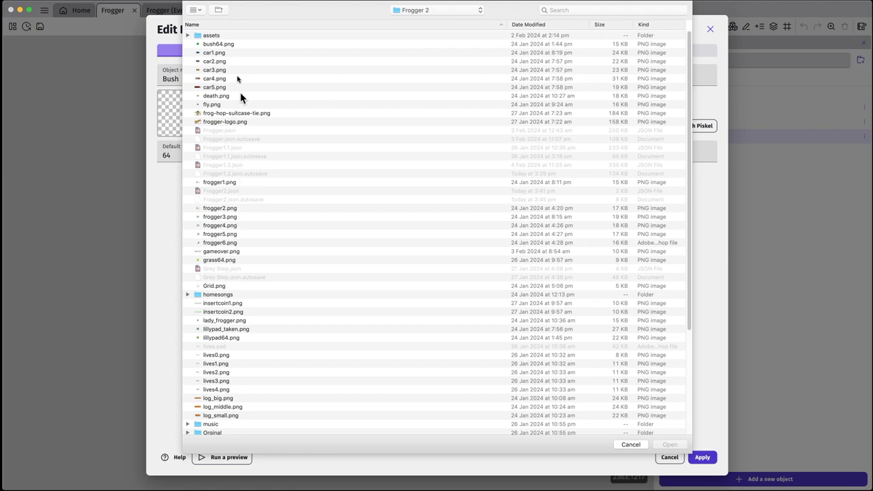
pyautogui.click(225, 44)
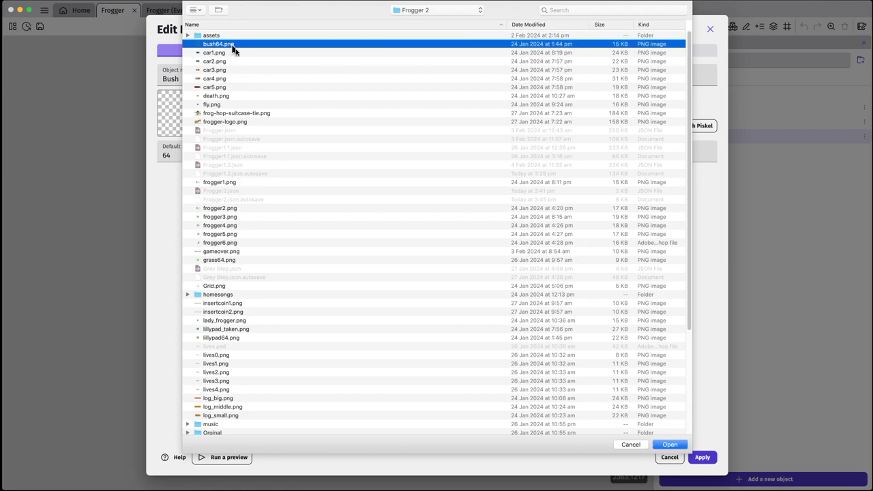
pyautogui.click(670, 444)
pyautogui.click(704, 458)
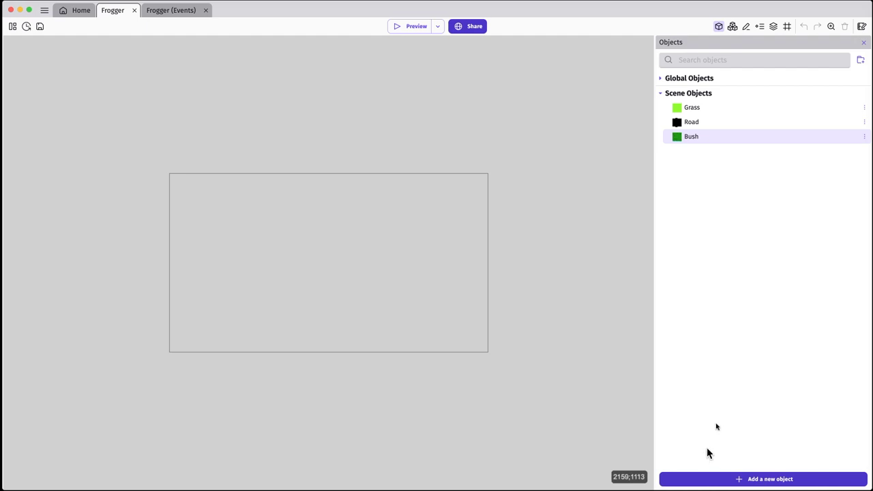
# Add a Tiled Sprite object named Lilly with a default width and height of 64 pixels
pyautogui.click(742, 477)
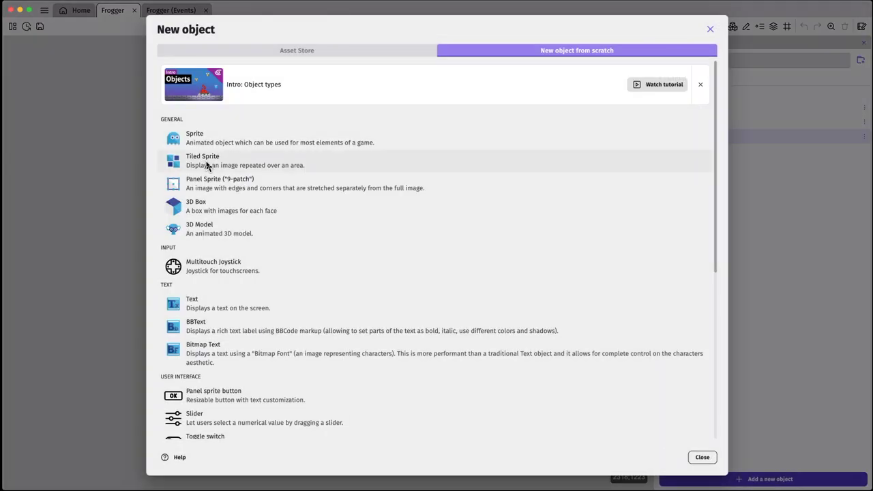
pyautogui.click(203, 160)
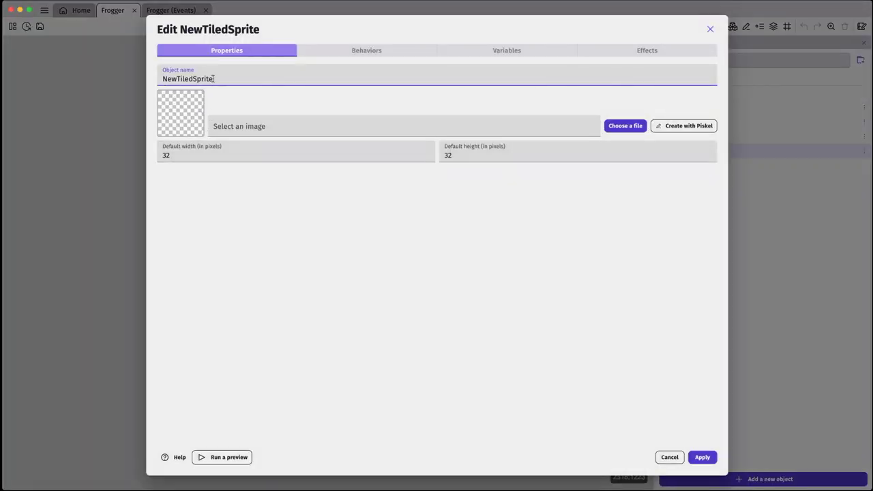
pyautogui.write('Lilly')
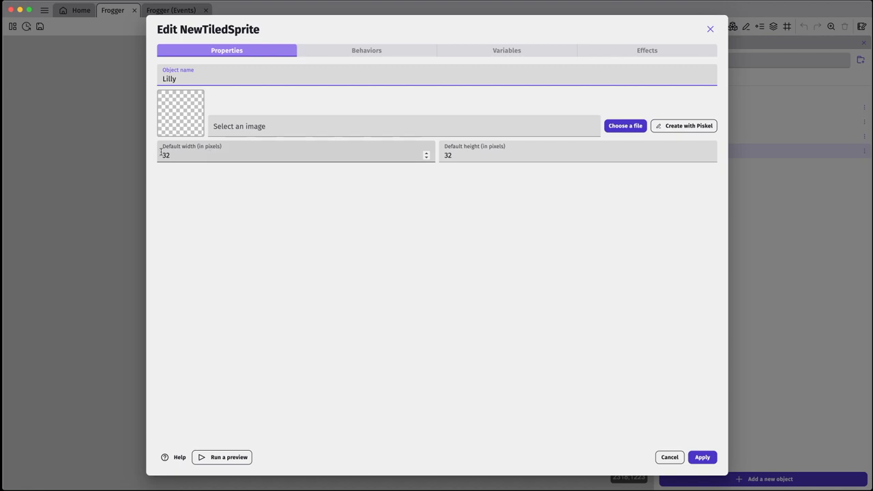
pyautogui.click(225, 154)
pyautogui.write('64')
pyautogui.press('Tab')
pyautogui.write('64')
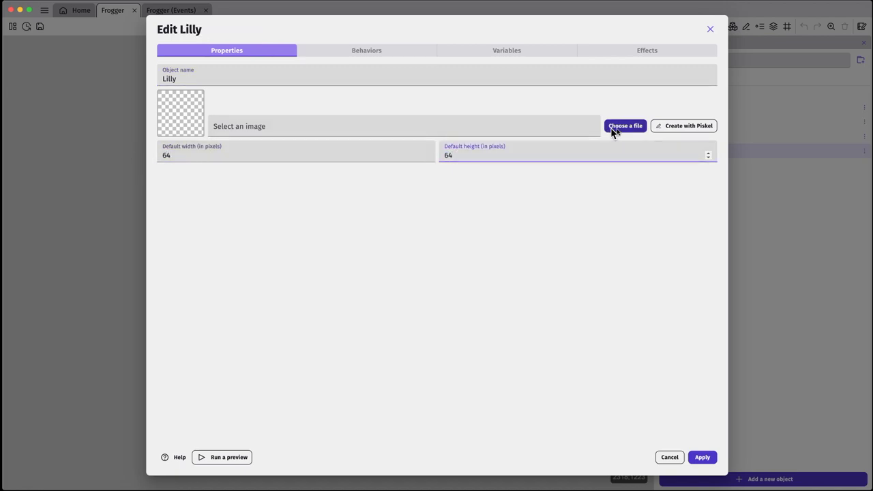
# Assign the lillypad64.png image file to the Lilly object and apply its properties
pyautogui.click(622, 130)
pyautogui.click(549, 146)
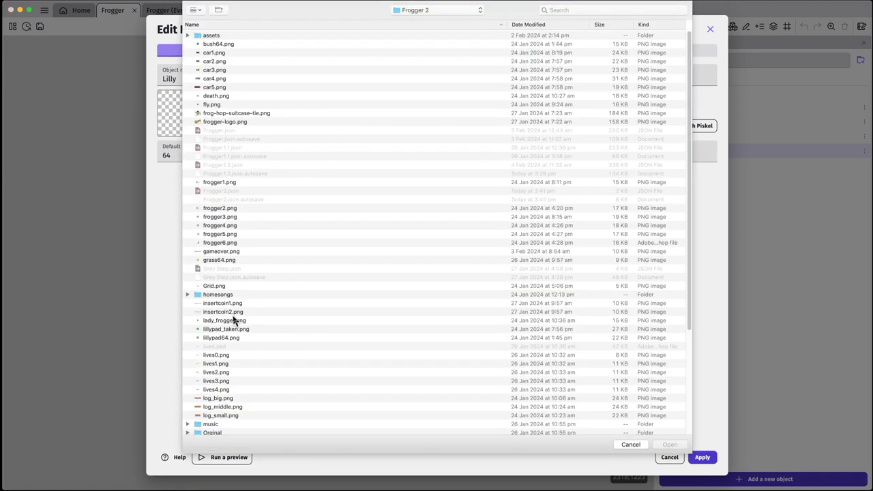
pyautogui.click(237, 338)
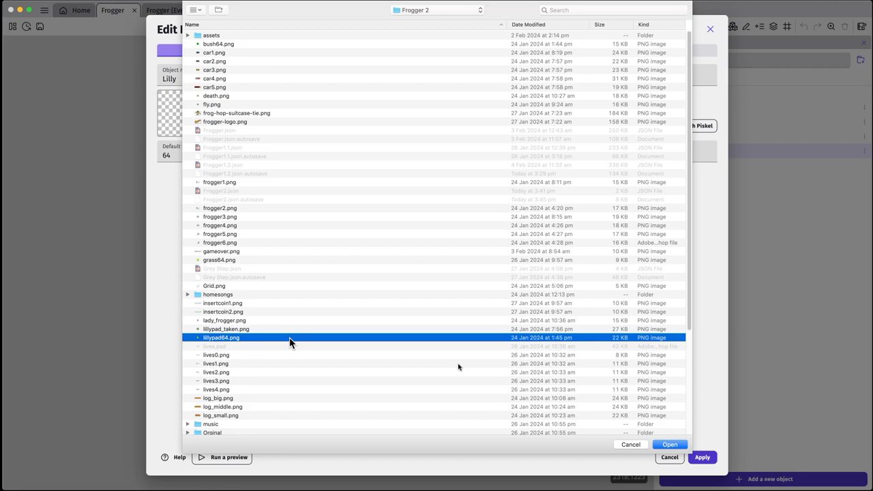
pyautogui.click(670, 444)
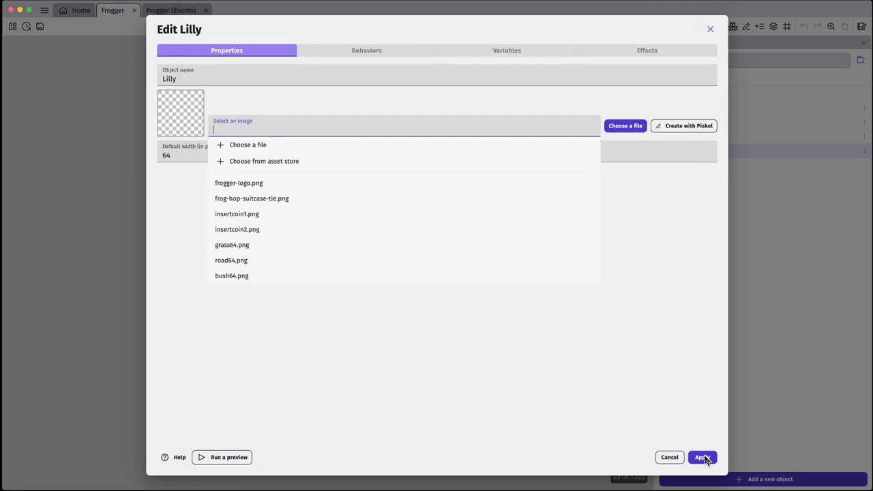
pyautogui.click(703, 457)
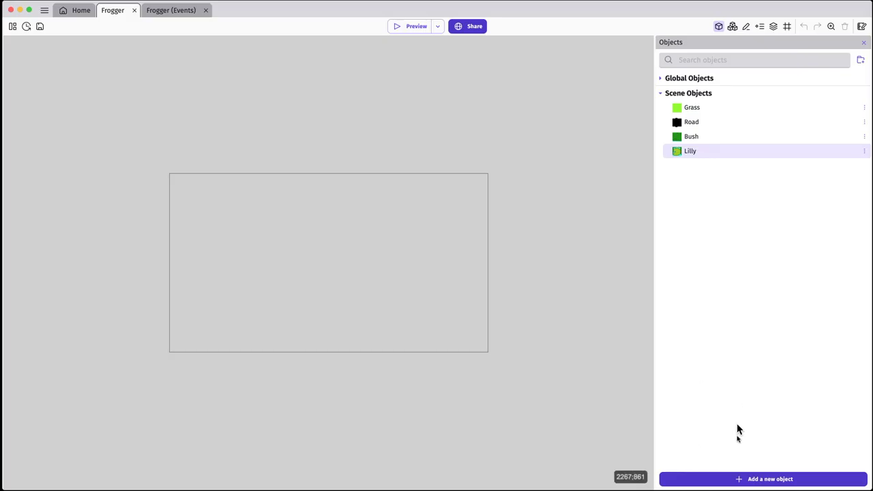
# Add a Tiled Sprite object named LillyTaken with a default width and height of 64 pixels
pyautogui.click(741, 478)
pyautogui.click(226, 170)
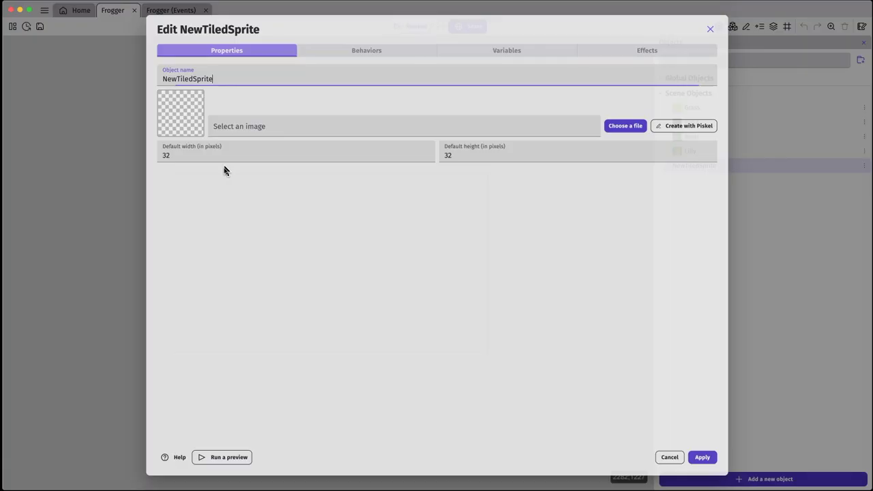
pyautogui.doubleClick(166, 155)
pyautogui.write('64')
pyautogui.doubleClick(511, 157)
pyautogui.write('64')
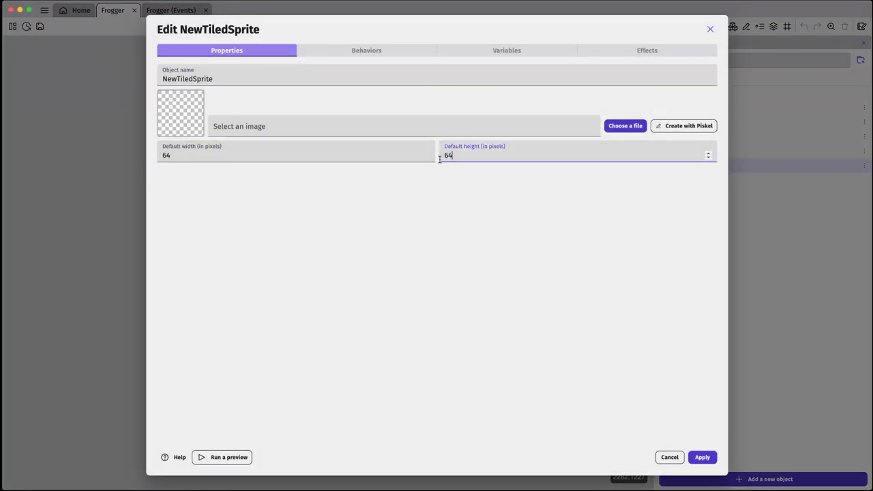
pyautogui.click(238, 81)
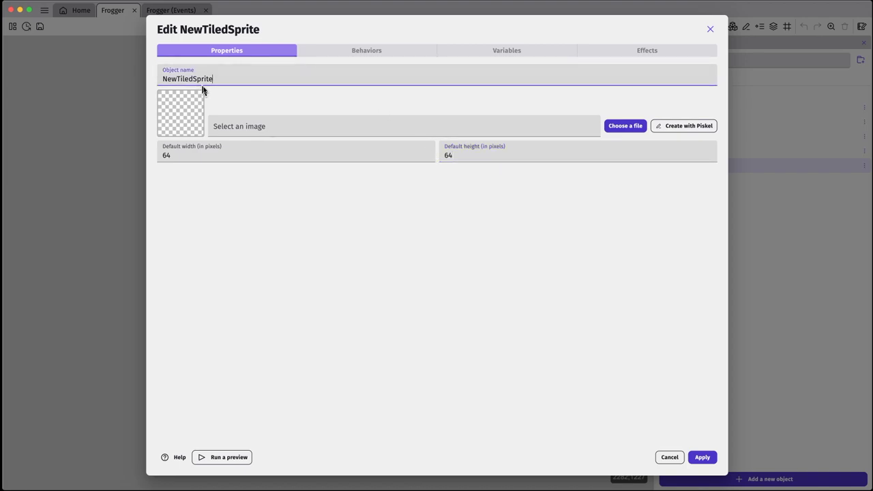
pyautogui.moveTo(213, 79); pyautogui.dragTo(142, 78)
pyautogui.write('L')
# Assign the lillypad_taken.png image file to the LillyTaken object and apply its properties
pyautogui.click(621, 128)
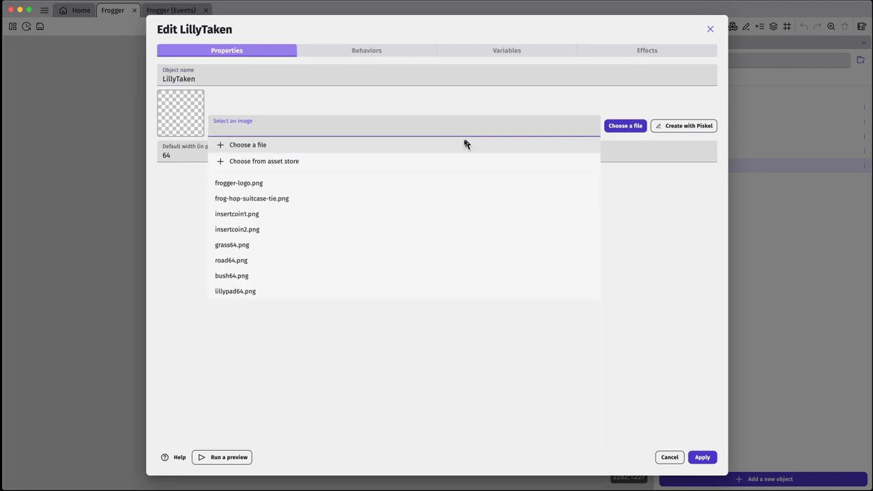
pyautogui.click(465, 143)
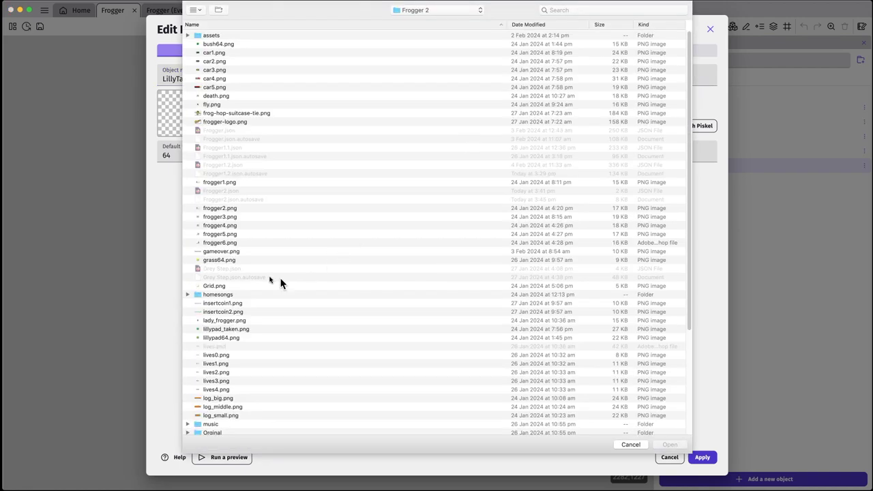
pyautogui.click(240, 330)
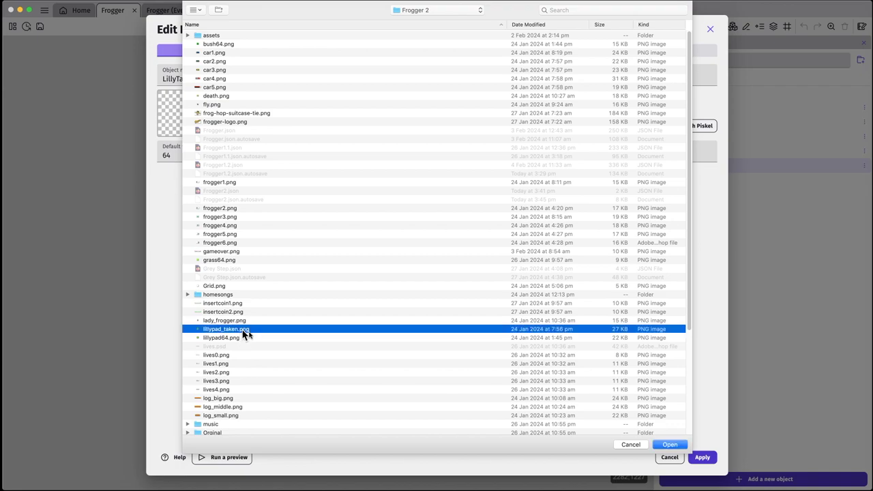
pyautogui.click(670, 444)
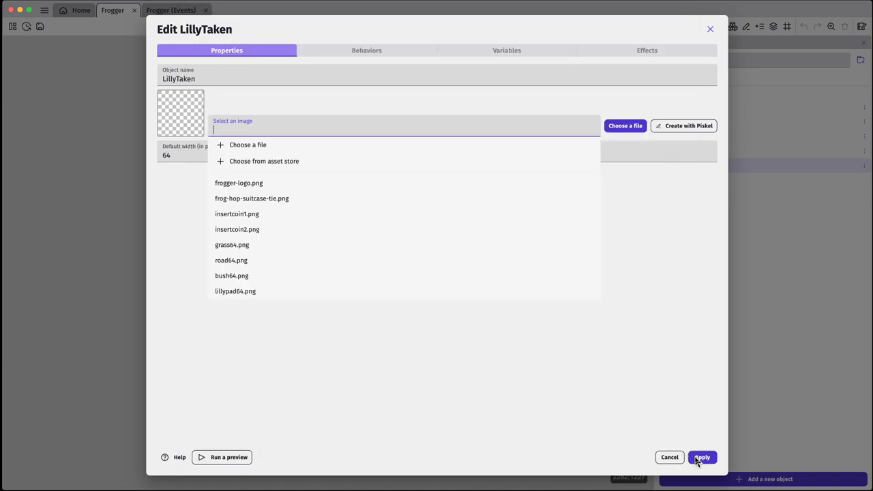
pyautogui.click(703, 458)
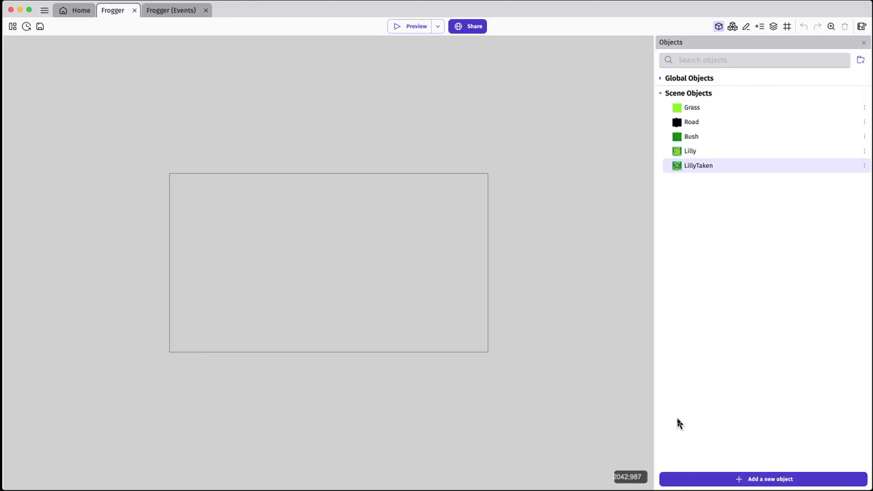
# Add a Tiled Sprite object named Water with a default width and height of 64 pixels
pyautogui.click(715, 477)
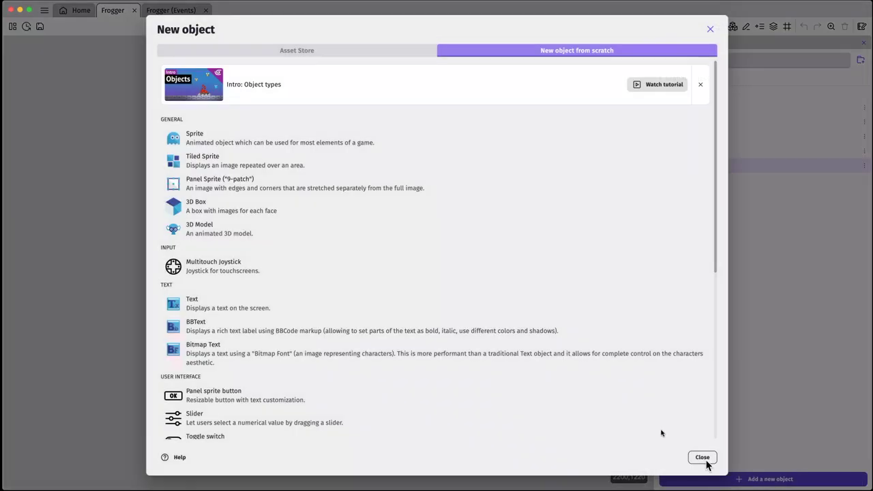
pyautogui.click(246, 165)
pyautogui.moveTo(195, 156); pyautogui.dragTo(118, 158)
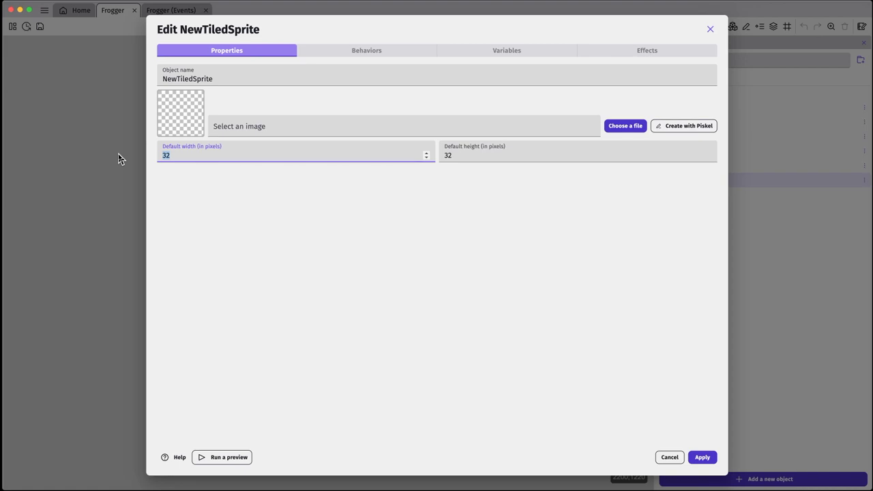
pyautogui.write('64')
pyautogui.press('Tab')
pyautogui.write('64')
pyautogui.moveTo(226, 79); pyautogui.dragTo(139, 77)
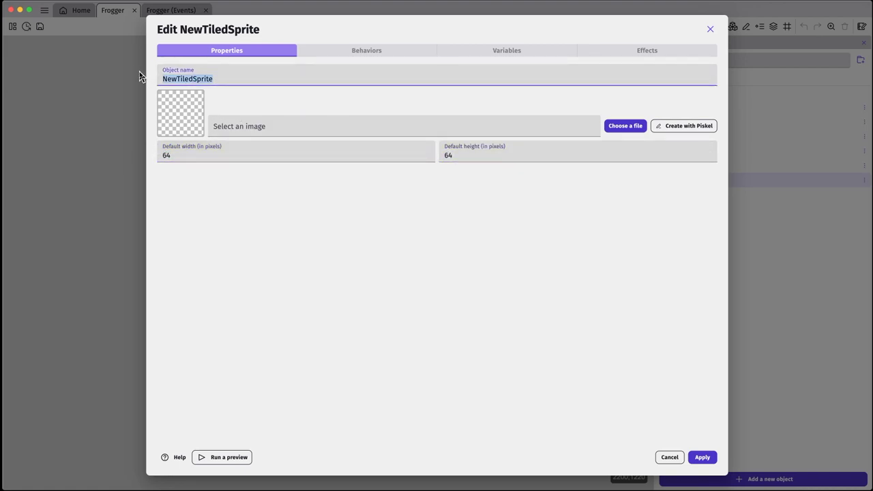
pyautogui.write('Water')
# Assign the water64.png image file to the Water object and apply its properties
pyautogui.click(634, 125)
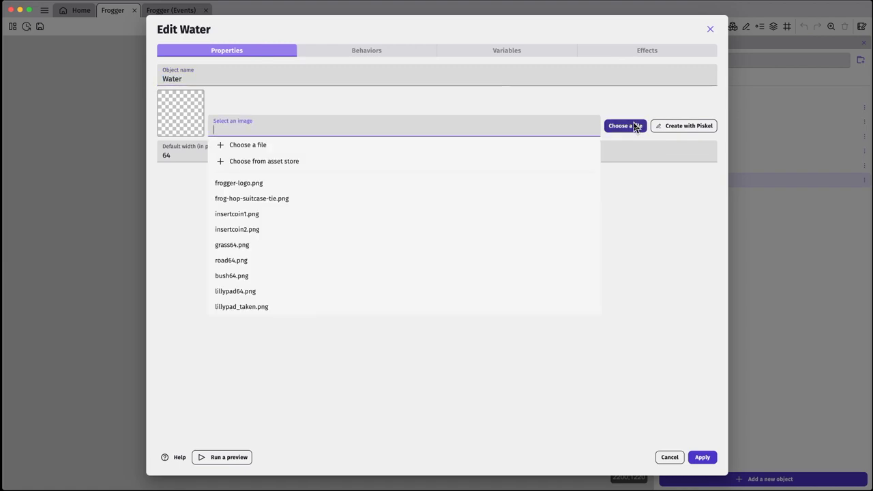
pyautogui.click(565, 145)
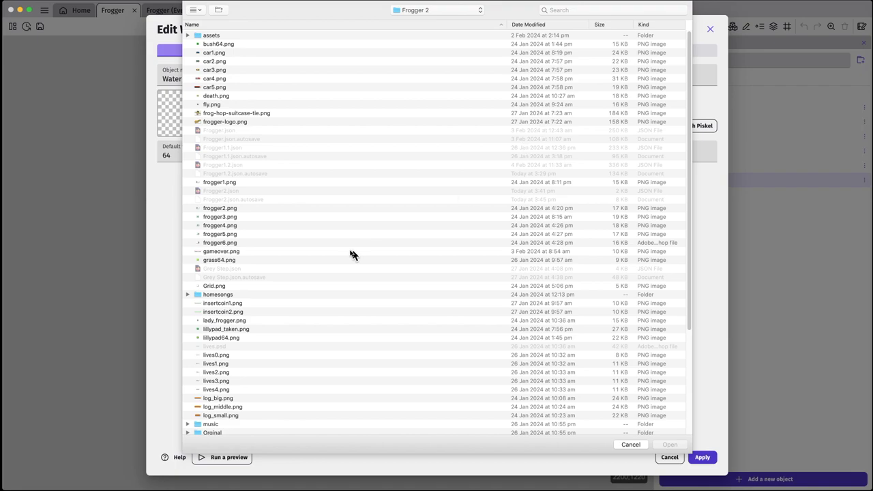
pyautogui.scroll(-5, 348, 251)
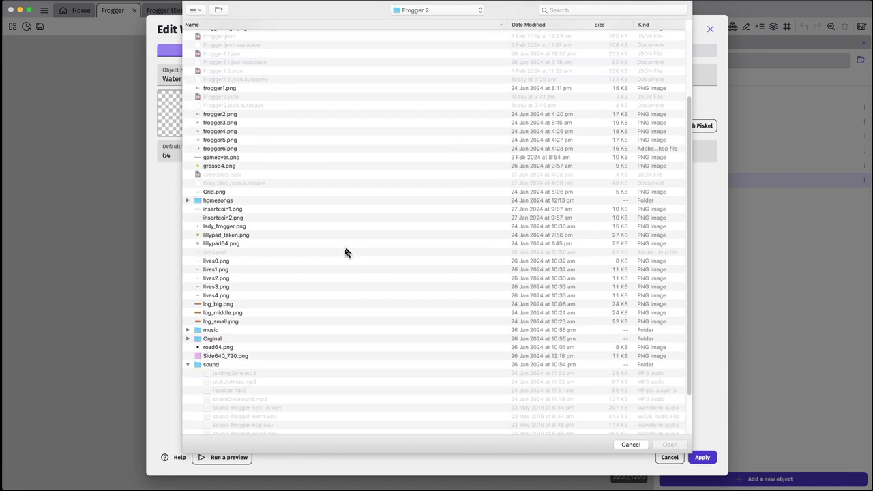
pyautogui.scroll(-3, 346, 252)
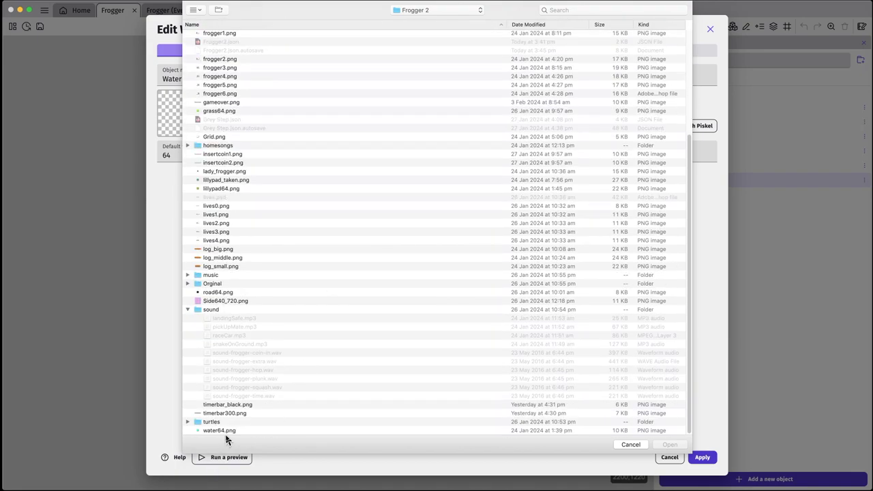
pyautogui.click(220, 430)
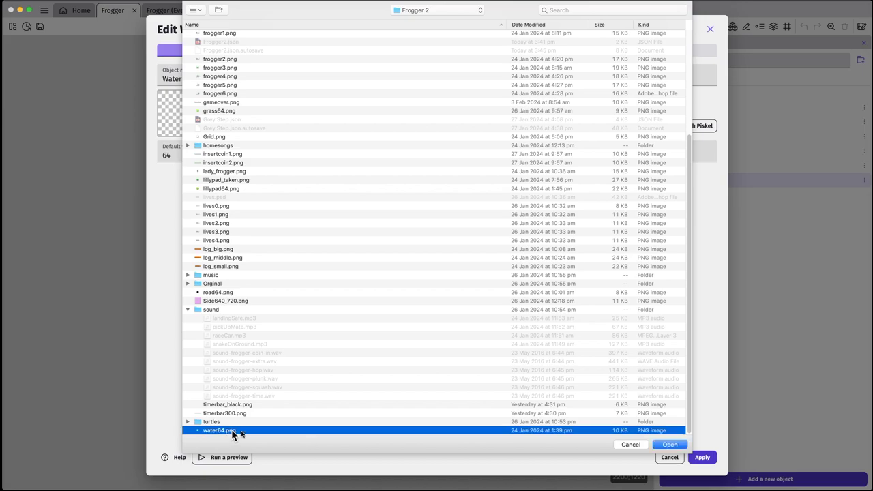
pyautogui.click(670, 445)
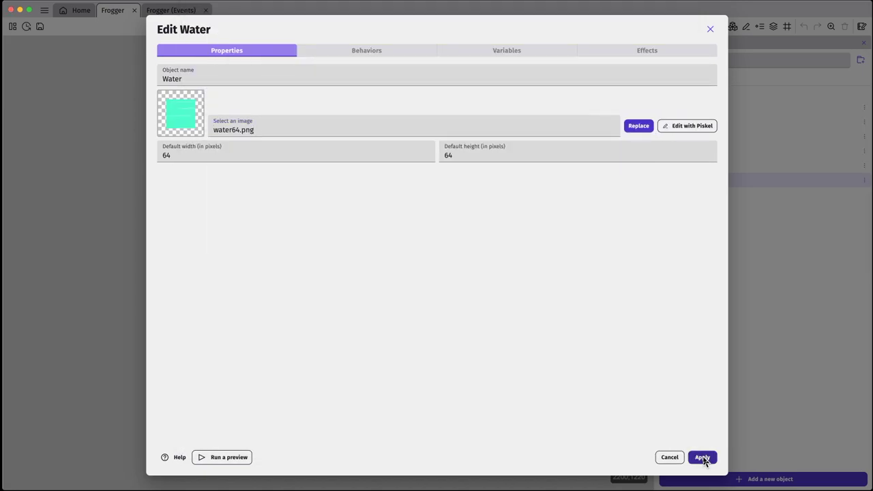
pyautogui.click(703, 458)
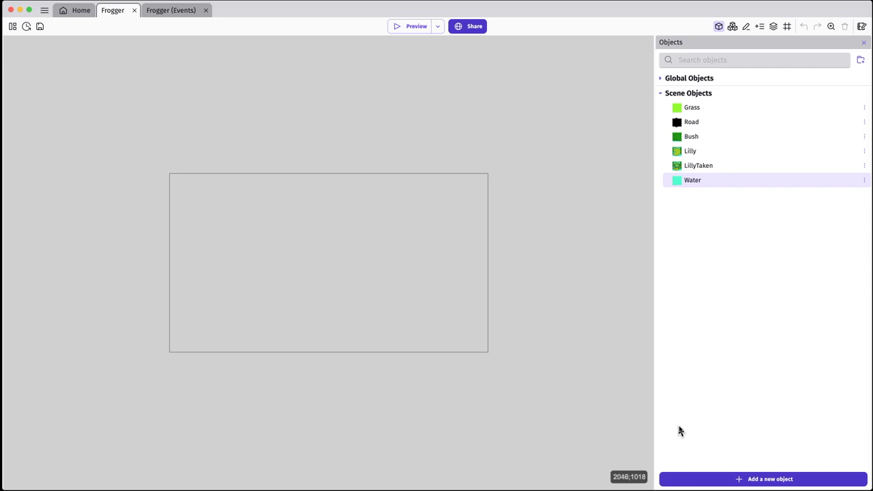
# Add another Tiled Sprite object, enter GameOver as its name and cancel the property edits
pyautogui.click(742, 481)
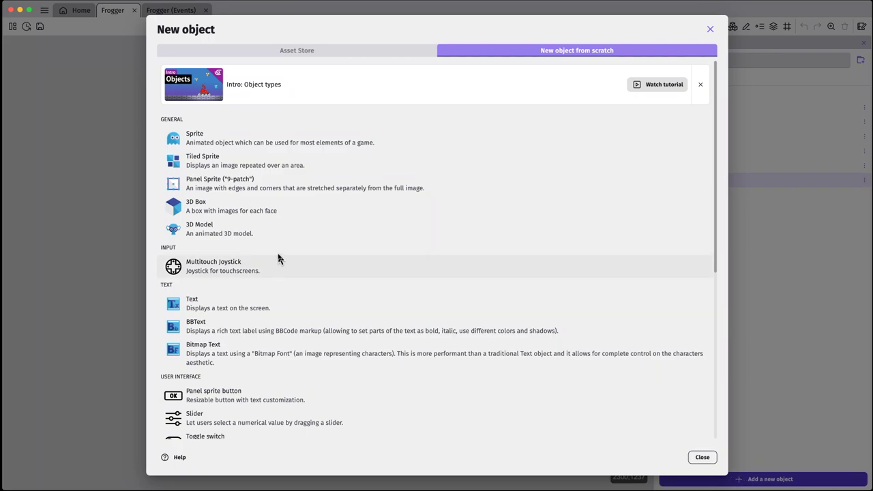
pyautogui.scroll(-3, 278, 257)
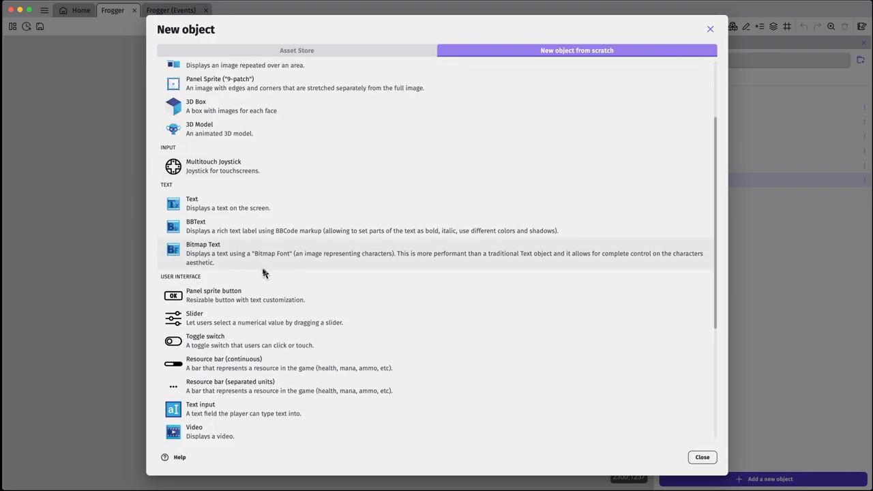
pyautogui.scroll(3, 256, 235)
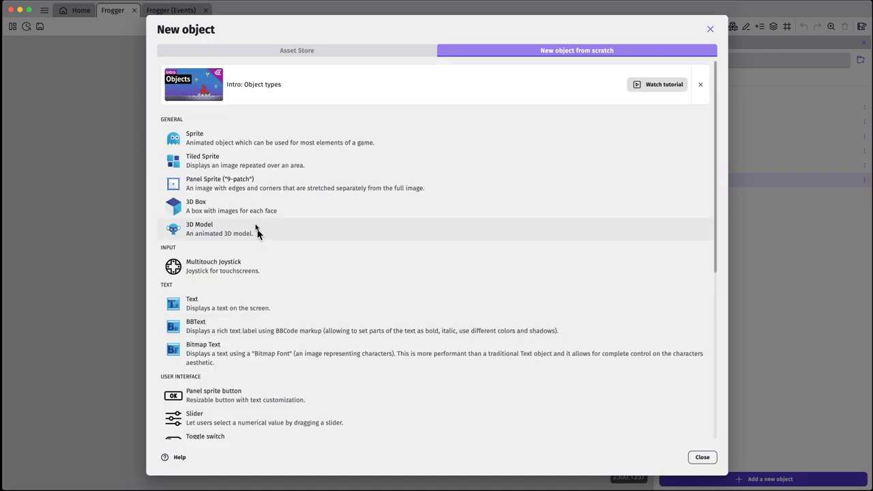
pyautogui.click(204, 164)
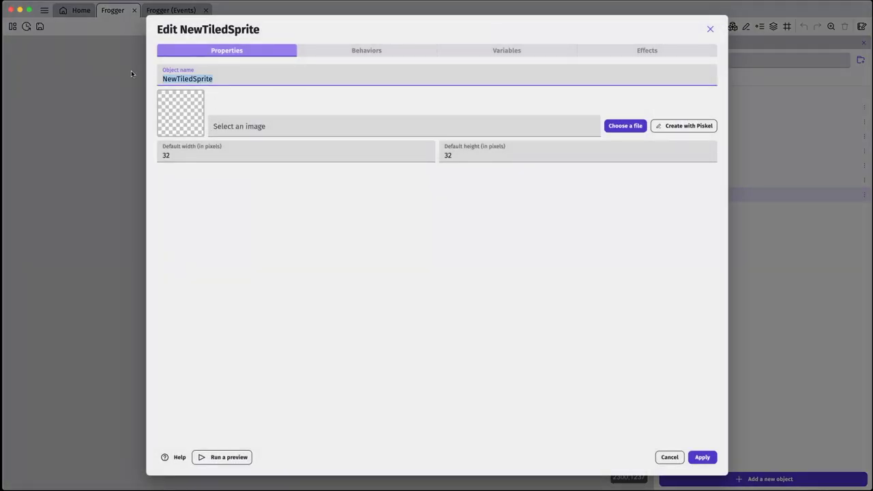
pyautogui.write('GameOver')
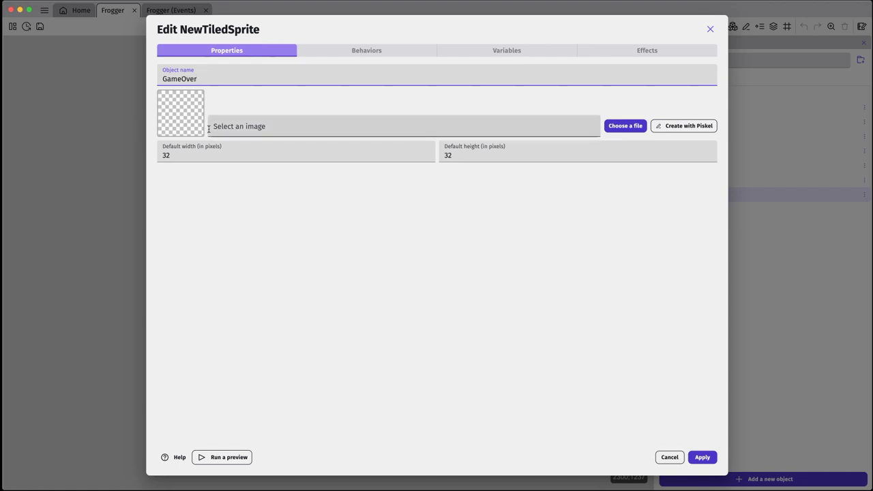
pyautogui.click(671, 458)
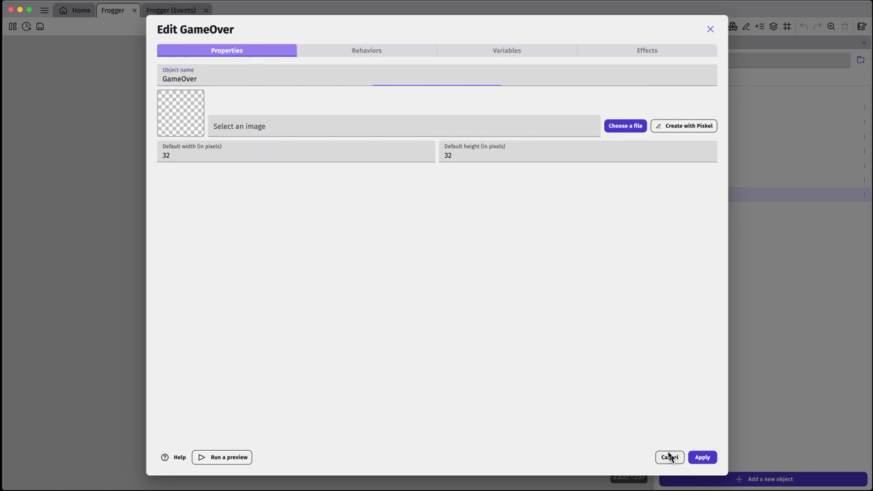
pyautogui.click(516, 274)
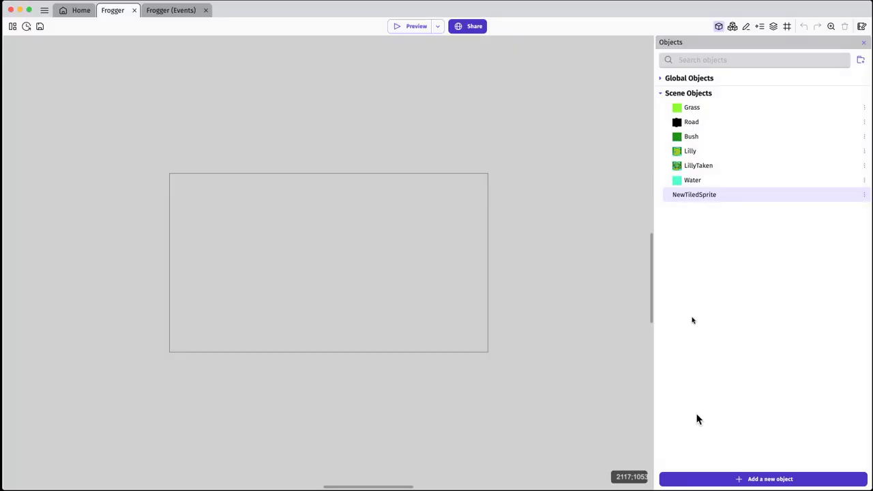
# Rename the NewTiledSprite object as Side and set its default width to 640 and default height to 720 pixels
pyautogui.rightClick(690, 200)
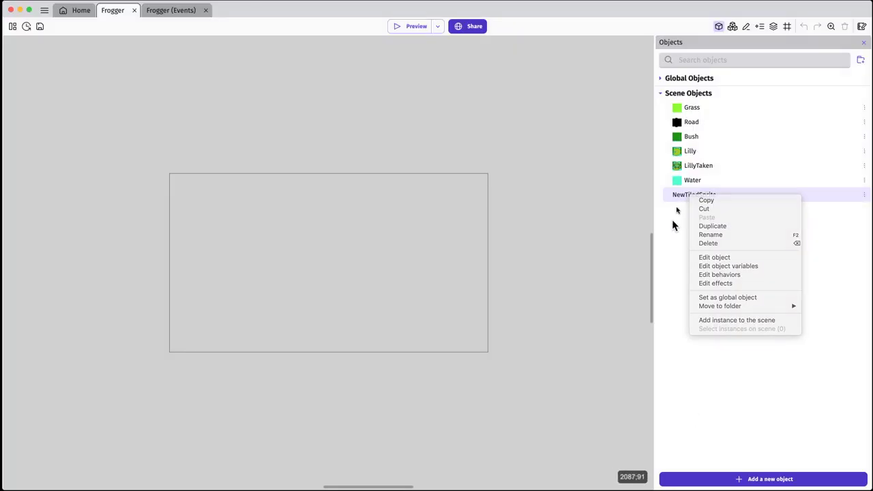
pyautogui.click(673, 228)
pyautogui.doubleClick(693, 200)
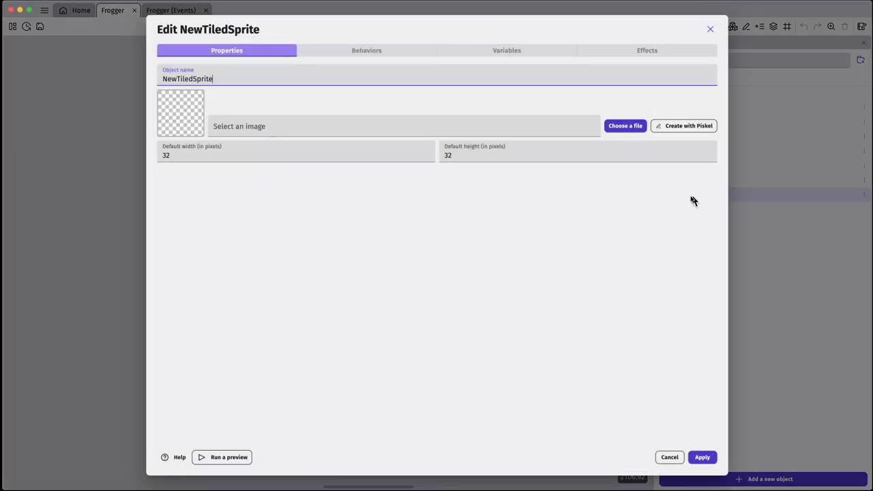
pyautogui.moveTo(225, 76); pyautogui.dragTo(117, 76)
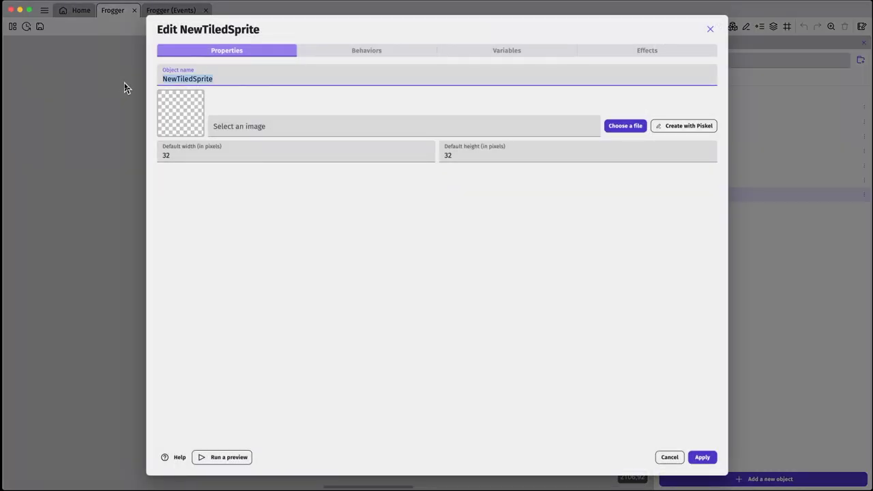
pyautogui.write('Side')
pyautogui.click(185, 155)
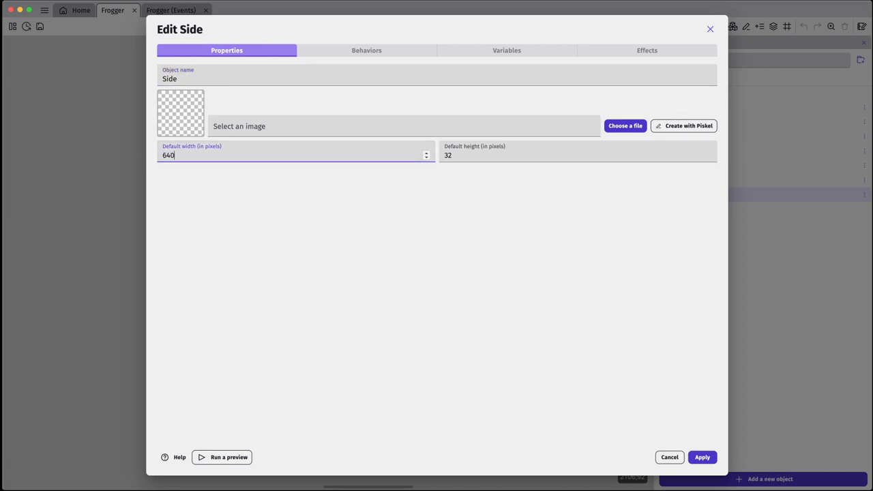
pyautogui.press('Tab')
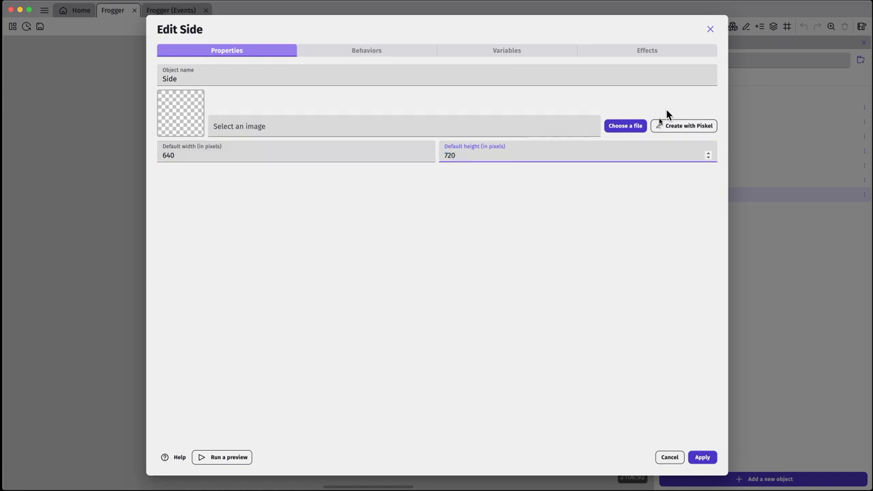
# Assign the Side640_720.png image file to the Side object and apply its properties
pyautogui.click(634, 129)
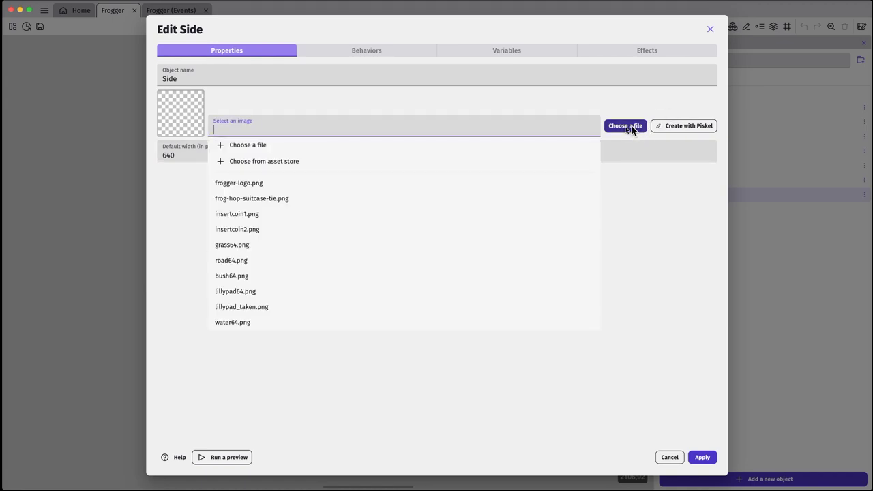
pyautogui.click(384, 146)
pyautogui.scroll(-5, 286, 239)
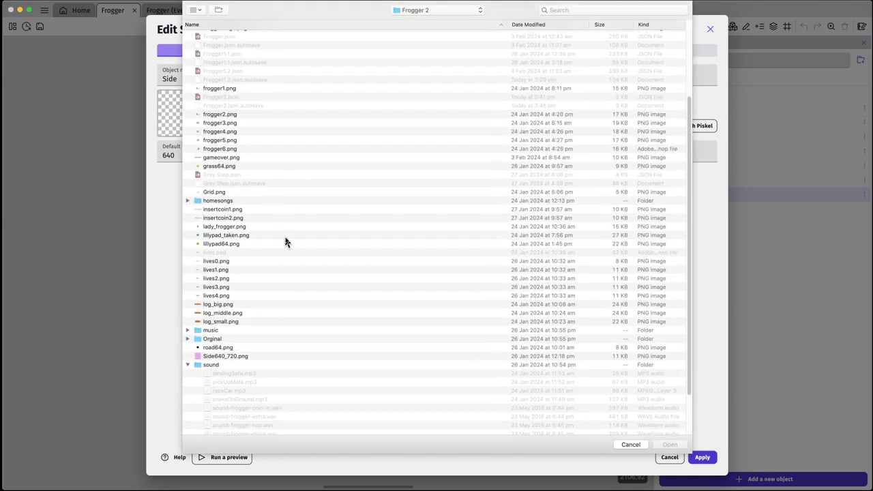
pyautogui.click(230, 356)
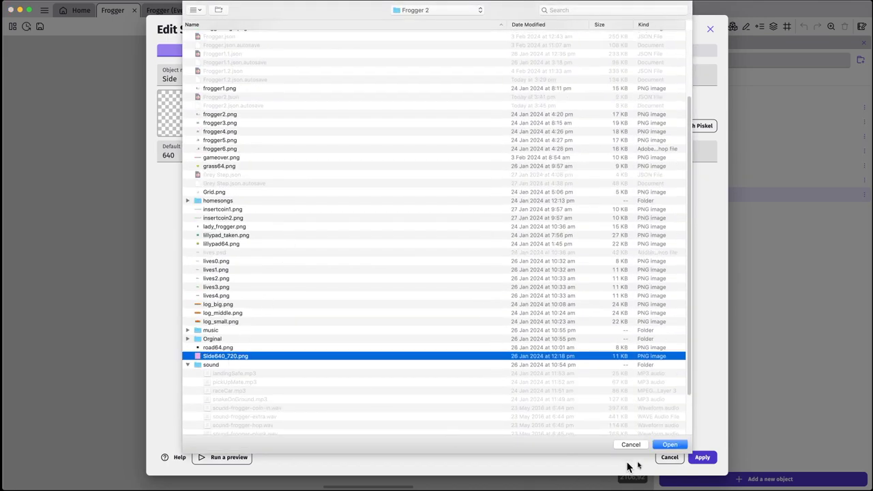
pyautogui.click(671, 446)
pyautogui.click(702, 457)
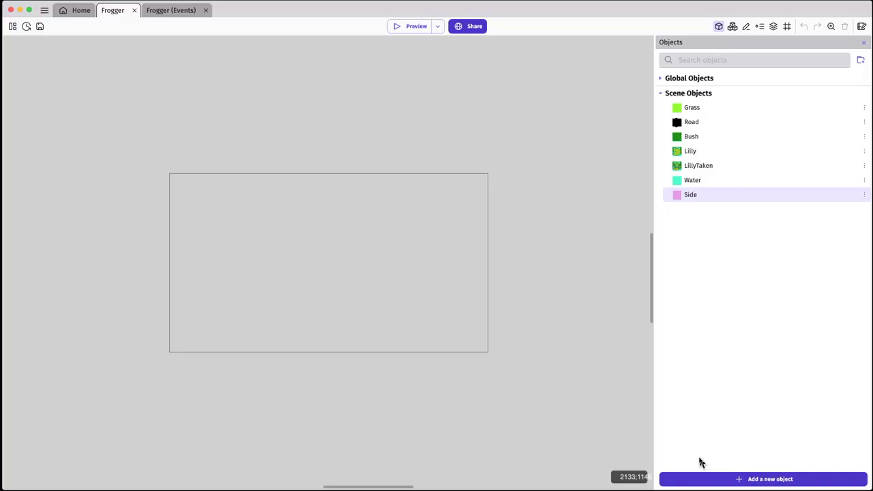
# Add a Tiled Sprite object named TimerRed with a default width of 300 and default height of 16 pixels
pyautogui.click(739, 481)
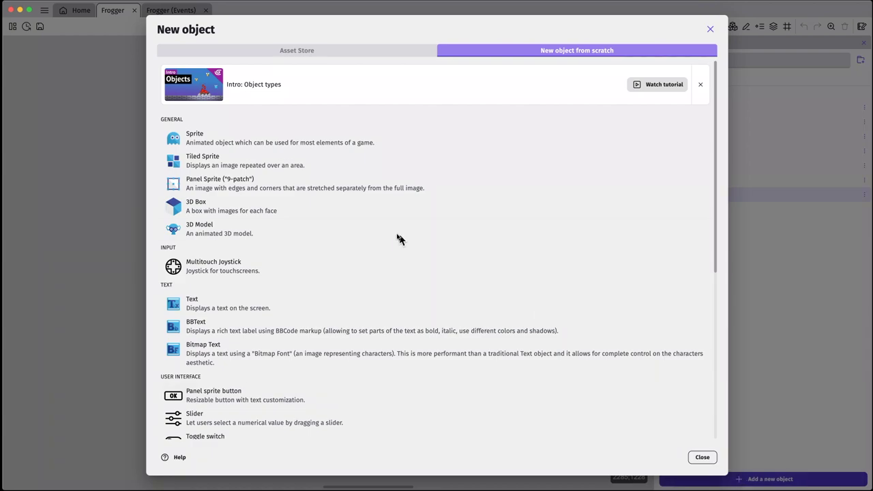
pyautogui.click(223, 161)
pyautogui.moveTo(216, 79); pyautogui.dragTo(151, 76)
pyautogui.write('TimerRed')
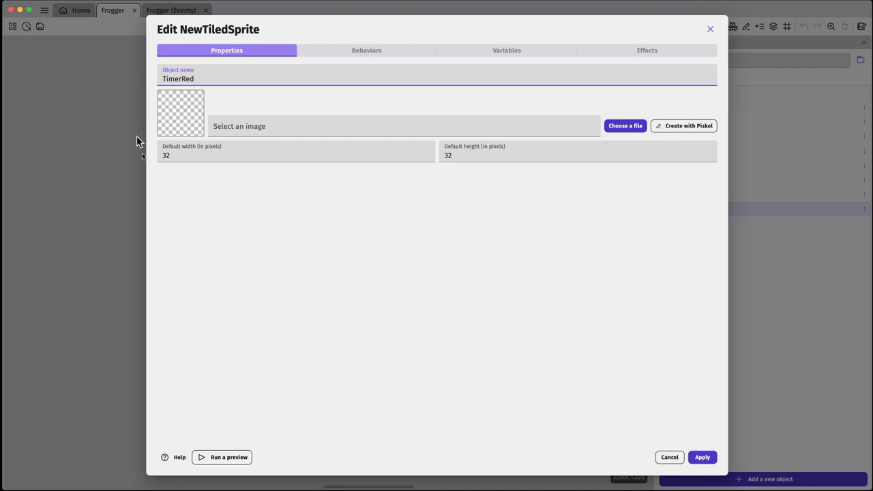
pyautogui.press('Tab')
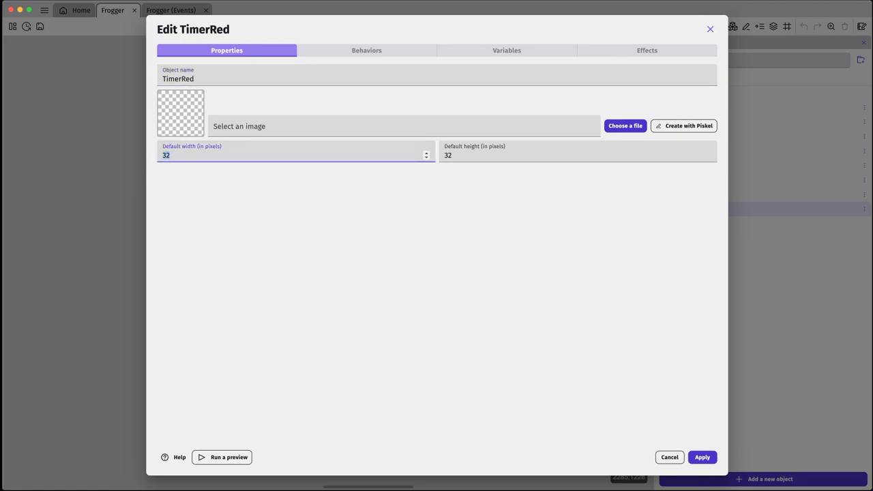
pyautogui.press('Tab')
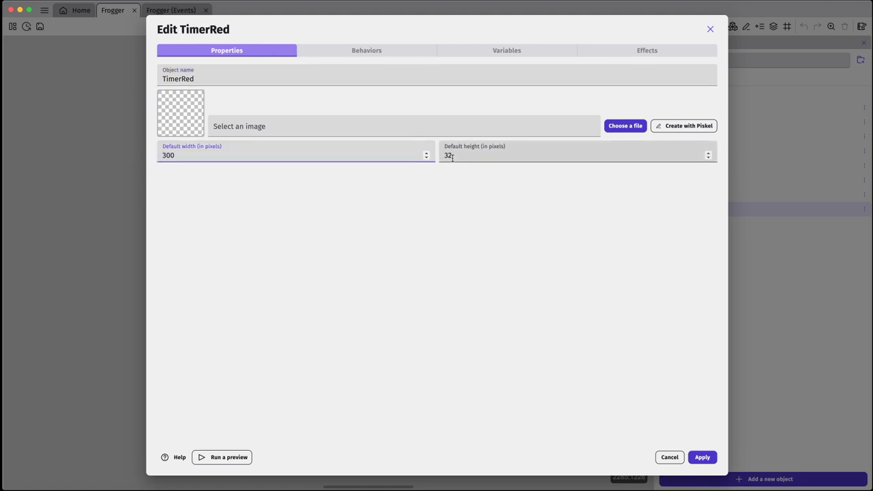
pyautogui.click(467, 242)
# Assign the timerbar300.png image file to the TimerRed object and apply its properties
pyautogui.click(627, 125)
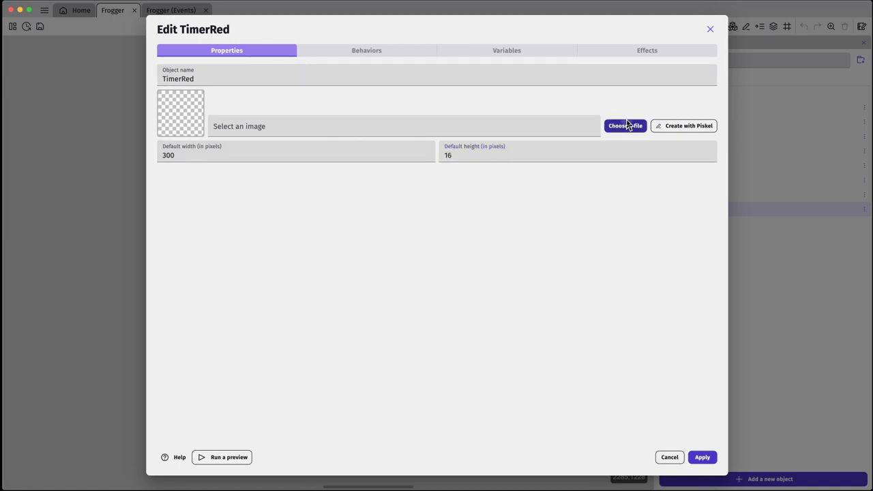
pyautogui.click(522, 142)
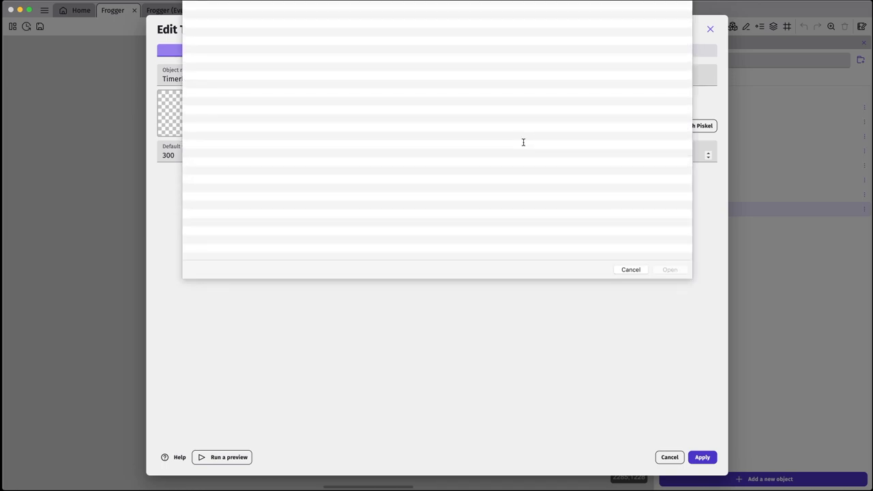
pyautogui.scroll(-1, 268, 285)
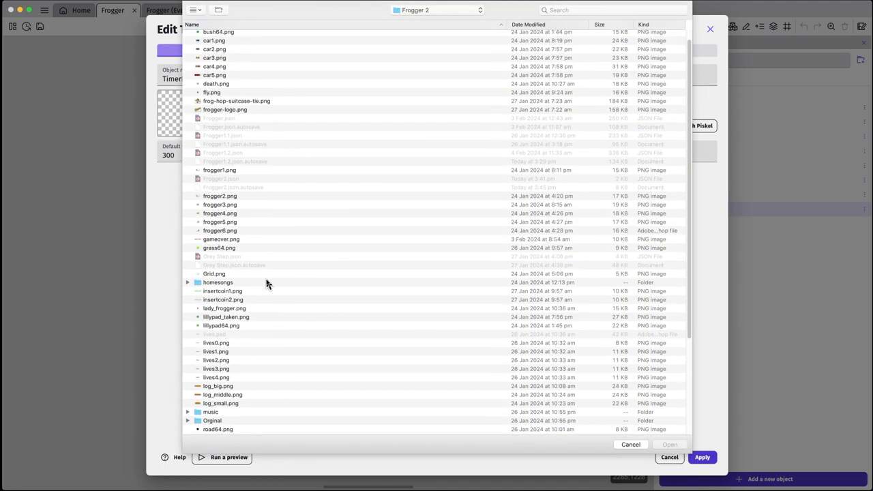
pyautogui.scroll(-3, 268, 285)
pyautogui.scroll(-6, 268, 285)
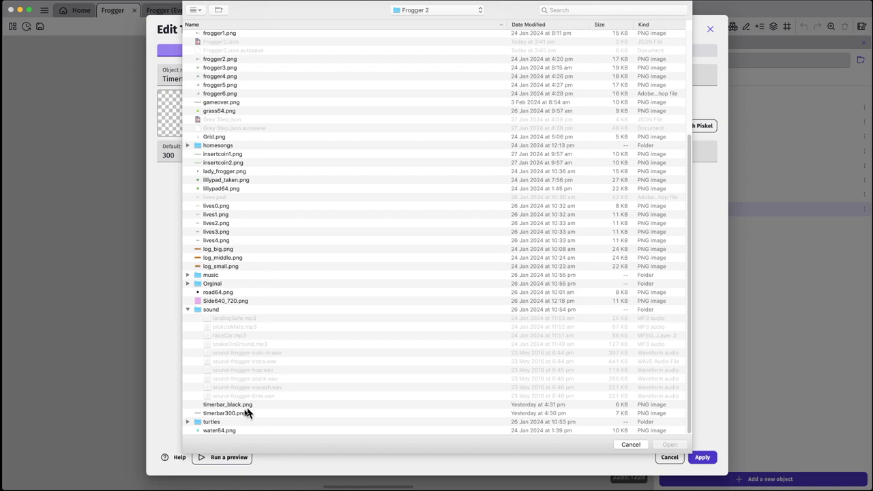
pyautogui.click(241, 413)
pyautogui.click(670, 445)
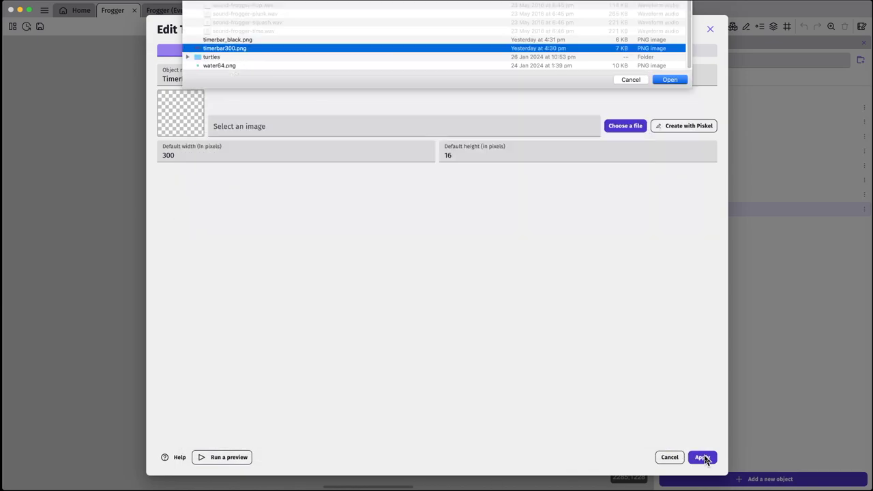
pyautogui.click(703, 457)
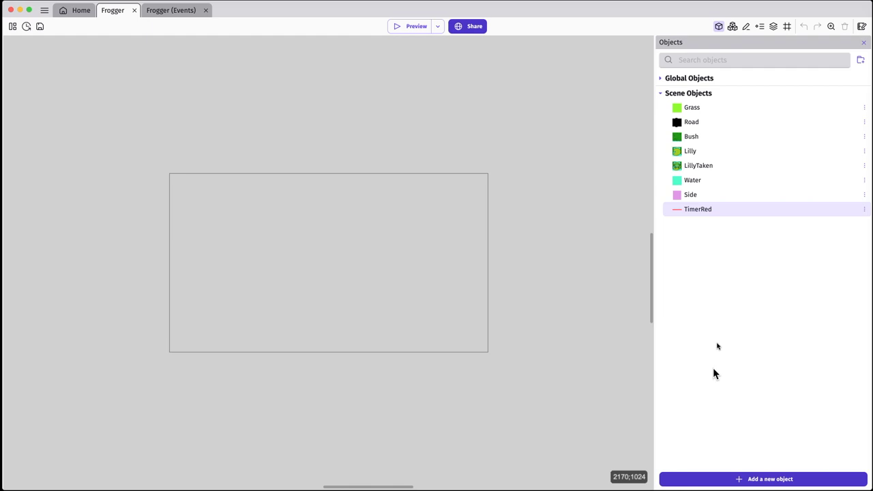
# Add a Sprite object named Timer to the scene objects
pyautogui.click(740, 480)
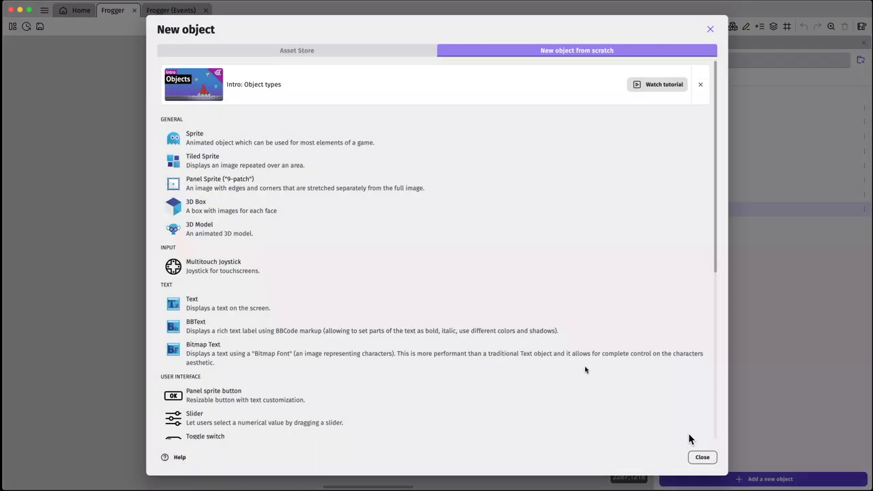
pyautogui.click(217, 146)
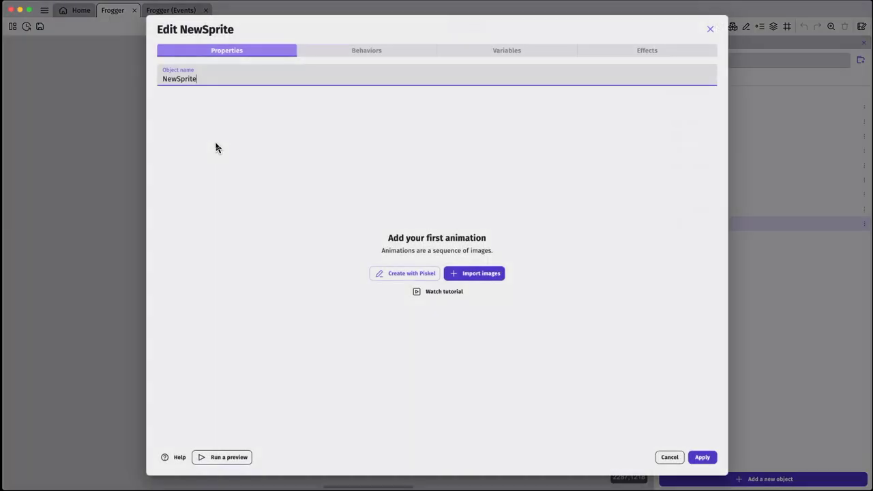
pyautogui.doubleClick(174, 78)
pyautogui.write('Timer')
# Import timerbar_black.png as the Timer object's first animation image and apply its properties
pyautogui.click(476, 274)
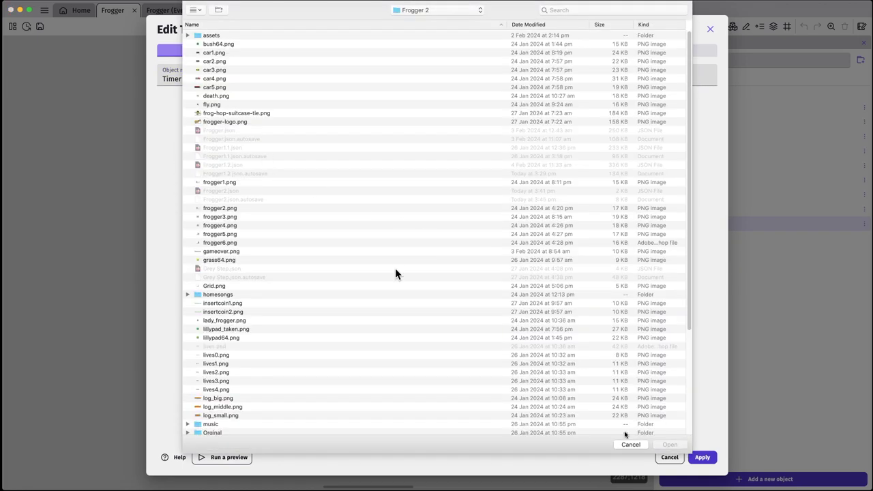
pyautogui.click(631, 444)
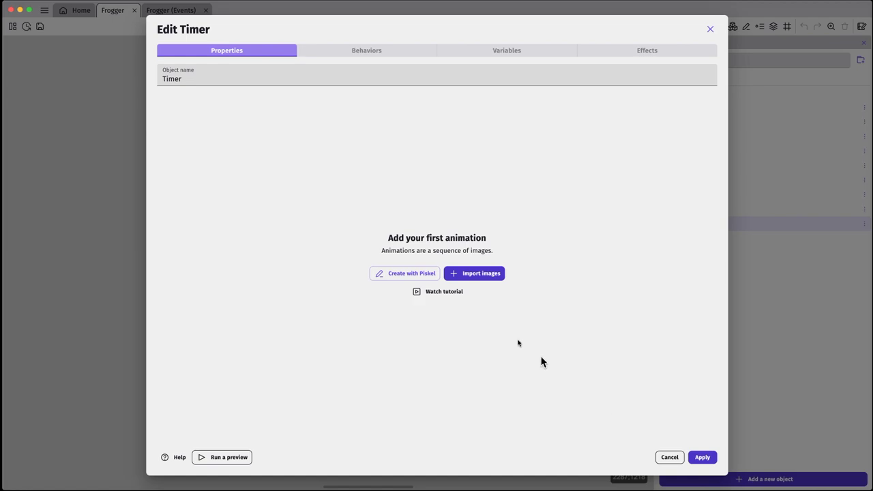
pyautogui.click(479, 278)
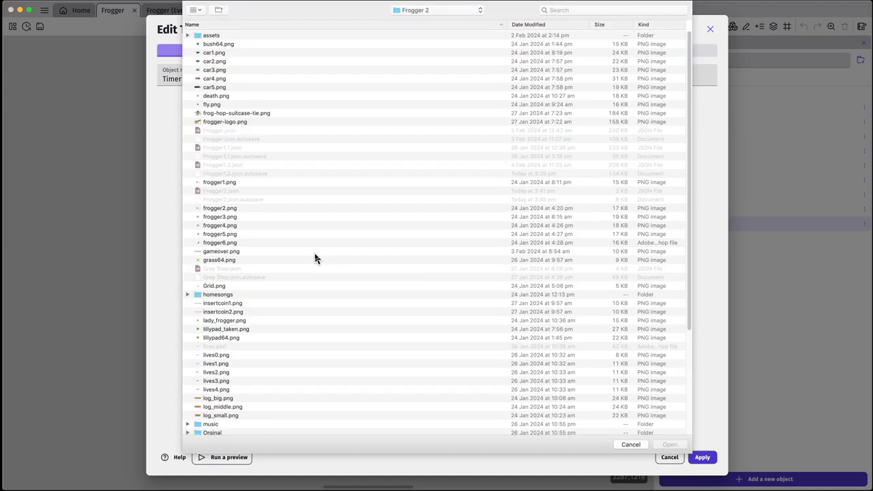
pyautogui.scroll(-2, 266, 314)
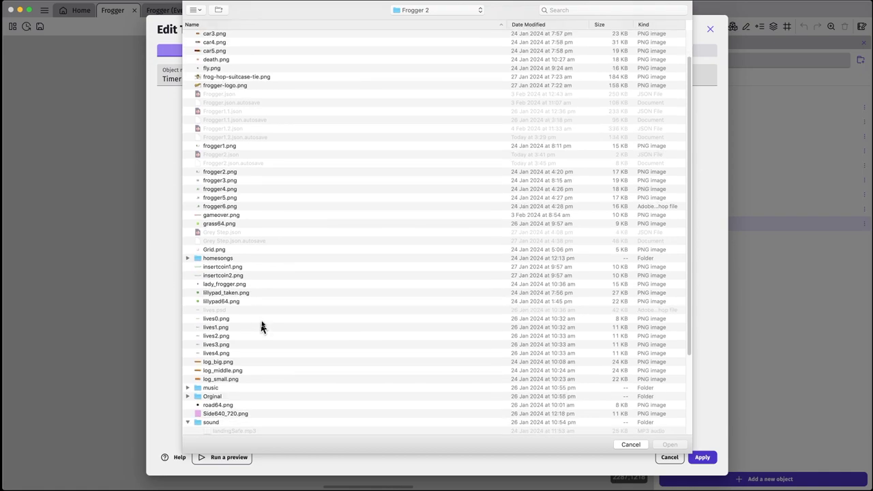
pyautogui.scroll(-2, 261, 325)
pyautogui.scroll(3, 263, 324)
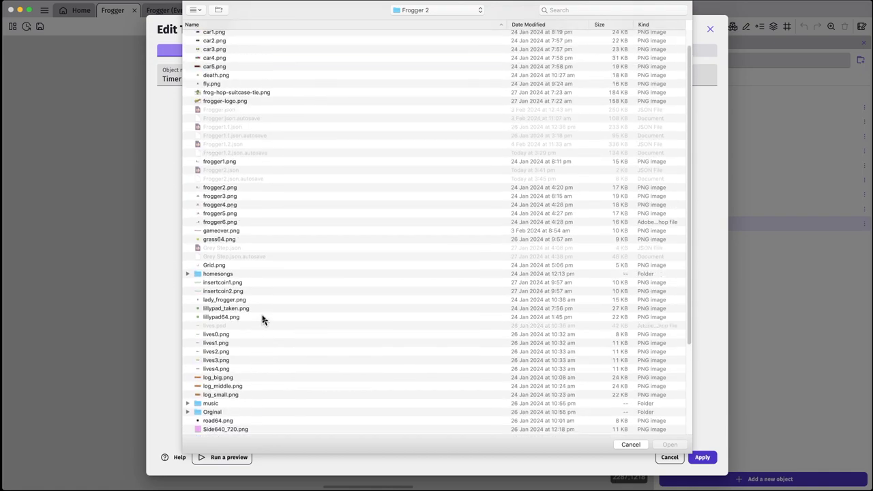
pyautogui.scroll(-5, 265, 321)
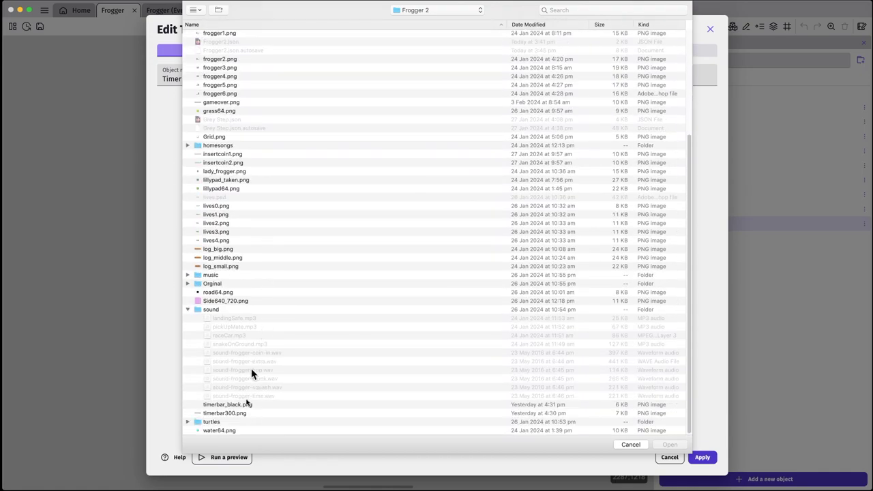
pyautogui.click(244, 405)
pyautogui.click(670, 445)
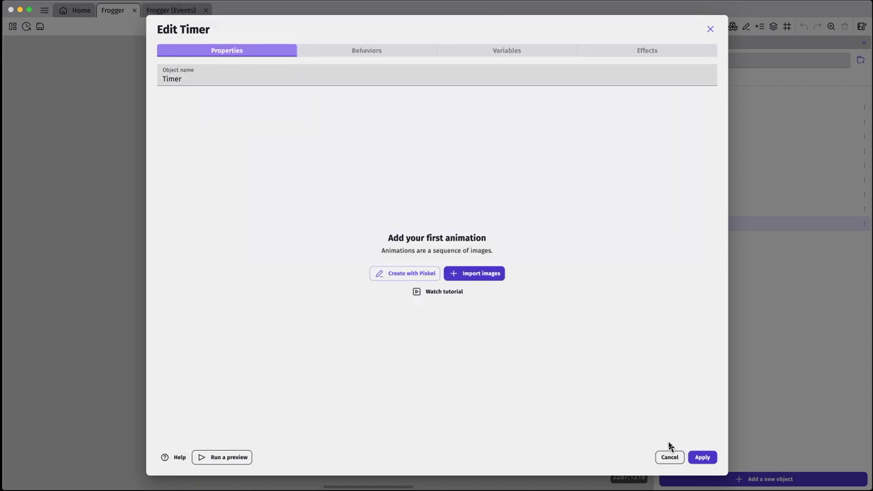
pyautogui.click(703, 458)
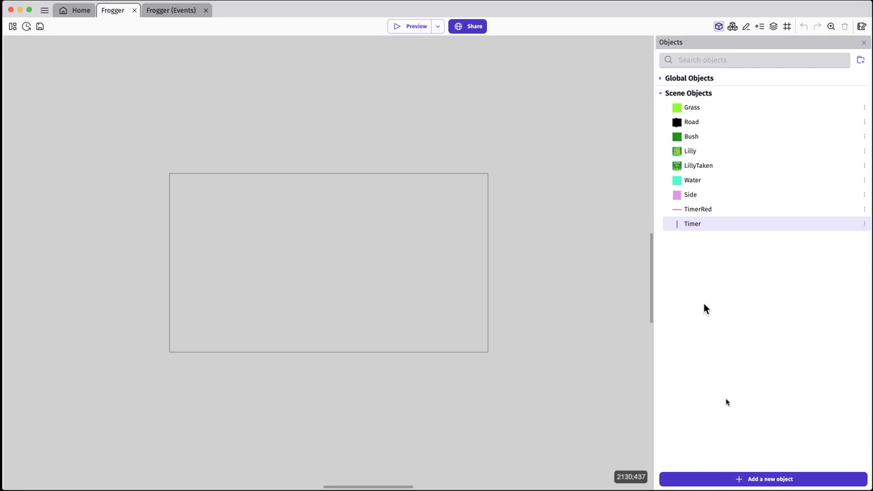
# Add a Sprite object named Frogger to the scene objects
pyautogui.click(738, 479)
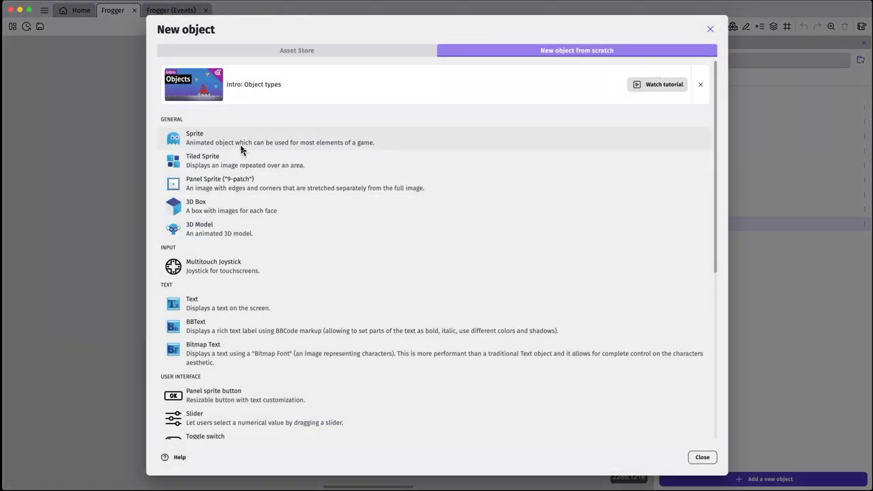
pyautogui.click(241, 149)
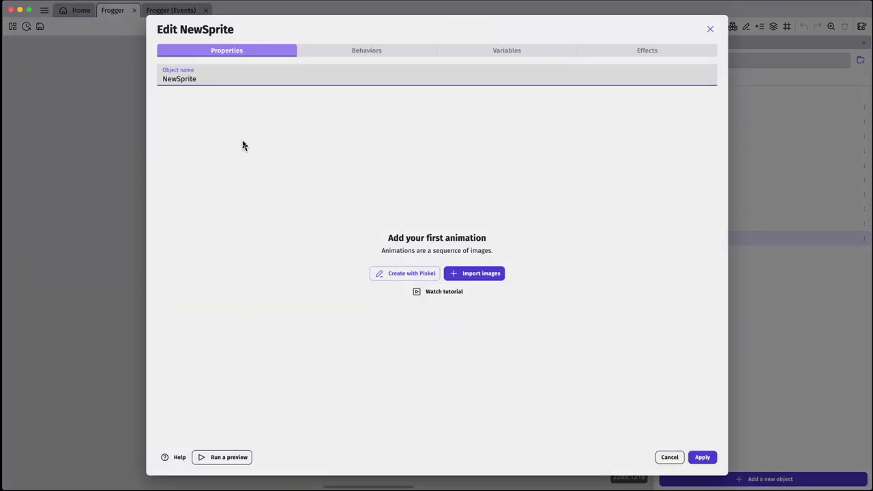
pyautogui.moveTo(204, 78); pyautogui.dragTo(151, 80)
pyautogui.write('Frogge')
# Import frogger1.png as the first animation image of the Frogger object
pyautogui.click(478, 274)
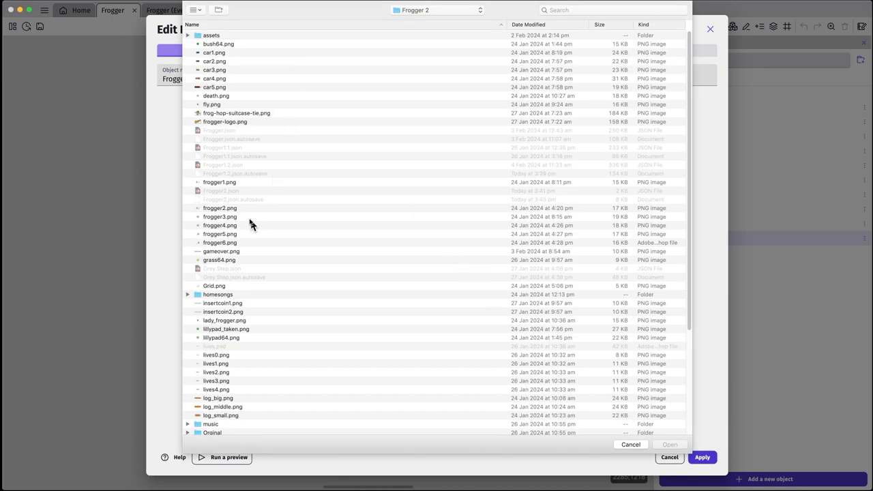
pyautogui.click(234, 184)
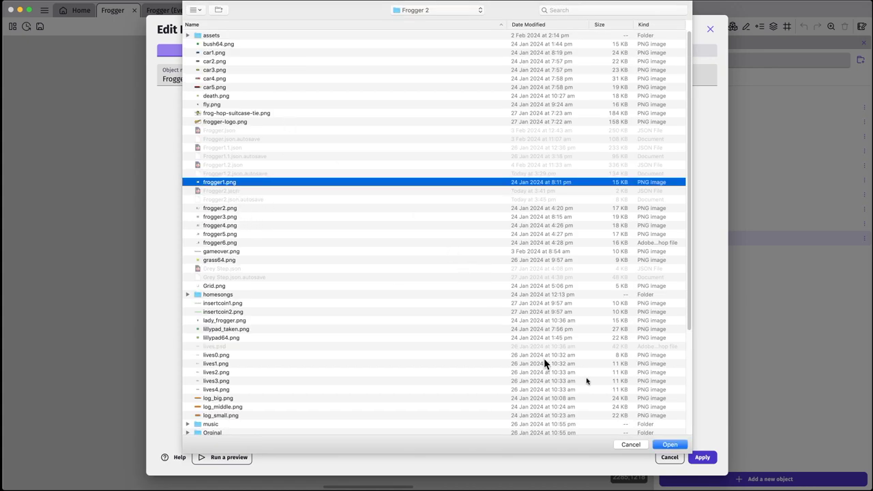
pyautogui.click(665, 445)
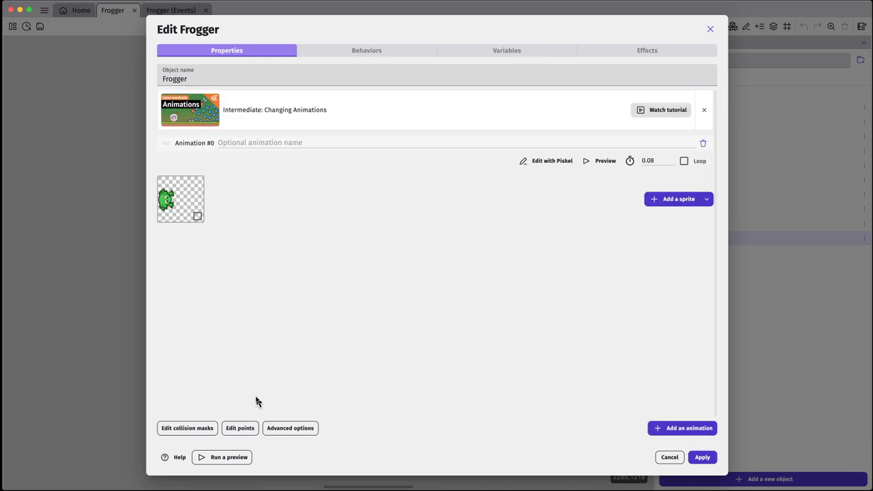
# Edit Frogger's points, placing the Origin at 17.5, 25 and the Center at 17.5, 24.5 between the frog's eyes
pyautogui.click(240, 431)
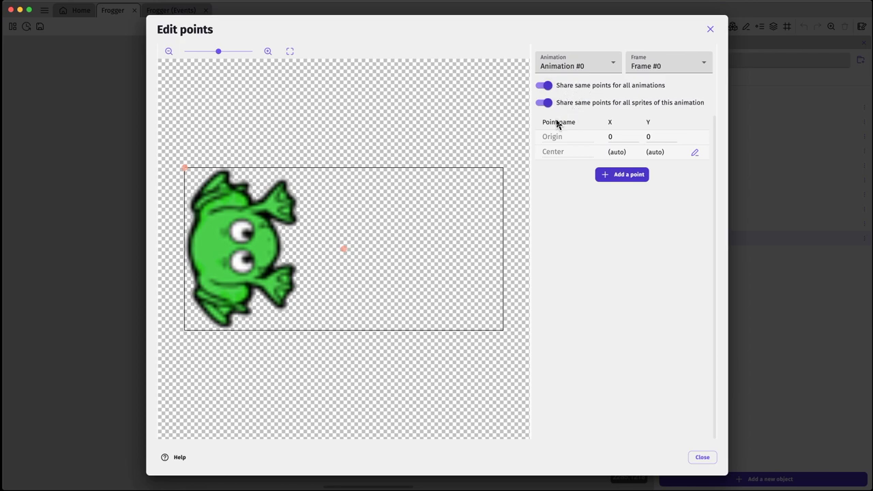
pyautogui.moveTo(185, 168); pyautogui.dragTo(238, 245)
pyautogui.click(238, 246)
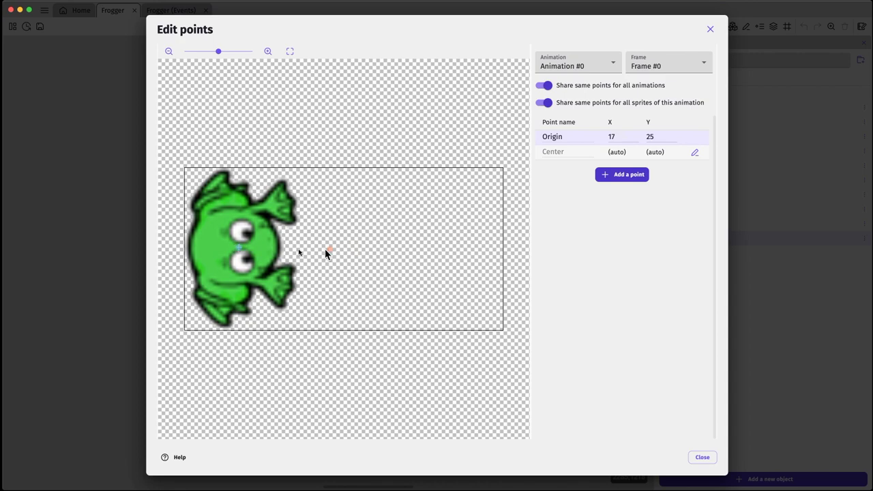
pyautogui.click(241, 246)
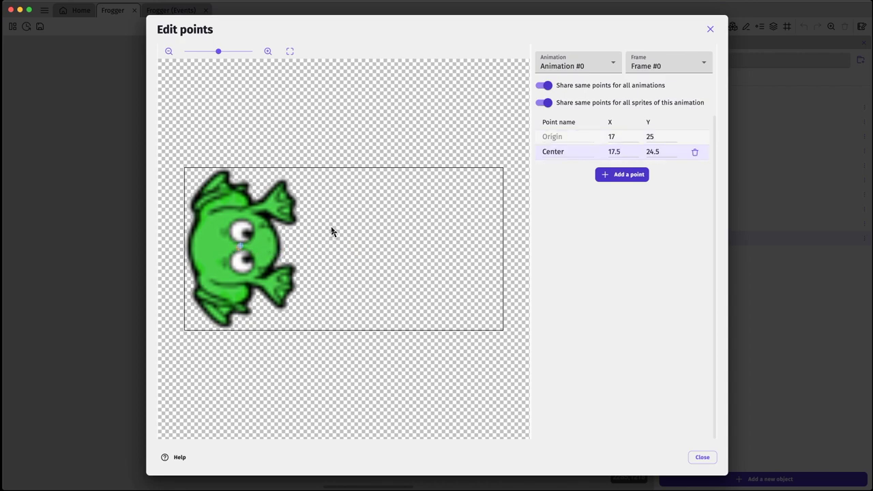
pyautogui.click(239, 249)
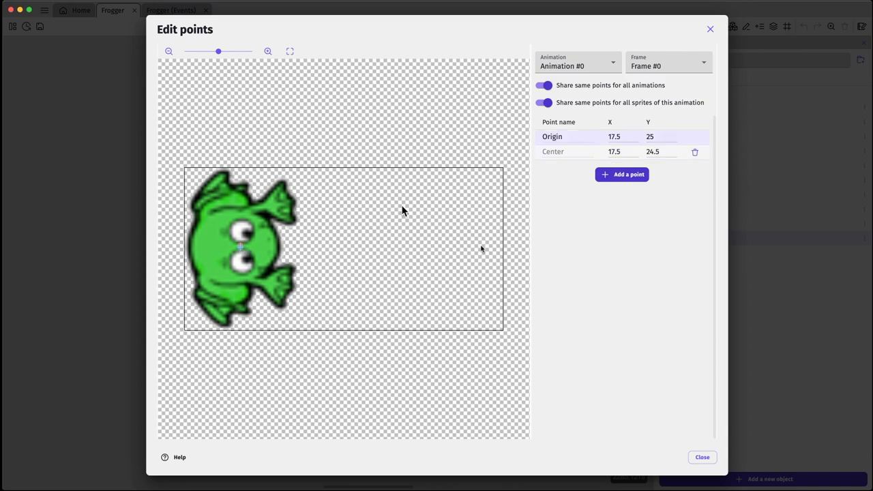
pyautogui.click(704, 458)
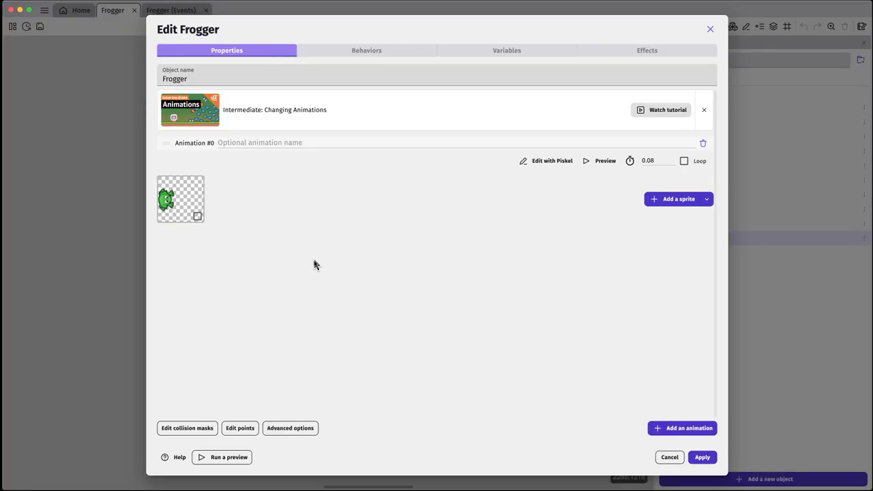
# Add a second animation to Frogger and import frogger2.png through frogger6.png as its frames
pyautogui.click(691, 428)
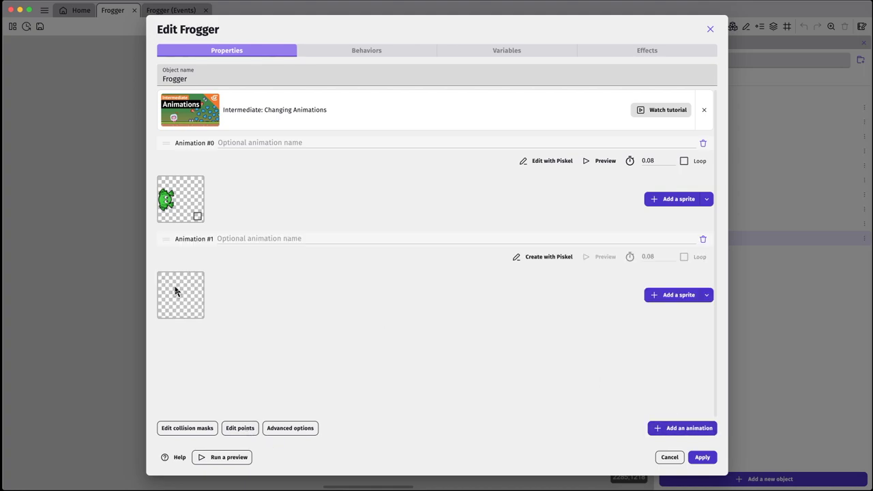
pyautogui.click(669, 294)
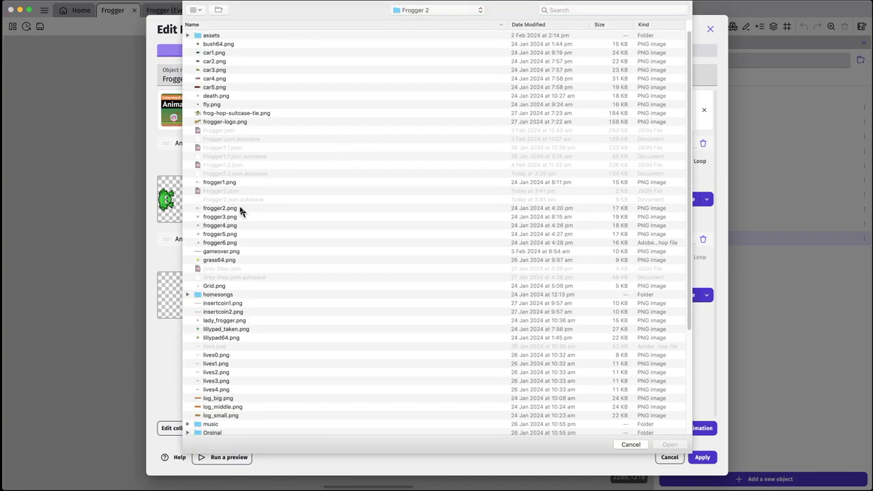
pyautogui.click(240, 210)
pyautogui.keyDown('shift'); pyautogui.click(238, 244); pyautogui.keyUp('shift')
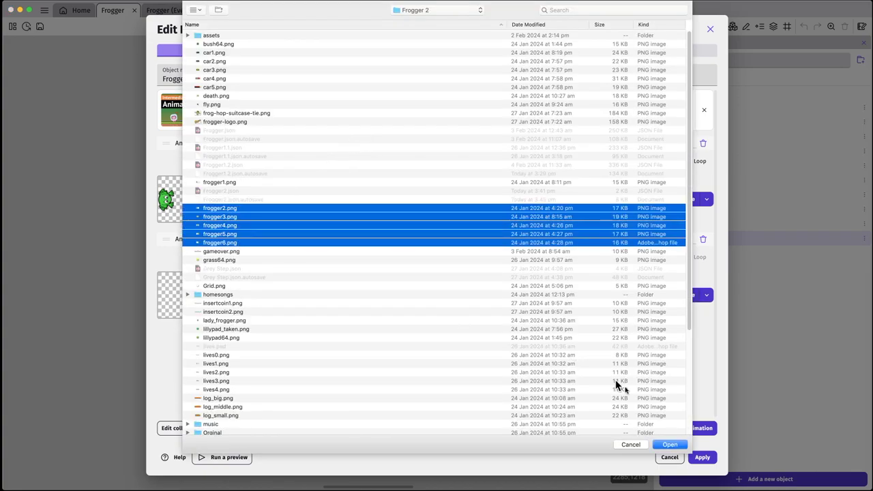
pyautogui.click(670, 445)
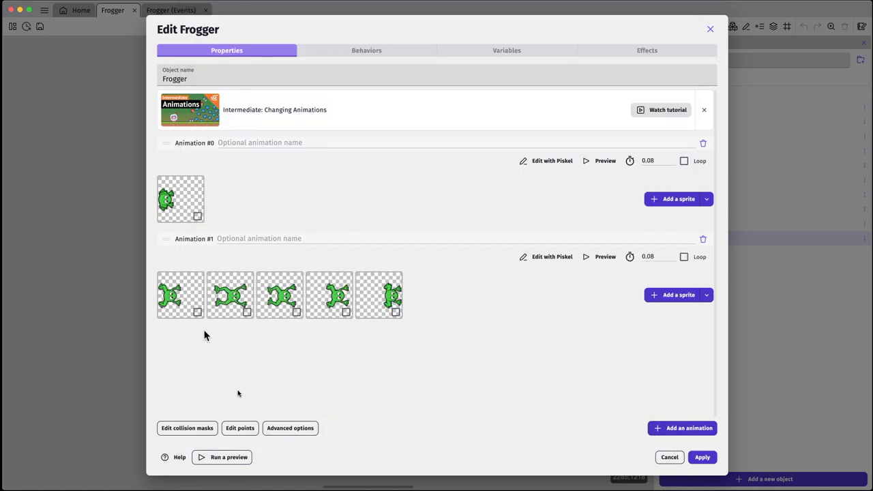
# Check the point positions on Animation #1 and view Animation #0's image in Piskel without editing it
pyautogui.click(246, 429)
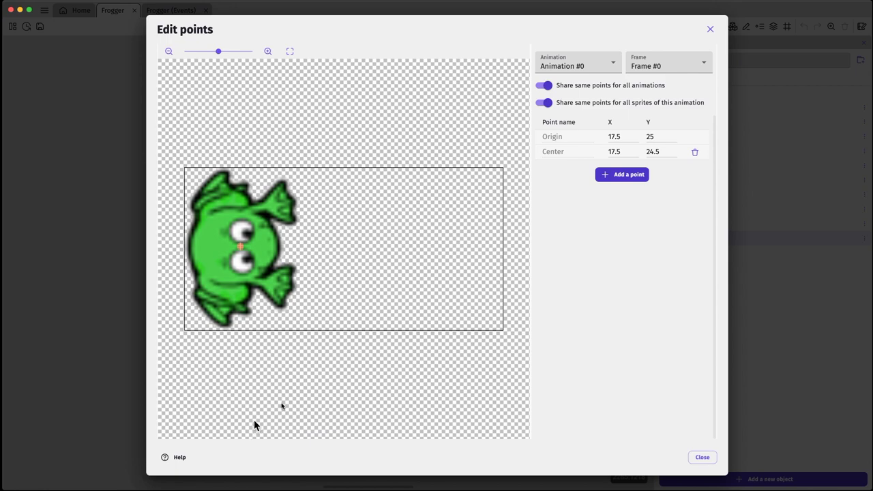
pyautogui.click(599, 68)
pyautogui.click(599, 76)
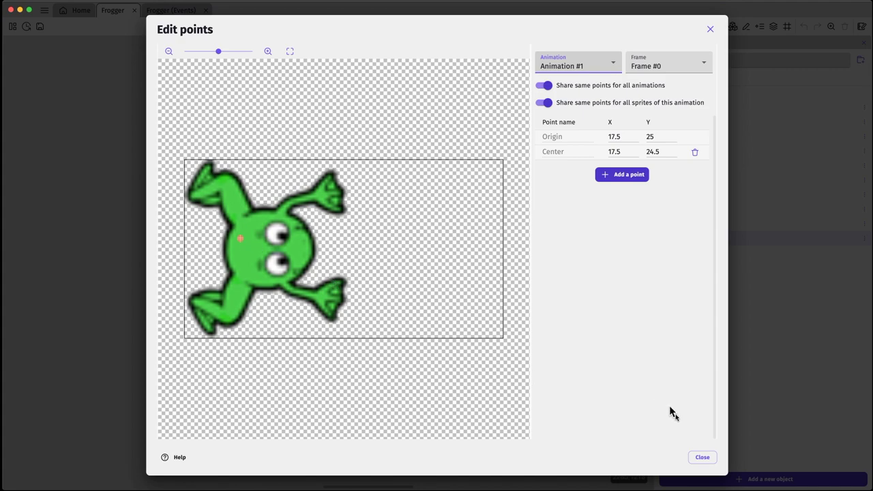
pyautogui.click(702, 457)
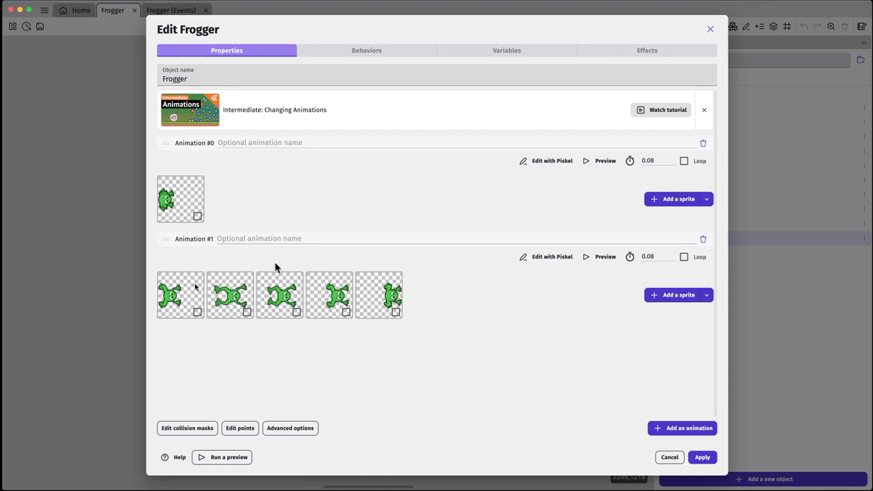
pyautogui.click(548, 163)
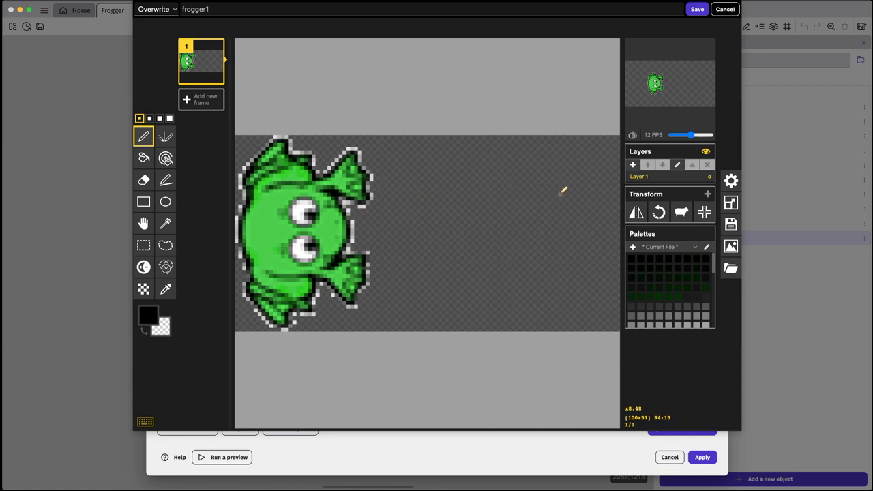
pyautogui.click(723, 10)
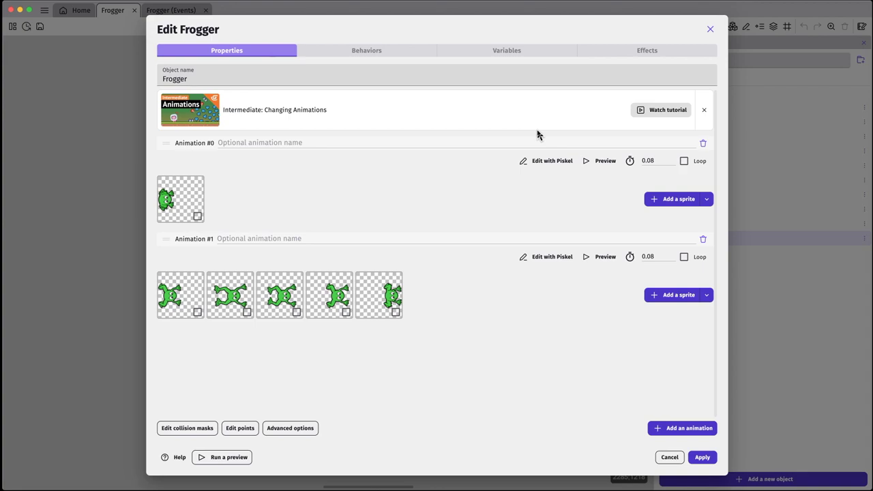
# Switch Frogger to a custom collision mask and turn off mask sharing across all animations and across Animation #0's sprites
pyautogui.click(187, 428)
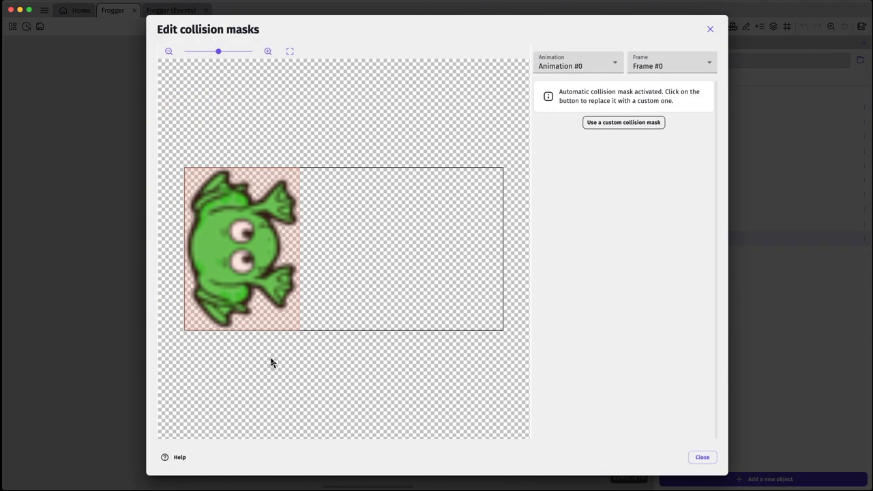
pyautogui.click(603, 124)
pyautogui.click(545, 85)
pyautogui.click(544, 103)
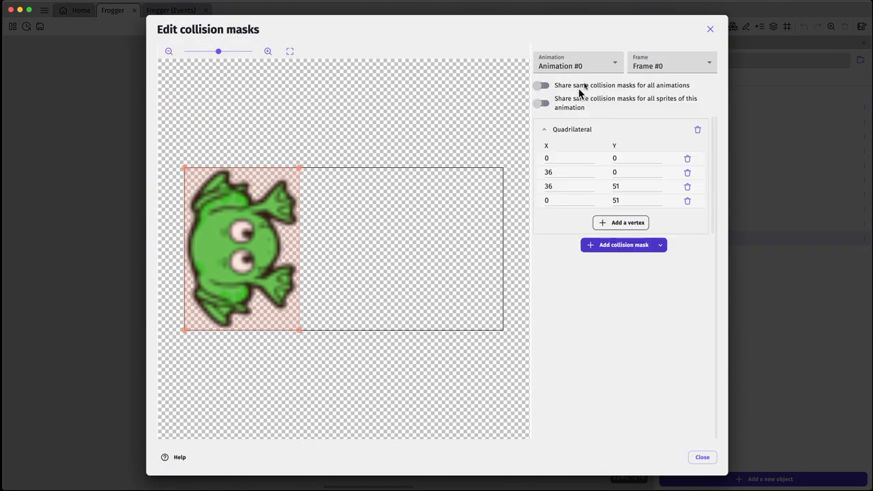
# Go through frames #0 to #4 of Animation #1, turning off collision mask sharing between the animation's sprites
pyautogui.click(596, 71)
pyautogui.click(587, 70)
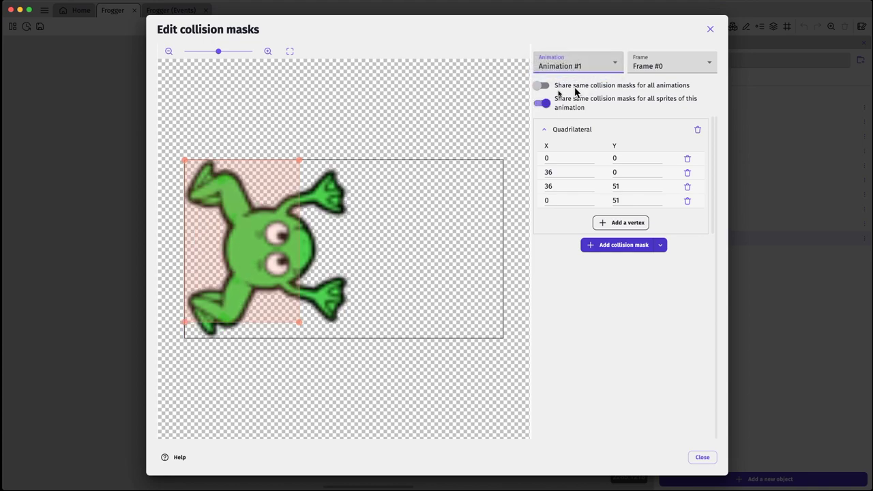
pyautogui.click(545, 103)
pyautogui.click(645, 66)
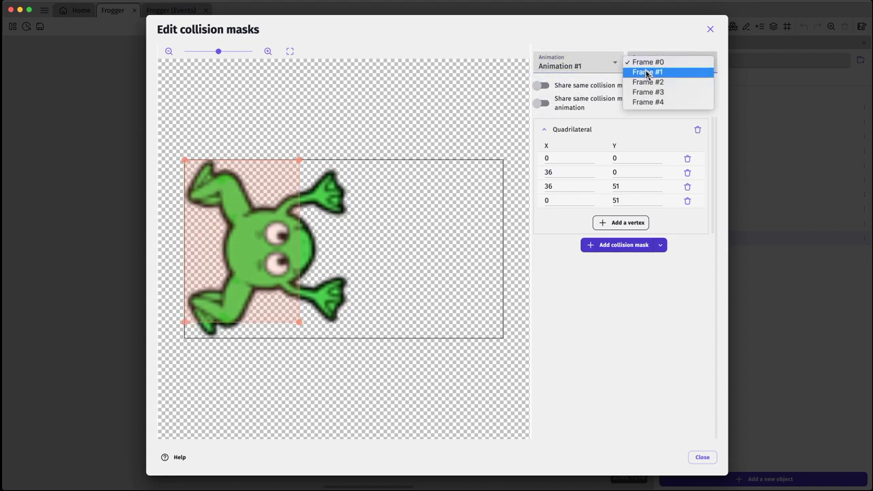
pyautogui.click(639, 72)
pyautogui.click(594, 99)
pyautogui.click(652, 67)
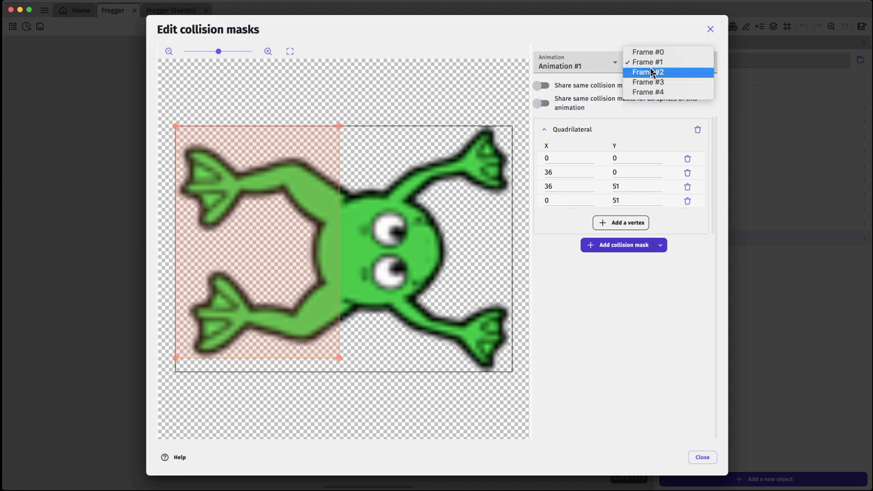
pyautogui.click(652, 72)
pyautogui.click(566, 104)
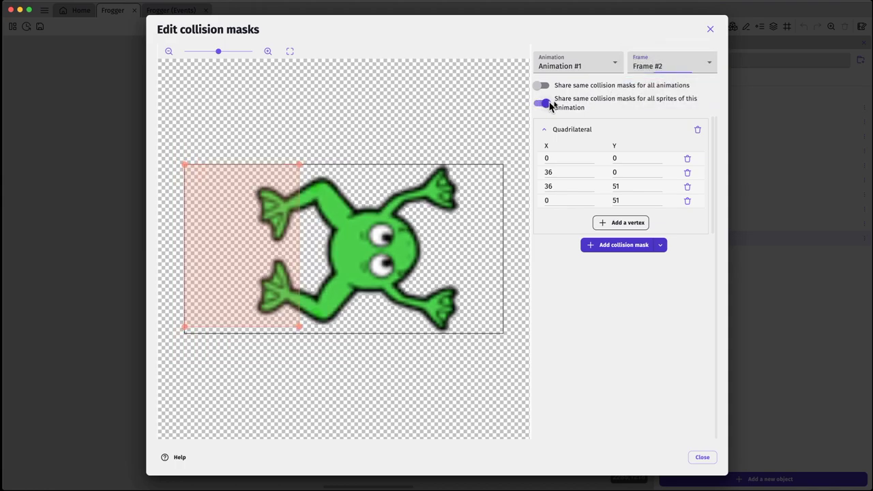
pyautogui.click(655, 68)
pyautogui.click(655, 73)
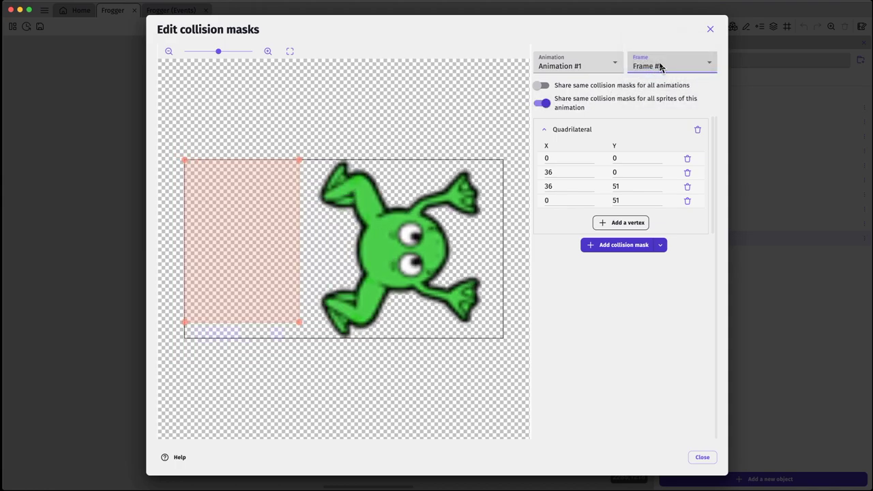
pyautogui.click(666, 74)
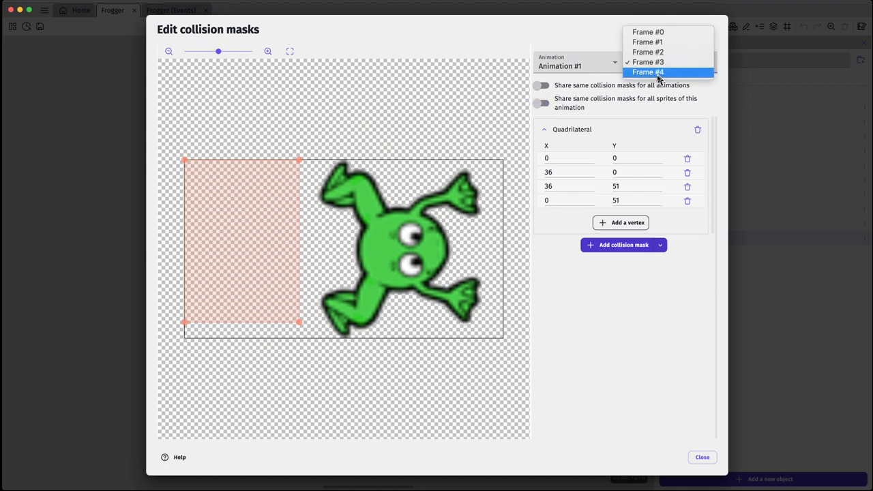
pyautogui.click(646, 72)
pyautogui.click(541, 103)
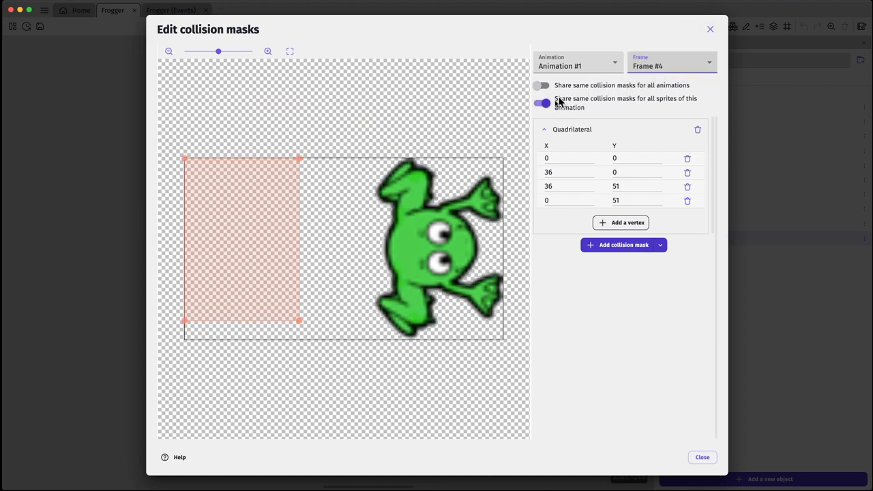
# Set the X coordinates of Animation #0's four collision mask vertices to 2, 30, 30 and 1
pyautogui.click(599, 67)
pyautogui.click(598, 55)
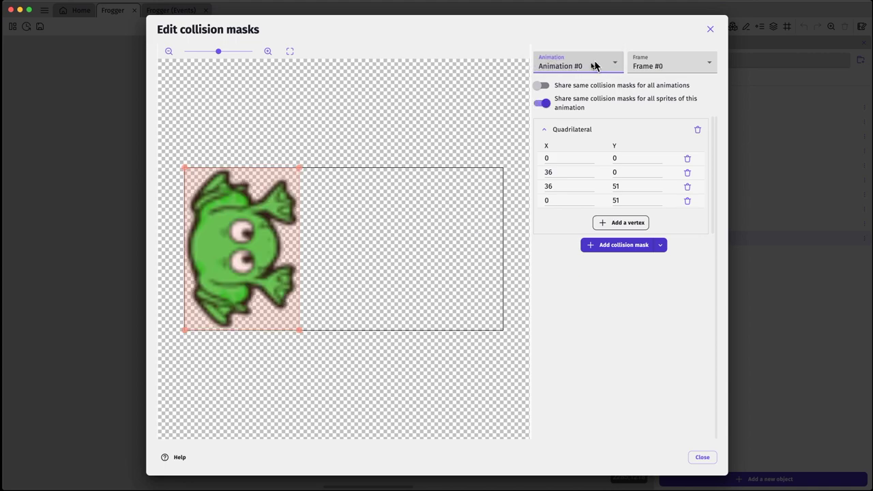
pyautogui.moveTo(567, 157); pyautogui.dragTo(531, 164)
pyautogui.click(530, 169)
pyautogui.write('30')
pyautogui.moveTo(556, 185); pyautogui.dragTo(531, 186)
pyautogui.write('30')
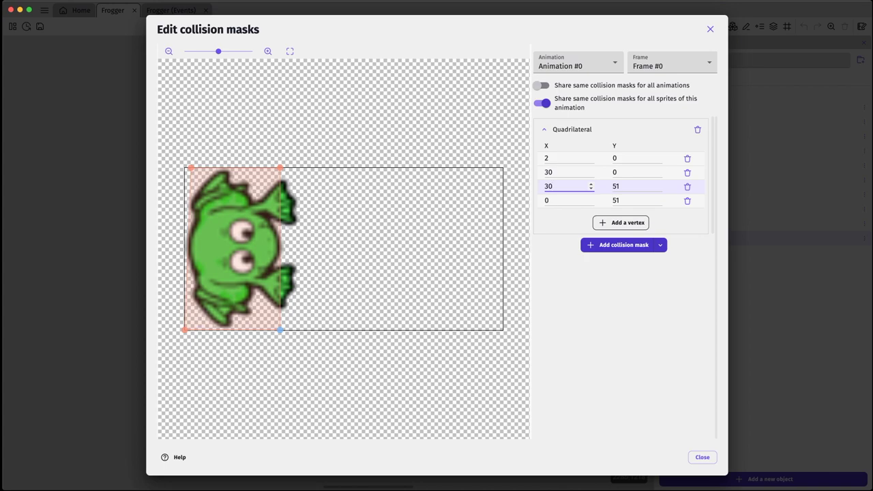
pyautogui.doubleClick(554, 199)
pyautogui.write('1')
# Set the Y coordinates of Animation #0's mask vertices to 7, 7, 40 and 40, and the fourth vertex's X to 2
pyautogui.doubleClick(645, 158)
pyautogui.write('7')
pyautogui.doubleClick(603, 172)
pyautogui.write('7')
pyautogui.doubleClick(601, 187)
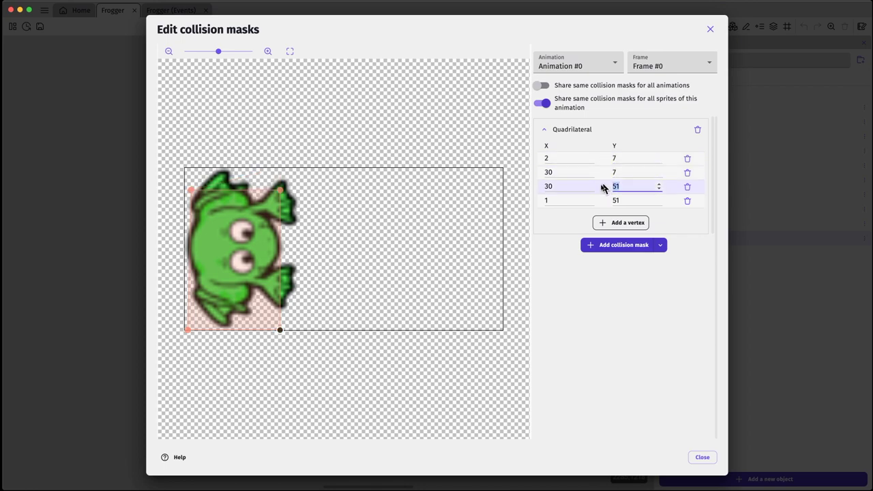
pyautogui.write('40')
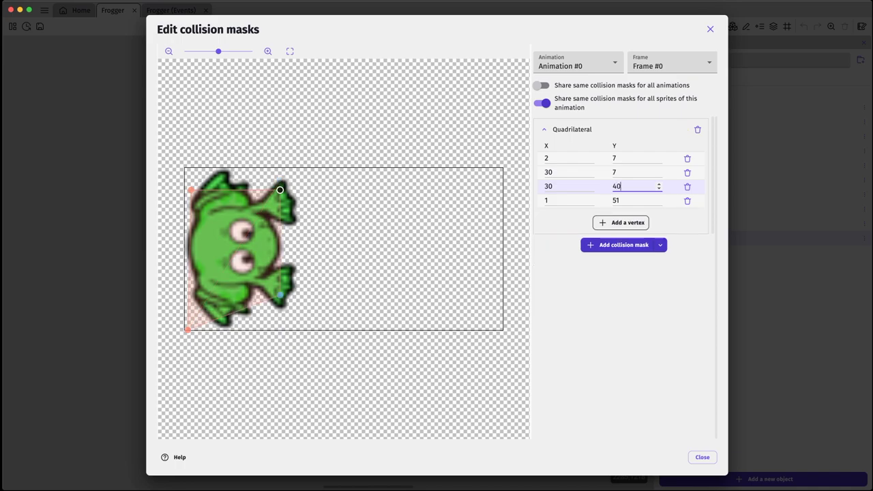
pyautogui.doubleClick(608, 199)
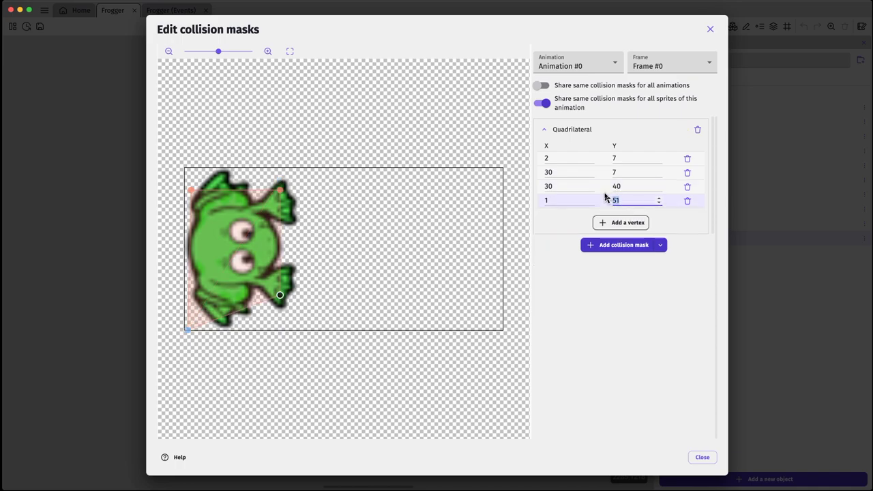
pyautogui.write('40')
pyautogui.doubleClick(584, 200)
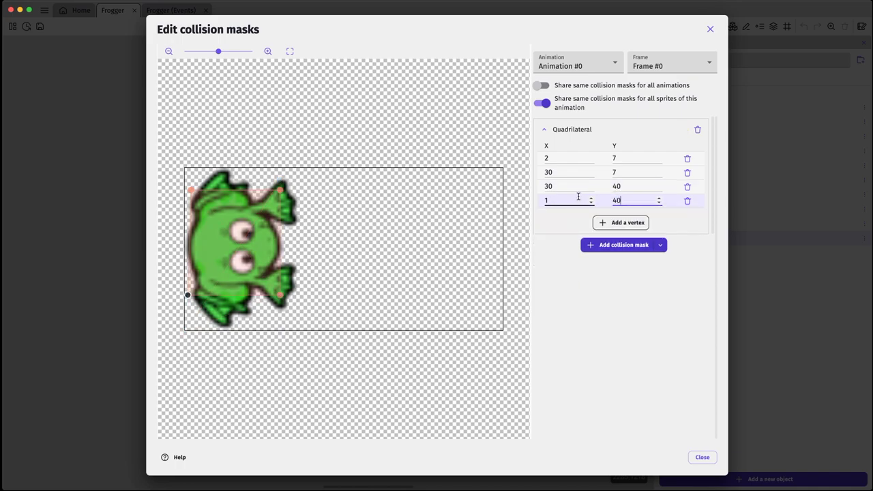
pyautogui.write('2')
# Set the first collision mask vertex of Animation #1's frame #0 to X 12, Y 12
pyautogui.click(597, 66)
pyautogui.click(593, 72)
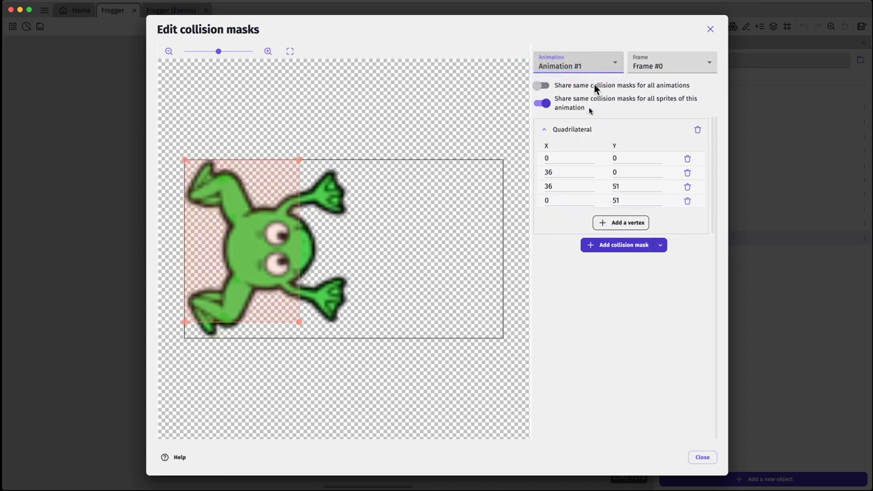
pyautogui.moveTo(567, 158); pyautogui.dragTo(537, 159)
pyautogui.write('12')
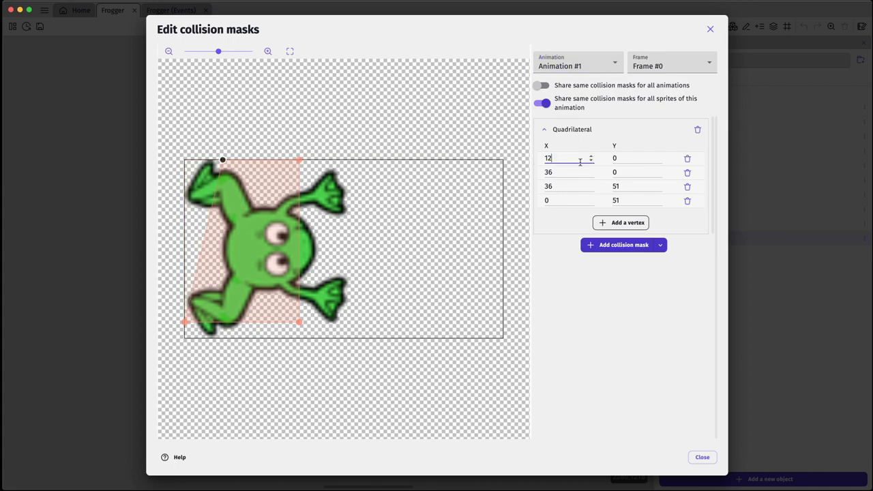
pyautogui.moveTo(641, 157); pyautogui.dragTo(610, 160)
pyautogui.write('12')
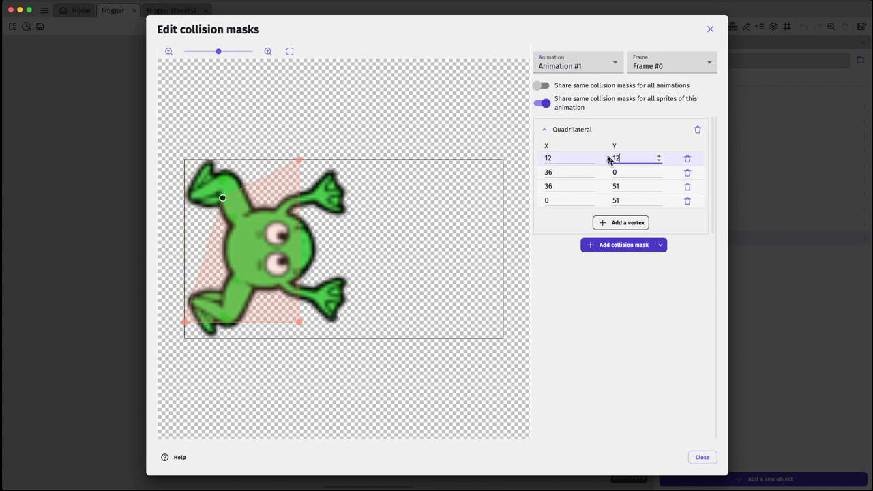
# Set the X coordinates of the second, third and fourth mask vertices of Animation #1's frame #0 to 40, 40 and 12
pyautogui.click(597, 172)
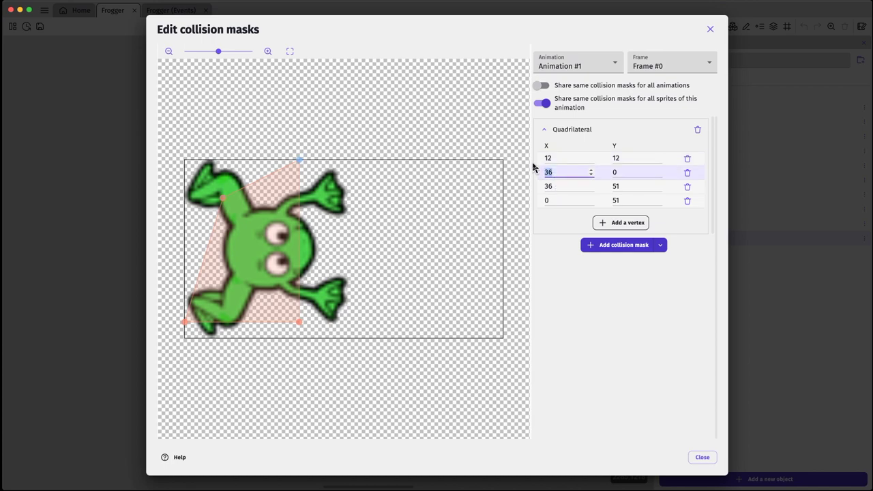
pyautogui.write('40')
pyautogui.click(561, 185)
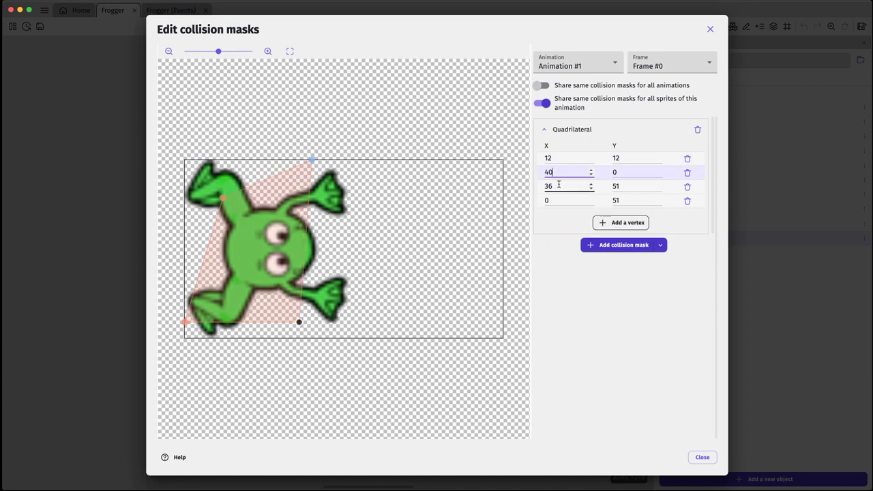
pyautogui.write('40')
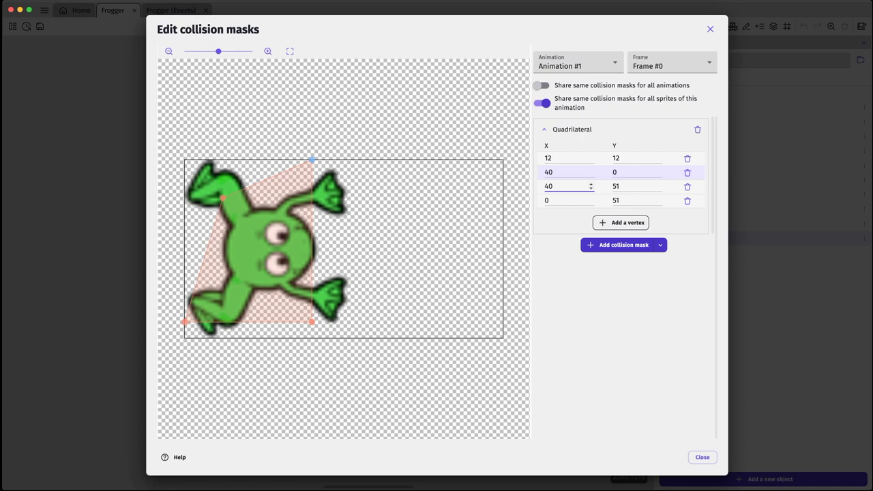
pyautogui.click(545, 200)
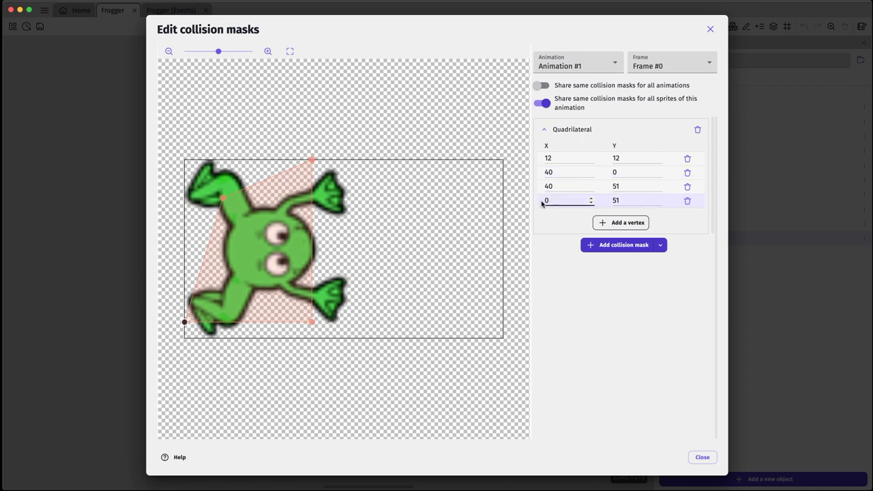
pyautogui.write('12')
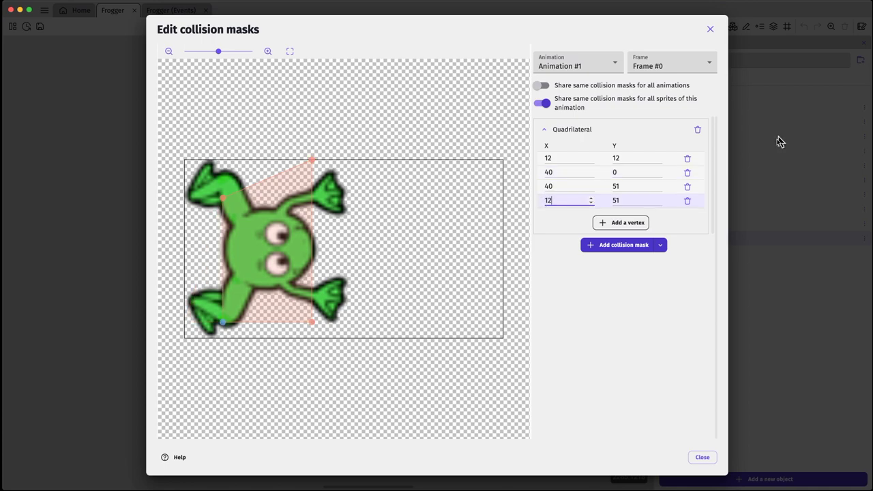
# Set the Y coordinates of the second, third and fourth mask vertices of Animation #1's frame #0 to 12, 42 and 42
pyautogui.click(613, 173)
pyautogui.write('12')
pyautogui.click(613, 187)
pyautogui.write('42')
pyautogui.click(611, 201)
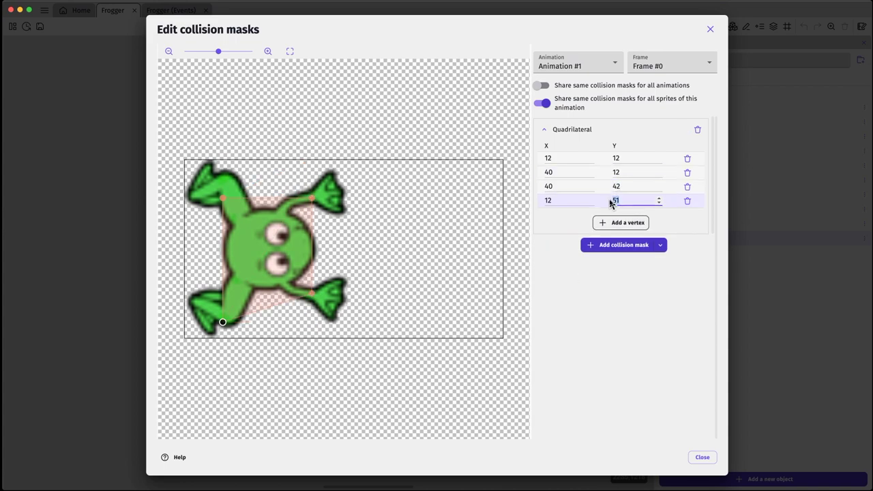
pyautogui.write('42')
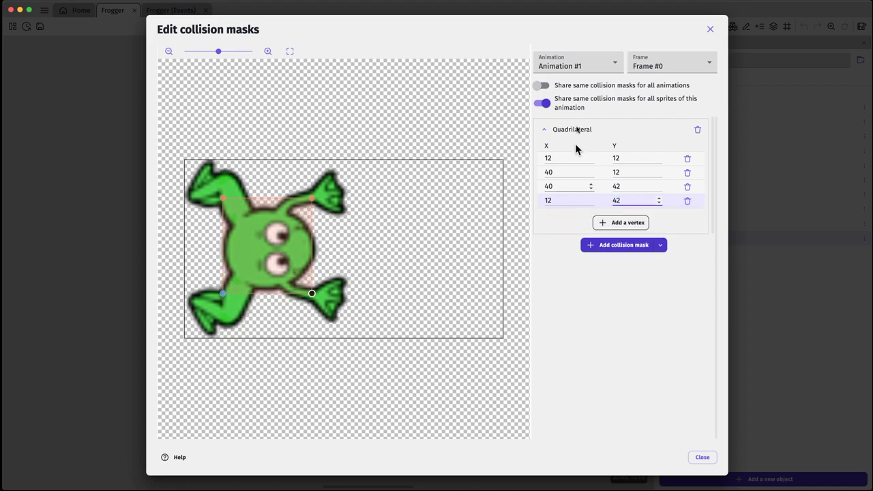
# Try turning off mask sharing between Animation #1's sprites from frame #0, view Animation #0's mask and return to Animation #1
pyautogui.click(544, 104)
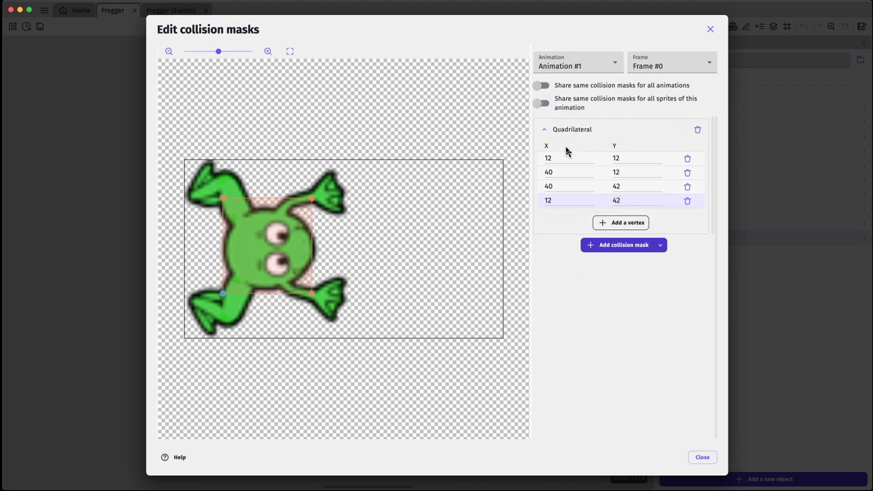
pyautogui.click(607, 70)
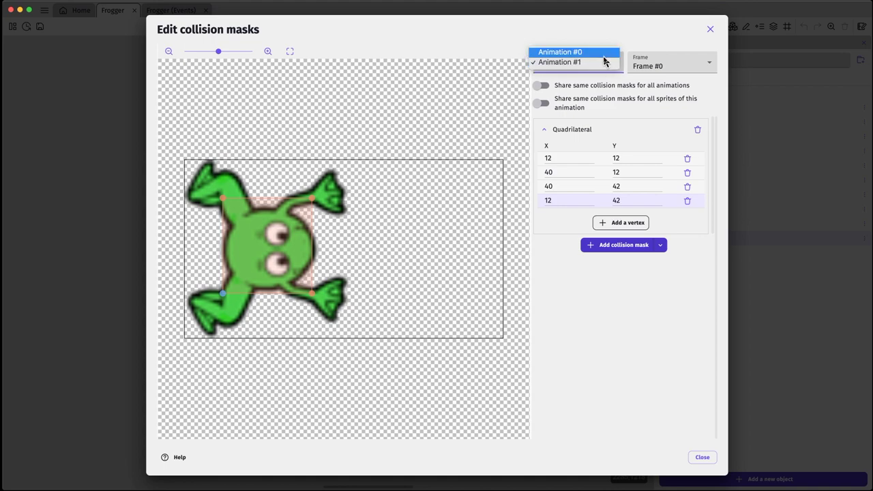
pyautogui.click(606, 54)
pyautogui.click(607, 69)
pyautogui.click(608, 72)
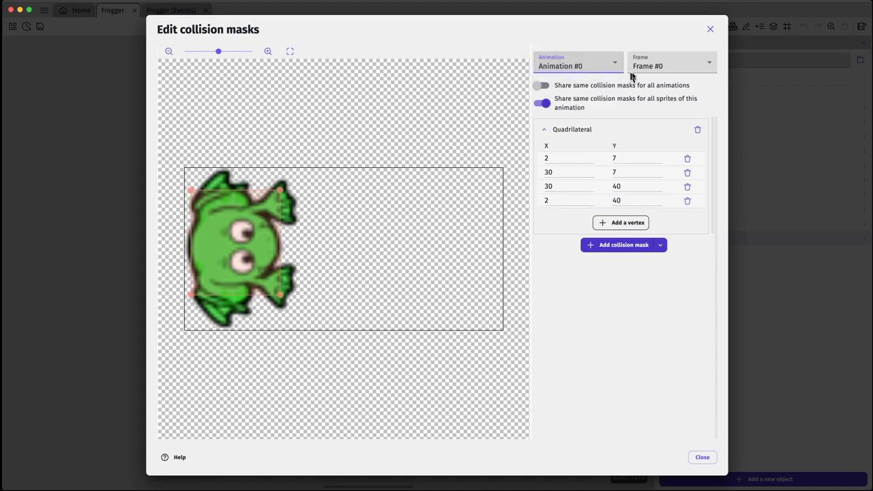
# Switch to frame #1 of Animation #1 and turn off collision mask sharing between the animation's sprites
pyautogui.click(648, 72)
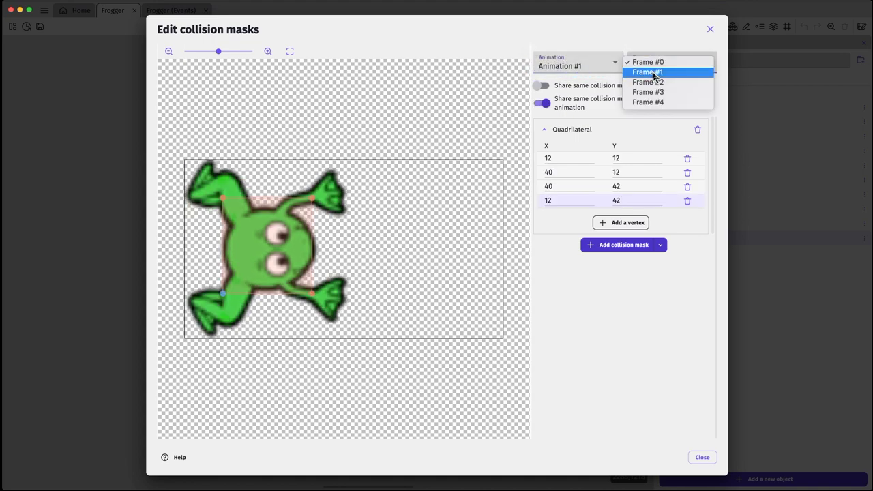
pyautogui.click(653, 77)
pyautogui.click(550, 106)
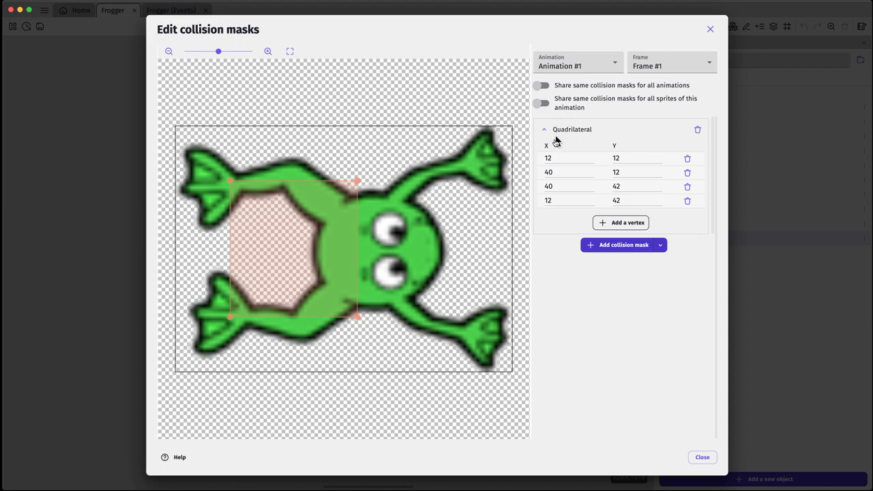
# Set the X coordinates of frame #1's four collision mask vertices to 32, 60, 60 and 32
pyautogui.click(558, 157)
pyautogui.write('32')
pyautogui.click(550, 172)
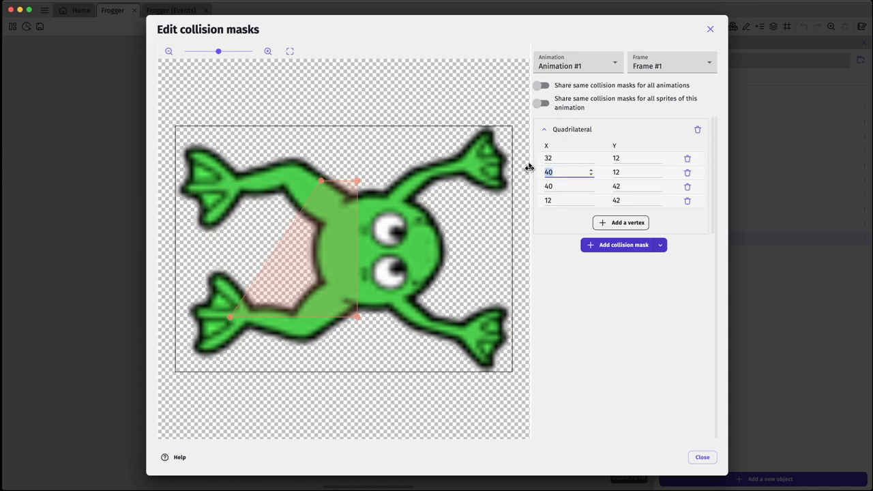
pyautogui.write('60')
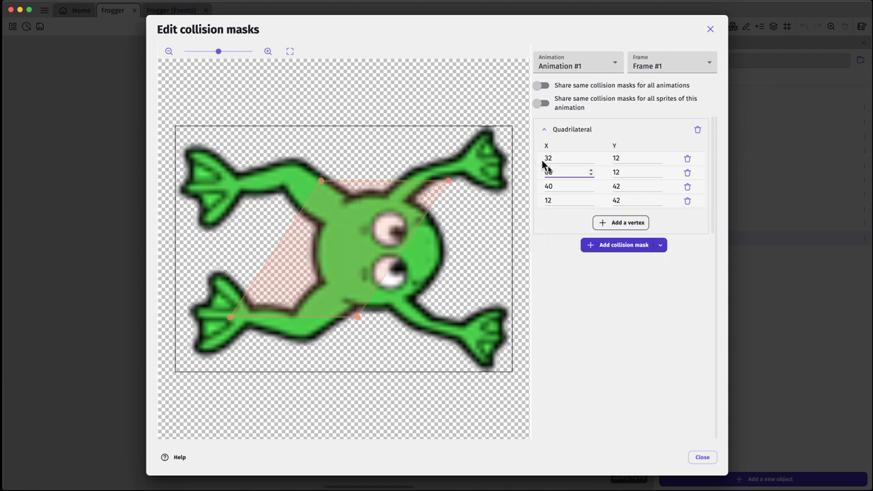
pyautogui.click(536, 186)
pyautogui.write('60')
pyautogui.click(543, 201)
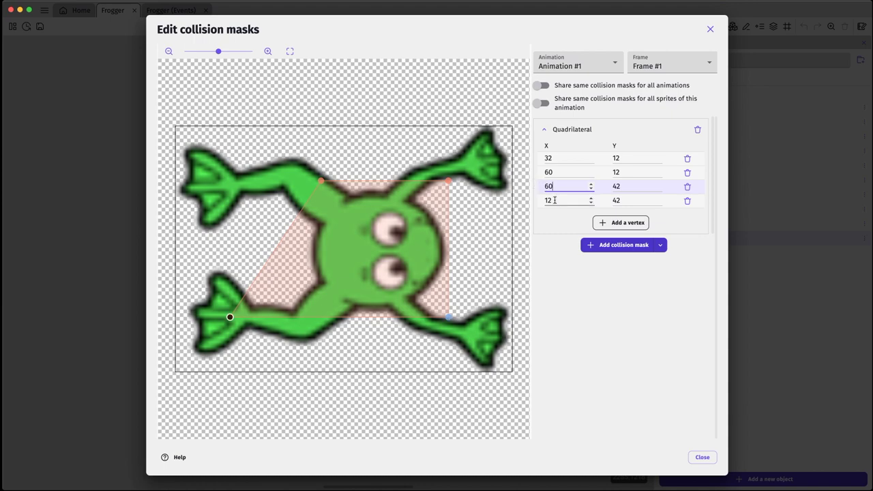
pyautogui.write('32')
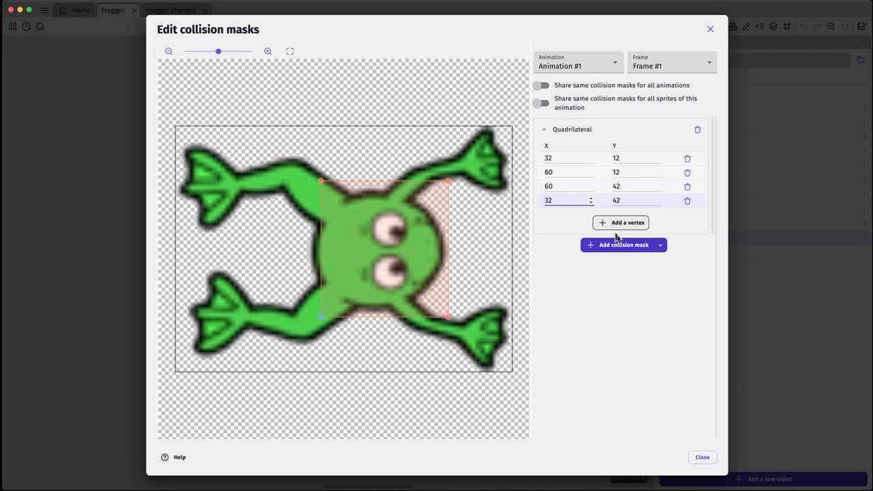
# Set the X coordinates of the first two collision mask vertices of Animation #1's frame #2 to 46 and 74
pyautogui.click(655, 65)
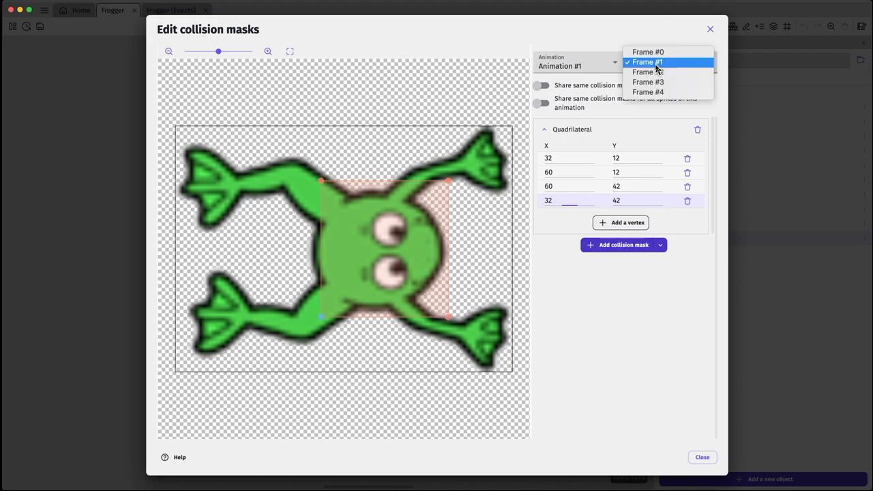
pyautogui.click(659, 73)
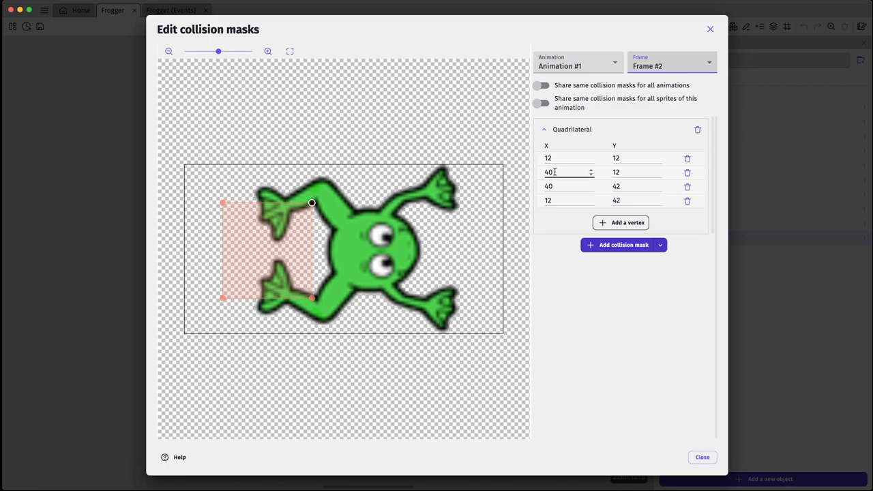
pyautogui.moveTo(554, 154); pyautogui.dragTo(530, 157)
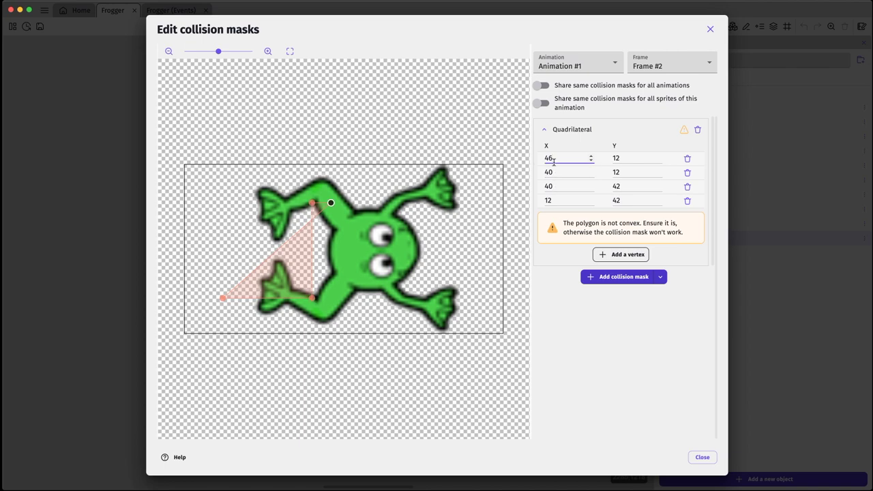
pyautogui.moveTo(553, 172); pyautogui.dragTo(537, 187)
pyautogui.write('74')
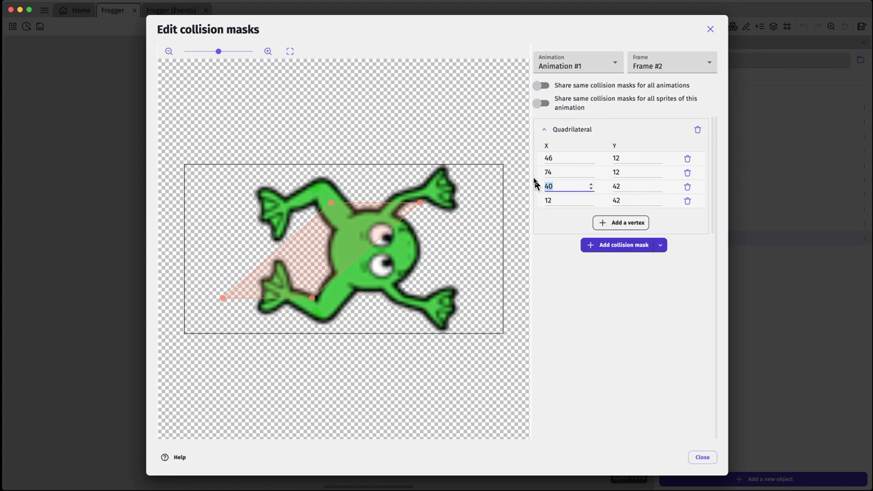
# Try X coordinates of 46 and 74 for frame #2's third and fourth collision mask vertices
pyautogui.write('46')
pyautogui.moveTo(555, 201); pyautogui.dragTo(538, 201)
pyautogui.write('74')
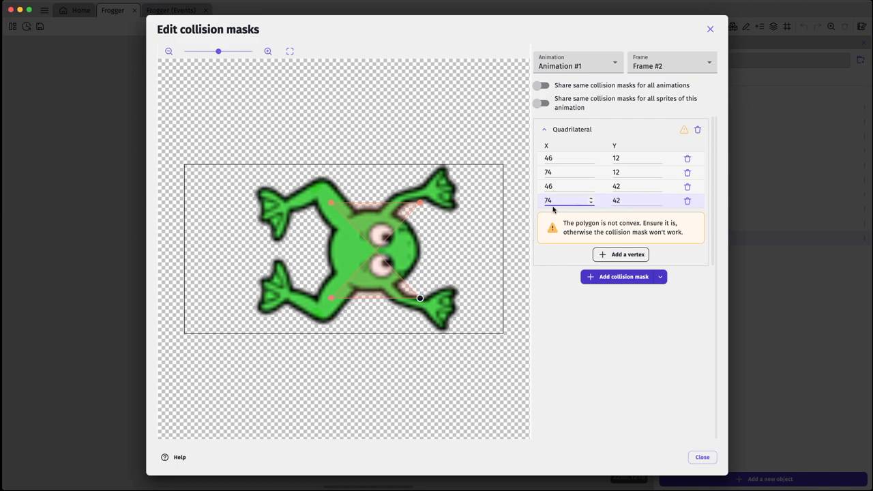
# Correct the X coordinates of frame #2's third and fourth collision mask vertices to 74 and 46
pyautogui.moveTo(565, 186); pyautogui.dragTo(536, 200)
pyautogui.write('74')
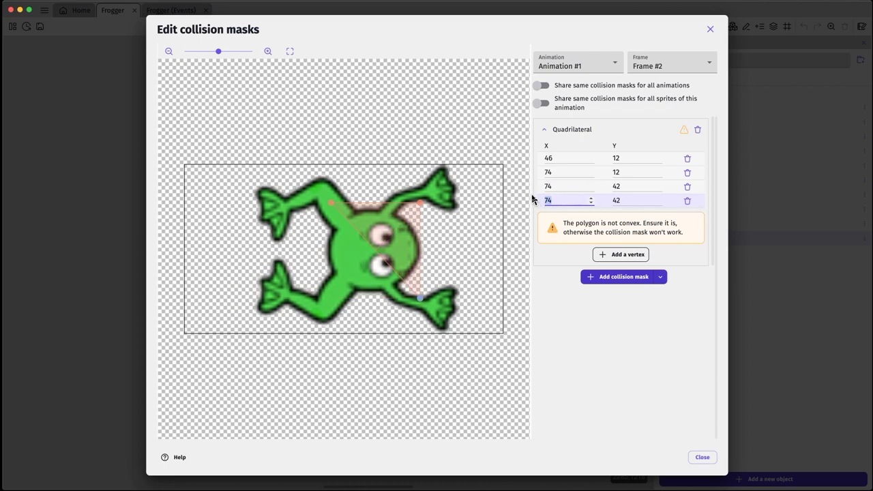
pyautogui.write('46')
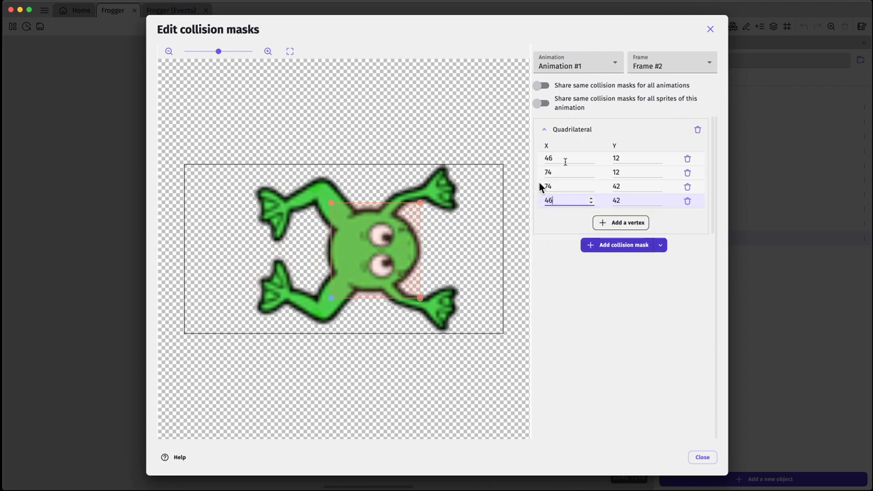
# Set the X coordinates of the four collision mask vertices of Animation #1's frame #3 to 54, 82, 82 and 54
pyautogui.click(669, 63)
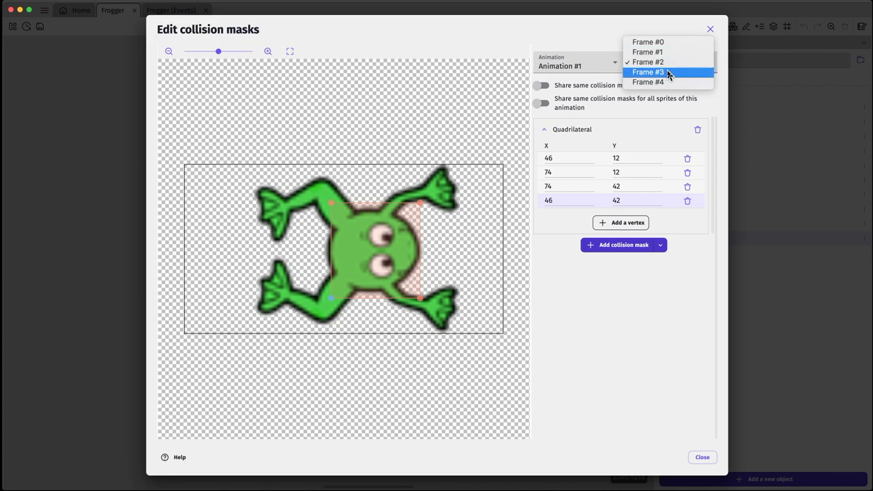
pyautogui.click(668, 72)
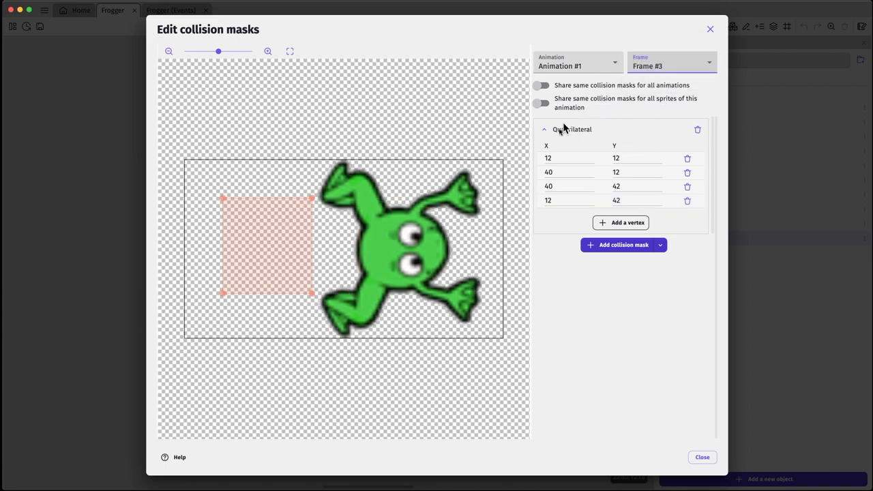
pyautogui.click(562, 156)
pyautogui.write('54')
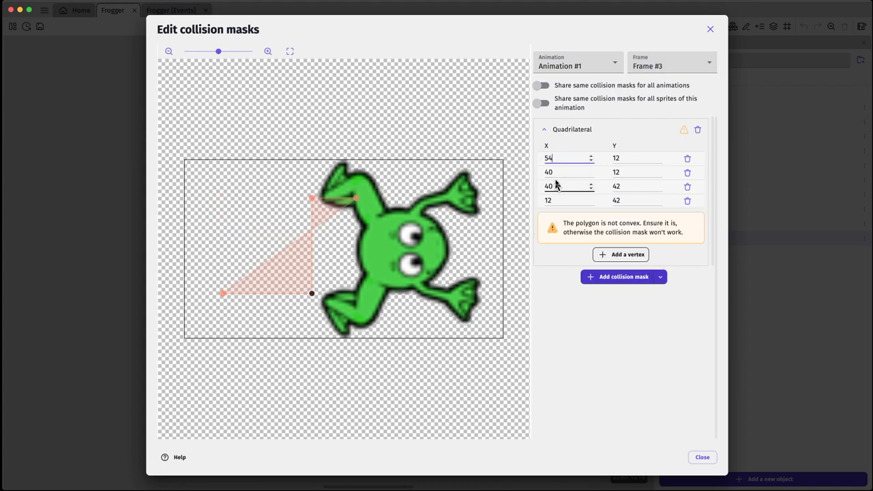
pyautogui.click(550, 175)
pyautogui.write('82')
pyautogui.click(560, 186)
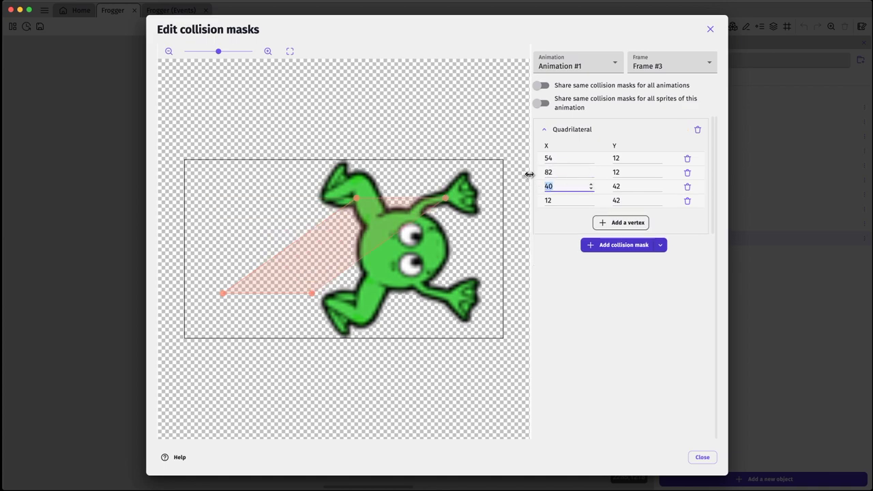
pyautogui.write('82')
pyautogui.click(552, 199)
pyautogui.write('54')
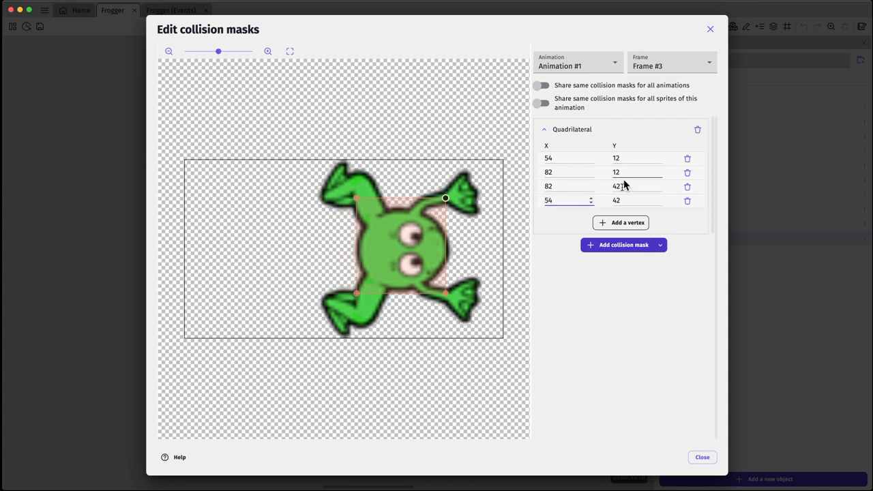
# Set the X coordinates of the four collision mask vertices of Animation #1's frame #4 to 63, 91, 91 and 63
pyautogui.click(661, 67)
pyautogui.click(659, 71)
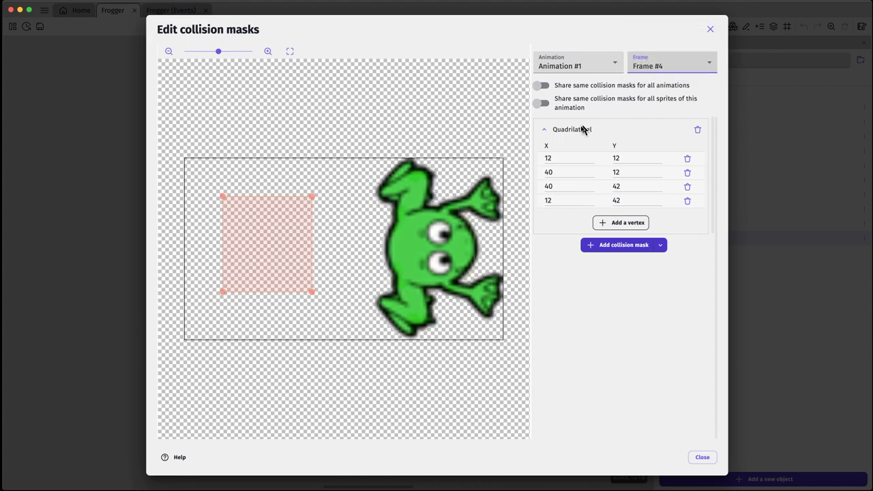
pyautogui.click(570, 156)
pyautogui.write('63')
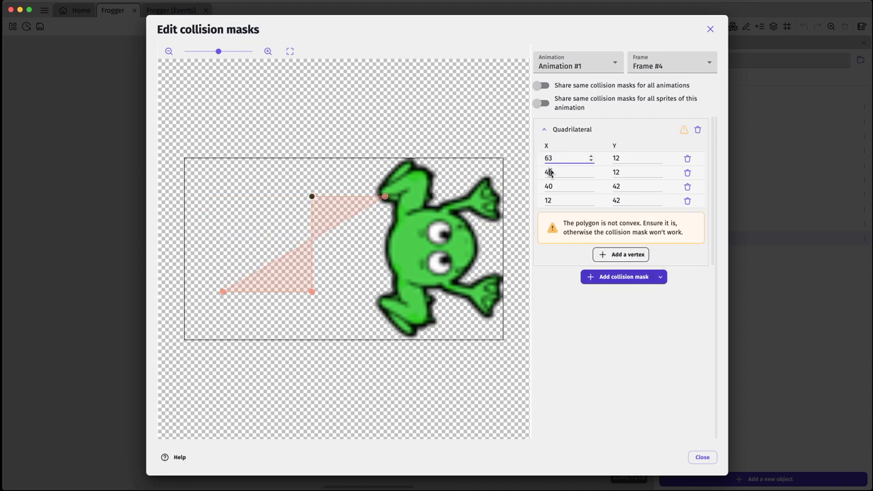
pyautogui.click(560, 173)
pyautogui.write('9')
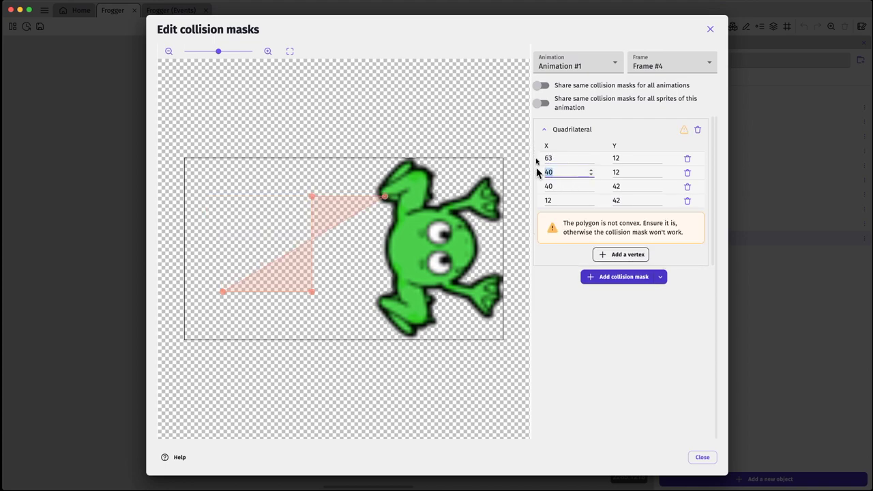
pyautogui.write('1')
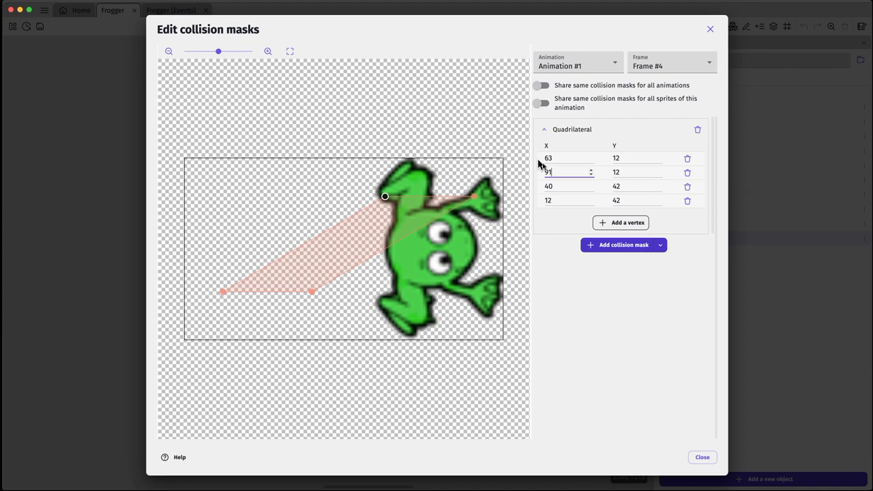
pyautogui.click(574, 185)
pyautogui.write('9')
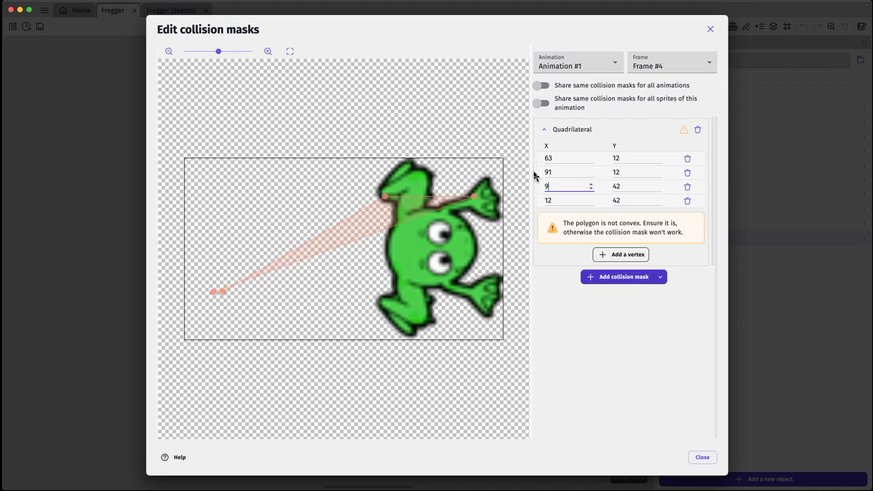
pyautogui.write('1')
pyautogui.click(569, 200)
pyautogui.doubleClick(542, 200)
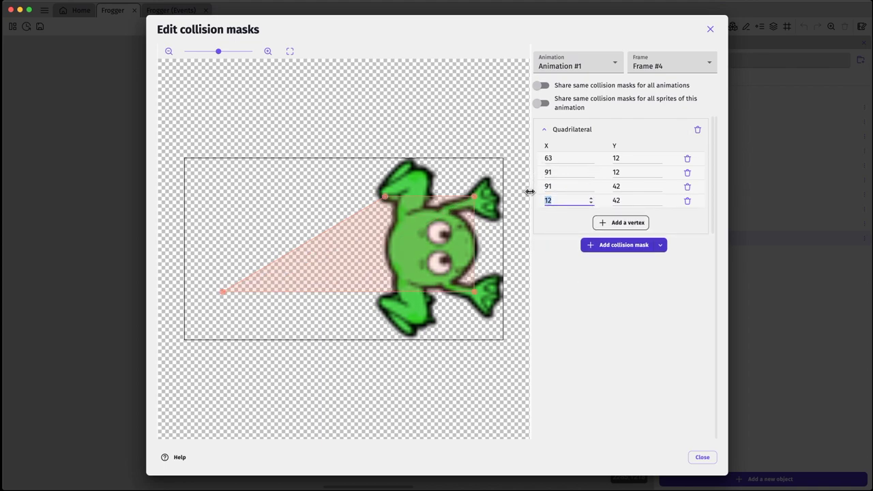
pyautogui.write('63')
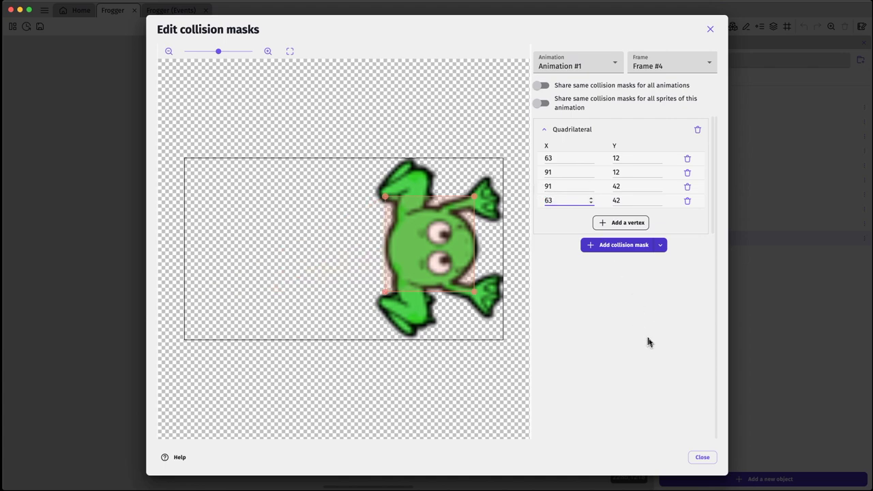
# Close the collision mask editor and apply the changes to the Frogger object
pyautogui.click(704, 458)
pyautogui.click(703, 458)
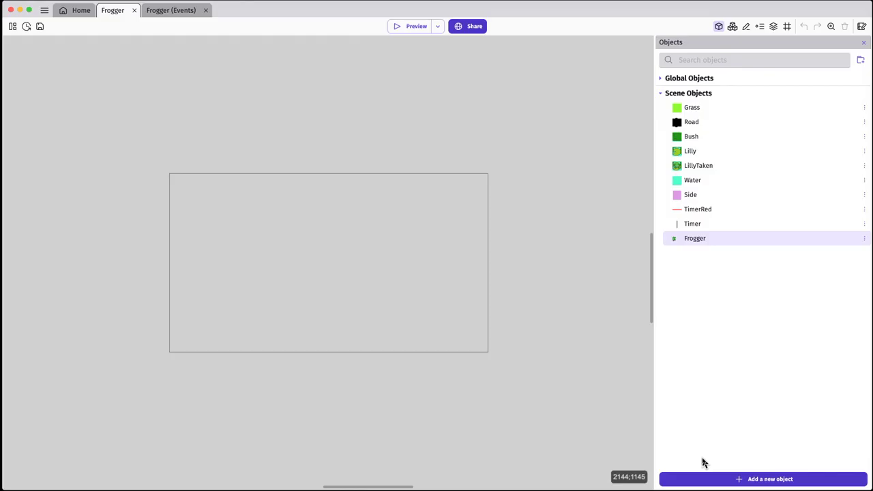
# Reopen the Frogger object and check the point positions on Animation #1's frames #0 and #3
pyautogui.doubleClick(697, 241)
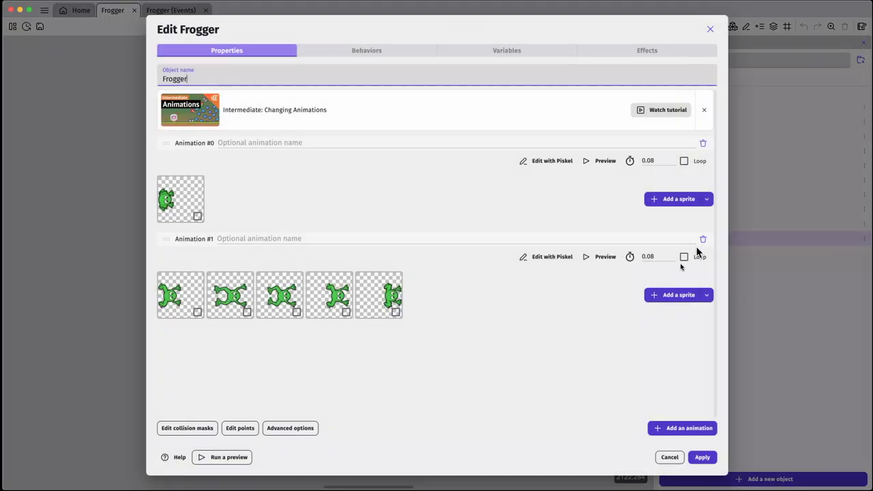
pyautogui.click(248, 432)
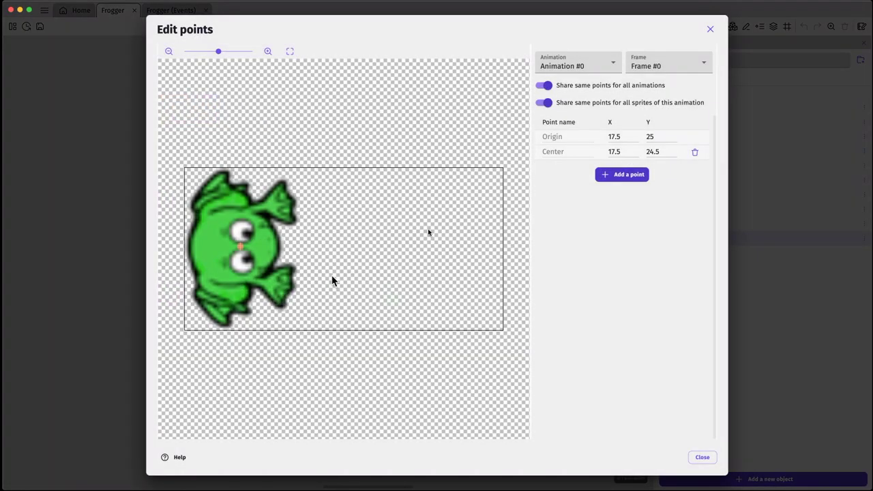
pyautogui.click(580, 64)
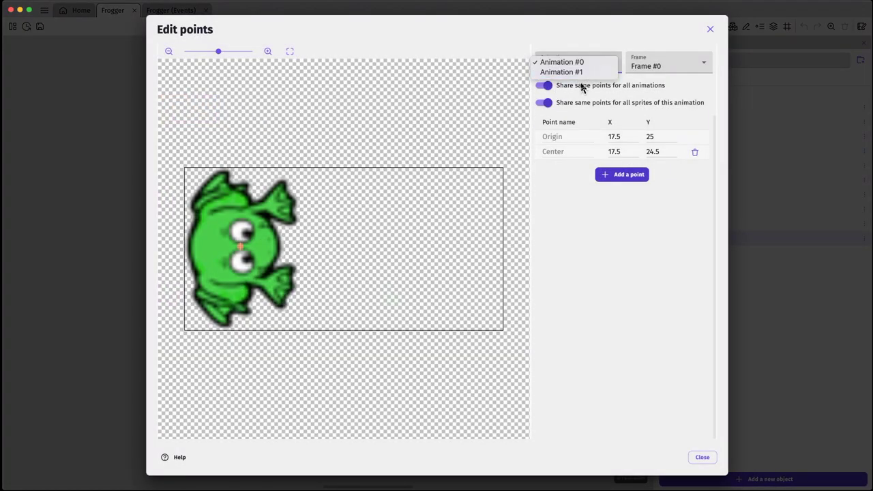
pyautogui.click(582, 73)
pyautogui.click(653, 71)
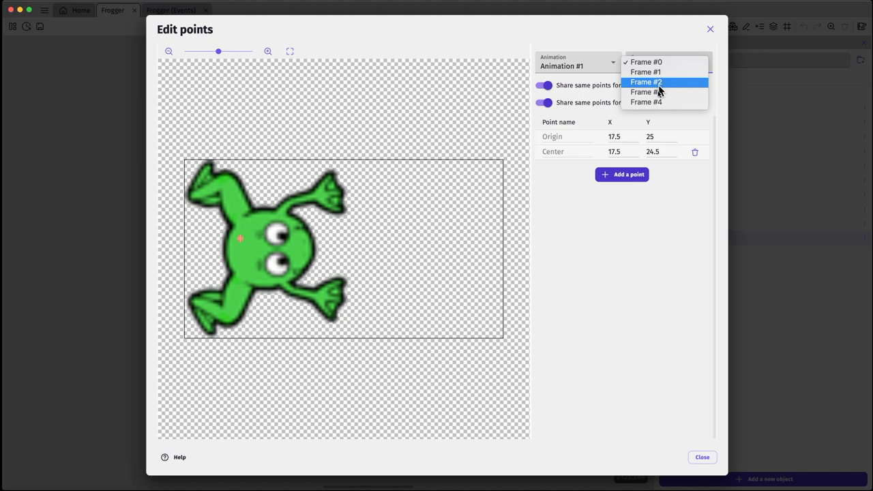
pyautogui.click(658, 94)
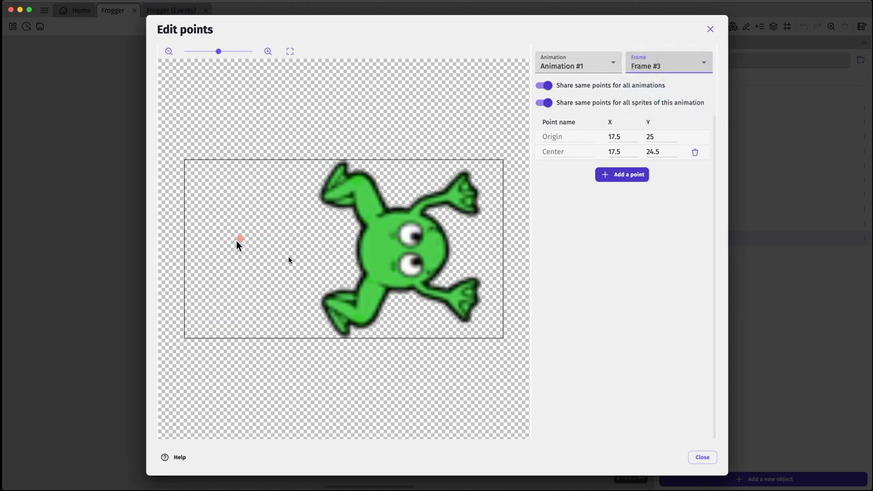
pyautogui.click(710, 461)
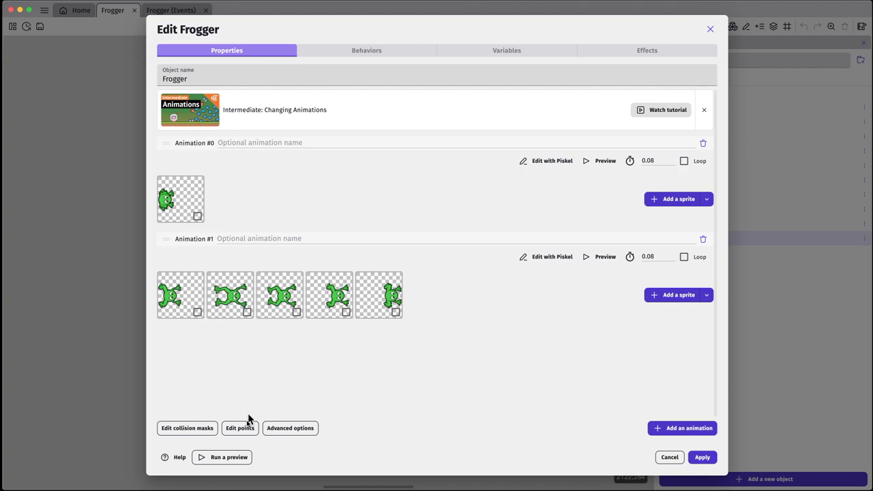
# Review the collision masks of Animation #1's frames #1 to #4, and close the Frogger object's editor with its settings applied
pyautogui.click(189, 429)
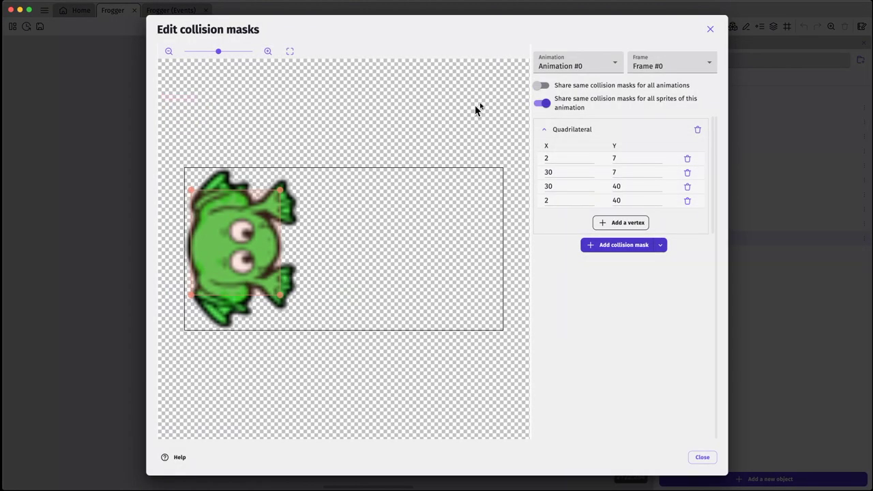
pyautogui.click(579, 69)
pyautogui.click(583, 73)
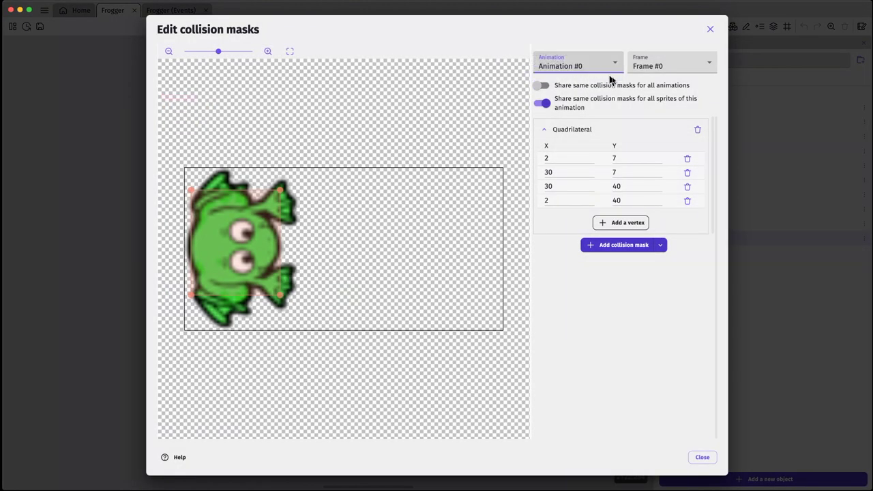
pyautogui.click(655, 69)
pyautogui.click(659, 71)
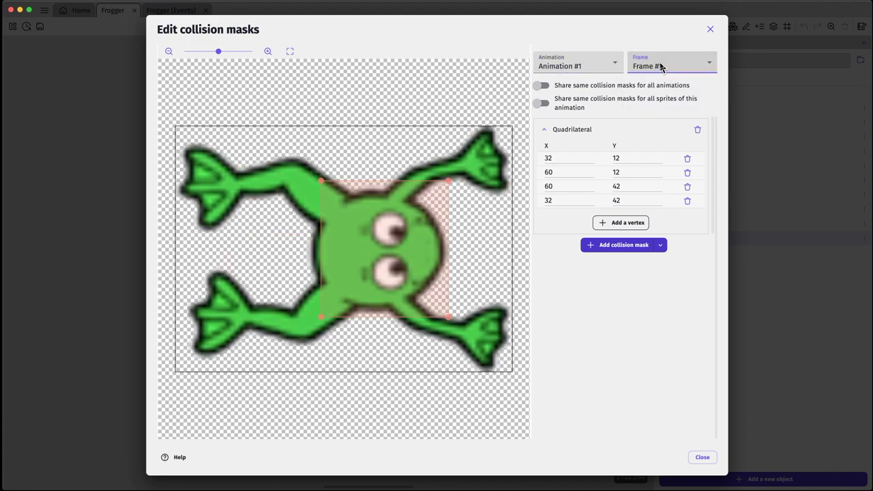
pyautogui.click(659, 67)
pyautogui.click(660, 72)
pyautogui.click(663, 70)
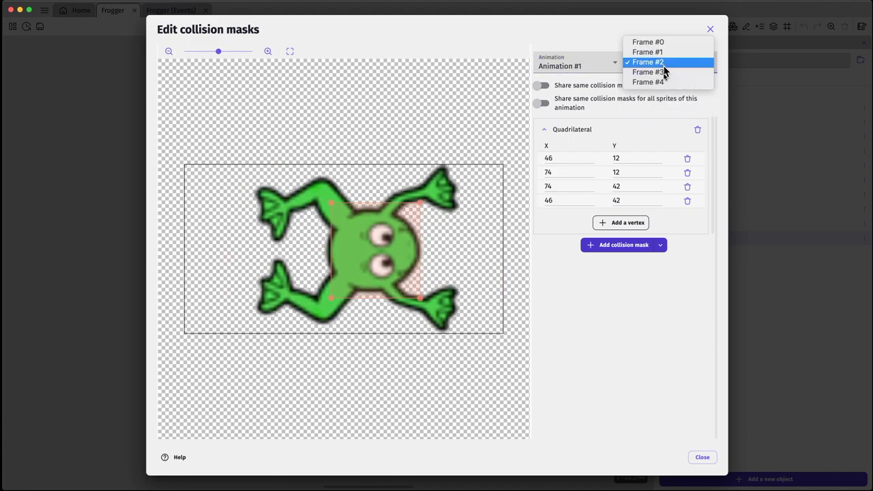
pyautogui.click(666, 74)
pyautogui.click(670, 68)
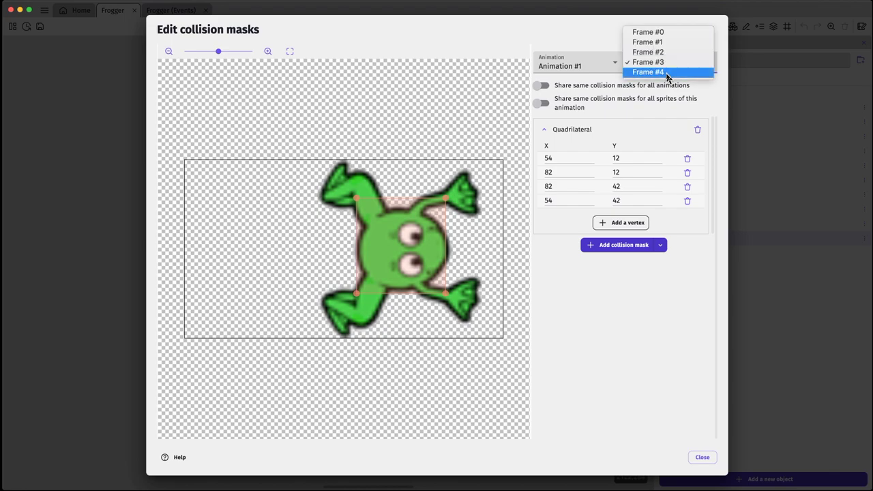
pyautogui.click(668, 75)
pyautogui.click(704, 456)
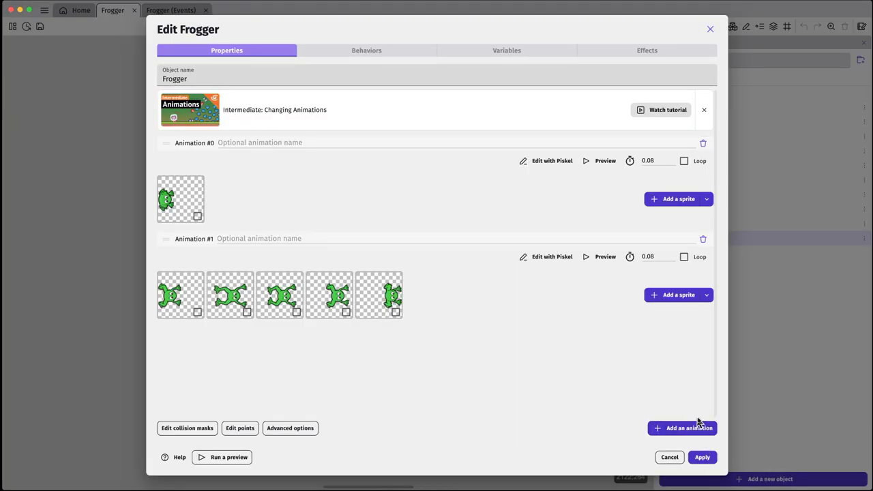
pyautogui.click(703, 458)
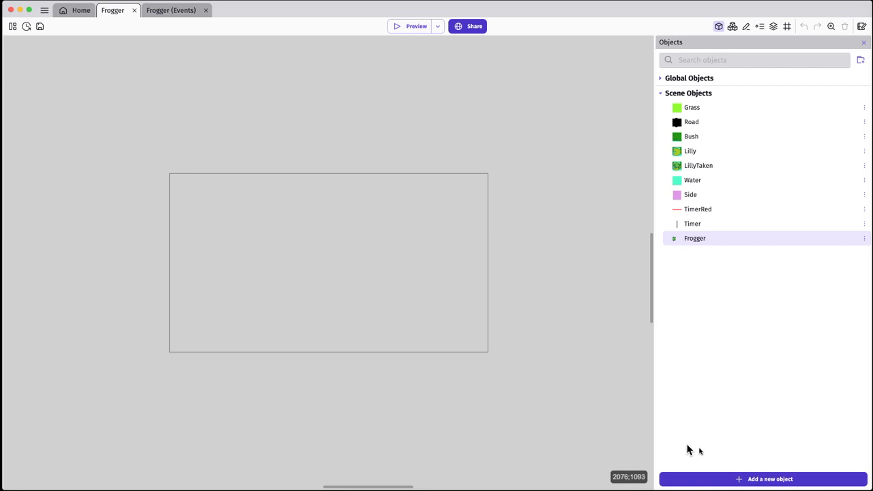
# Create a new Sprite object named Car and import car1.png as its first animation
pyautogui.click(750, 479)
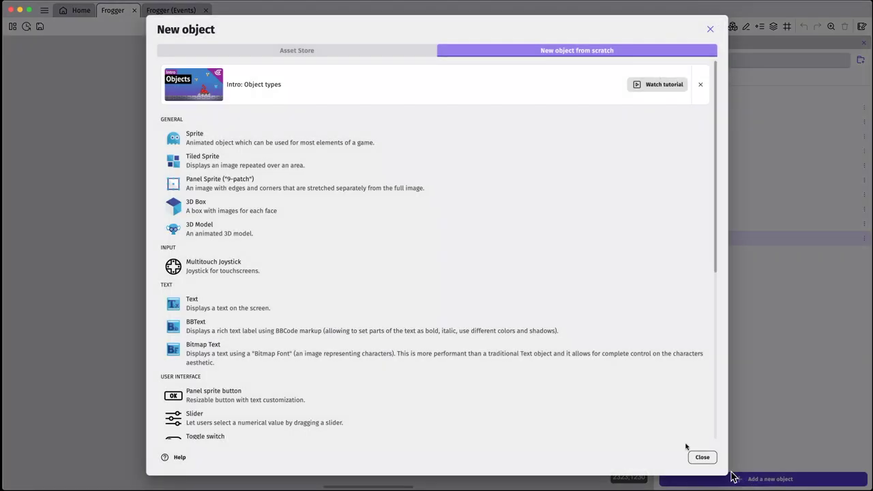
pyautogui.click(202, 144)
pyautogui.moveTo(198, 80); pyautogui.dragTo(142, 80)
pyautogui.write('Car')
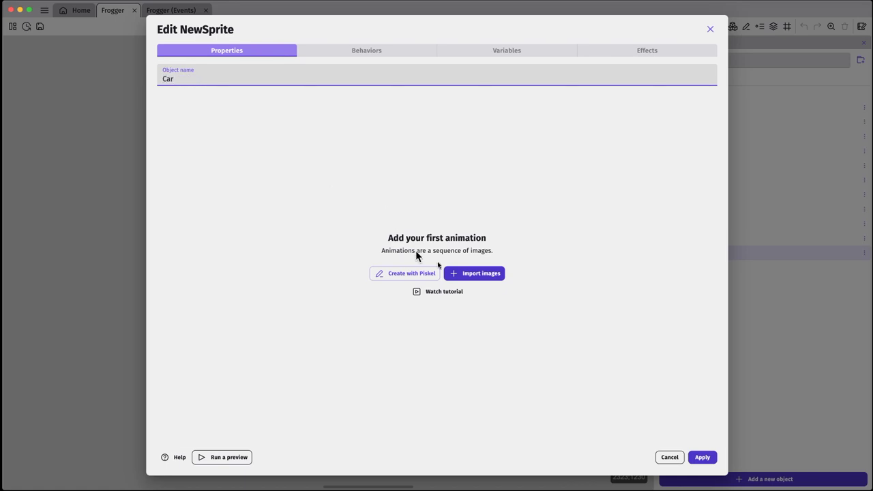
pyautogui.click(475, 274)
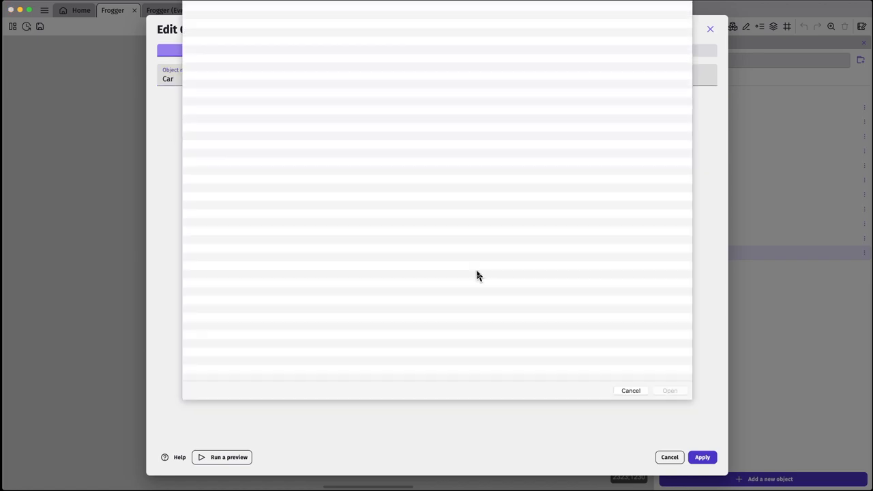
pyautogui.click(214, 54)
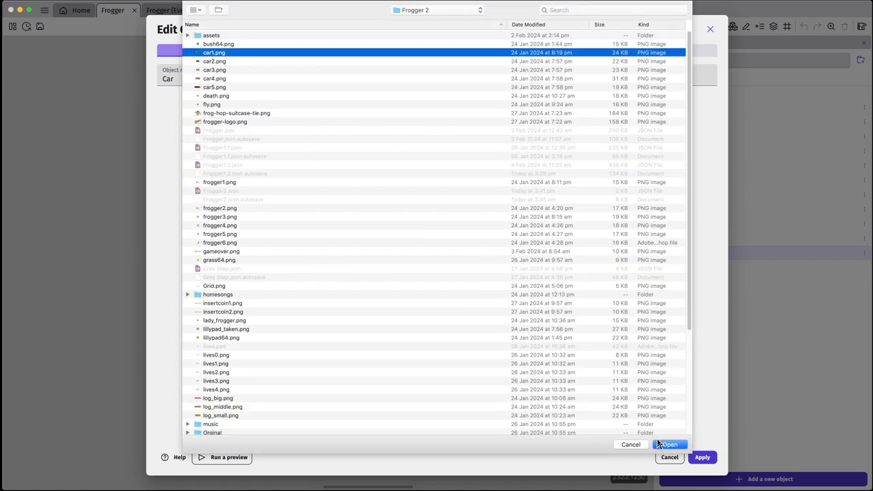
pyautogui.click(670, 446)
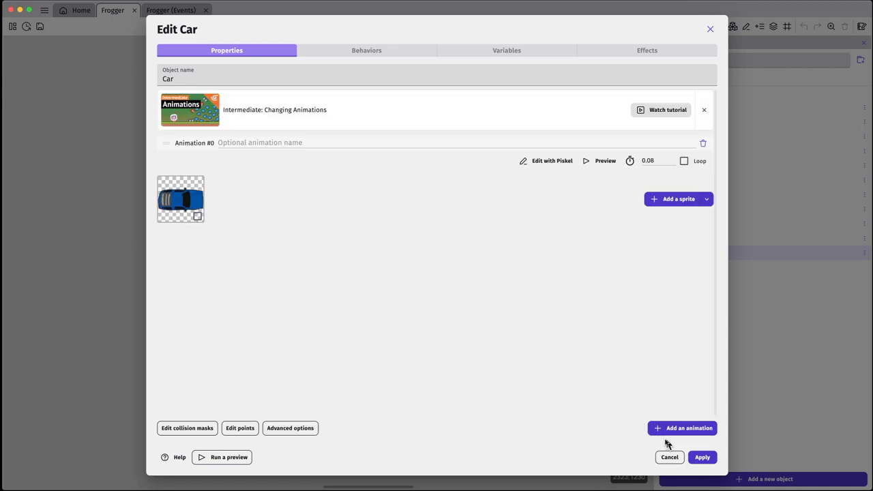
# Add a second animation to the Car object using car2.png
pyautogui.click(679, 430)
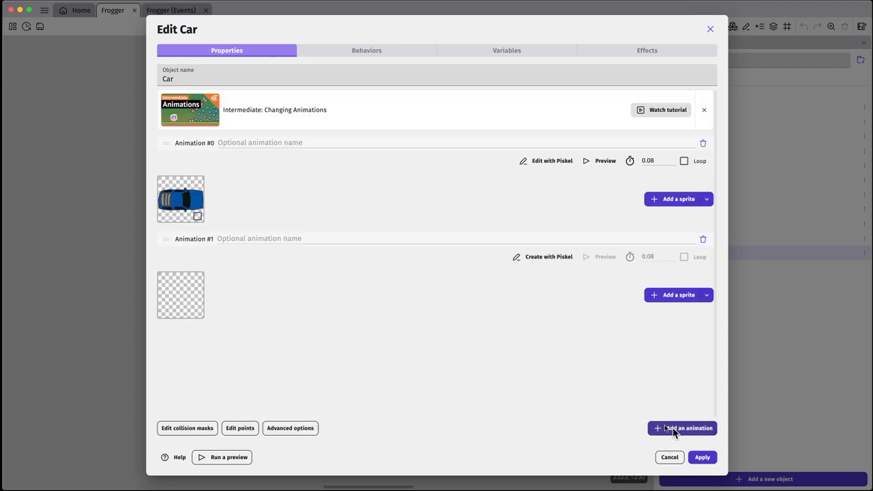
pyautogui.click(681, 295)
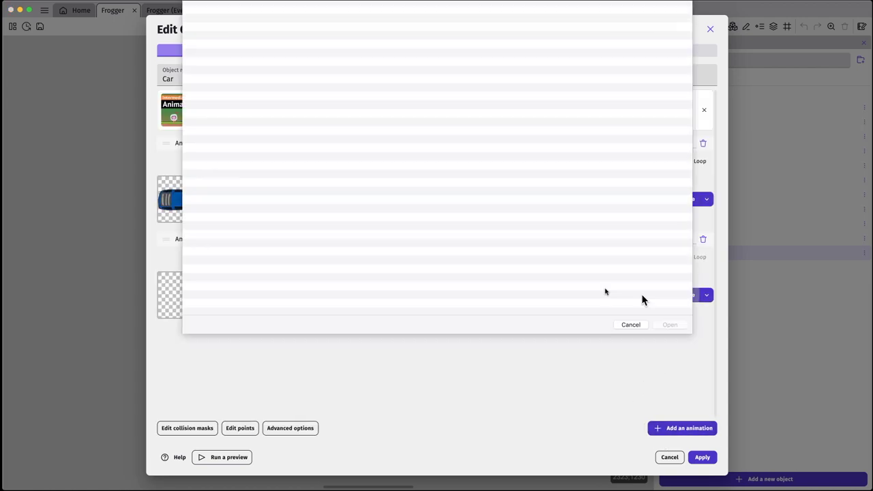
pyautogui.click(221, 62)
pyautogui.click(670, 445)
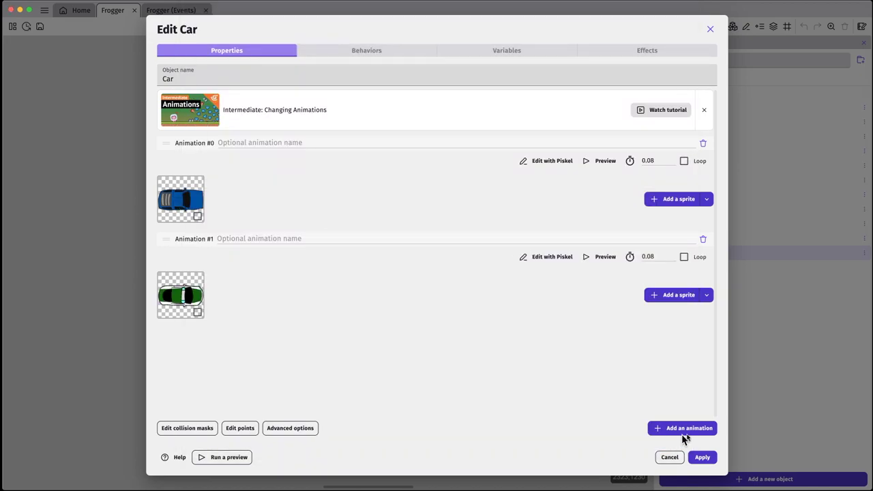
# Add a third animation to the Car object using car3.png
pyautogui.click(684, 427)
pyautogui.click(681, 386)
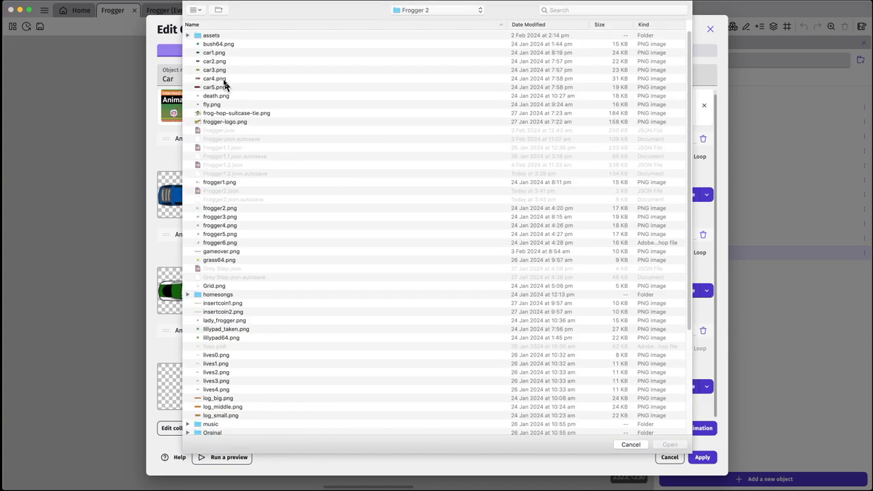
pyautogui.click(226, 78)
pyautogui.click(225, 70)
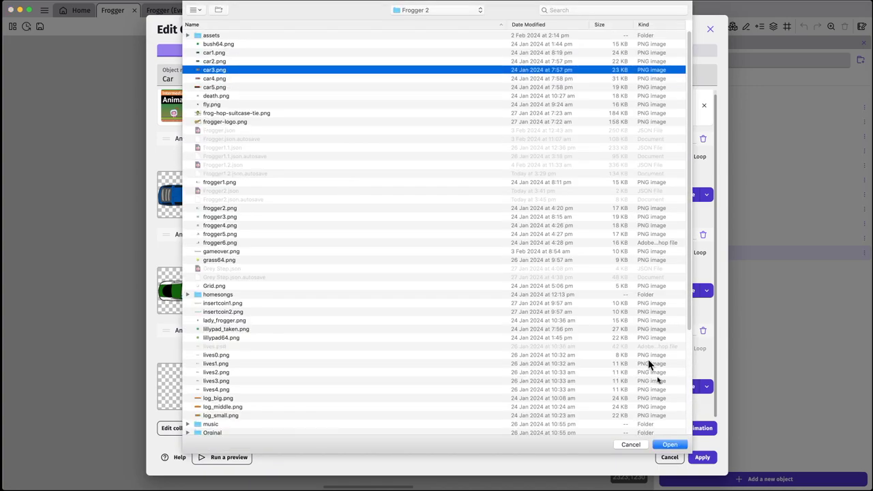
pyautogui.click(666, 444)
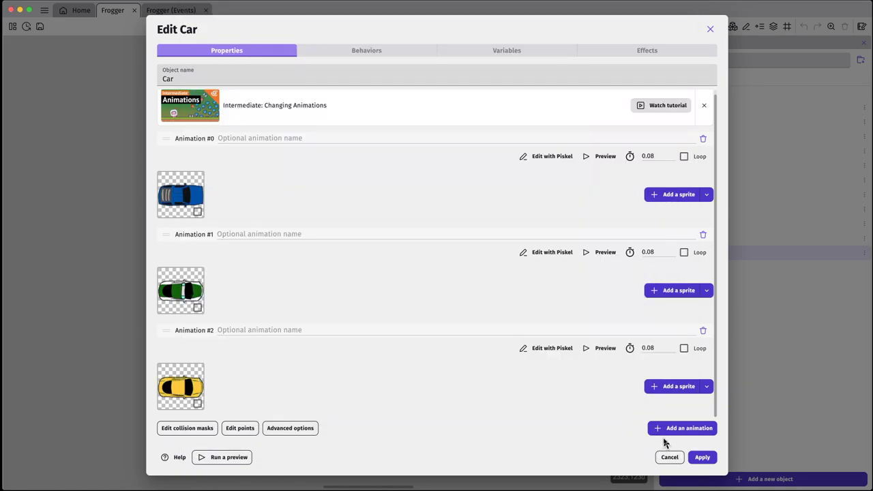
# Add two more animations to the Car object and import car4.png into Animation #3
pyautogui.click(688, 429)
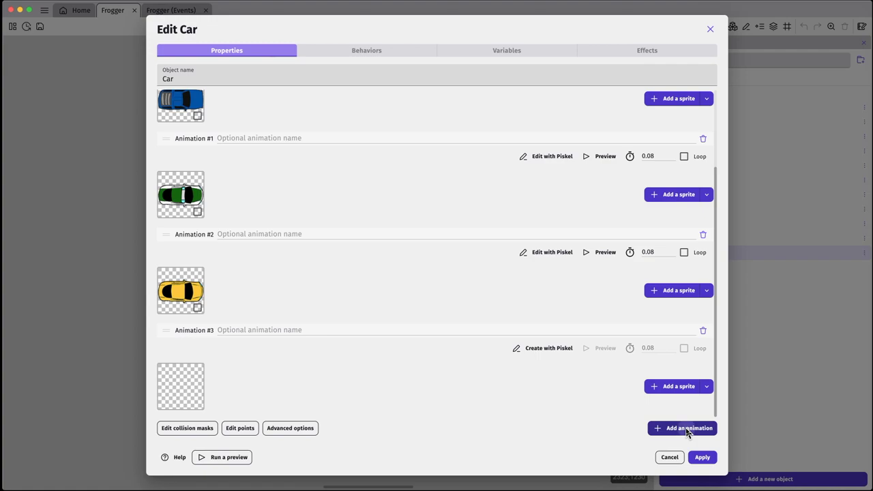
pyautogui.click(687, 430)
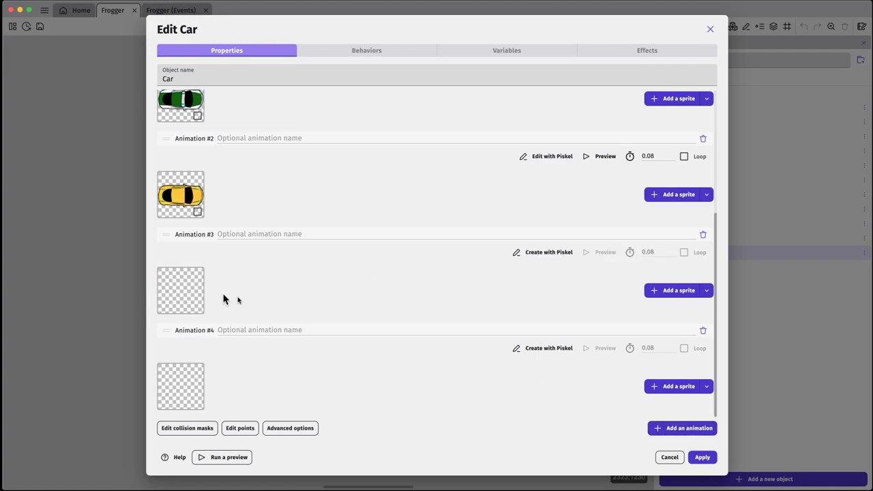
pyautogui.click(683, 294)
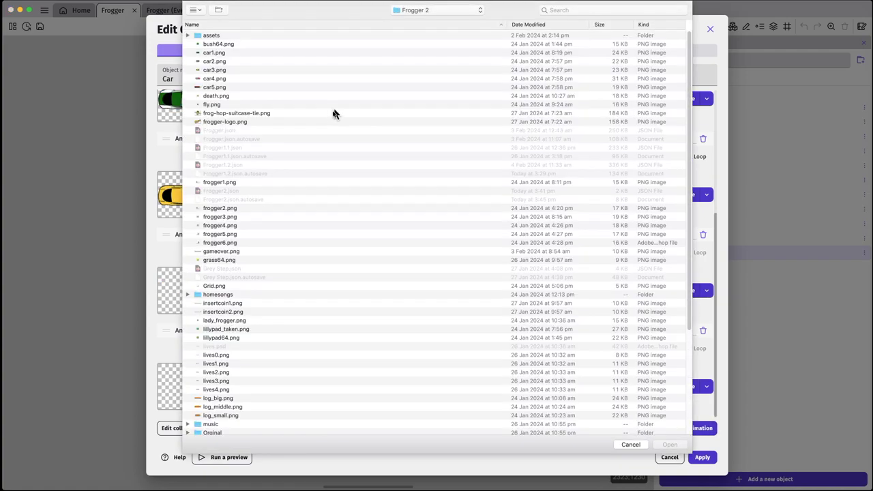
pyautogui.click(217, 78)
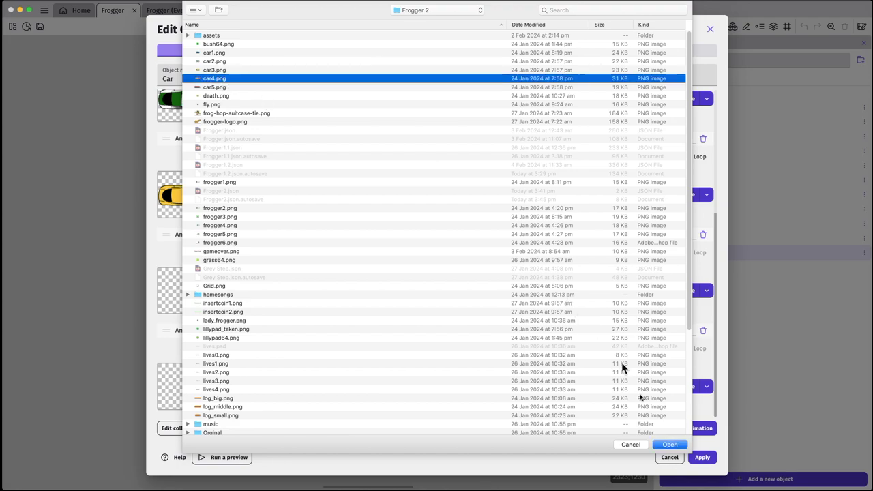
pyautogui.click(666, 445)
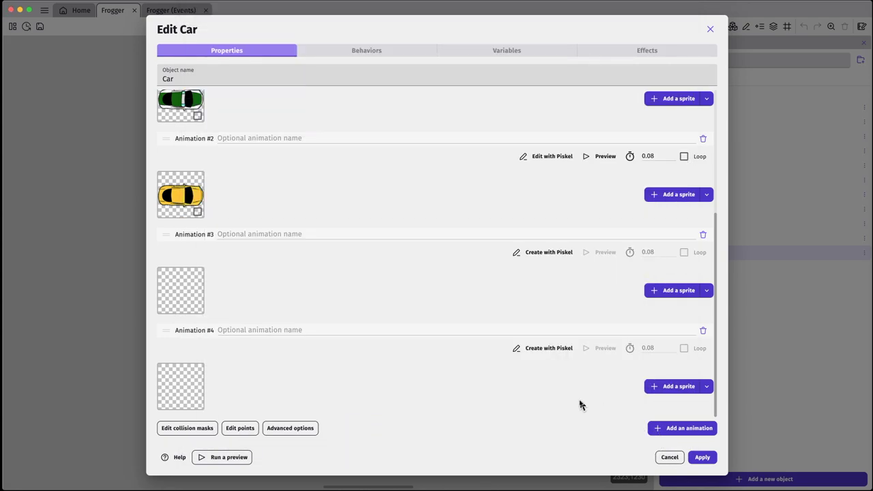
# Import car5.png as the sprite of the Car object's Animation #4
pyautogui.click(680, 387)
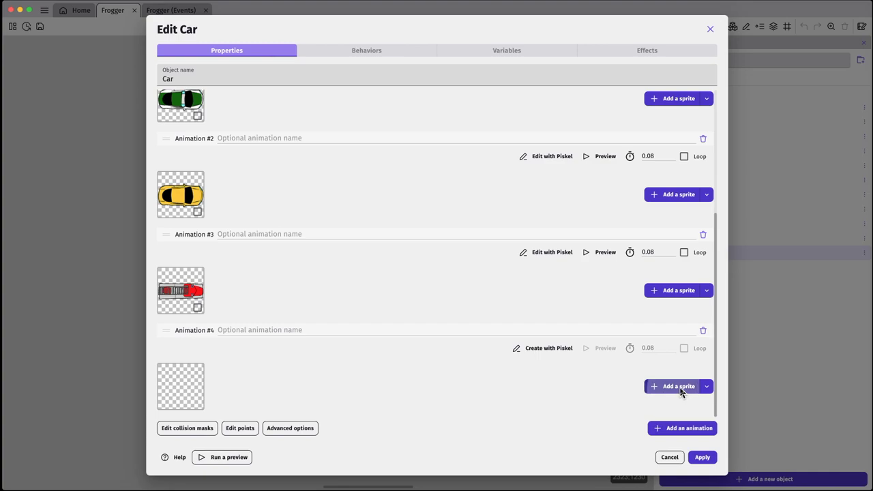
pyautogui.click(230, 89)
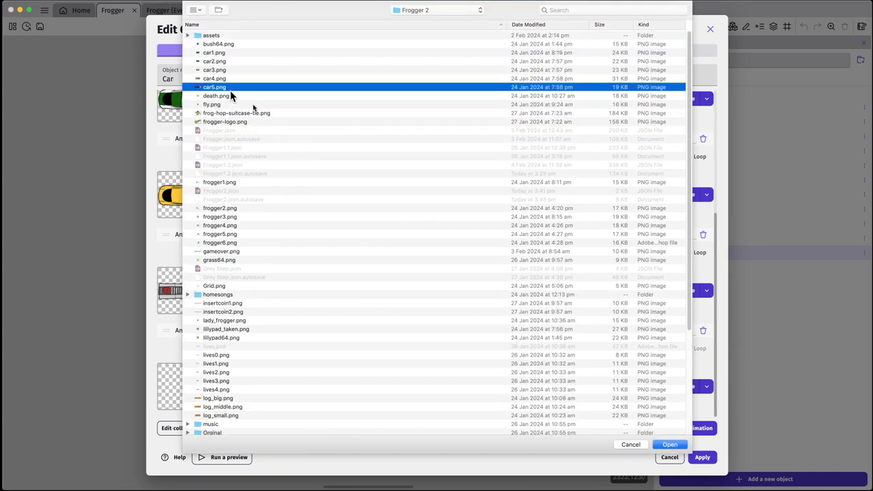
pyautogui.click(675, 445)
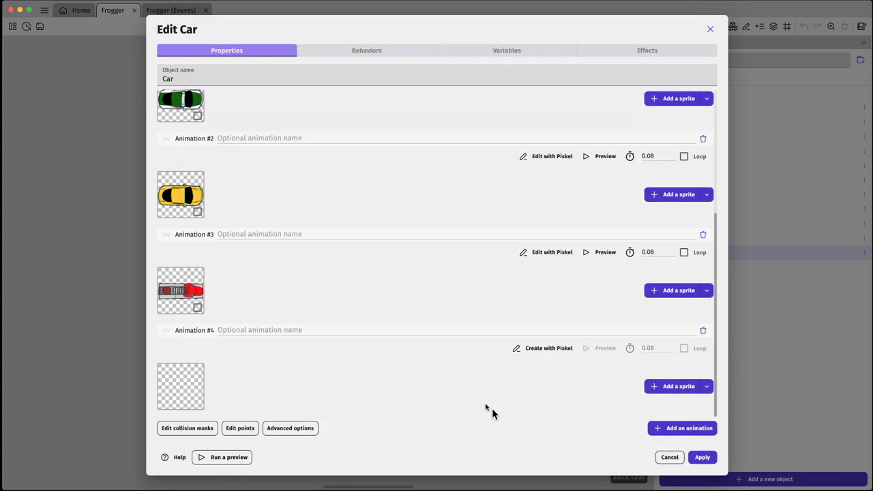
# Add the Screen Wrap behavior to the Car object, with the left border at -640 px and the right border at 1920 px
pyautogui.scroll(5, 496, 392)
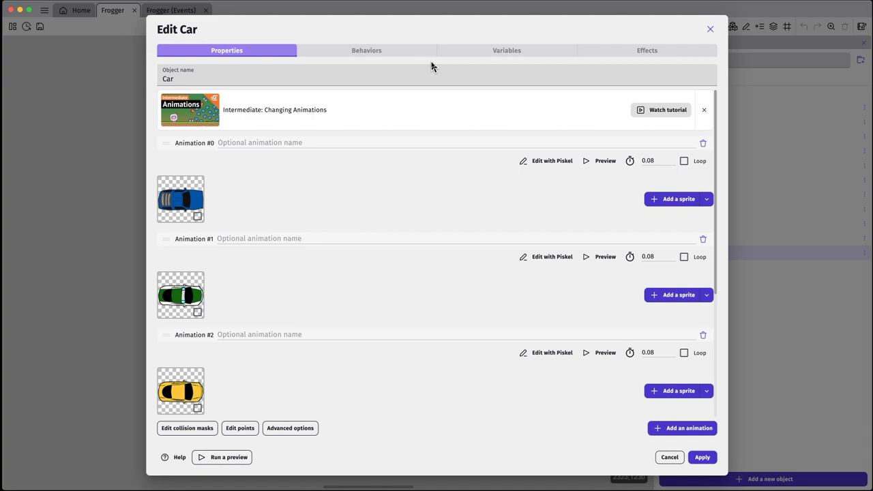
pyautogui.click(406, 58)
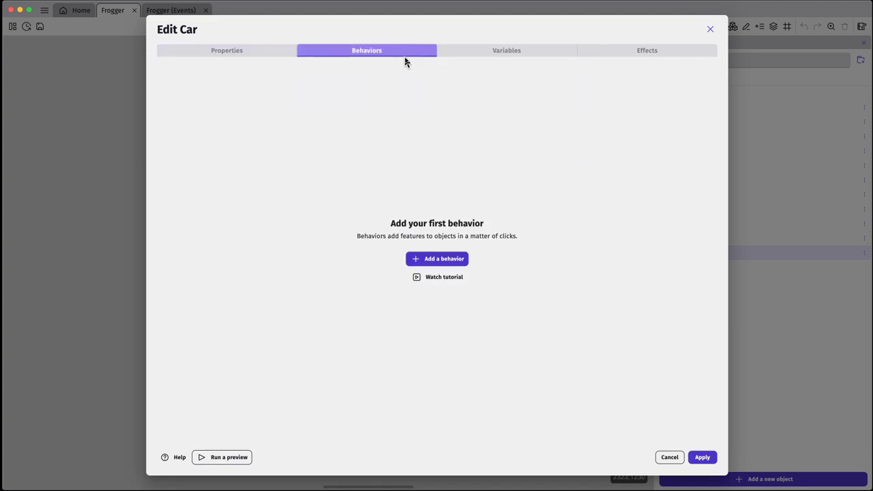
pyautogui.click(434, 263)
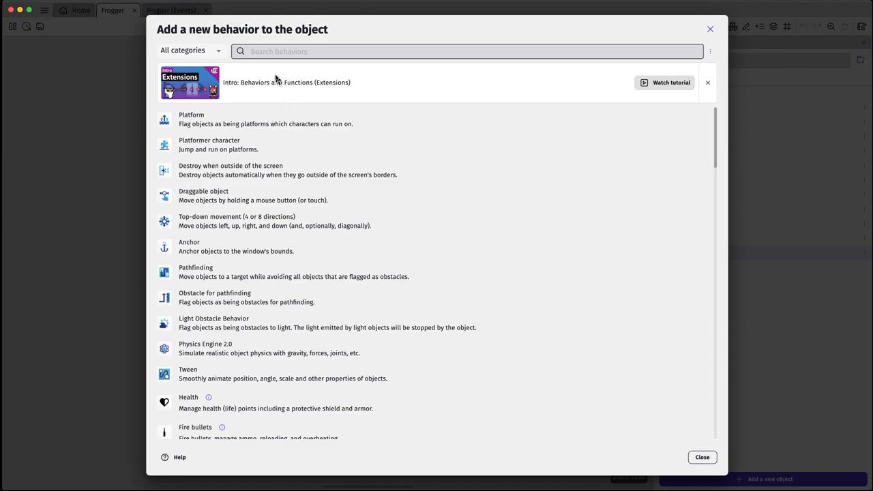
pyautogui.write('Wra')
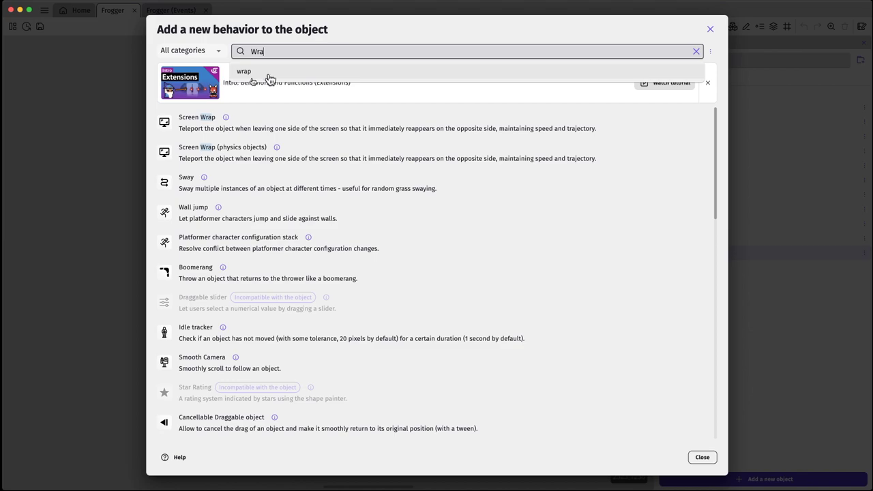
pyautogui.click(207, 123)
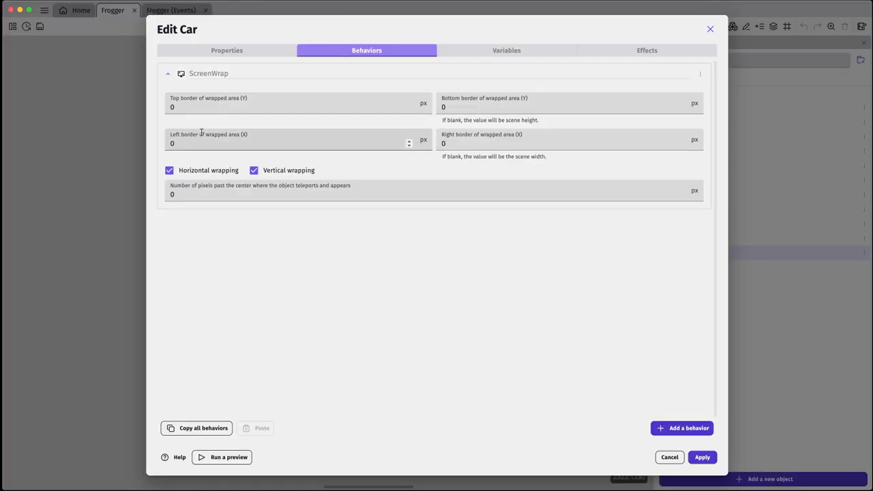
pyautogui.click(201, 145)
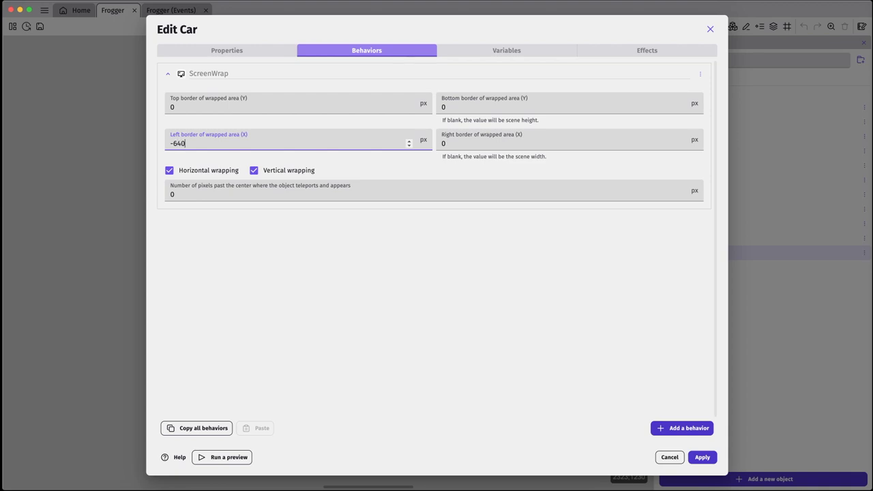
pyautogui.press('Tab')
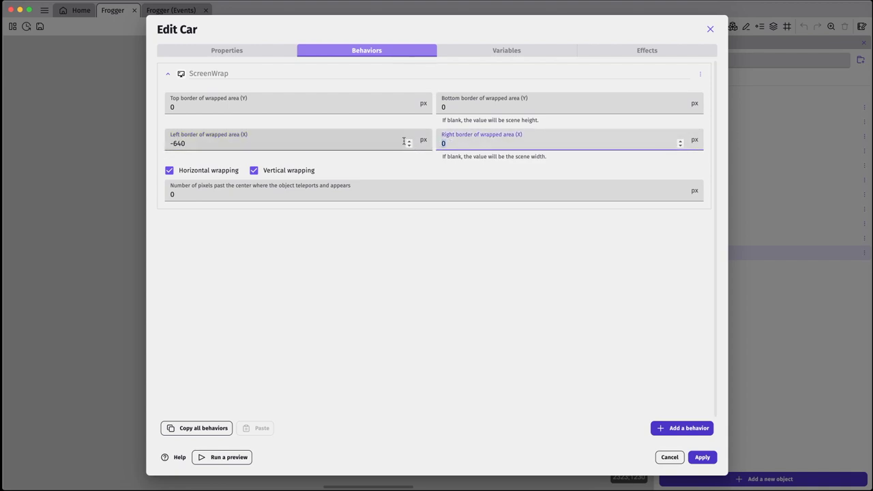
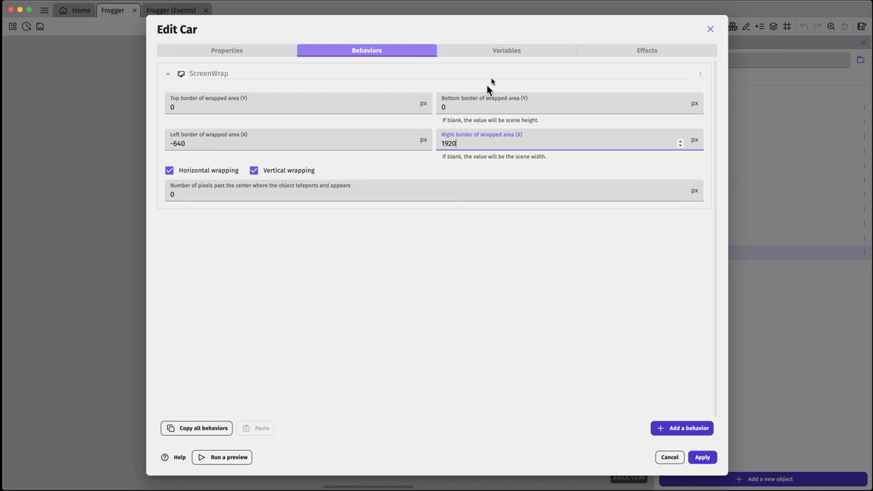
# Add a Number variable named Speed to the Car object and apply the object's changes
pyautogui.click(516, 51)
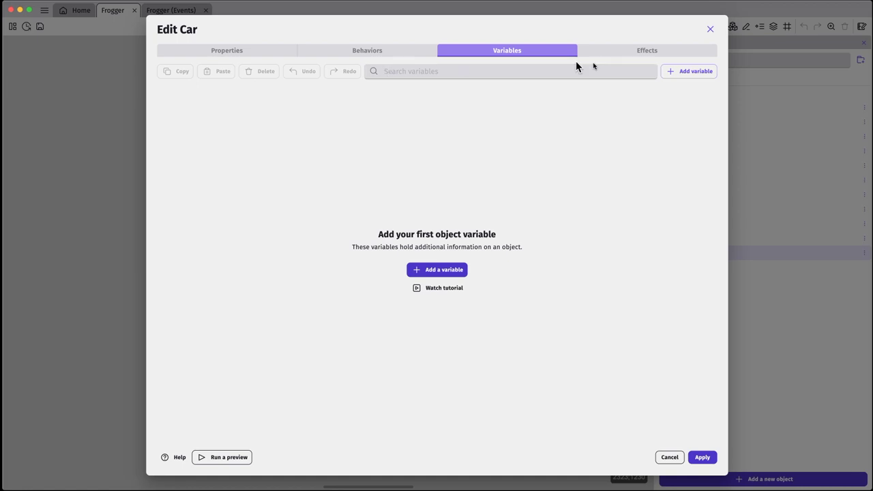
pyautogui.click(691, 73)
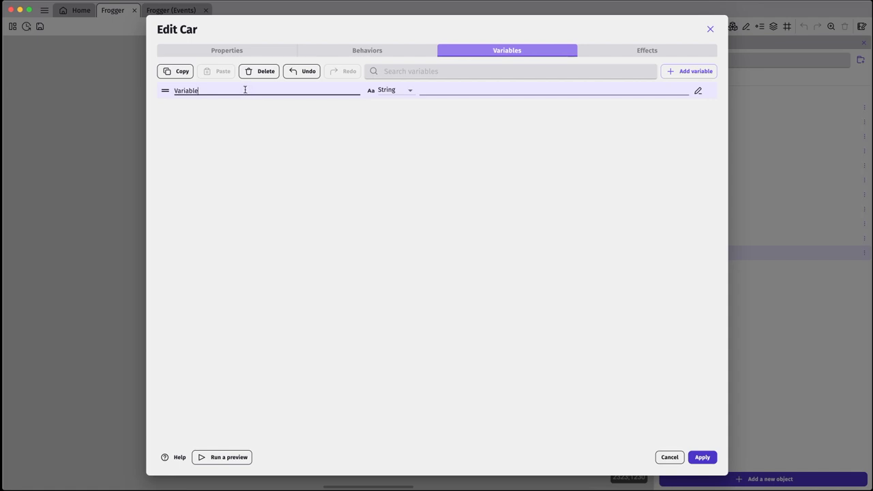
pyautogui.click(410, 90)
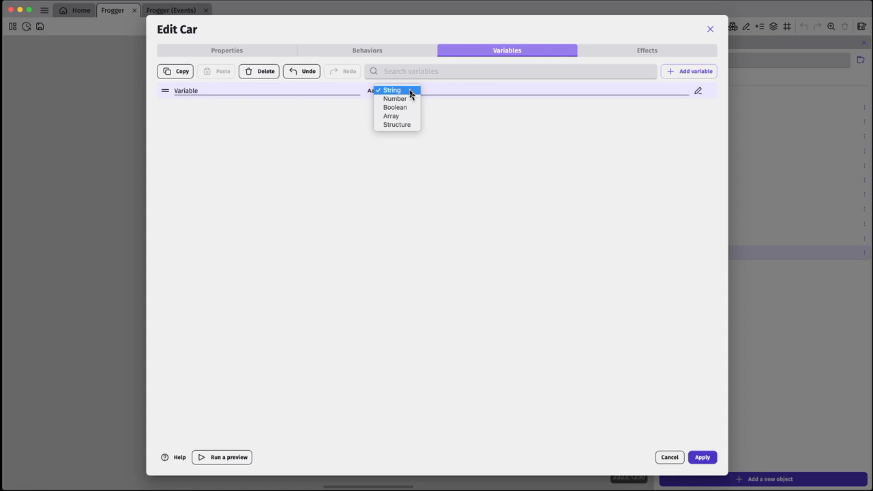
pyautogui.click(264, 89)
pyautogui.write('Speed')
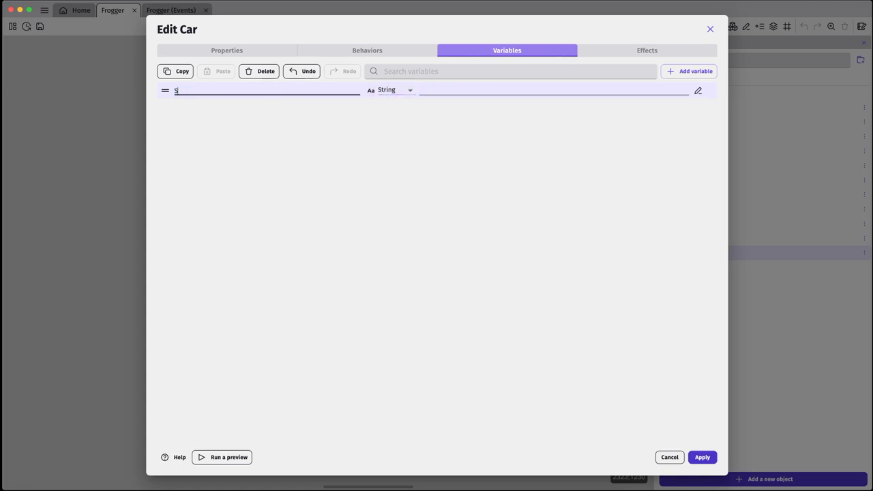
pyautogui.click(411, 92)
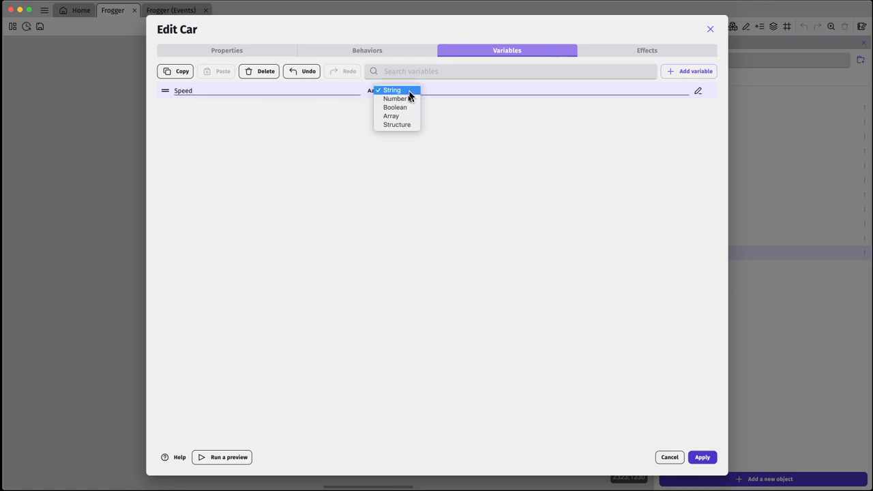
pyautogui.click(402, 99)
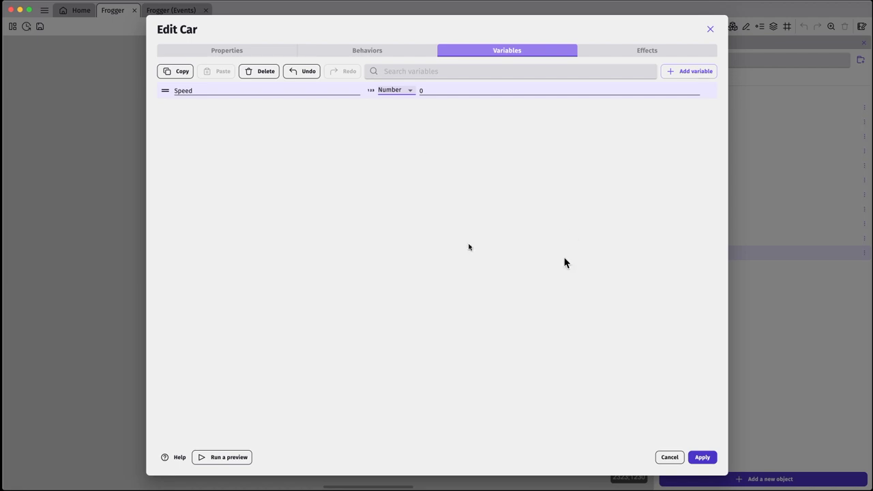
pyautogui.click(699, 458)
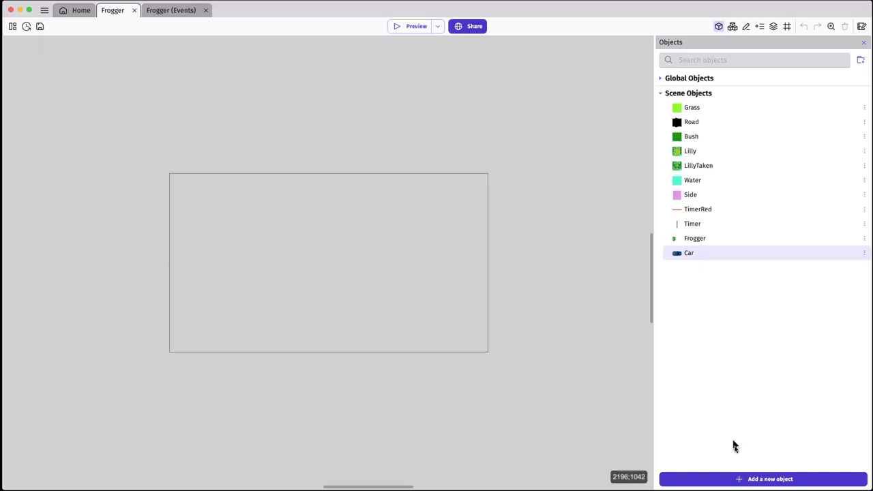
# Create a new sprite object named Log in the Frogger scene
pyautogui.click(746, 478)
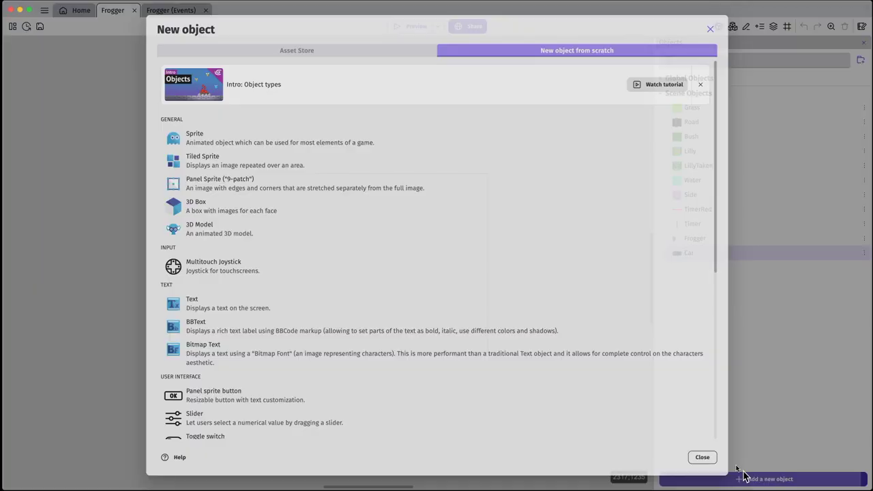
pyautogui.click(187, 145)
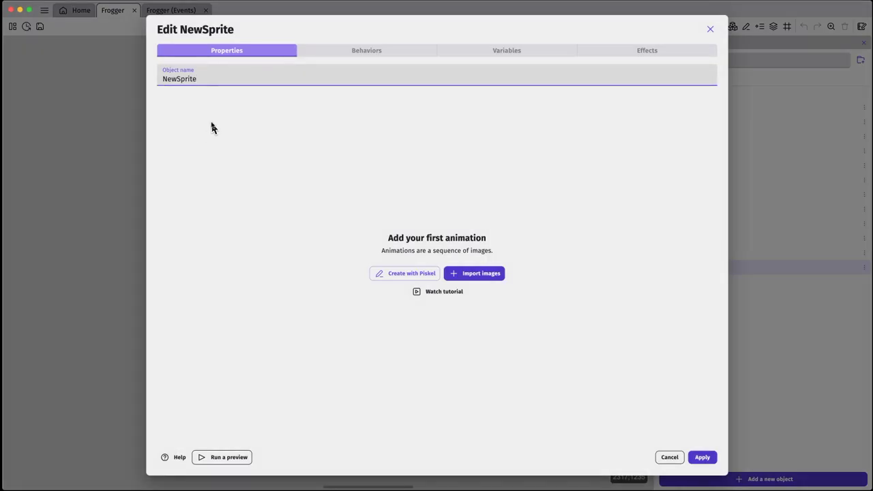
pyautogui.moveTo(198, 79); pyautogui.dragTo(160, 76)
pyautogui.write('Log')
# Import log_small.png as the first animation of the Log object
pyautogui.click(493, 275)
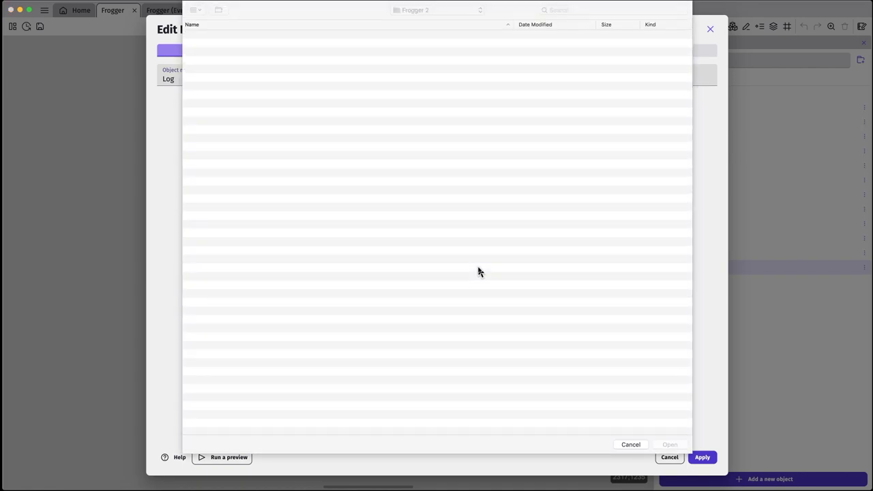
pyautogui.scroll(-1, 266, 327)
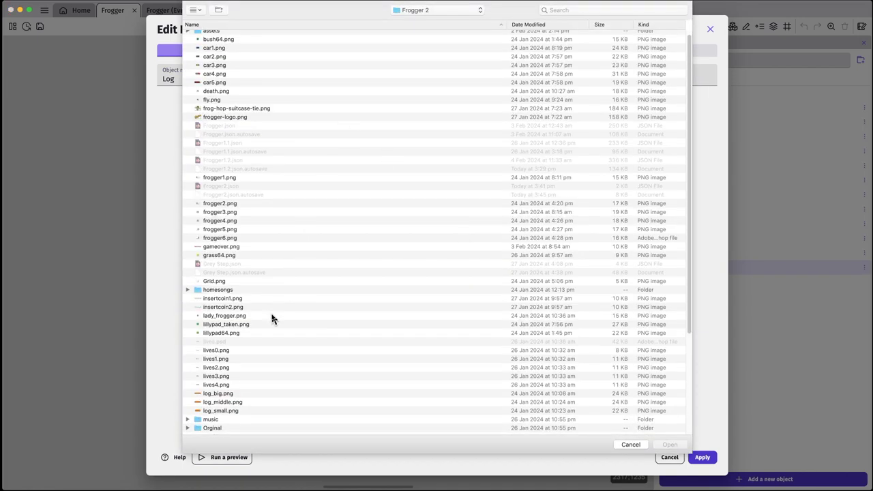
pyautogui.click(234, 411)
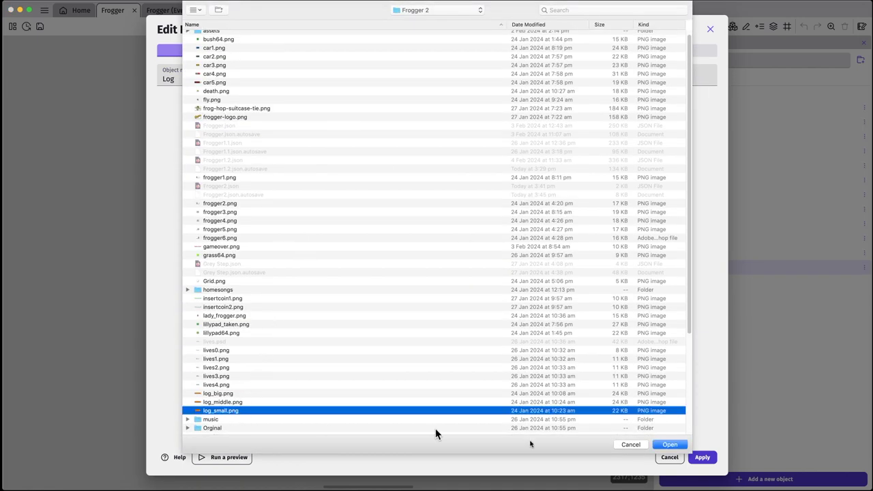
pyautogui.click(670, 445)
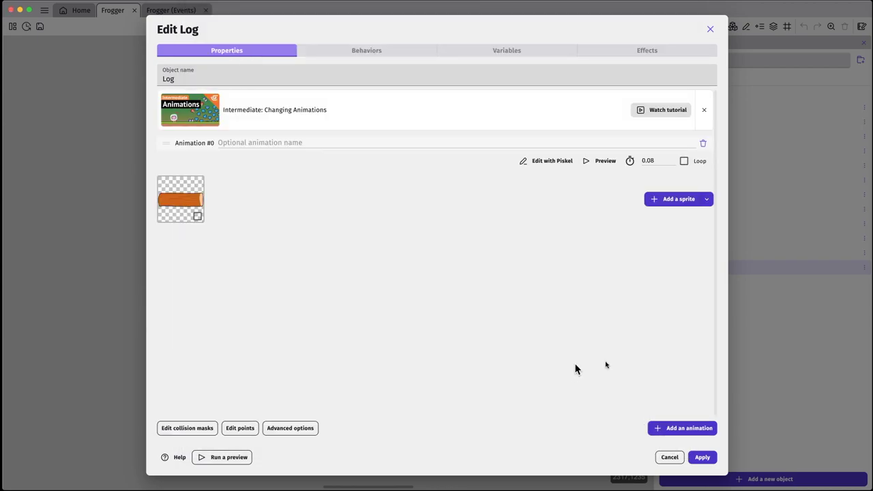
# Add a second animation to the Log object using log_middle.png
pyautogui.click(672, 428)
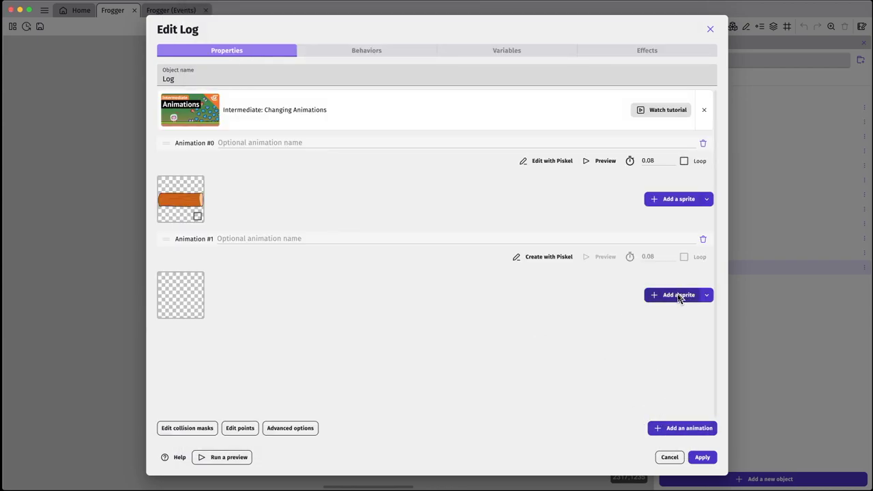
pyautogui.click(679, 295)
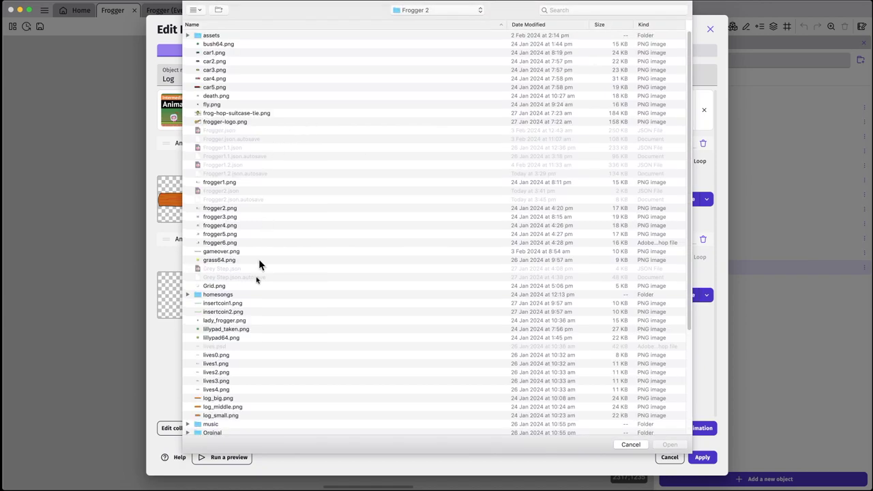
pyautogui.click(236, 408)
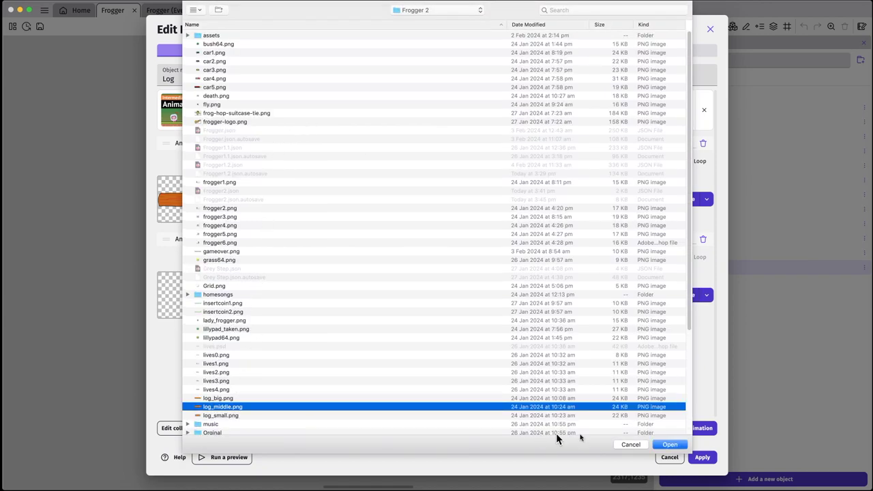
pyautogui.click(666, 445)
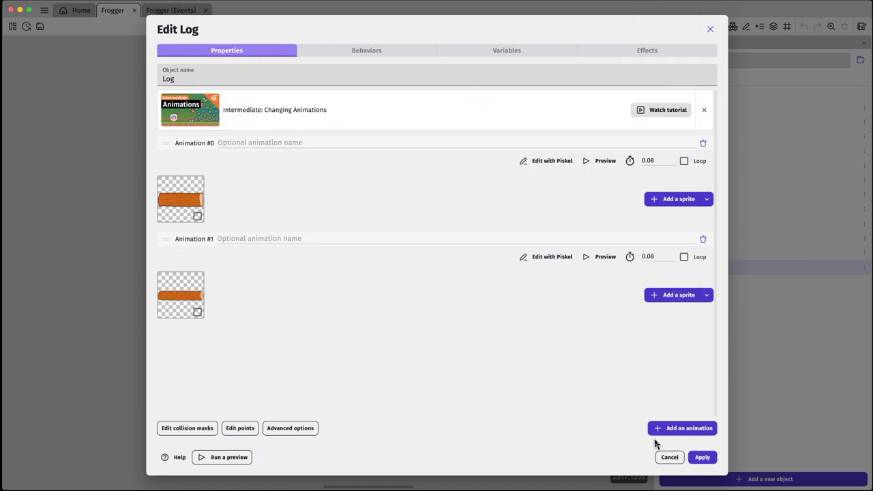
# Add a third animation to the Log object using log_big.png
pyautogui.click(691, 430)
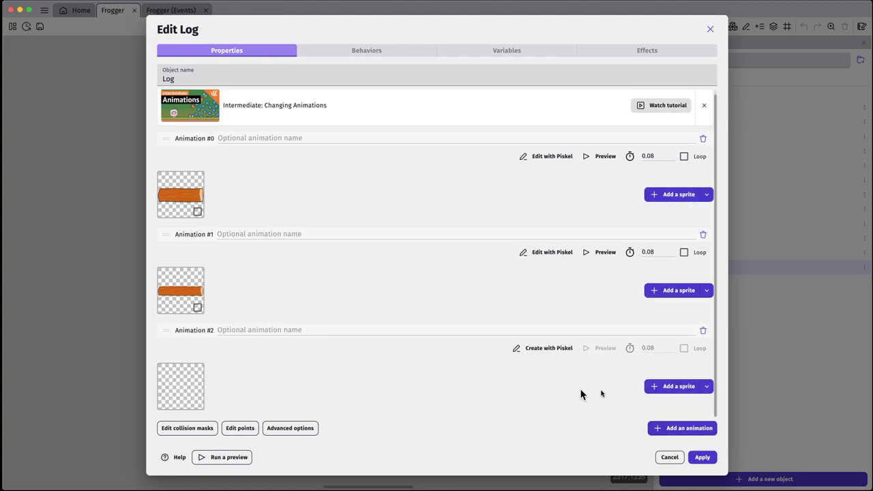
pyautogui.click(653, 388)
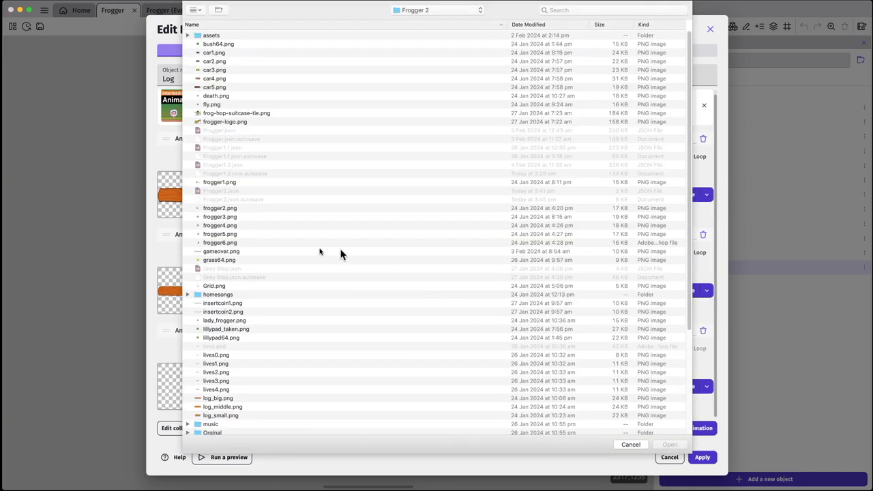
pyautogui.click(230, 398)
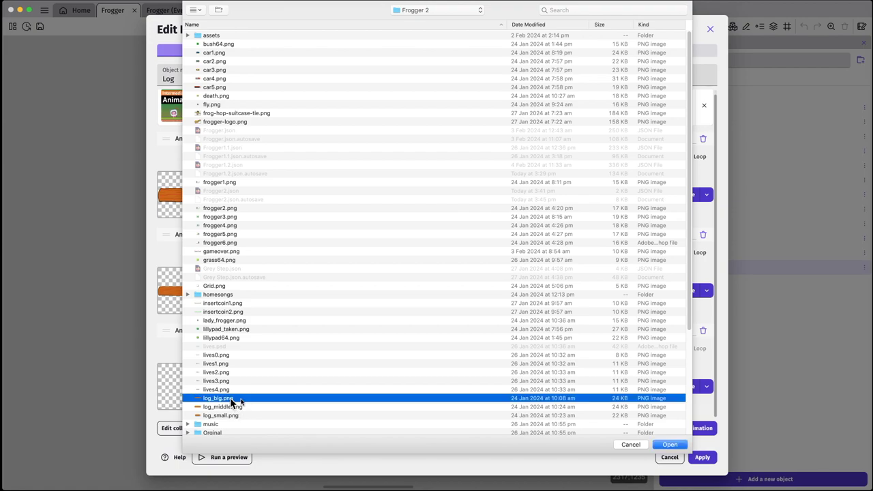
pyautogui.click(672, 445)
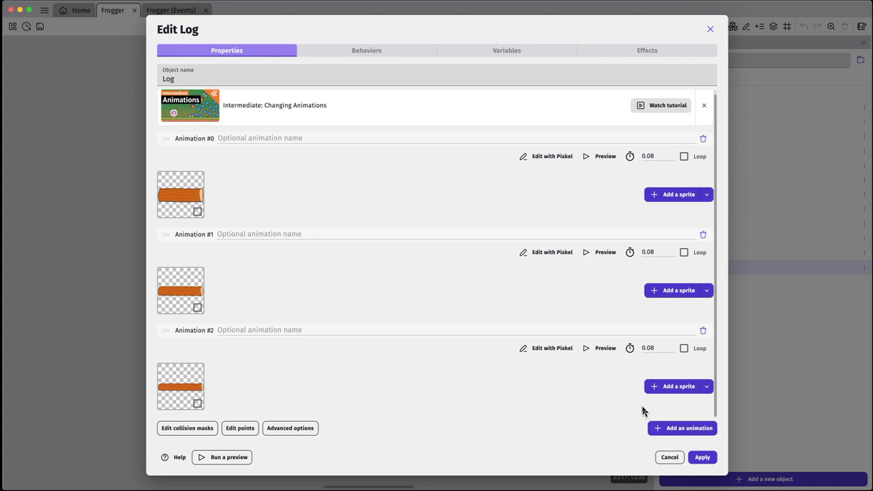
# Add a fourth animation to the Log object using turtle2_1.png through turtle2_6.png from the turtles folder
pyautogui.click(670, 428)
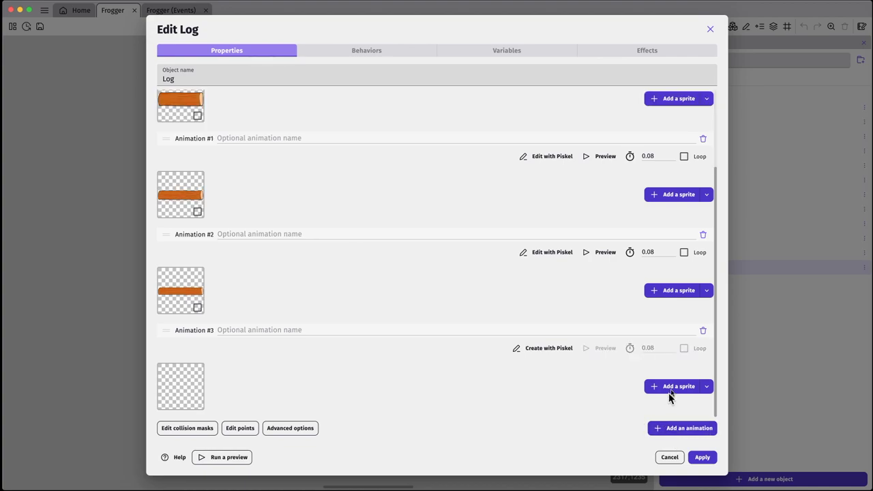
pyautogui.click(671, 389)
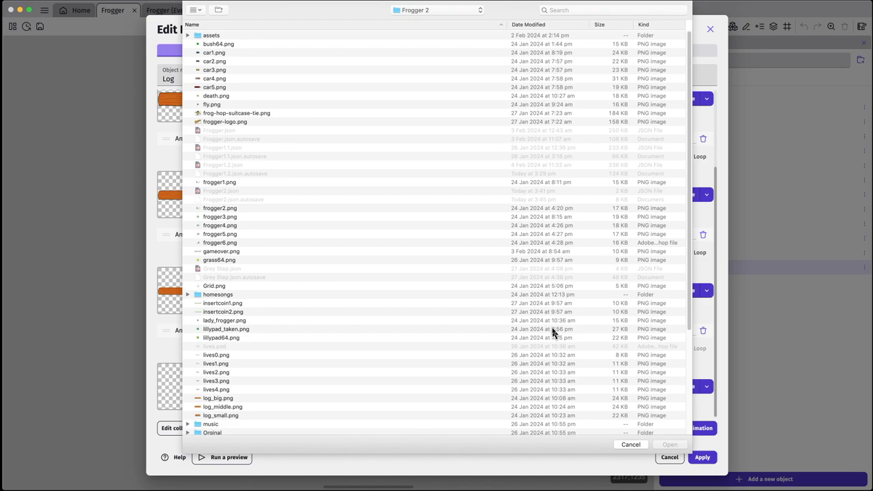
pyautogui.scroll(-3, 430, 292)
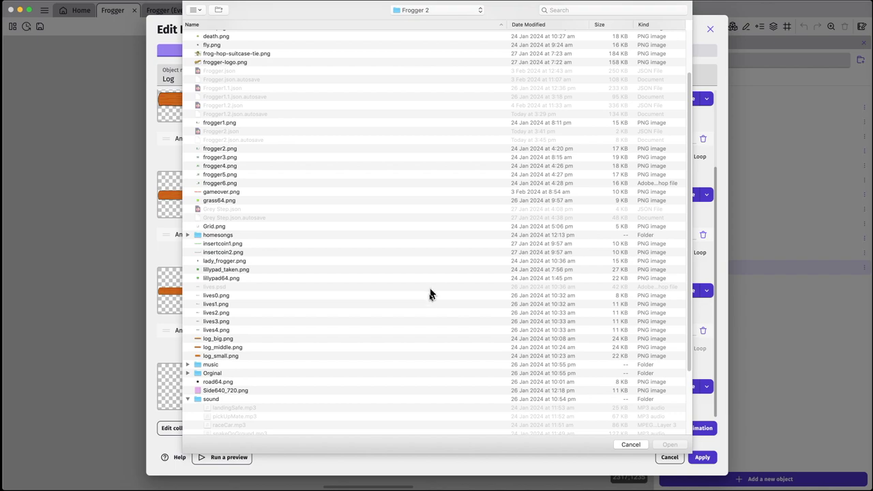
pyautogui.scroll(-1, 430, 293)
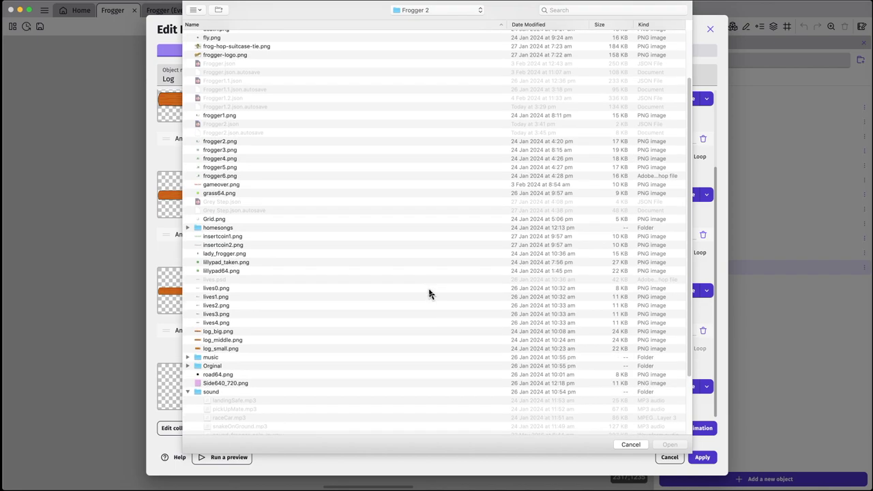
pyautogui.scroll(-3, 430, 293)
pyautogui.doubleClick(233, 423)
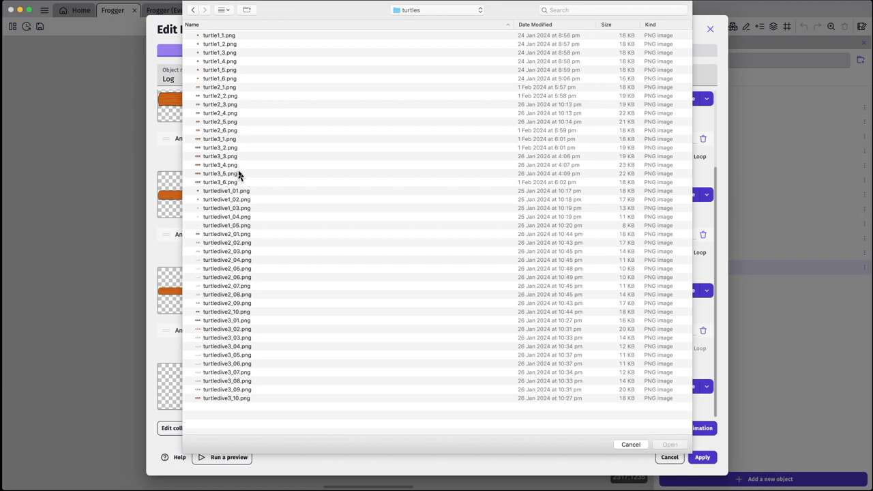
pyautogui.click(236, 88)
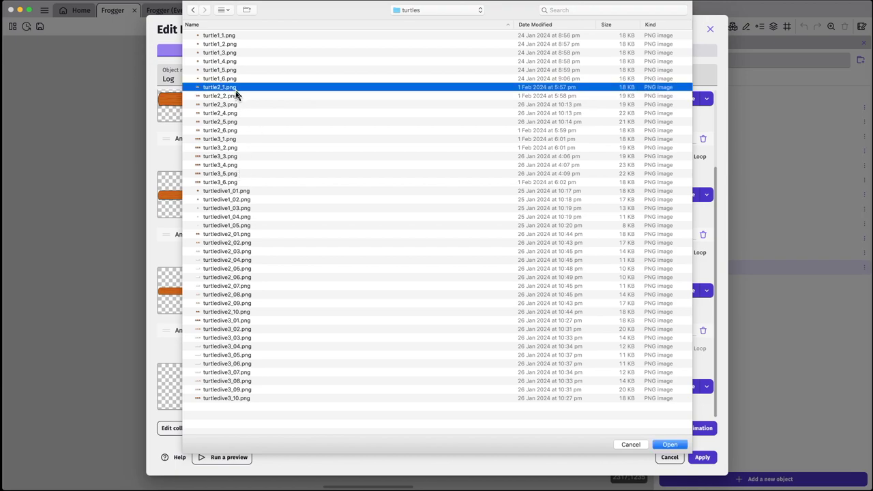
pyautogui.keyDown('shift'); pyautogui.click(232, 131); pyautogui.keyUp('shift')
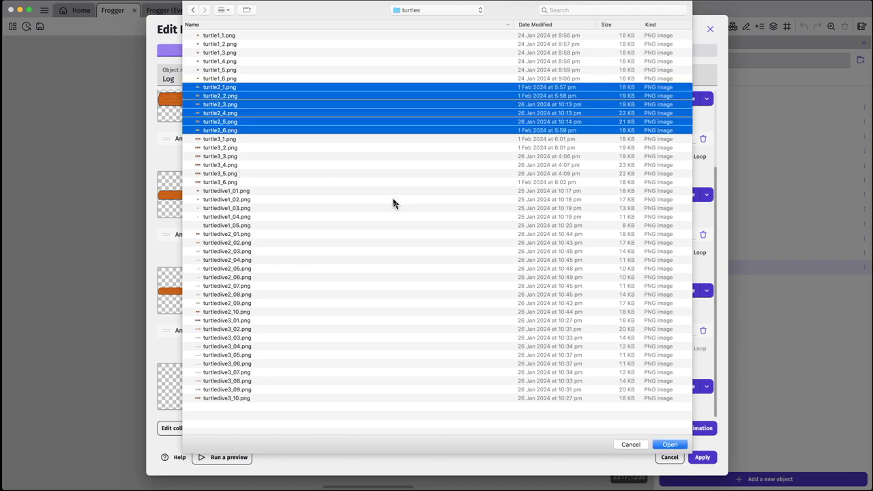
pyautogui.click(669, 444)
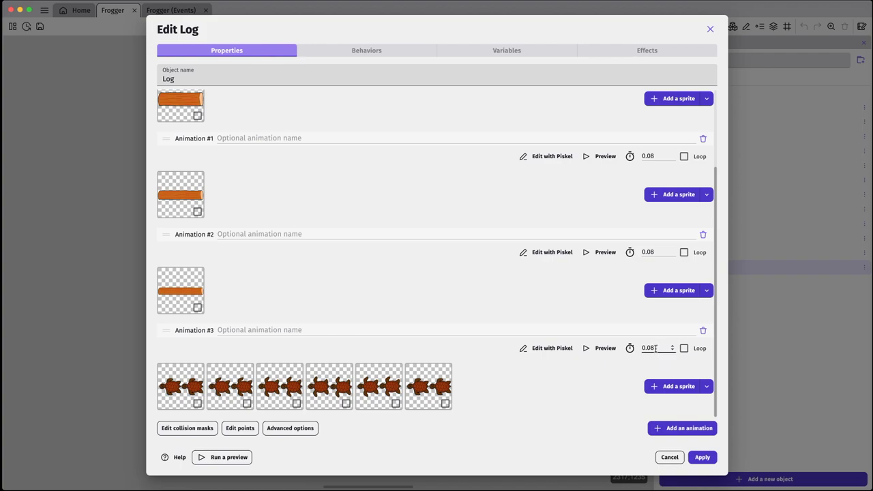
# Set the frame time of Animation #3 to 0.1 and make it loop
pyautogui.doubleClick(656, 348)
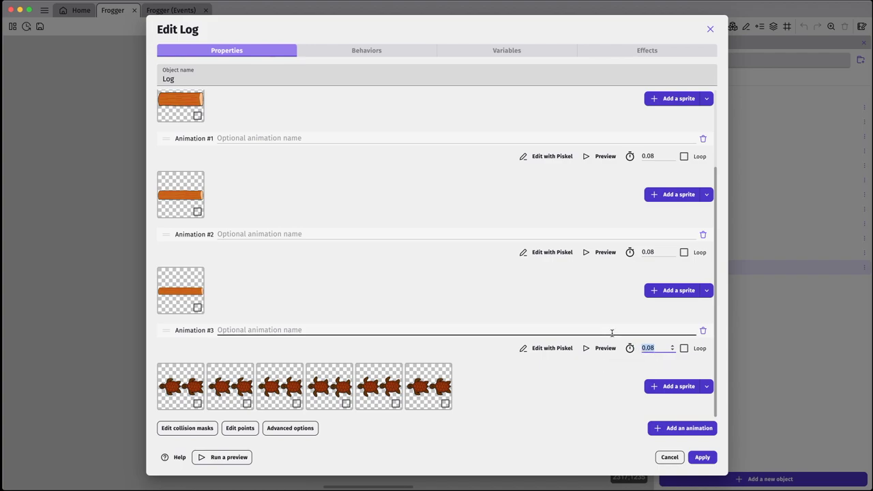
pyautogui.press('BackSpace')
pyautogui.write('.1')
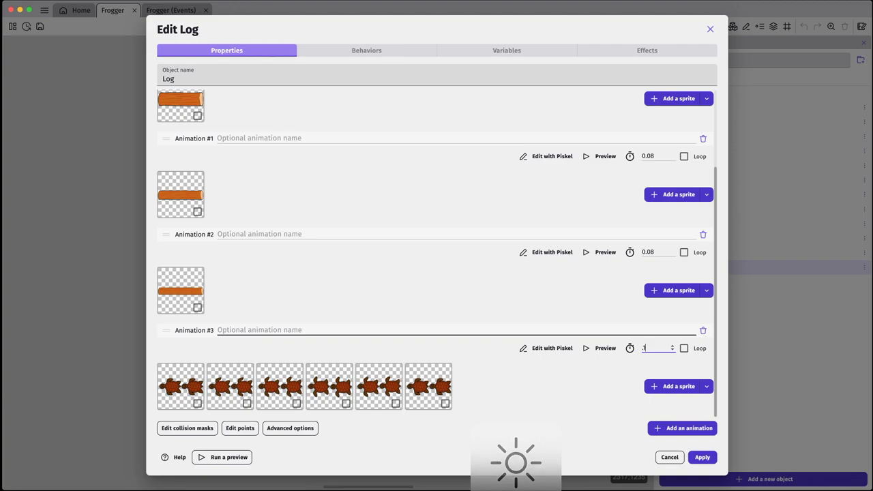
pyautogui.click(685, 350)
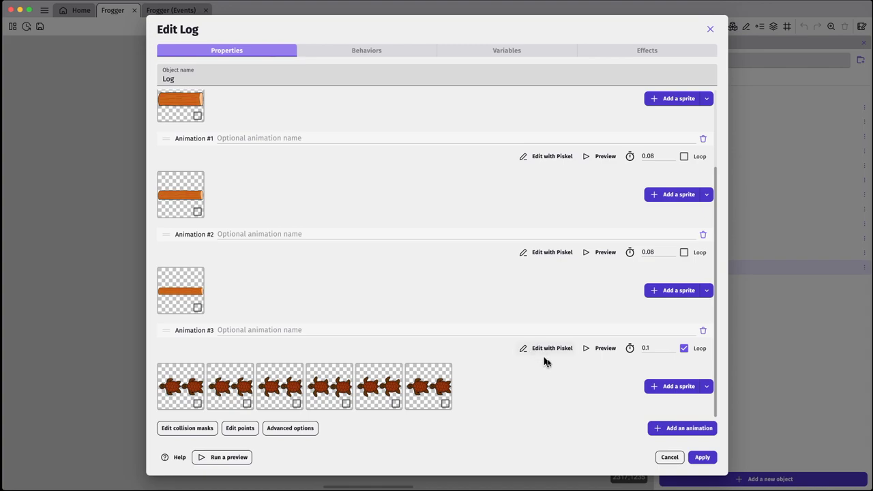
# Add Animation #4 using turtledive2_01.png through turtledive2_10.png, looping with a frame time of 1
pyautogui.click(676, 430)
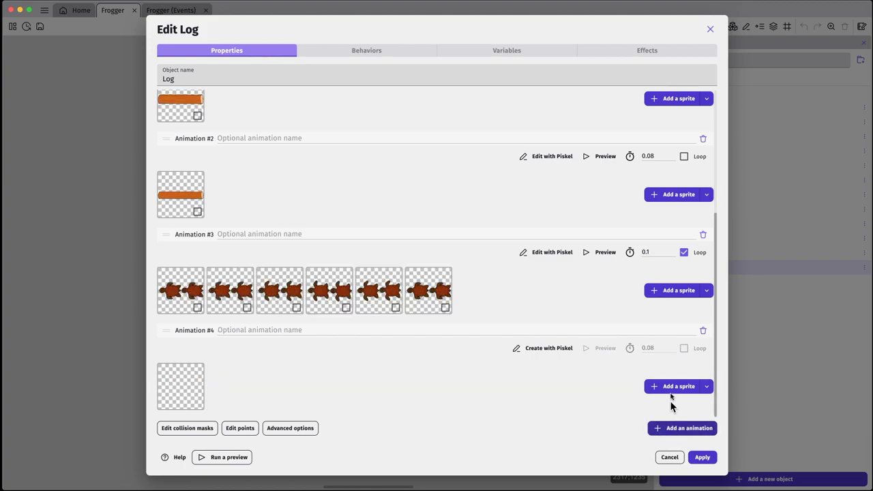
pyautogui.click(675, 387)
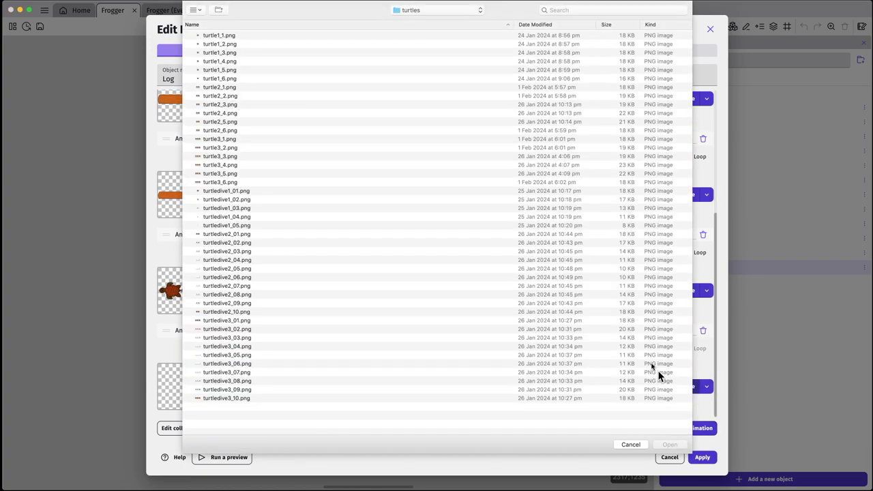
pyautogui.click(245, 236)
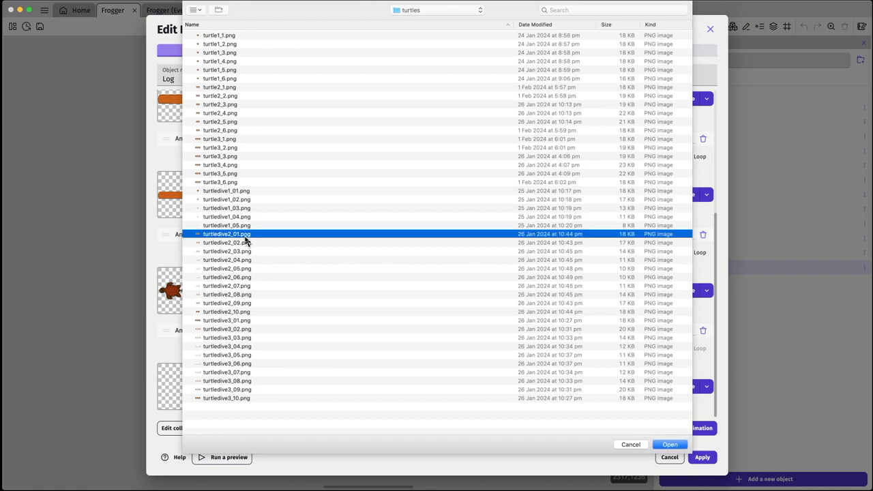
pyautogui.keyDown('shift'); pyautogui.click(248, 313); pyautogui.keyUp('shift')
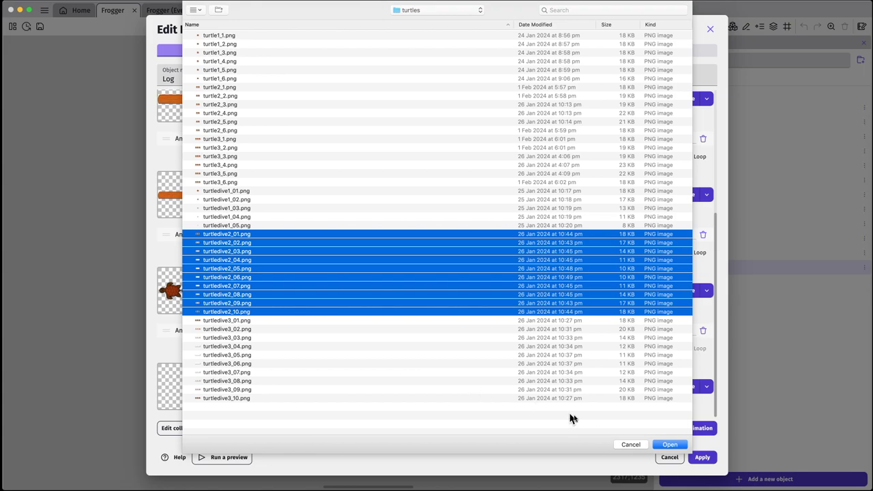
pyautogui.click(684, 446)
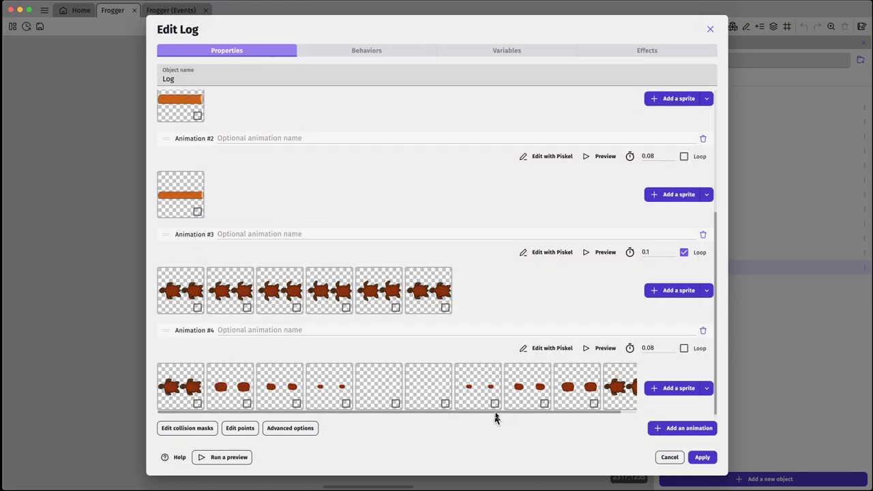
pyautogui.click(646, 349)
pyautogui.click(684, 349)
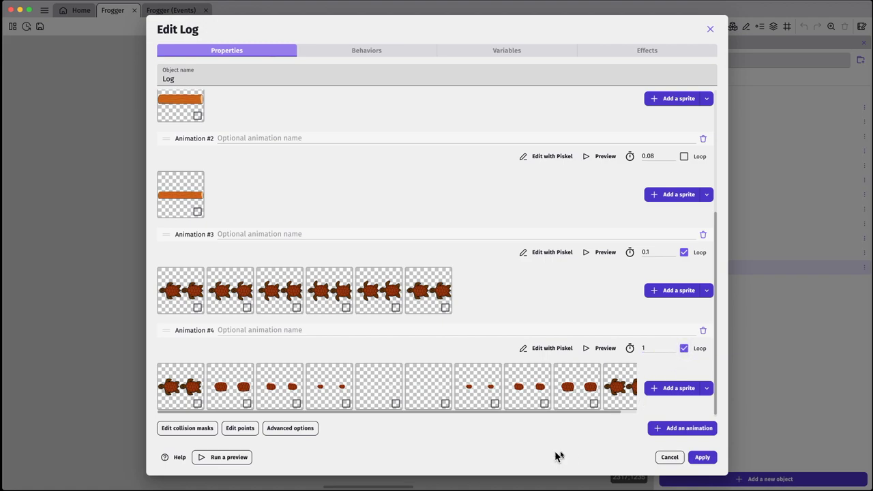
# Add Animation #5 to the Log object using turtle3_1.png through turtle3_6.png
pyautogui.click(682, 430)
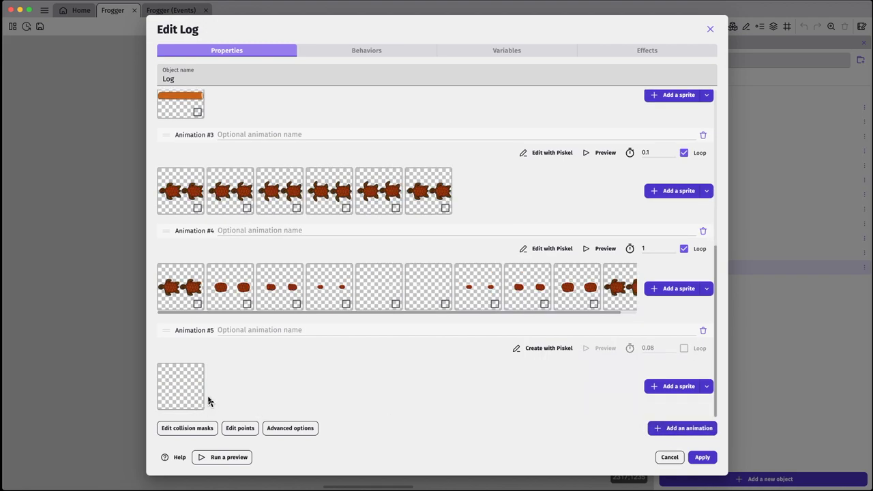
pyautogui.click(672, 386)
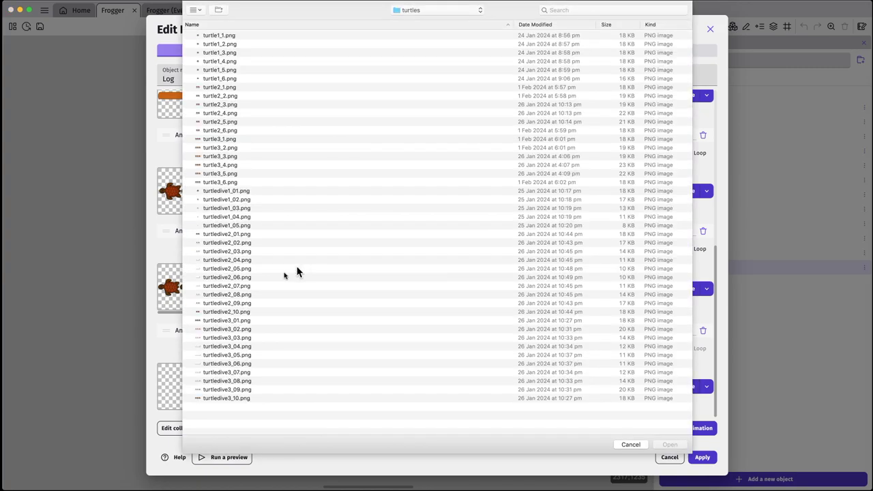
pyautogui.click(248, 322)
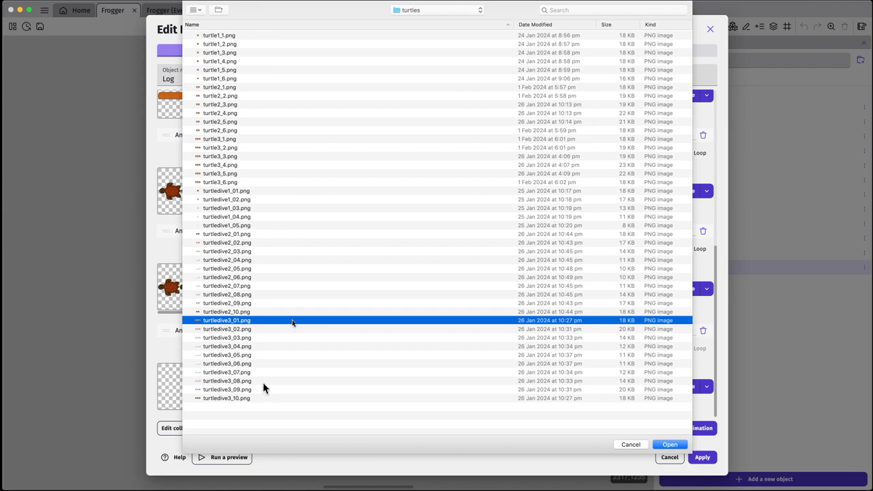
pyautogui.click(229, 140)
pyautogui.keyDown('shift'); pyautogui.click(228, 182); pyautogui.keyUp('shift')
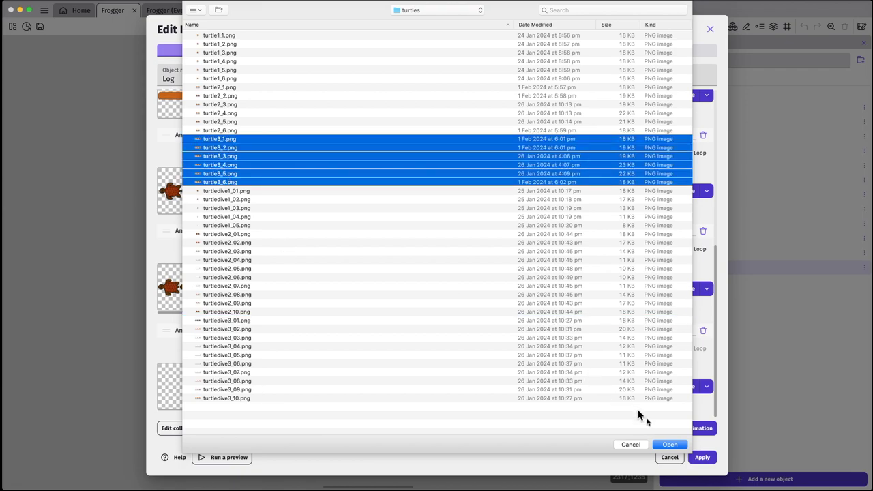
pyautogui.click(663, 445)
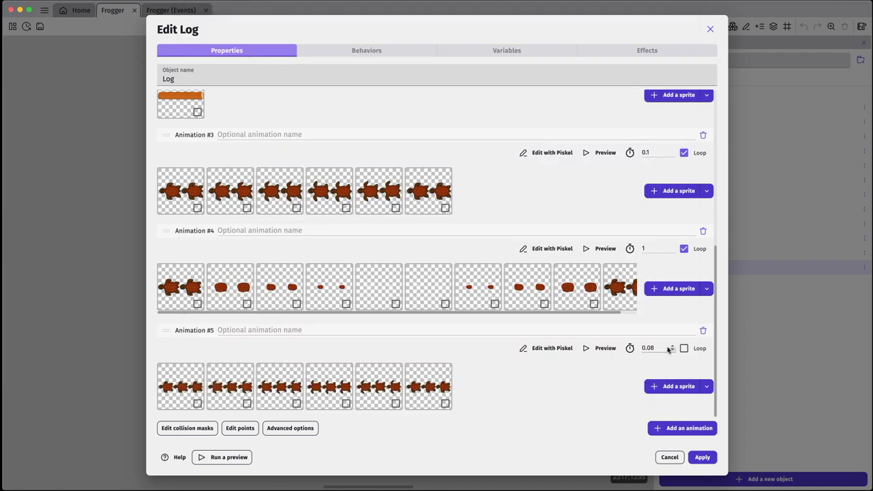
# Set the frame time of Animation #5 to 0.1 and make it loop
pyautogui.moveTo(657, 349); pyautogui.dragTo(633, 349)
pyautogui.write('.1')
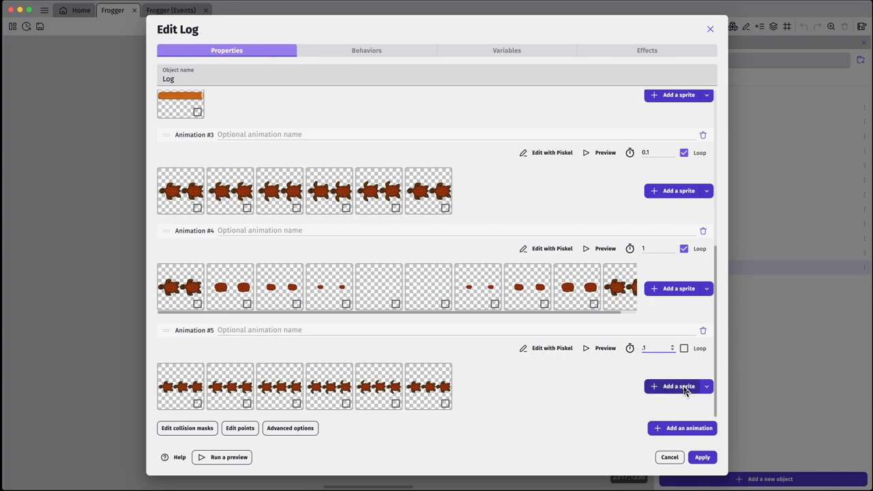
pyautogui.click(685, 349)
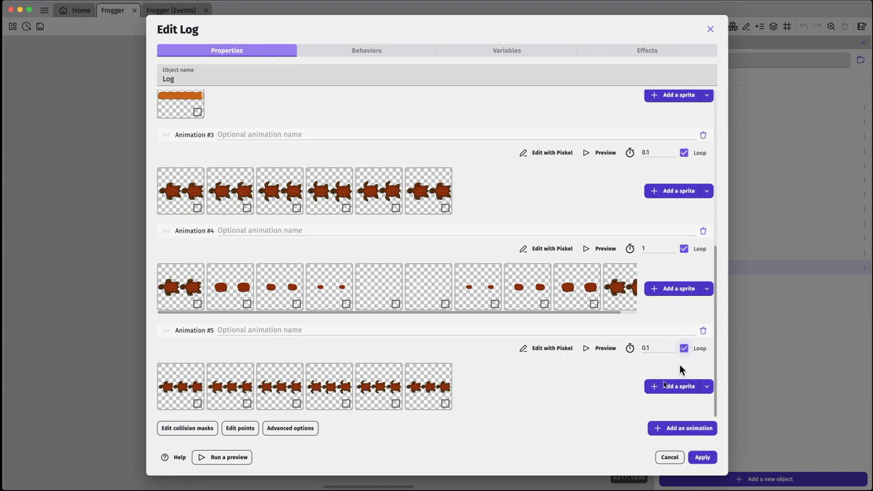
# Add Animation #6 using turtledive3_01.png through turtledive3_10.png, looping with a frame time of 1
pyautogui.click(689, 429)
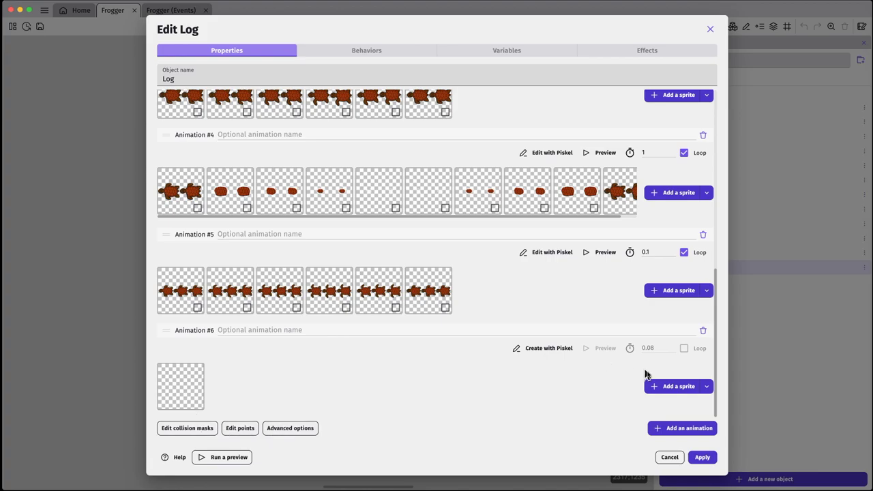
pyautogui.click(666, 387)
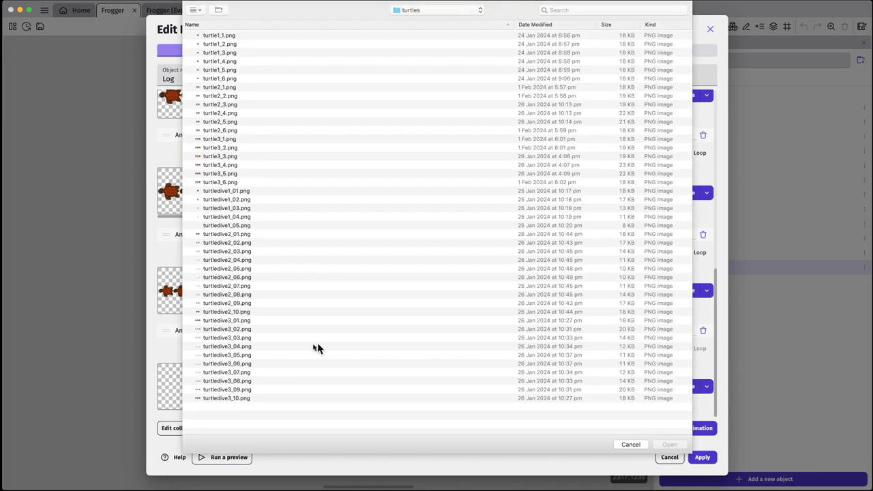
pyautogui.click(242, 325)
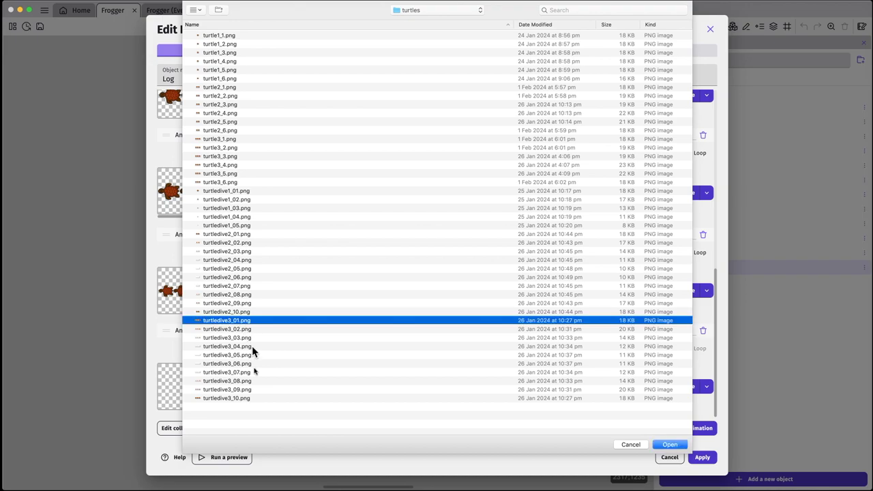
pyautogui.keyDown('shift'); pyautogui.click(247, 398); pyautogui.keyUp('shift')
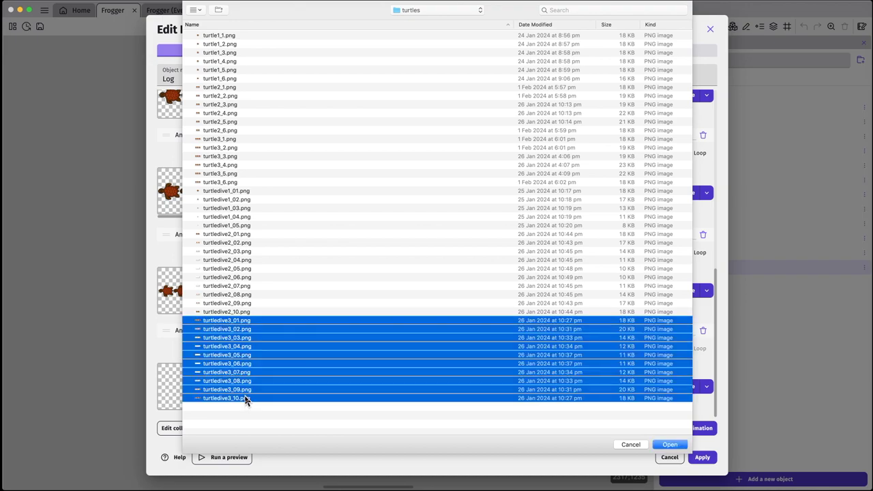
pyautogui.click(669, 445)
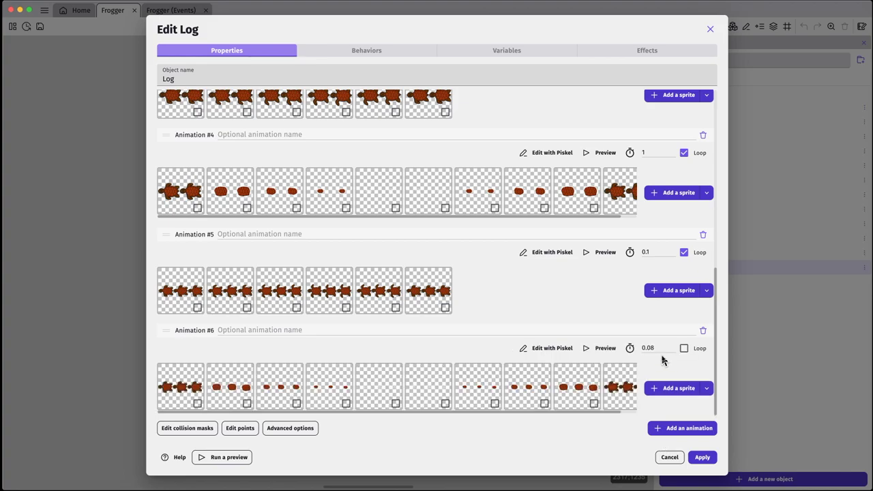
pyautogui.click(684, 348)
pyautogui.moveTo(657, 348); pyautogui.dragTo(620, 350)
pyautogui.write('1')
# Give the Log's Animation #0 a custom collision mask that is not shared with all animations
pyautogui.click(202, 431)
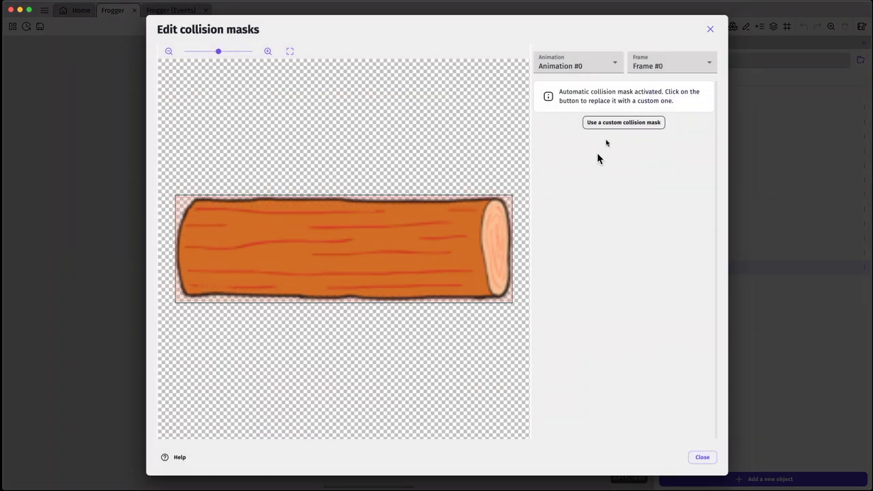
pyautogui.click(619, 124)
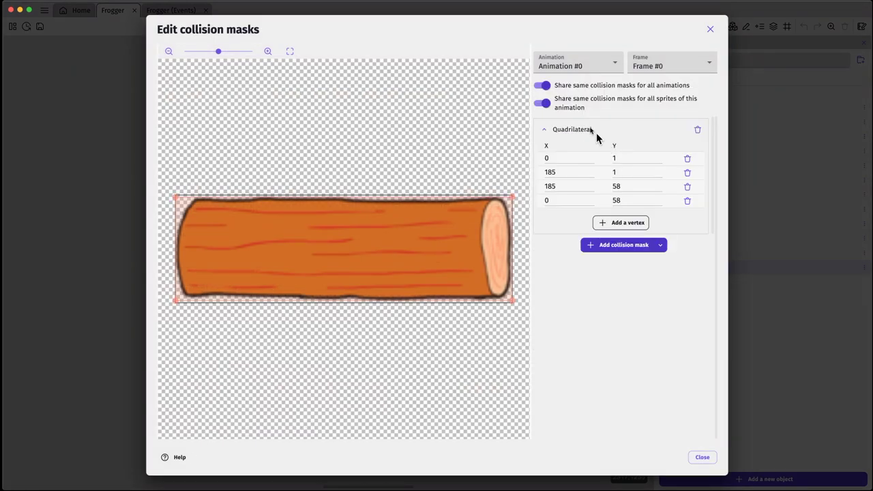
pyautogui.click(546, 86)
# Set the X coordinates of the mask's first and second vertices to 18 and 167
pyautogui.click(566, 159)
pyautogui.write('28')
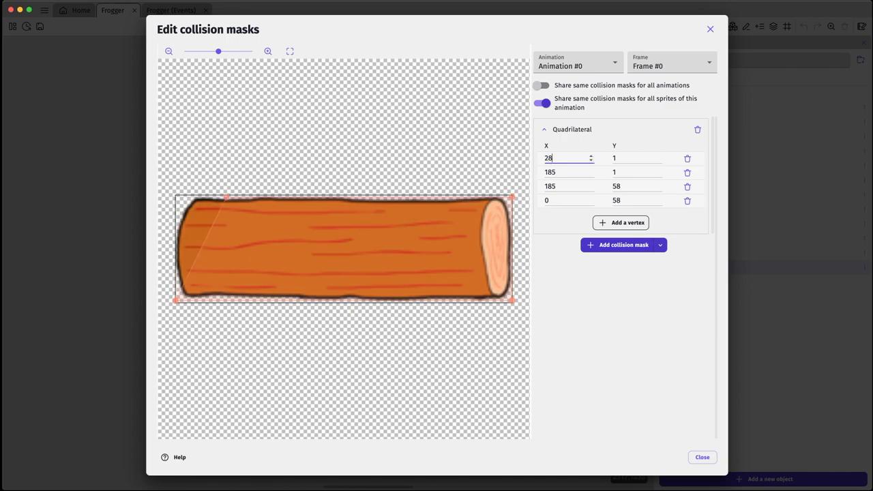
pyautogui.moveTo(556, 158); pyautogui.dragTo(537, 161)
pyautogui.write('18')
pyautogui.moveTo(550, 171); pyautogui.dragTo(526, 177)
pyautogui.write('1')
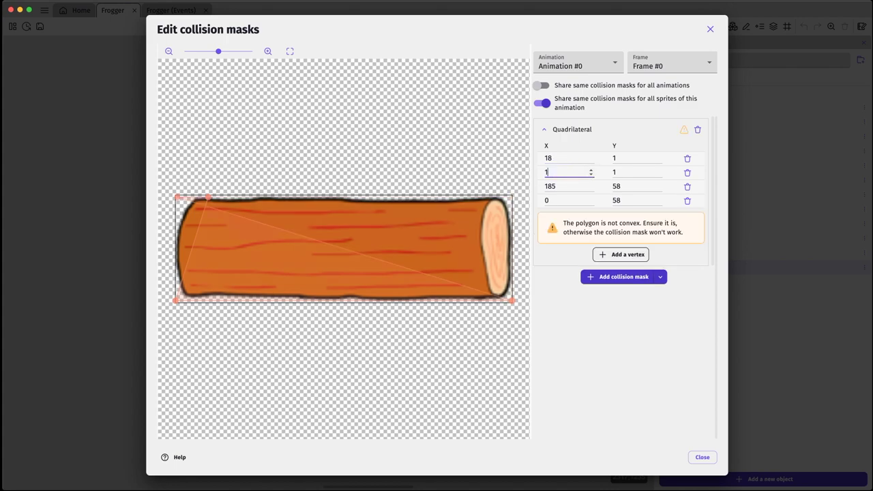
pyautogui.write('67')
# Set the X coordinates of the mask's third and fourth vertices to 167 and 18
pyautogui.click(551, 186)
pyautogui.doubleClick(550, 186)
pyautogui.write('167')
pyautogui.click(559, 199)
pyautogui.doubleClick(548, 200)
pyautogui.write('18')
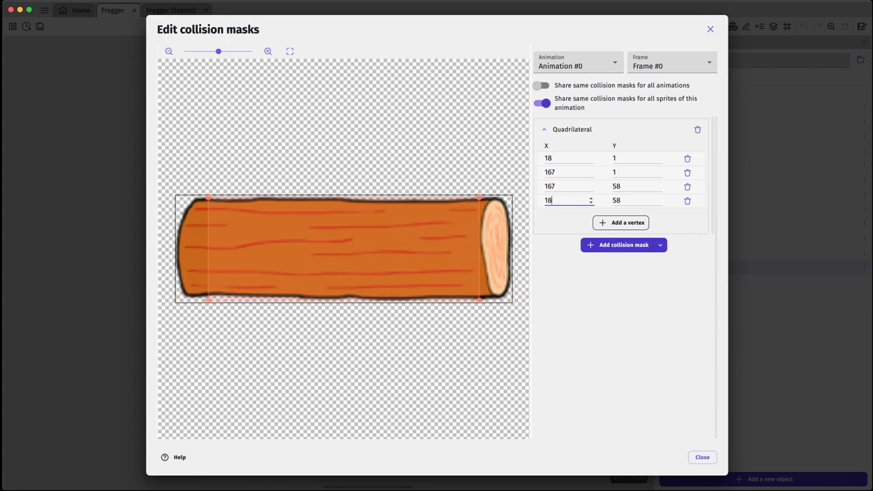
pyautogui.click(601, 329)
# In Animation #1's collision mask, set the first vertex's X to 18 and the first two vertices' Y to 0
pyautogui.click(616, 66)
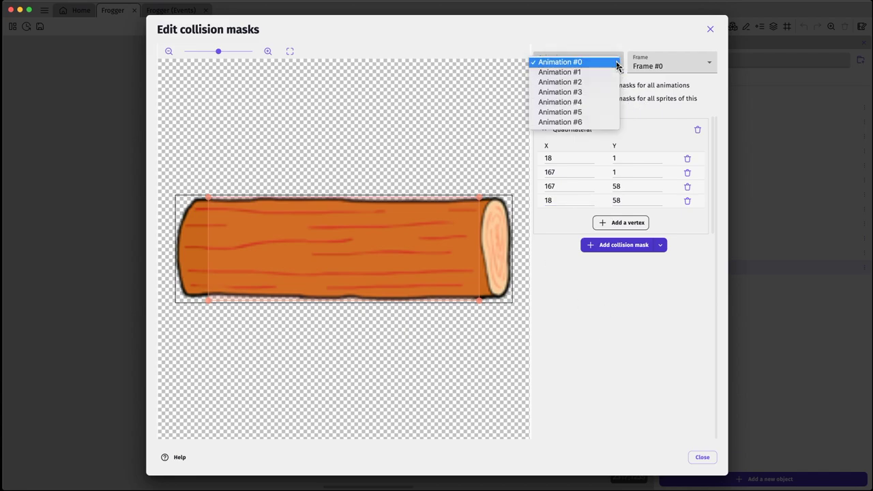
pyautogui.click(614, 73)
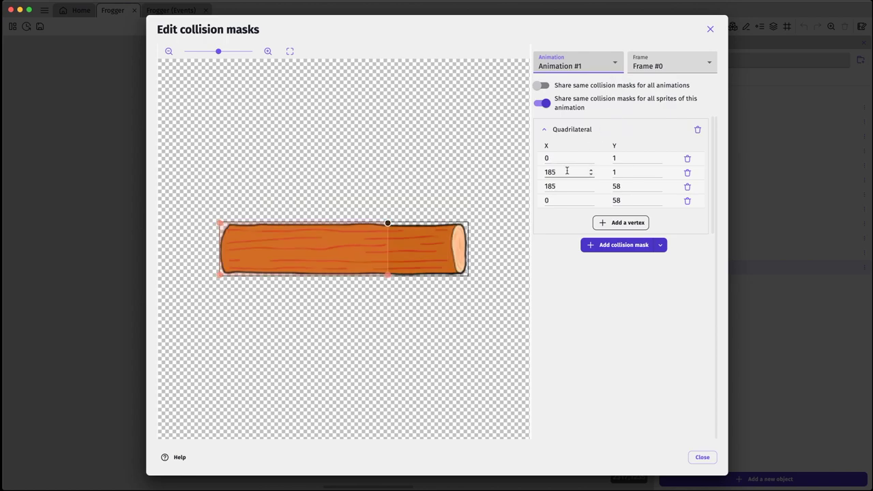
pyautogui.moveTo(559, 174); pyautogui.dragTo(533, 160)
pyautogui.write('18')
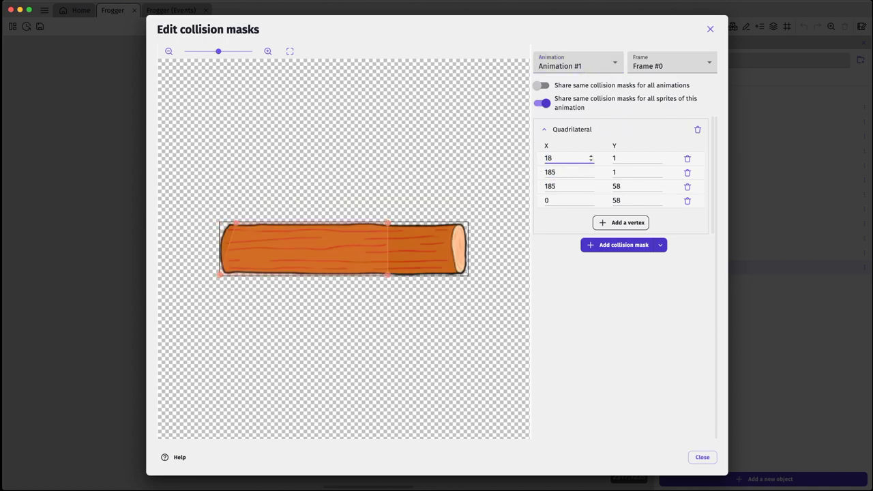
pyautogui.moveTo(616, 158); pyautogui.dragTo(605, 176)
pyautogui.write('00')
# Set the X coordinates of the second and third vertices of Animation #1's mask to 255
pyautogui.click(575, 171)
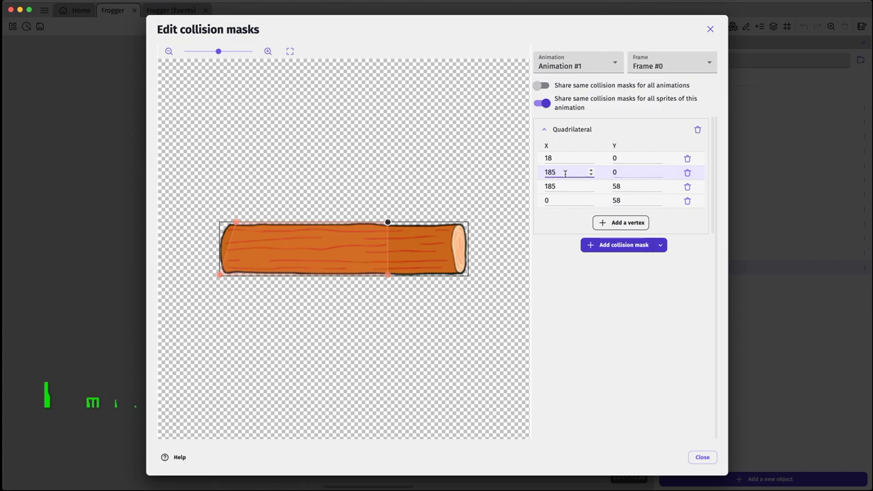
pyautogui.moveTo(563, 171); pyautogui.dragTo(536, 172)
pyautogui.write('2')
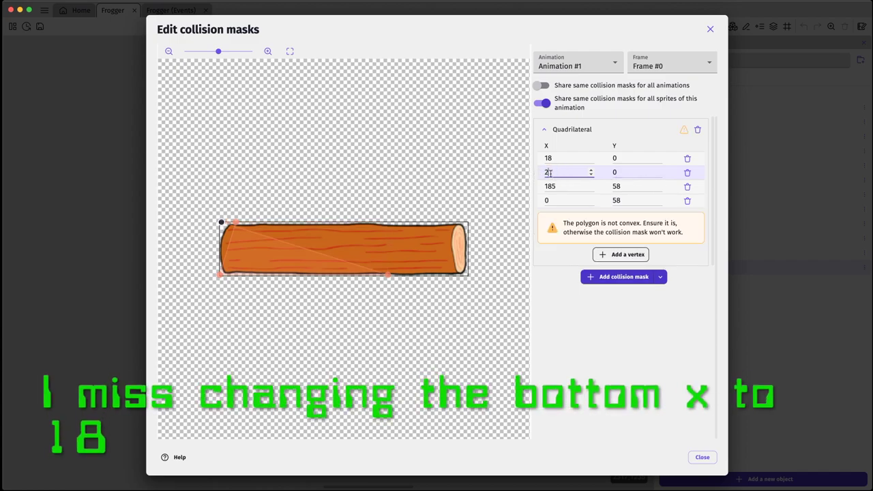
pyautogui.write('55')
pyautogui.moveTo(569, 185); pyautogui.dragTo(542, 185)
pyautogui.write('255')
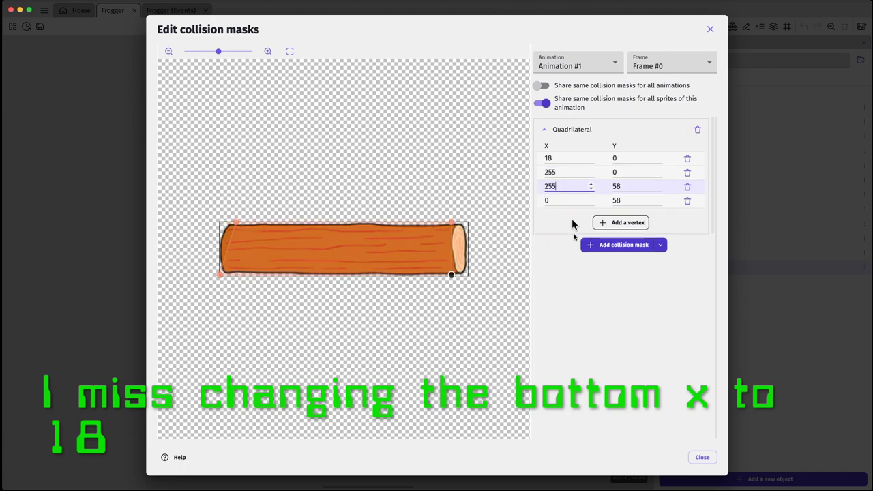
# In Animation #2's collision mask, set the first vertex's X to 18 and the second and third vertices' X to 335
pyautogui.click(611, 62)
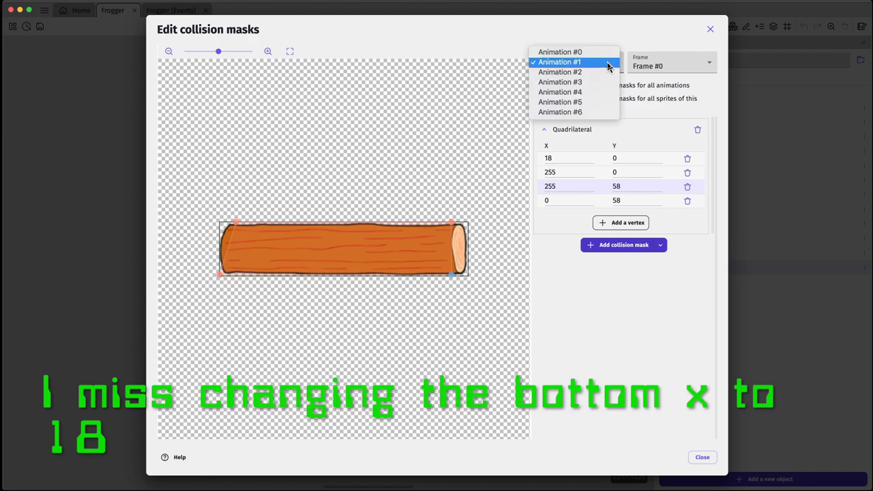
pyautogui.click(605, 73)
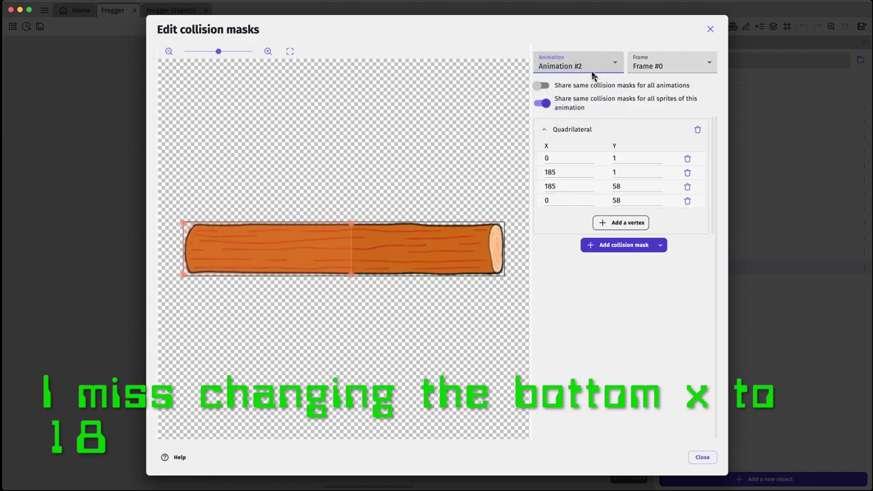
pyautogui.doubleClick(545, 159)
pyautogui.write('1')
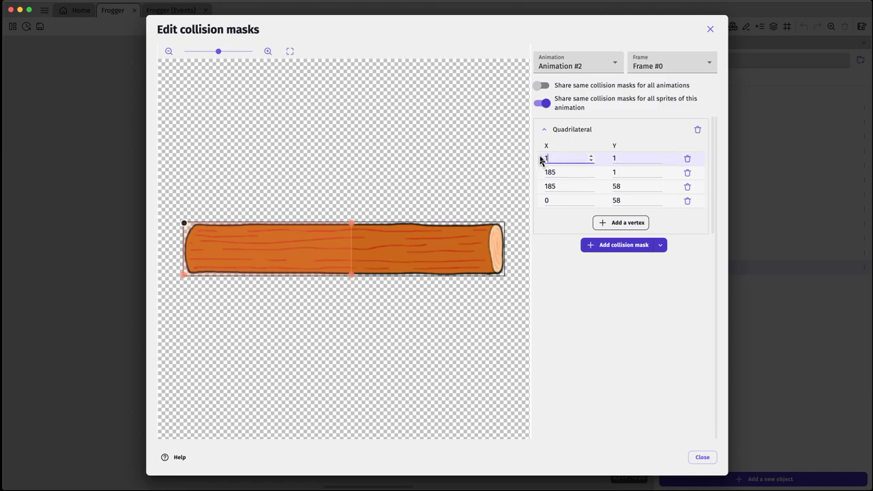
pyautogui.write('8')
pyautogui.doubleClick(550, 172)
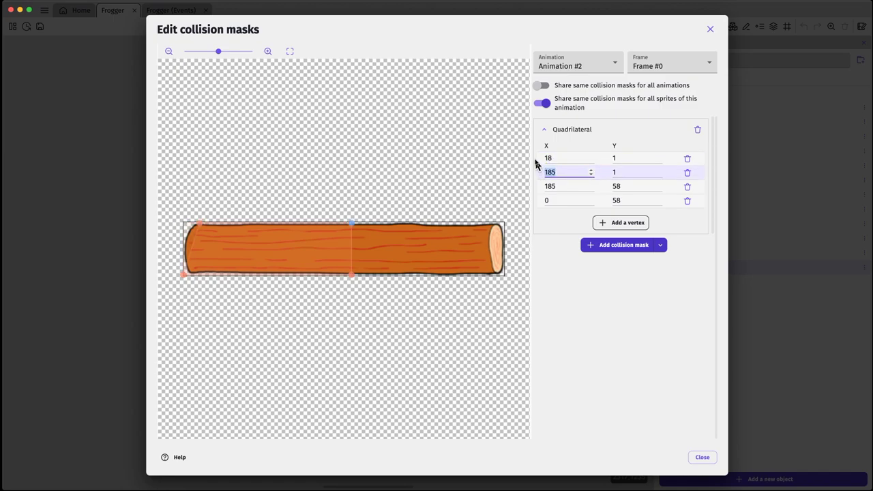
pyautogui.write('335')
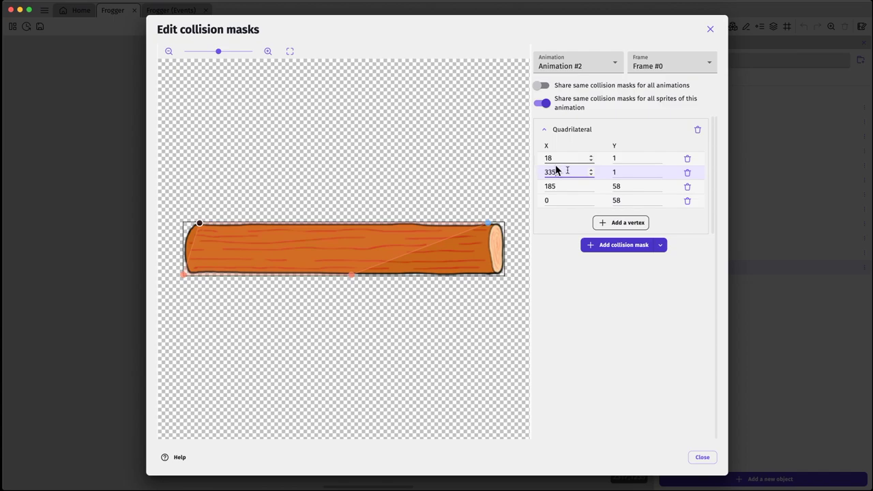
pyautogui.doubleClick(579, 187)
pyautogui.write('335')
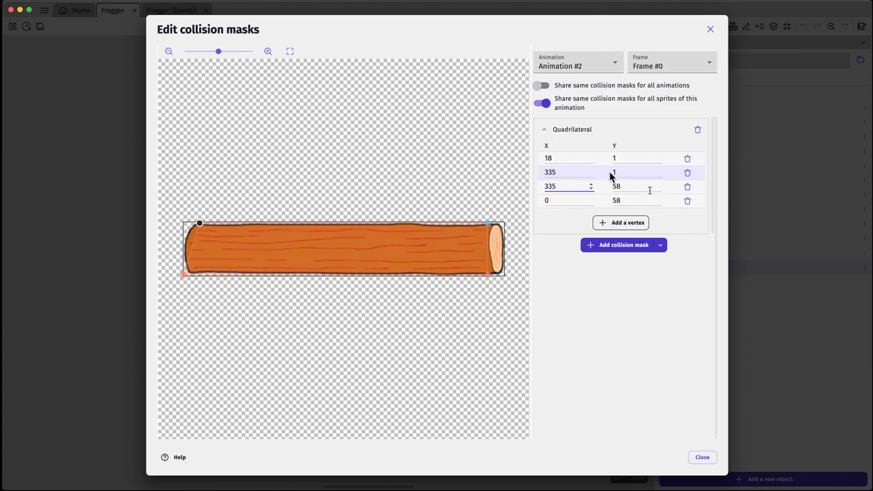
# In Animation #3's collision mask, set the X coordinates of the first and fourth vertices to 18
pyautogui.click(606, 66)
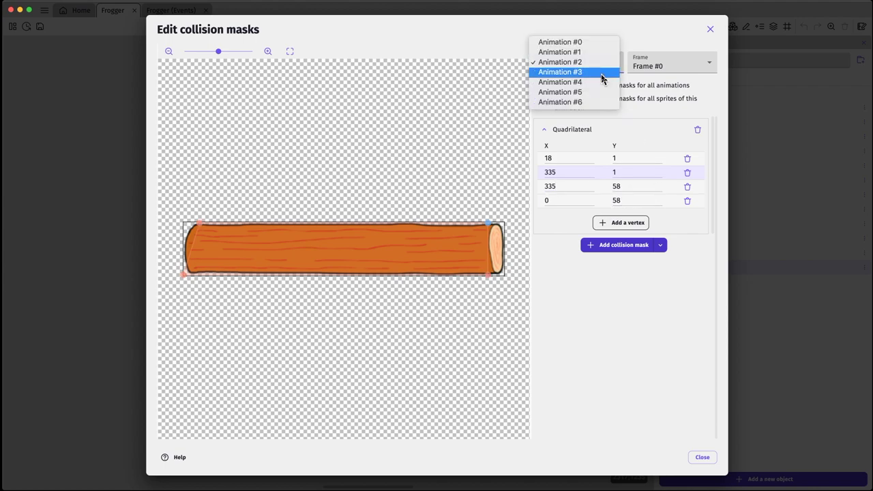
pyautogui.click(603, 79)
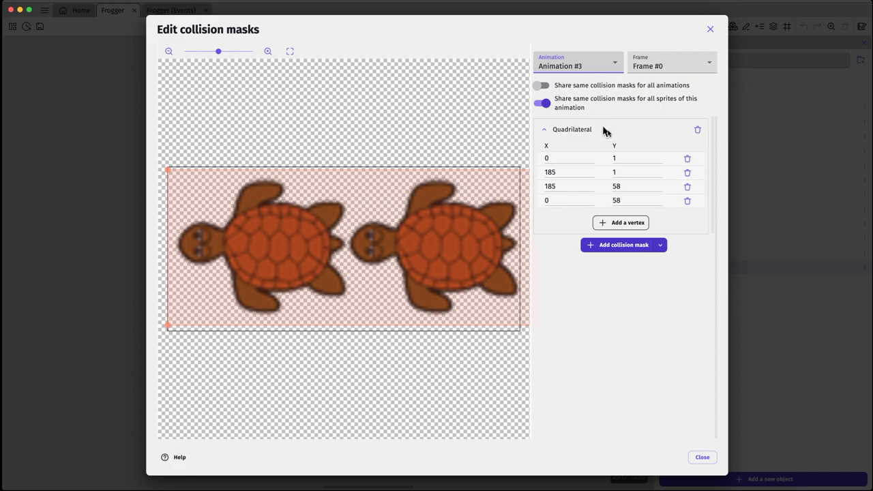
pyautogui.moveTo(554, 158); pyautogui.dragTo(529, 157)
pyautogui.write('1')
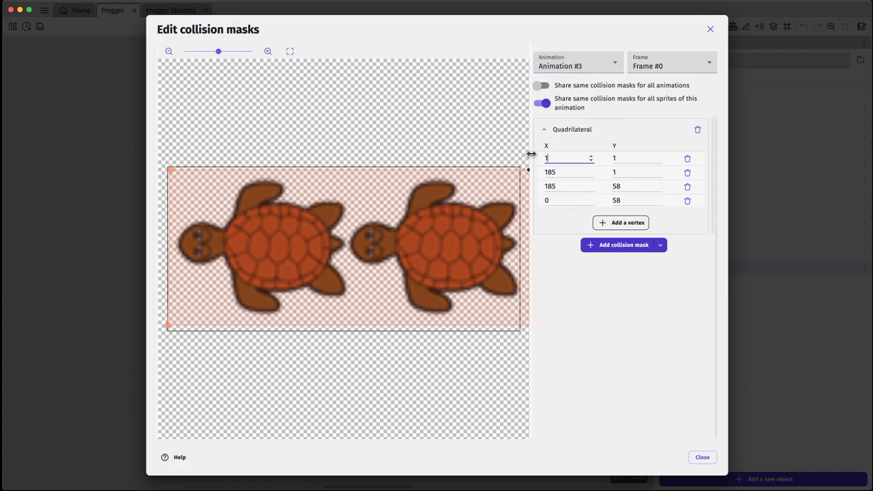
pyautogui.write('8')
pyautogui.click(547, 200)
pyautogui.write('18')
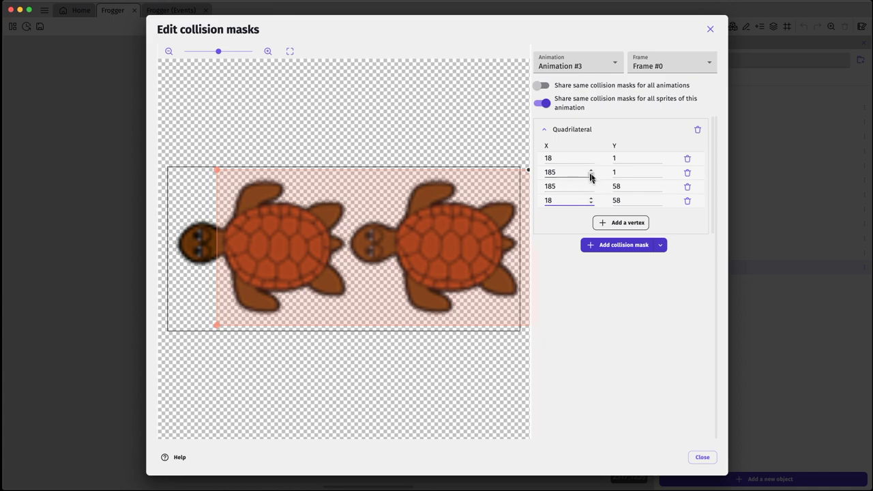
# Set the X coordinates of the second and third vertices of Animation #3's mask to 122 and check it on Frames #1 and #2
pyautogui.moveTo(564, 174); pyautogui.dragTo(546, 186)
pyautogui.write('122')
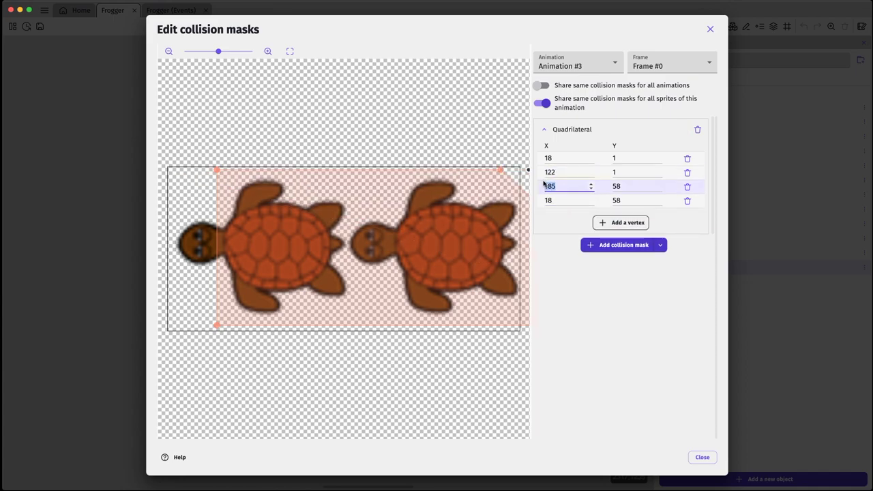
pyautogui.press('BackSpace')
pyautogui.write('122')
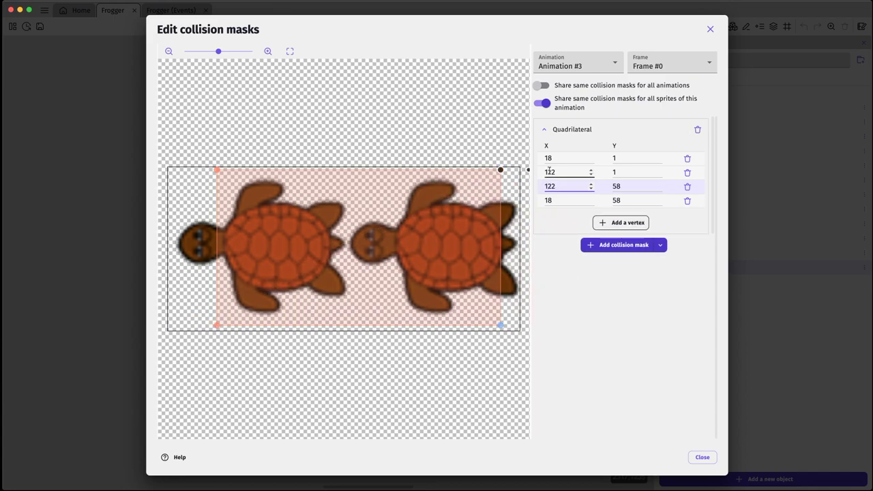
pyautogui.click(655, 71)
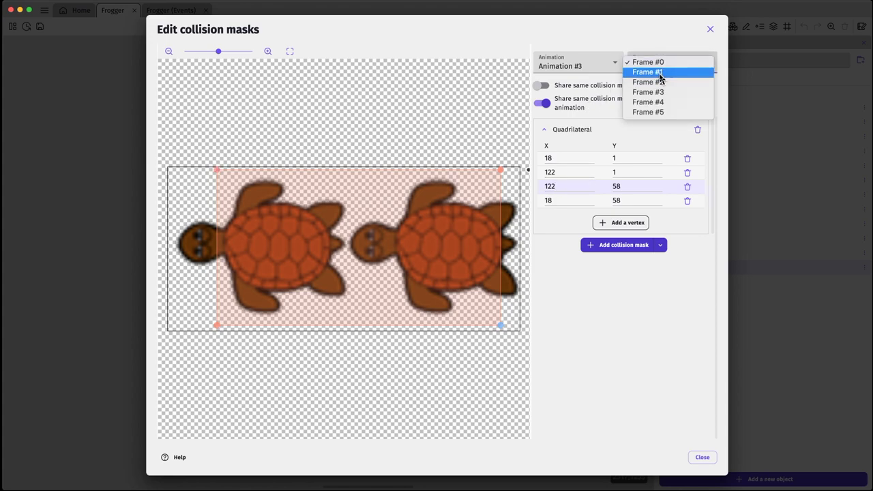
pyautogui.click(660, 74)
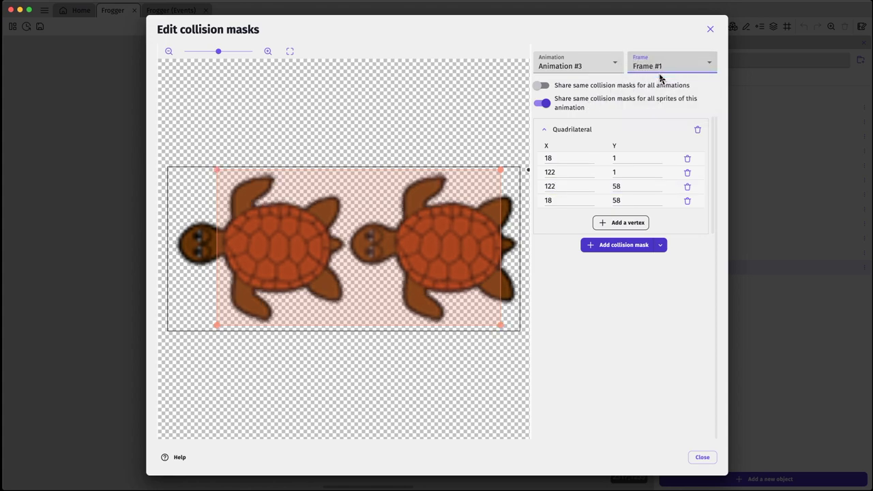
pyautogui.click(665, 64)
pyautogui.click(667, 74)
# In Animation #4's collision mask, set the X coordinates of the four vertices to 18, 122, 122 and 18 in order
pyautogui.click(615, 67)
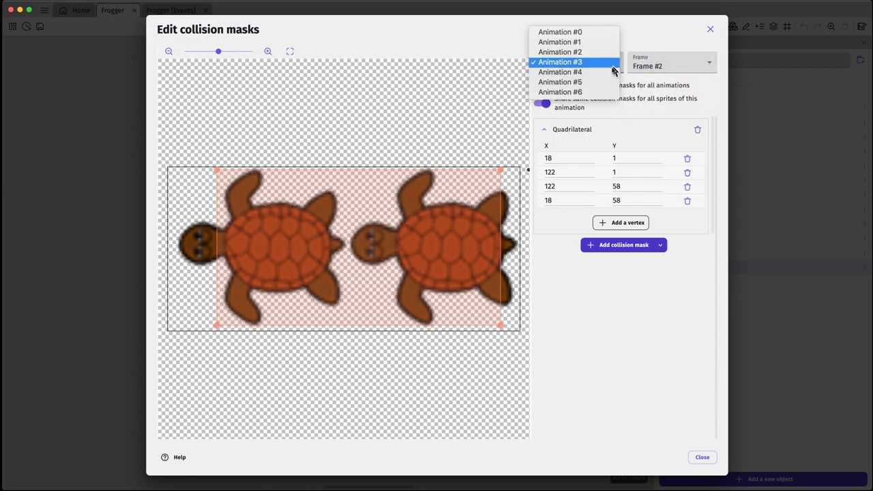
pyautogui.click(613, 72)
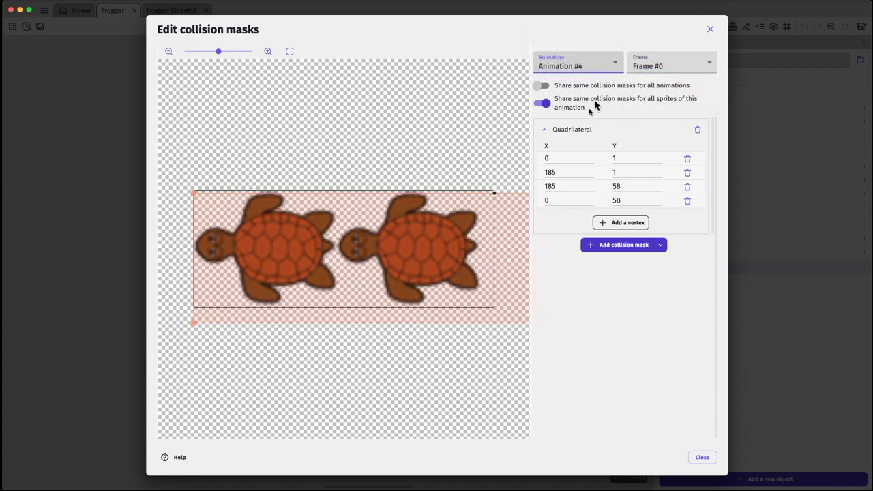
pyautogui.doubleClick(548, 158)
pyautogui.write('18')
pyautogui.moveTo(558, 168); pyautogui.dragTo(537, 176)
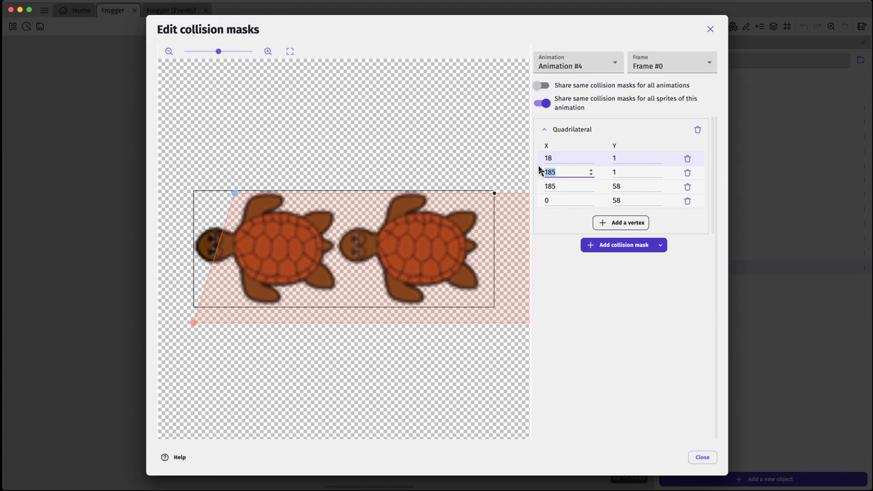
pyautogui.write('122')
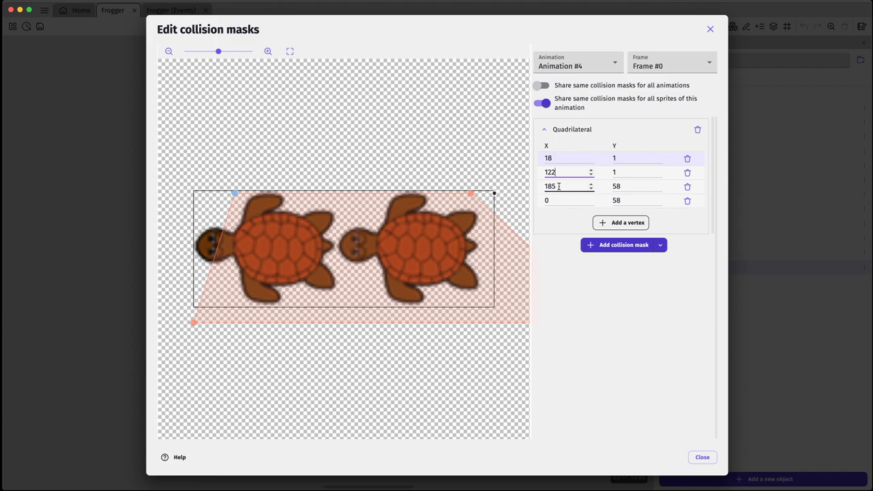
pyautogui.moveTo(559, 186); pyautogui.dragTo(545, 186)
pyautogui.write('122')
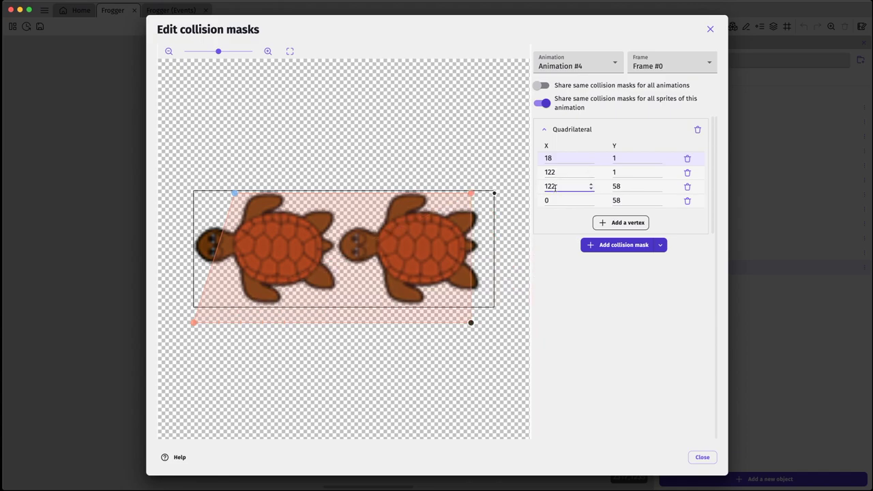
pyautogui.moveTo(551, 199); pyautogui.dragTo(538, 200)
pyautogui.write('18')
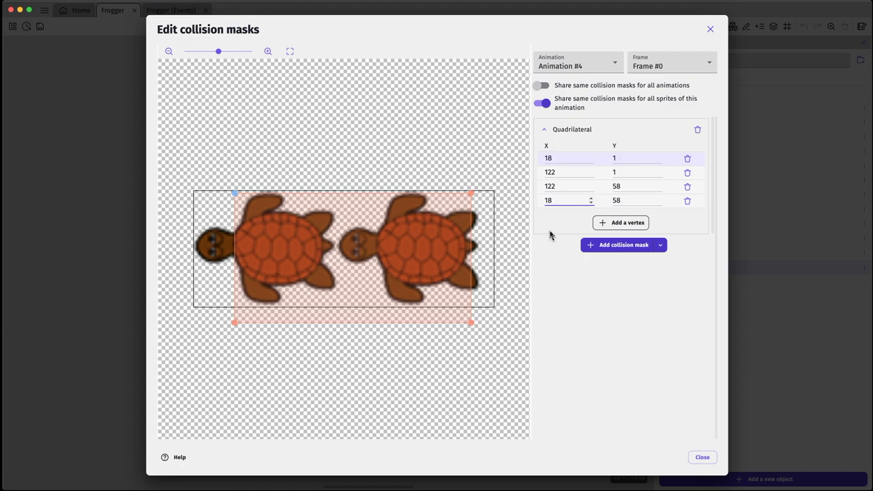
# Step through Animation #4 to Frame #4 and stop sharing the same collision masks for all sprites of this animation
pyautogui.click(652, 66)
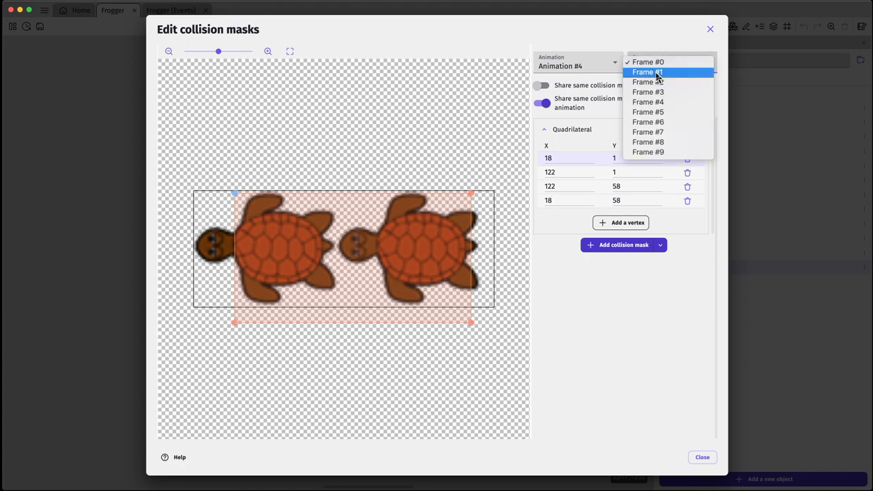
pyautogui.click(657, 72)
pyautogui.click(662, 74)
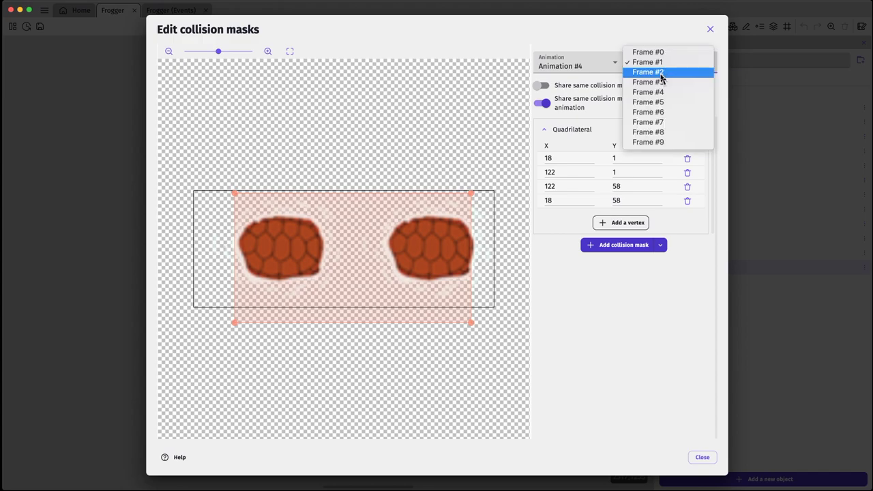
pyautogui.click(661, 73)
pyautogui.click(667, 69)
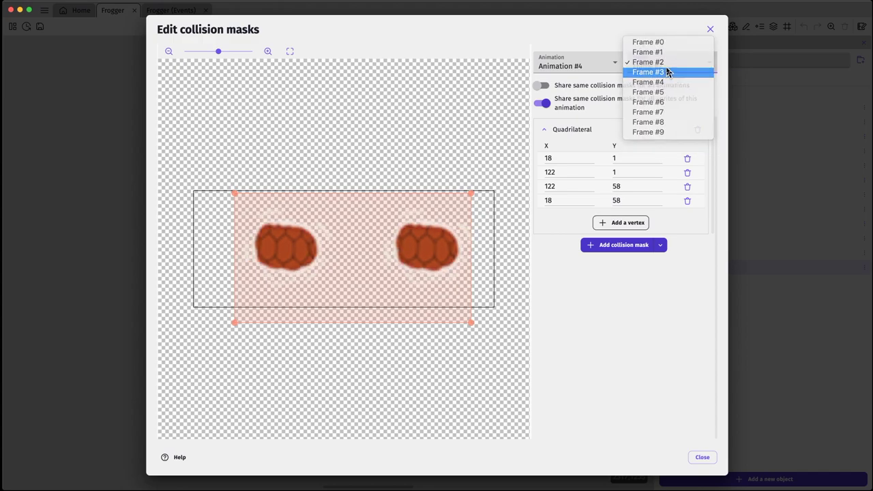
pyautogui.click(667, 71)
pyautogui.click(667, 70)
pyautogui.click(667, 72)
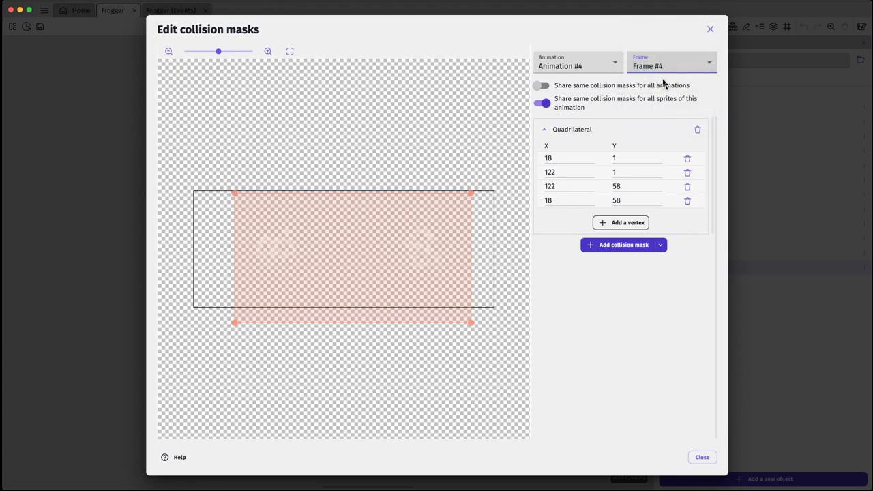
pyautogui.click(543, 104)
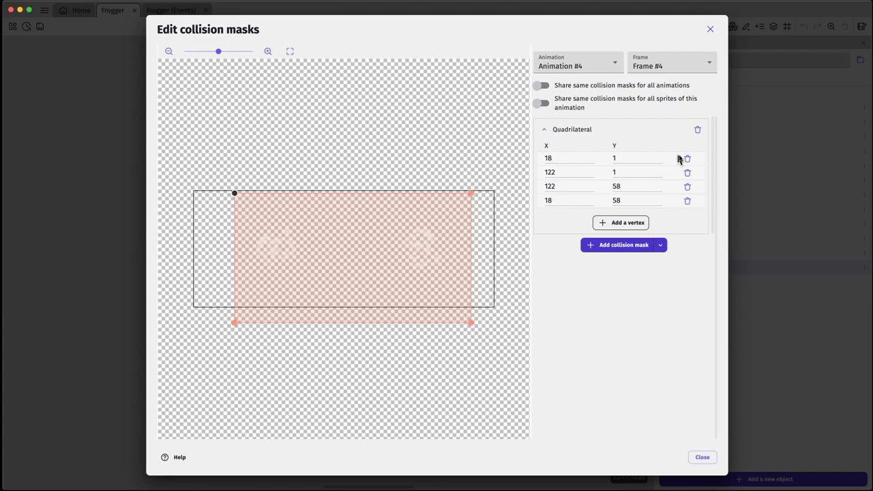
# Delete the first vertex of Frame #4's mask and set the X coordinates of the remaining three vertices to 0
pyautogui.click(687, 158)
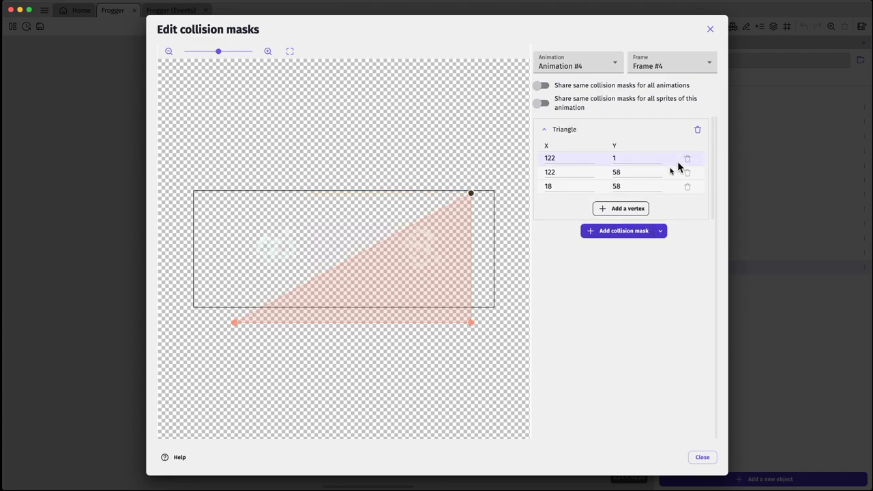
pyautogui.doubleClick(550, 158)
pyautogui.write('0')
pyautogui.doubleClick(550, 172)
pyautogui.write('0')
pyautogui.click(550, 187)
pyautogui.doubleClick(550, 187)
pyautogui.write('0')
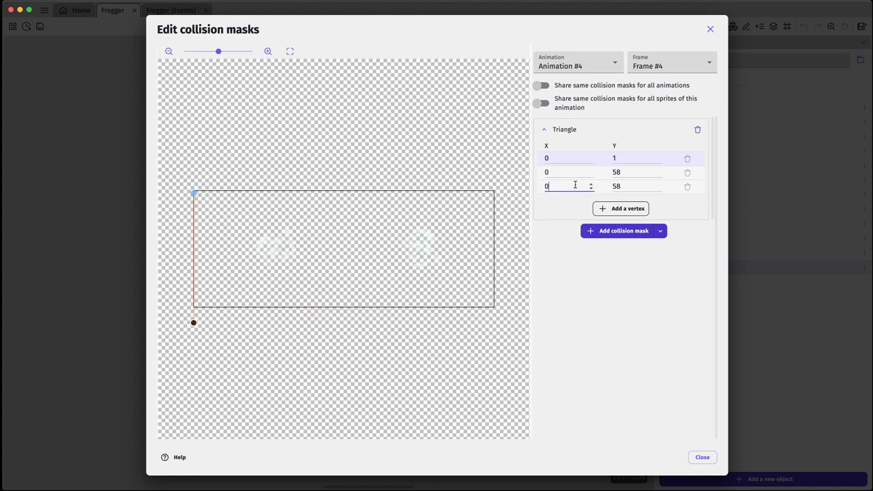
# Set the Y coordinates of all three vertices of Frame #4's mask to 0
pyautogui.doubleClick(625, 157)
pyautogui.write('0')
pyautogui.doubleClick(625, 172)
pyautogui.write('0')
pyautogui.doubleClick(626, 186)
pyautogui.write('0')
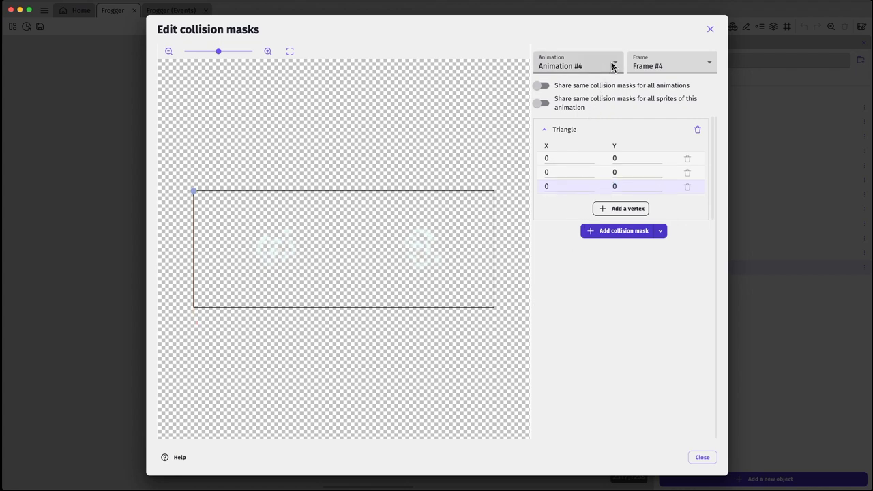
# Reduce the Frame #5 collision mask of Animation #4 to three vertices and set all their X and Y coordinates to 0
pyautogui.click(656, 68)
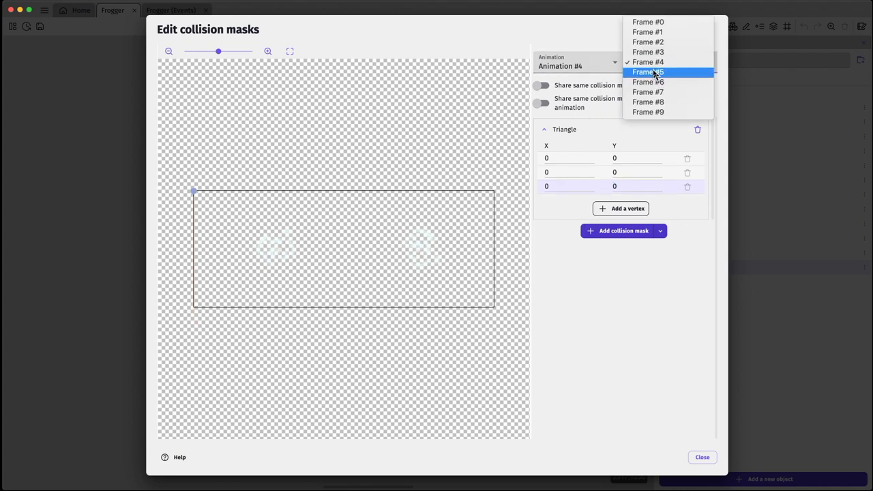
pyautogui.click(655, 72)
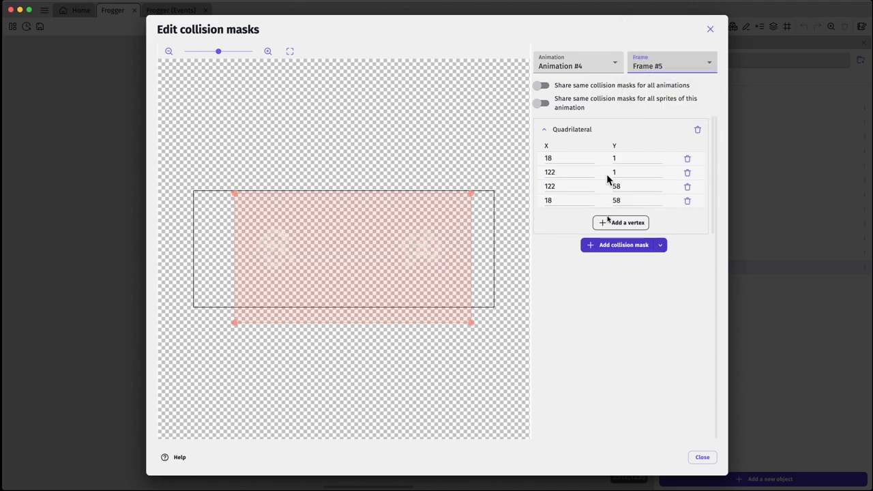
pyautogui.moveTo(566, 157); pyautogui.dragTo(534, 162)
pyautogui.click(687, 159)
pyautogui.write('0')
pyautogui.moveTo(573, 173); pyautogui.dragTo(627, 185)
pyautogui.write('0000')
# Check Frame #6's collision mask, then close the mask editor and review the sprite frames of the Log's turtle animations
pyautogui.click(669, 78)
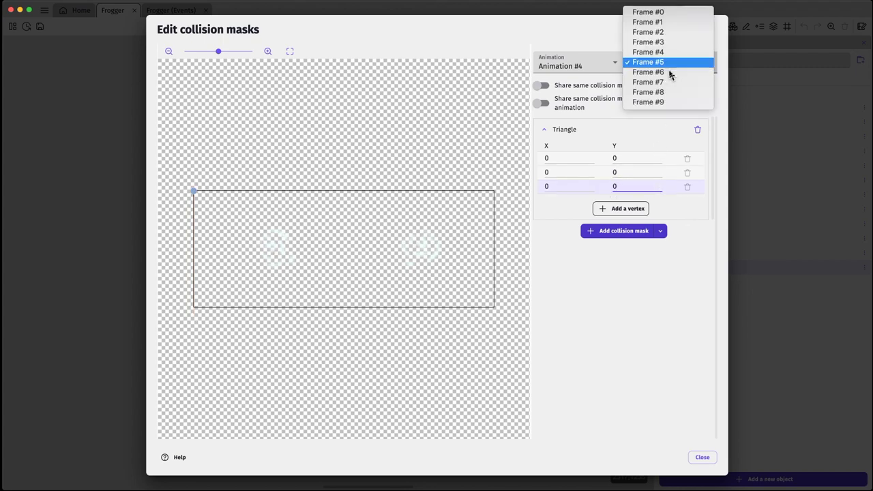
pyautogui.press('Escape')
pyautogui.press('Down')
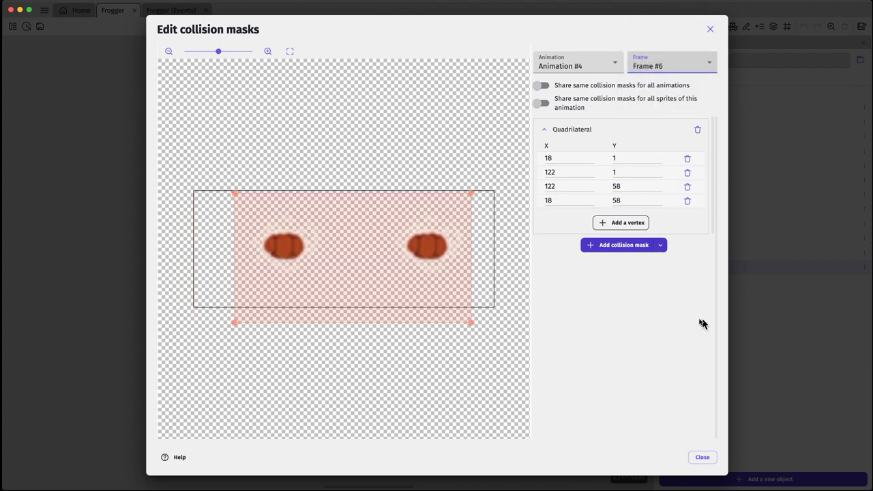
pyautogui.click(700, 458)
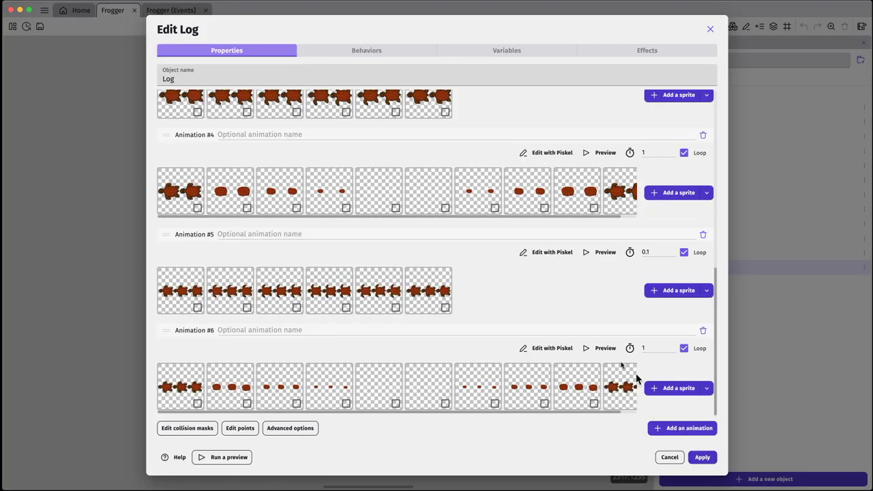
pyautogui.scroll(-1, 607, 348)
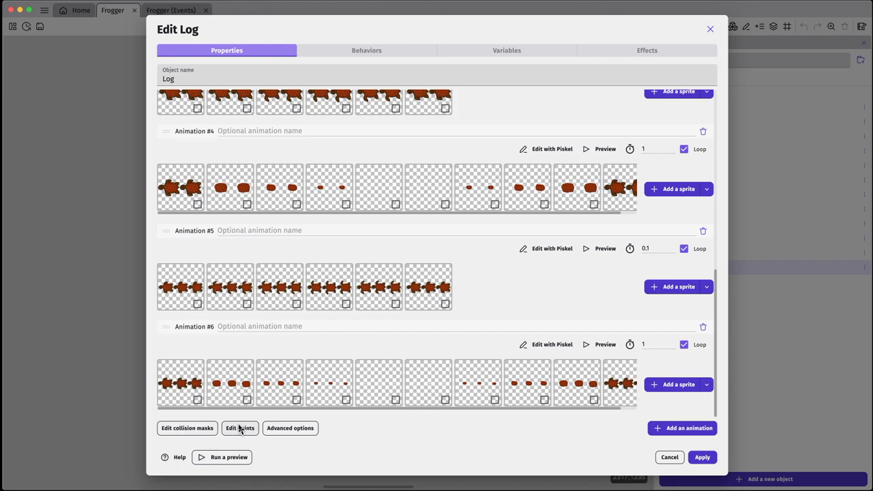
# Reopen the Log's collision masks and display the mask of Animation #4
pyautogui.click(207, 430)
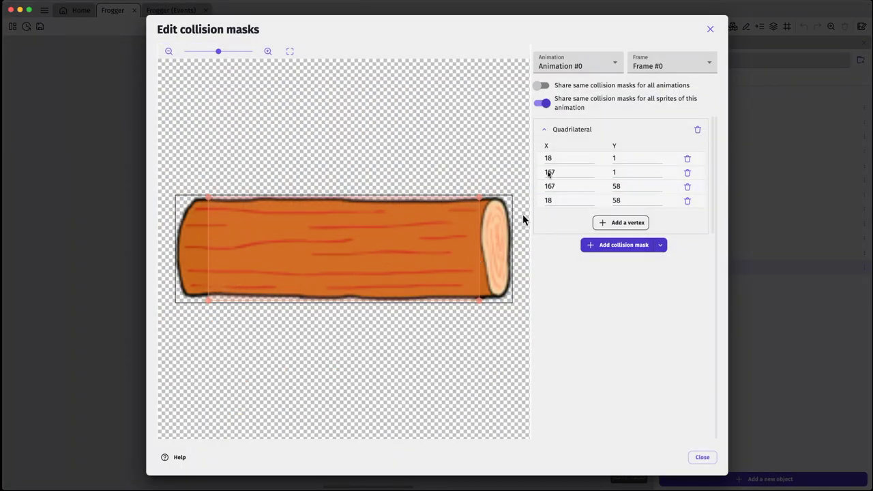
pyautogui.click(593, 66)
pyautogui.click(591, 62)
pyautogui.click(604, 85)
pyautogui.click(428, 296)
pyautogui.click(606, 63)
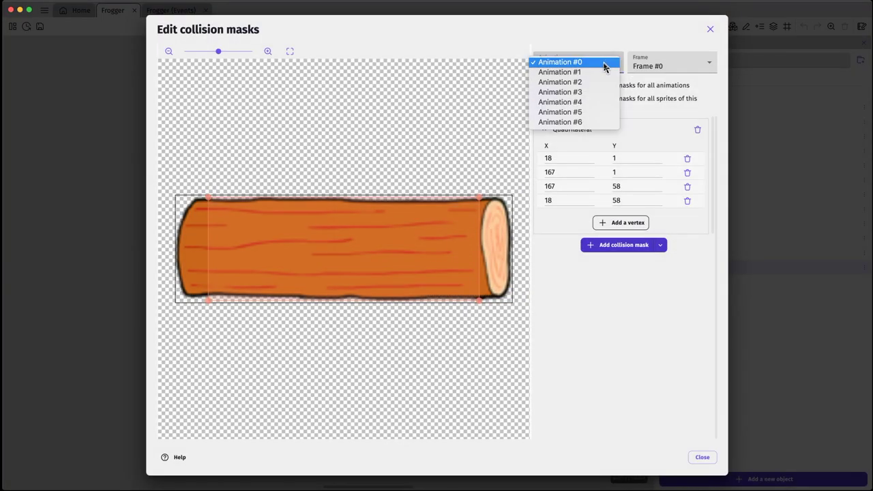
pyautogui.click(598, 104)
# In Animation #5's collision mask, set the X coordinates of the first and fourth vertices to 18
pyautogui.click(614, 69)
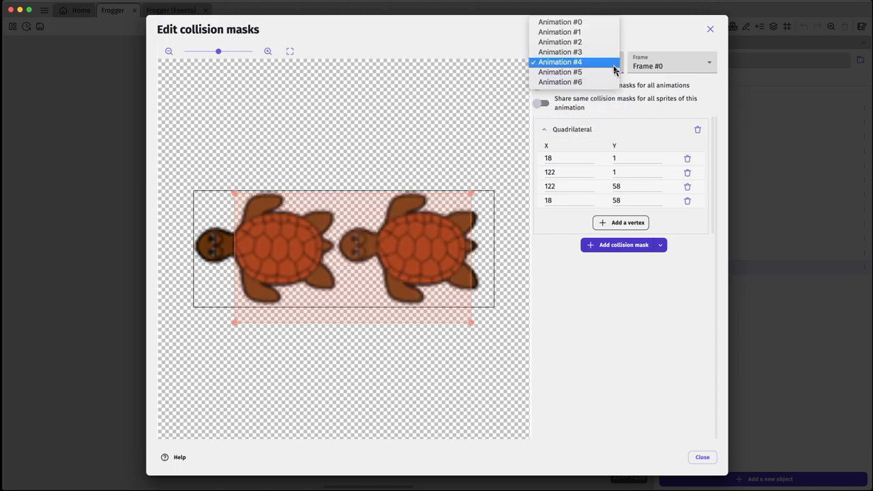
pyautogui.click(614, 72)
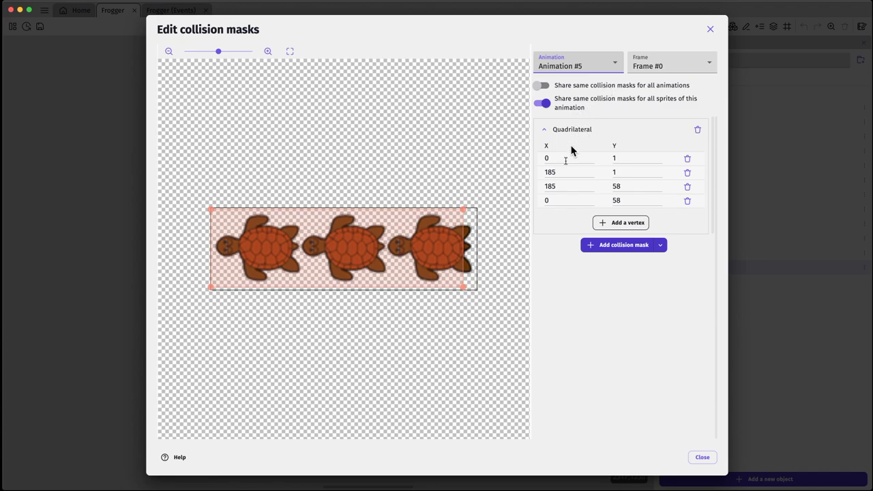
pyautogui.doubleClick(536, 159)
pyautogui.write('1')
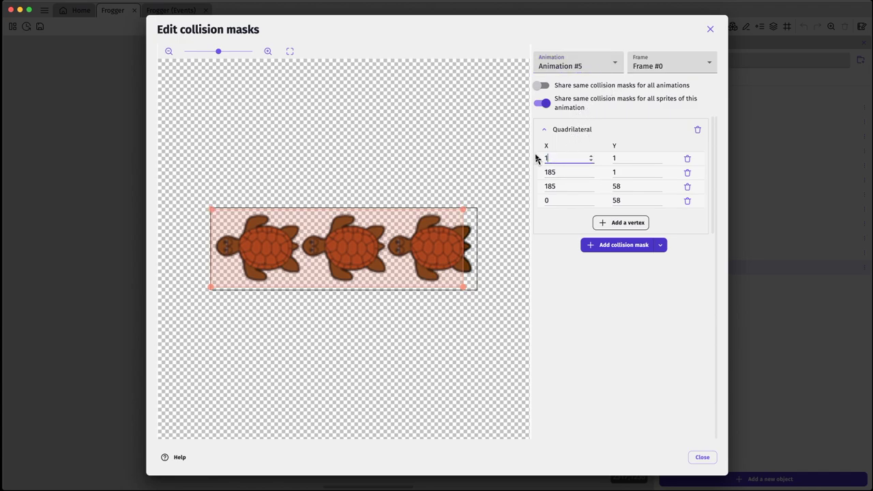
pyautogui.write('8')
pyautogui.click(541, 200)
pyautogui.doubleClick(541, 201)
pyautogui.write('18')
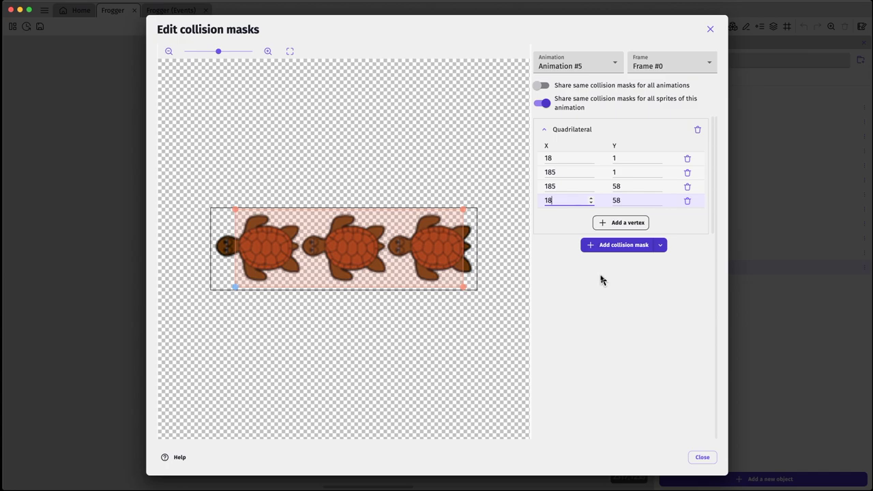
# Step through Frame #1 and Frame #2 of Animation #5 to check the shared collision mask
pyautogui.click(672, 71)
pyautogui.click(672, 71)
pyautogui.click(673, 68)
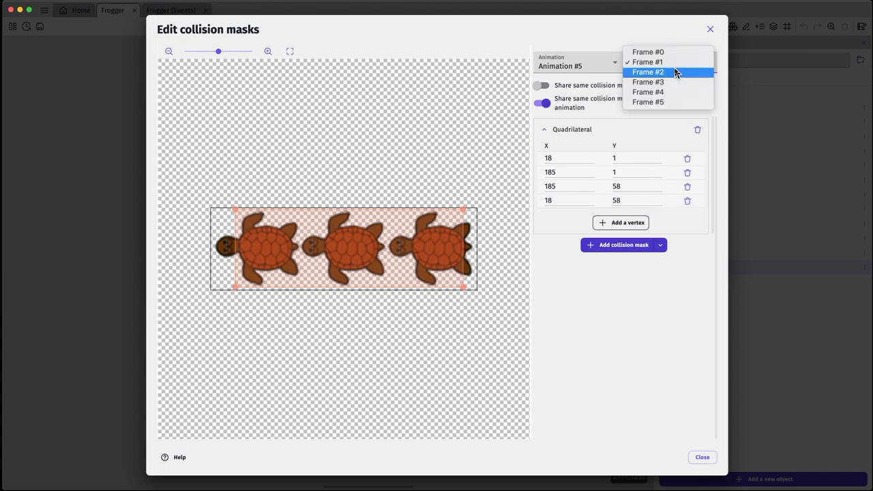
pyautogui.click(674, 75)
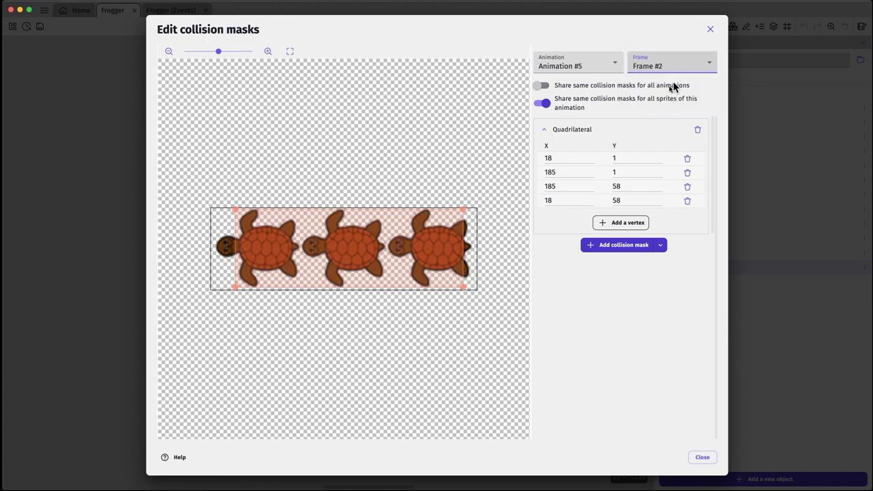
# In Animation #6's collision mask, set the X coordinates of the first and fourth vertices to 18
pyautogui.click(615, 66)
pyautogui.click(613, 72)
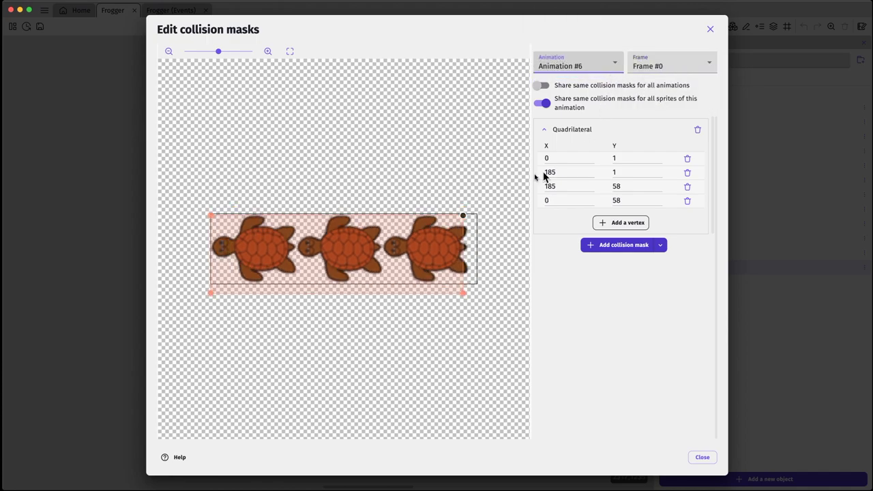
pyautogui.doubleClick(563, 159)
pyautogui.write('1')
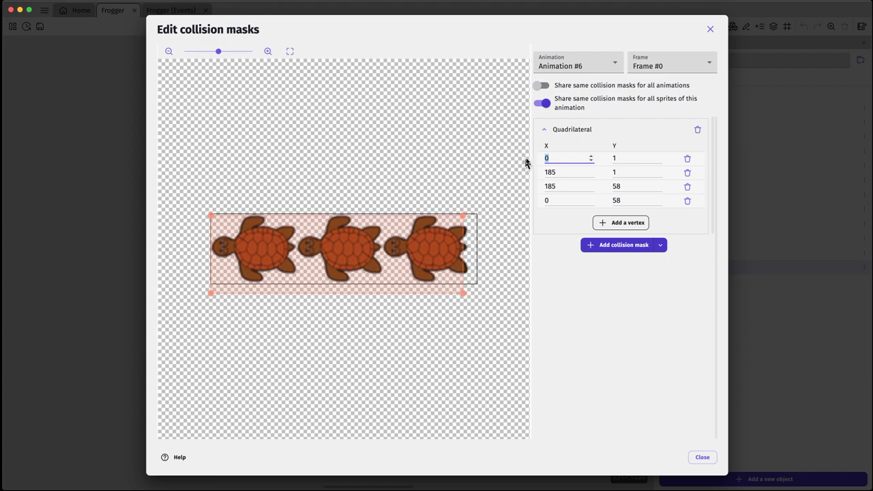
pyautogui.write('8')
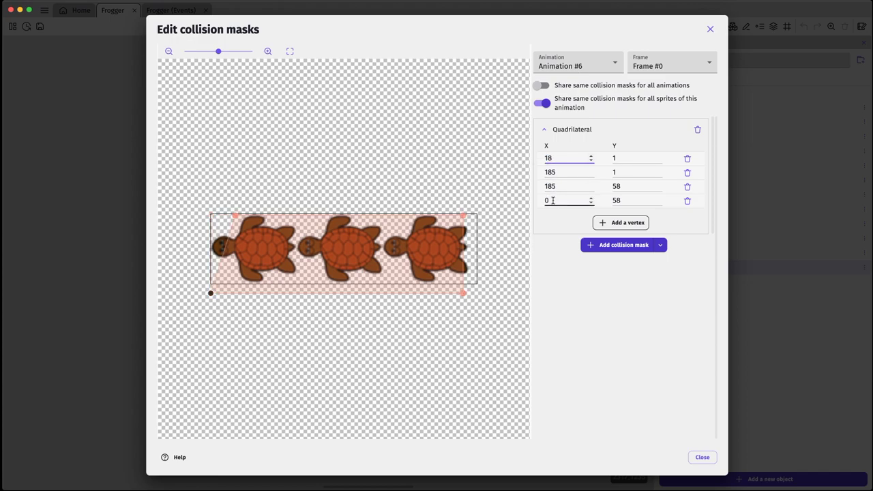
pyautogui.doubleClick(546, 200)
pyautogui.write('1')
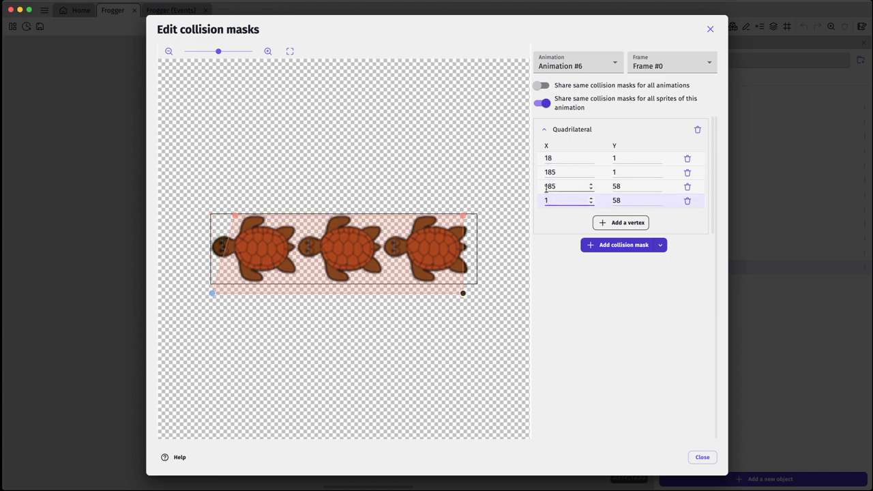
pyautogui.write('8')
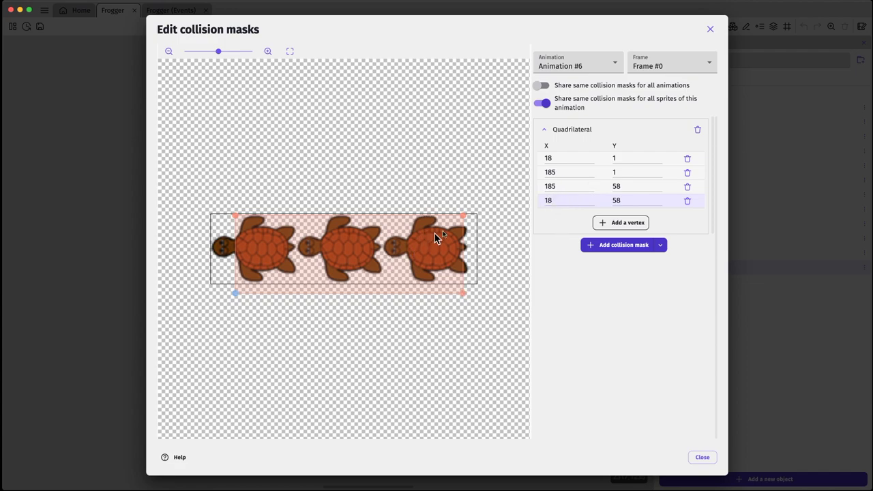
# Set the Y coordinate of the two lower vertices in Animation #6's collision mask to 49
pyautogui.doubleClick(617, 187)
pyautogui.write('4')
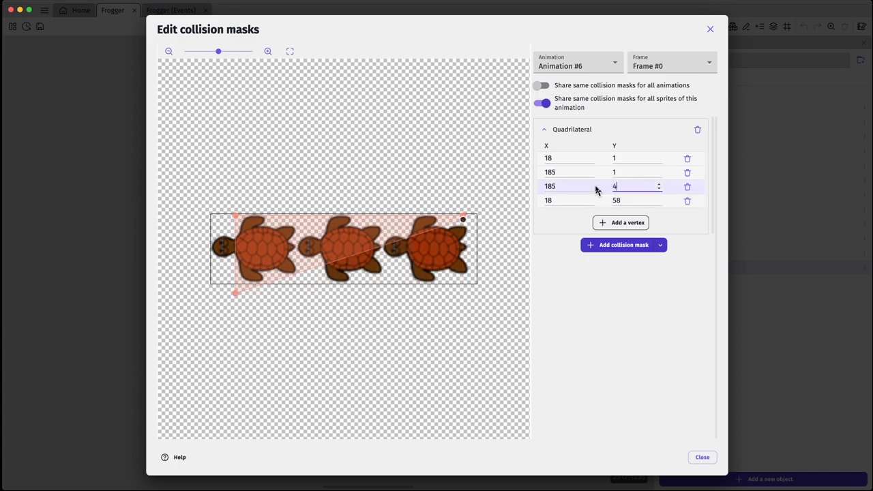
pyautogui.write('9')
pyautogui.doubleClick(607, 206)
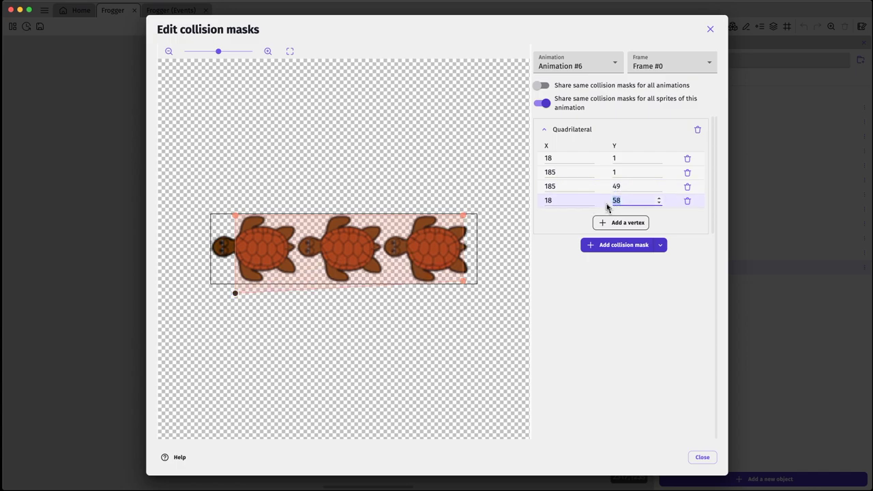
pyautogui.write('49')
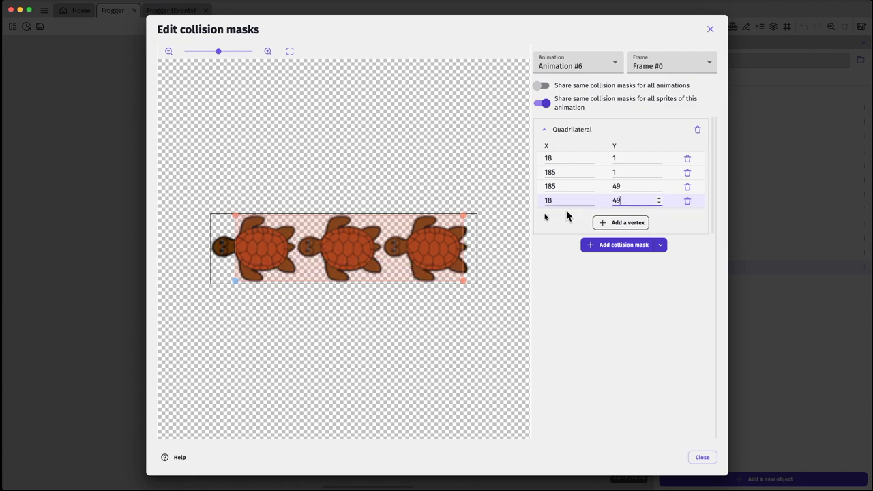
# Pull the two tail-side vertices of Animation #6's mask inward to about (176, 0) and (177.5, 46.5)
pyautogui.moveTo(464, 214); pyautogui.dragTo(457, 214)
pyautogui.moveTo(464, 281); pyautogui.dragTo(453, 277)
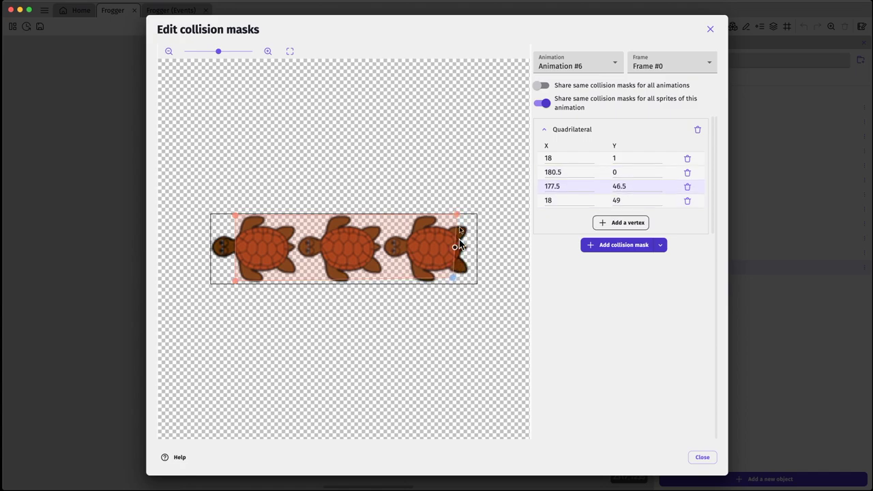
pyautogui.moveTo(456, 212); pyautogui.dragTo(451, 214)
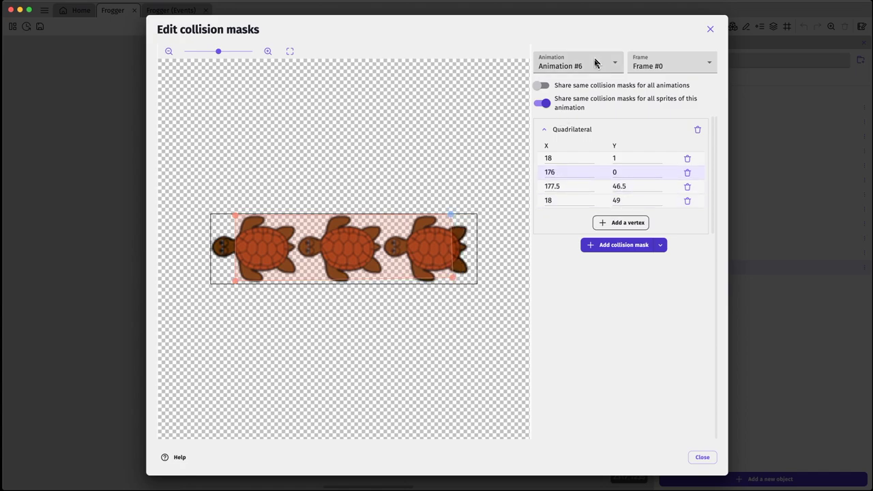
# Move the tail-side vertices of Animation #5's mask to about (182, 0) and (180.5, 56.5), and check the fit on Frame #3
pyautogui.click(570, 65)
pyautogui.click(594, 55)
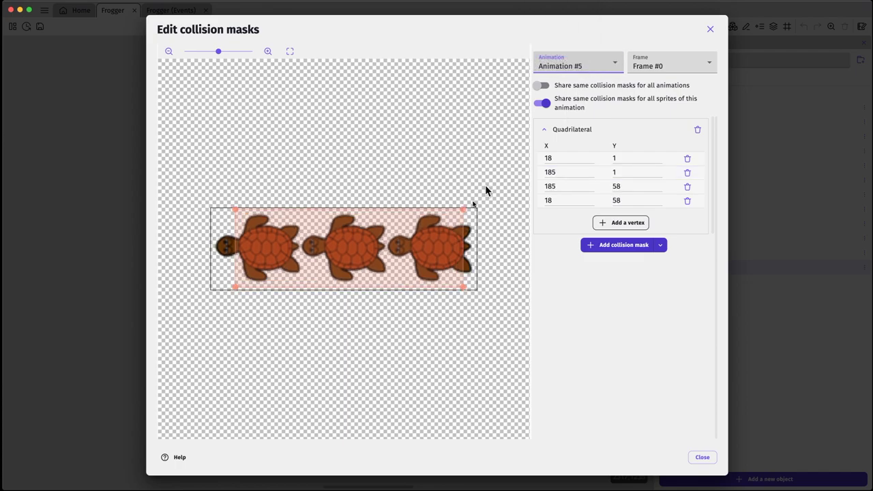
pyautogui.moveTo(465, 207); pyautogui.dragTo(460, 203)
pyautogui.moveTo(462, 287); pyautogui.dragTo(456, 285)
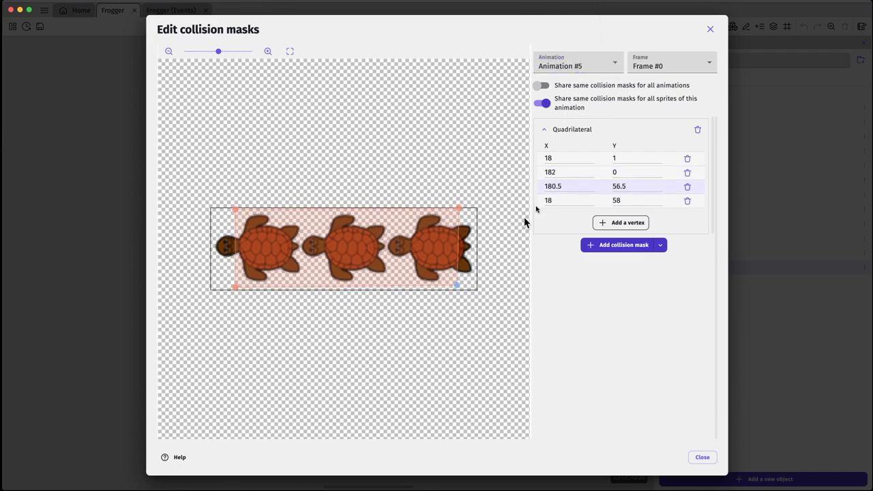
pyautogui.click(652, 66)
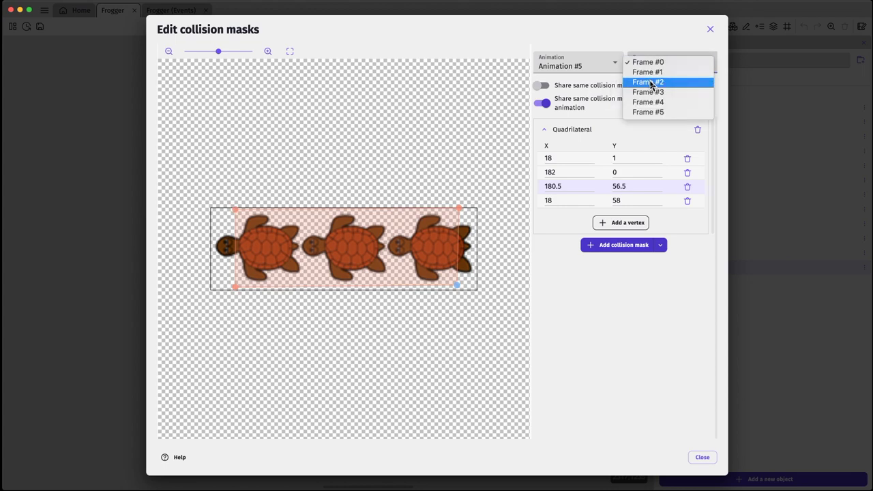
pyautogui.click(651, 94)
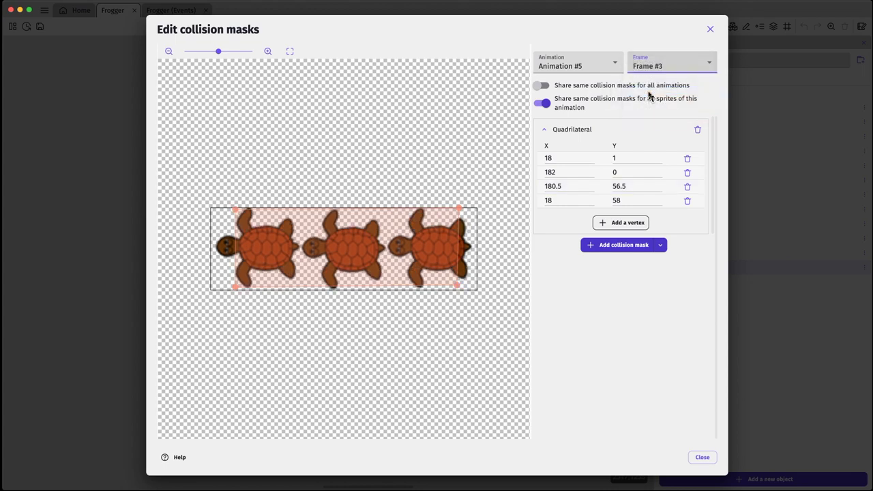
# Examine how Animation #6's collision mask fits the sinking turtles in Frames #1, #2 and #4
pyautogui.click(609, 71)
pyautogui.click(601, 75)
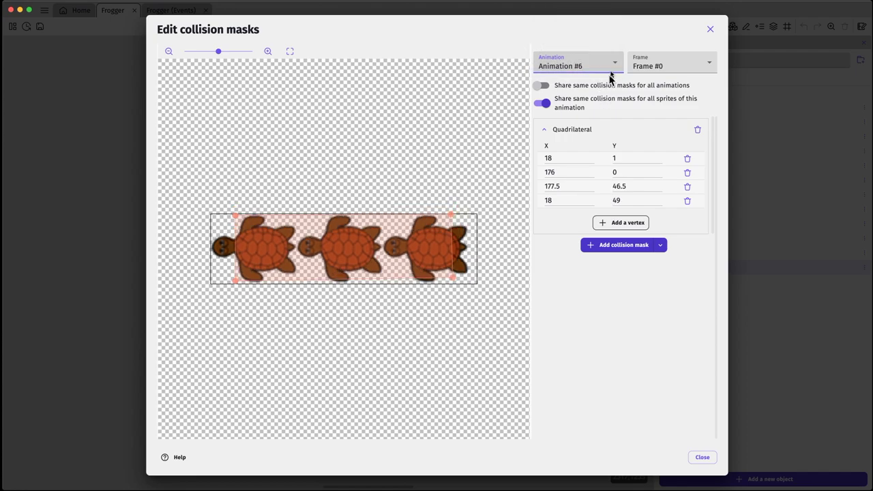
pyautogui.click(662, 66)
pyautogui.click(660, 73)
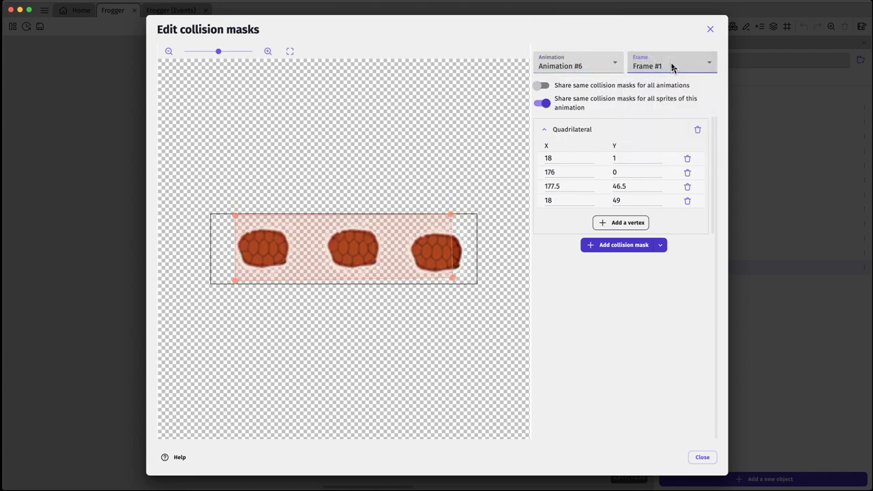
pyautogui.click(673, 66)
pyautogui.click(673, 70)
pyautogui.click(674, 64)
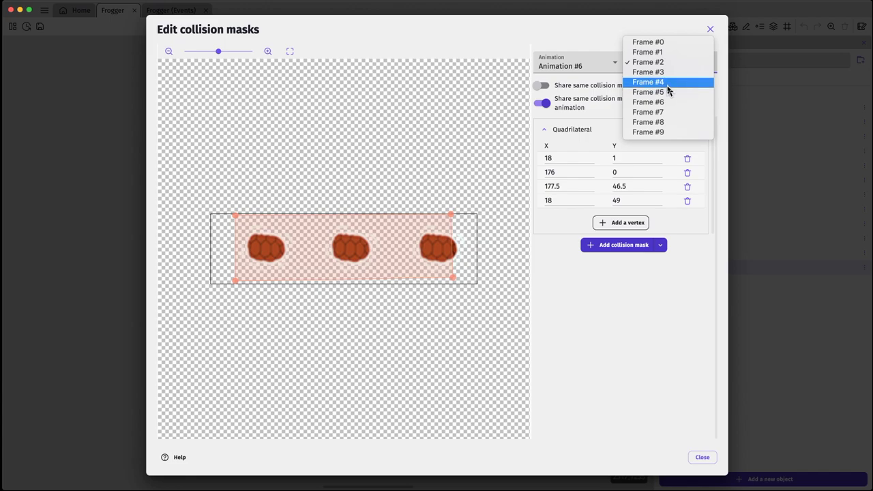
pyautogui.click(667, 85)
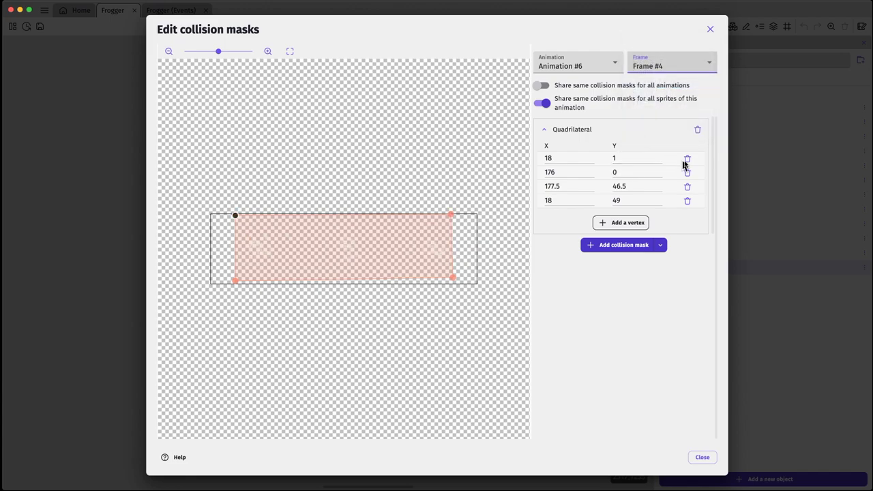
# Delete the first vertex of Animation #6's mask in Frame #4 and set the remaining three vertices to X 0, Y 0
pyautogui.click(688, 159)
pyautogui.moveTo(570, 158); pyautogui.dragTo(531, 188)
pyautogui.write('000')
pyautogui.moveTo(637, 172); pyautogui.dragTo(607, 193)
pyautogui.write('00')
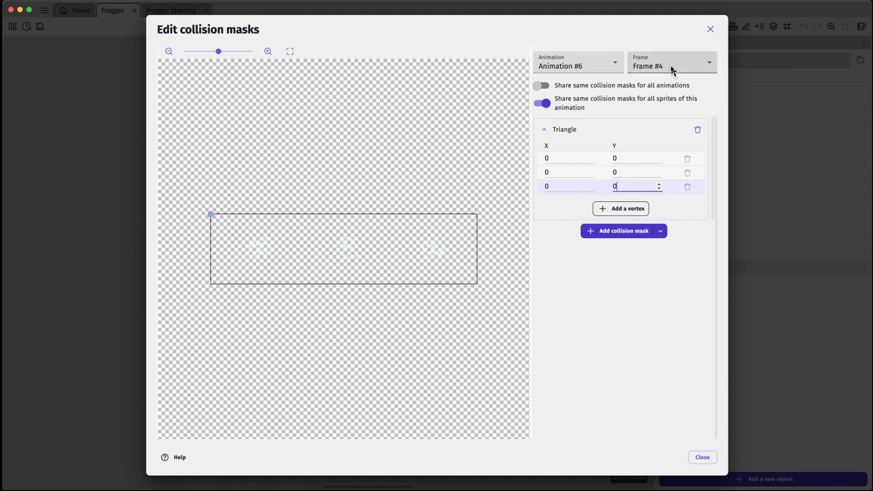
# Examine the collapsed collision mask across Animation #6's frames, including Frames #5, #6, #4 and #3
pyautogui.click(672, 68)
pyautogui.click(671, 73)
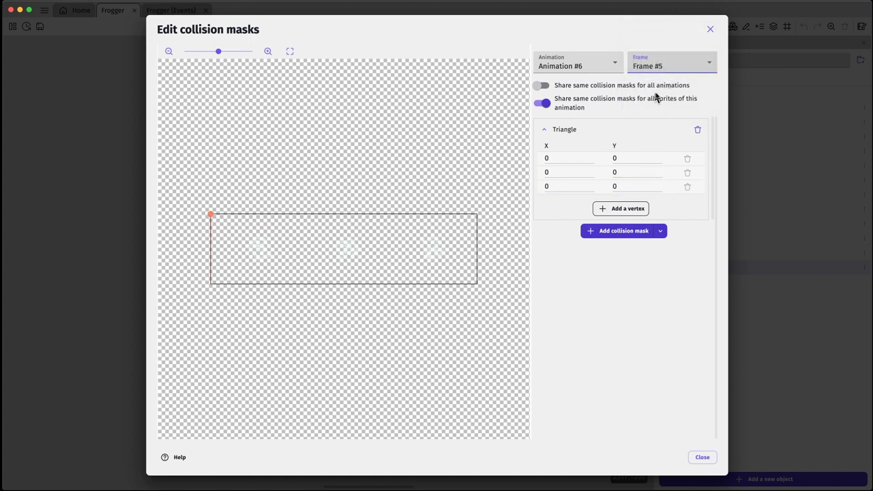
pyautogui.click(669, 73)
pyautogui.click(668, 77)
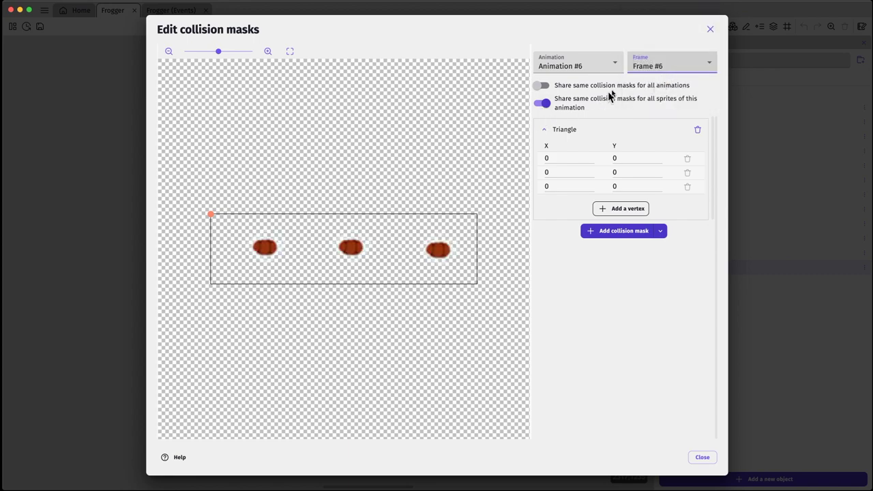
pyautogui.click(605, 69)
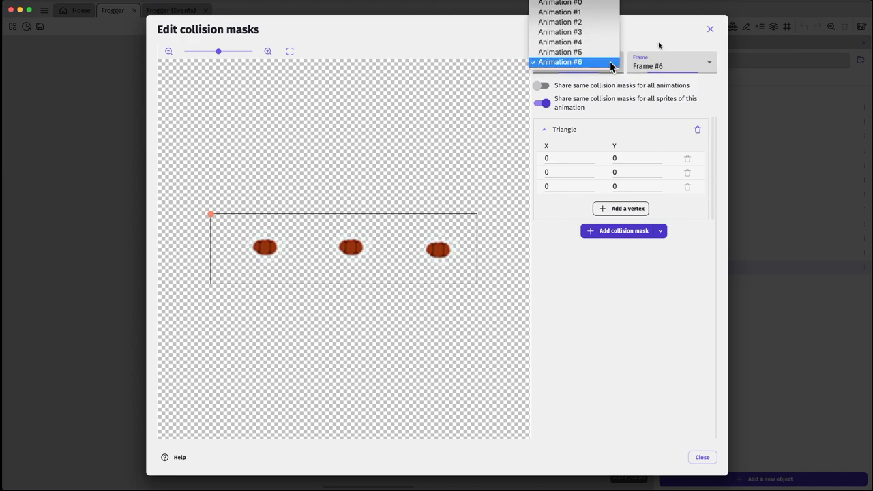
pyautogui.click(675, 66)
pyautogui.click(672, 67)
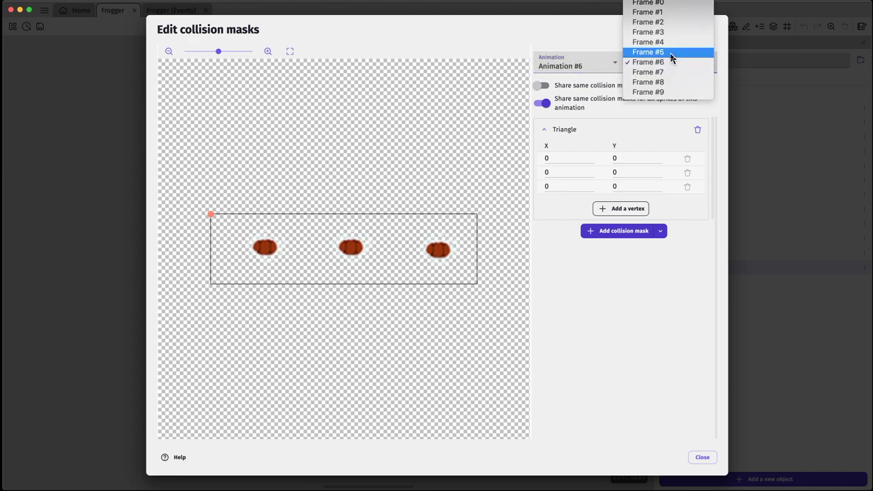
pyautogui.click(675, 55)
pyautogui.click(670, 60)
pyautogui.click(669, 53)
pyautogui.click(664, 69)
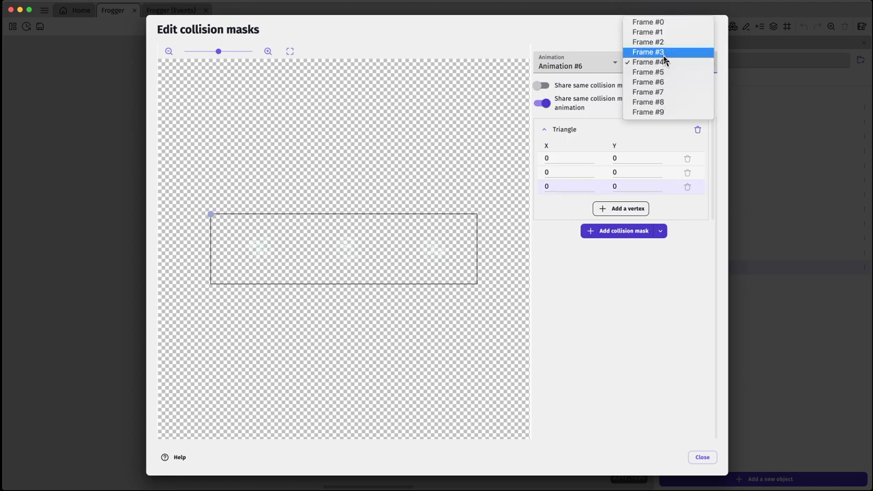
pyautogui.click(660, 54)
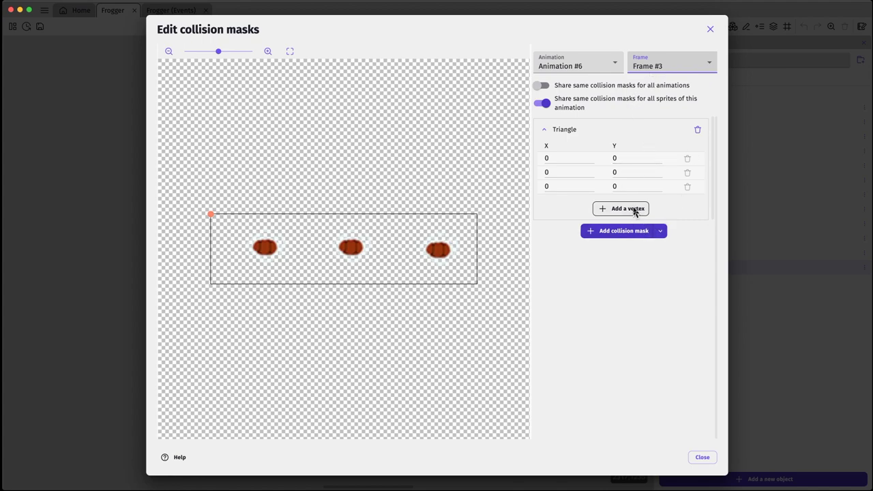
# Add a fourth vertex to Animation #6's mask and set the vertices' X coordinates to 18, 167, 18 and 167 in order
pyautogui.click(637, 210)
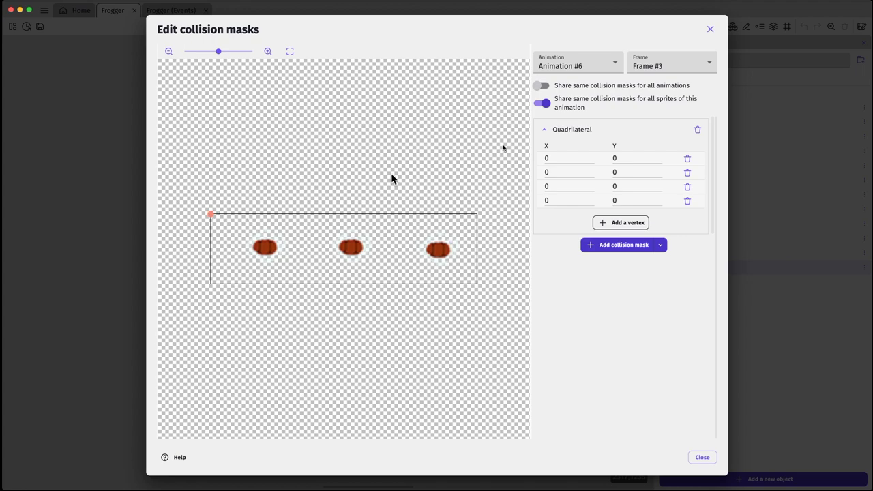
pyautogui.doubleClick(553, 159)
pyautogui.doubleClick(546, 171)
pyautogui.write('1')
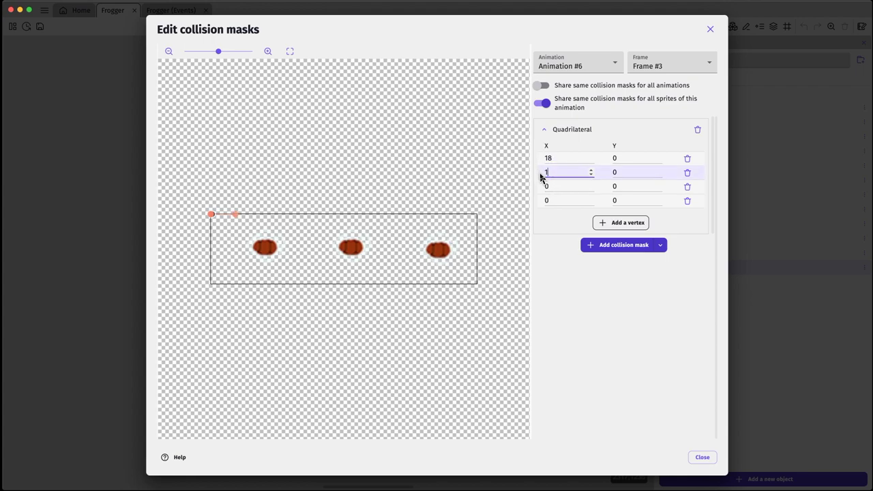
pyautogui.write('67')
pyautogui.doubleClick(539, 186)
pyautogui.write('18')
pyautogui.doubleClick(542, 200)
pyautogui.write('1')
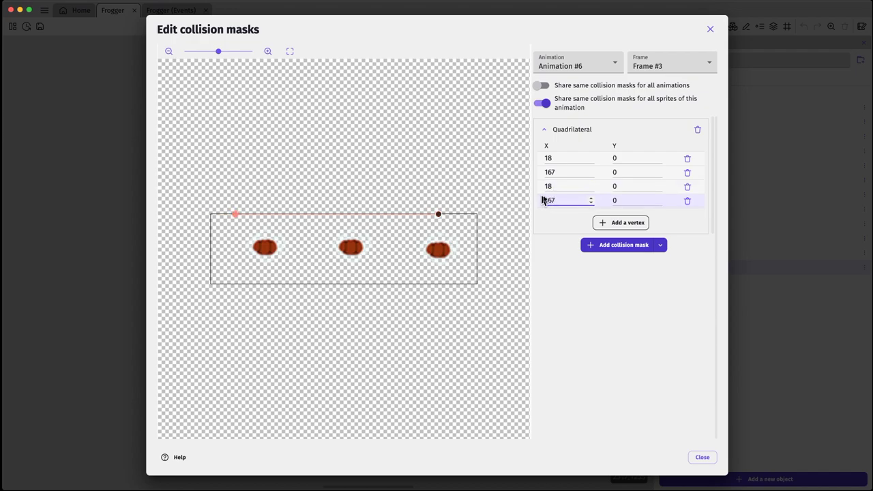
# Set the Y coordinate of the third and fourth mask vertices to 51
pyautogui.click(631, 186)
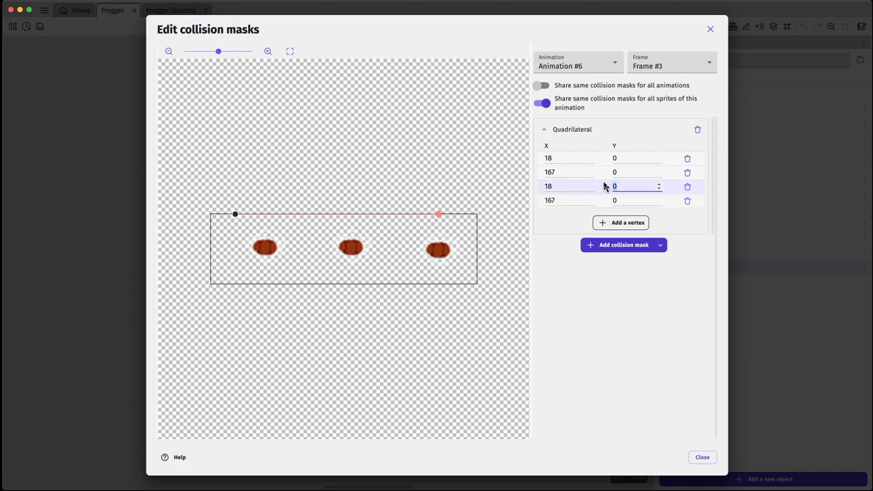
pyautogui.write('51')
pyautogui.click(614, 201)
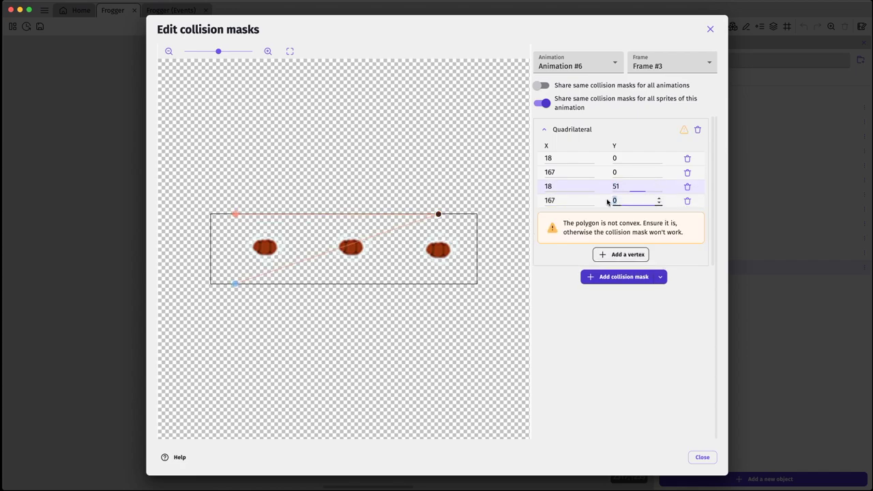
pyautogui.write('59')
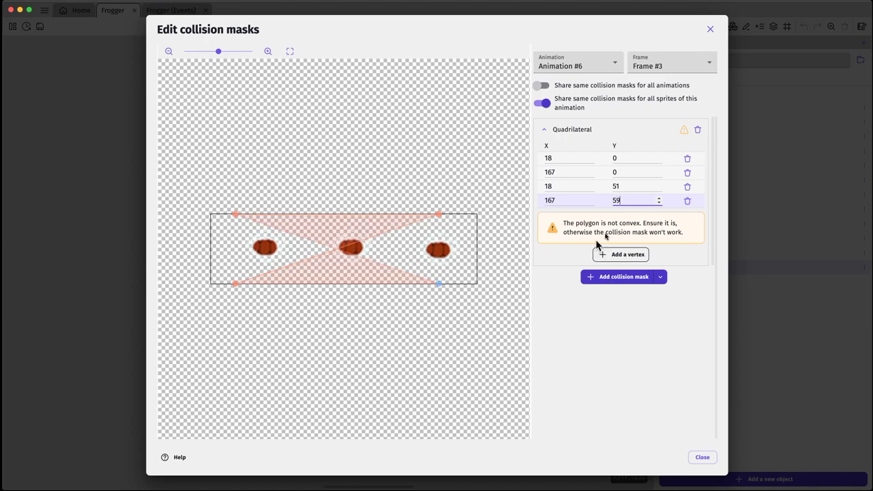
pyautogui.click(625, 186)
pyautogui.write('0')
pyautogui.hotkey('ctrl', 'z')
pyautogui.click(554, 338)
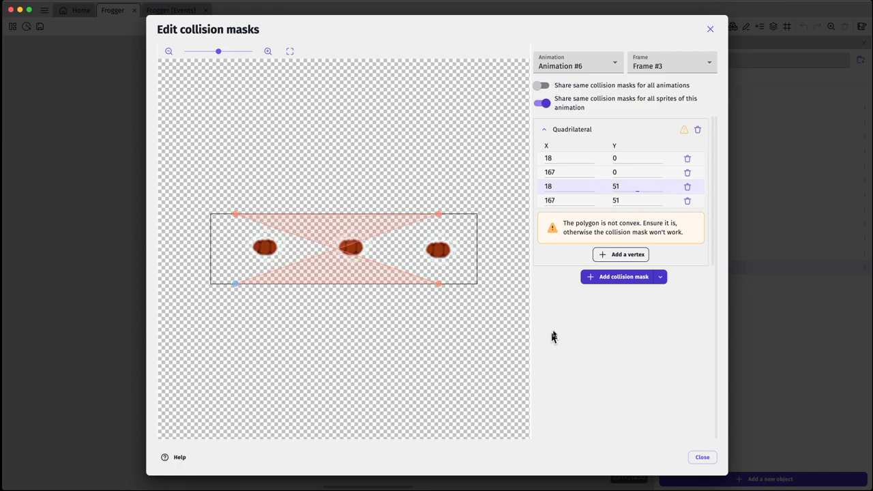
# Reorder the mask into a rectangle by setting X to 167 for the second and third vertices and 18 for the fourth
pyautogui.click(554, 172)
pyautogui.write('18')
pyautogui.click(554, 186)
pyautogui.write('1')
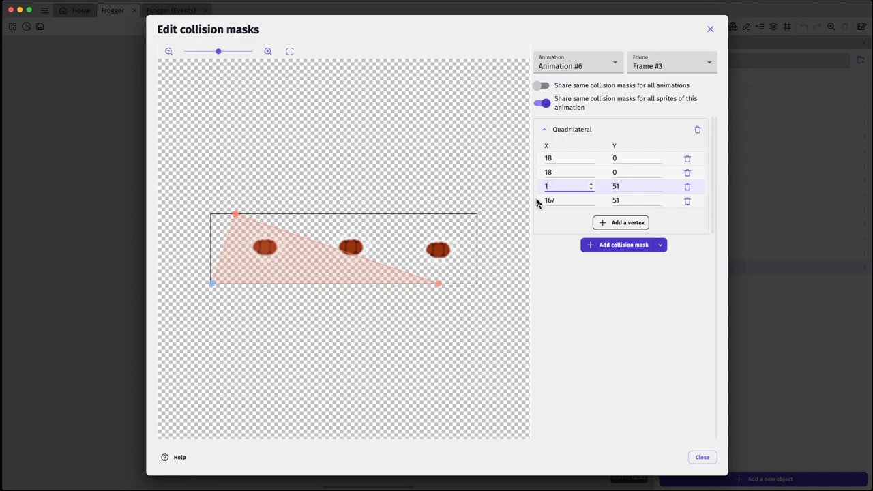
pyautogui.write('67')
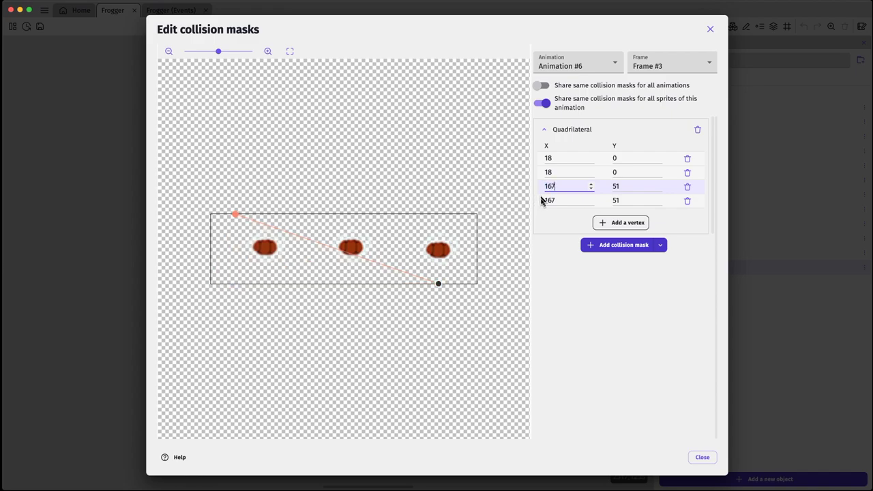
pyautogui.click(565, 171)
pyautogui.moveTo(558, 171); pyautogui.dragTo(539, 181)
pyautogui.write('167')
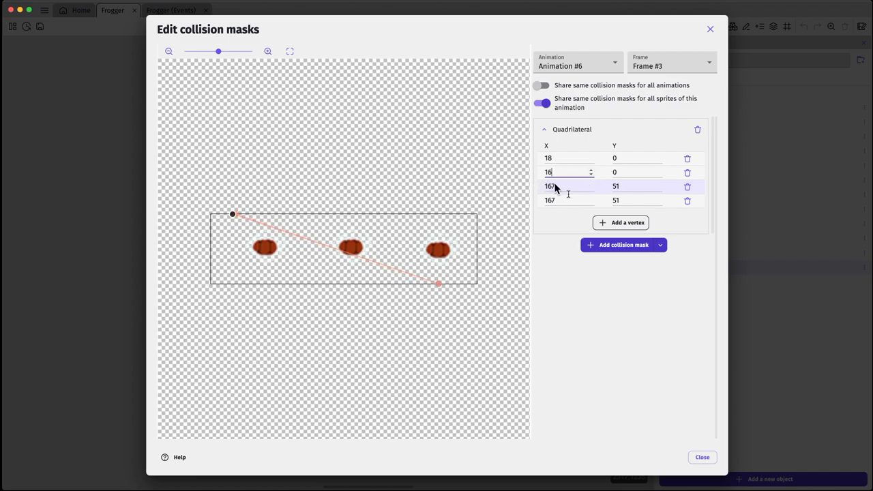
pyautogui.doubleClick(548, 200)
pyautogui.write('18')
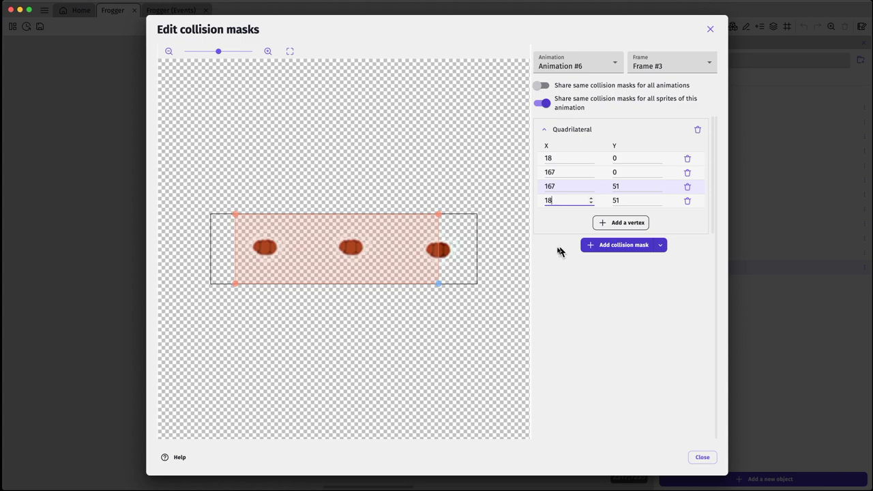
# Check Animation #0's log mask, and extend the tail-side vertices of Animation #6's mask to about X 180 and 179.5
pyautogui.click(605, 67)
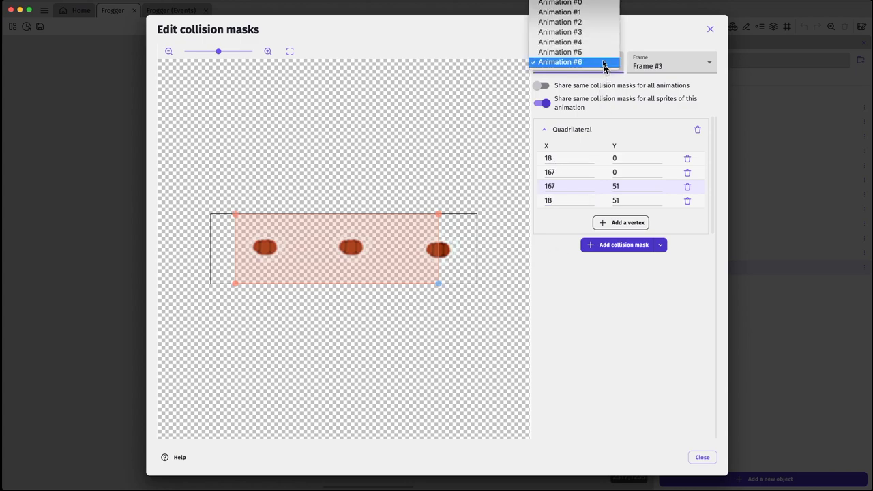
pyautogui.click(600, 8)
pyautogui.click(594, 62)
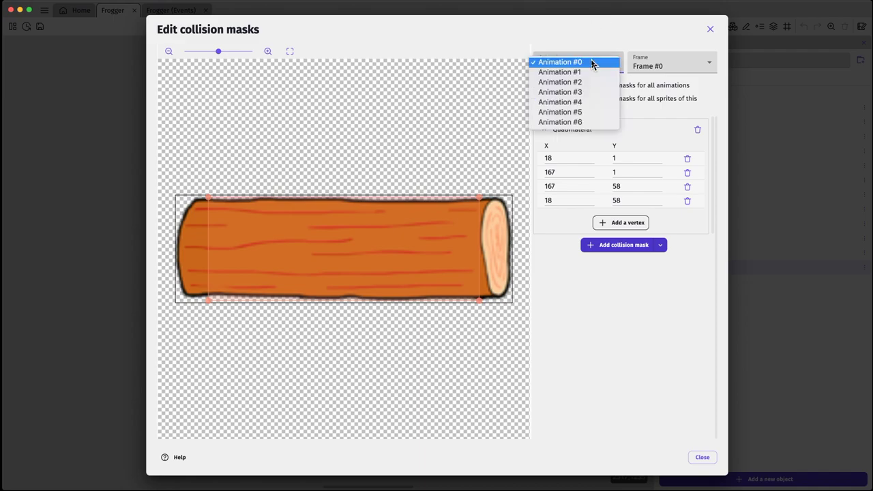
pyautogui.click(584, 122)
pyautogui.click(610, 63)
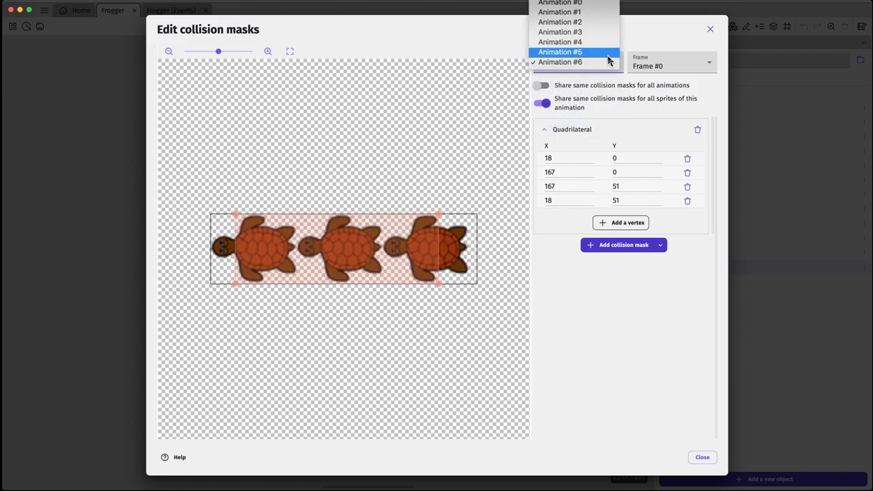
pyautogui.click(602, 104)
pyautogui.moveTo(438, 214); pyautogui.dragTo(456, 217)
pyautogui.moveTo(438, 284); pyautogui.dragTo(456, 283)
# Show Frame #4 of Animation #6 and turn off sharing the same collision masks for all sprites of this animation
pyautogui.click(604, 72)
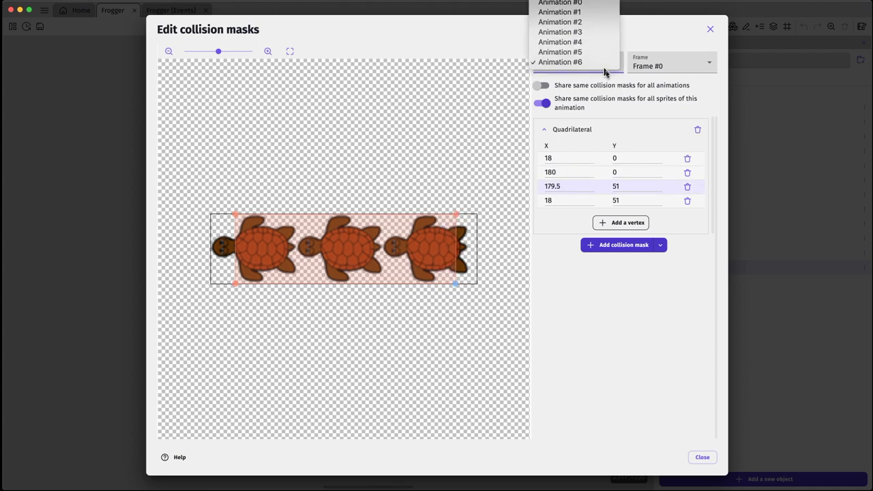
pyautogui.click(669, 68)
pyautogui.click(668, 68)
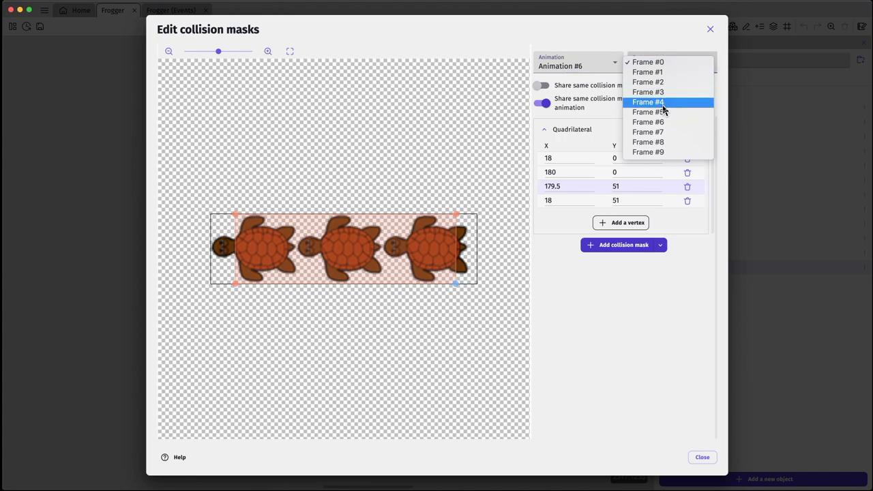
pyautogui.click(663, 104)
pyautogui.click(544, 103)
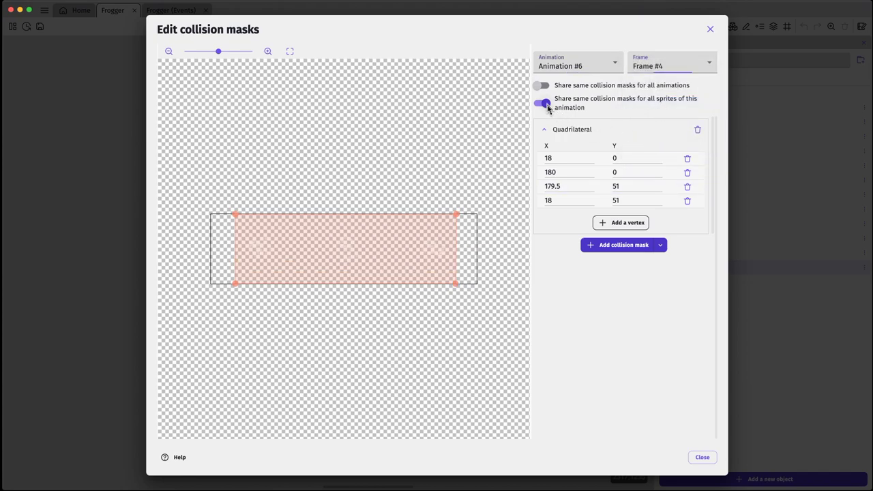
# Collapse Frame #4's mask by deleting its first vertex and setting the remaining vertices' X and Y coordinates to 0
pyautogui.click(687, 159)
pyautogui.moveTo(566, 158); pyautogui.dragTo(542, 187)
pyautogui.write('000')
pyautogui.moveTo(655, 172); pyautogui.dragTo(604, 189)
pyautogui.write('00')
# Delete the first vertex of Frame #5's mask and set the X coordinates of the three remaining vertices to 0
pyautogui.click(668, 67)
pyautogui.click(666, 81)
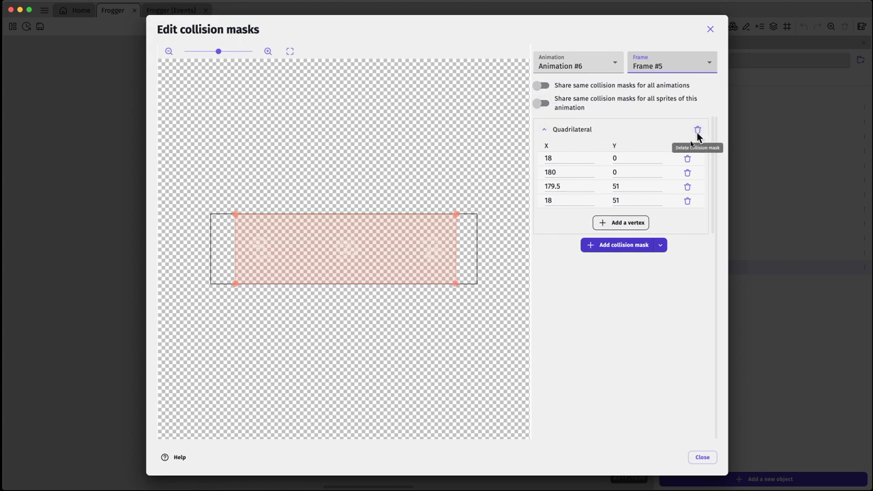
pyautogui.click(687, 159)
pyautogui.doubleClick(551, 158)
pyautogui.write('0')
pyautogui.doubleClick(551, 172)
pyautogui.write('0')
pyautogui.doubleClick(546, 186)
pyautogui.write('0')
# Set the Y coordinates of the second and third vertices in Frame #5's mask to 0
pyautogui.doubleClick(644, 171)
pyautogui.write('0')
pyautogui.doubleClick(625, 186)
pyautogui.write('0')
# Check Frame #6's mask, close the collision mask editor and apply the changes to the Log object
pyautogui.click(674, 62)
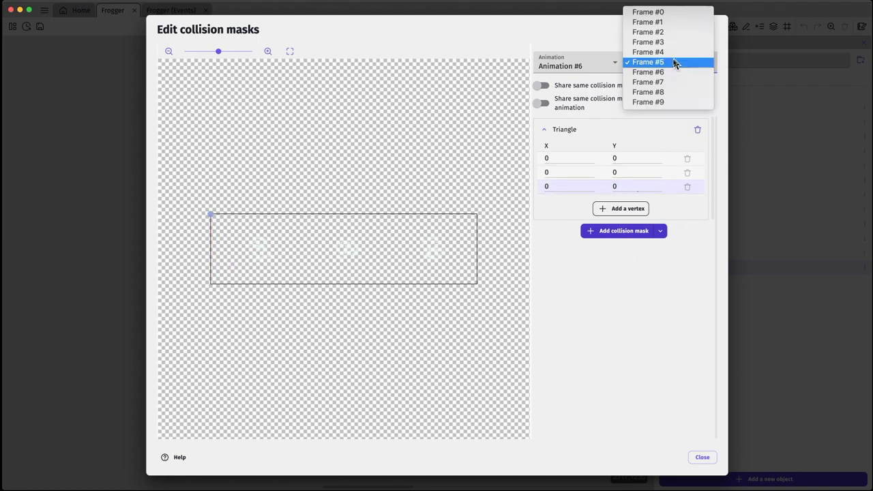
pyautogui.click(673, 72)
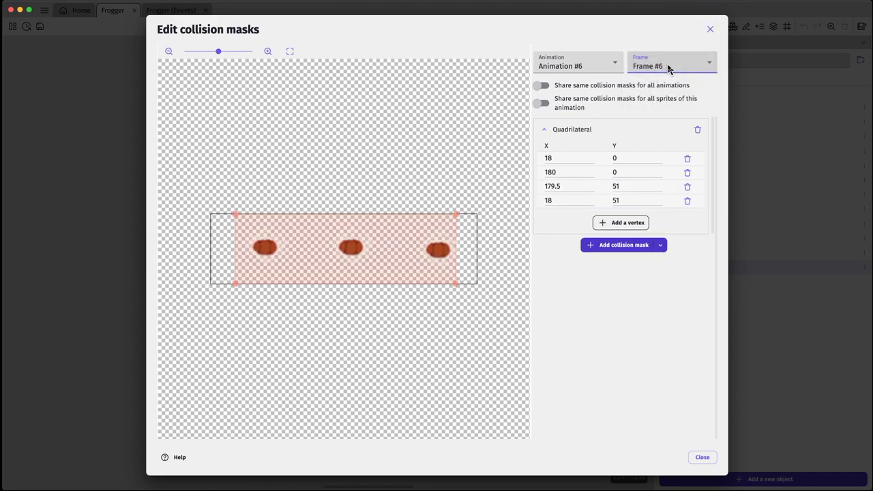
pyautogui.click(703, 458)
pyautogui.click(702, 458)
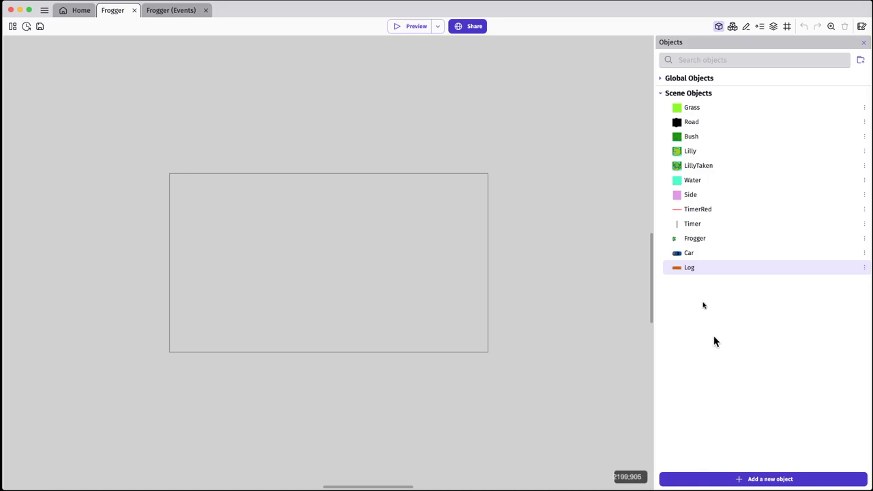
# Reopen the Log object's collision masks and review the masks of the log animations #0 to #2
pyautogui.doubleClick(689, 269)
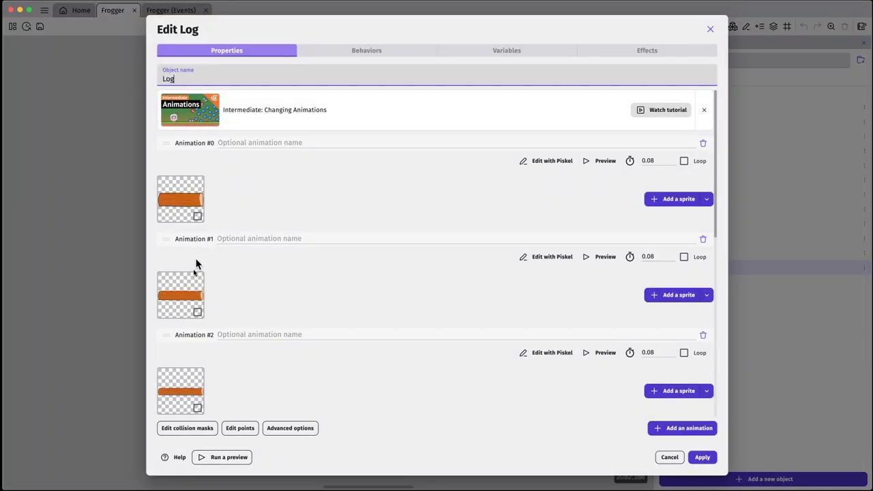
pyautogui.click(200, 432)
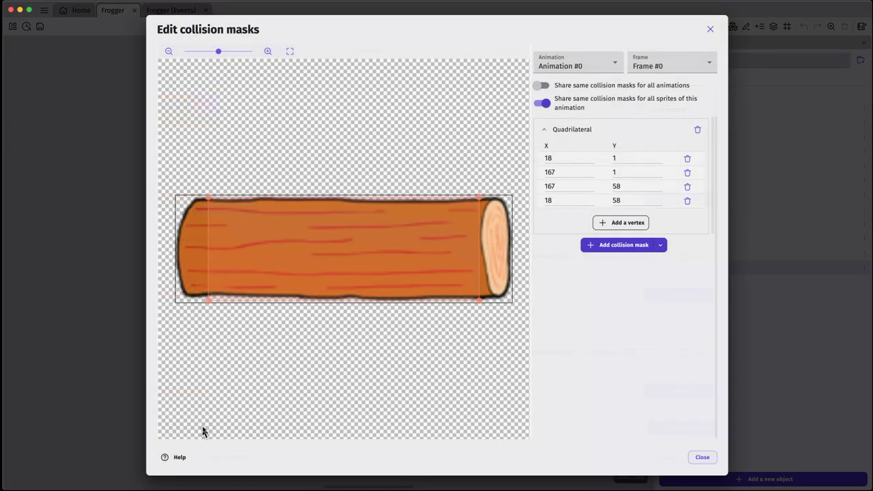
pyautogui.click(604, 69)
pyautogui.click(604, 72)
pyautogui.click(604, 65)
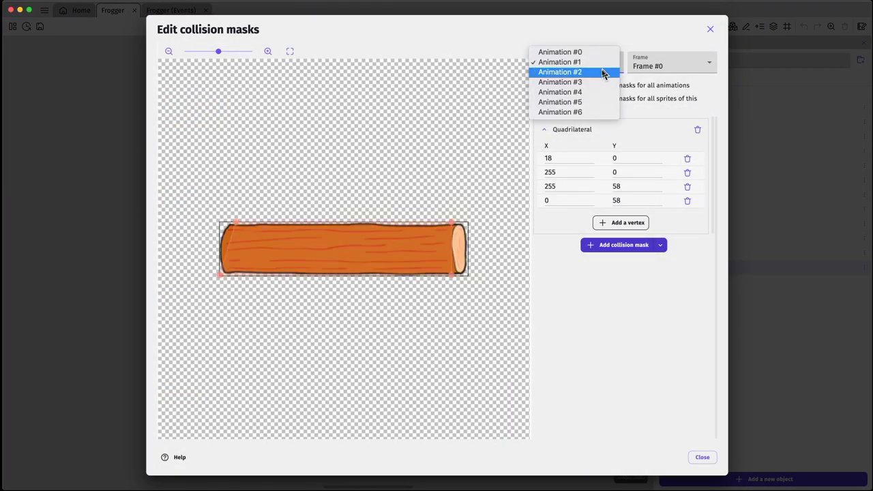
pyautogui.click(604, 72)
pyautogui.click(605, 66)
pyautogui.click(600, 71)
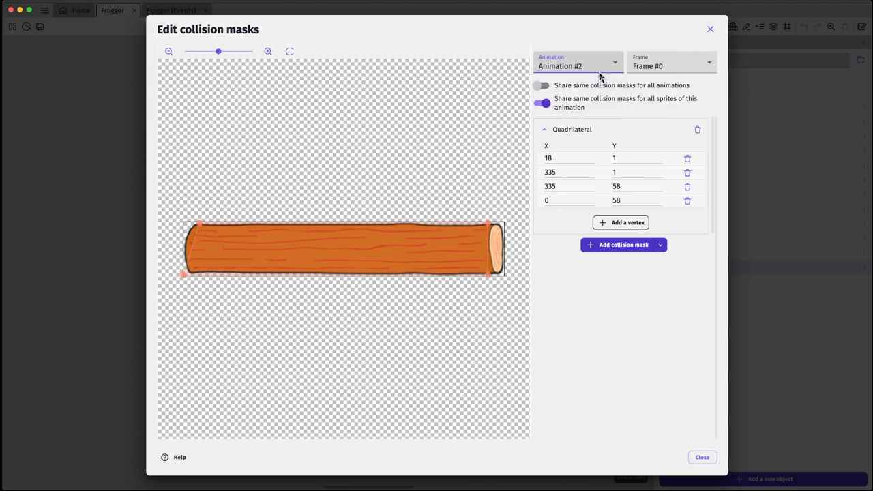
# Review the two-turtle mask of Animation #3 on Frame #0 and Frame #3
pyautogui.click(601, 65)
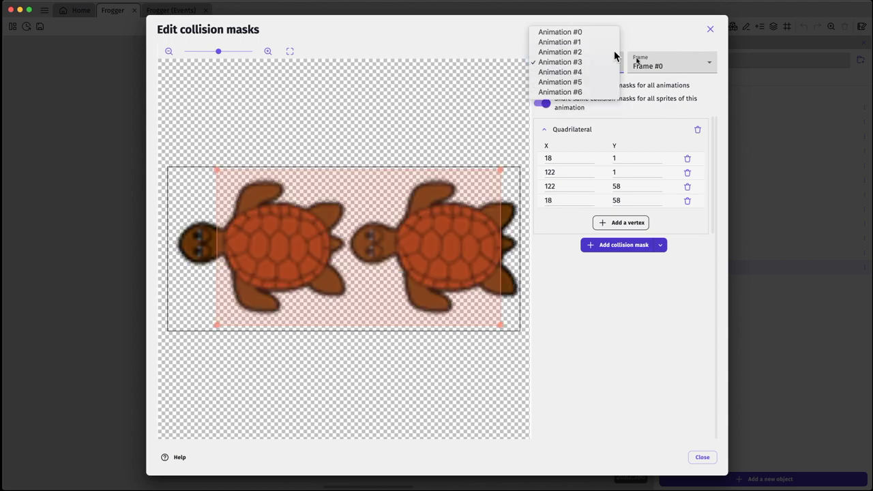
pyautogui.click(604, 52)
pyautogui.click(597, 73)
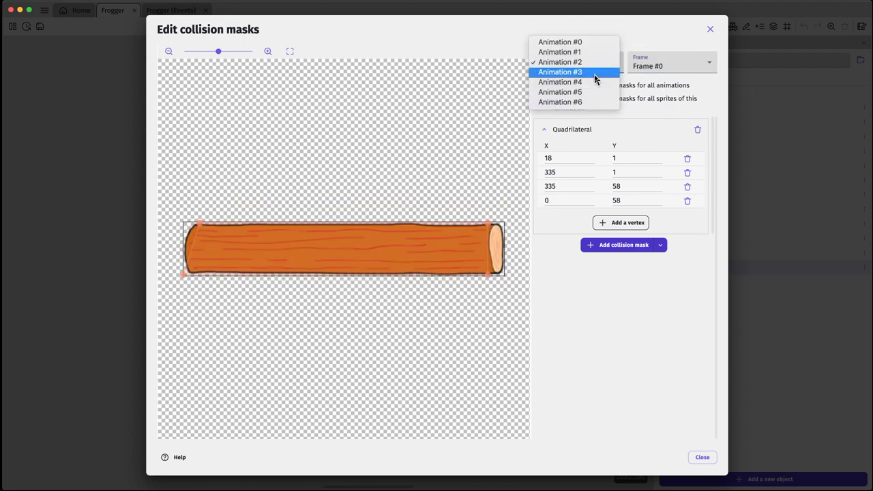
pyautogui.click(595, 74)
pyautogui.click(628, 66)
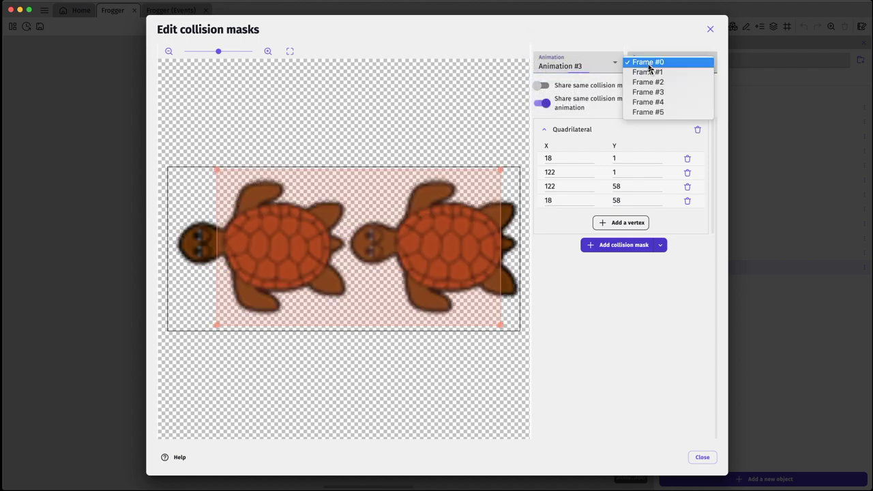
pyautogui.click(648, 94)
# Review the masks of Animation #4 on Frame #0, Frame #4 and Frame #6
pyautogui.click(613, 66)
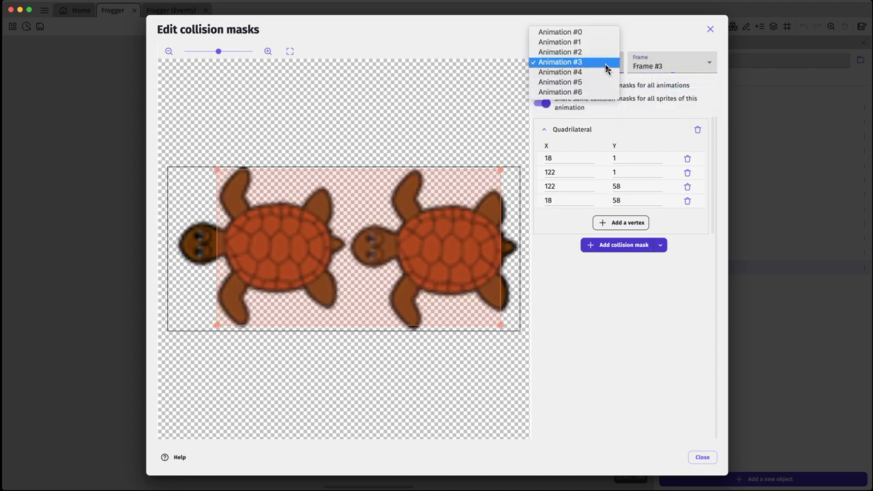
pyautogui.click(601, 74)
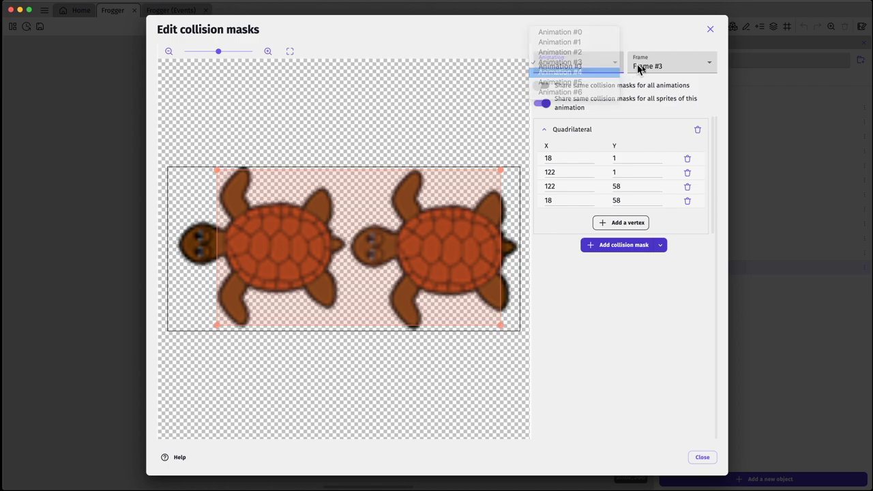
pyautogui.click(673, 69)
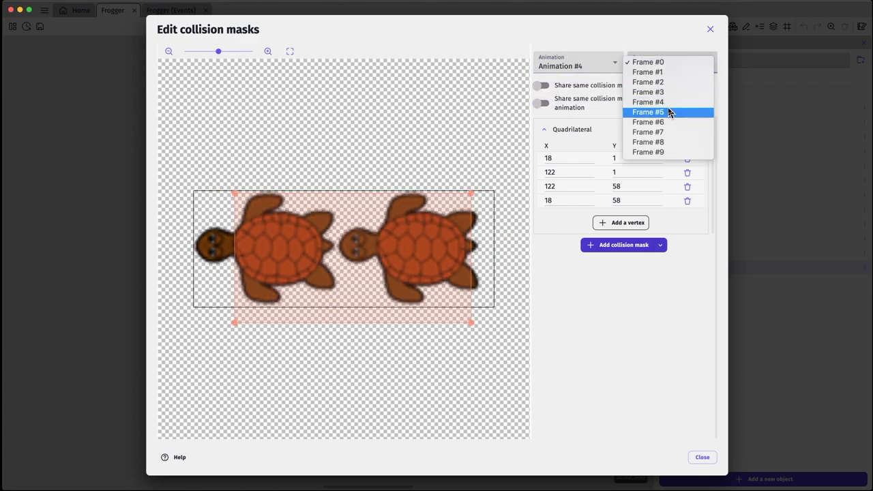
pyautogui.press('Escape')
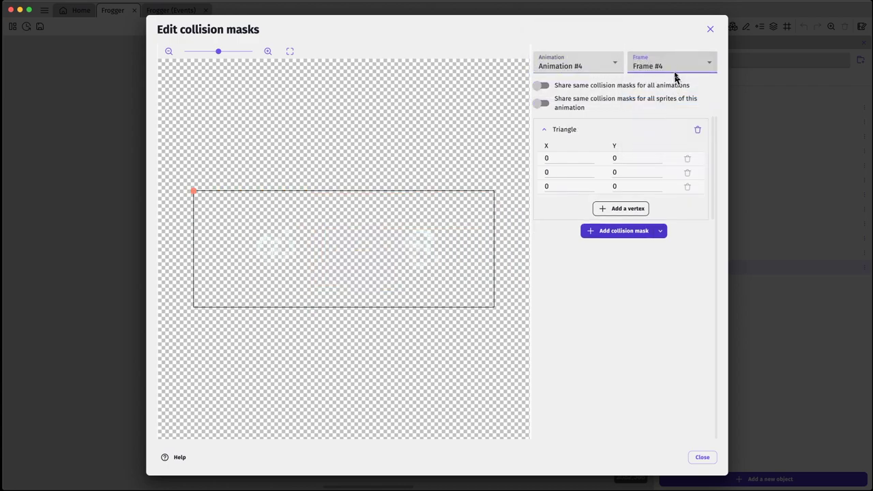
pyautogui.click(676, 76)
pyautogui.click(673, 82)
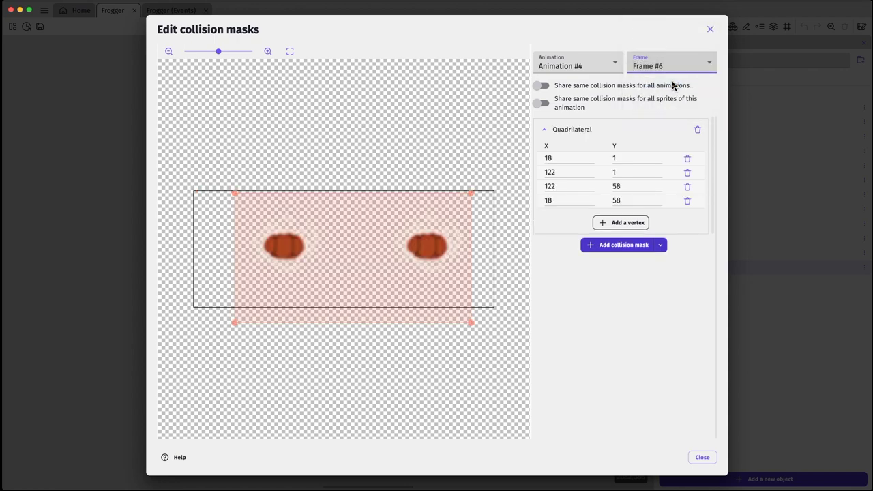
# Check the masks of Animation #5 and of Animation #6 on Frames #2 and #4, and close the Log object with Apply
pyautogui.click(602, 68)
pyautogui.click(599, 72)
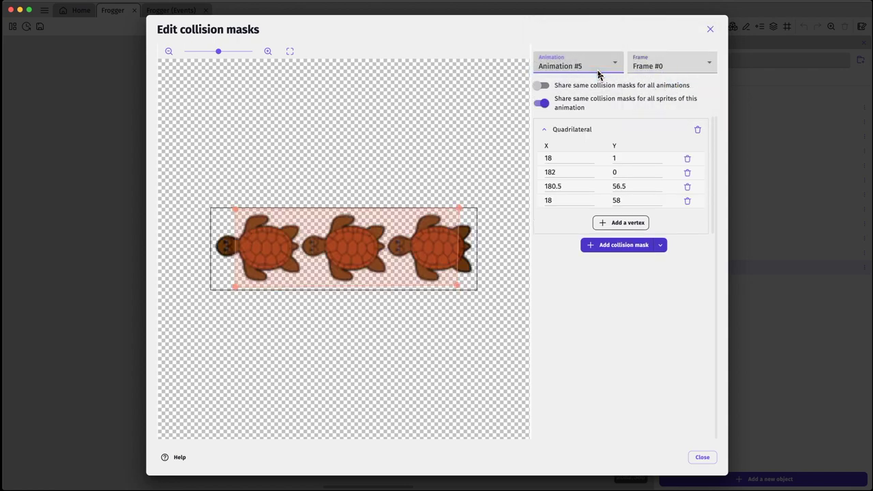
pyautogui.click(609, 62)
pyautogui.click(608, 71)
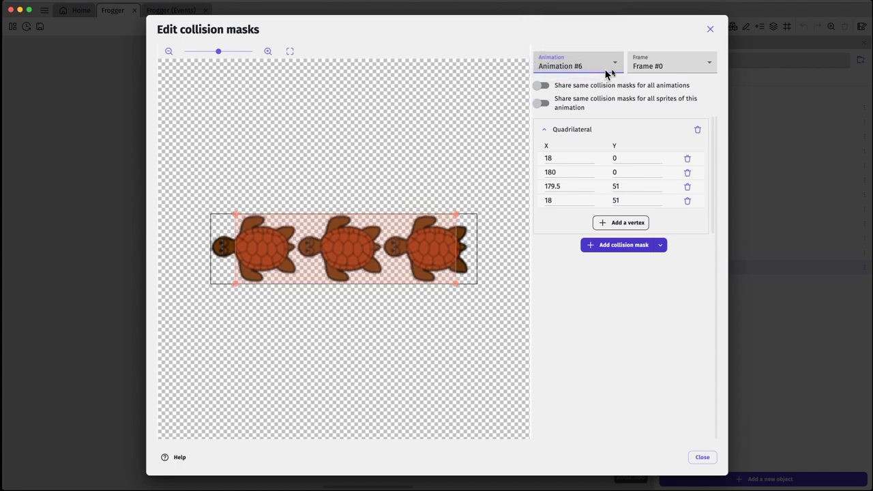
pyautogui.click(660, 72)
pyautogui.click(661, 83)
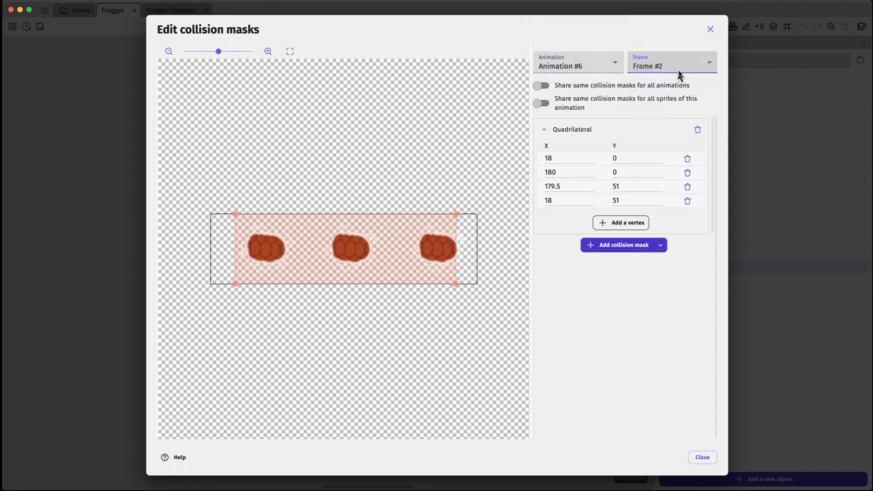
pyautogui.click(677, 70)
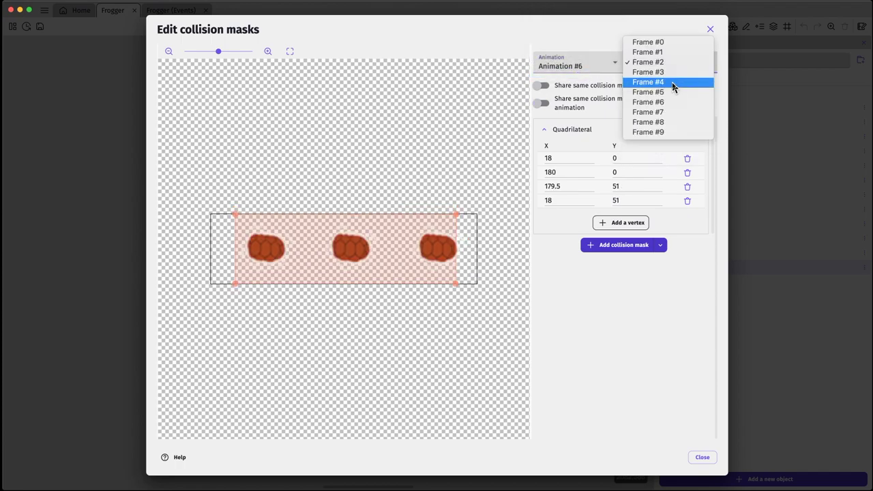
pyautogui.click(670, 88)
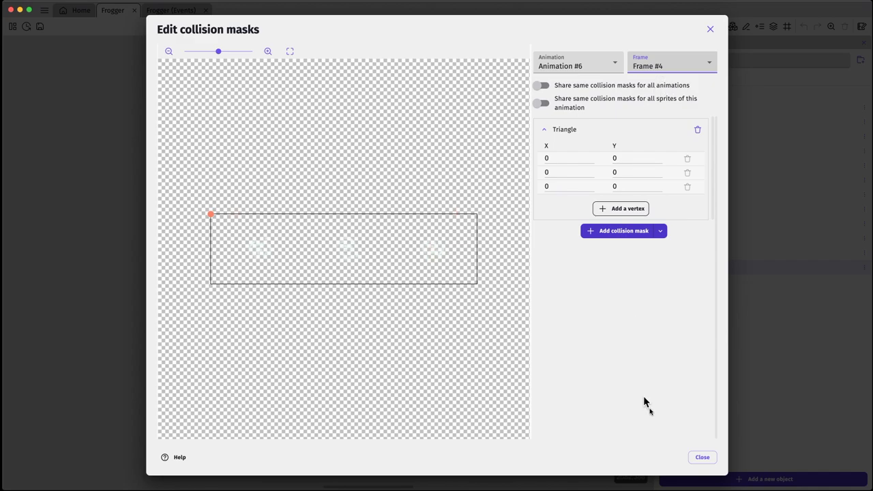
pyautogui.click(703, 458)
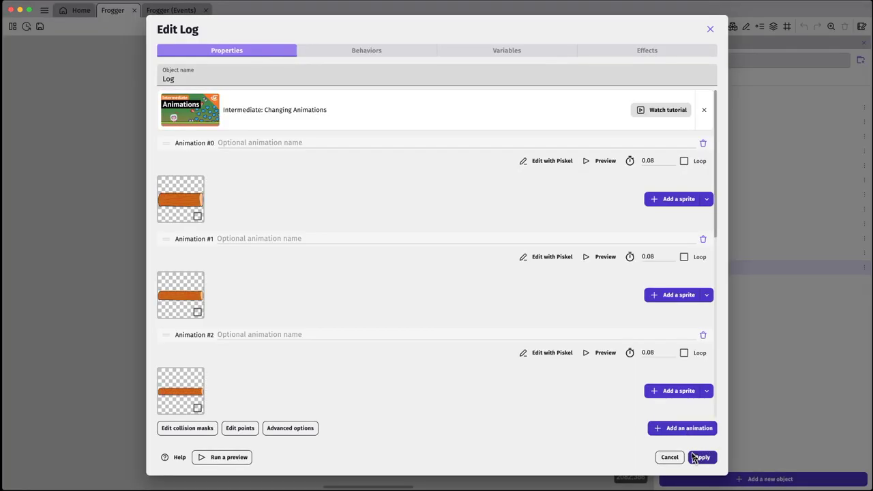
pyautogui.click(703, 457)
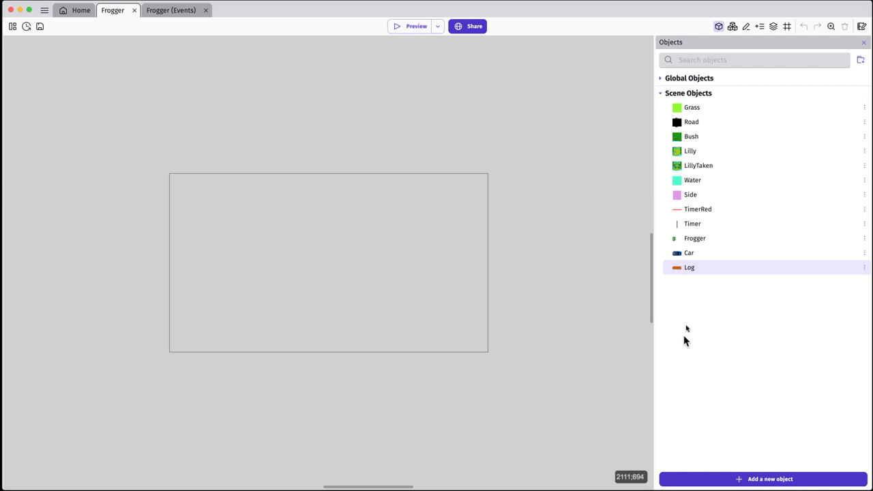
# Add the Screen Wrap behavior to the Log object
pyautogui.doubleClick(688, 268)
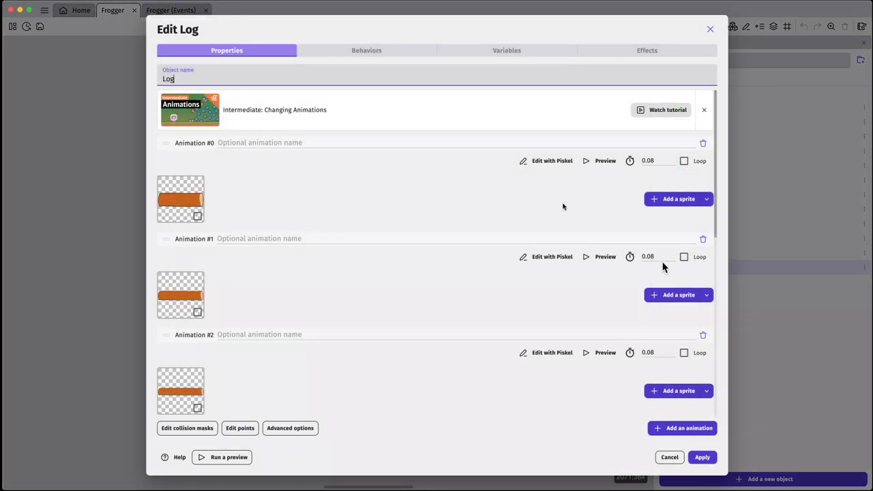
pyautogui.click(384, 51)
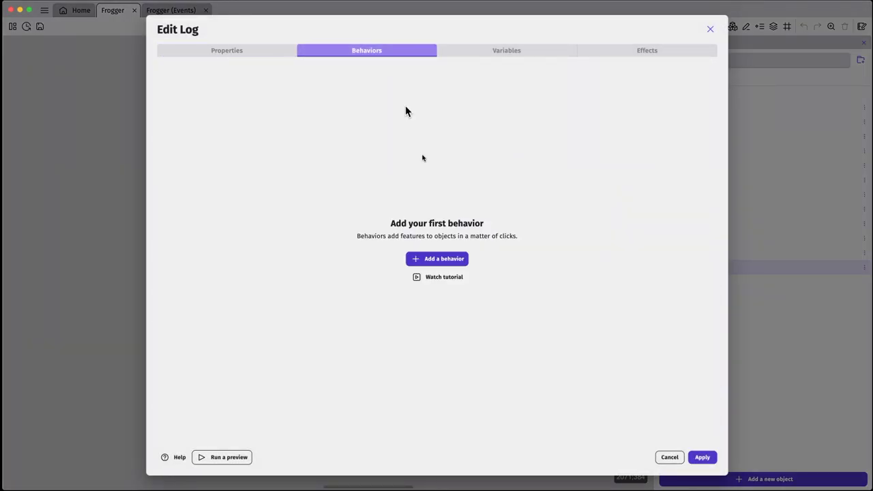
pyautogui.click(444, 260)
pyautogui.write('Wra')
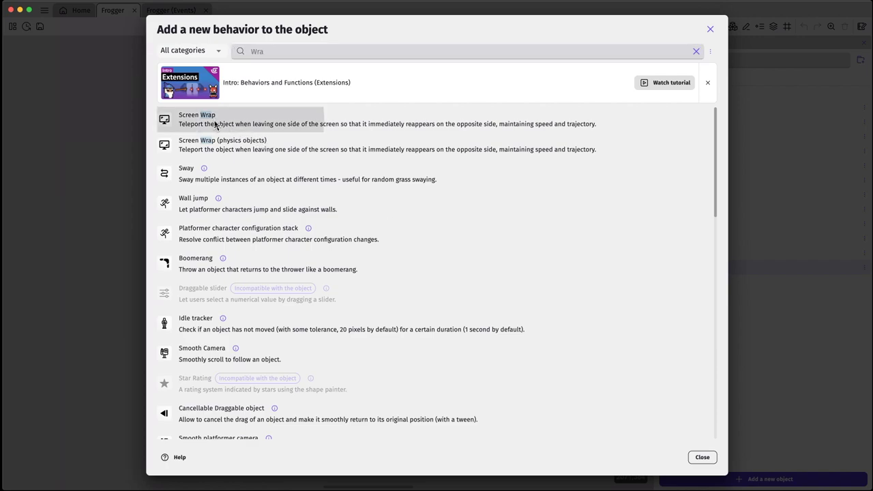
pyautogui.click(236, 125)
# Set the Screen Wrap area's left border to -640 px and its right border to 1920 px
pyautogui.click(253, 142)
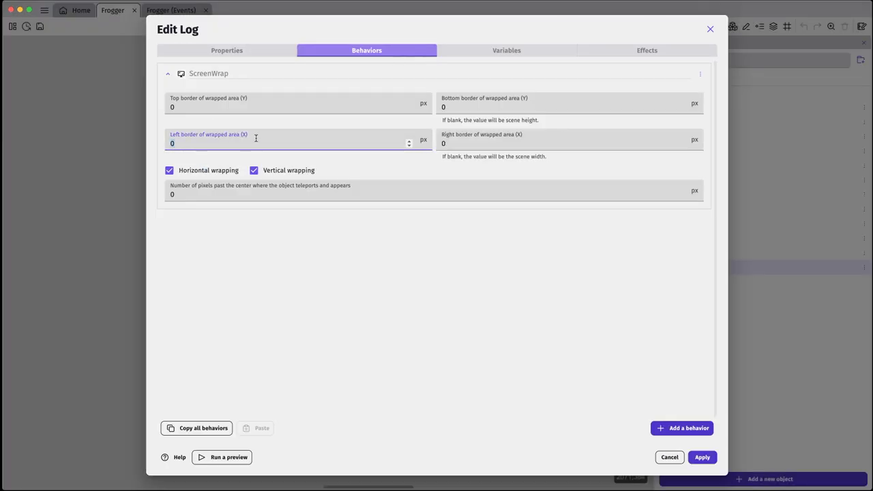
pyautogui.write('-64')
pyautogui.click(469, 144)
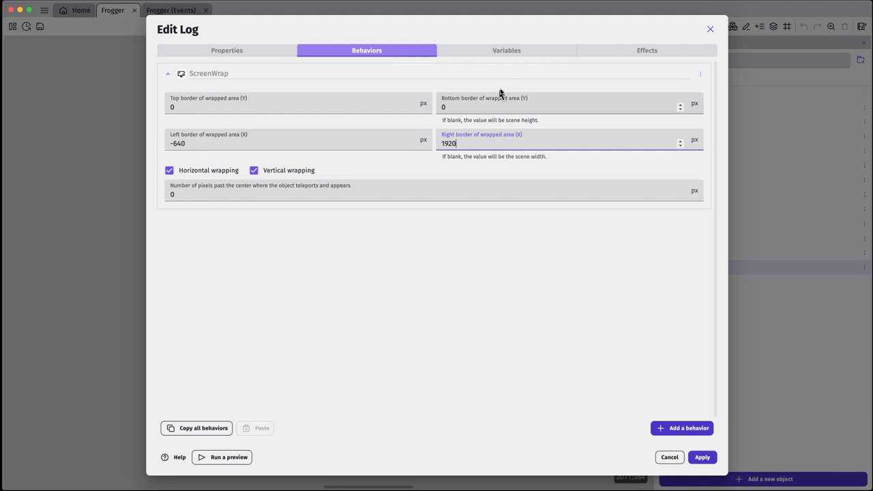
# Add an object variable named Speed to the Log object and set its type to Number
pyautogui.click(518, 54)
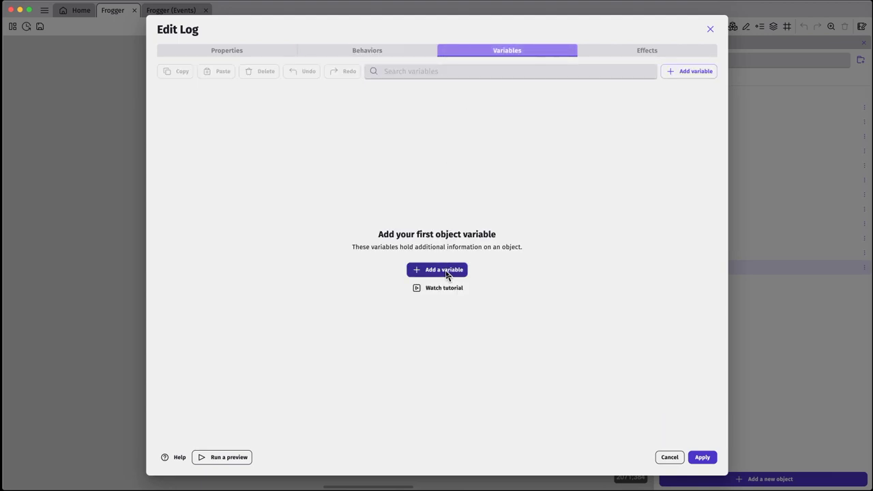
pyautogui.click(444, 270)
pyautogui.moveTo(240, 89); pyautogui.dragTo(160, 93)
pyautogui.write('Speed')
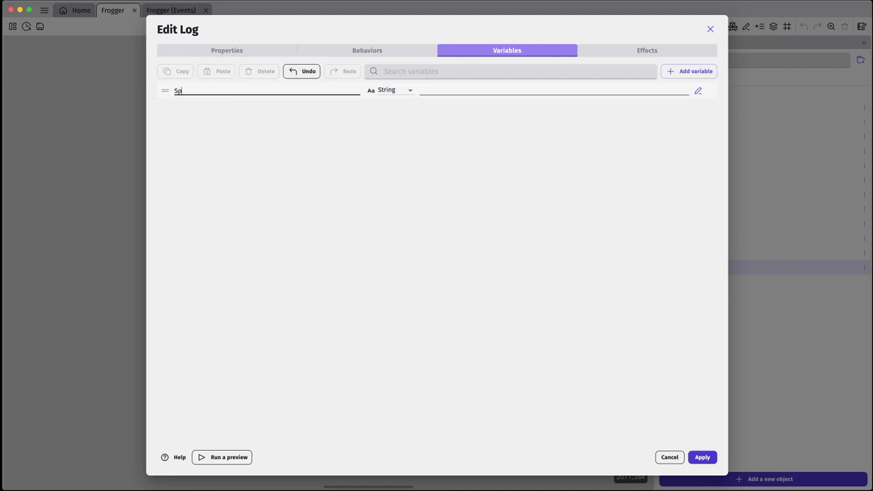
pyautogui.click(410, 92)
pyautogui.click(410, 92)
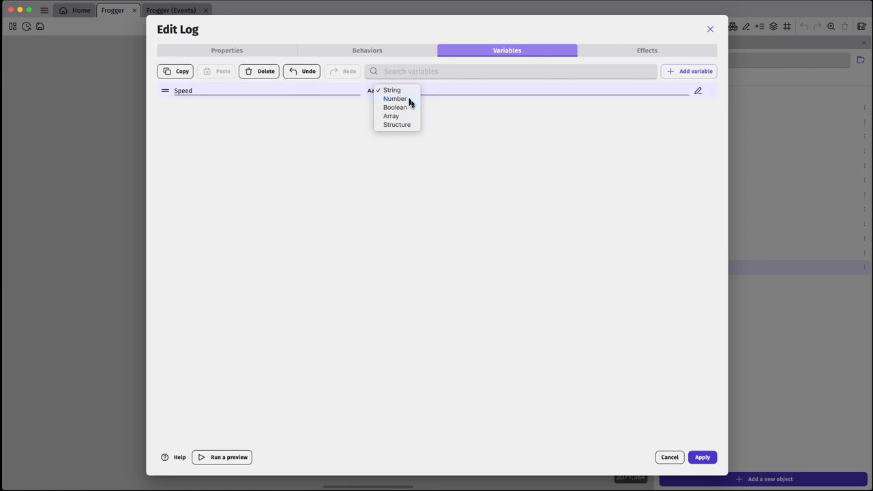
pyautogui.click(411, 99)
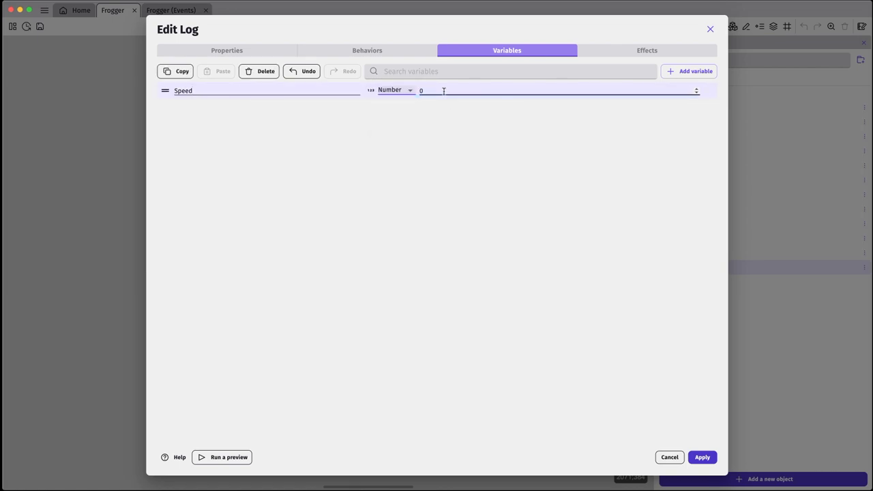
# Apply the changes to the Log object and check the variables of the Car object
pyautogui.click(707, 458)
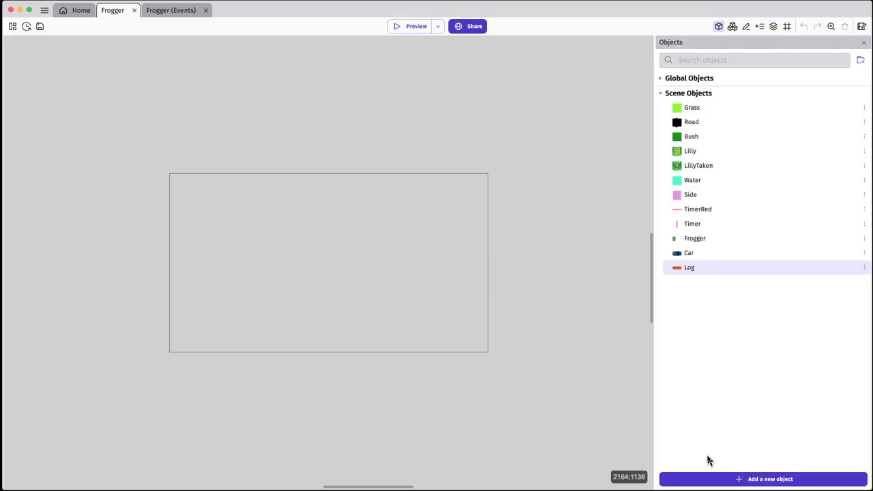
pyautogui.doubleClick(687, 253)
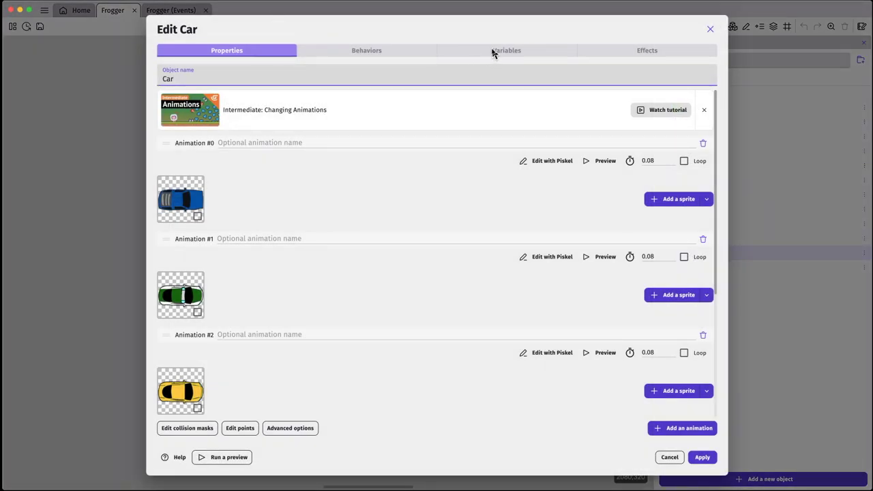
pyautogui.click(492, 52)
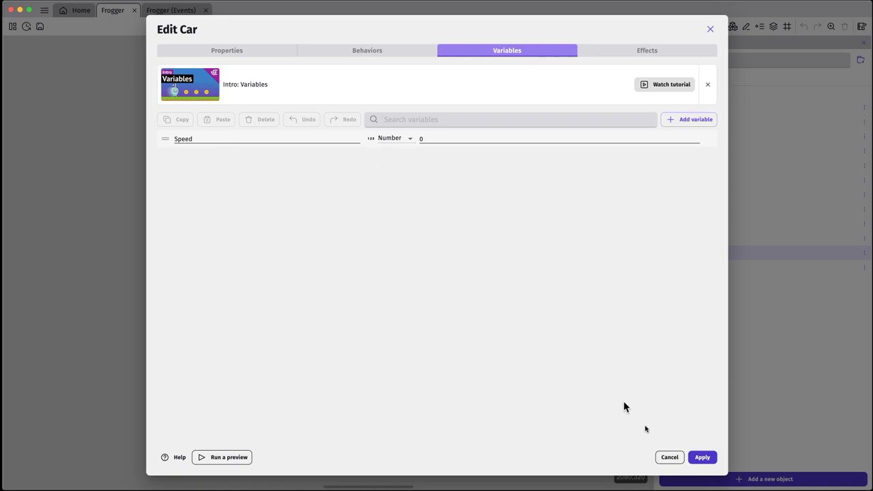
pyautogui.click(702, 458)
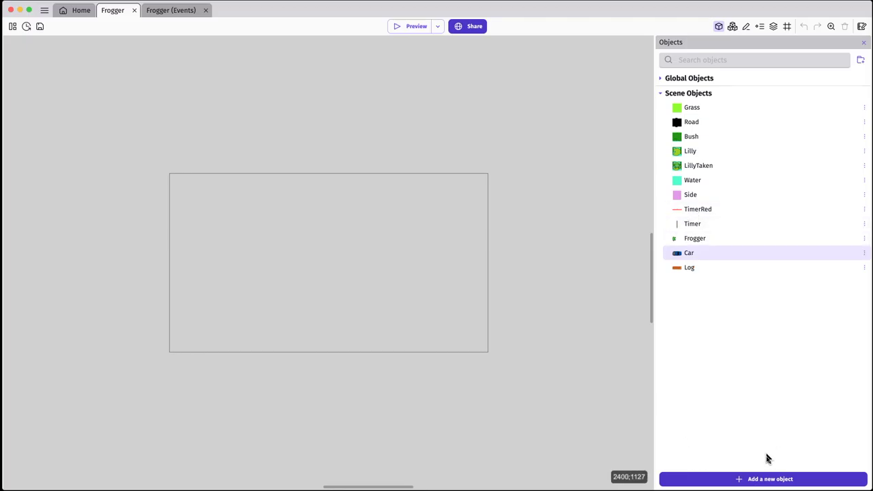
# Create a new Sprite object from scratch and name it Death
pyautogui.click(769, 480)
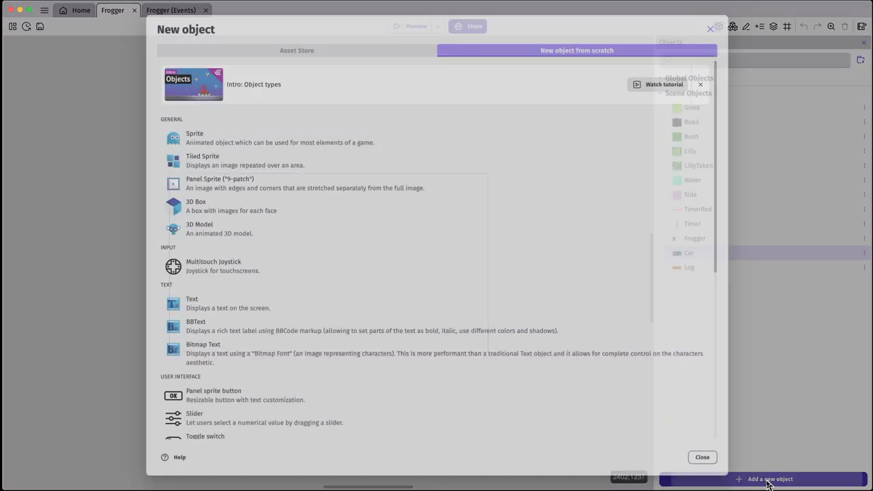
pyautogui.click(240, 148)
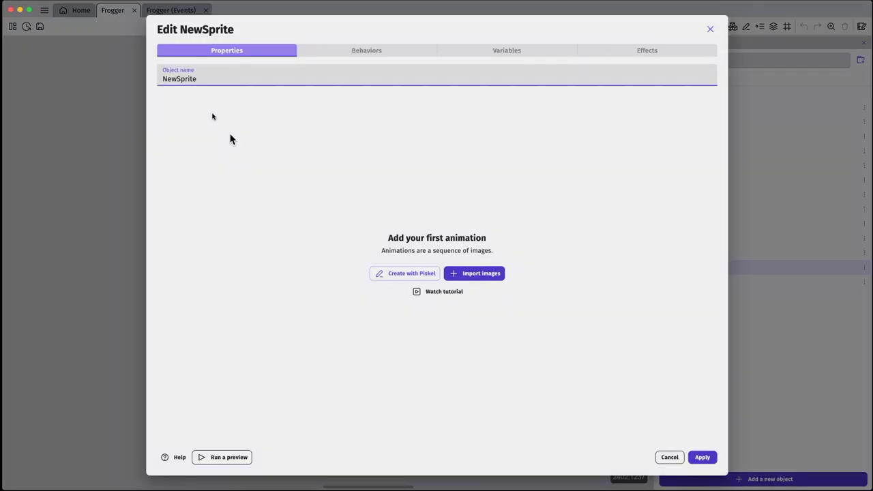
pyautogui.write('Death')
# Import death.png from the Frogger 2 folder as the Death object's first animation
pyautogui.click(473, 274)
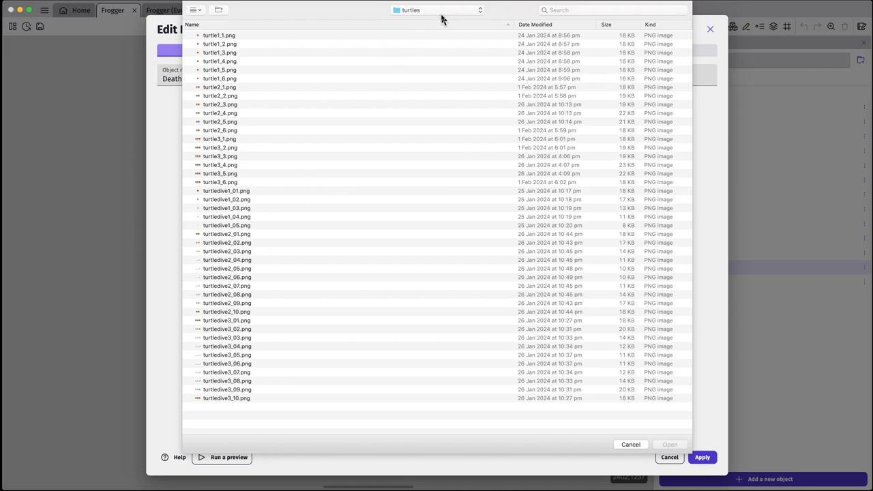
pyautogui.click(441, 15)
pyautogui.click(440, 20)
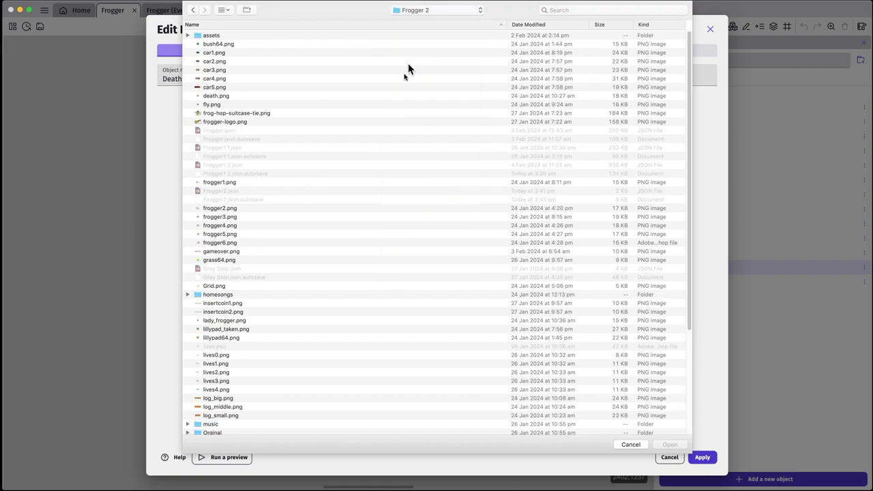
pyautogui.scroll(-1, 293, 202)
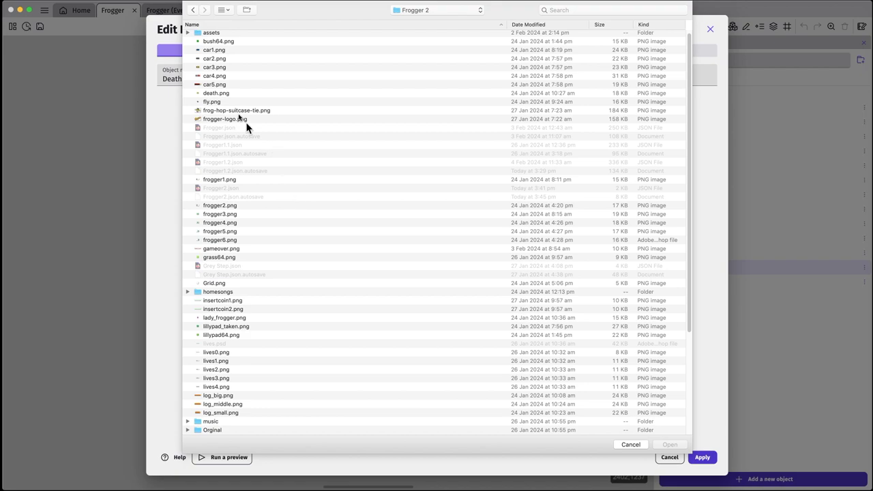
pyautogui.click(228, 94)
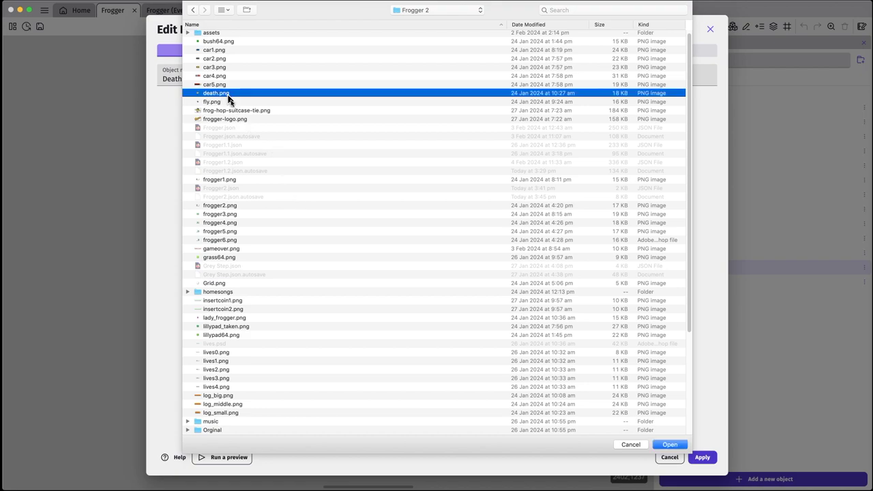
pyautogui.click(669, 446)
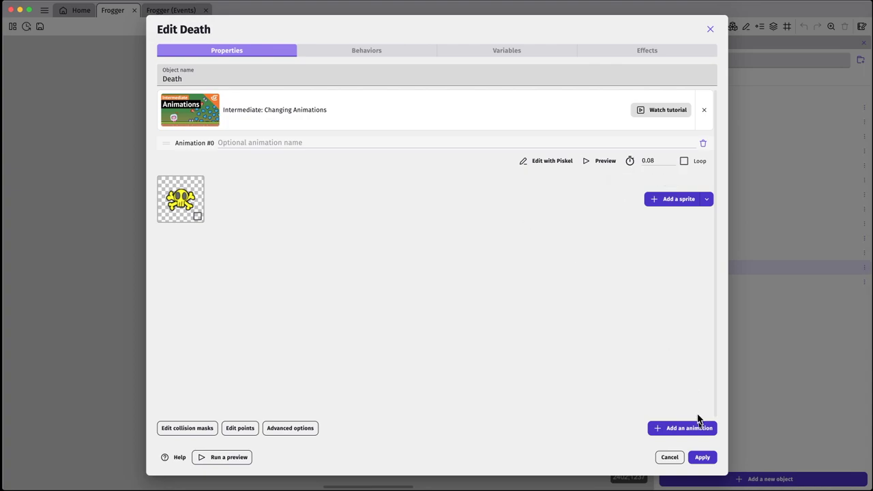
# Move the Death sprite's Origin point to X 32.5, Y 25, apply the object, and reorder the scene objects so Log precedes Death
pyautogui.click(244, 430)
pyautogui.moveTo(183, 126); pyautogui.dragTo(345, 249)
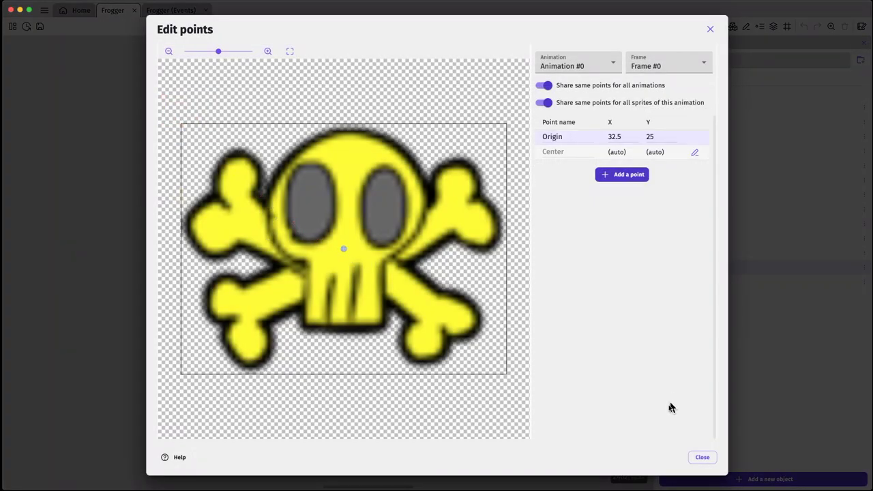
pyautogui.click(703, 458)
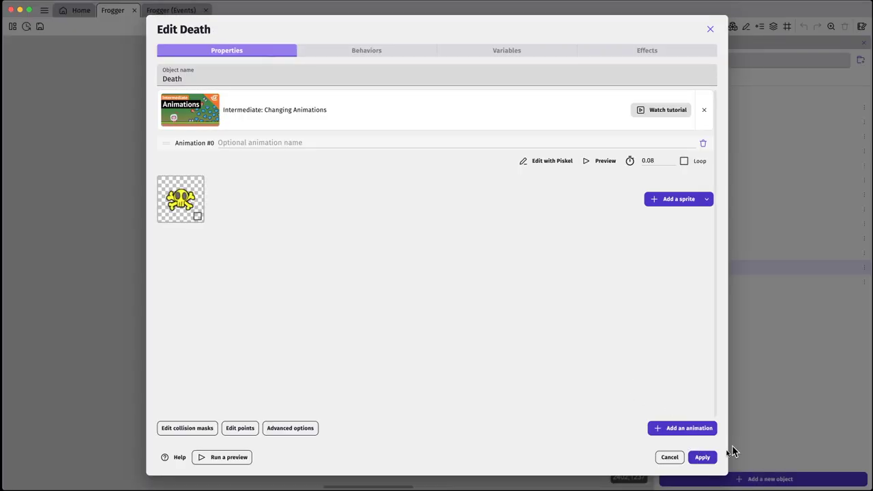
pyautogui.click(708, 460)
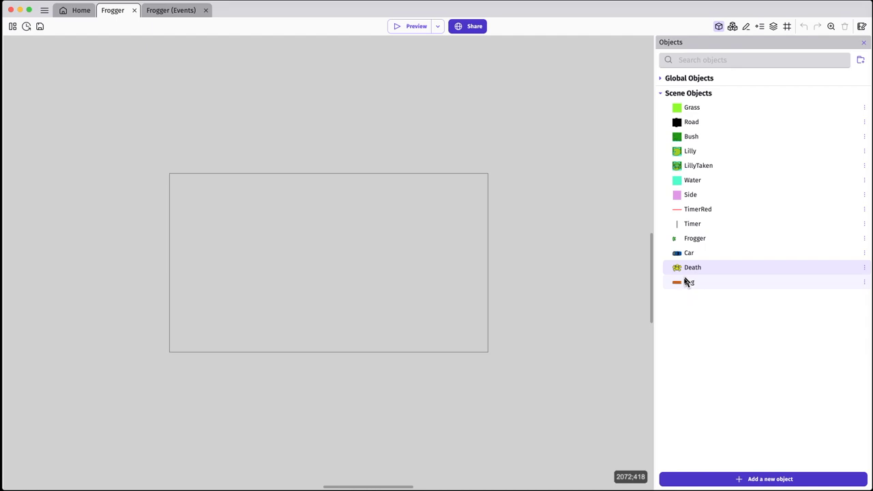
pyautogui.moveTo(679, 285)
pyautogui.mouseDown()
pyautogui.moveTo(679, 270)
pyautogui.moveTo(688, 300)
pyautogui.moveTo(681, 268)
pyautogui.mouseUp()
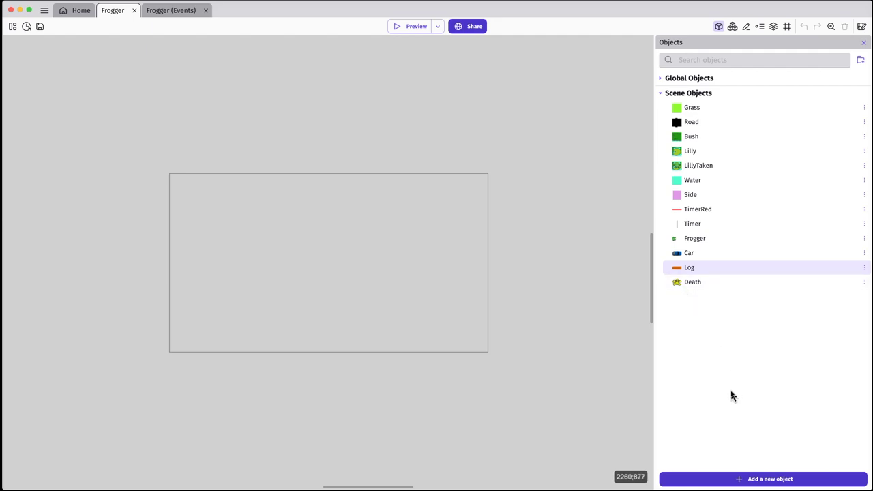
# Create a new Sprite object from scratch and name it GameOver
pyautogui.click(756, 480)
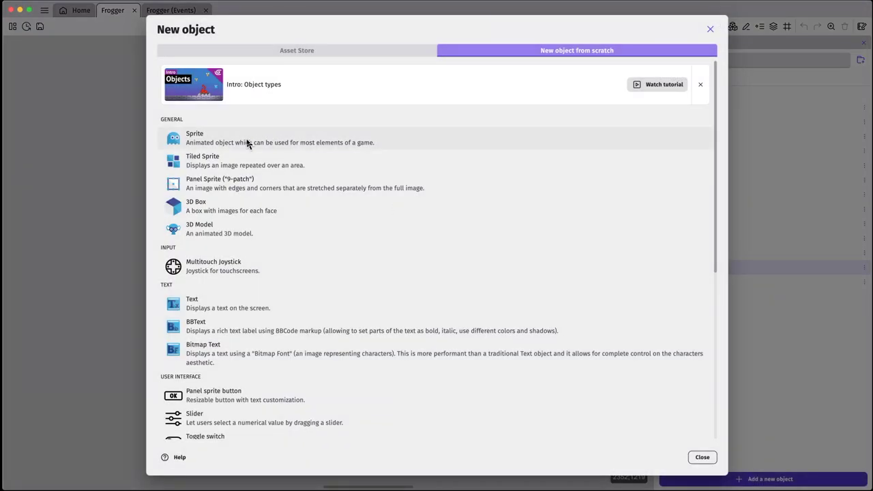
pyautogui.click(248, 144)
pyautogui.moveTo(216, 79); pyautogui.dragTo(158, 78)
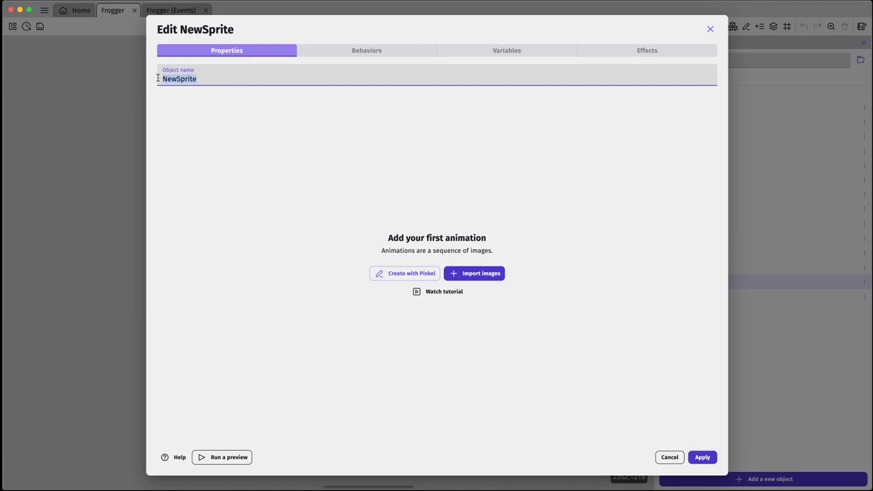
pyautogui.write('GameOver')
# Import gameover.png as the GameOver object's first animation and apply the object
pyautogui.click(487, 276)
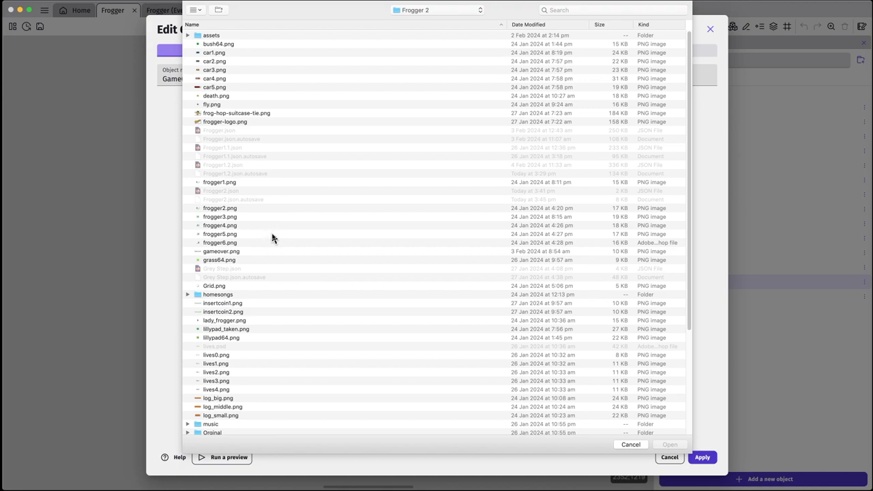
pyautogui.scroll(-3, 273, 238)
pyautogui.scroll(3, 276, 238)
pyautogui.scroll(-5, 278, 217)
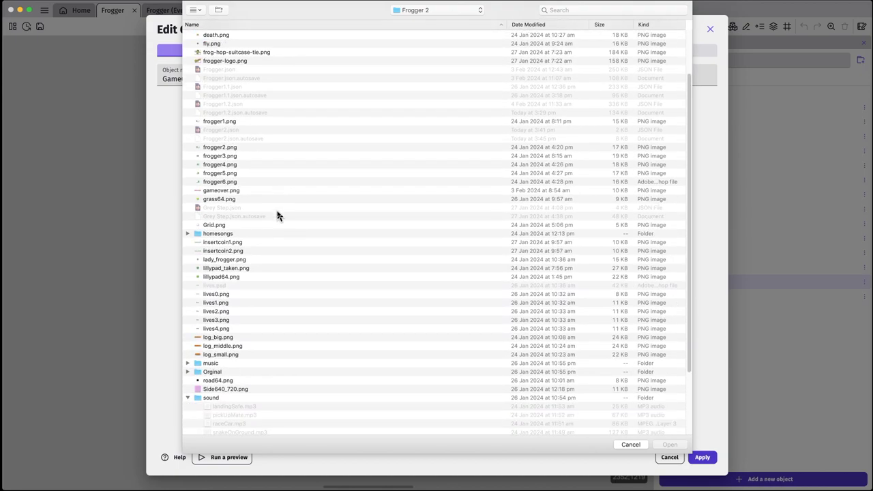
pyautogui.scroll(3, 278, 211)
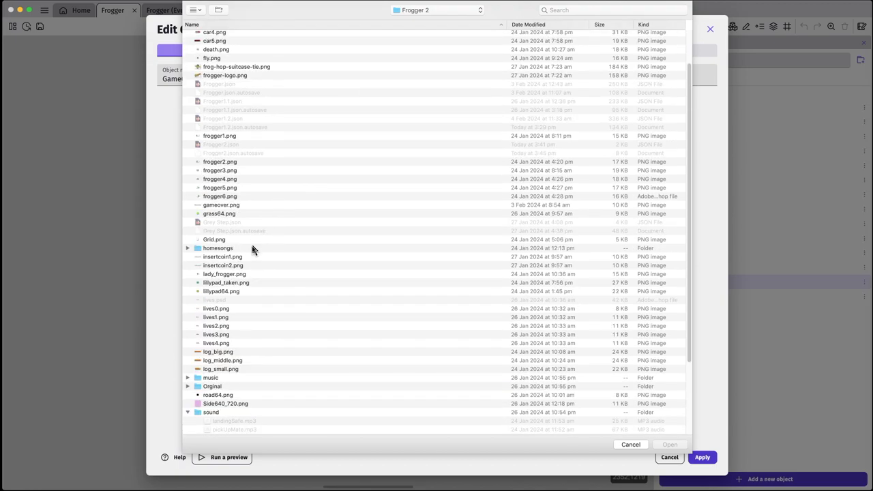
pyautogui.click(238, 206)
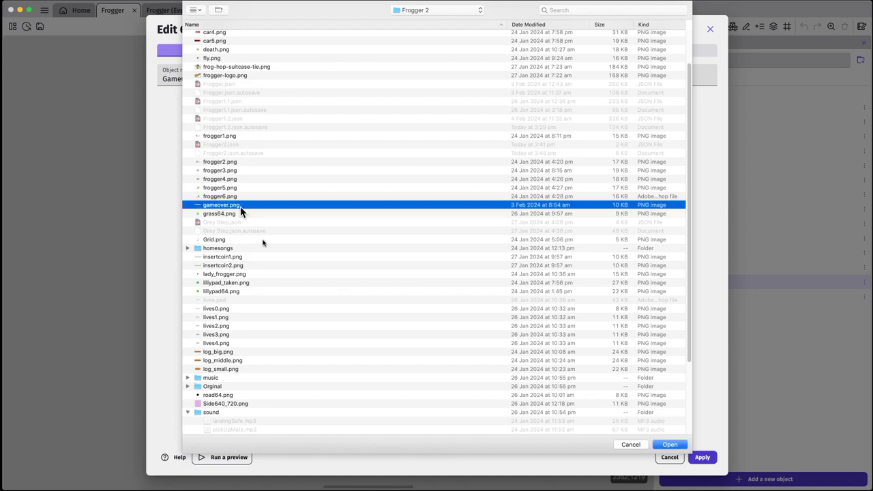
pyautogui.click(670, 445)
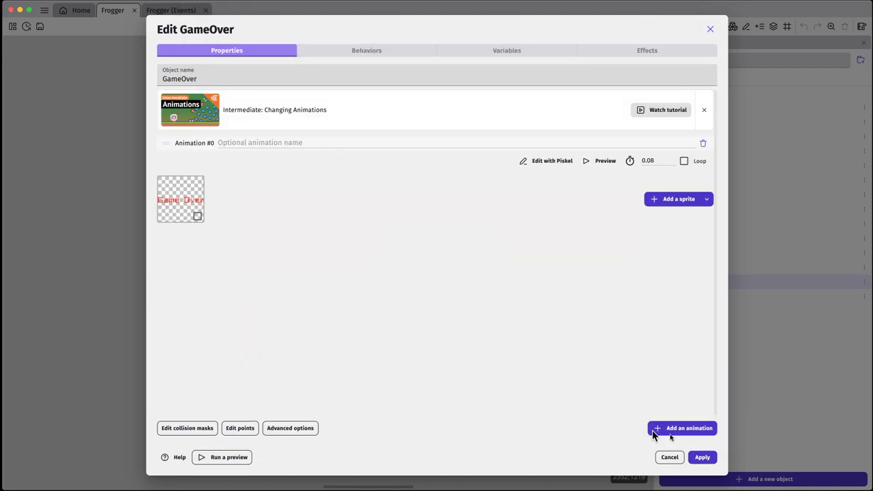
pyautogui.click(703, 458)
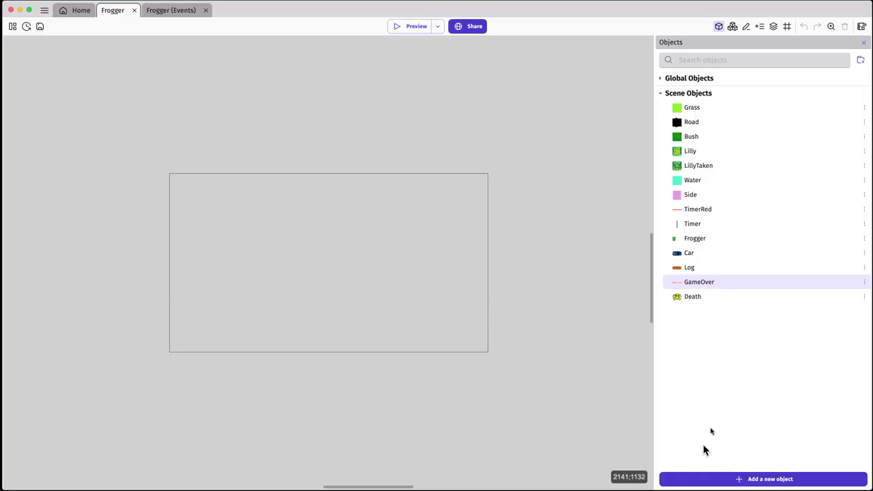
# Create a Sprite object named Lives and import lives0.png as its first animation
pyautogui.click(761, 479)
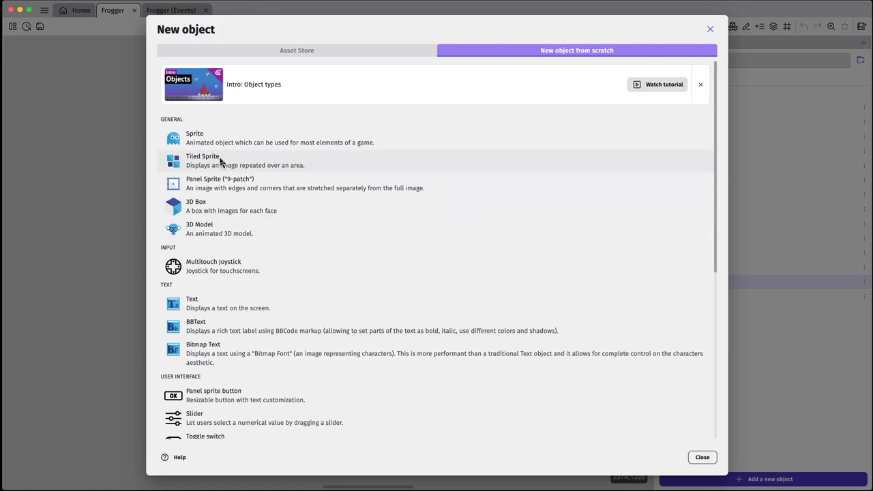
pyautogui.click(221, 142)
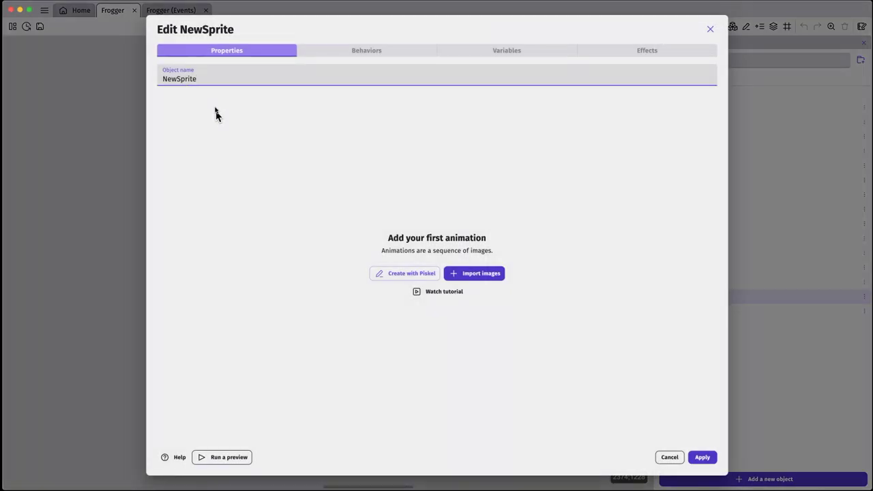
pyautogui.doubleClick(191, 78)
pyautogui.write('Lives')
pyautogui.click(468, 273)
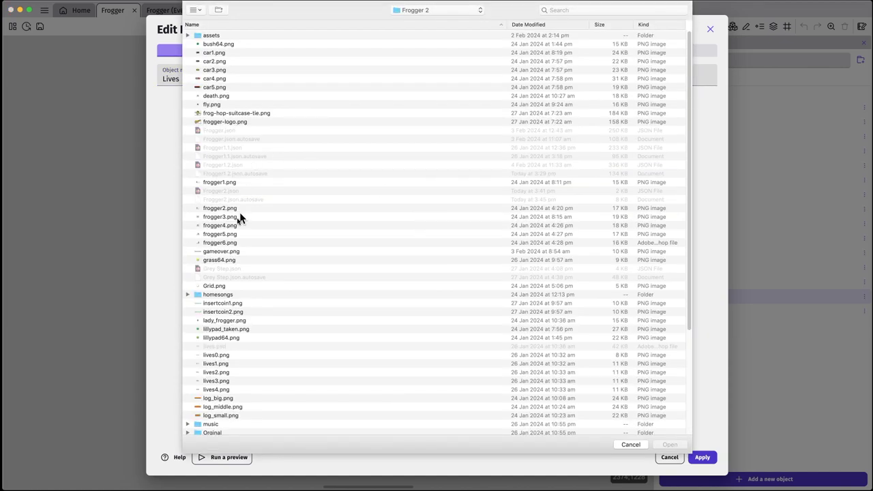
pyautogui.click(258, 355)
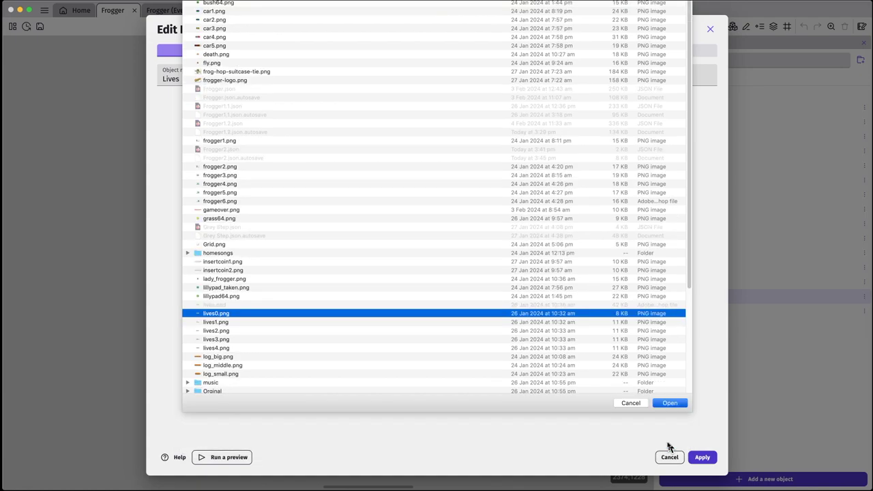
pyautogui.click(669, 445)
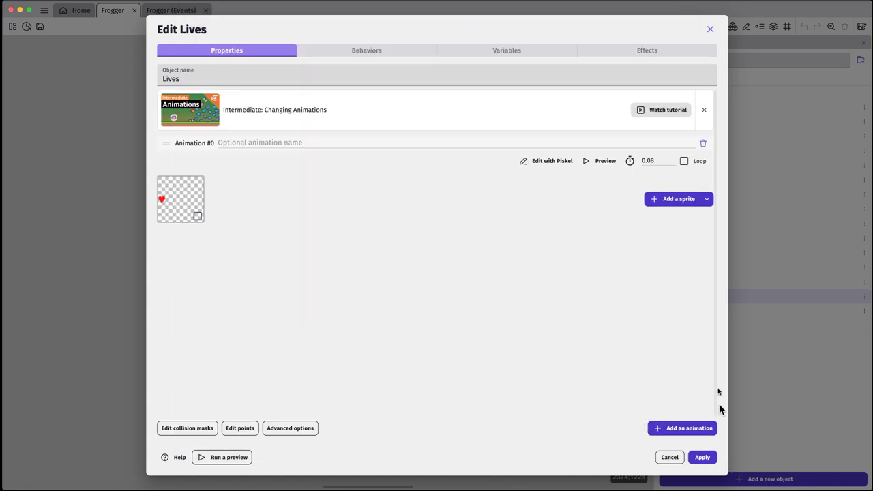
# Add Animation #1 to the Lives object with lives1.png as its sprite
pyautogui.click(688, 430)
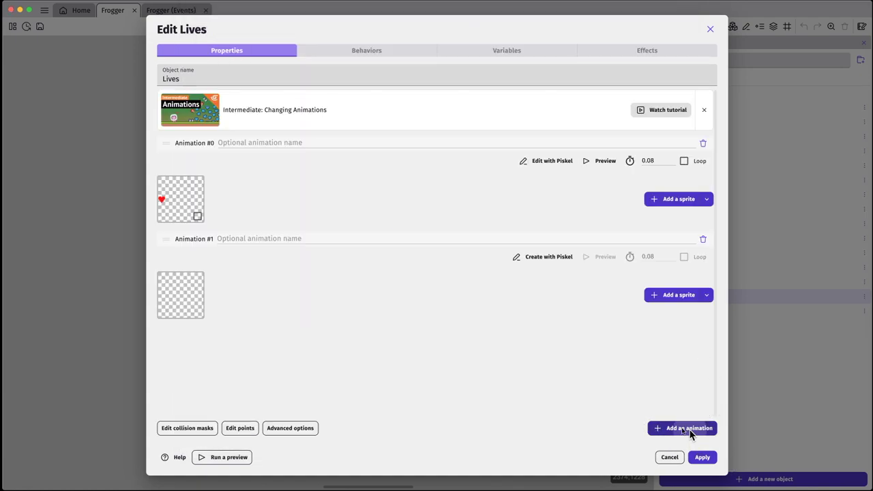
pyautogui.click(657, 299)
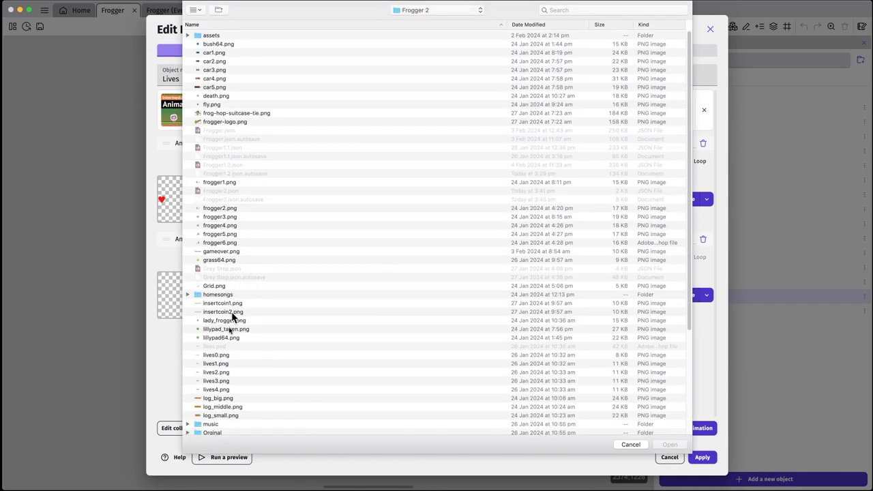
pyautogui.click(224, 363)
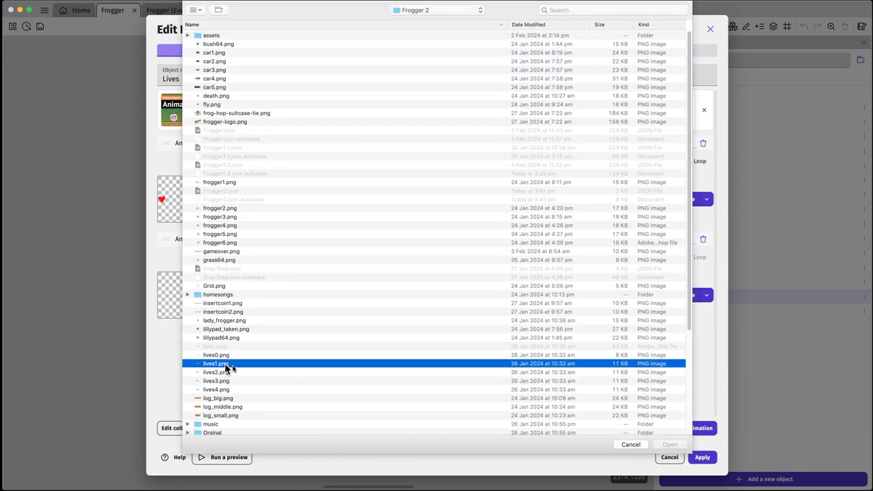
pyautogui.click(674, 445)
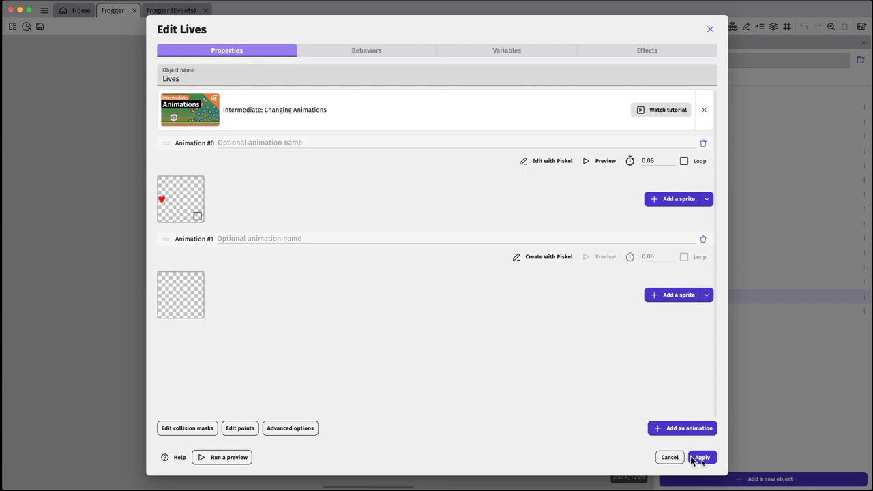
# Add Animation #2 to the Lives object with lives2.png as its sprite
pyautogui.click(700, 435)
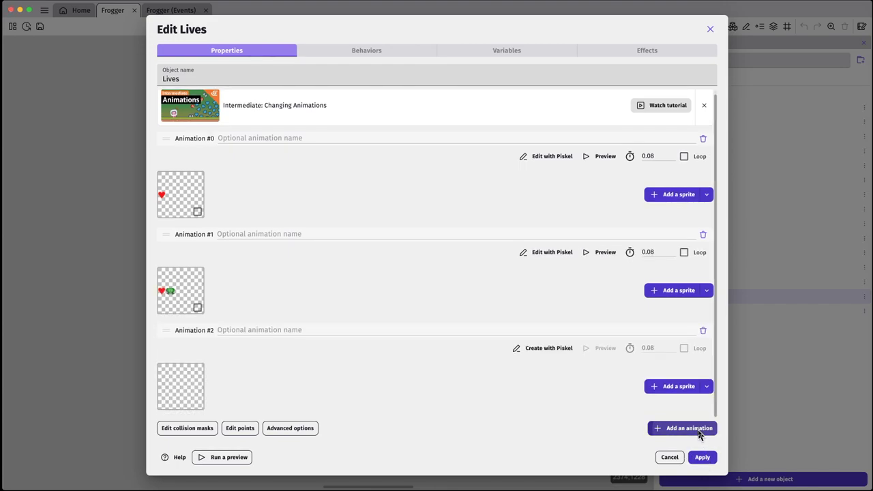
pyautogui.click(665, 388)
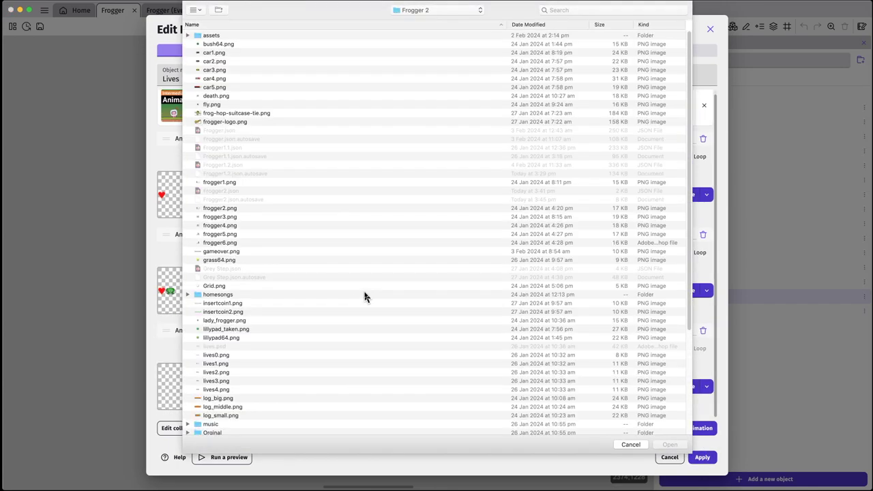
pyautogui.click(223, 374)
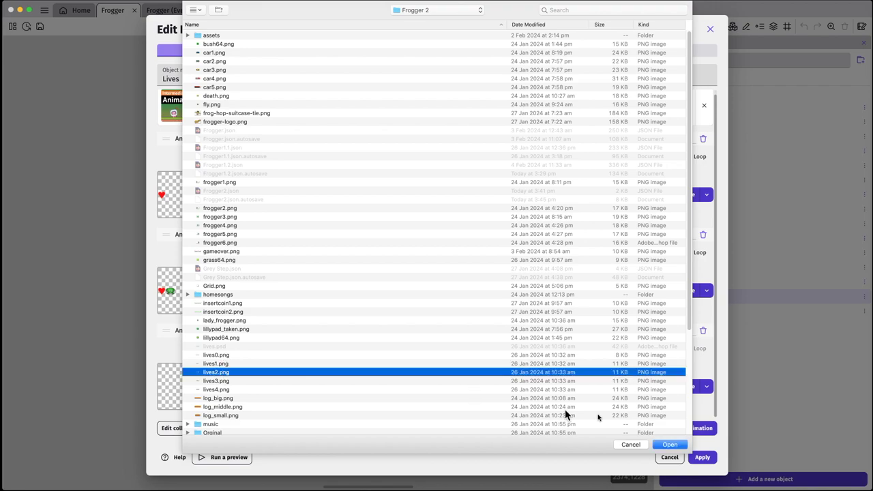
pyautogui.click(665, 445)
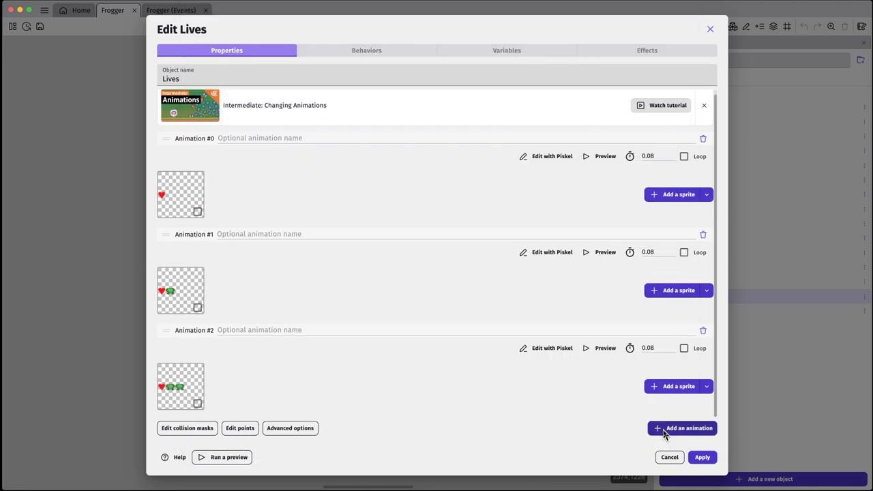
# Add Animation #3 to the Lives object with lives3.png as its sprite
pyautogui.click(683, 429)
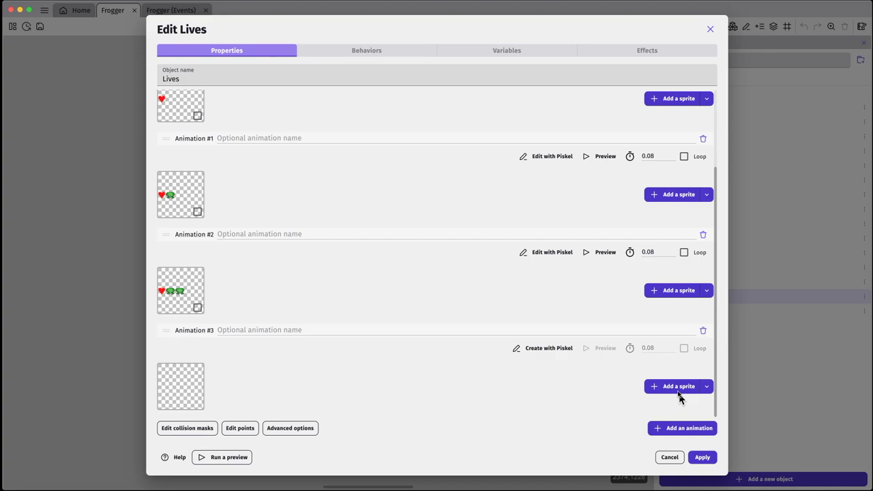
pyautogui.click(679, 389)
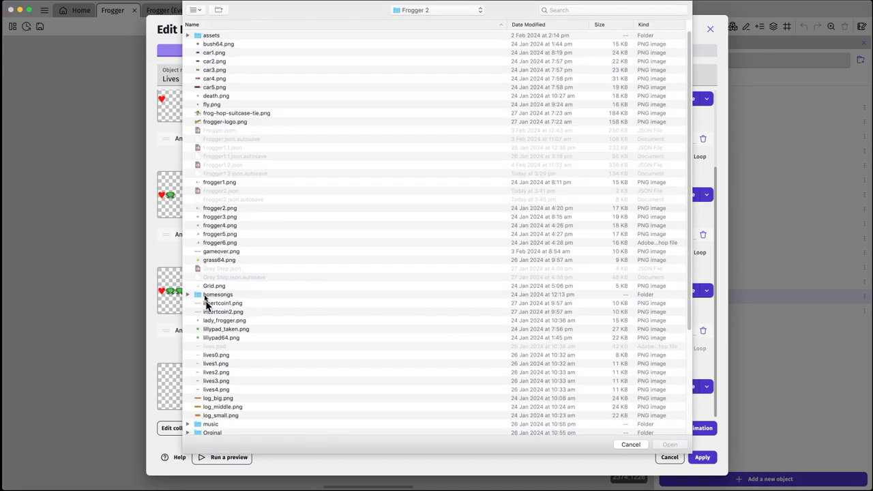
pyautogui.click(224, 382)
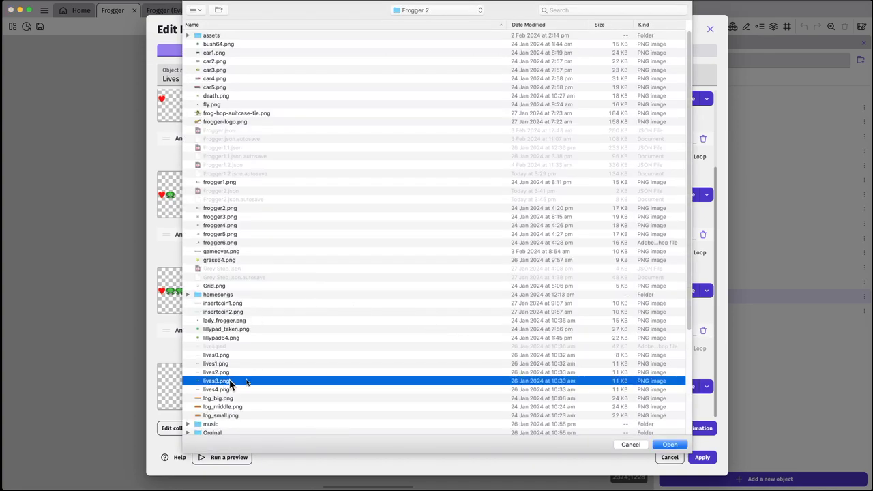
pyautogui.click(670, 445)
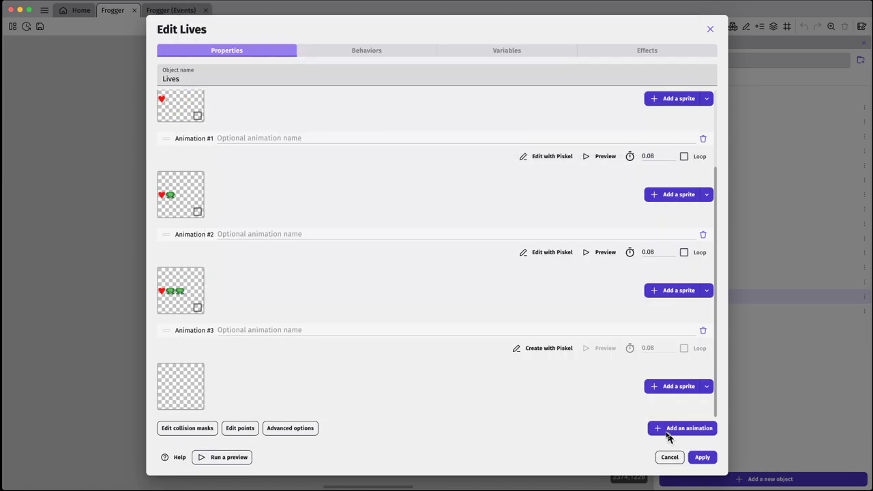
# Add Animation #4 to the Lives object with lives4.png as its sprite and apply the object
pyautogui.click(690, 428)
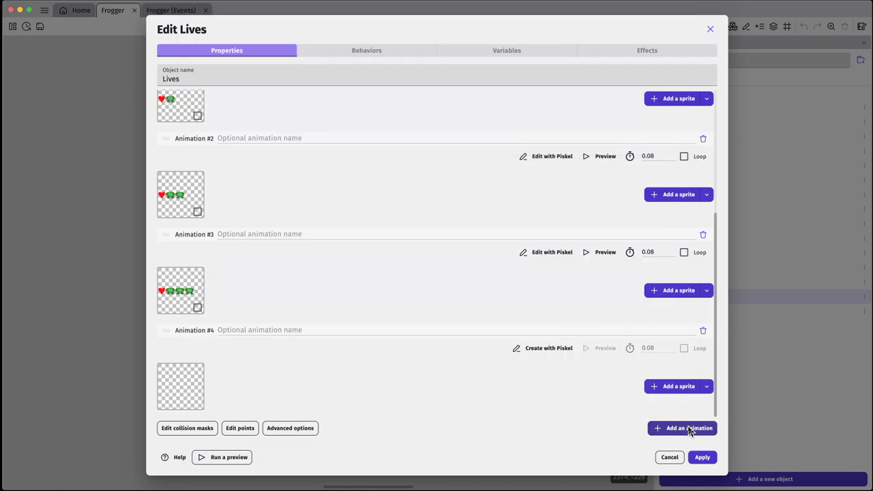
pyautogui.click(668, 387)
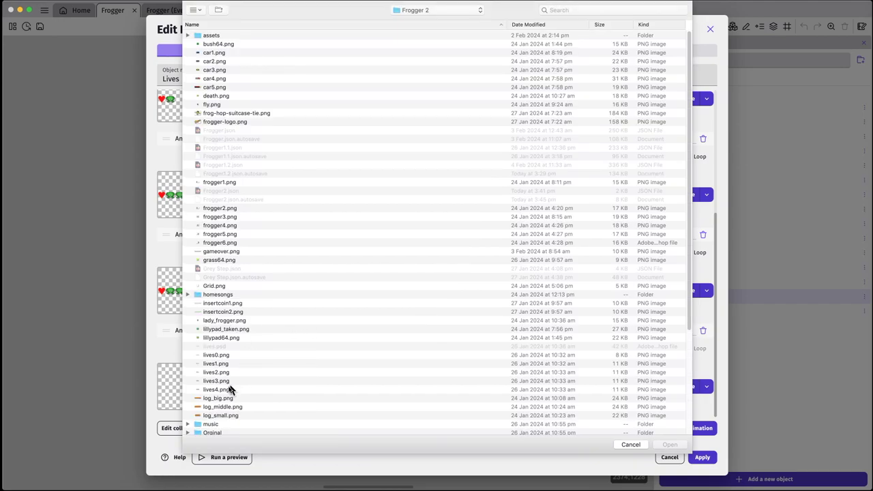
pyautogui.click(229, 390)
pyautogui.click(670, 444)
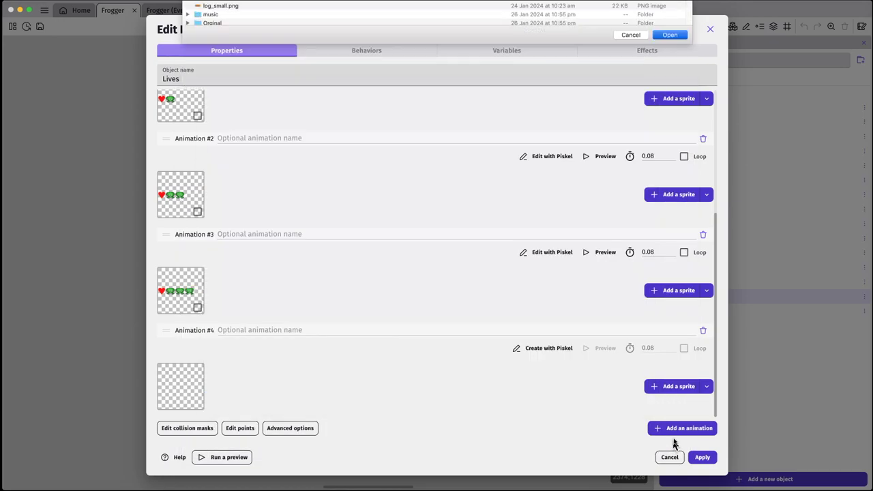
pyautogui.click(703, 458)
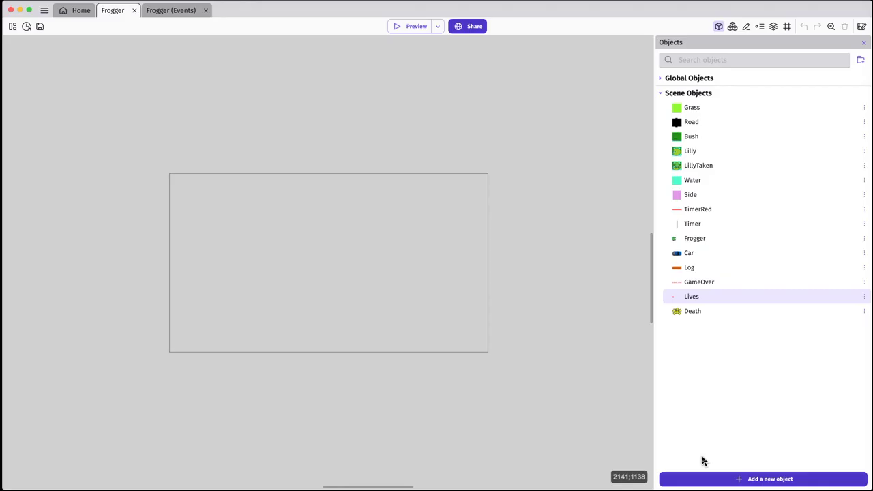
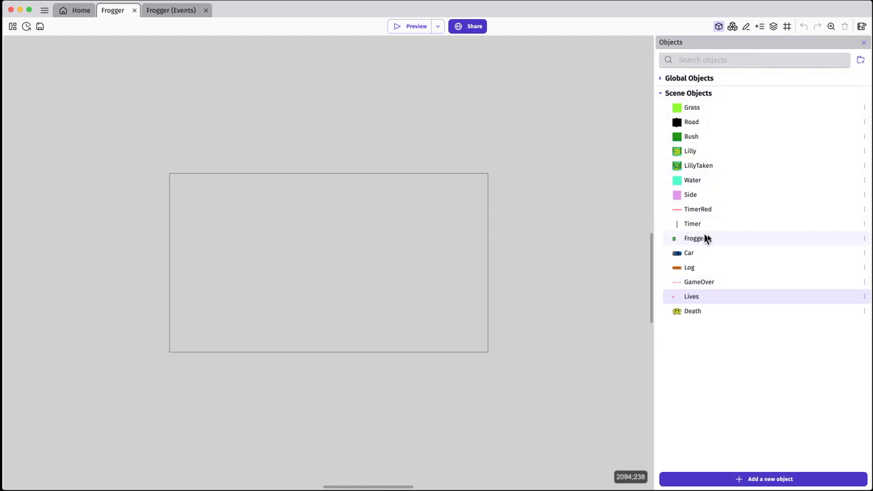
# Create a new scene object group named Clear
pyautogui.click(732, 27)
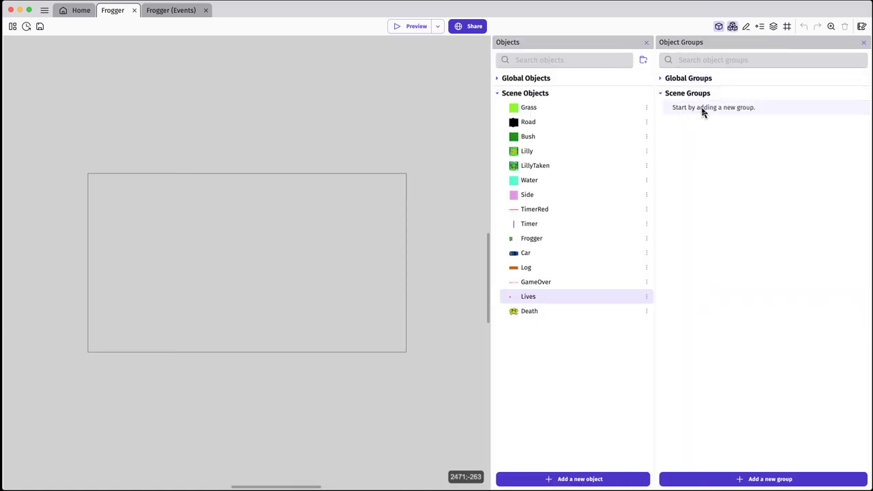
pyautogui.click(753, 480)
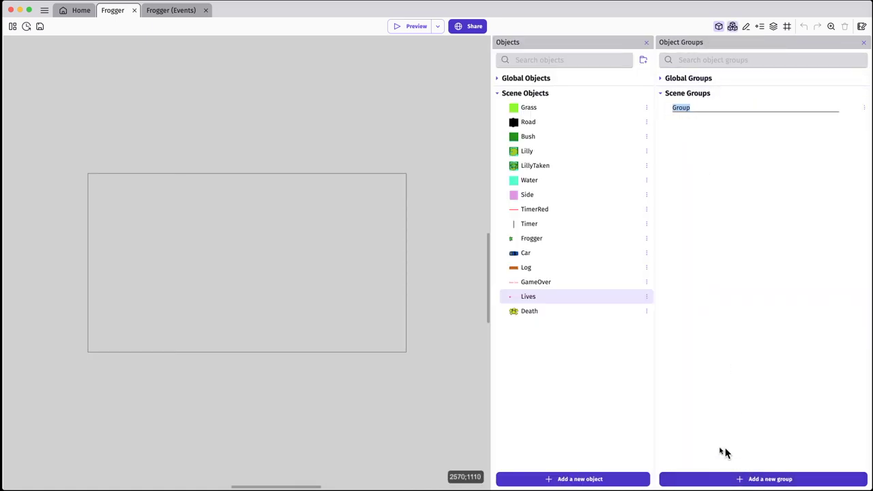
pyautogui.write('Clear')
pyautogui.click(772, 476)
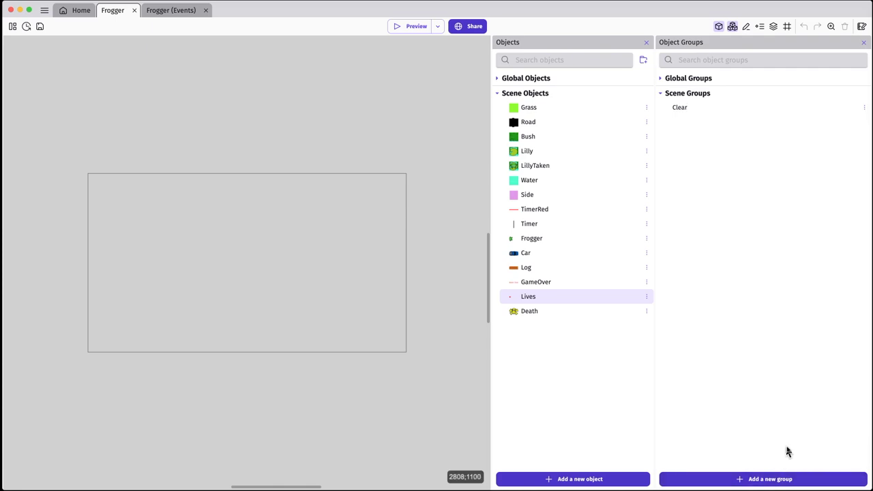
# Edit the Clear group and add the Grass, Road, Bush and Lilly objects to it
pyautogui.doubleClick(692, 112)
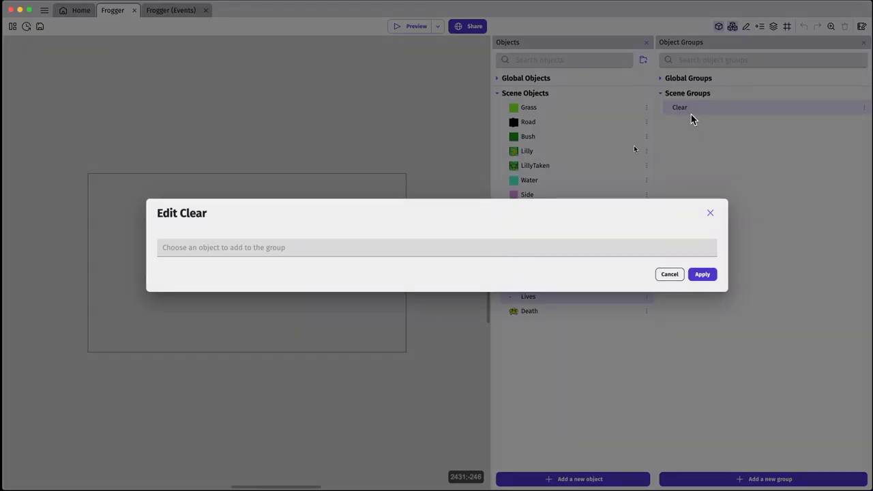
pyautogui.click(389, 248)
pyautogui.click(360, 267)
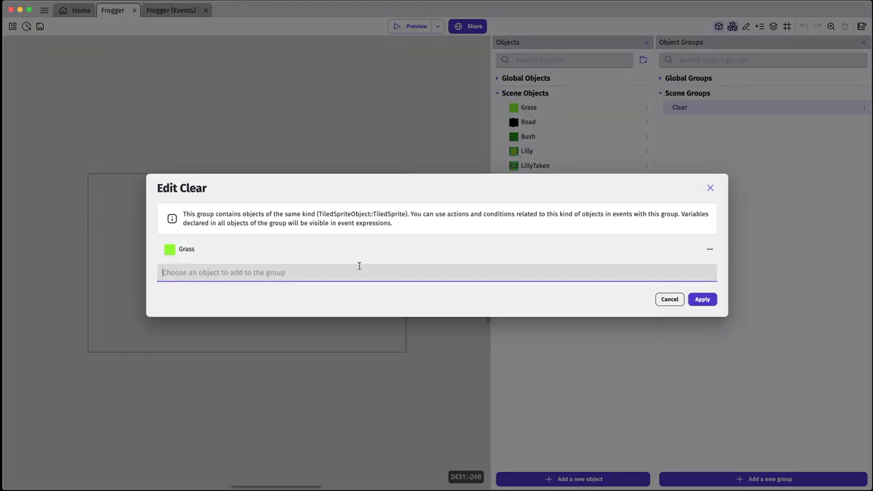
pyautogui.click(378, 271)
pyautogui.click(247, 293)
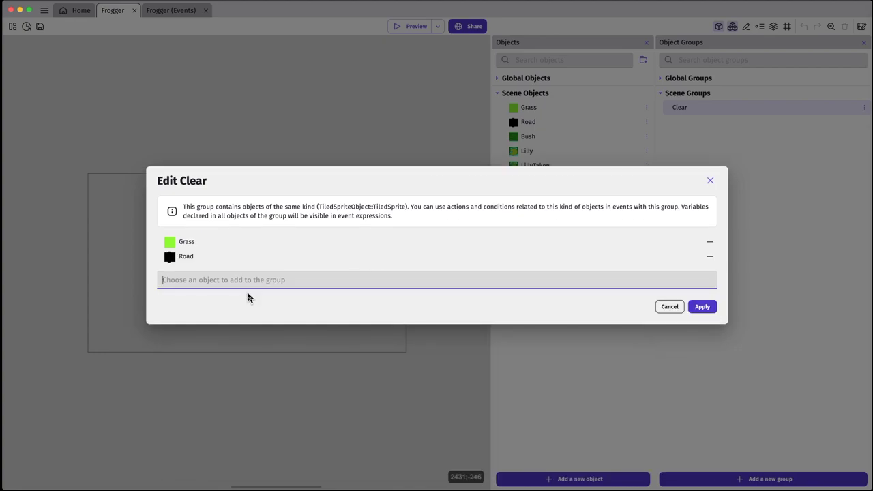
pyautogui.click(257, 280)
pyautogui.click(230, 296)
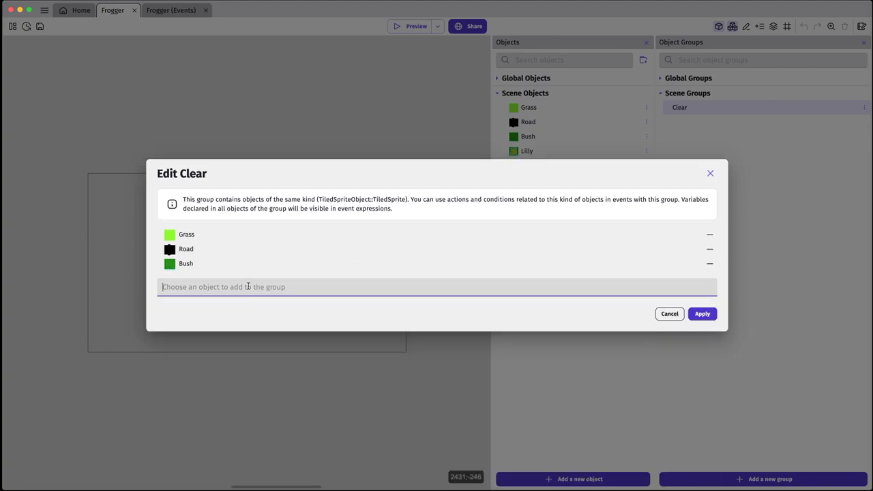
pyautogui.click(250, 283)
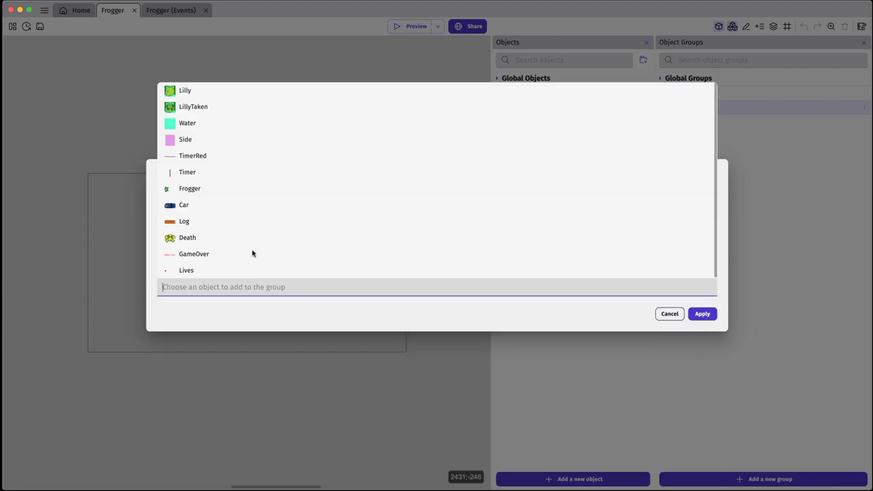
pyautogui.click(232, 94)
# Add the Water, Side, TimerRed and Timer objects to the Clear group
pyautogui.click(220, 293)
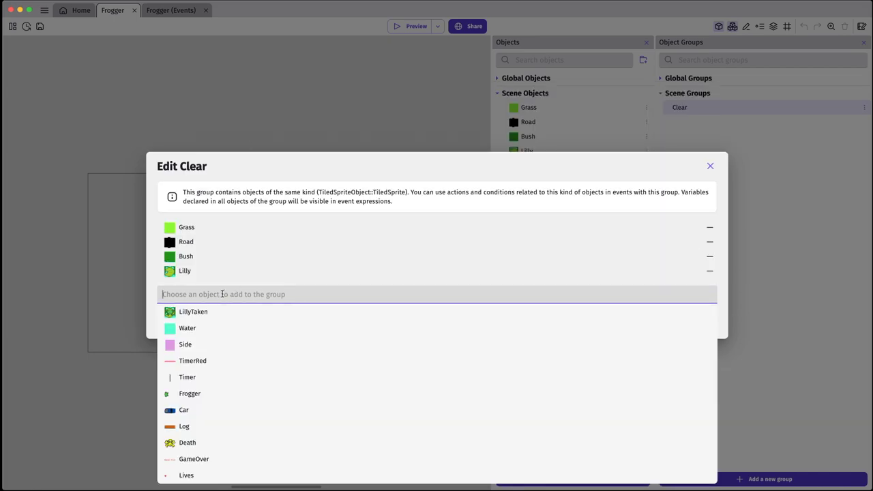
pyautogui.click(194, 330)
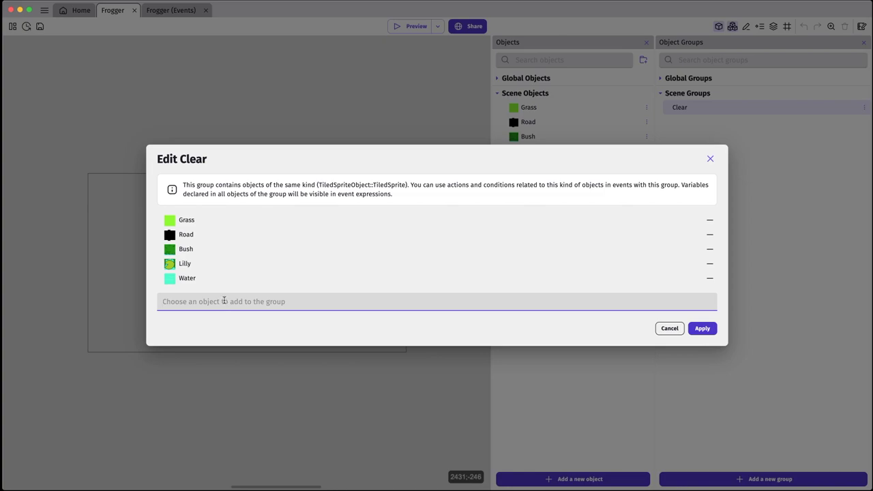
pyautogui.click(224, 301)
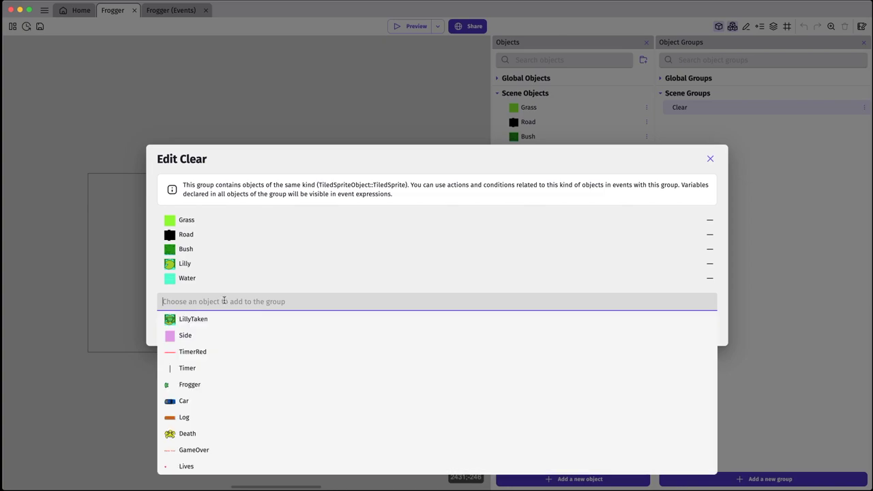
pyautogui.click(202, 334)
pyautogui.click(223, 308)
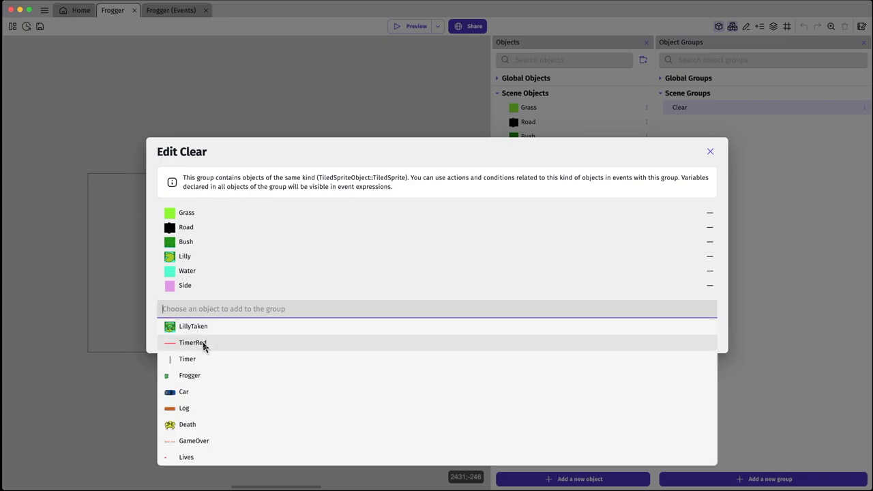
pyautogui.click(202, 343)
pyautogui.click(225, 316)
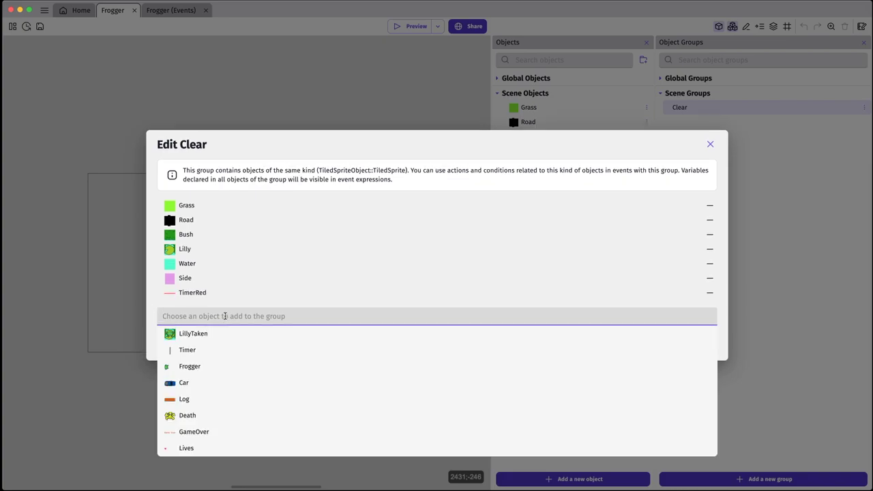
pyautogui.click(210, 349)
# Add the Frogger, Log, Car and Death objects to the Clear group
pyautogui.click(227, 323)
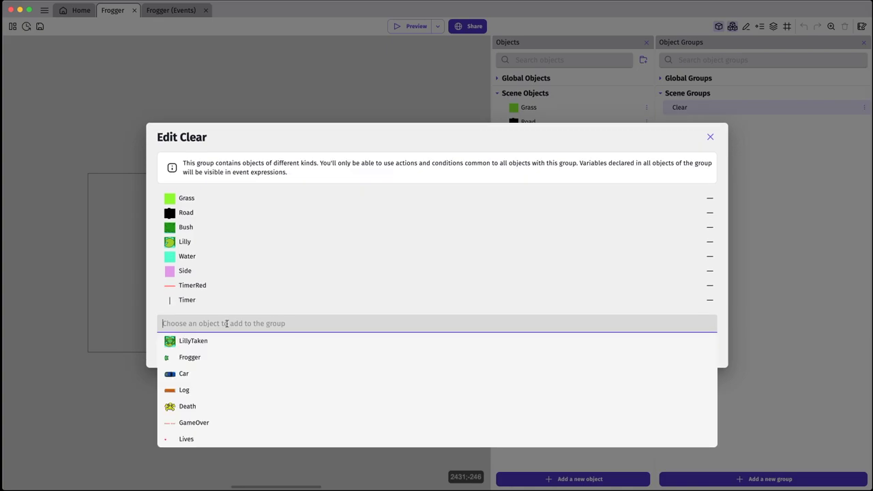
pyautogui.click(209, 360)
pyautogui.click(226, 331)
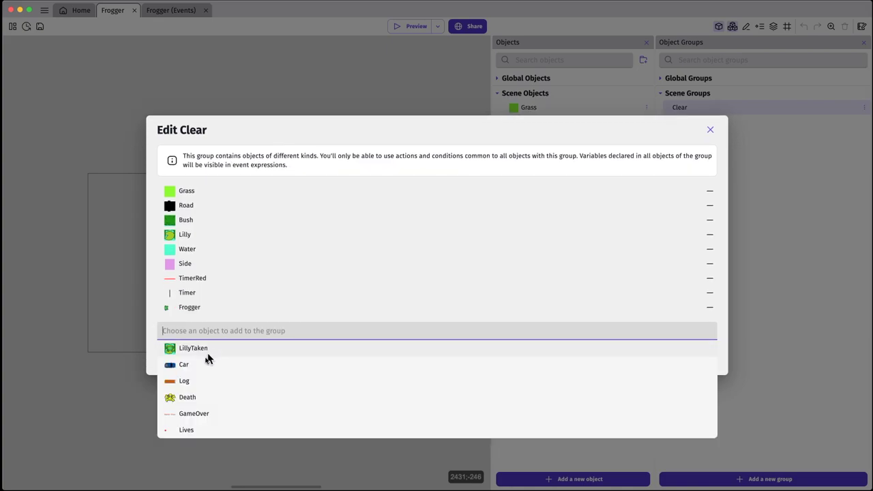
pyautogui.click(200, 382)
pyautogui.click(226, 337)
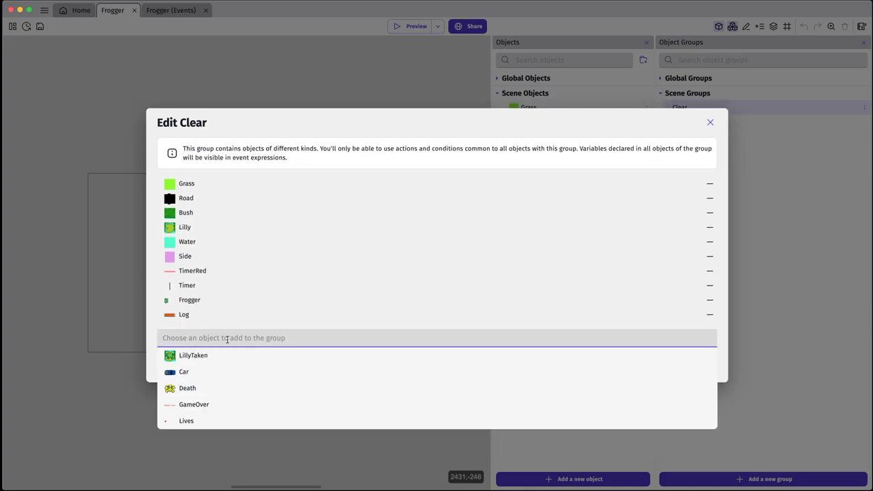
pyautogui.click(208, 374)
pyautogui.click(226, 346)
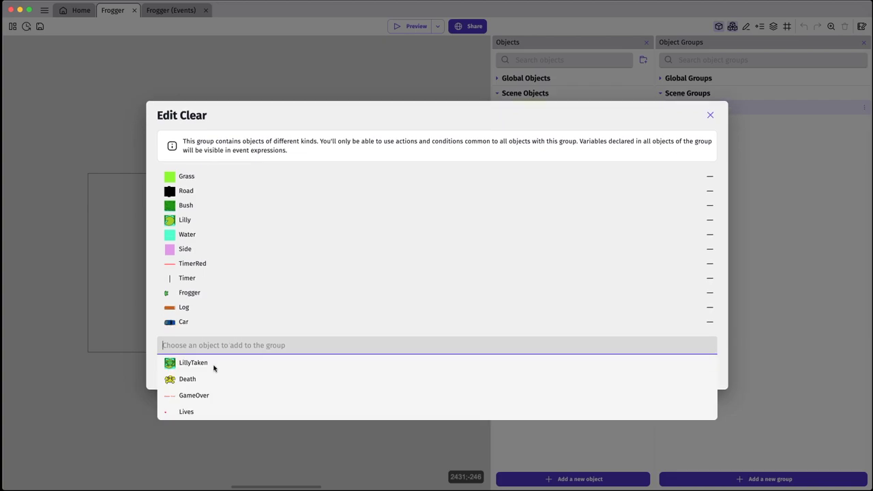
pyautogui.click(208, 380)
# Add the Lives object to the Clear group, apply the group and close the object groups view
pyautogui.click(224, 353)
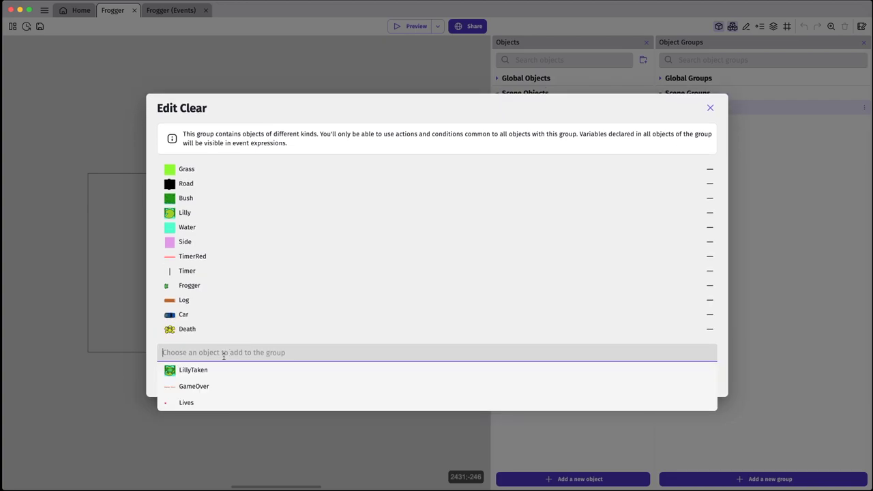
pyautogui.click(201, 405)
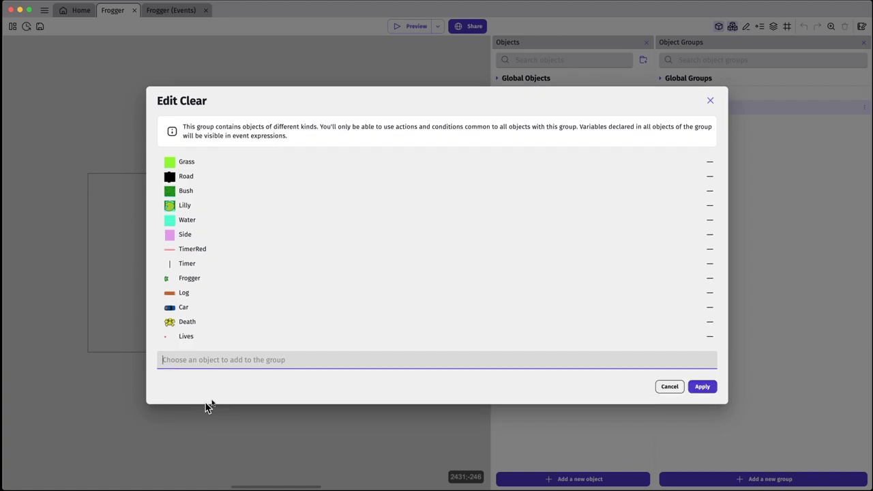
pyautogui.click(703, 387)
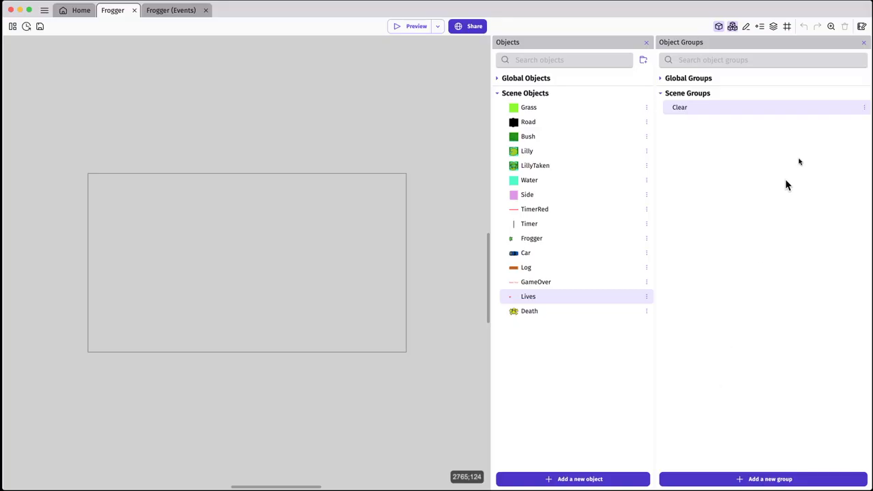
pyautogui.click(864, 42)
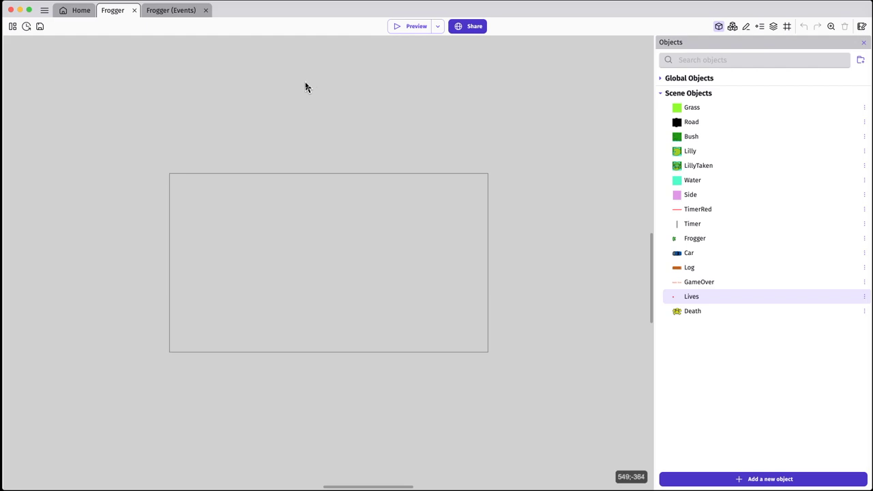
# Open external layout 1 from the project and associate it with the Frogger scene
pyautogui.click(13, 28)
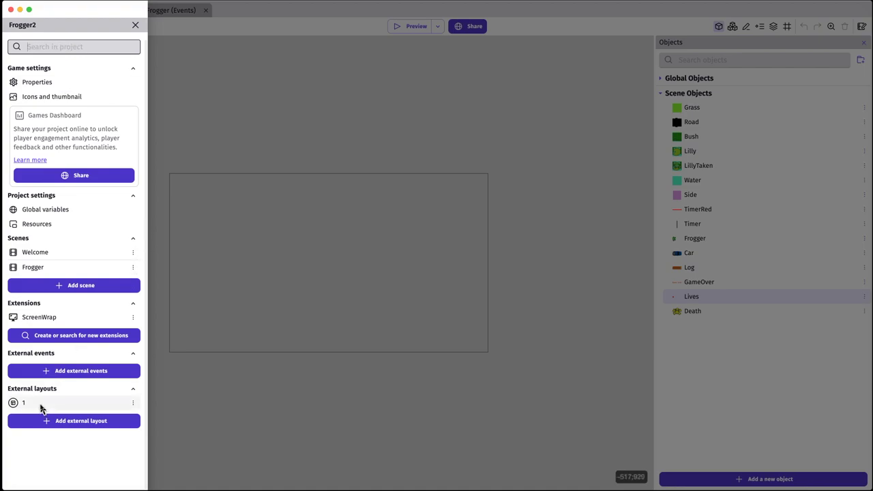
pyautogui.click(41, 408)
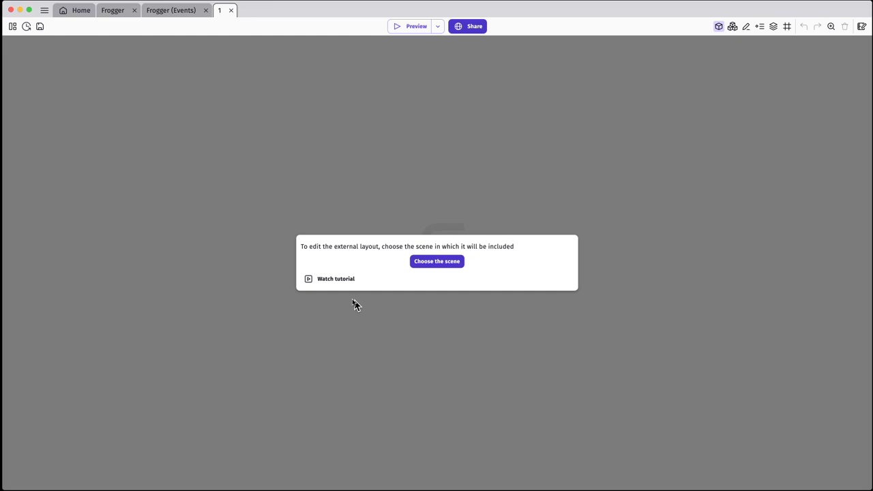
pyautogui.click(455, 263)
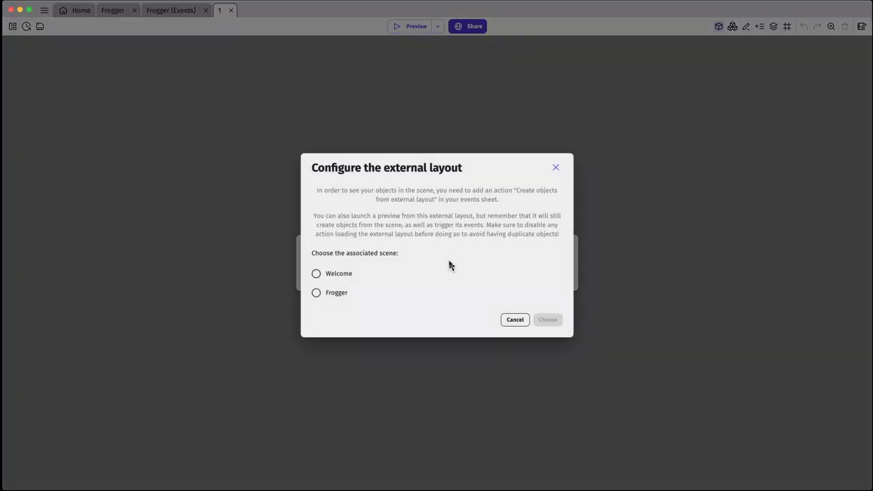
pyautogui.click(342, 294)
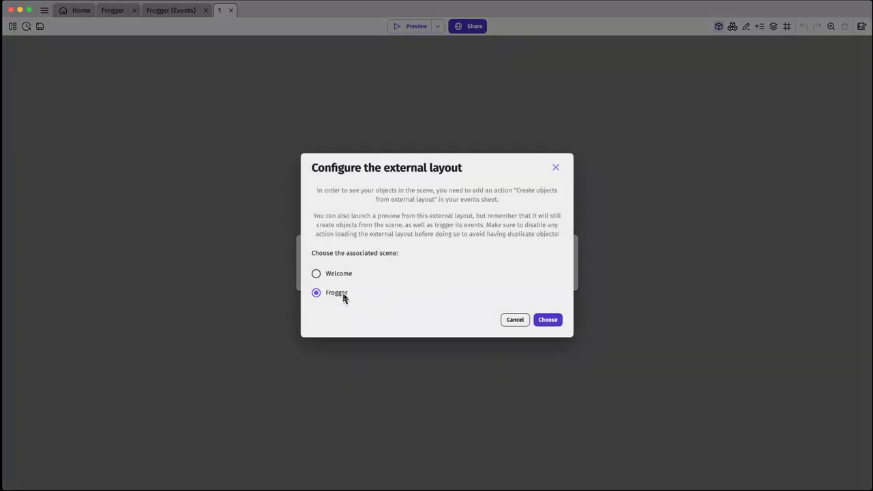
pyautogui.click(550, 320)
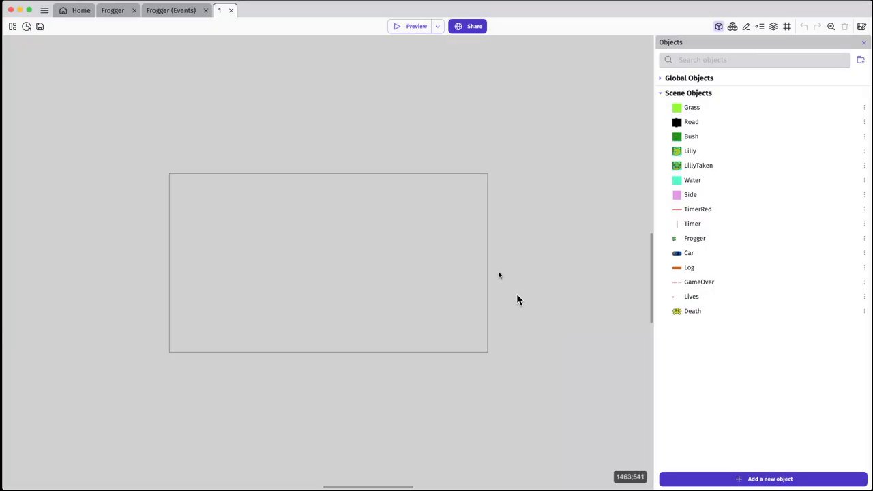
# Show the grid in the external layout's editor
pyautogui.click(787, 29)
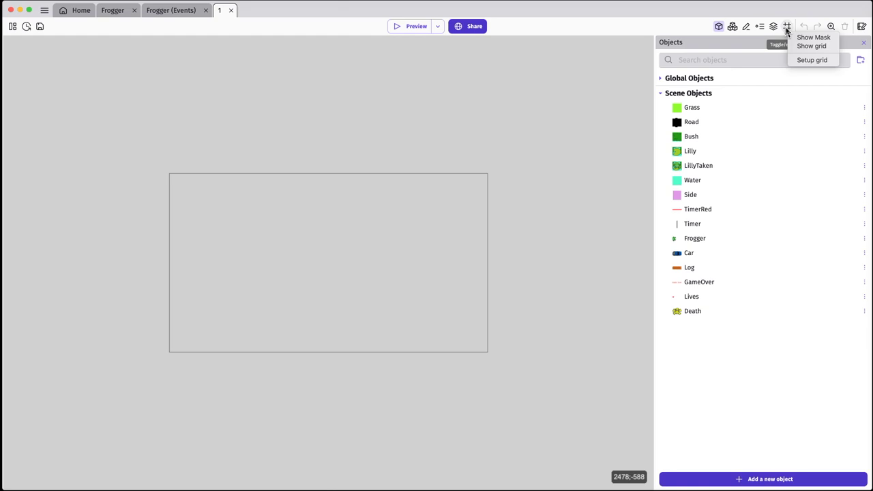
pyautogui.click(798, 46)
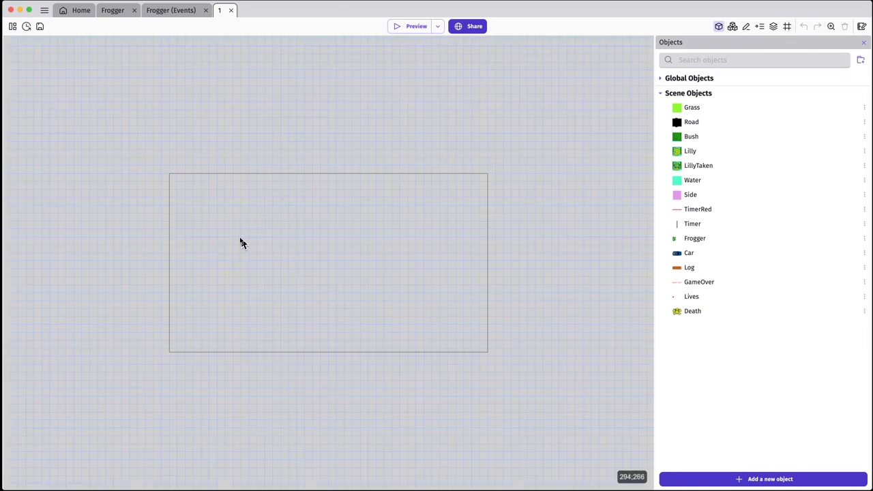
pyautogui.click(789, 27)
pyautogui.click(782, 185)
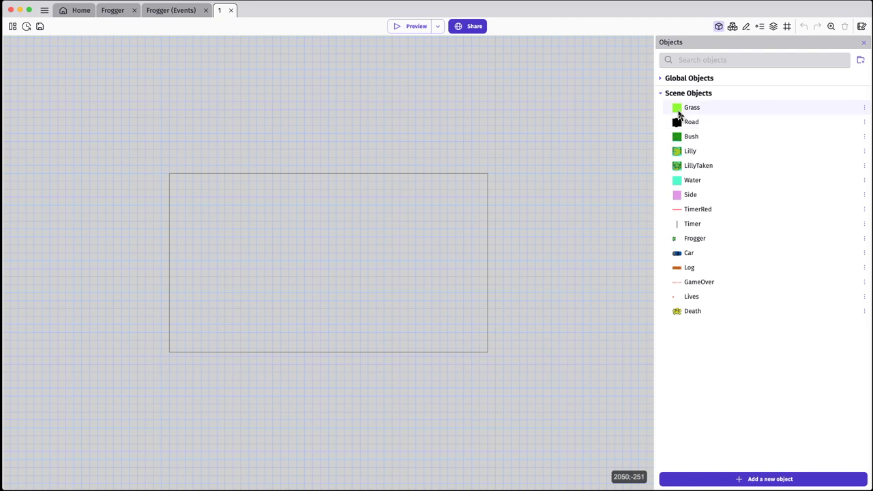
# Lay a full-width Grass strip along the scene's bottom edge at Y 640 and a full-width Road directly above it at Y 384
pyautogui.moveTo(679, 116); pyautogui.dragTo(356, 294)
pyautogui.moveTo(182, 342); pyautogui.dragTo(490, 361)
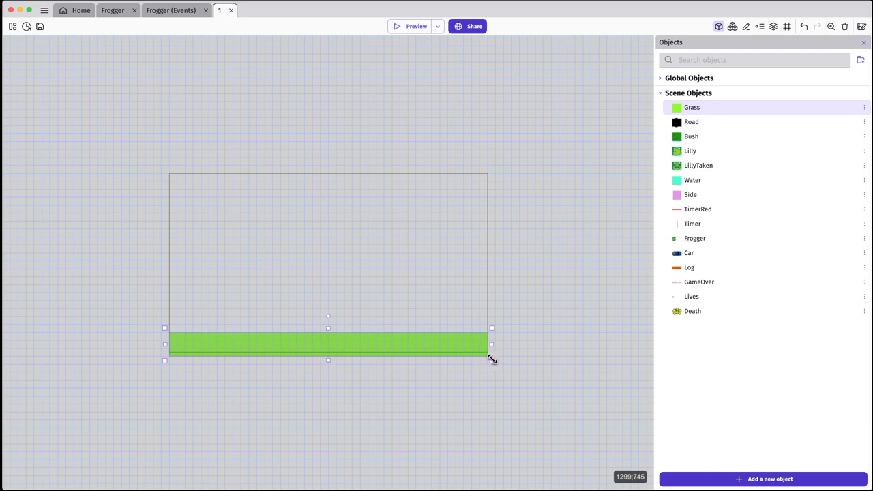
pyautogui.moveTo(692, 122); pyautogui.dragTo(493, 340)
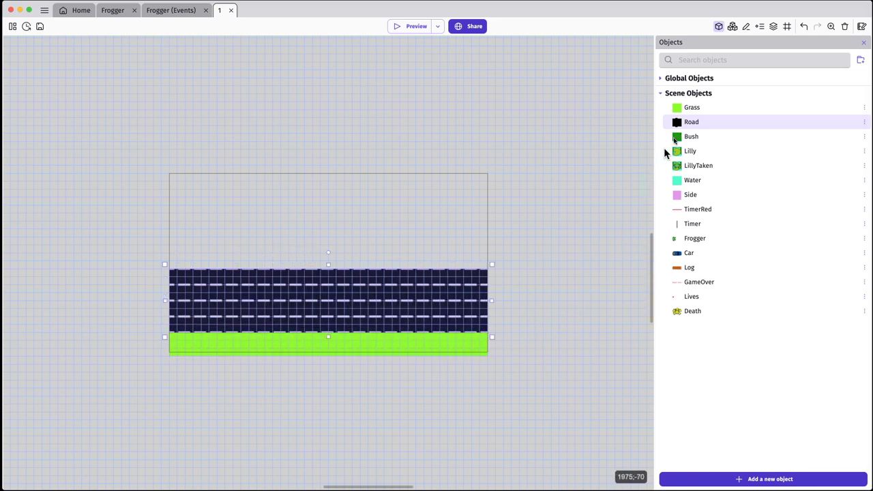
# Add a second full-width Grass strip above the road and a full-width Water area above that strip, starting at Y 64
pyautogui.moveTo(686, 108); pyautogui.dragTo(492, 262)
pyautogui.click(175, 264)
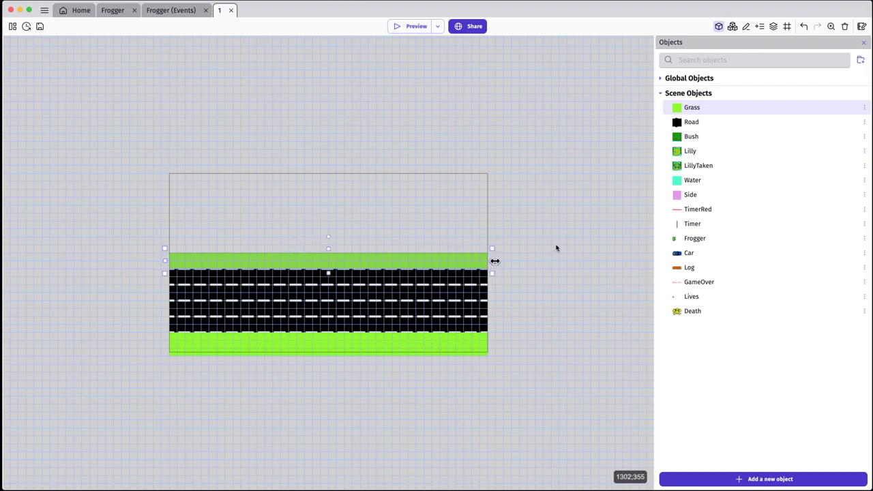
pyautogui.moveTo(678, 182); pyautogui.dragTo(505, 273)
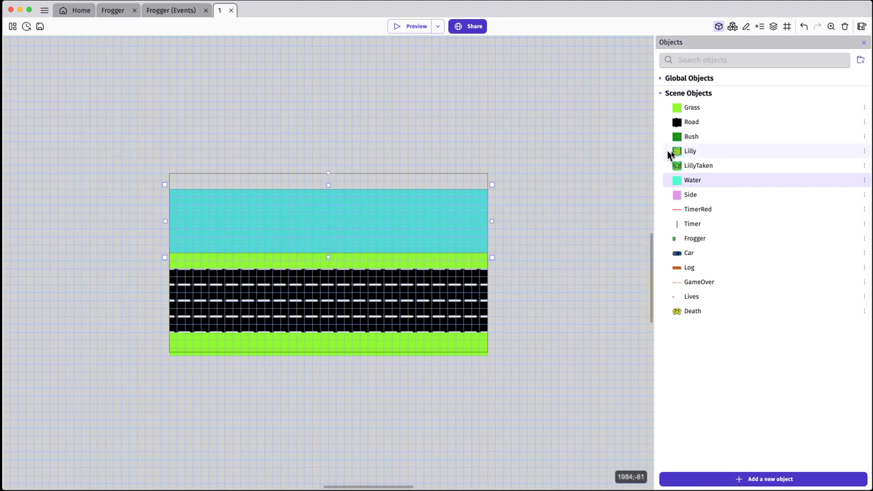
# Place two Lilly objects along the scene's top edge, at X 96 and X 352
pyautogui.moveTo(678, 152); pyautogui.dragTo(199, 179)
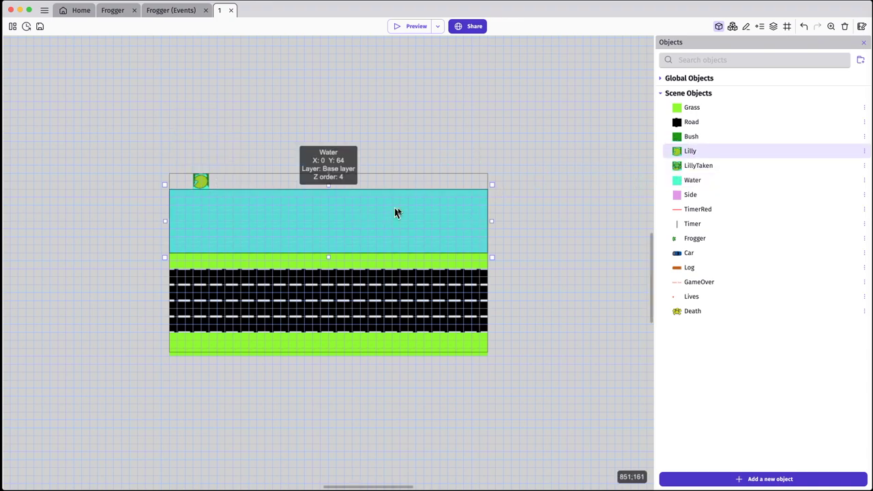
pyautogui.moveTo(676, 150); pyautogui.dragTo(250, 178)
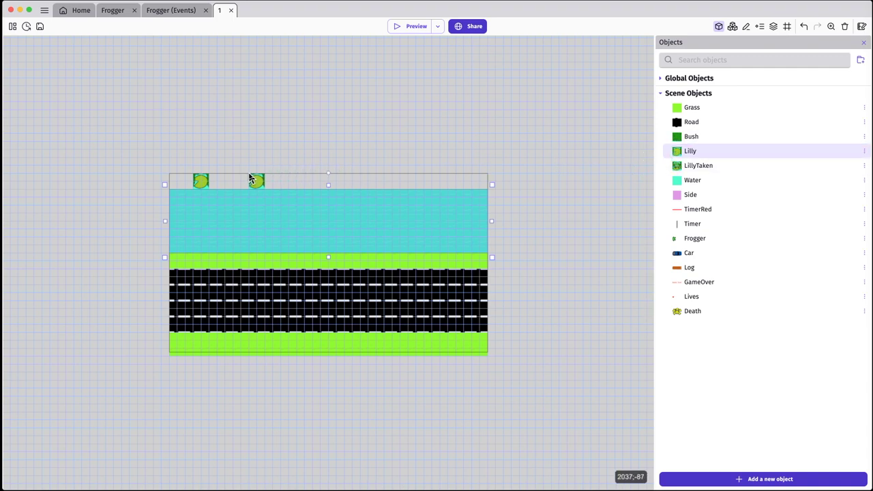
pyautogui.moveTo(253, 177); pyautogui.dragTo(261, 179)
# Duplicate the two Lilly objects and add one more copy to make five evenly spaced lilies along the top edge
pyautogui.click(203, 183)
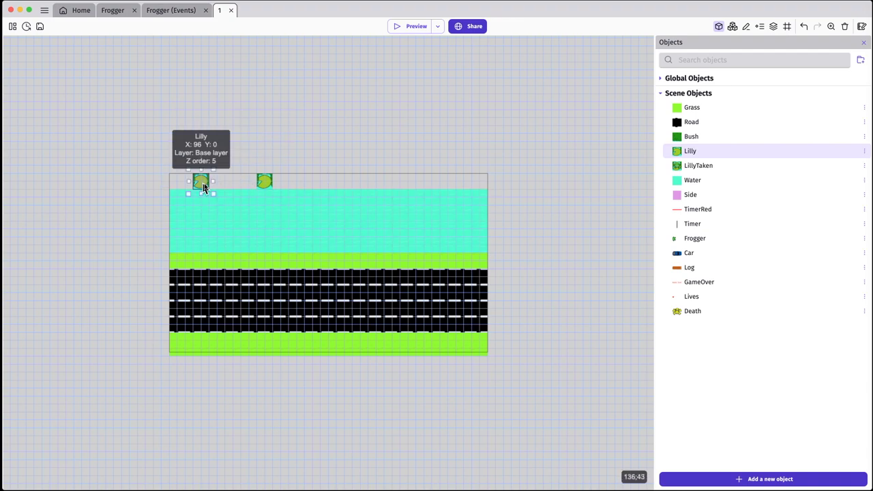
pyautogui.keyDown('shift'); pyautogui.click(265, 182); pyautogui.keyUp('shift')
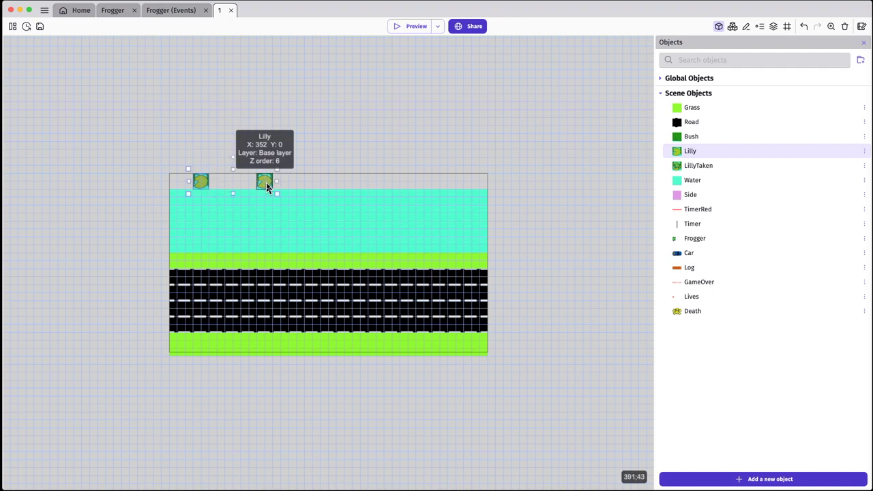
pyautogui.keyDown('ctrl'); pyautogui.moveTo(265, 186); pyautogui.dragTo(391, 183); pyautogui.keyUp('ctrl')
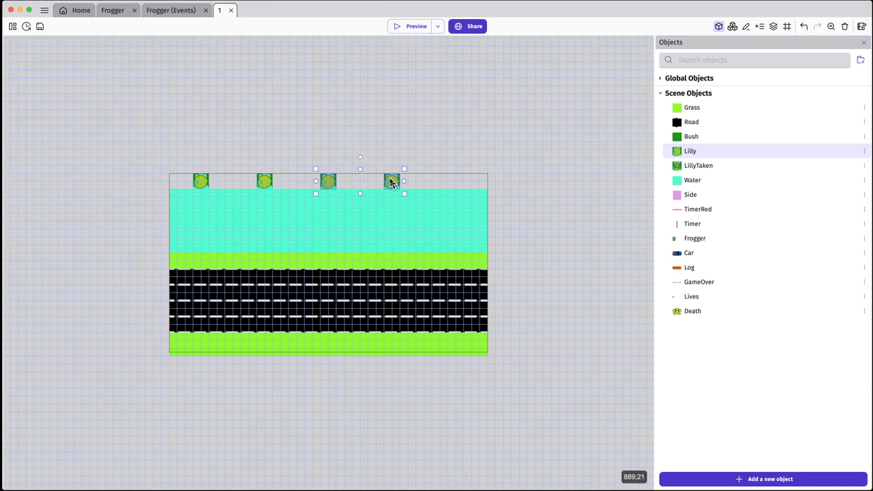
pyautogui.click(499, 139)
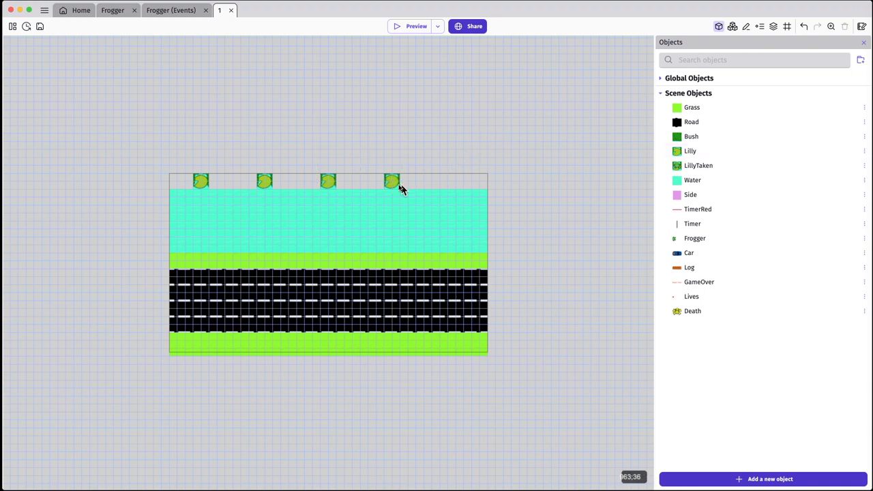
pyautogui.keyDown('ctrl'); pyautogui.moveTo(401, 190); pyautogui.dragTo(462, 184); pyautogui.keyUp('ctrl')
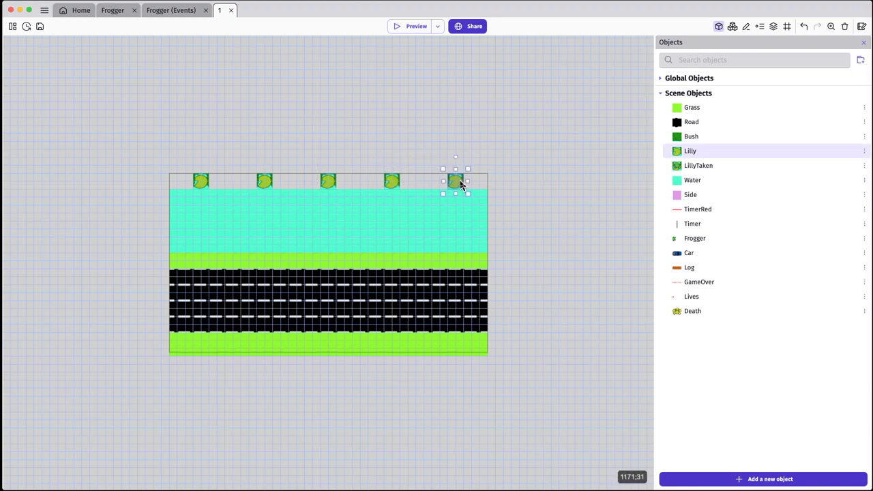
# Fill the gaps beside and between the five lilies along the top edge with Bush objects
pyautogui.moveTo(691, 137); pyautogui.dragTo(469, 179)
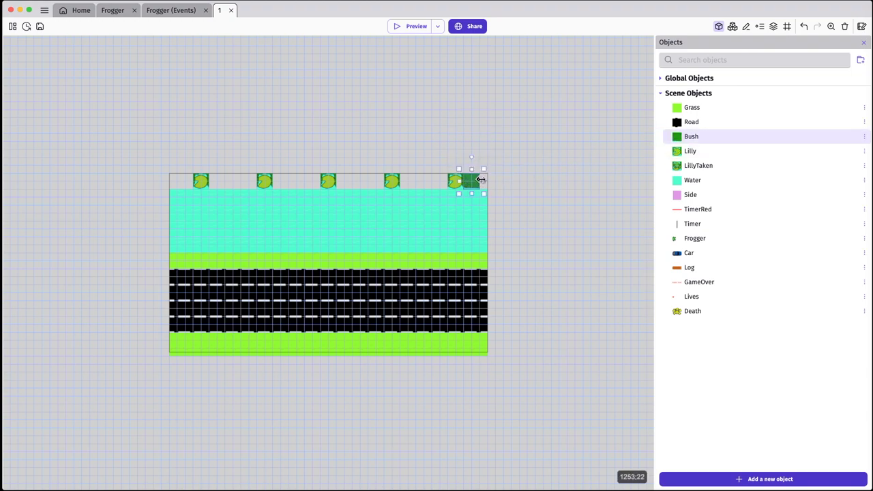
pyautogui.keyDown('ctrl'); pyautogui.moveTo(480, 181); pyautogui.dragTo(175, 184); pyautogui.keyUp('ctrl')
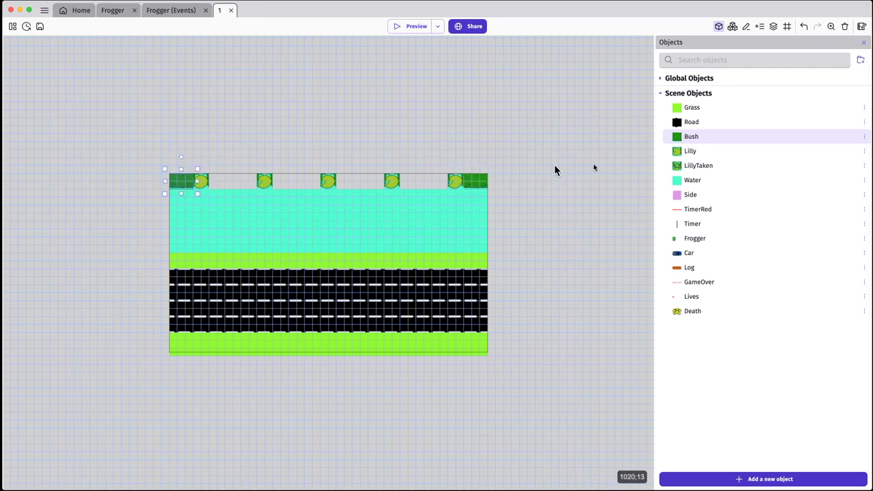
pyautogui.moveTo(679, 139); pyautogui.dragTo(423, 184)
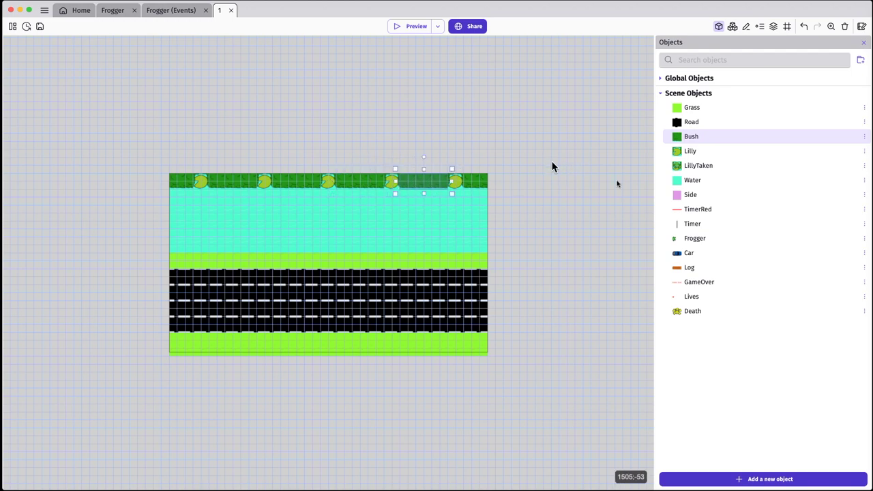
# Place Side objects beside the scene at X 1280 and X -640, and put TimerRed and Timer on the right part of the bottom grass
pyautogui.moveTo(672, 197); pyautogui.dragTo(488, 176)
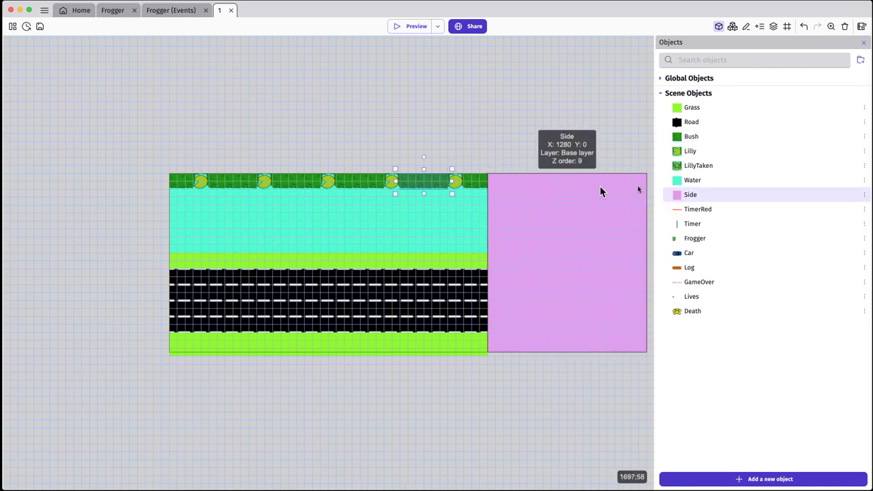
pyautogui.moveTo(672, 196); pyautogui.dragTo(13, 179)
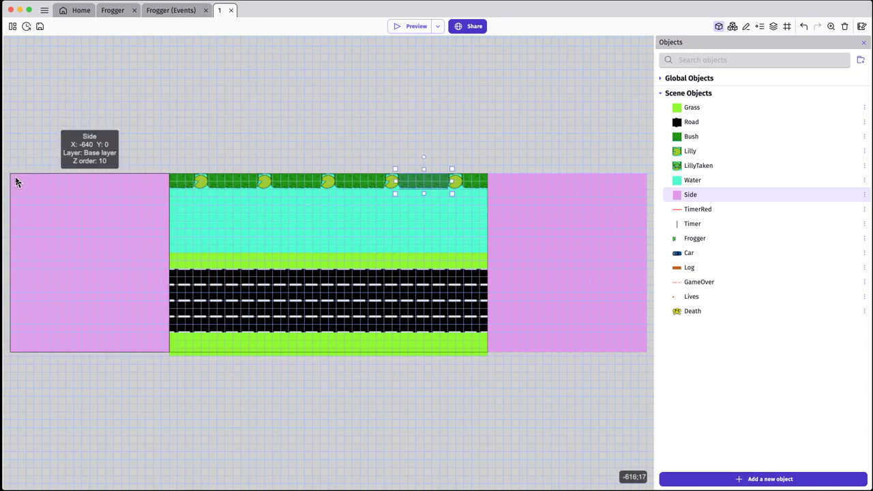
pyautogui.moveTo(686, 208); pyautogui.dragTo(408, 342)
pyautogui.moveTo(684, 225); pyautogui.dragTo(413, 346)
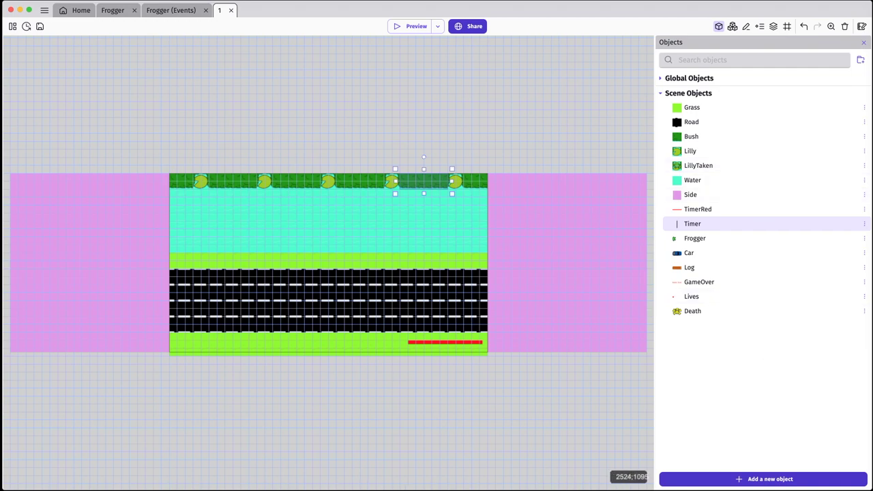
# Create a Text object named Score with 0 as its initial text and apply it
pyautogui.click(765, 480)
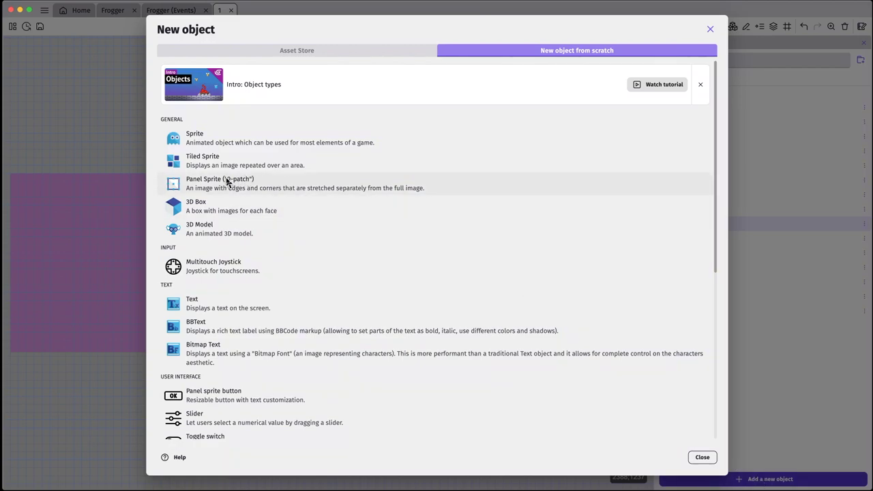
pyautogui.click(208, 312)
pyautogui.click(198, 96)
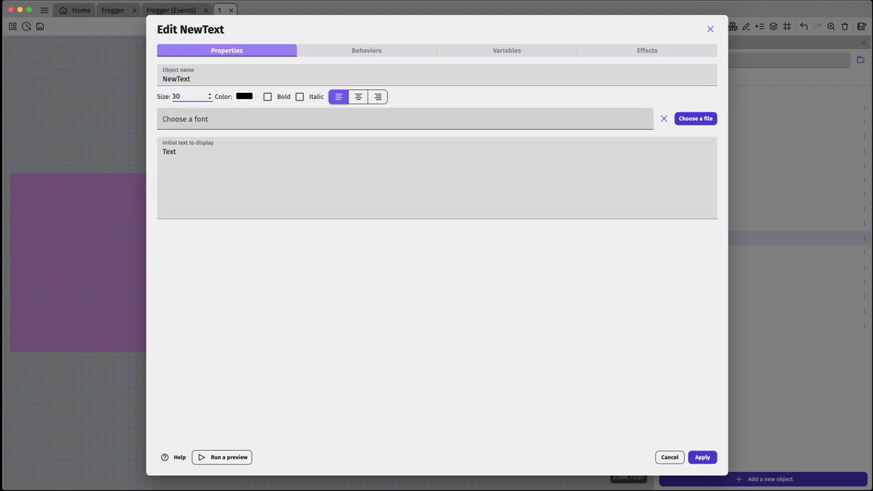
pyautogui.moveTo(194, 80); pyautogui.dragTo(162, 74)
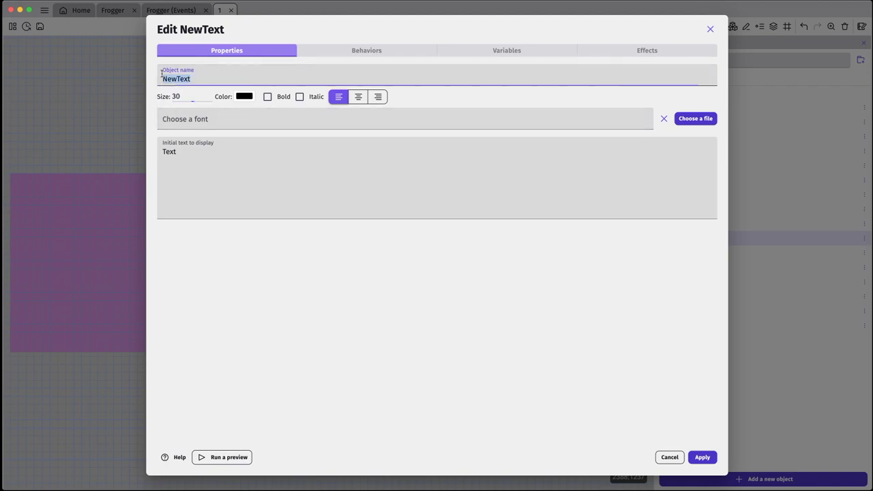
pyautogui.write('Score')
pyautogui.press('Tab')
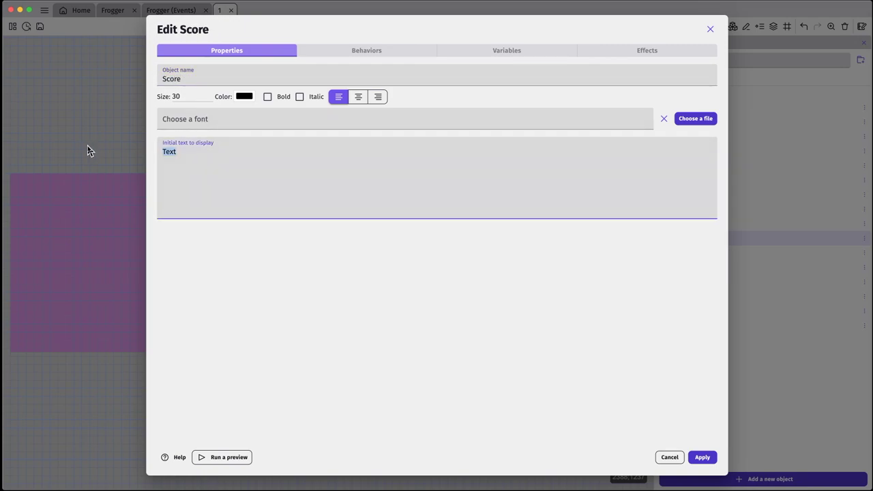
pyautogui.write('0')
pyautogui.click(699, 459)
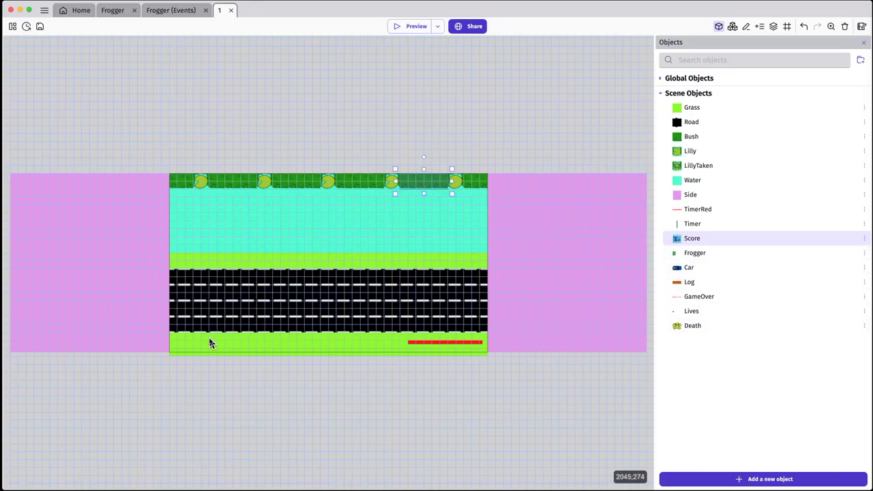
# Place the Lives heart at the left end of the bottom grass strip with the Score text beside it
pyautogui.click(693, 311)
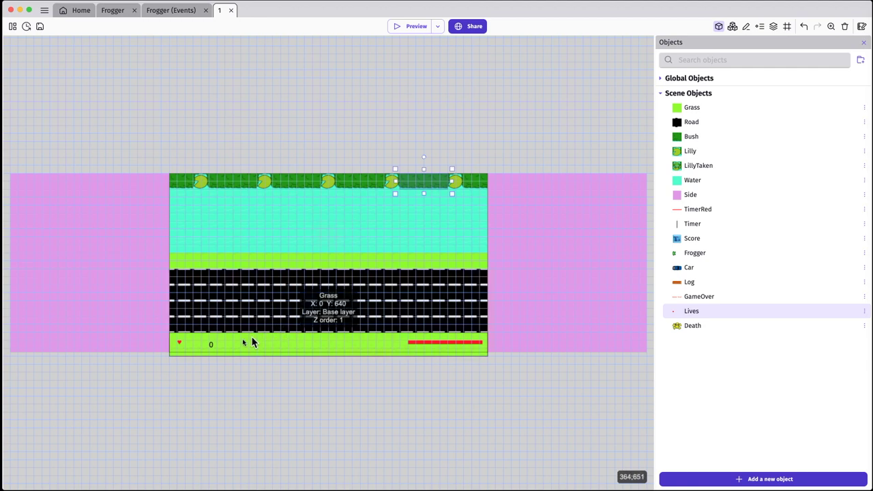
pyautogui.click(211, 345)
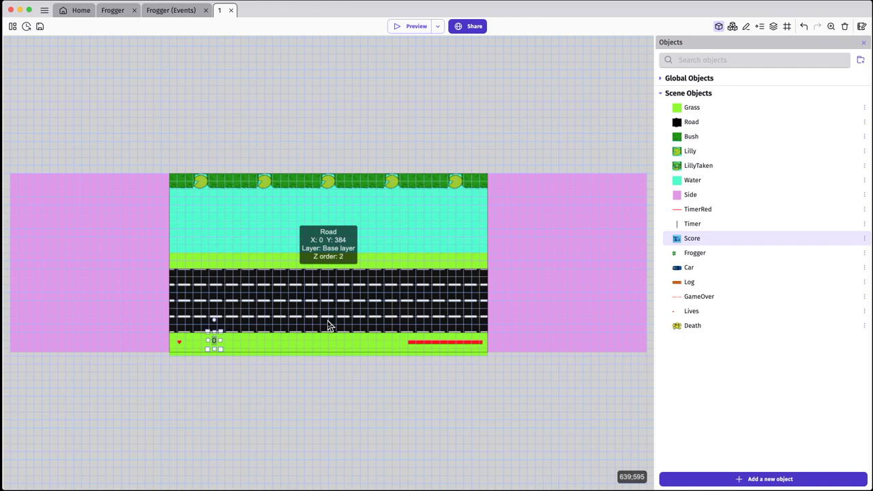
# Place the Frogger object on the bottom grass strip and move it to the middle of the scene
pyautogui.moveTo(695, 253); pyautogui.dragTo(313, 343)
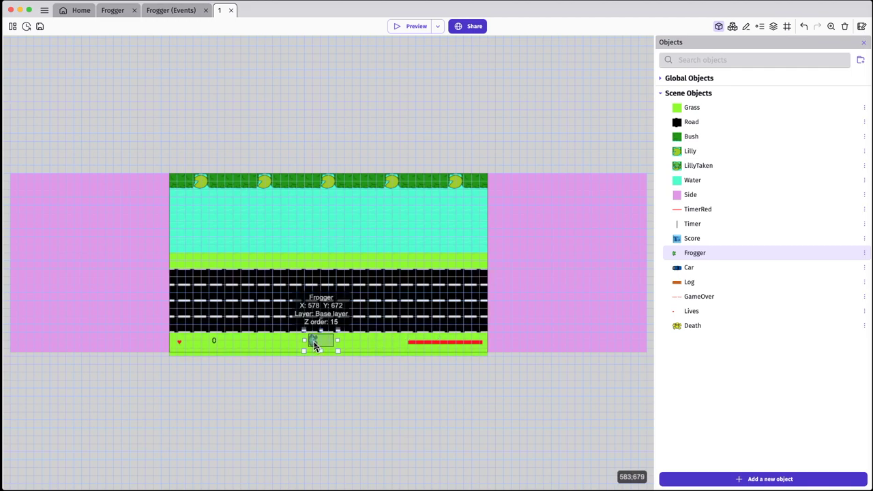
pyautogui.moveTo(315, 346); pyautogui.dragTo(318, 350)
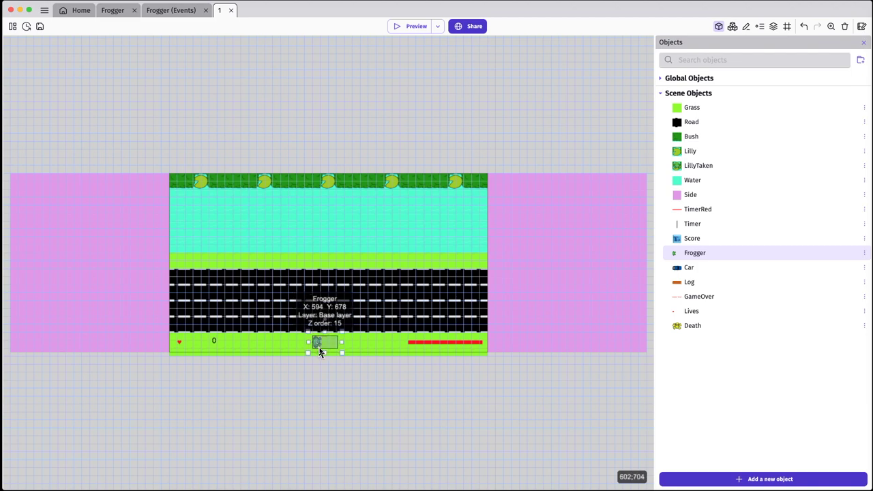
pyautogui.moveTo(322, 351); pyautogui.dragTo(333, 350)
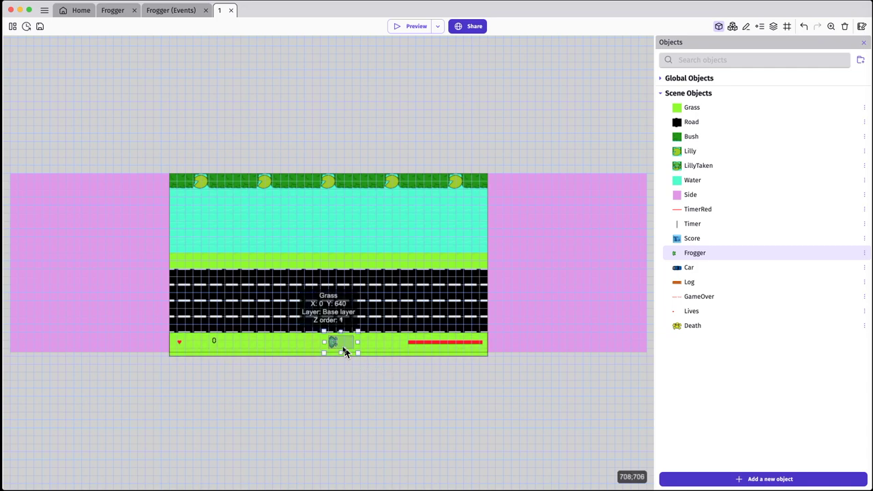
# Nudge the frog to X 670, Y 672 on the bottom grass strip
pyautogui.press('Right')
pyautogui.press('Right')
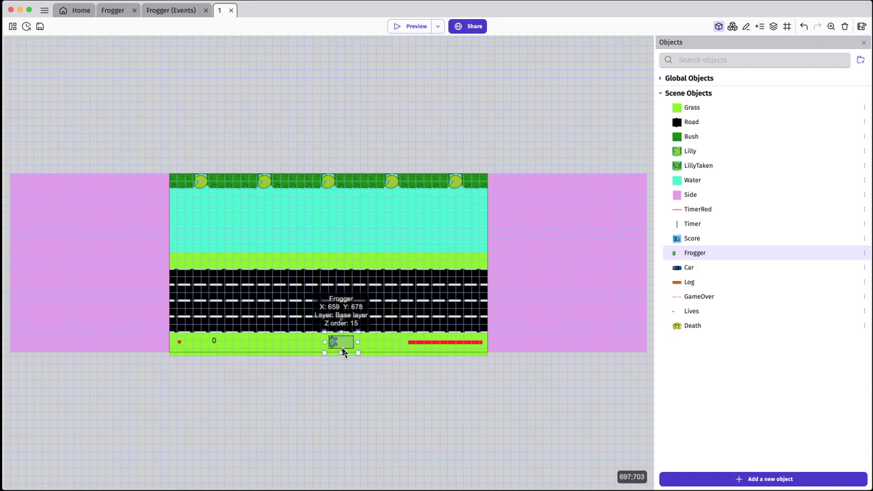
pyautogui.press('Right')
pyautogui.press('Right')
pyautogui.press('Right')
pyautogui.press('Right')
pyautogui.press('Right')
pyautogui.press('Right')
pyautogui.press('Right')
pyautogui.press('Right')
pyautogui.press('Right')
pyautogui.press('Right')
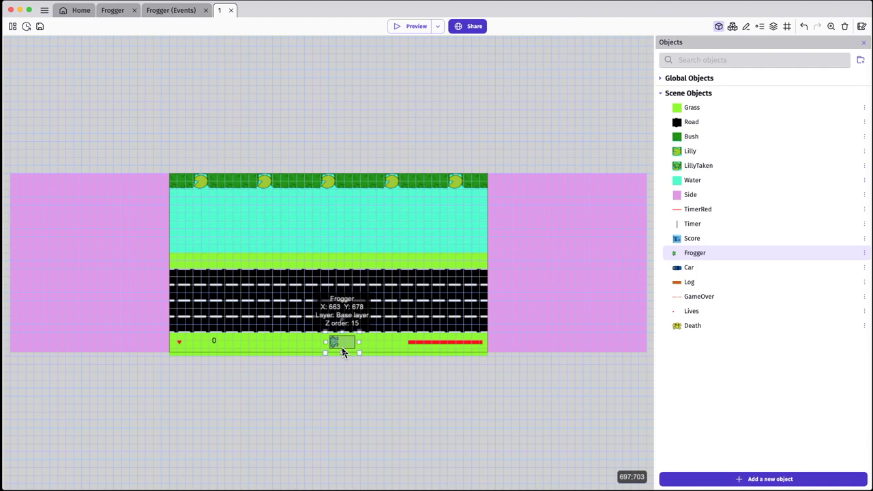
pyautogui.press('Up')
pyautogui.press('Down')
pyautogui.press('Up')
pyautogui.press('Up')
pyautogui.press('Up')
pyautogui.press('Up')
pyautogui.press('Up')
pyautogui.press('Up')
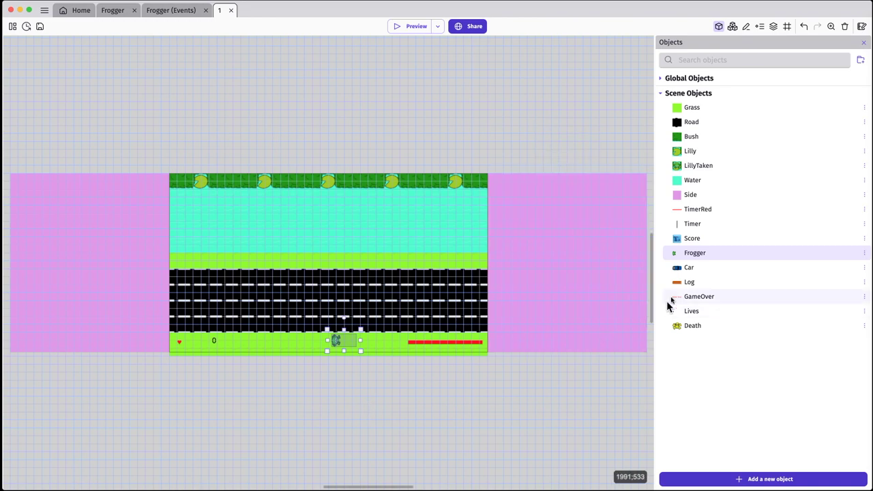
# Open the frog's instance properties and set its angle to 270
pyautogui.rightClick(338, 345)
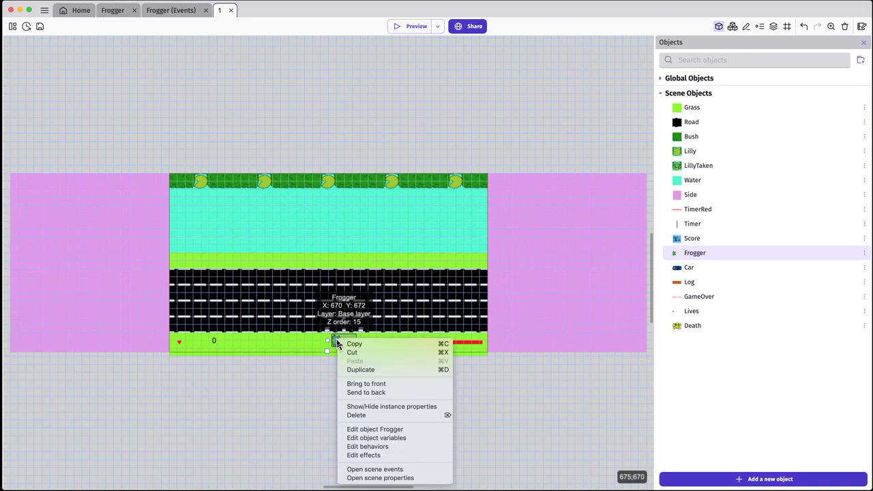
pyautogui.click(328, 391)
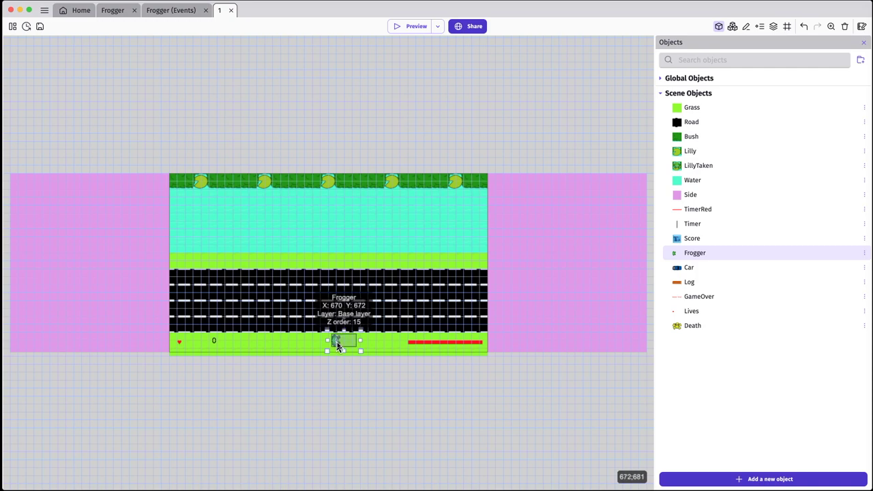
pyautogui.rightClick(338, 346)
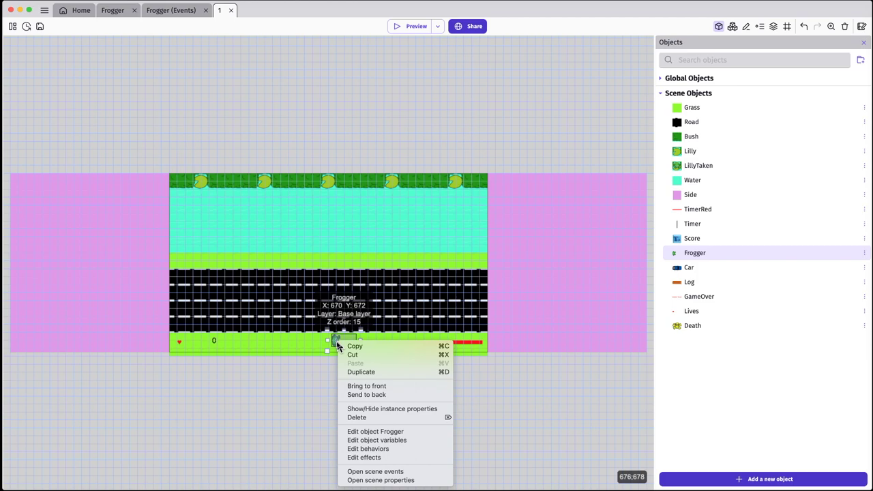
pyautogui.click(399, 413)
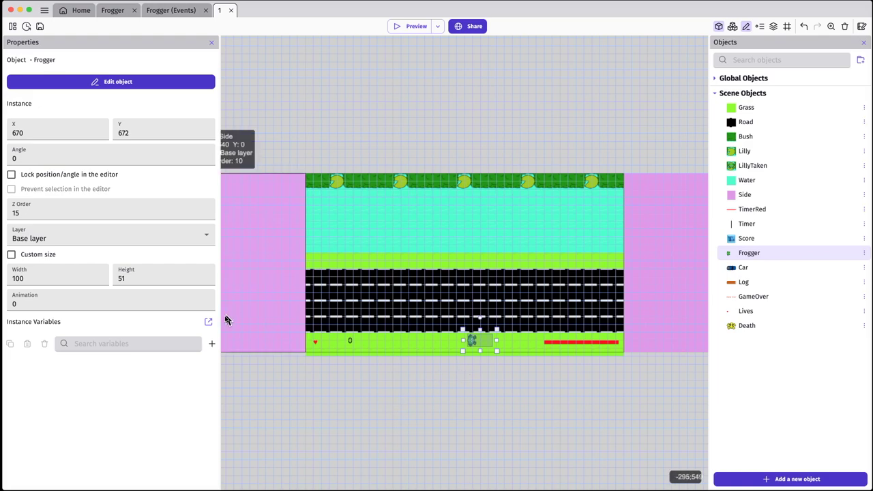
pyautogui.click(35, 158)
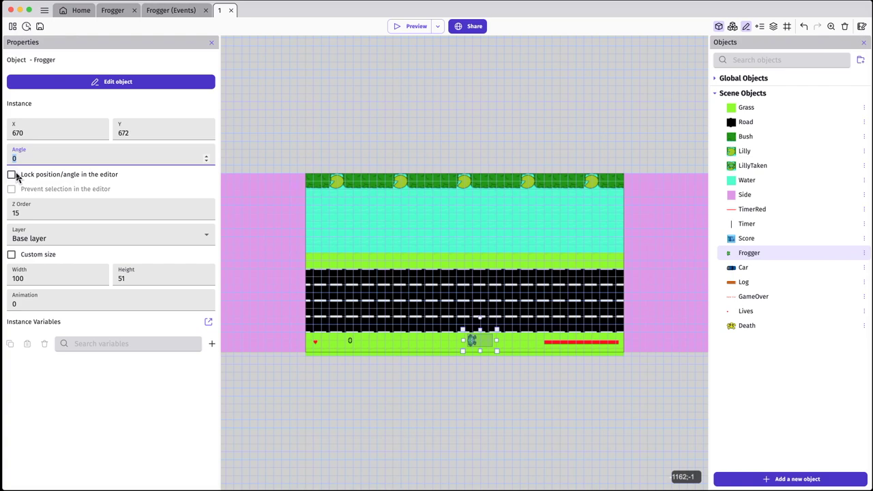
pyautogui.write('270')
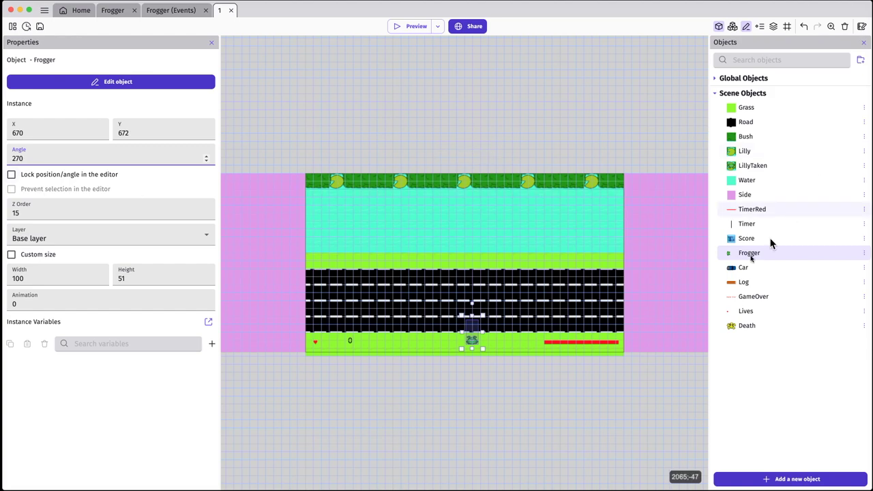
# Place a Car near the right end of the lowest road lane with angle 180 and Speed variable 160
pyautogui.moveTo(734, 271); pyautogui.dragTo(560, 321)
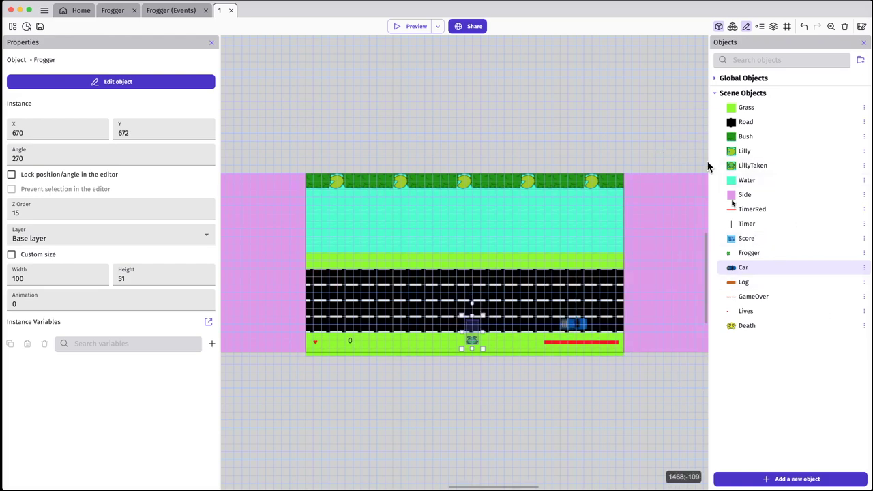
pyautogui.click(582, 330)
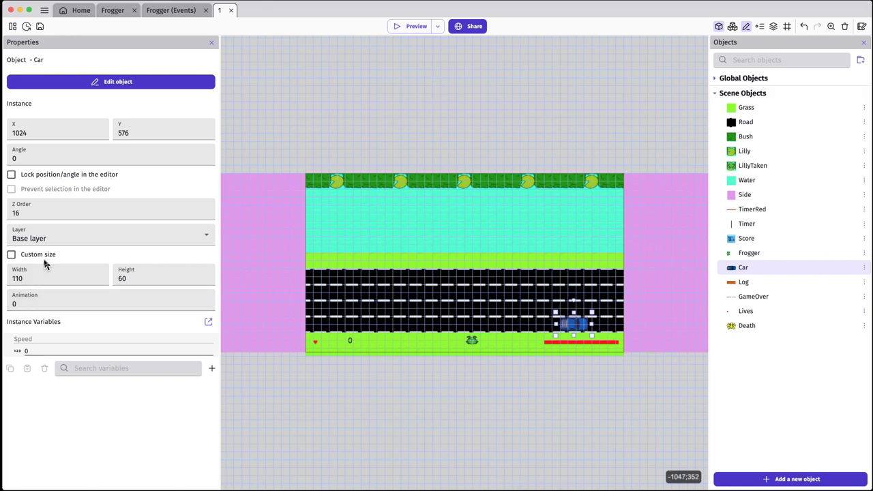
pyautogui.click(43, 158)
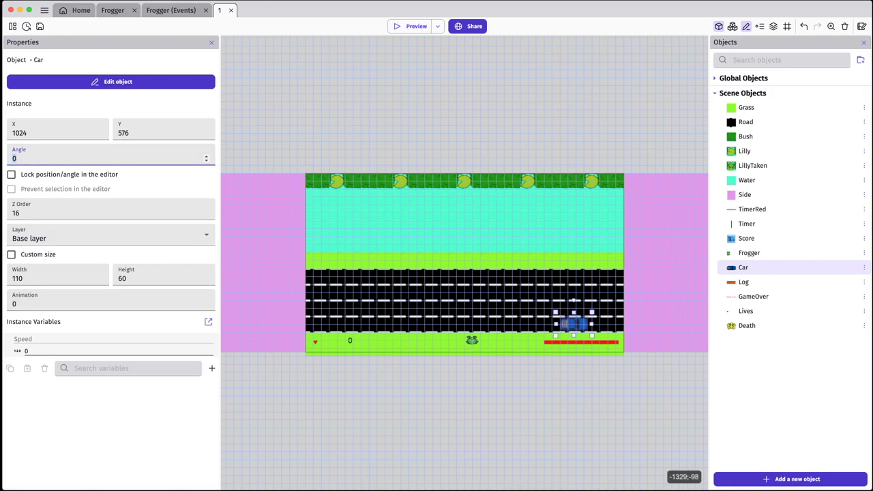
pyautogui.write('180')
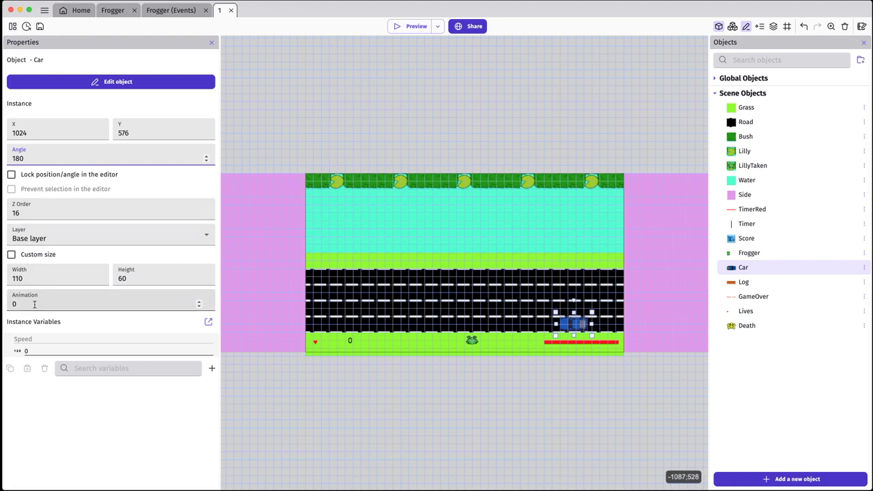
pyautogui.click(38, 351)
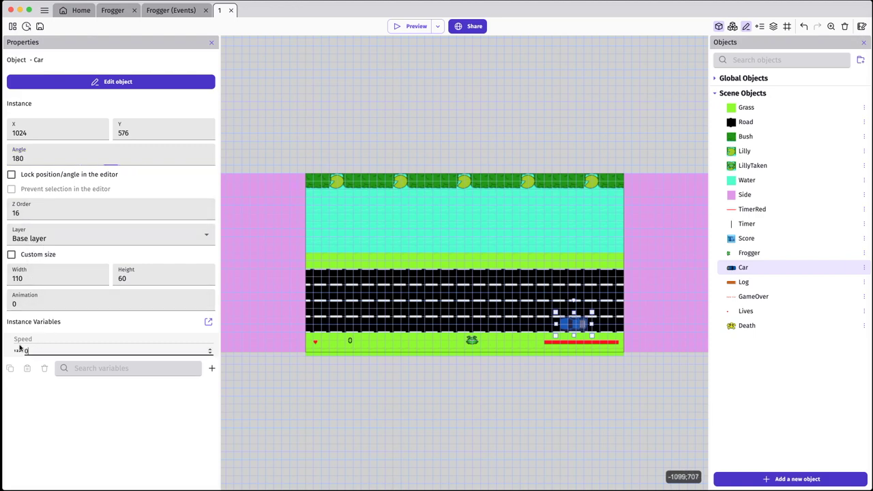
pyautogui.write('16')
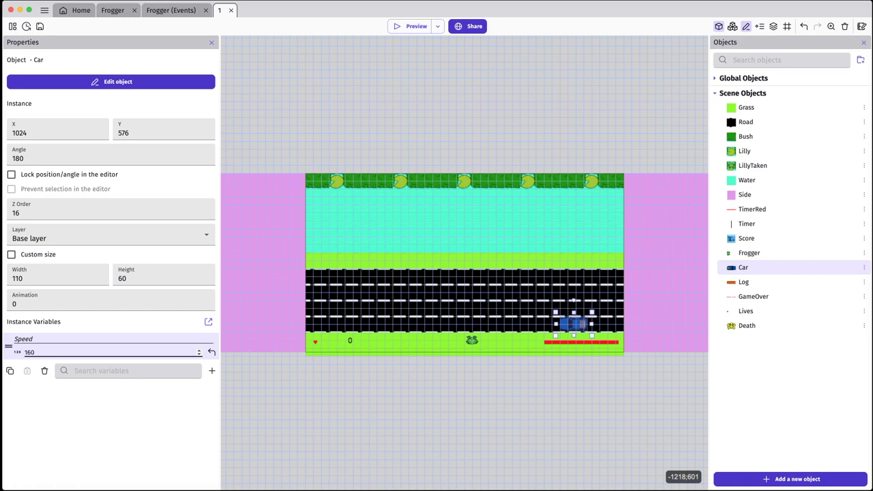
pyautogui.click(103, 456)
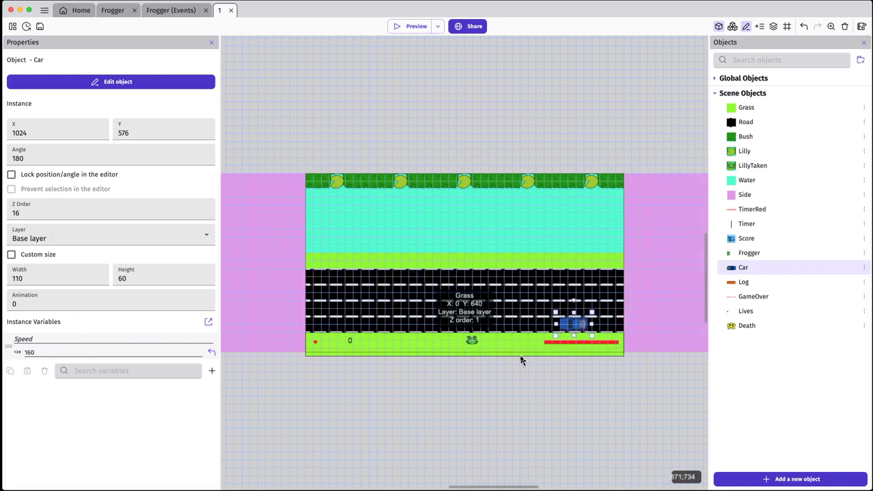
# Shift the car to X 1074, Y 580 and copy it along its lane to about X 1490, 402, 114 and -302
pyautogui.scroll(-5, 509, 371)
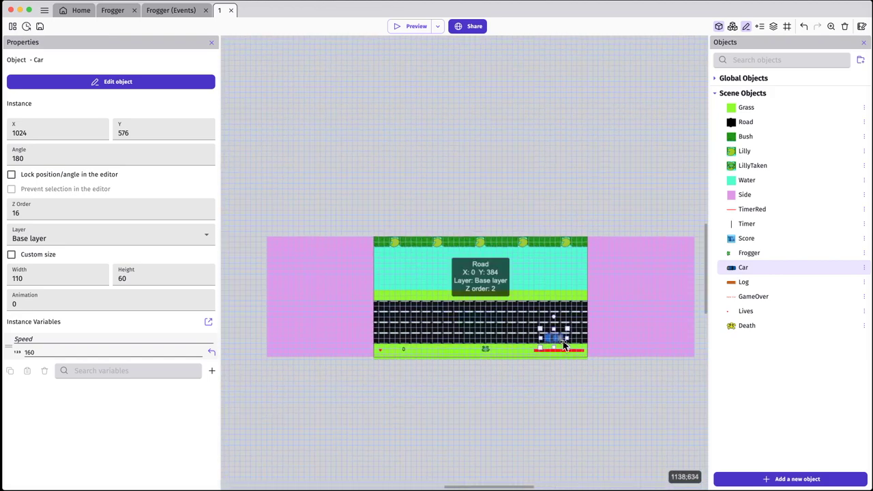
pyautogui.moveTo(560, 343)
pyautogui.mouseDown()
pyautogui.moveTo(591, 343)
pyautogui.moveTo(567, 343)
pyautogui.mouseUp()
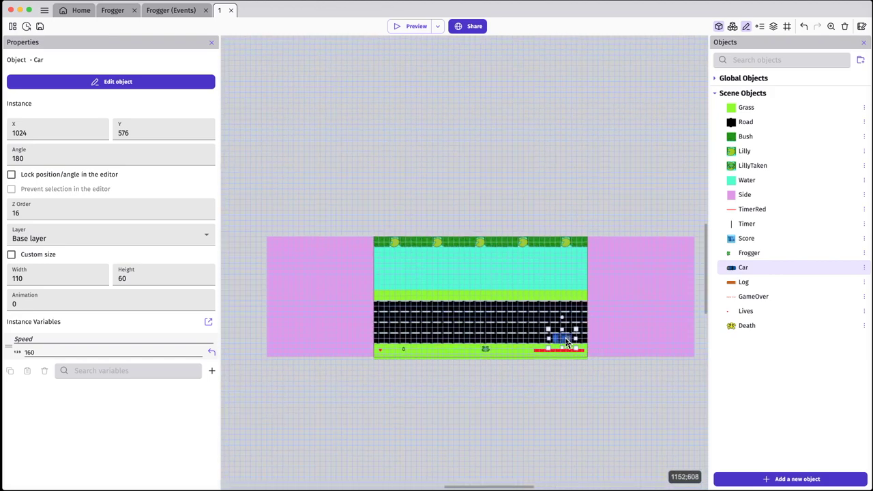
pyautogui.click(573, 380)
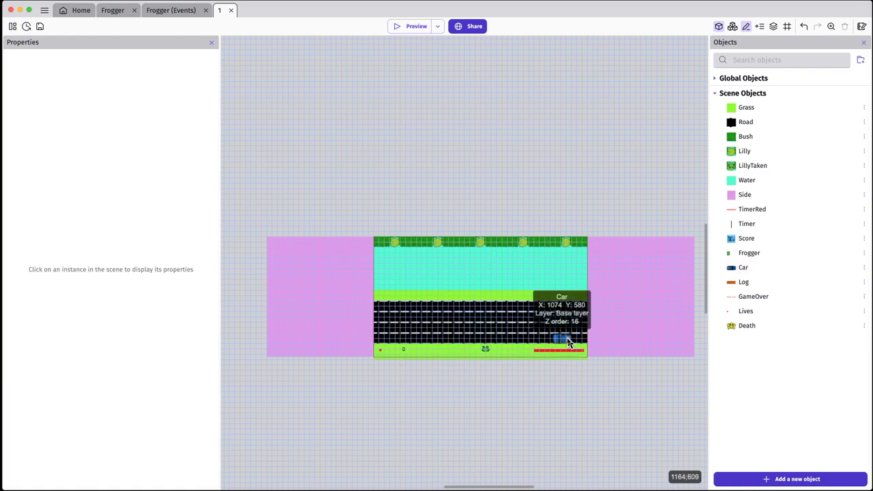
pyautogui.keyDown('ctrl'); pyautogui.moveTo(568, 343); pyautogui.dragTo(642, 341); pyautogui.keyUp('ctrl')
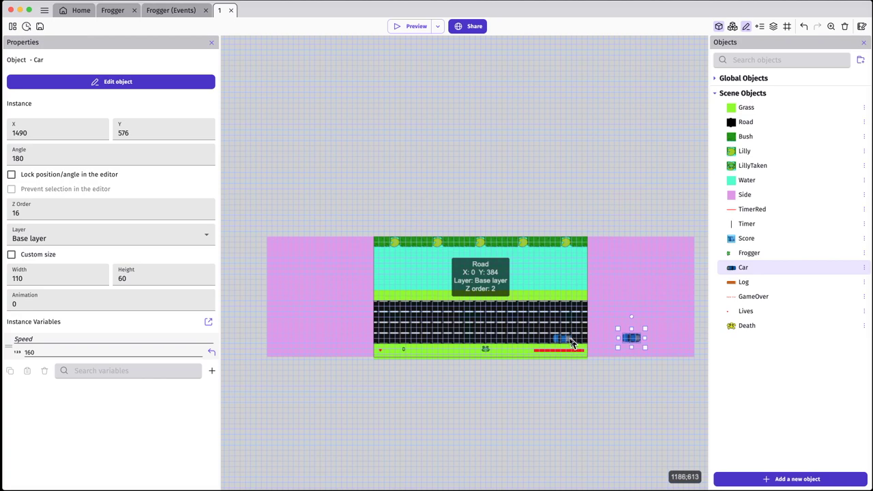
pyautogui.keyDown('ctrl'); pyautogui.moveTo(567, 341); pyautogui.dragTo(330, 339); pyautogui.keyUp('ctrl')
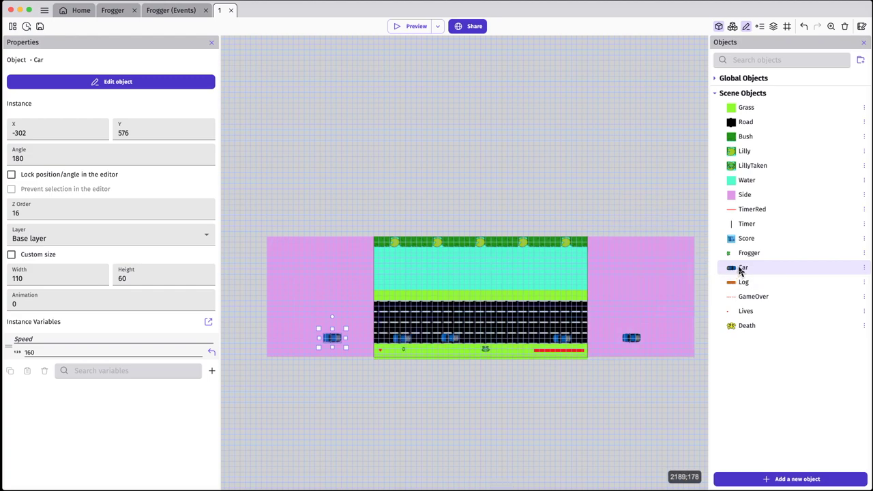
# Place another Car in the second lane from the bottom and set the left Side panel car's animation to 2
pyautogui.moveTo(741, 271); pyautogui.dragTo(532, 337)
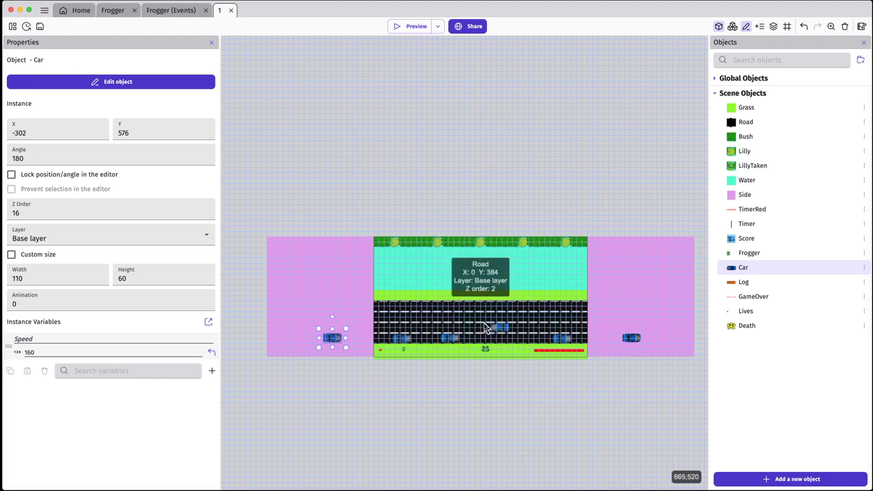
pyautogui.doubleClick(31, 303)
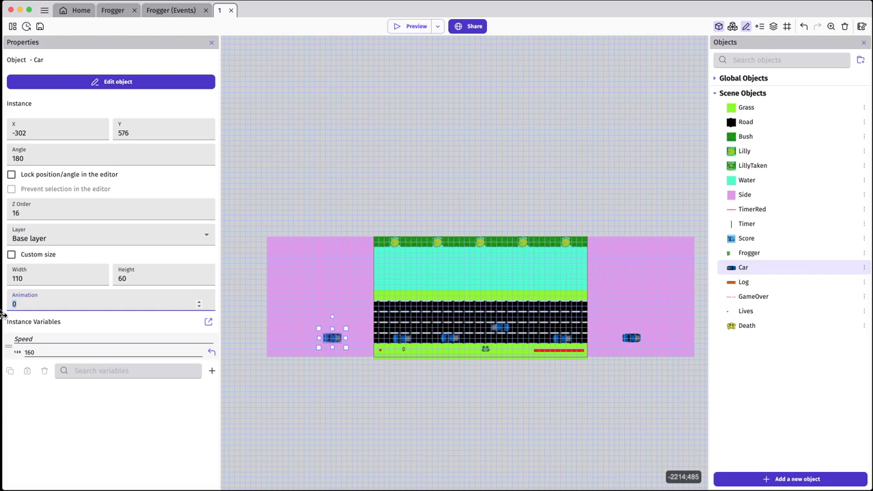
pyautogui.write('2')
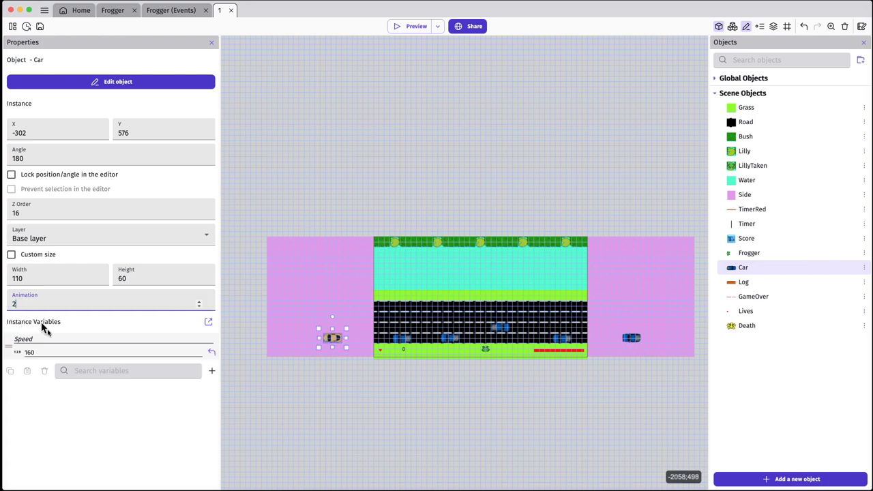
pyautogui.click(76, 443)
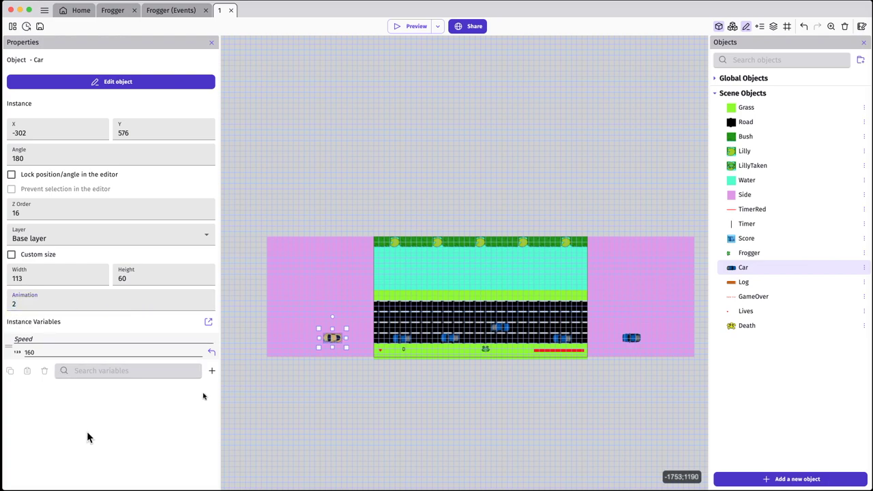
# Move the yellow car to X 288, Y 516 in the second lane and copy a blue car to X -366, Y 576
pyautogui.moveTo(333, 341); pyautogui.dragTo(445, 329)
pyautogui.click(403, 350)
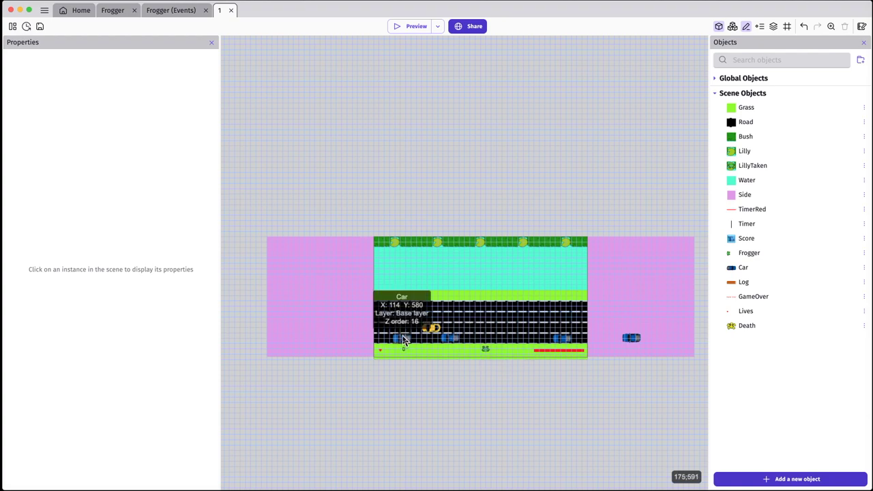
pyautogui.moveTo(403, 342); pyautogui.dragTo(322, 339)
# Set the yellow car's angle to 0
pyautogui.click(430, 333)
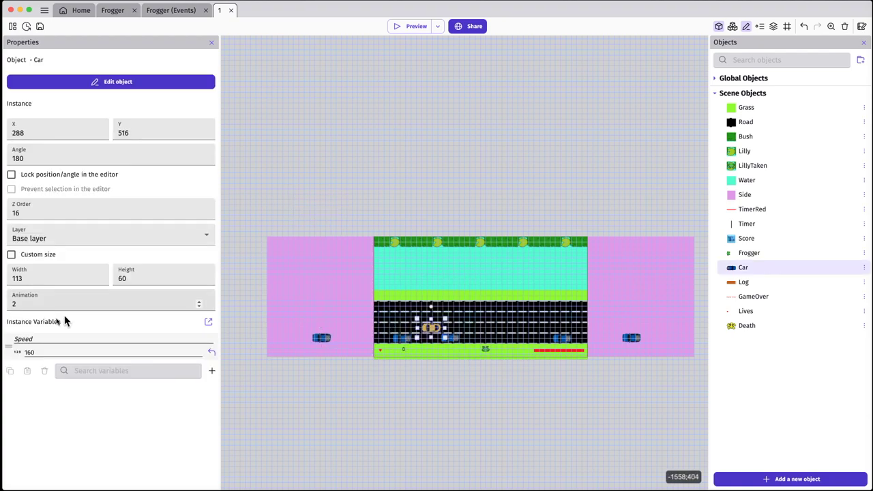
pyautogui.doubleClick(18, 158)
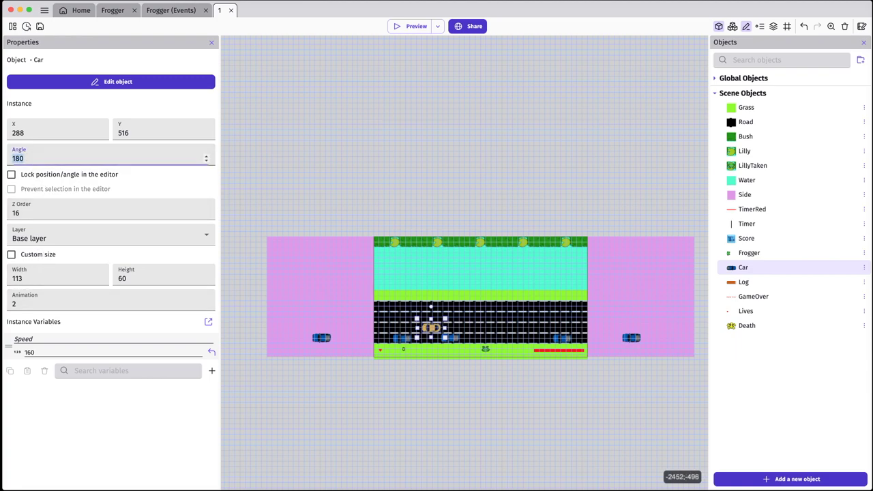
pyautogui.write('0')
pyautogui.click(74, 409)
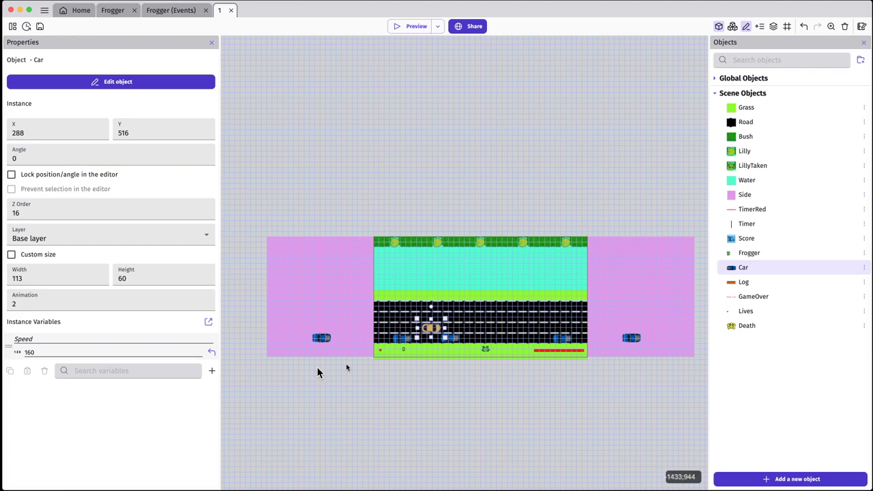
# Set the Speed variable of all five blue cars in the bottom lane to -160
pyautogui.click(322, 338)
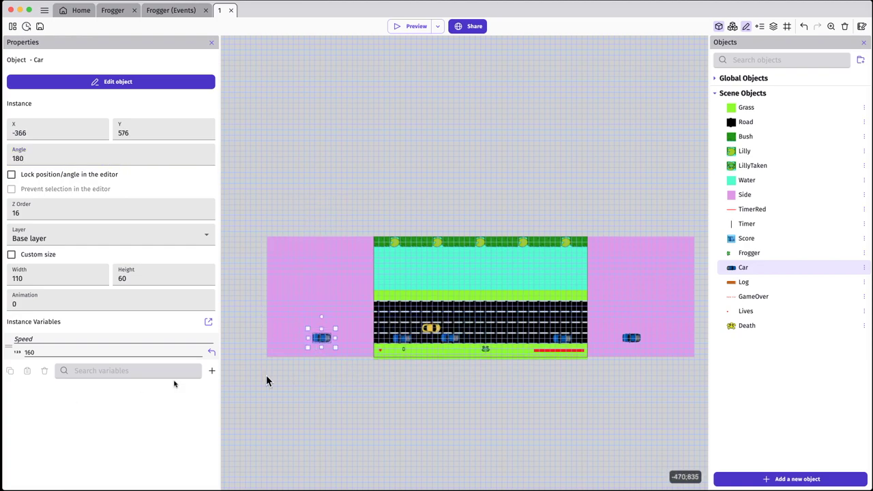
pyautogui.click(31, 360)
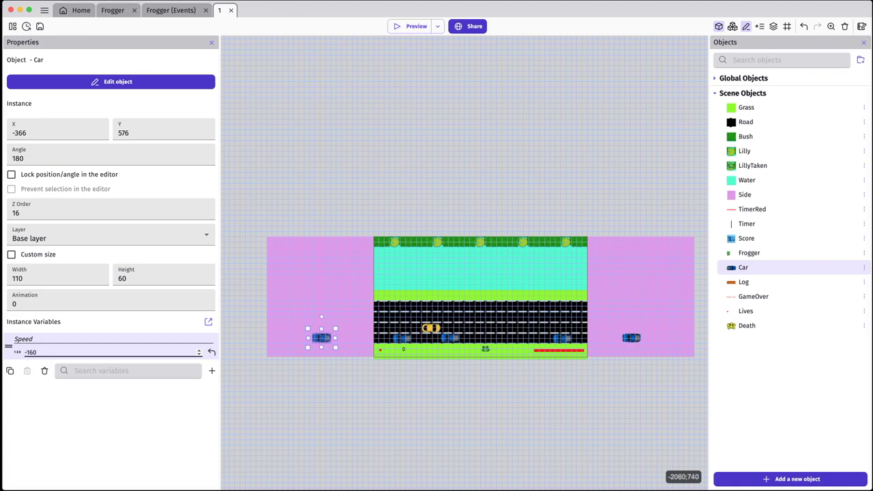
pyautogui.click(402, 341)
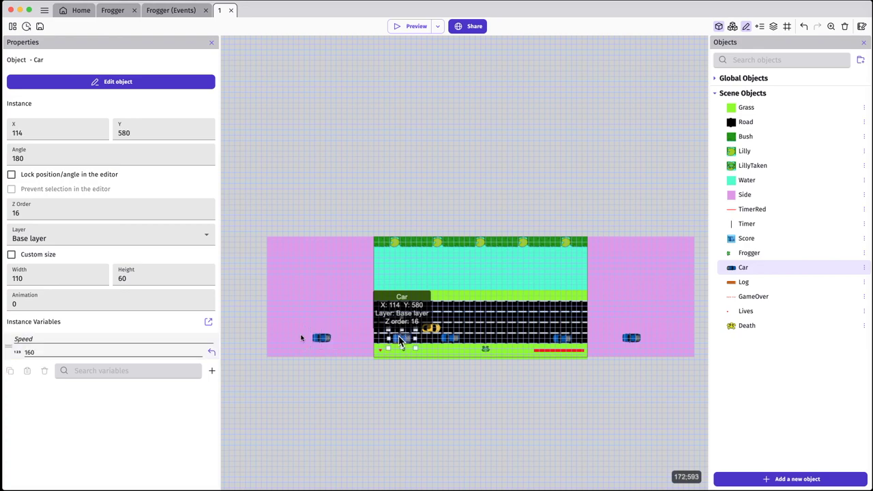
pyautogui.click(20, 355)
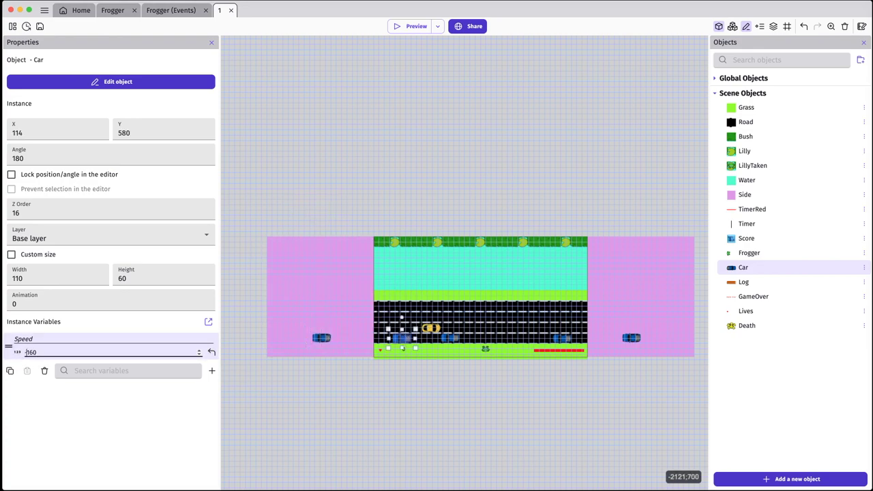
pyautogui.click(450, 337)
pyautogui.click(27, 352)
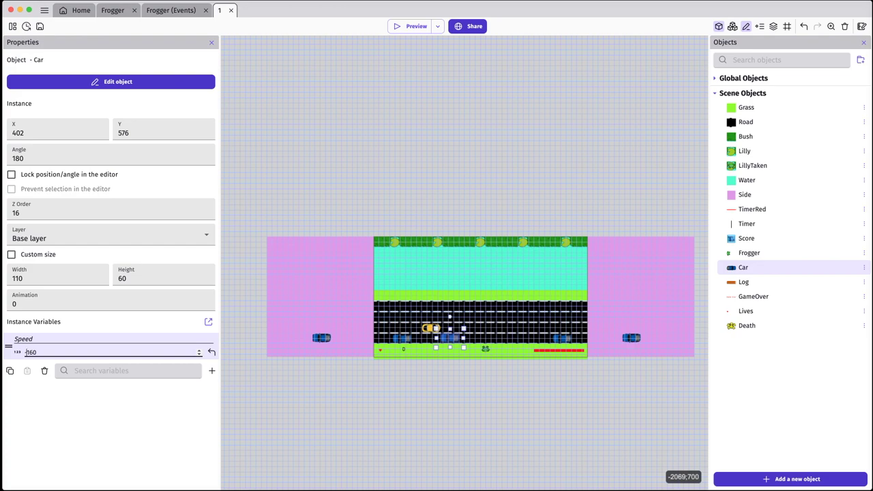
pyautogui.click(559, 338)
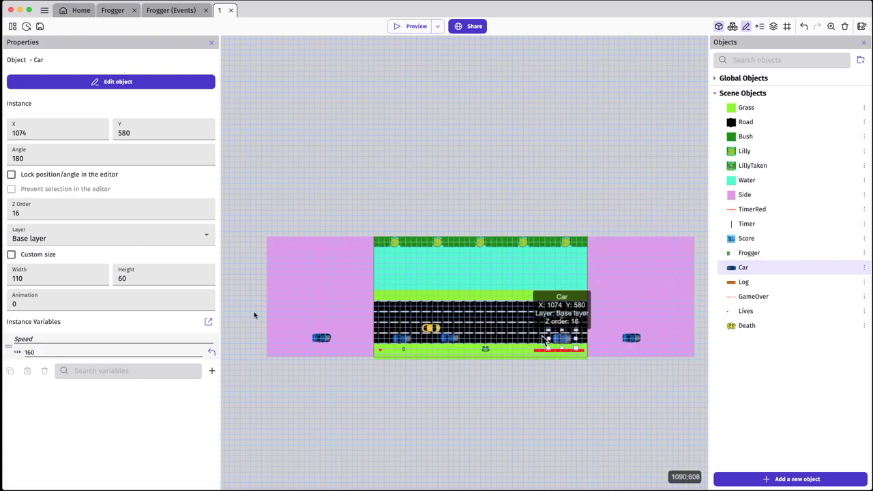
pyautogui.click(32, 352)
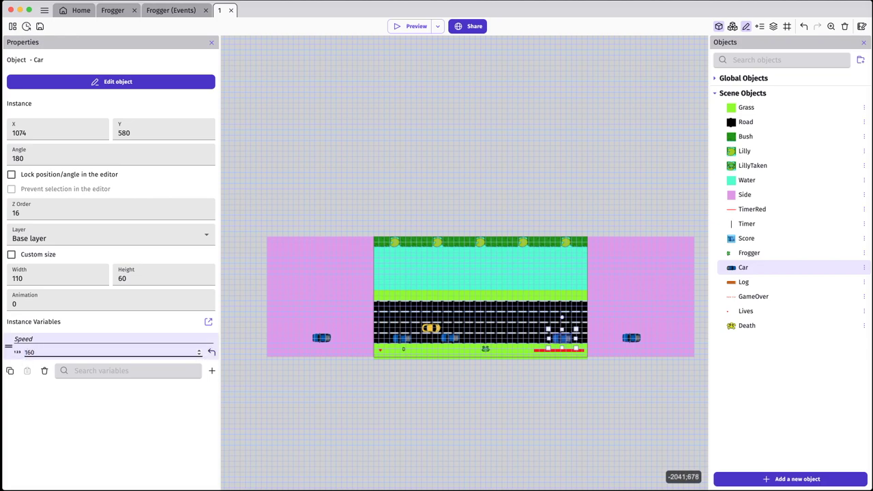
pyautogui.moveTo(559, 338); pyautogui.dragTo(632, 337)
pyautogui.click(28, 352)
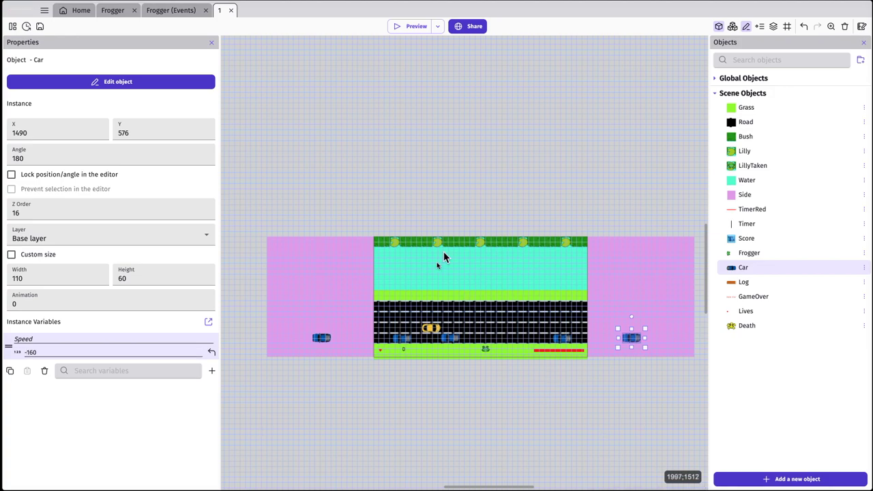
# Set the yellow car's Speed to 200 and copy it twice along the second lane, the farthest copy at X 1615, Y 516
pyautogui.click(434, 330)
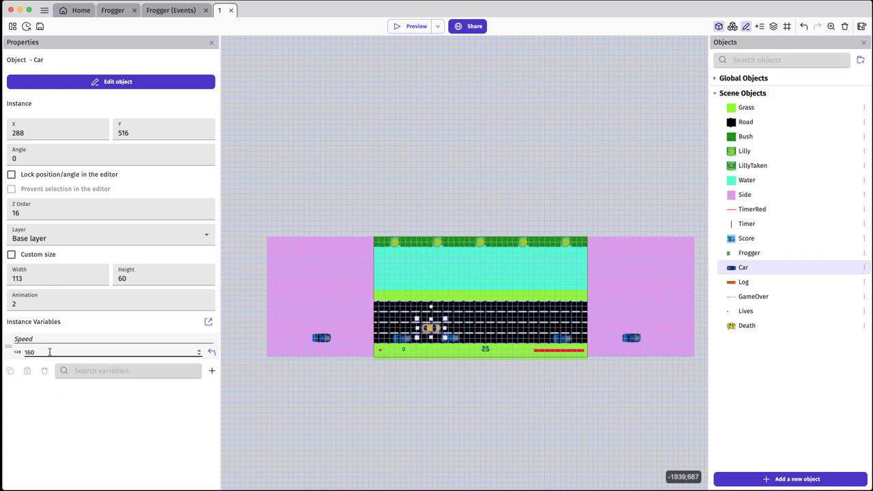
pyautogui.click(16, 352)
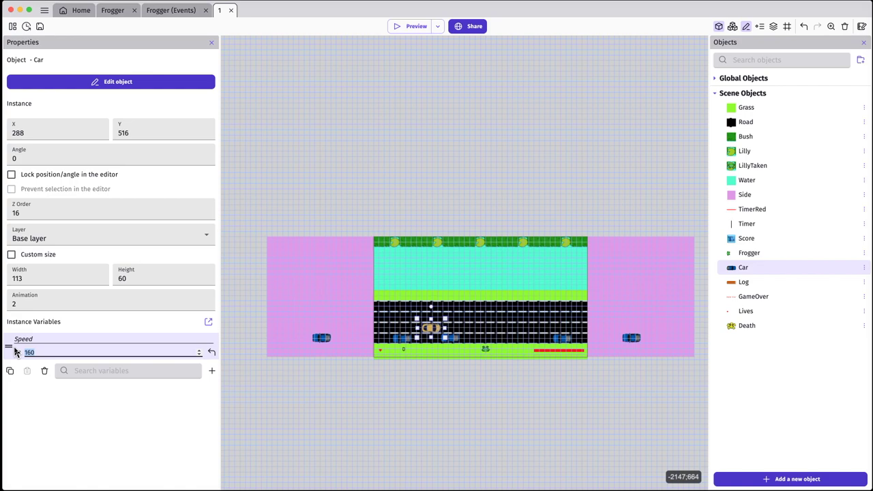
pyautogui.write('200')
pyautogui.click(430, 330)
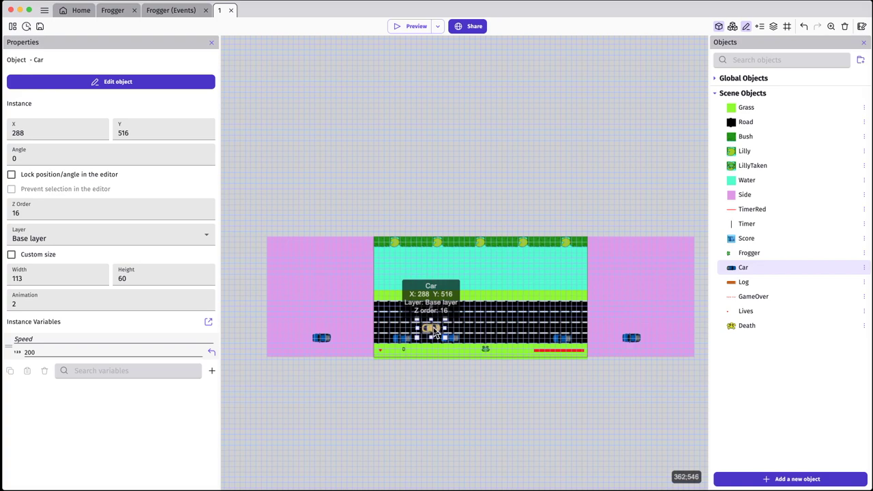
pyautogui.keyDown('super'); pyautogui.moveTo(438, 330); pyautogui.dragTo(656, 337); pyautogui.keyUp('super')
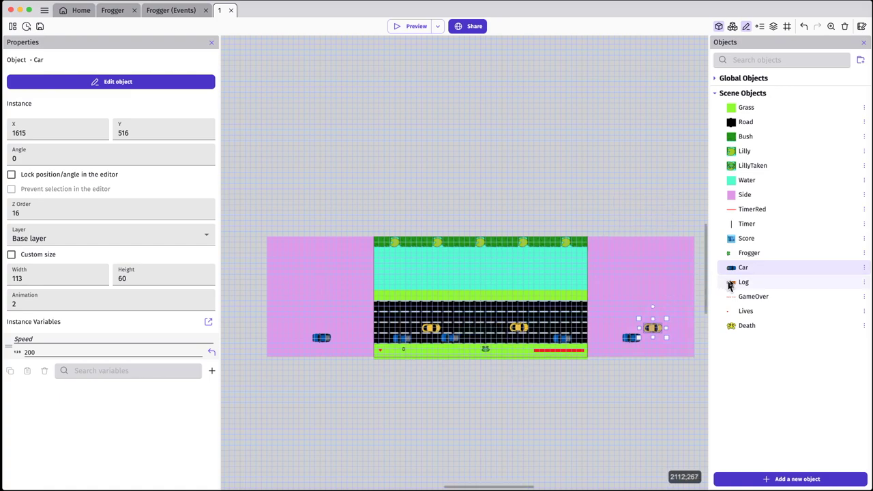
# Place a Car in the third lane at X 736, Y 448 with animation 3 and angle 180
pyautogui.moveTo(731, 272); pyautogui.dragTo(505, 312)
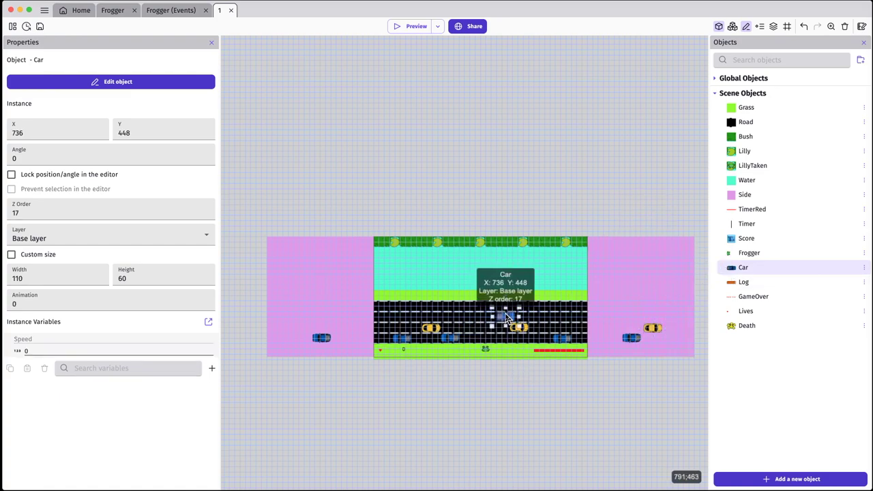
pyautogui.click(22, 302)
pyautogui.write('4')
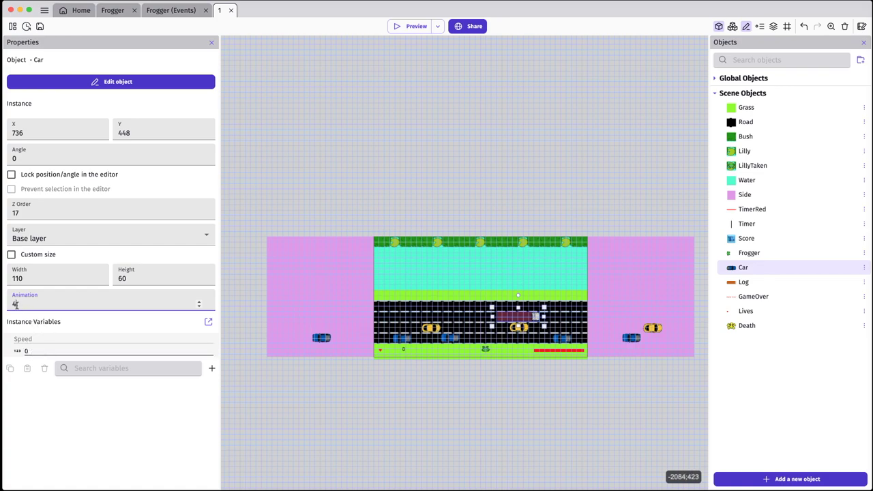
pyautogui.press('BackSpace')
pyautogui.write('3')
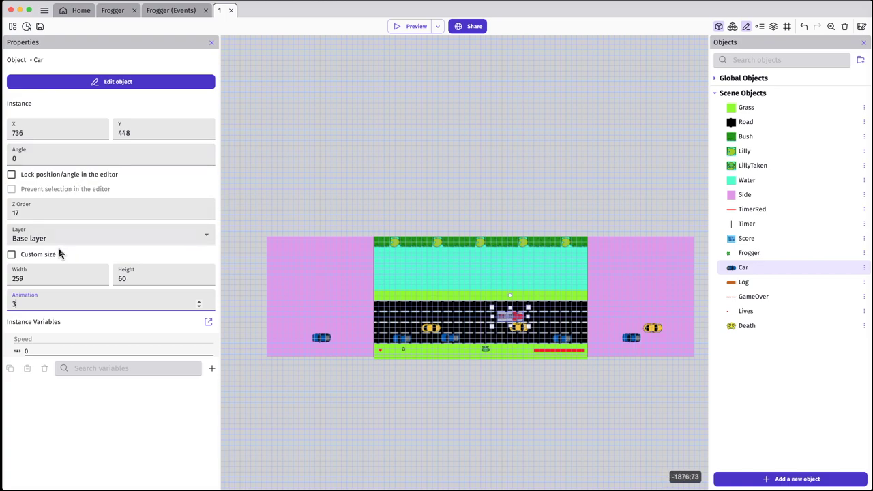
pyautogui.click(59, 158)
pyautogui.write('180')
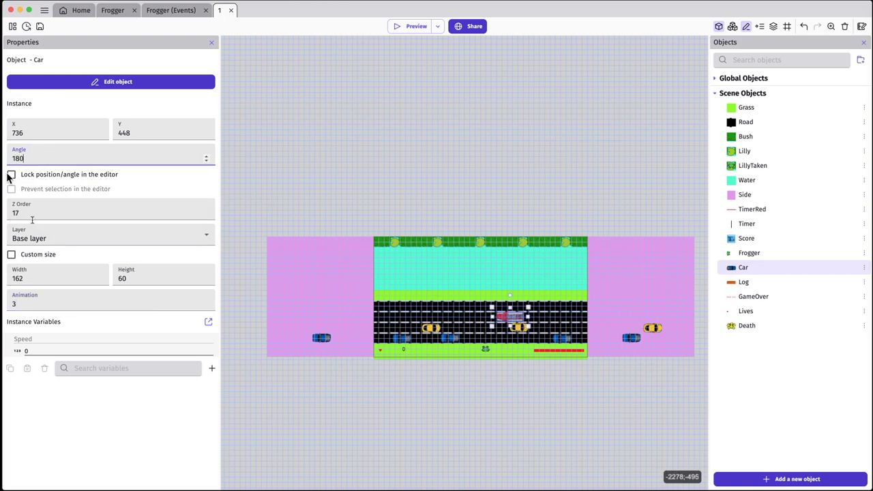
# Set the red truck's Speed to -150 and copy it along the third lane as far as X -384, Y 452 on the left Side area
pyautogui.click(68, 408)
pyautogui.click(48, 349)
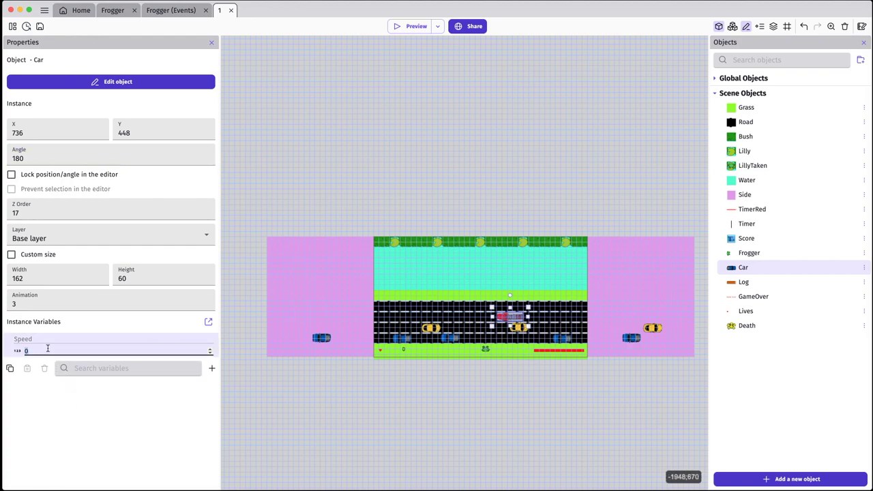
pyautogui.write('0')
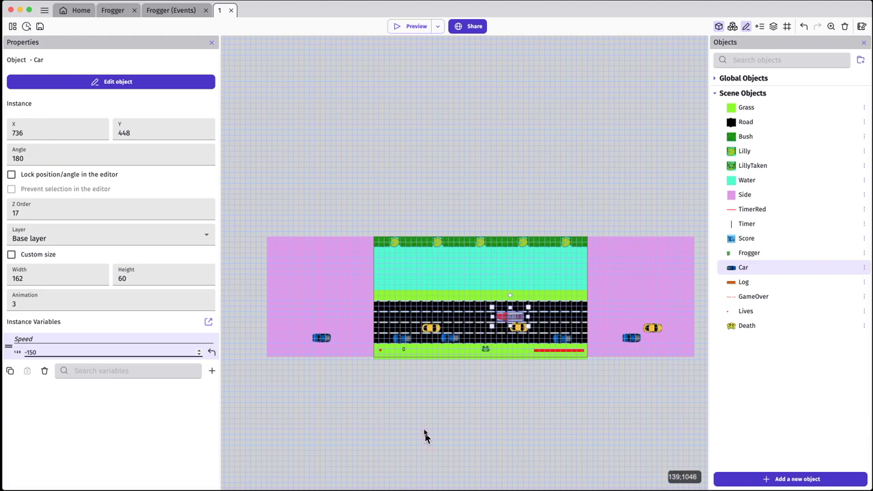
pyautogui.click(446, 402)
pyautogui.moveTo(506, 313); pyautogui.dragTo(318, 326)
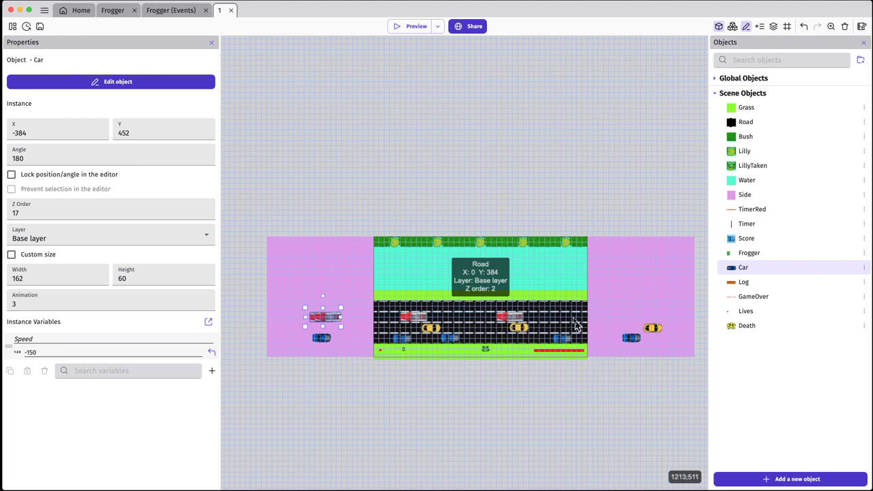
# Place a Car in the top road lane at X 608, Y 384 and set its animation to 1
pyautogui.moveTo(732, 270); pyautogui.dragTo(480, 311)
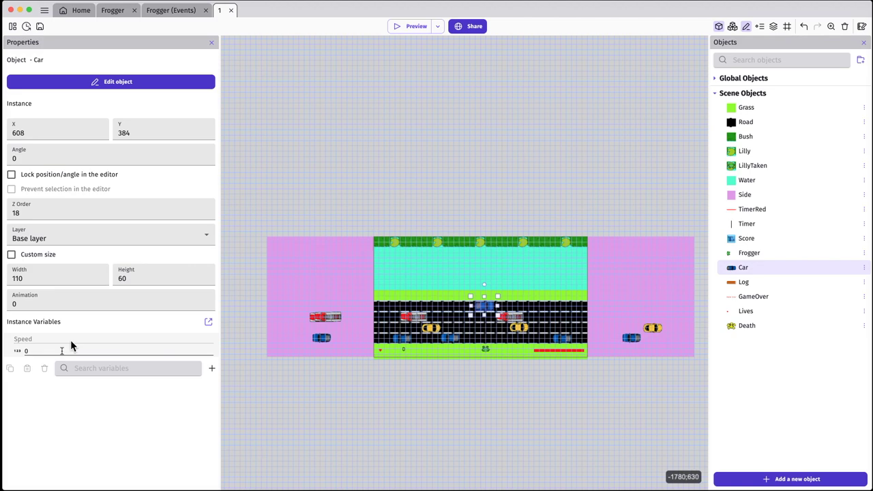
pyautogui.click(8, 305)
pyautogui.write('1')
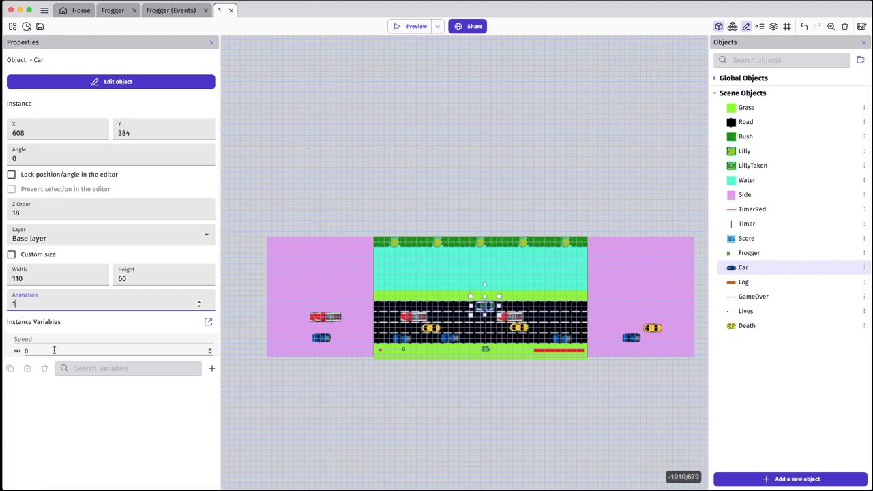
# Remove the duplicate red truck that overlaps another one on the left Side area
pyautogui.click(323, 322)
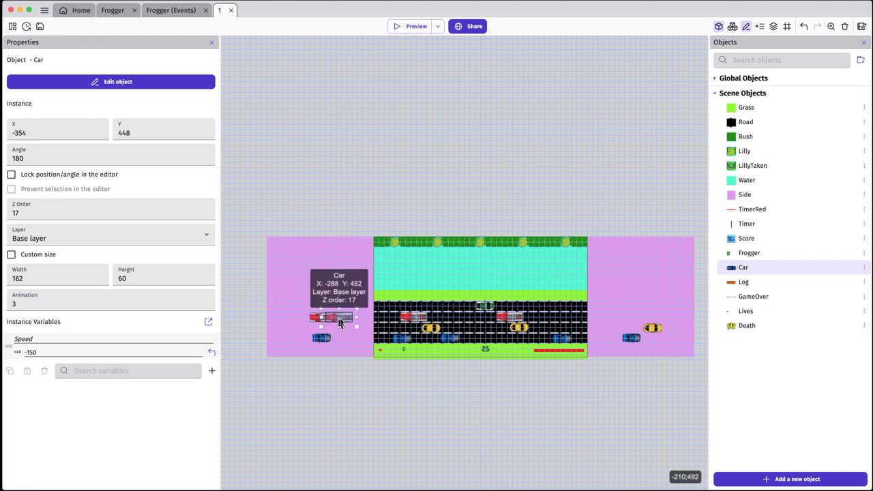
pyautogui.moveTo(343, 323); pyautogui.dragTo(341, 316)
pyautogui.hotkey('ctrl', 'z')
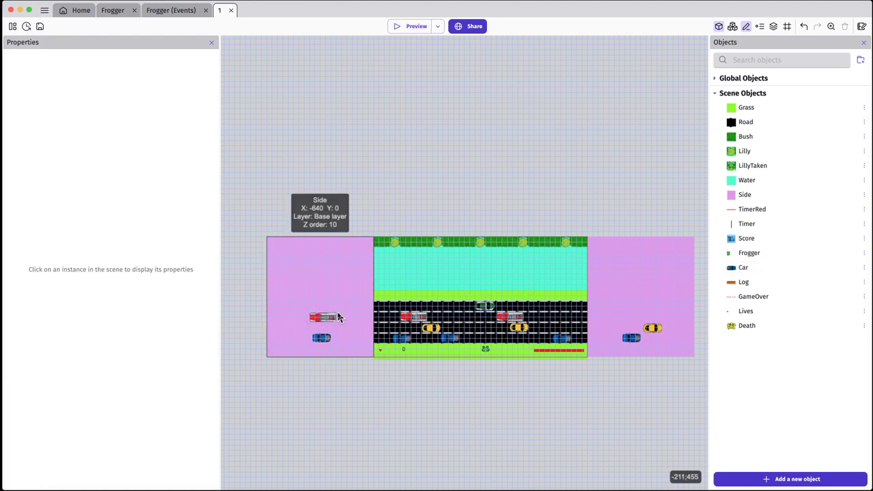
# Set the Speed variable of the green car in the top road lane to 180
pyautogui.click(485, 307)
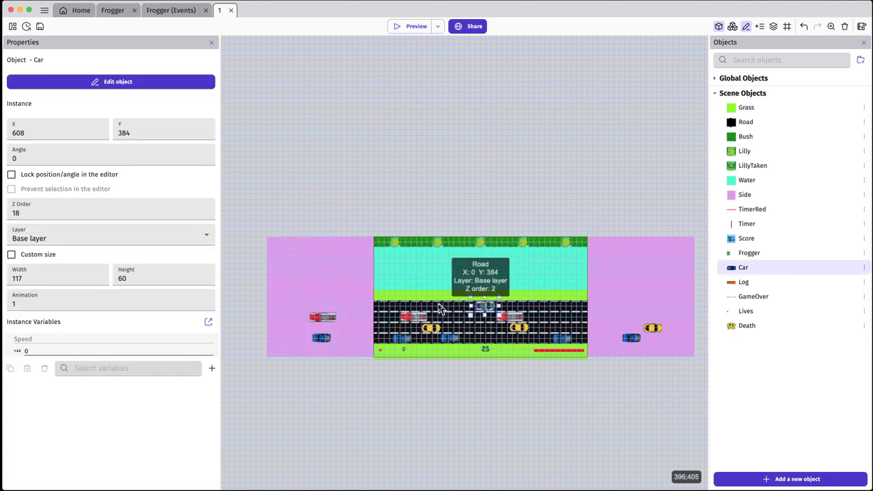
pyautogui.click(321, 320)
pyautogui.click(485, 307)
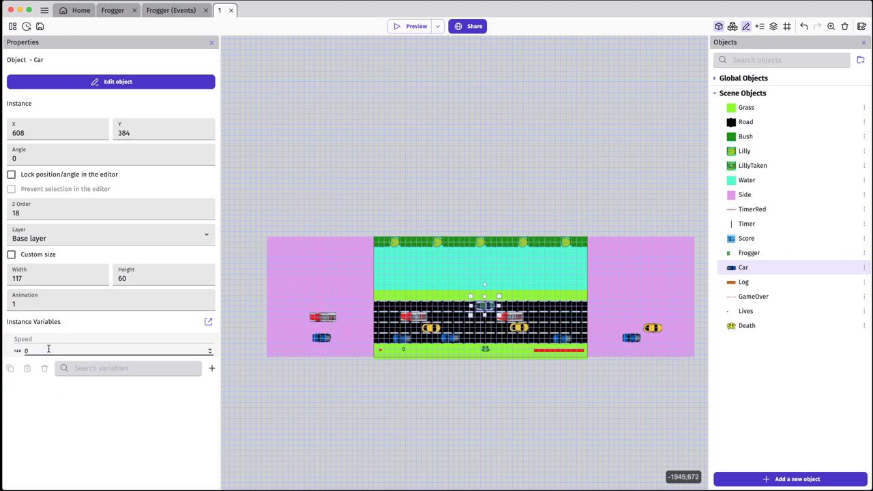
pyautogui.click(4, 345)
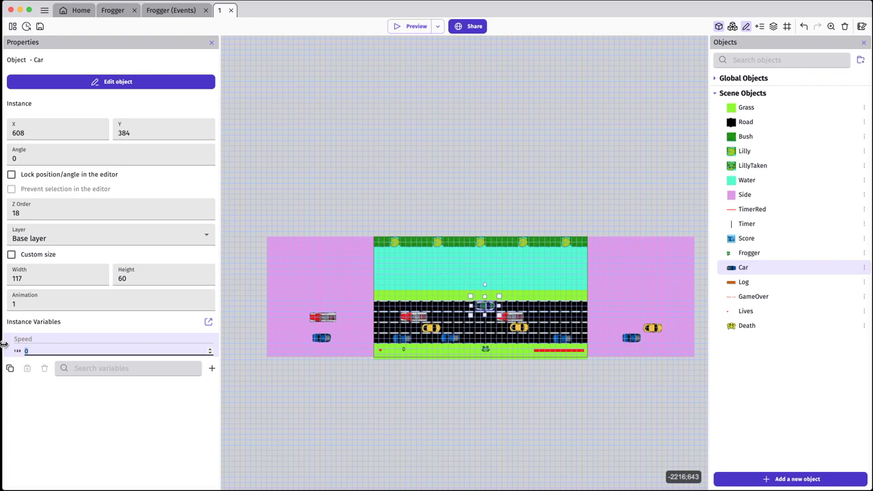
pyautogui.write('18')
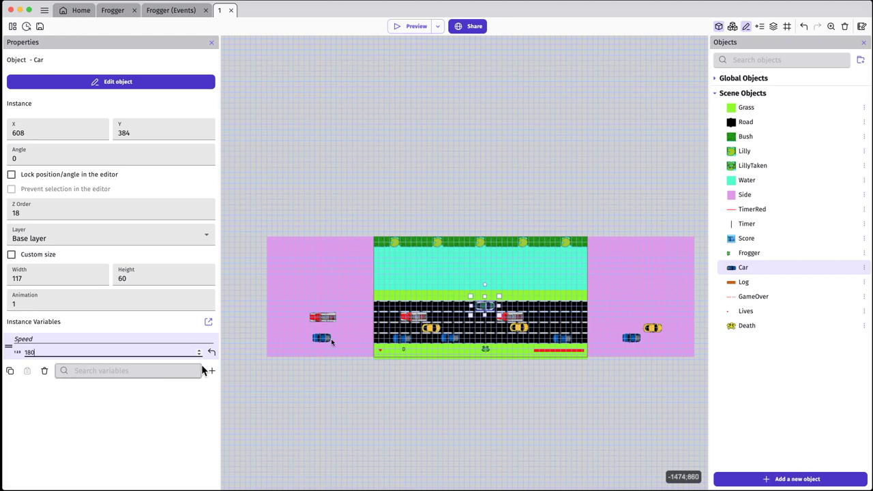
# Copy the green car along the top lane: one ahead of it, a pair onto the right Side area, and two behind it as far as X -117
pyautogui.click(488, 310)
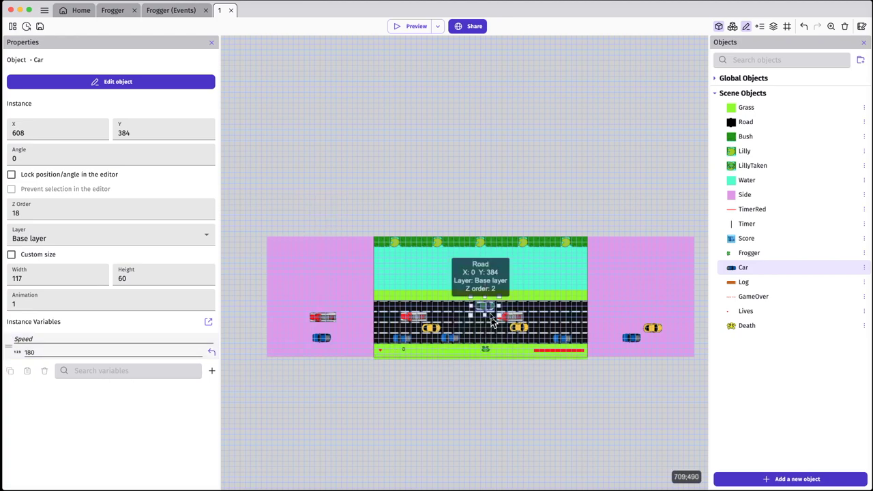
pyautogui.moveTo(487, 311); pyautogui.dragTo(530, 312)
pyautogui.keyDown('shift'); pyautogui.click(486, 308); pyautogui.keyUp('shift')
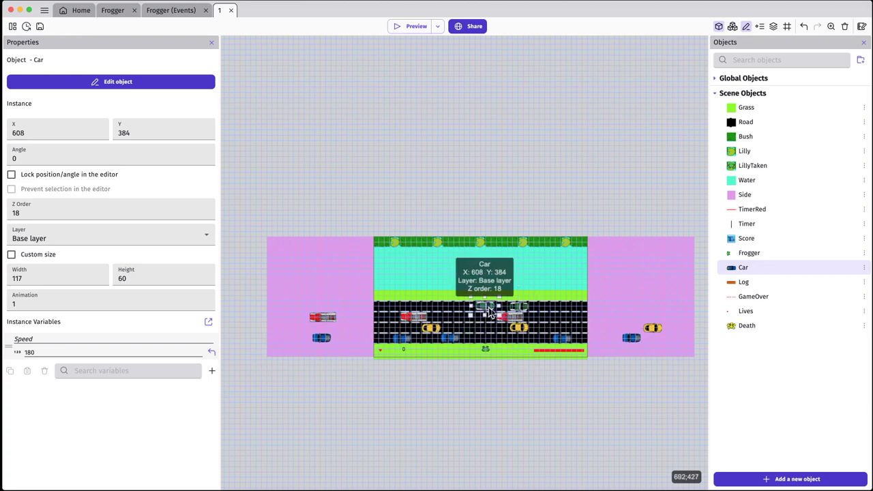
pyautogui.moveTo(520, 310); pyautogui.dragTo(657, 314)
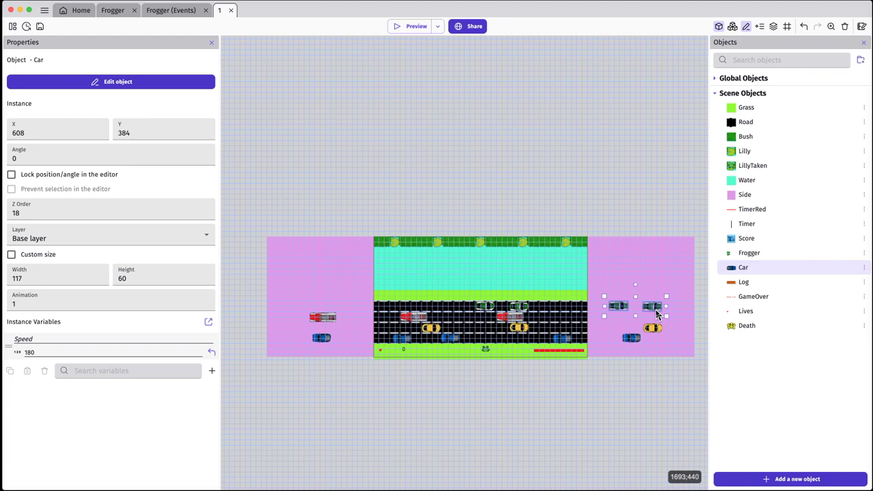
pyautogui.click(482, 311)
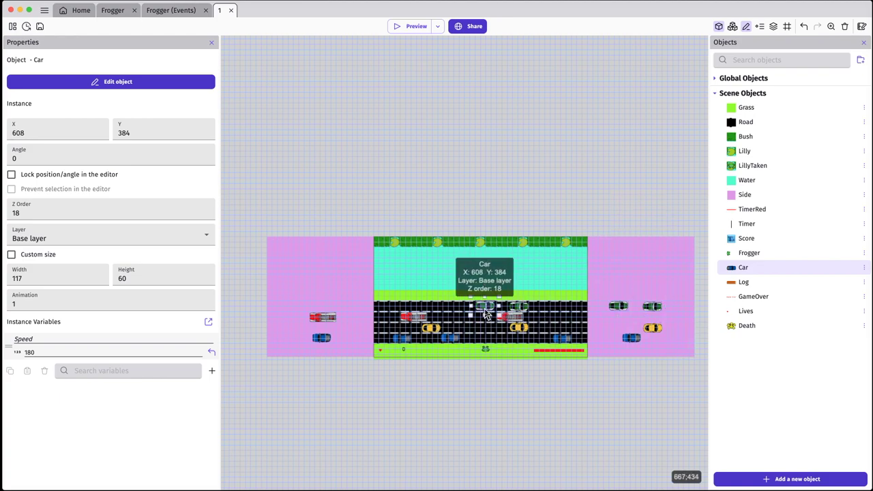
pyautogui.moveTo(483, 311); pyautogui.dragTo(363, 308)
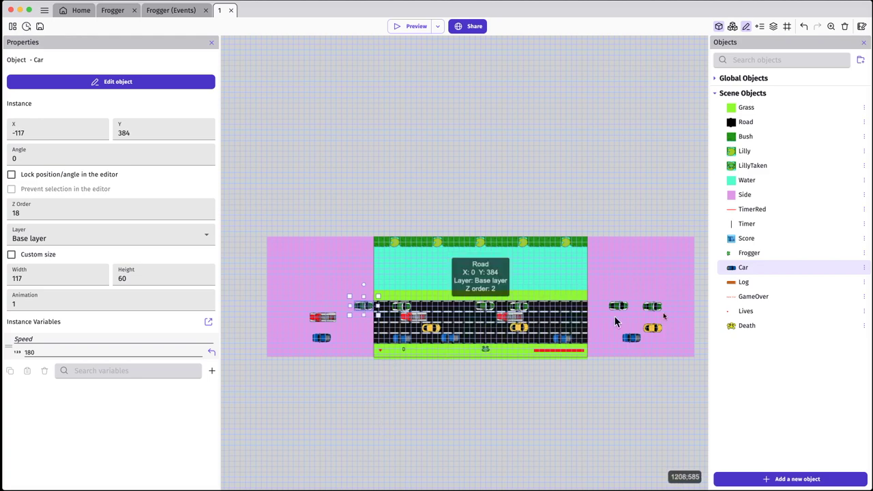
# Place a Log in the lowest water row at X 704, Y 256 and set its animation to 5
pyautogui.moveTo(730, 285); pyautogui.dragTo(497, 282)
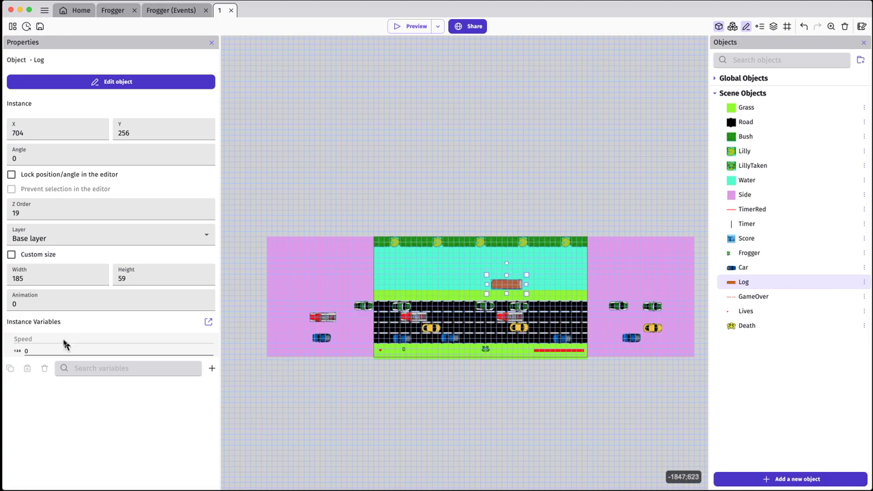
pyautogui.click(10, 304)
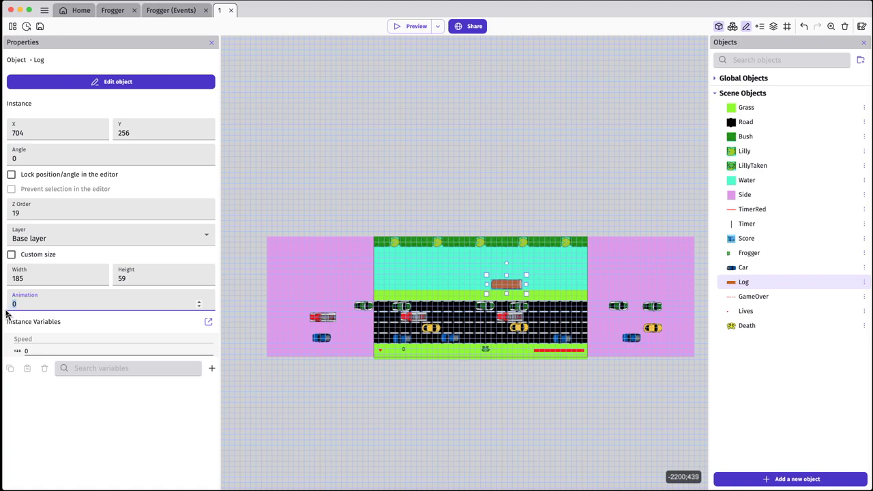
pyautogui.write('5')
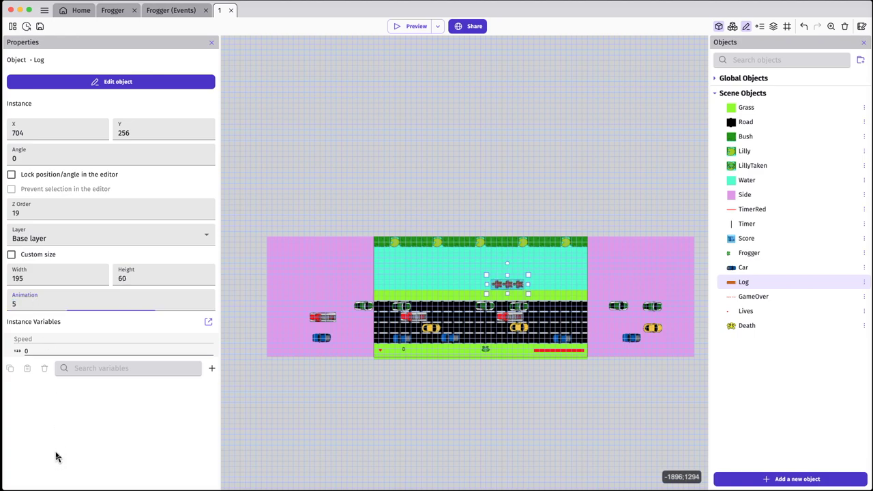
# Set the Speed variable of the turtle Log in the lowest water row to -150
pyautogui.click(55, 444)
pyautogui.click(40, 351)
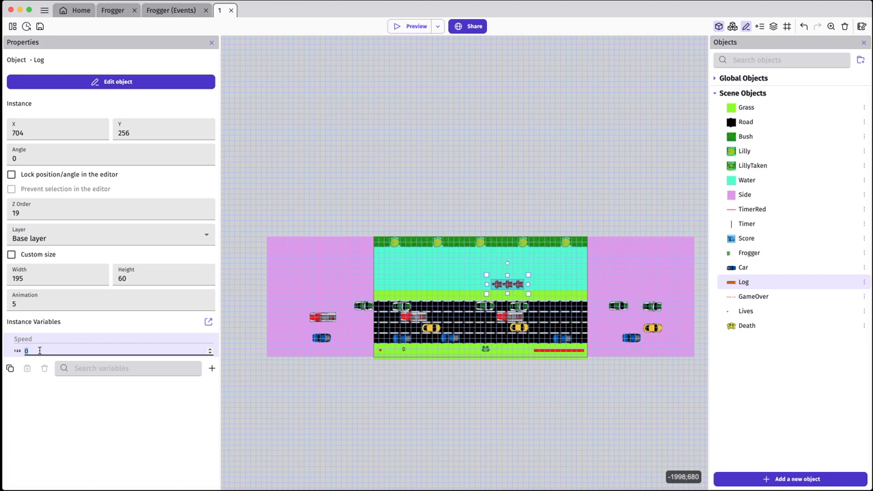
pyautogui.write('0')
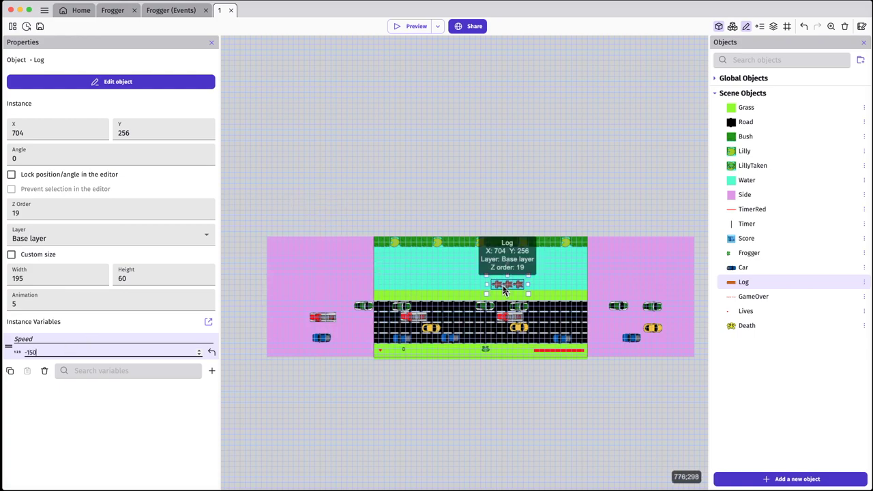
# Copy the turtle Log across the lowest water row, adding one on the right Side area at X 1437 and one on the left at X -355
pyautogui.moveTo(506, 288); pyautogui.dragTo(447, 288)
pyautogui.click(504, 266)
pyautogui.click(455, 286)
pyautogui.keyDown('ctrl'); pyautogui.moveTo(455, 286); pyautogui.dragTo(636, 289); pyautogui.keyUp('ctrl')
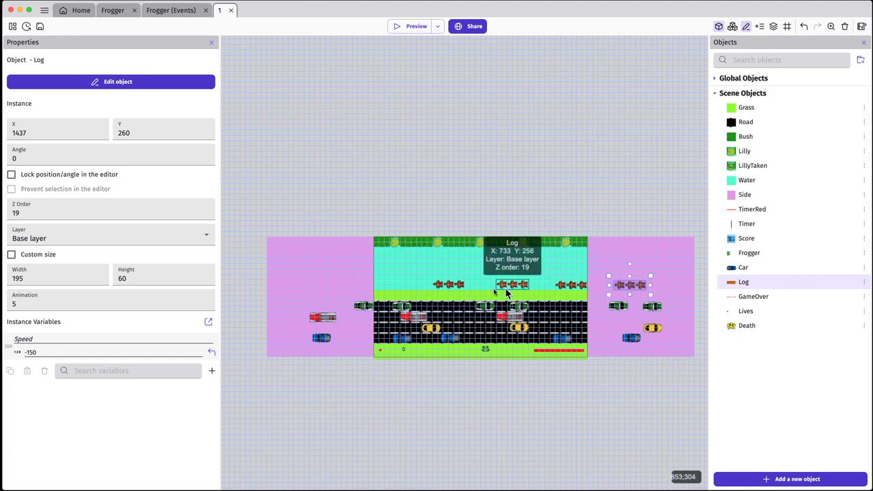
pyautogui.keyDown('ctrl'); pyautogui.moveTo(454, 289); pyautogui.dragTo(334, 288); pyautogui.keyUp('ctrl')
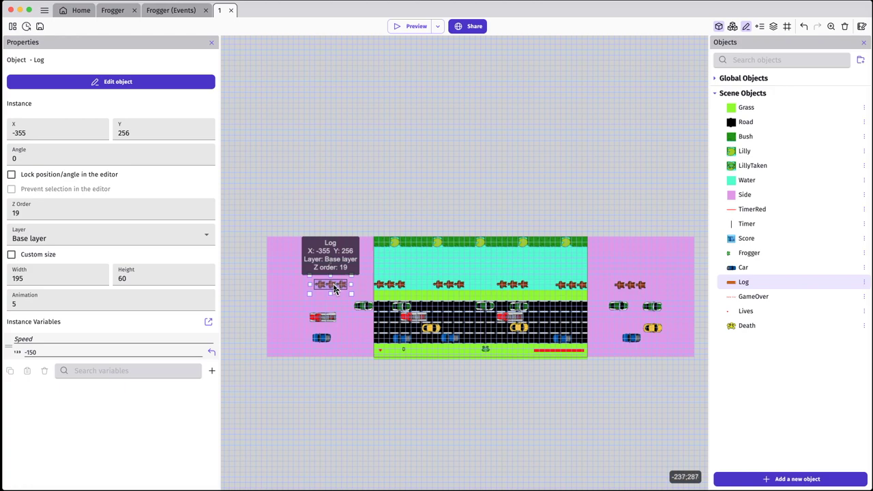
# Set the animation to 6 for the turtle Logs at X -355 and X 733 in the lowest water row
pyautogui.click(137, 304)
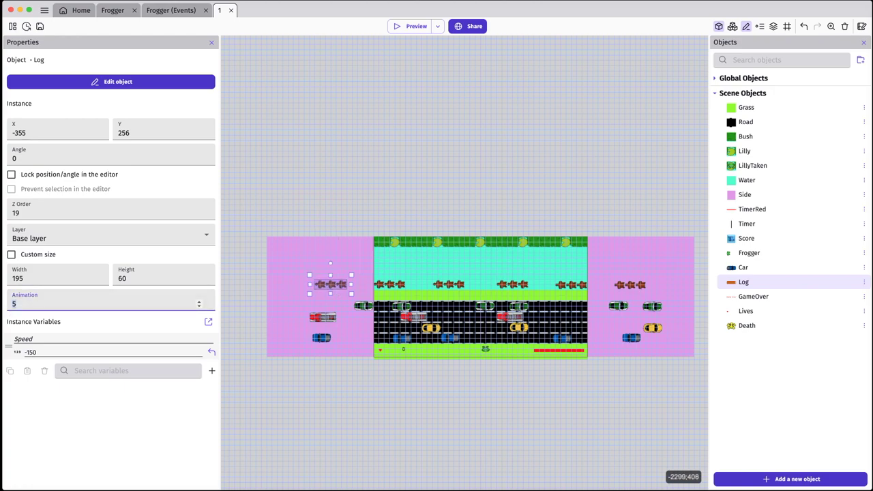
pyautogui.write('6')
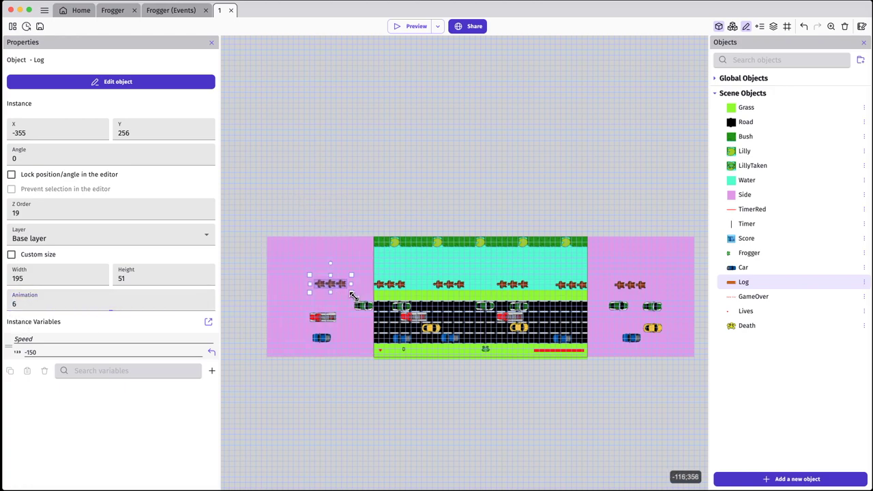
pyautogui.click(350, 269)
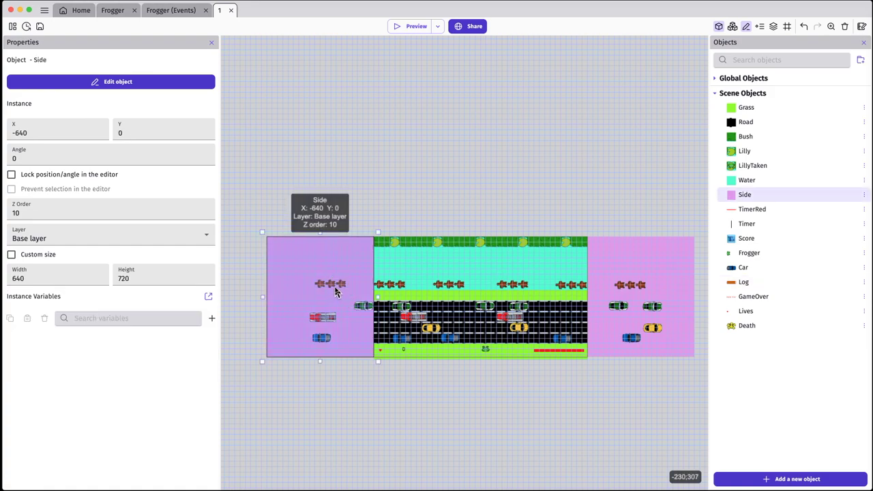
pyautogui.click(335, 288)
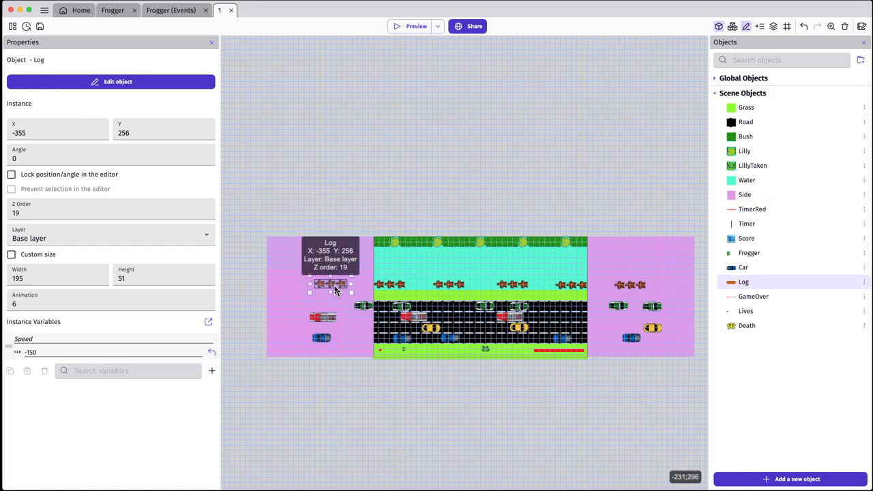
pyautogui.click(508, 287)
pyautogui.click(43, 305)
pyautogui.press('BackSpace')
pyautogui.write('6')
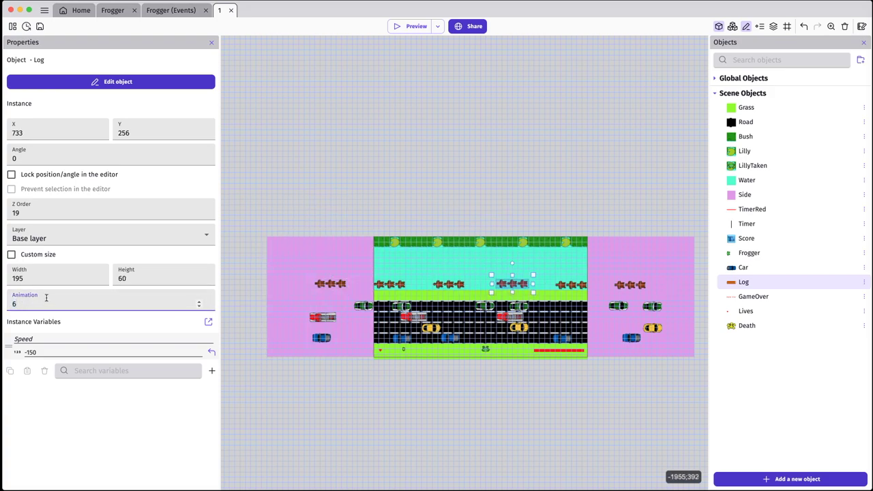
# Place a wooden Log at X 544, Y 192 in the second water row and set its Speed variable to 140
pyautogui.click(727, 238)
pyautogui.moveTo(735, 286); pyautogui.dragTo(466, 276)
pyautogui.click(478, 278)
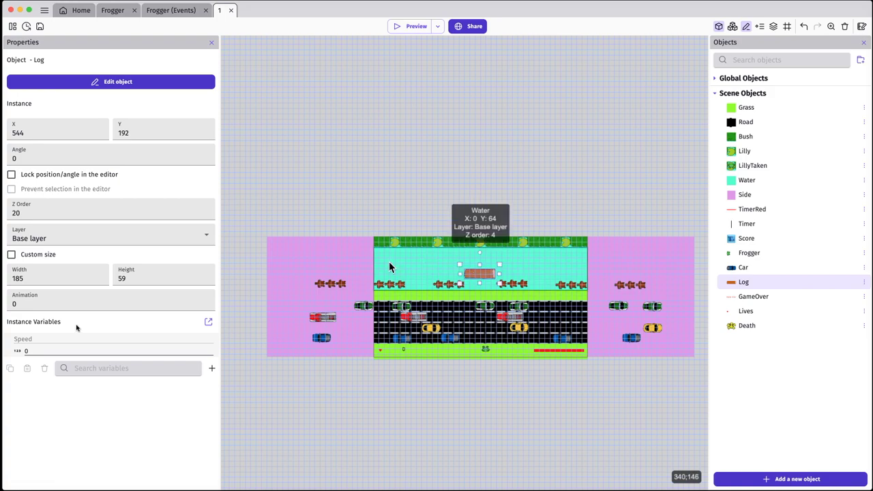
pyautogui.click(26, 308)
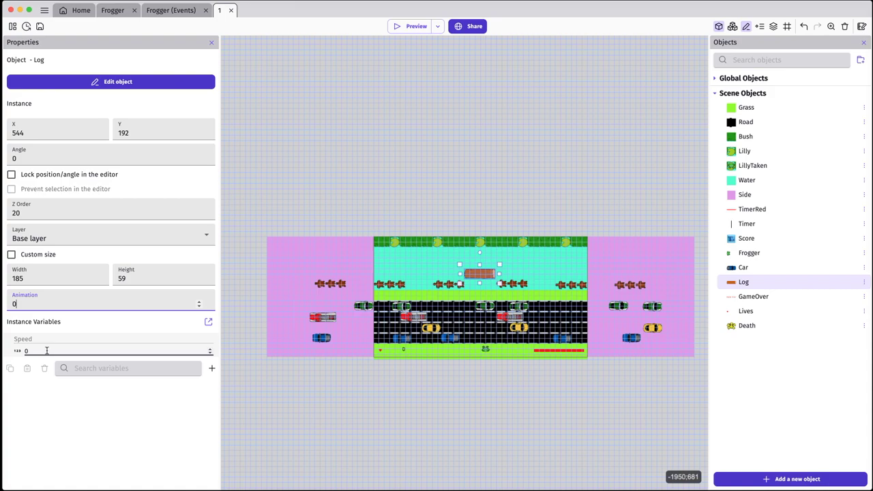
pyautogui.click(19, 353)
pyautogui.write('100')
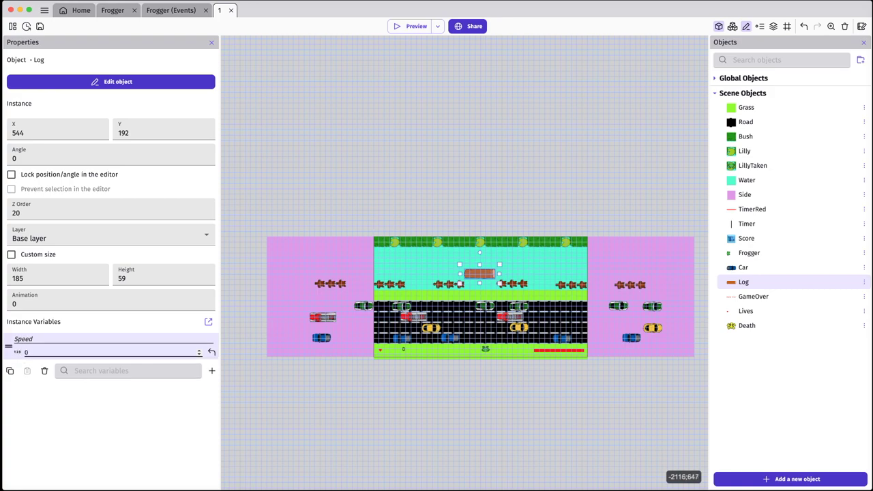
pyautogui.click(26, 352)
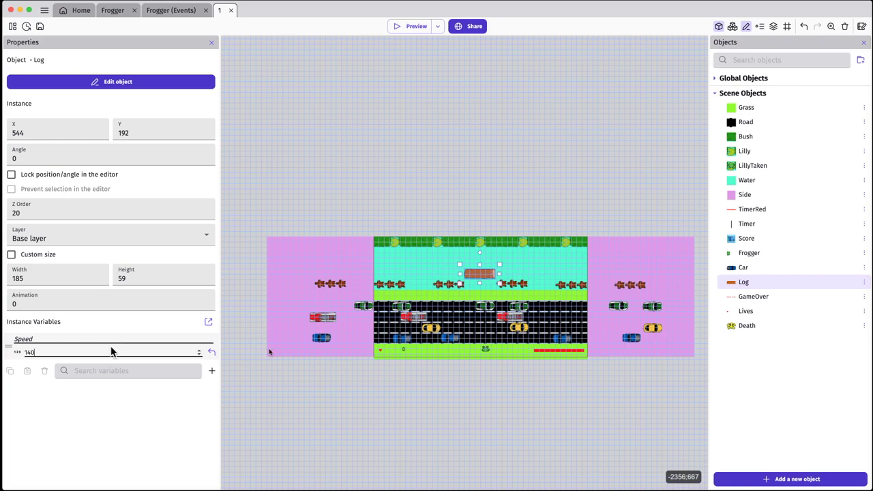
# Copy the wooden Log along the second water row and onto both Side areas, with the leftmost copy at X -377, Y 192
pyautogui.moveTo(471, 290)
pyautogui.mouseDown()
pyautogui.moveTo(497, 292)
pyautogui.moveTo(477, 294)
pyautogui.moveTo(486, 296)
pyautogui.mouseUp()
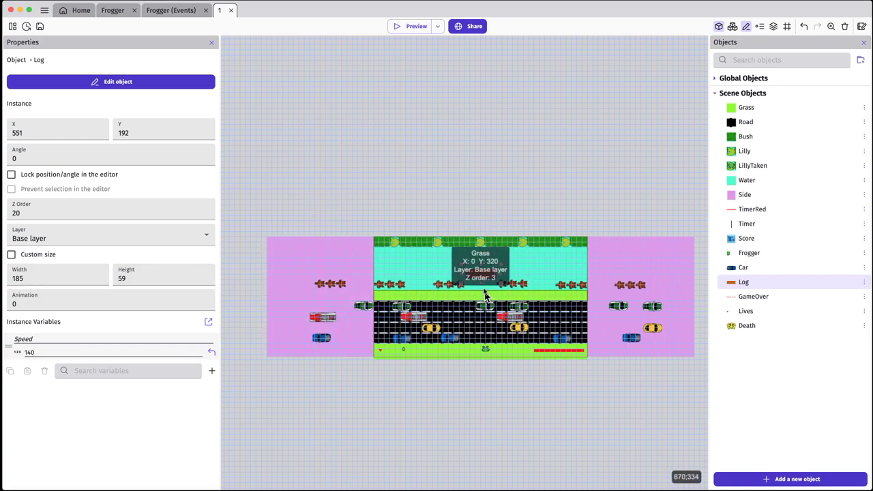
pyautogui.click(483, 416)
pyautogui.keyDown('alt'); pyautogui.moveTo(483, 278); pyautogui.dragTo(558, 279); pyautogui.keyUp('alt')
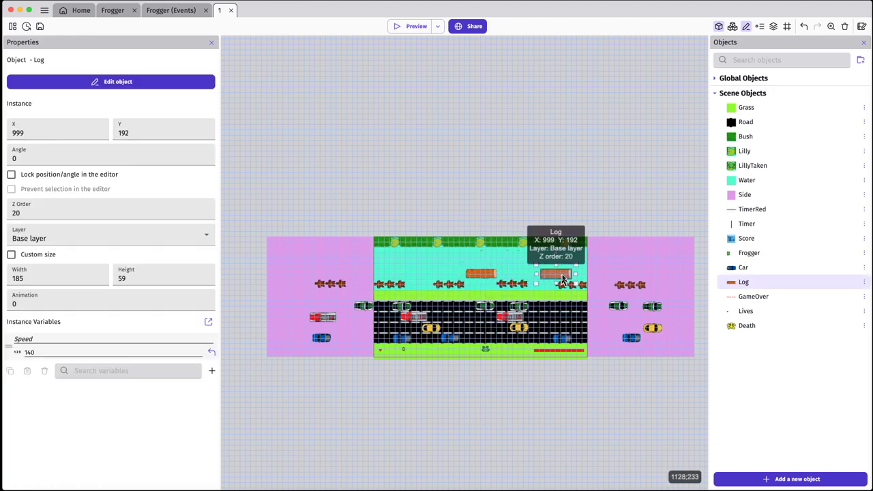
pyautogui.moveTo(563, 280); pyautogui.dragTo(664, 276)
pyautogui.moveTo(497, 276); pyautogui.dragTo(331, 278)
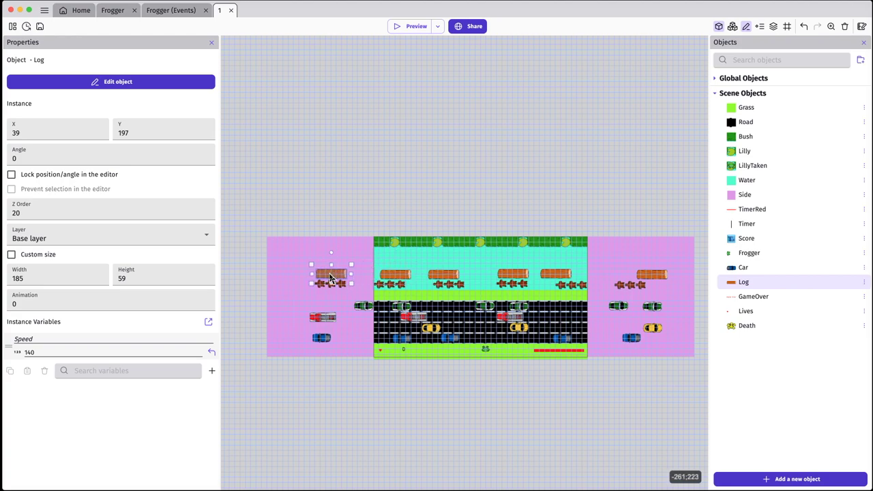
pyautogui.moveTo(330, 277); pyautogui.dragTo(325, 274)
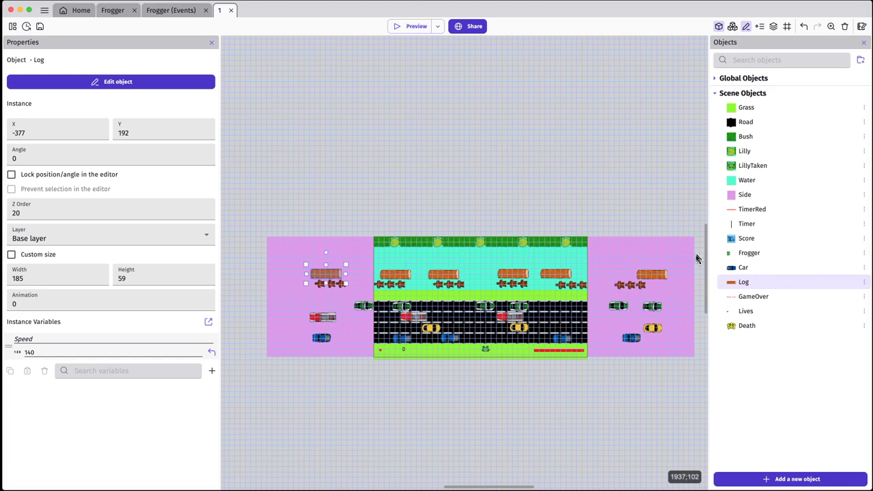
# Place a Log at X 1056, Y 128 in the third water row and set its animation to 3
pyautogui.moveTo(735, 282); pyautogui.dragTo(552, 265)
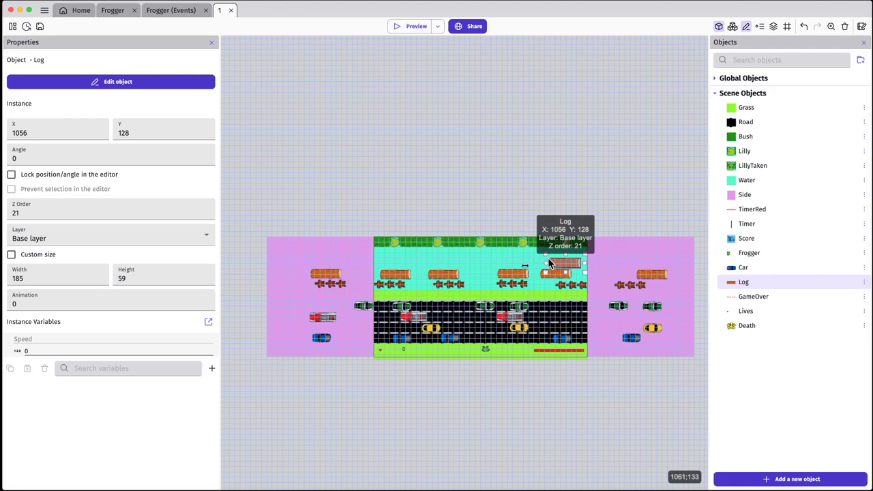
pyautogui.click(15, 305)
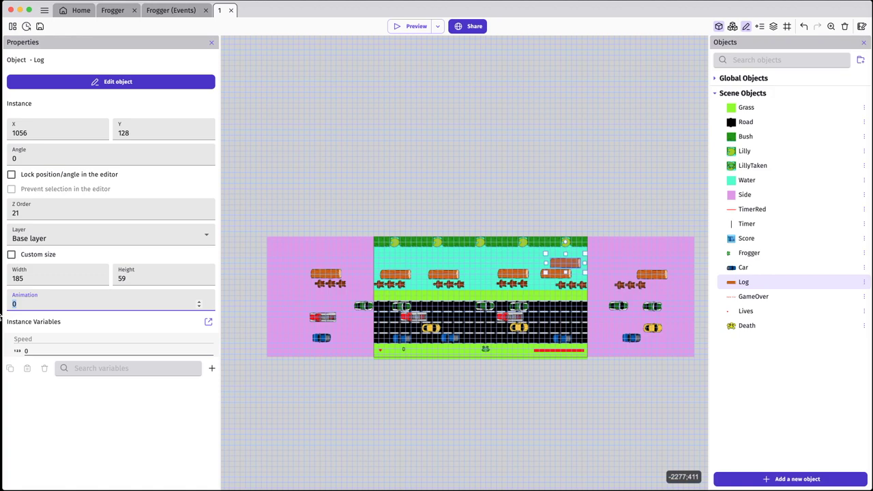
pyautogui.write('3')
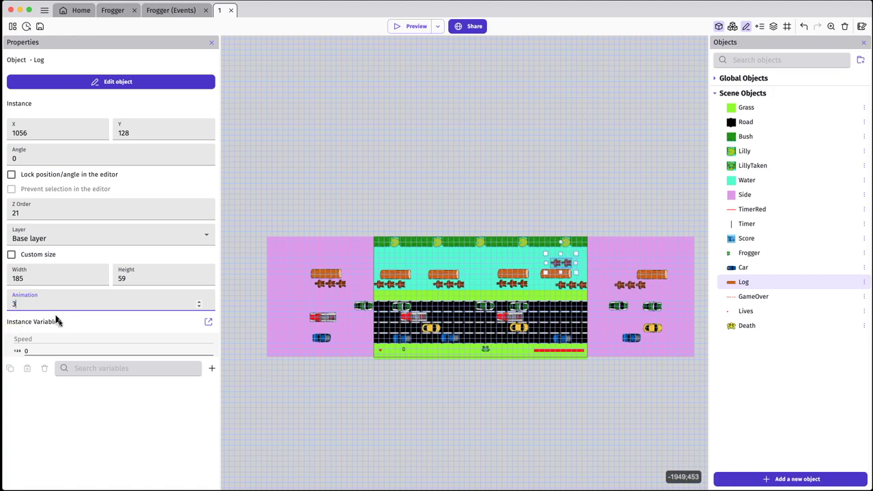
# Set the Speed variable of the turtle Log at X 352 in the lowest water row to -175
pyautogui.click(442, 288)
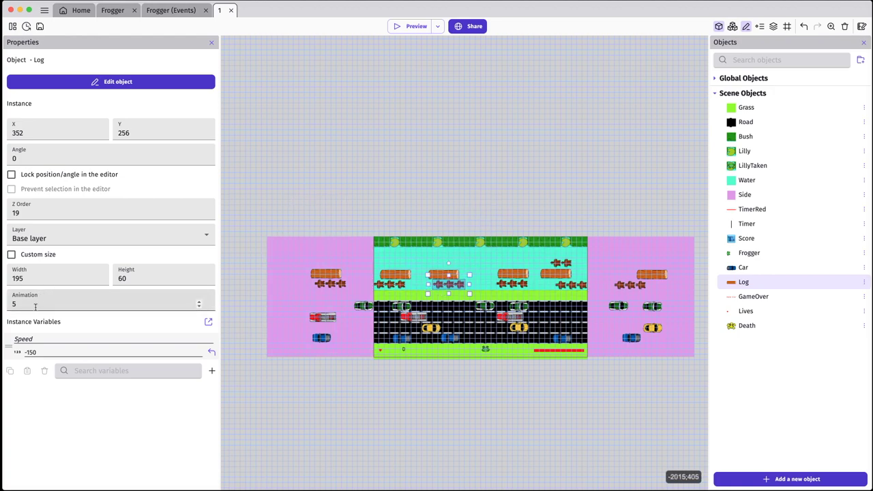
pyautogui.doubleClick(38, 352)
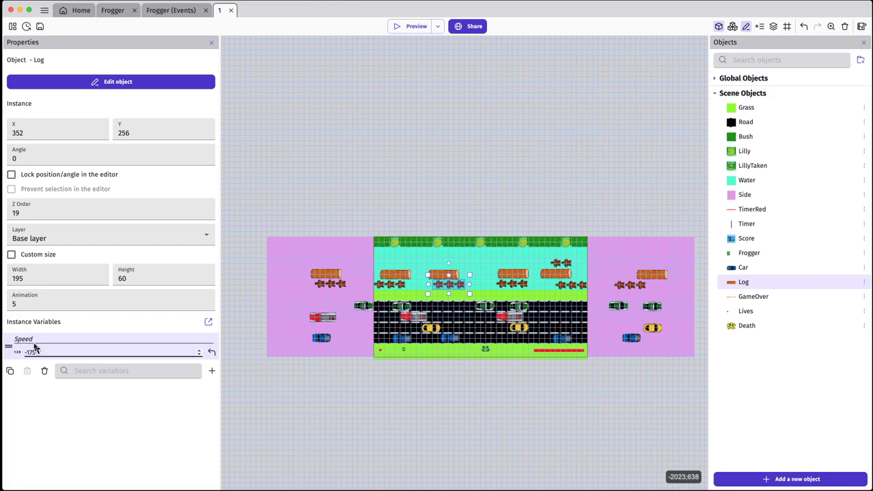
pyautogui.click(260, 462)
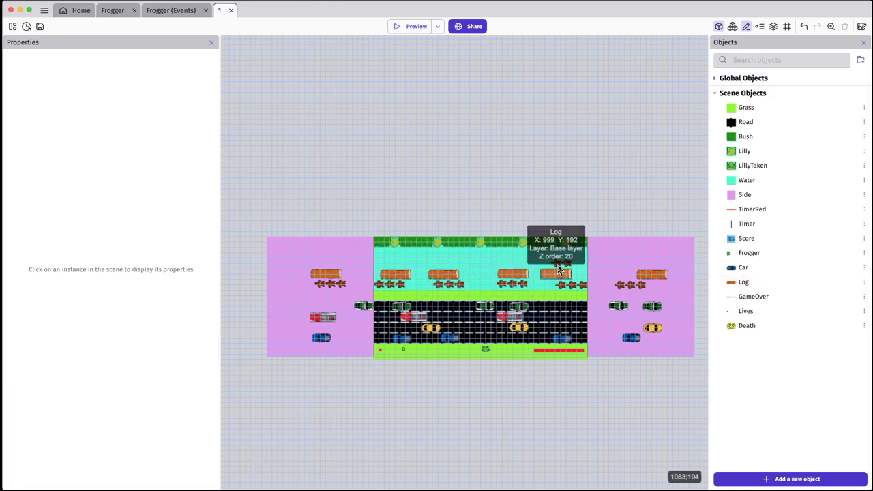
# Copy the two-turtle Log along the third water row, from X 1407 on the right Side area to X -449 on the left one
pyautogui.moveTo(562, 268); pyautogui.dragTo(626, 268)
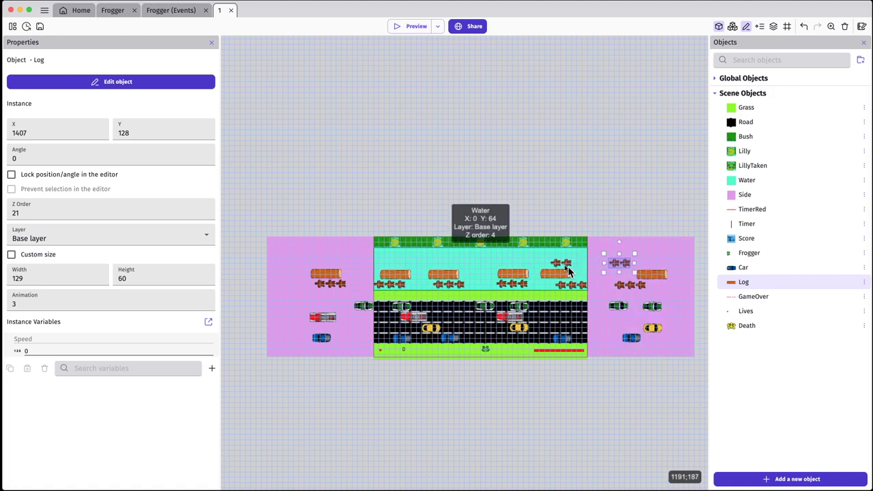
pyautogui.hotkey('ctrl', 'v')
pyautogui.click(505, 271)
pyautogui.moveTo(509, 267); pyautogui.dragTo(445, 268)
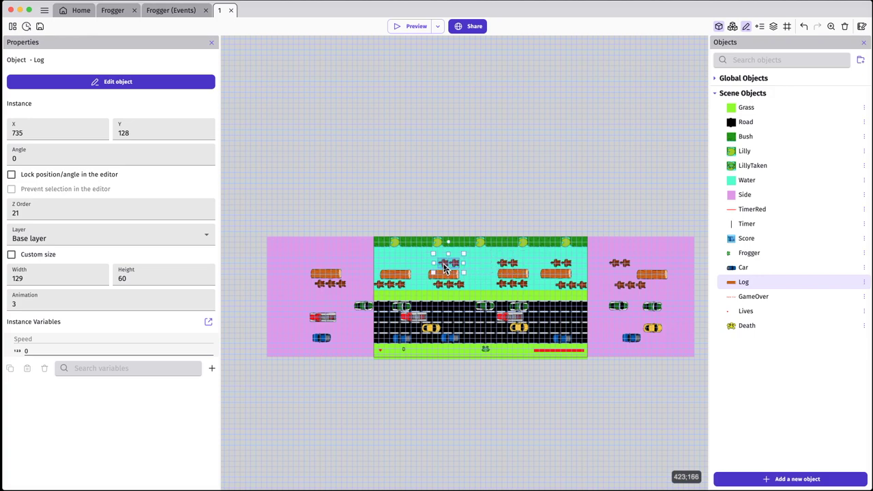
pyautogui.moveTo(448, 270); pyautogui.dragTo(311, 268)
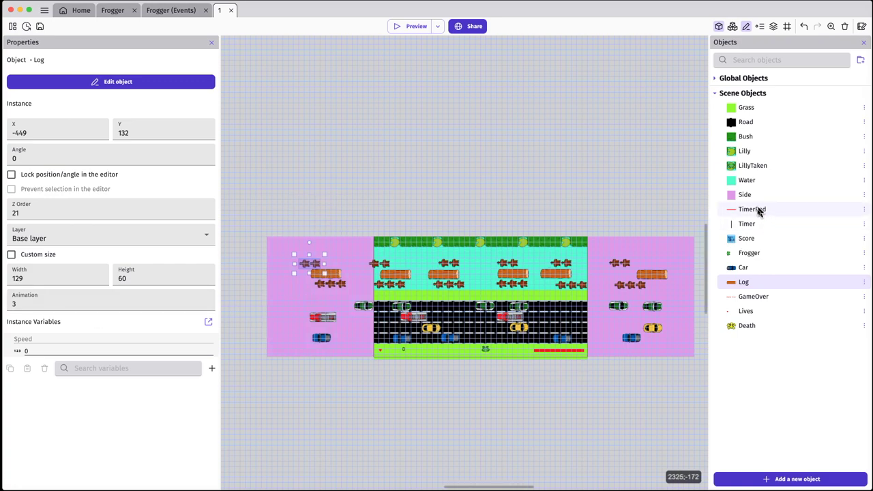
# Place a Log at X 672, Y 64 in the uppermost water row and set its animation to 2
pyautogui.moveTo(743, 282); pyautogui.dragTo(641, 274)
pyautogui.moveTo(562, 271); pyautogui.dragTo(490, 254)
pyautogui.moveTo(38, 309); pyautogui.dragTo(6, 306)
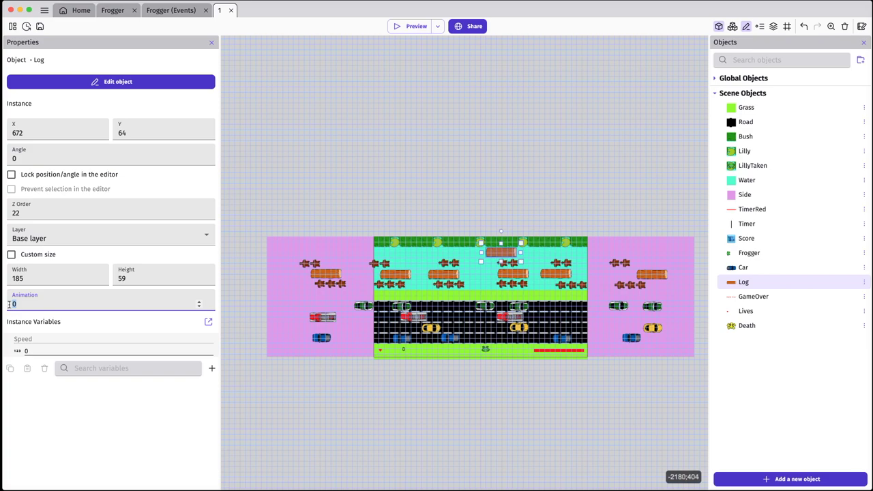
pyautogui.write('2')
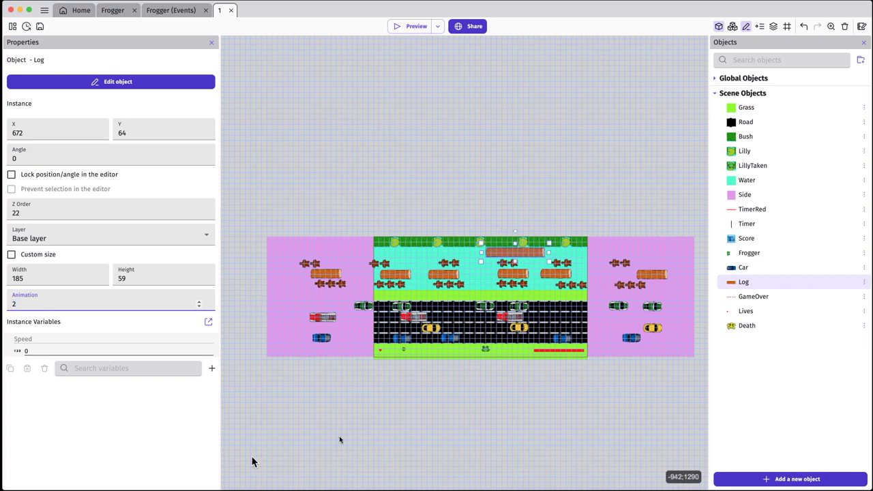
pyautogui.click(522, 256)
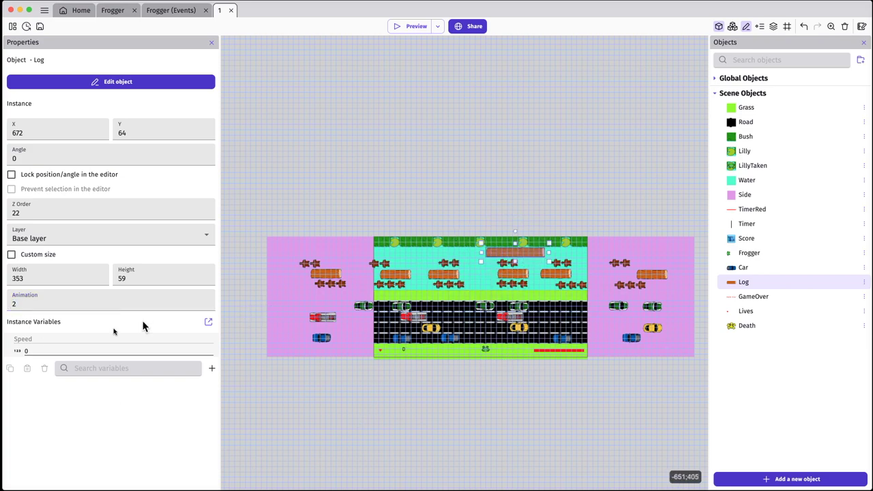
# Delete every two-turtle Log in the third water row except the one at X 735
pyautogui.click(379, 271)
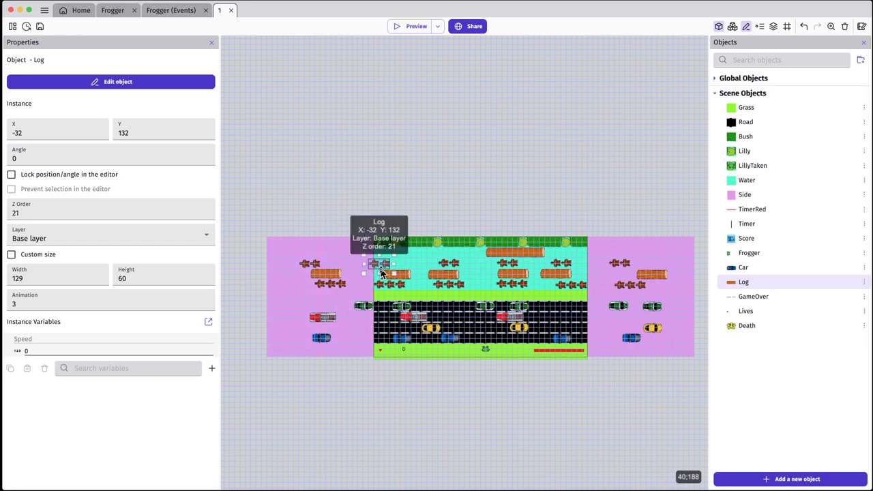
pyautogui.moveTo(378, 271)
pyautogui.mouseDown()
pyautogui.moveTo(452, 266)
pyautogui.moveTo(386, 268)
pyautogui.mouseUp()
pyautogui.press('Delete')
pyautogui.click(310, 265)
pyautogui.press('Delete')
pyautogui.click(448, 266)
pyautogui.press('Delete')
pyautogui.click(563, 265)
pyautogui.press('Delete')
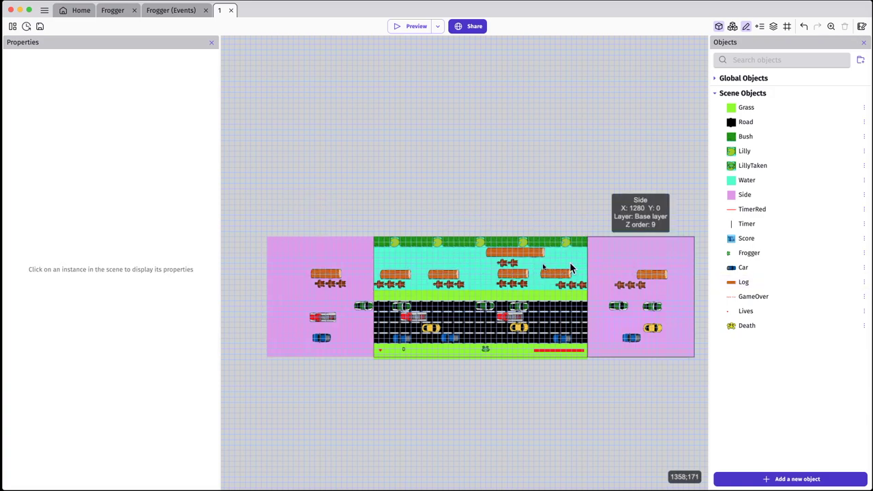
# Set the Speed variable of the remaining two-turtle Log in the third water row to -175
pyautogui.click(509, 266)
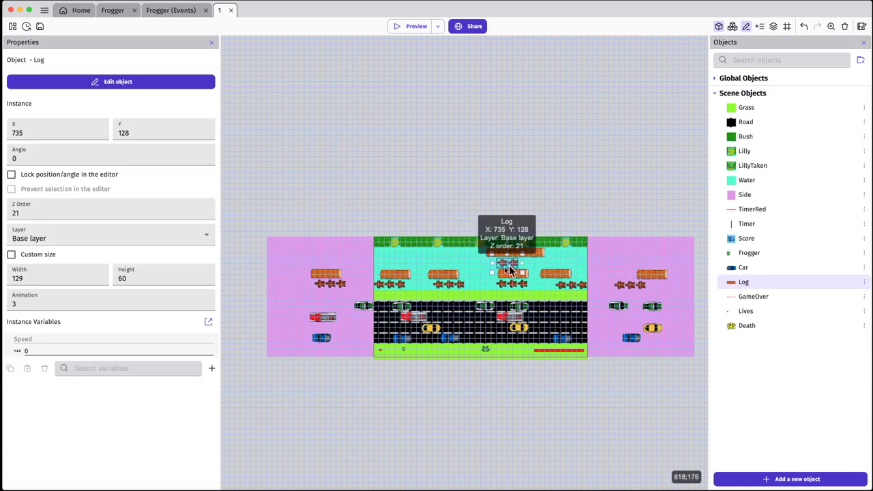
pyautogui.click(31, 349)
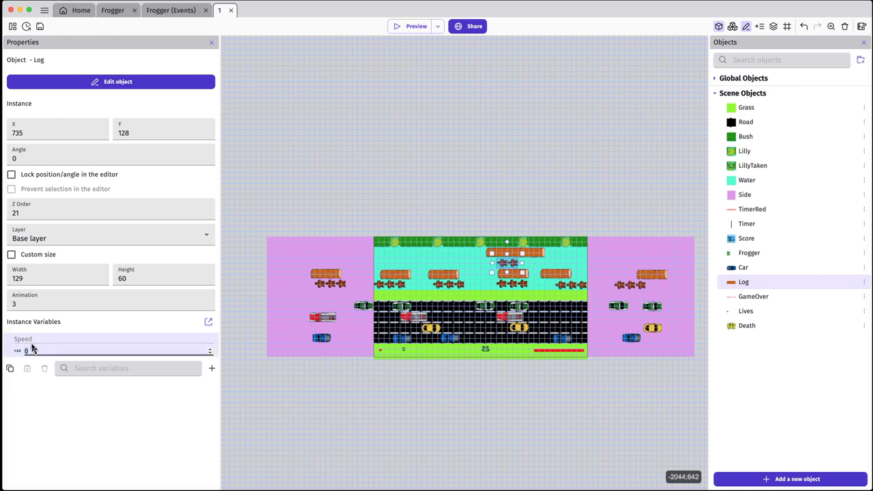
pyautogui.press('BackSpace')
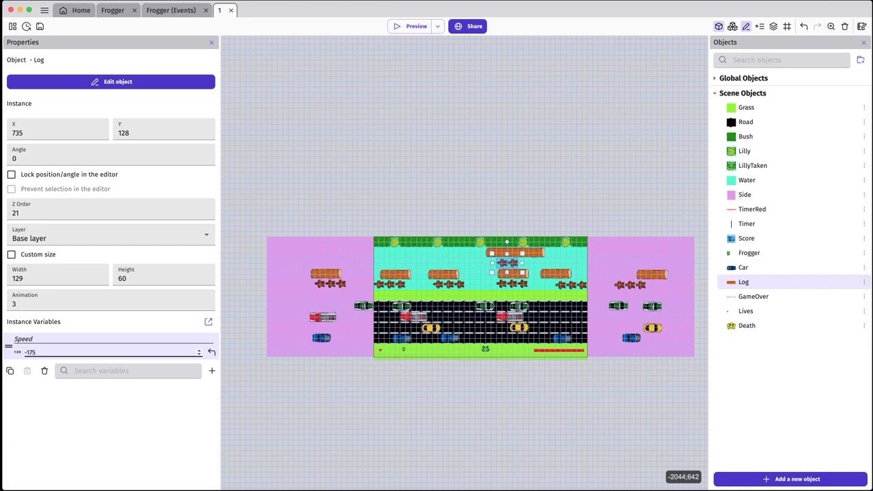
pyautogui.click(445, 411)
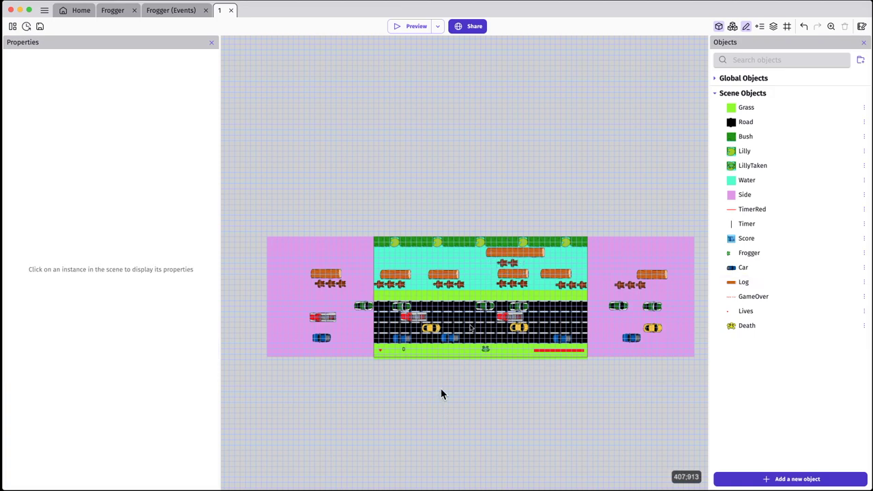
# Copy the two-turtle Log along the third water row, extending the row into both Side areas
pyautogui.click(507, 271)
pyautogui.moveTo(507, 270); pyautogui.dragTo(278, 271)
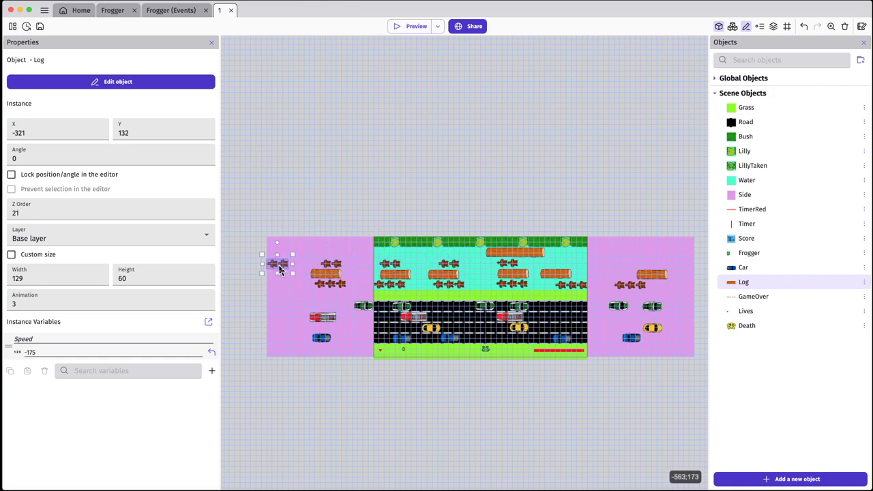
pyautogui.moveTo(520, 266); pyautogui.dragTo(640, 268)
# Set the animation of the two-turtle Log at X 31 in the third water row to 4
pyautogui.click(508, 267)
pyautogui.click(57, 305)
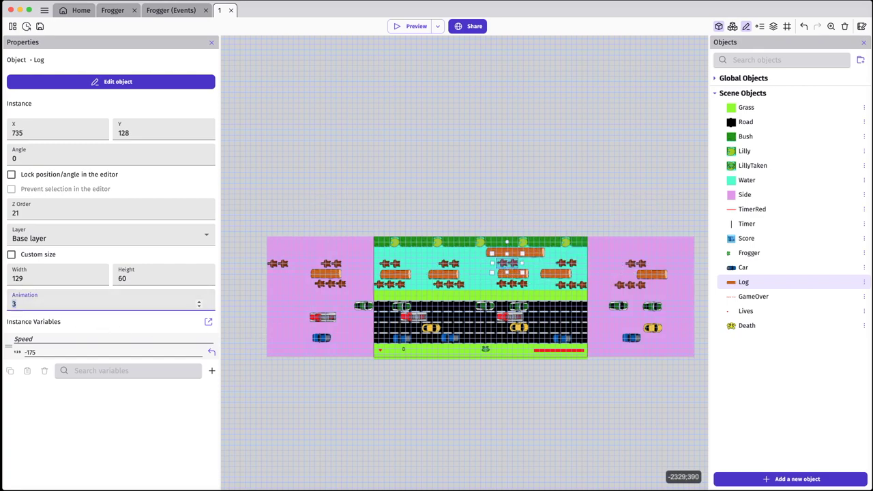
pyautogui.click(394, 268)
pyautogui.click(15, 304)
pyautogui.write('4')
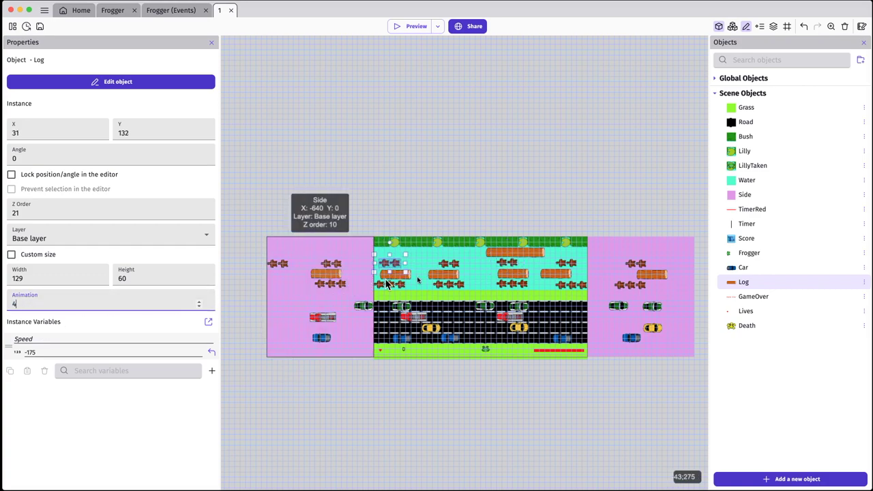
# Set the Speed variable of the long Log in the uppermost water row to 165
pyautogui.click(505, 258)
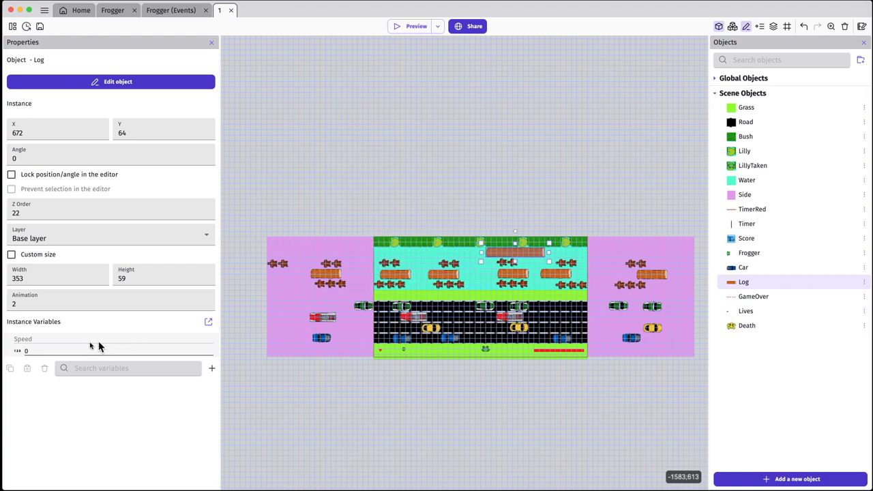
pyautogui.click(24, 354)
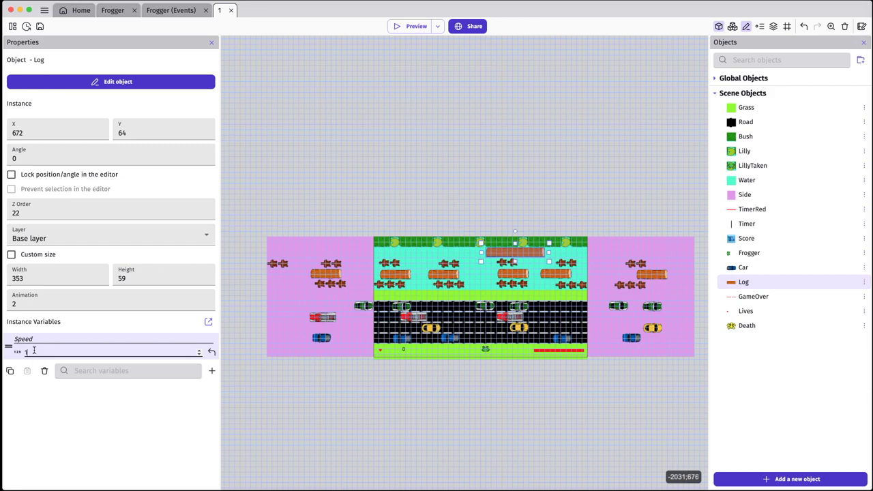
pyautogui.click(65, 453)
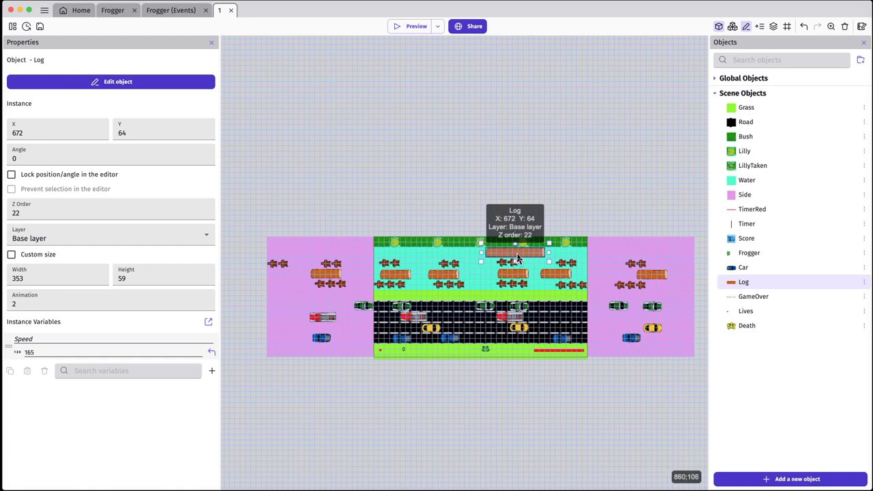
# Move the long Log to X 863, Y 69 and copy it along the uppermost water row into both Side areas, as far as X -448
pyautogui.moveTo(517, 258); pyautogui.dragTo(554, 259)
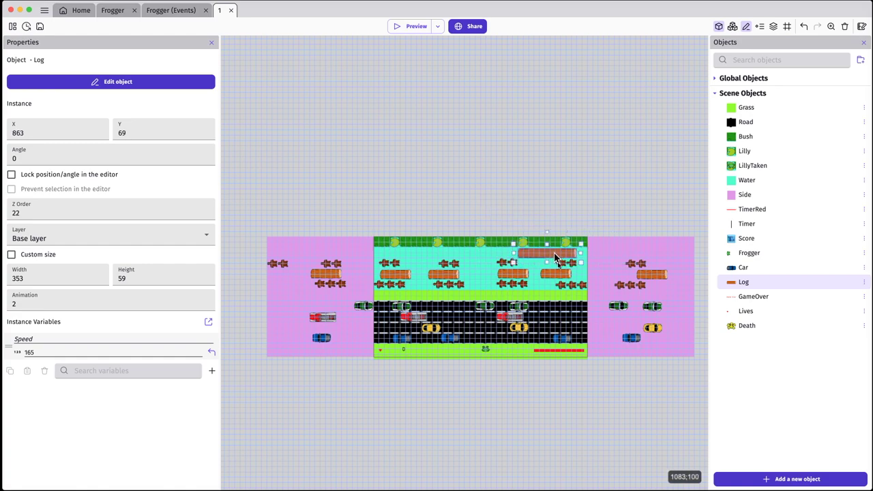
pyautogui.click(540, 396)
pyautogui.click(559, 259)
pyautogui.keyDown('ctrl'); pyautogui.moveTo(560, 260); pyautogui.dragTo(658, 259); pyautogui.keyUp('ctrl')
pyautogui.keyDown('ctrl'); pyautogui.moveTo(565, 259); pyautogui.dragTo(327, 262); pyautogui.keyUp('ctrl')
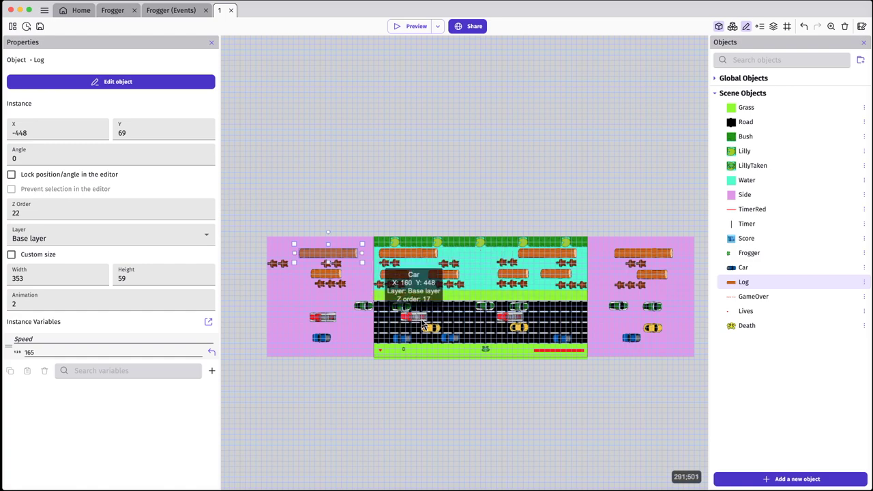
# Add an event group named Start to the Frogger scene's events
pyautogui.click(170, 11)
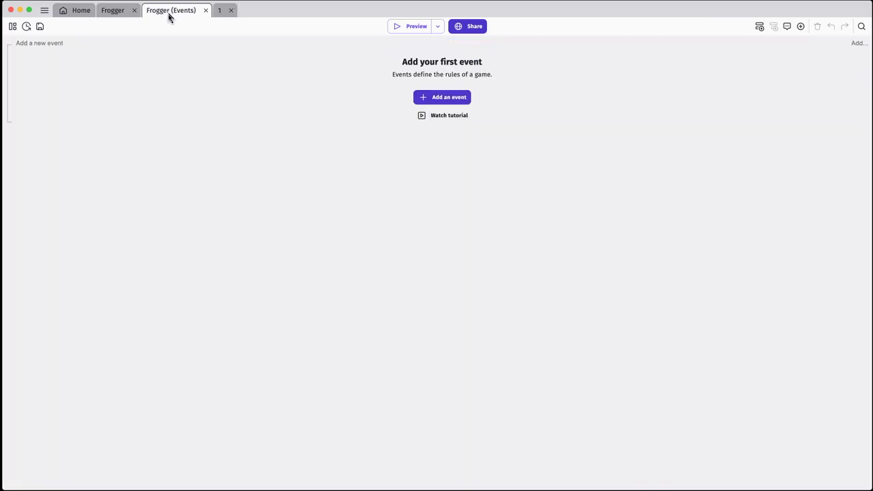
pyautogui.click(49, 45)
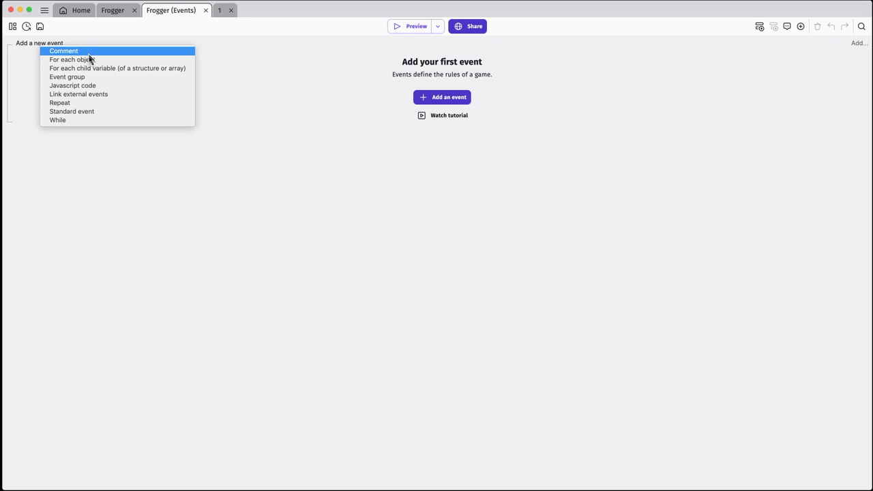
pyautogui.click(84, 76)
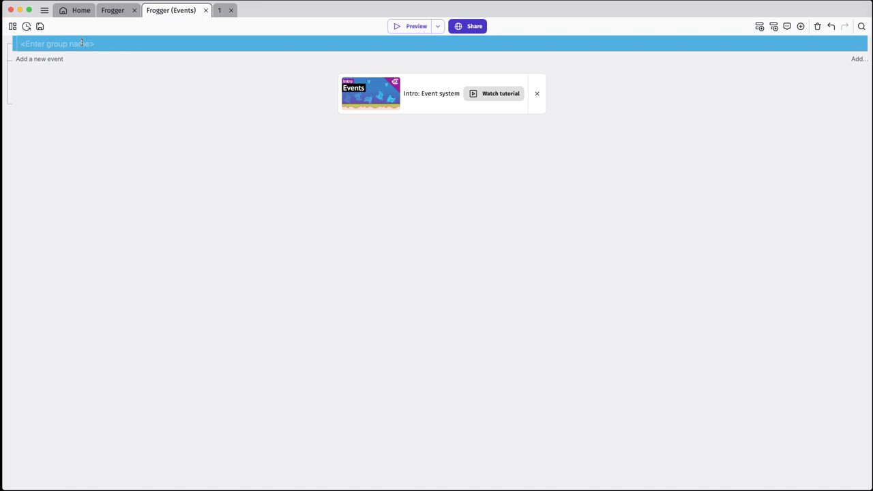
pyautogui.write('Start')
# Change the Start group's background color to green 7ED321
pyautogui.rightClick(108, 43)
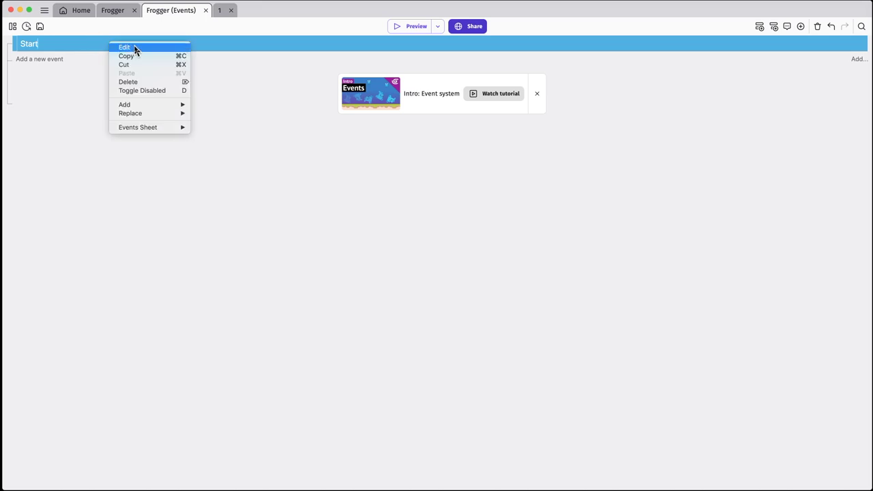
pyautogui.click(138, 47)
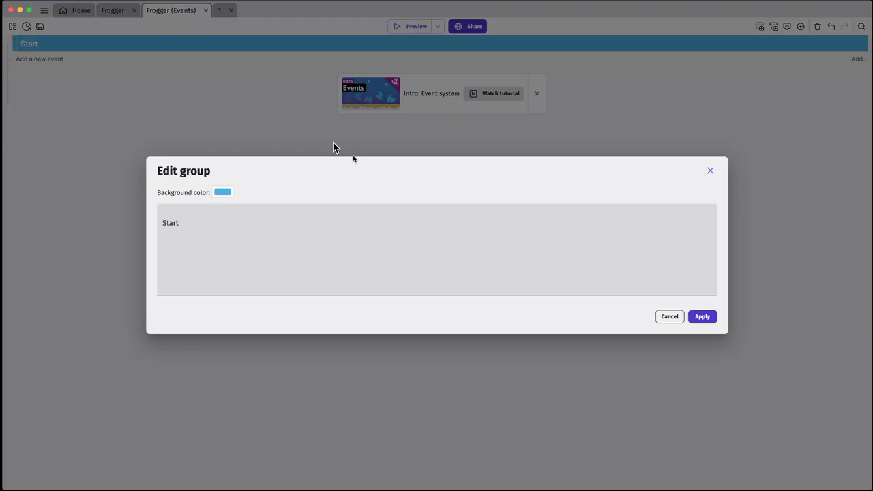
pyautogui.click(223, 194)
pyautogui.click(266, 295)
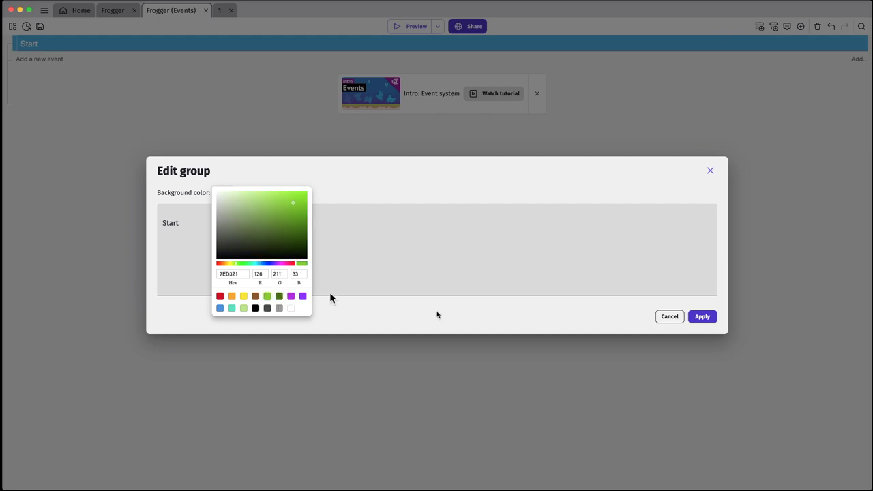
pyautogui.click(702, 318)
pyautogui.click(703, 320)
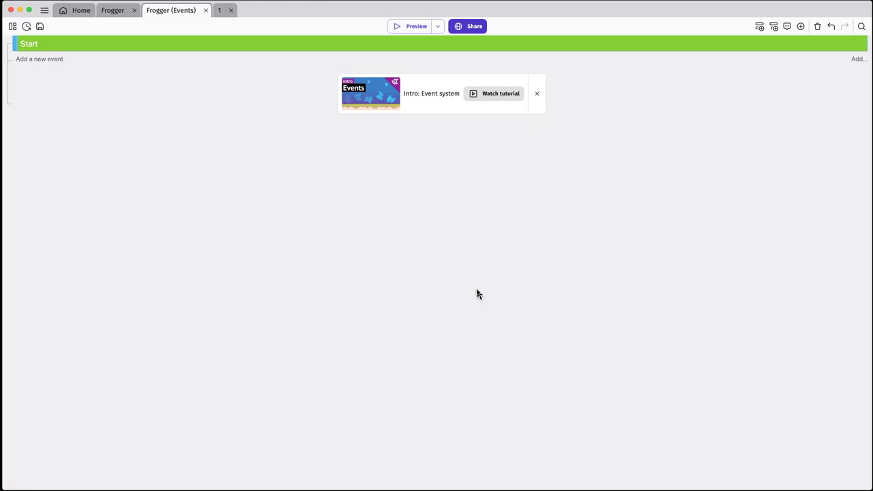
# Add an event under the Start group with the condition "At the beginning of the scene"
pyautogui.click(54, 60)
pyautogui.click(53, 57)
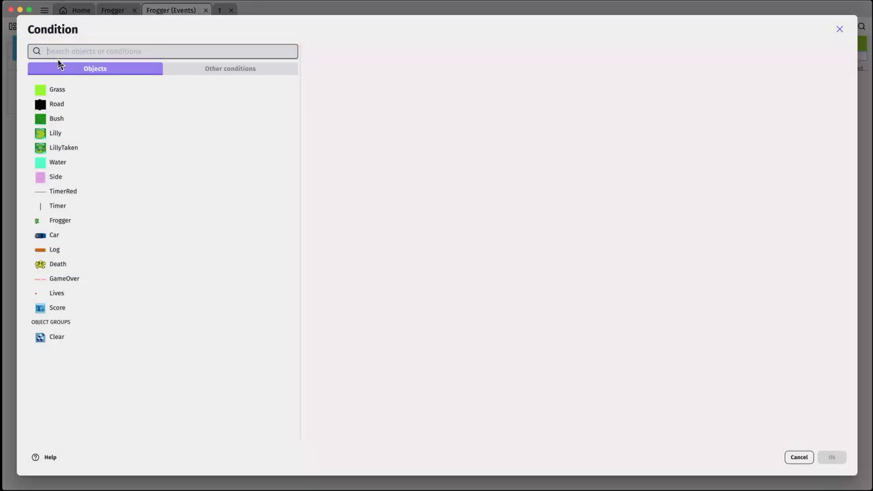
pyautogui.click(255, 71)
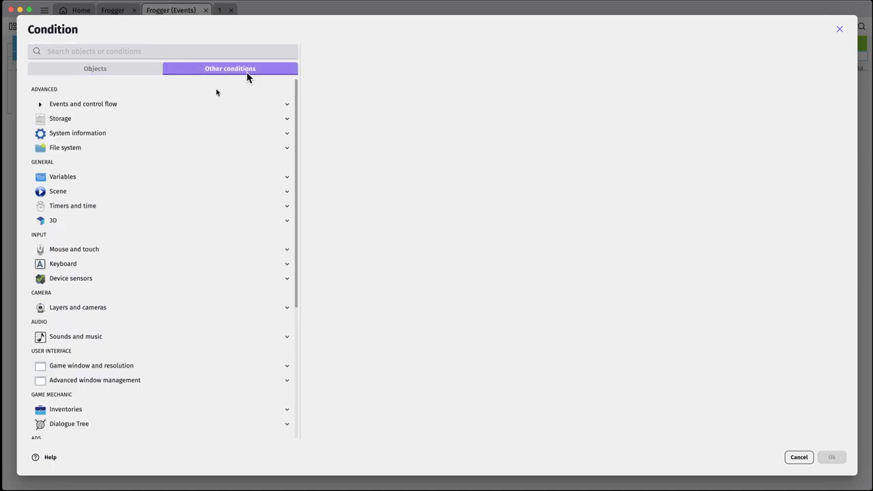
pyautogui.click(62, 195)
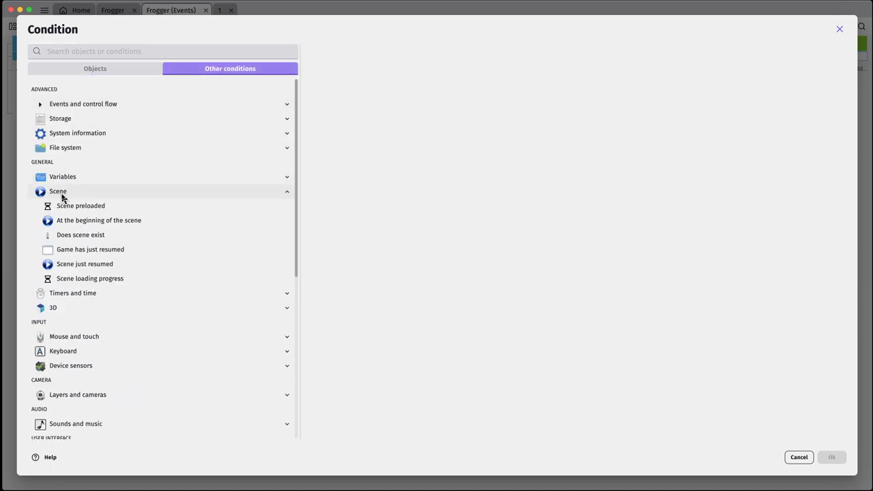
pyautogui.click(91, 224)
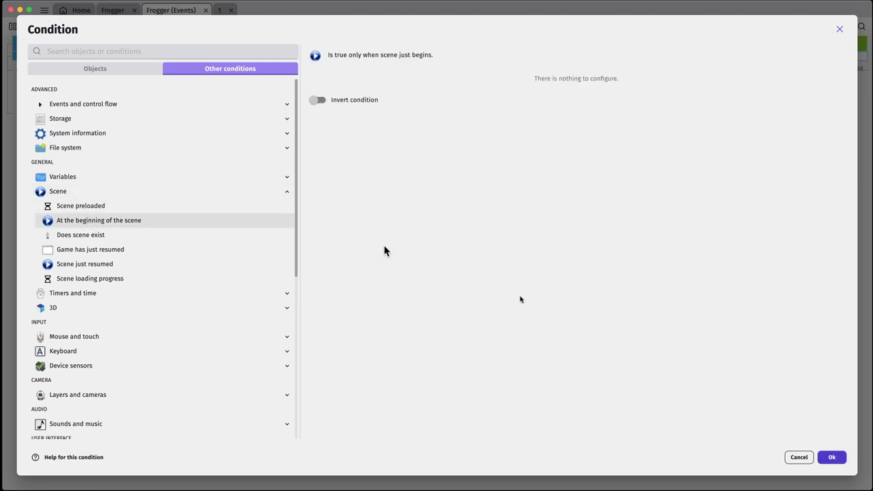
pyautogui.click(833, 459)
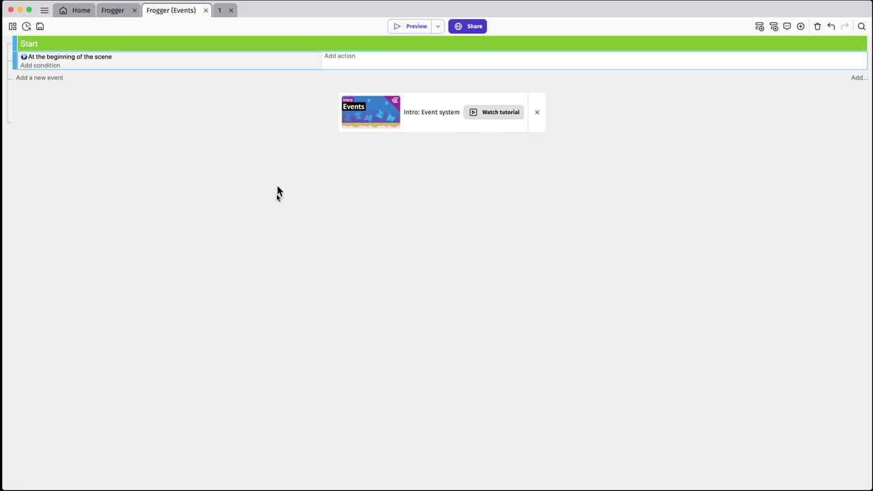
# Add a Play a sound action using sound-frogger-hop.wav to the beginning-of-scene event
pyautogui.click(346, 60)
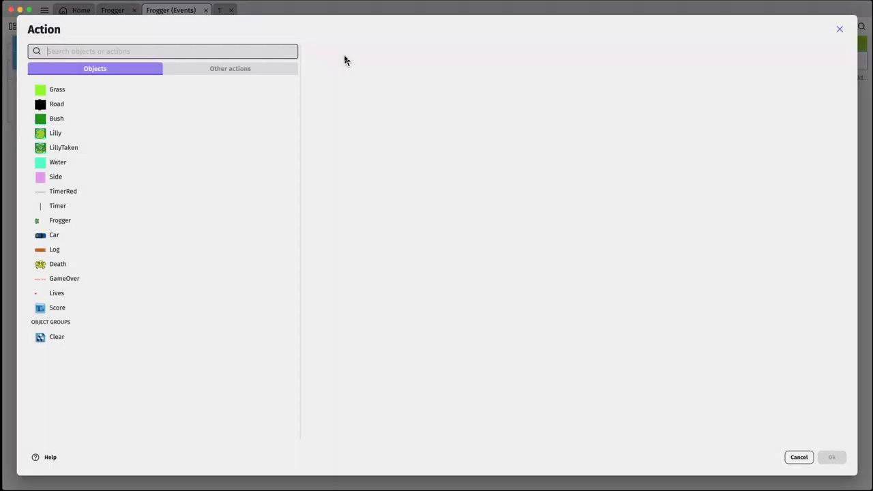
pyautogui.click(214, 71)
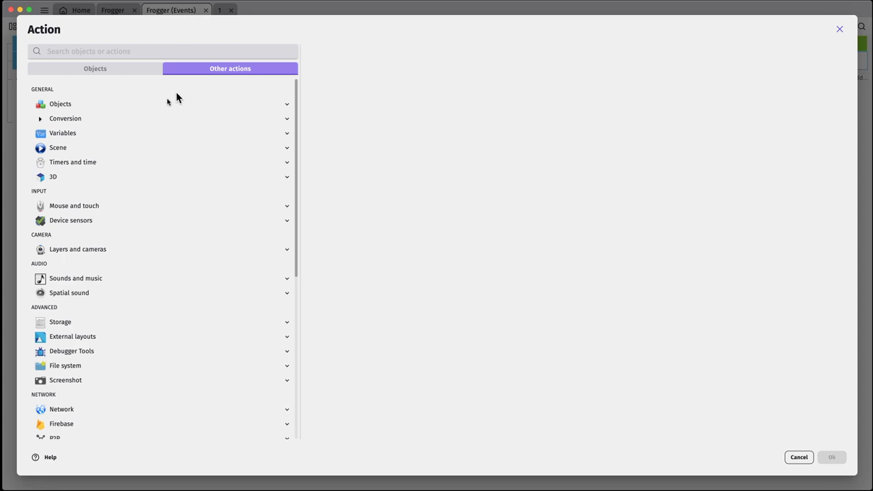
pyautogui.click(88, 281)
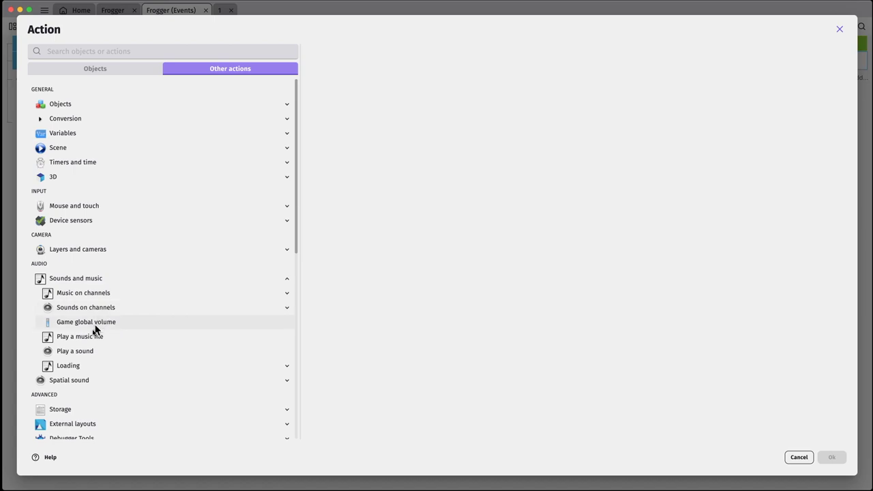
pyautogui.click(88, 352)
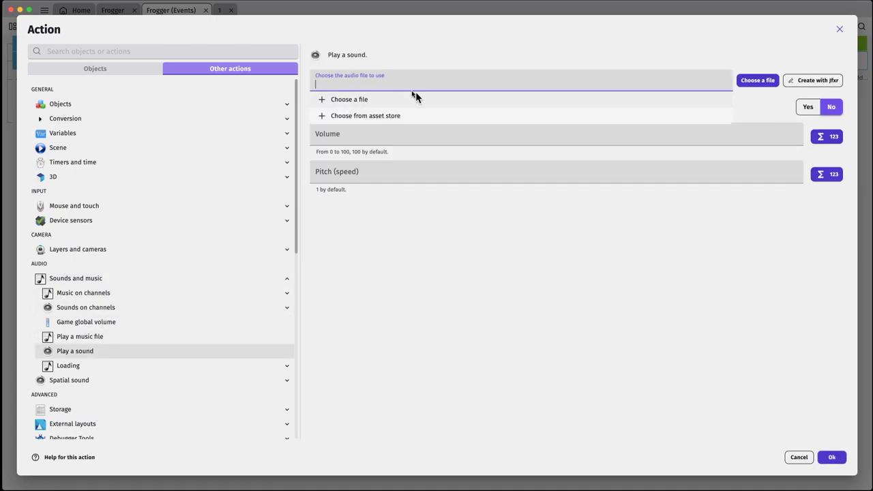
pyautogui.click(380, 102)
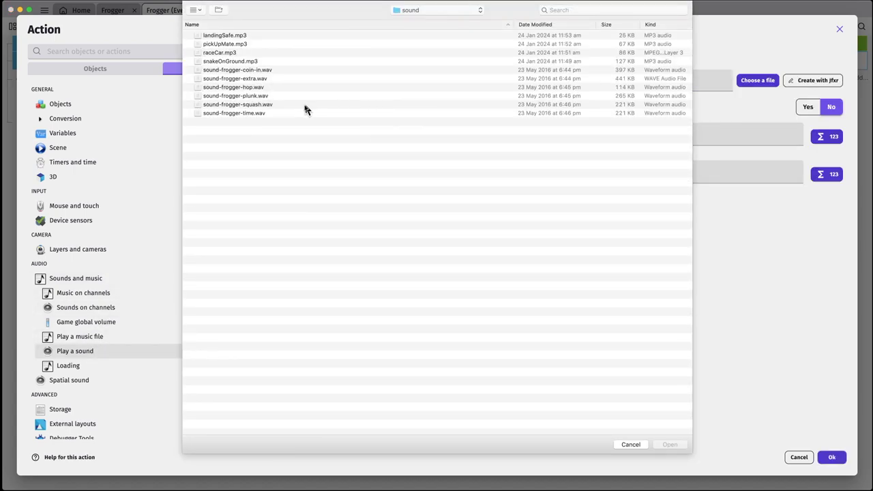
pyautogui.click(262, 89)
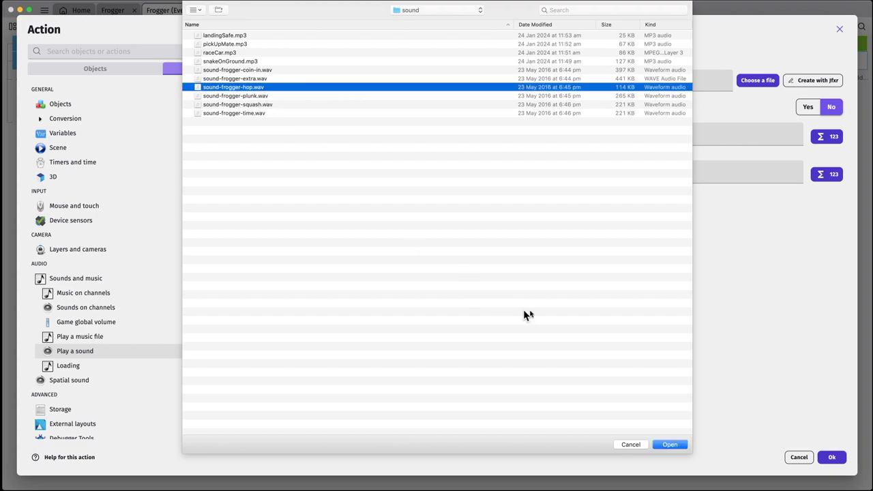
pyautogui.click(670, 445)
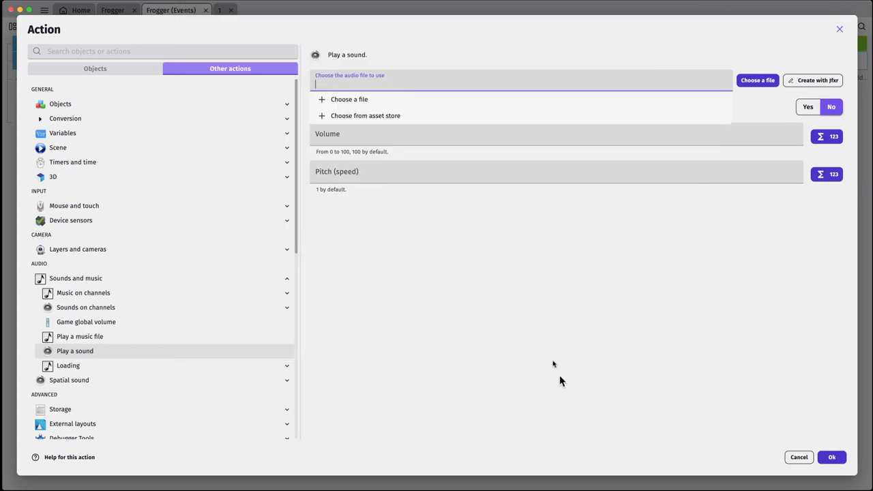
pyautogui.click(830, 457)
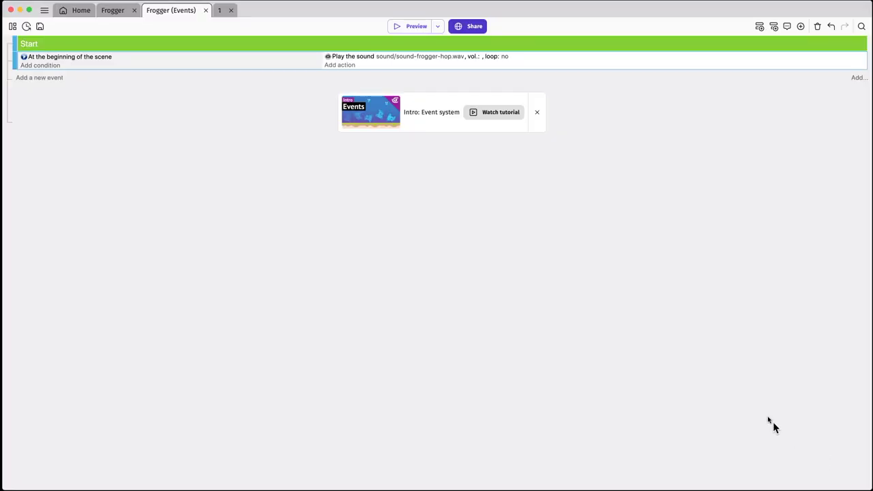
# Add an action to the beginning-of-scene event that sets the scene number variable Start to 1
pyautogui.click(347, 66)
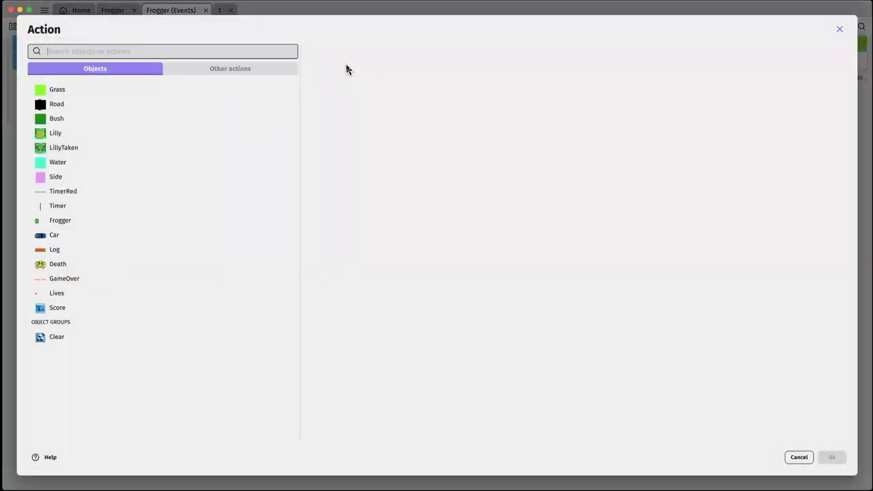
pyautogui.click(213, 71)
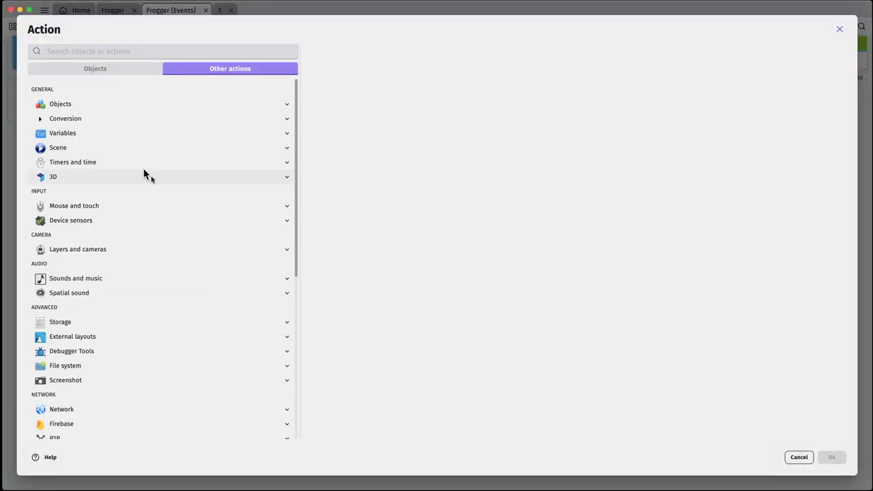
pyautogui.click(82, 138)
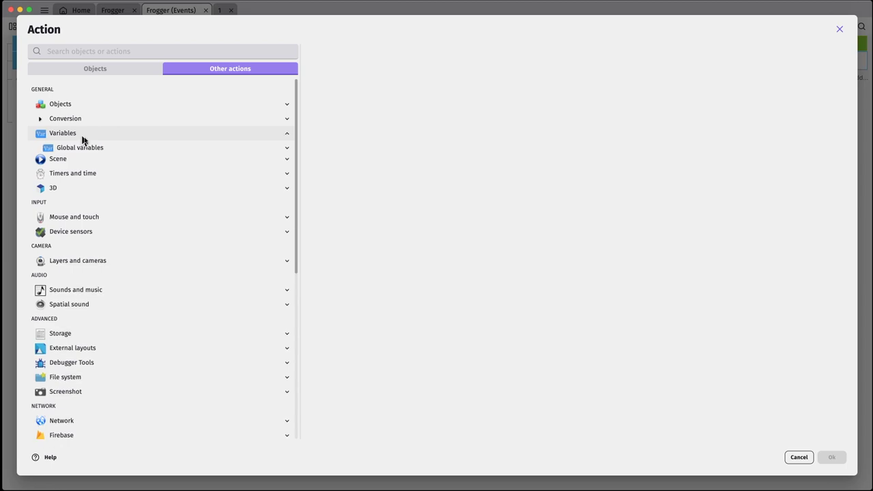
pyautogui.click(86, 166)
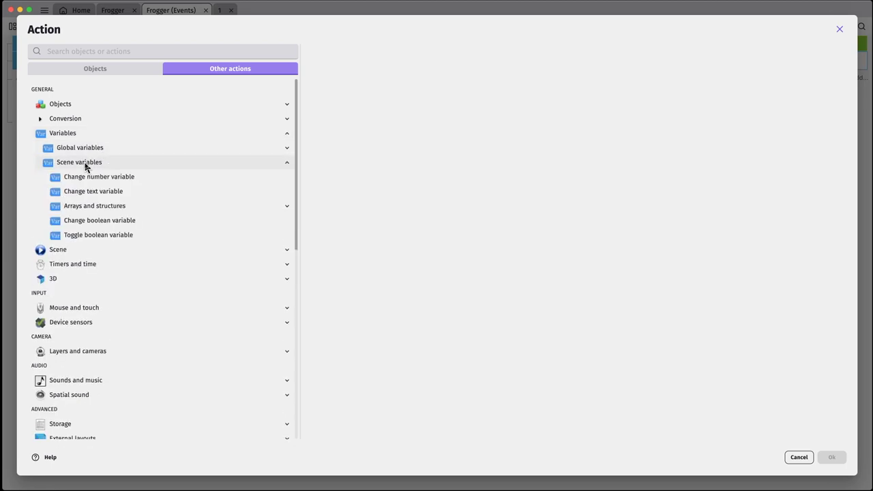
pyautogui.click(127, 181)
pyautogui.click(342, 83)
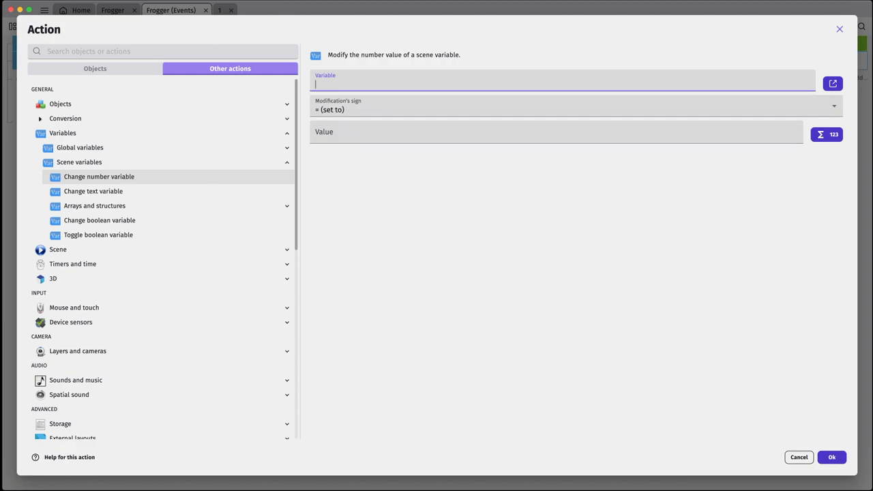
pyautogui.write('Start')
pyautogui.click(371, 132)
pyautogui.write('1')
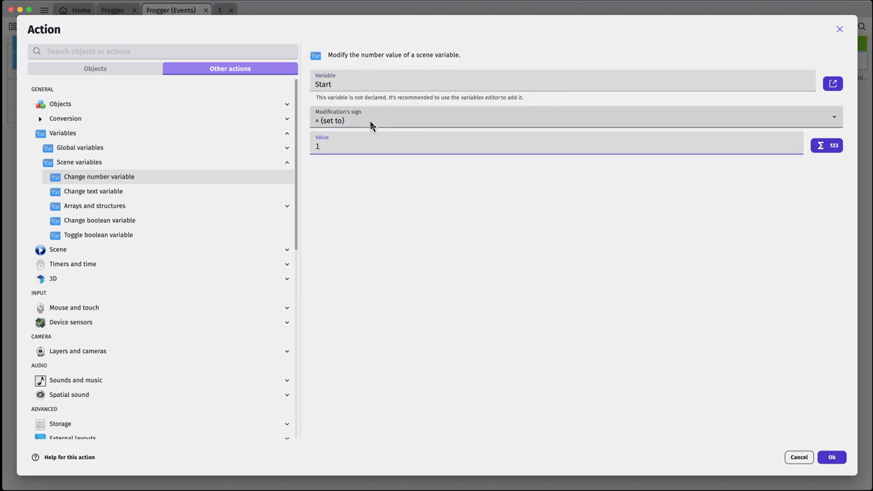
pyautogui.click(417, 197)
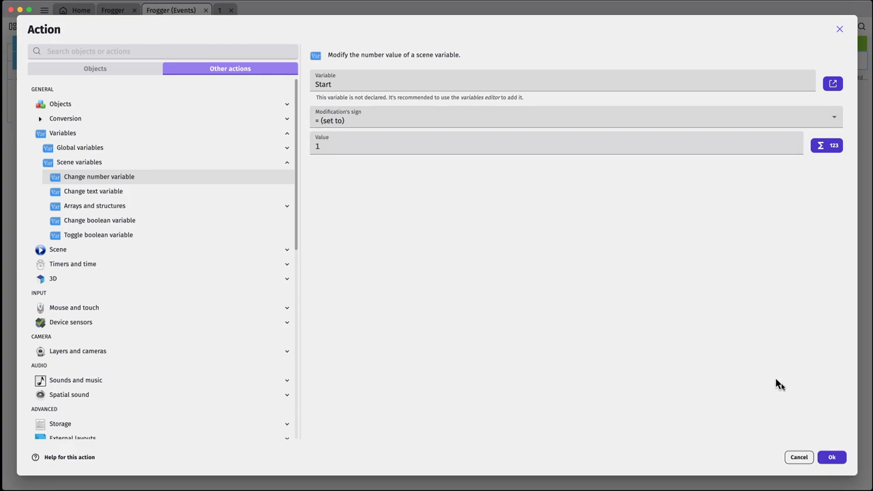
pyautogui.click(831, 458)
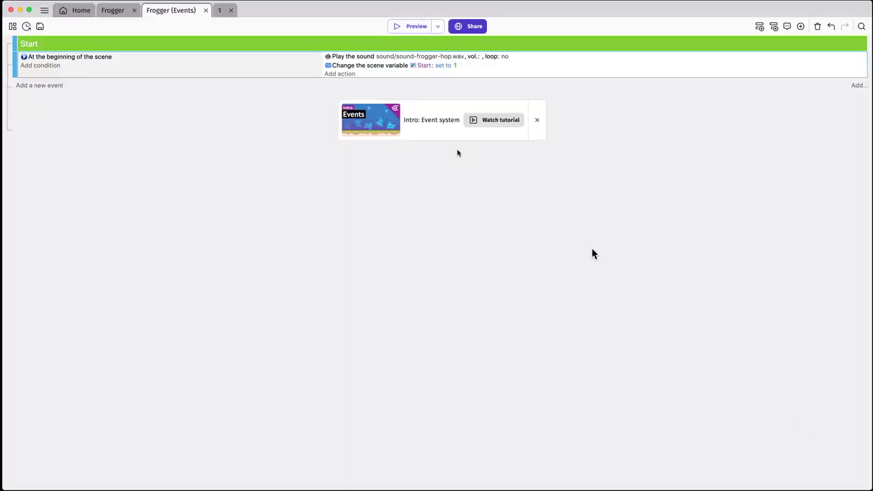
# Add an action that plays a music file on a channel, using song_start.mp3 from the music folder
pyautogui.click(348, 75)
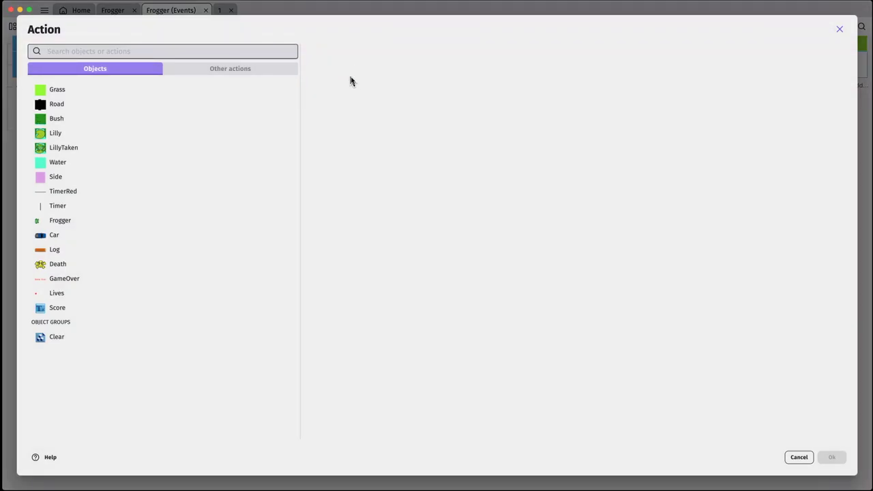
pyautogui.click(193, 73)
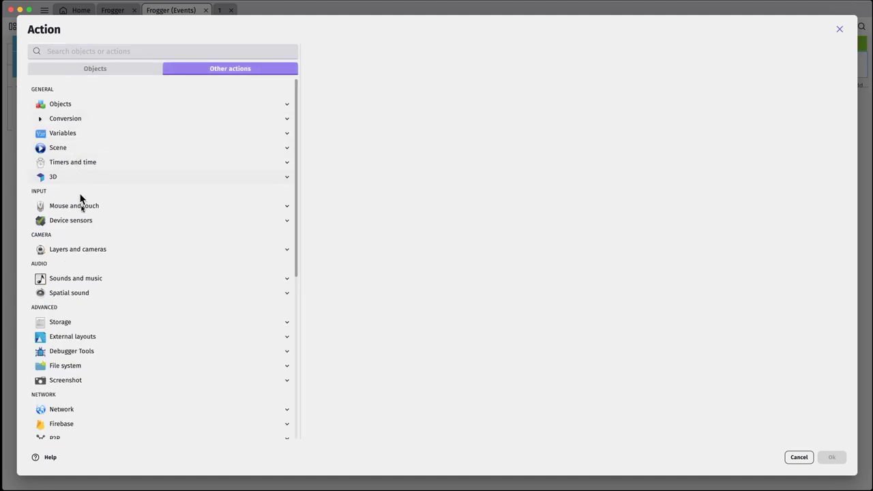
pyautogui.click(88, 280)
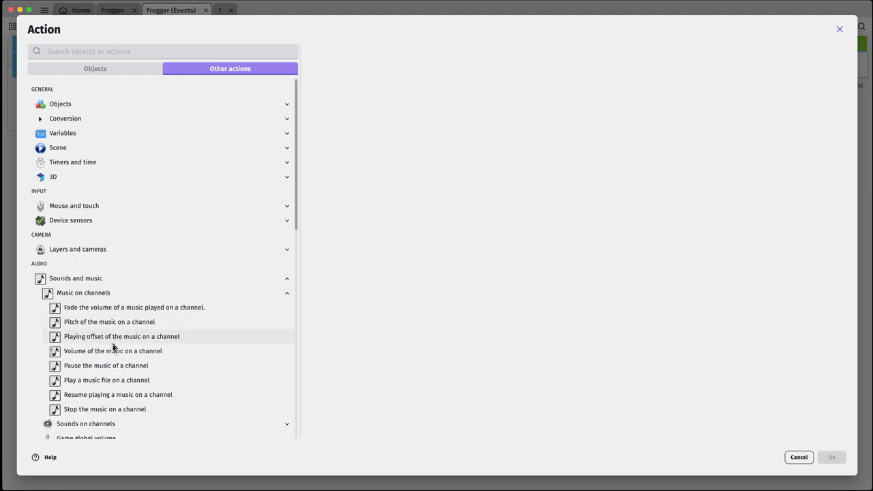
pyautogui.click(122, 383)
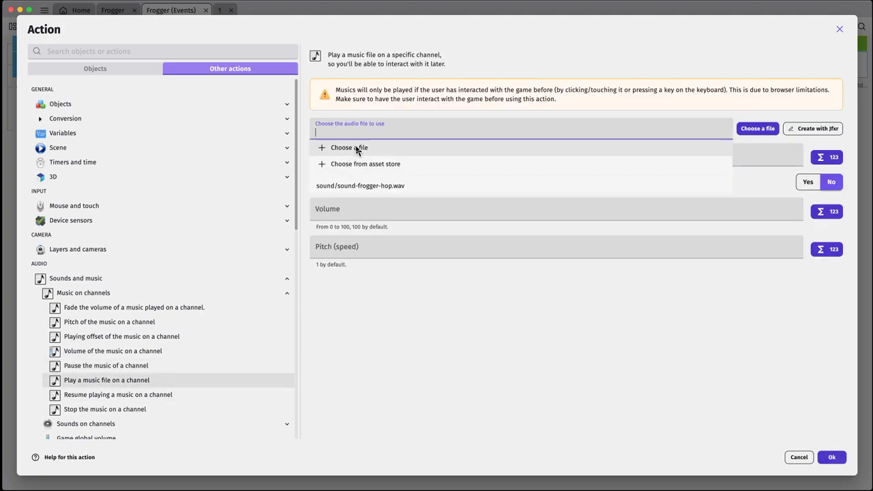
pyautogui.click(355, 148)
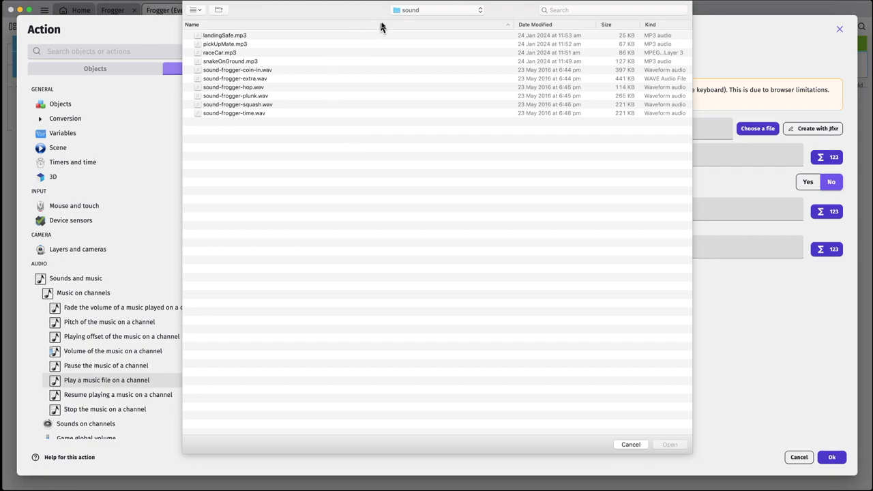
pyautogui.click(410, 11)
pyautogui.click(411, 20)
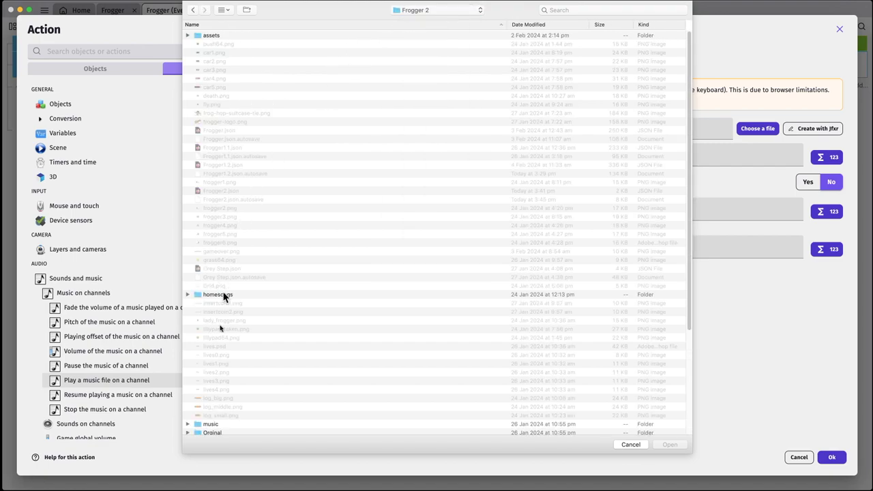
pyautogui.click(214, 424)
pyautogui.press('Return')
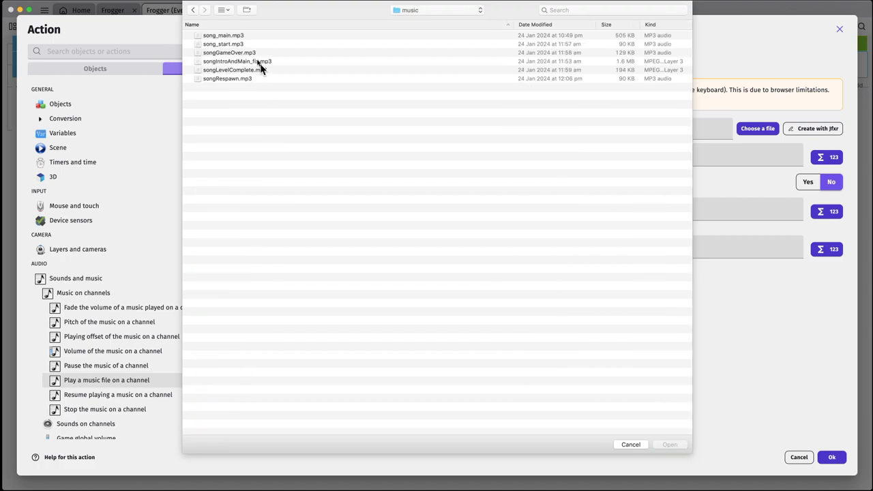
pyautogui.click(243, 45)
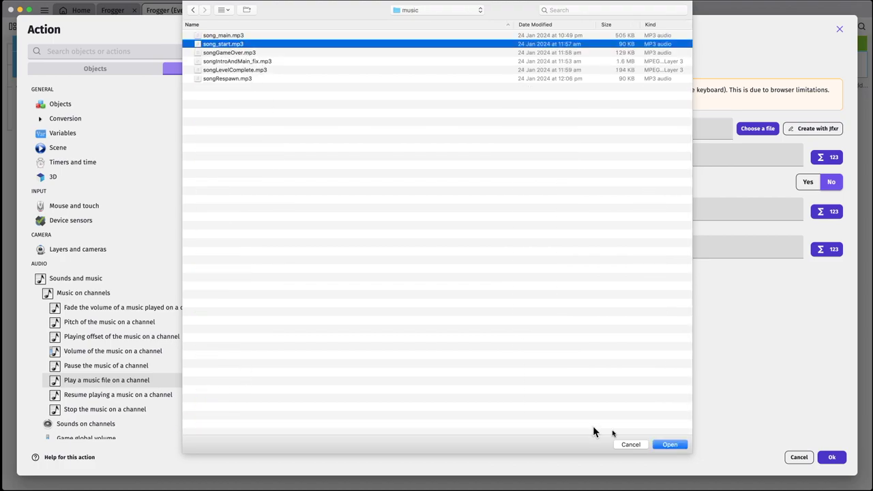
pyautogui.click(671, 445)
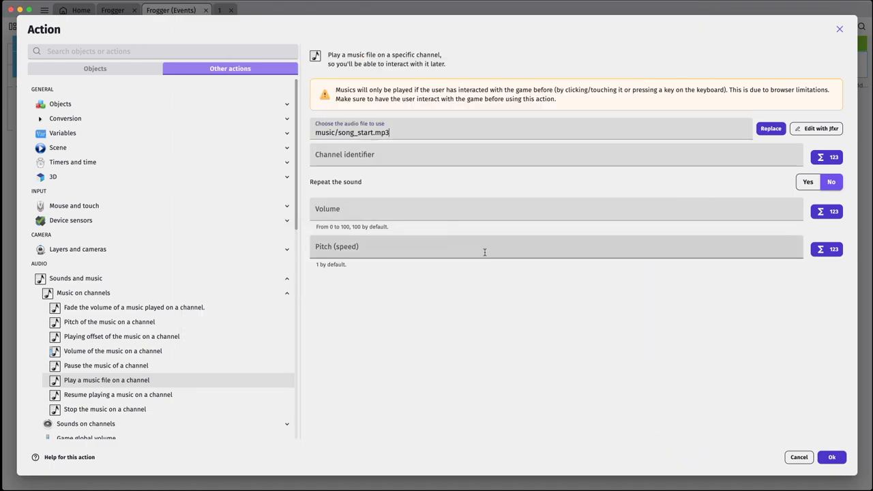
# Set the music action's channel identifier to 1 and its volume to 10, and accept the action
pyautogui.click(404, 160)
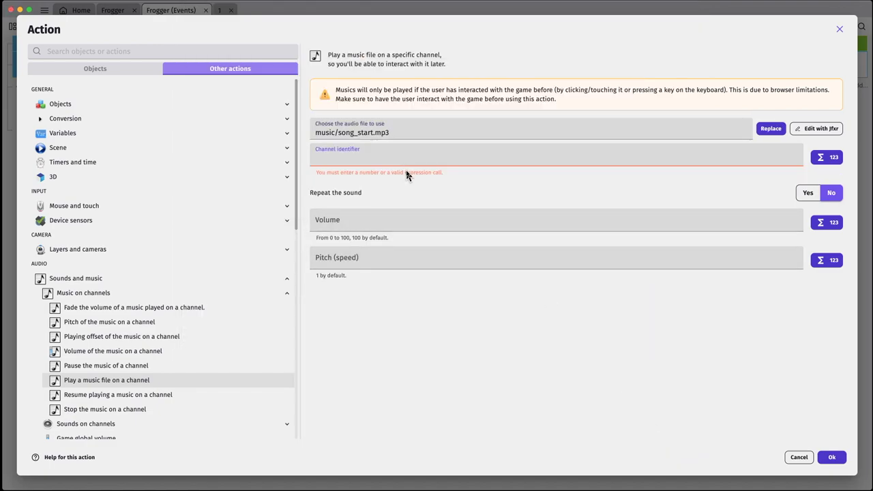
pyautogui.write('1')
pyautogui.click(395, 312)
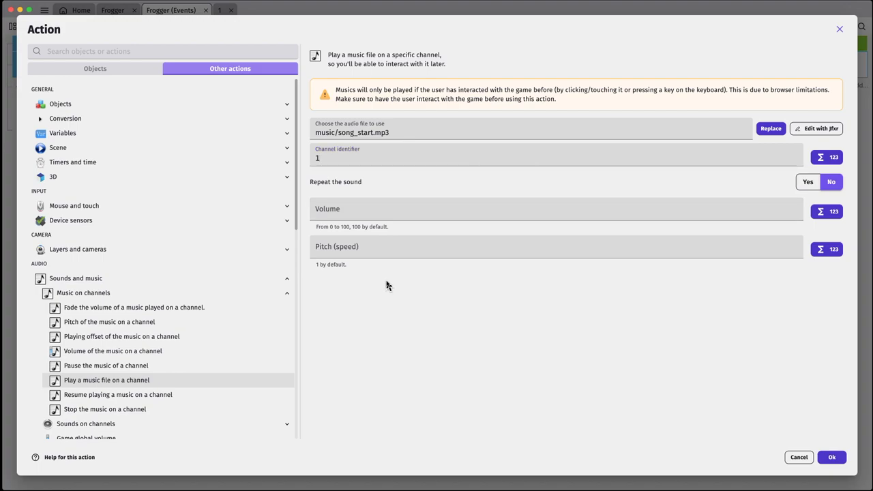
pyautogui.click(382, 209)
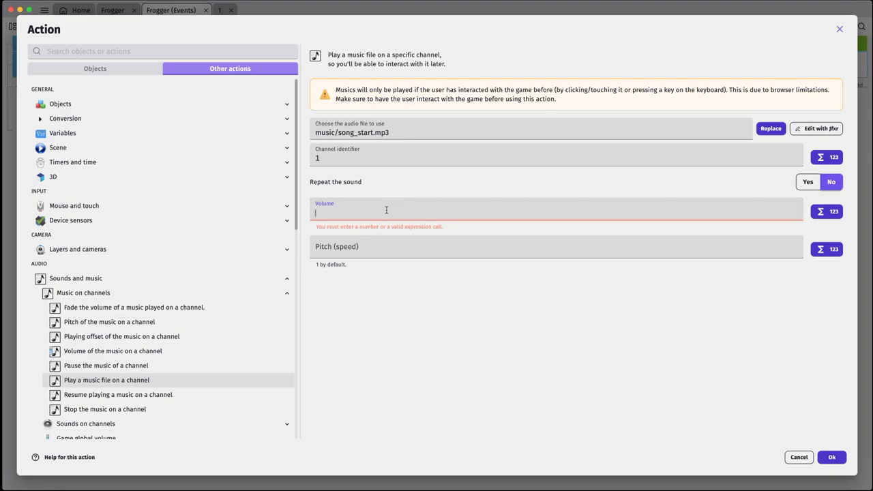
pyautogui.click(429, 350)
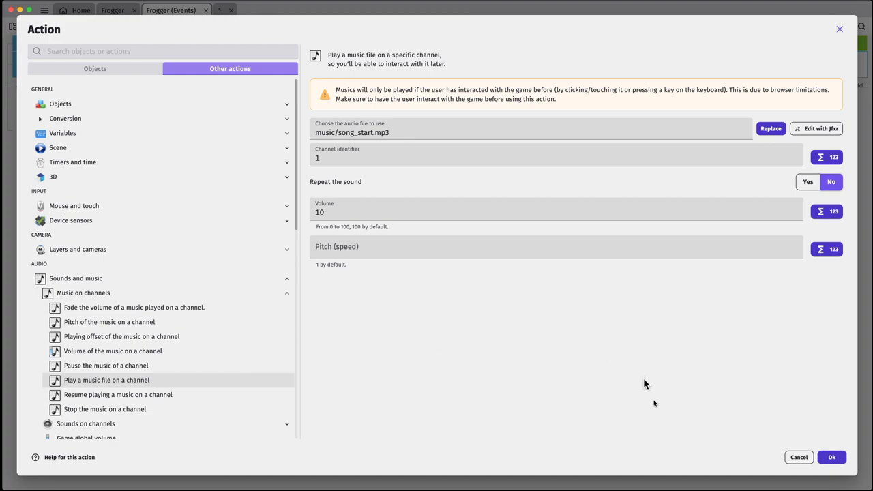
pyautogui.click(832, 457)
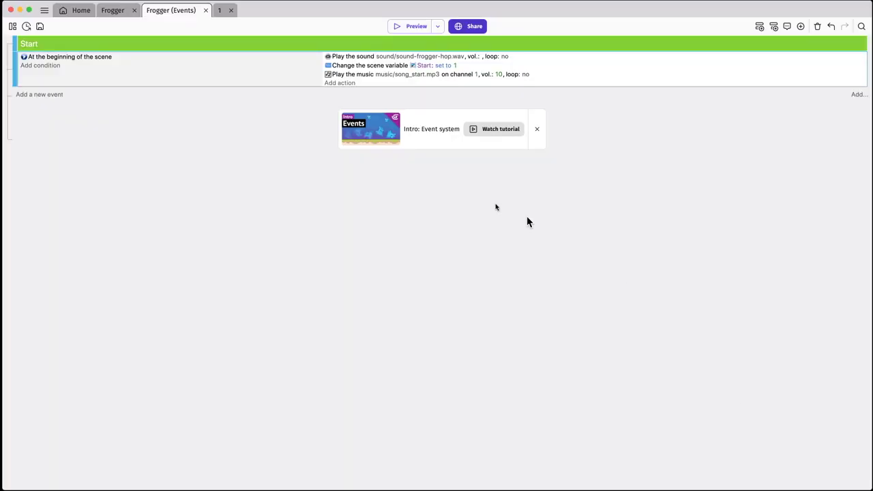
# Add an action to the beginning-of-scene event that sets the scene number variable Lives to 4
pyautogui.click(346, 87)
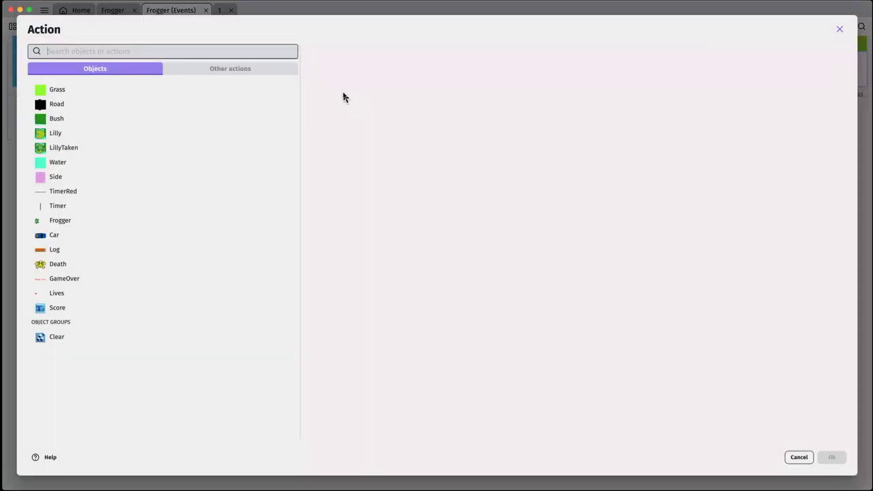
pyautogui.click(213, 69)
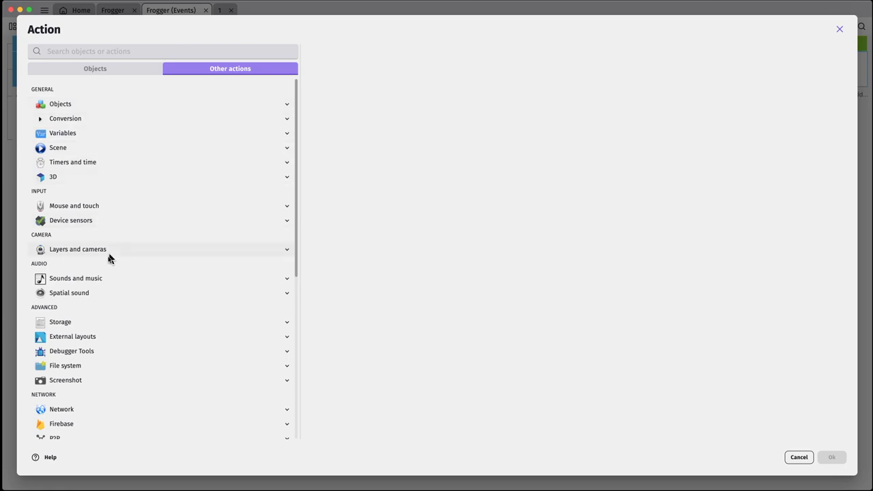
pyautogui.click(111, 135)
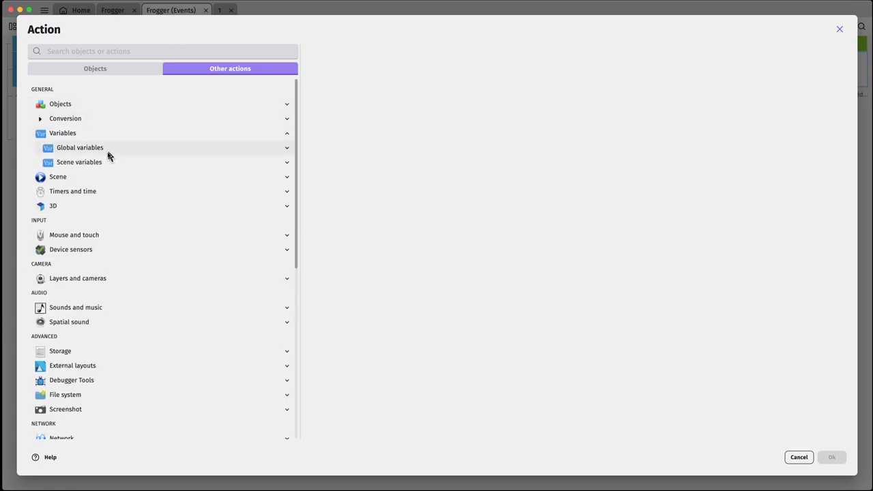
pyautogui.click(103, 164)
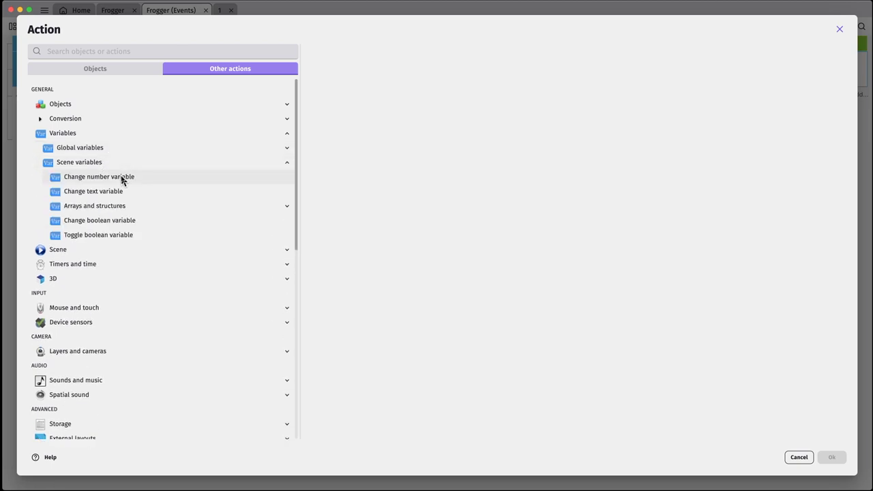
pyautogui.click(123, 176)
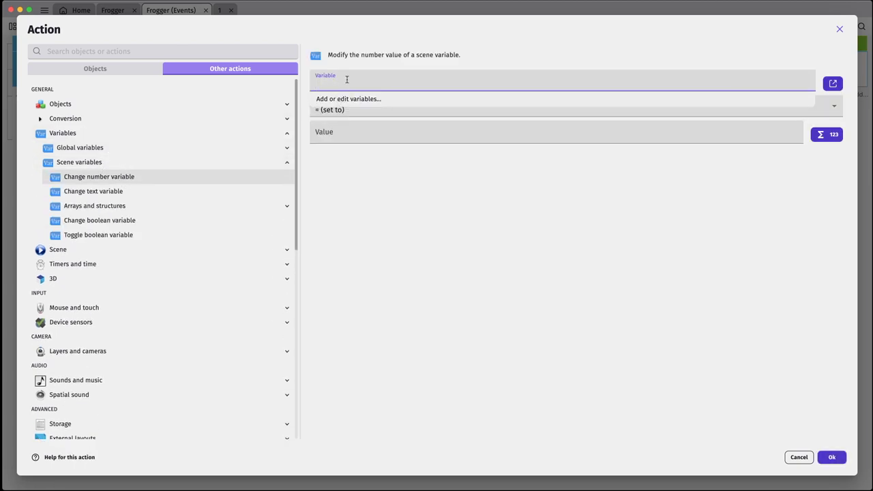
pyautogui.write('Lives')
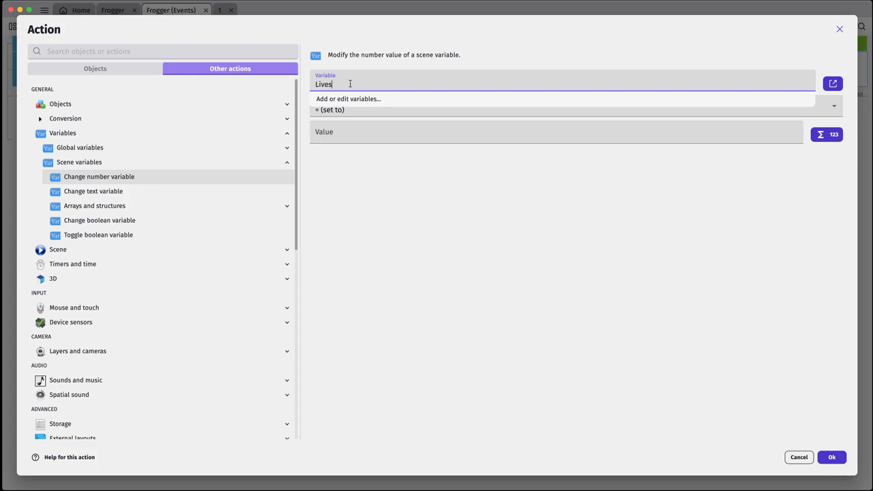
pyautogui.click(347, 136)
pyautogui.write('4')
pyautogui.click(832, 457)
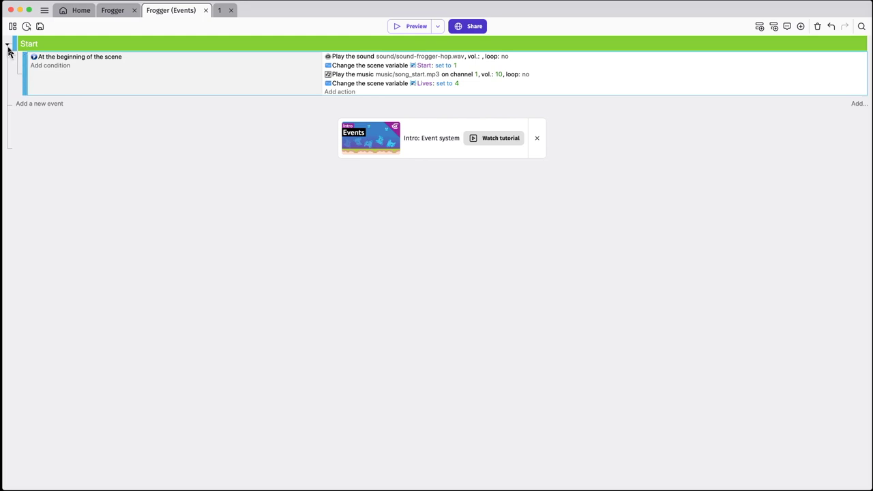
# Collapse and expand the Start group to check the event nested in it
pyautogui.click(8, 46)
pyautogui.click(8, 46)
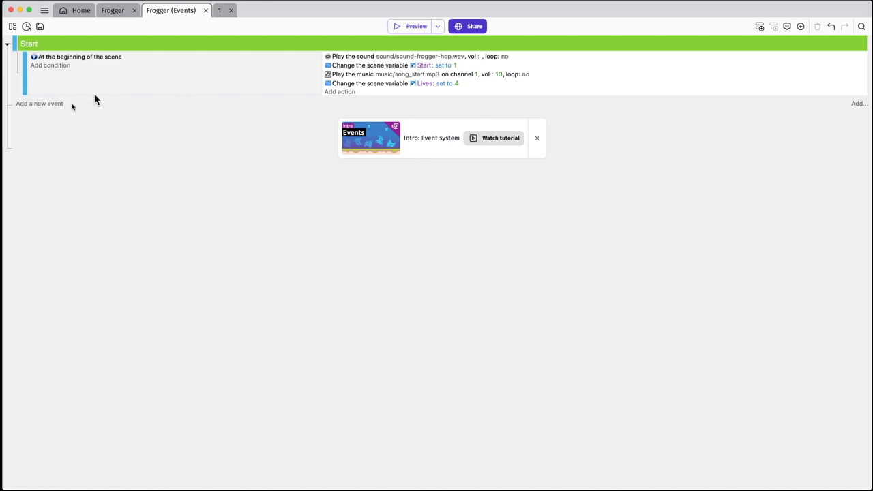
# Add an event whose condition checks that the scene number variable Start equals 1, and nest it in the Start group
pyautogui.click(48, 104)
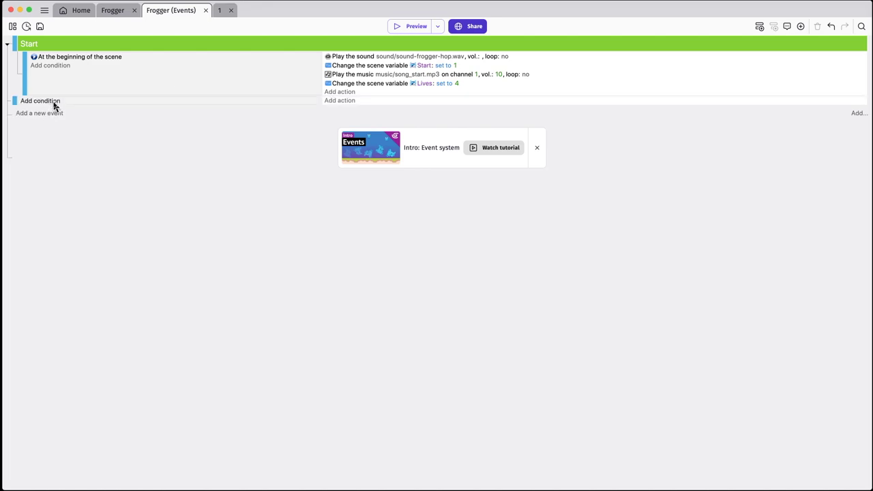
pyautogui.click(52, 103)
pyautogui.click(211, 70)
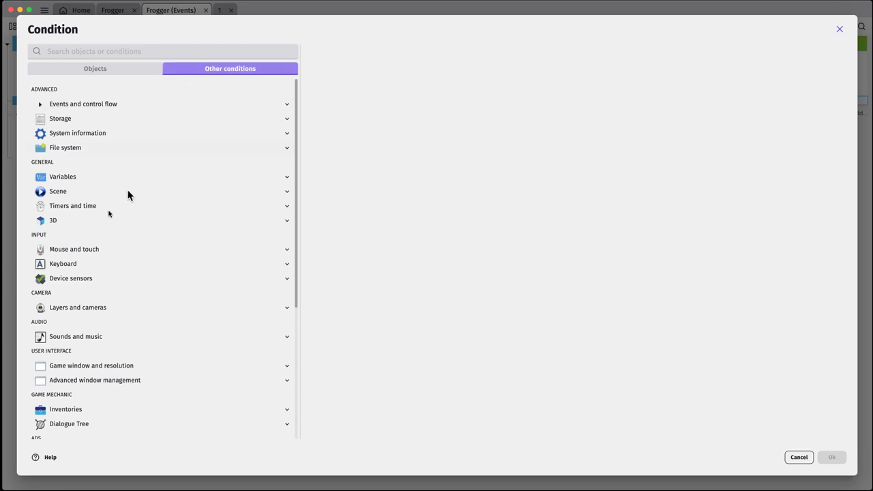
pyautogui.click(73, 177)
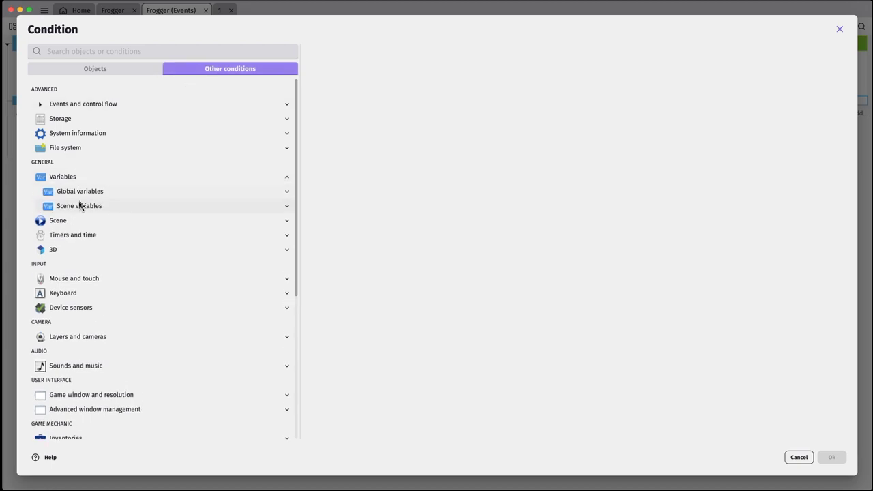
pyautogui.click(79, 205)
pyautogui.click(89, 249)
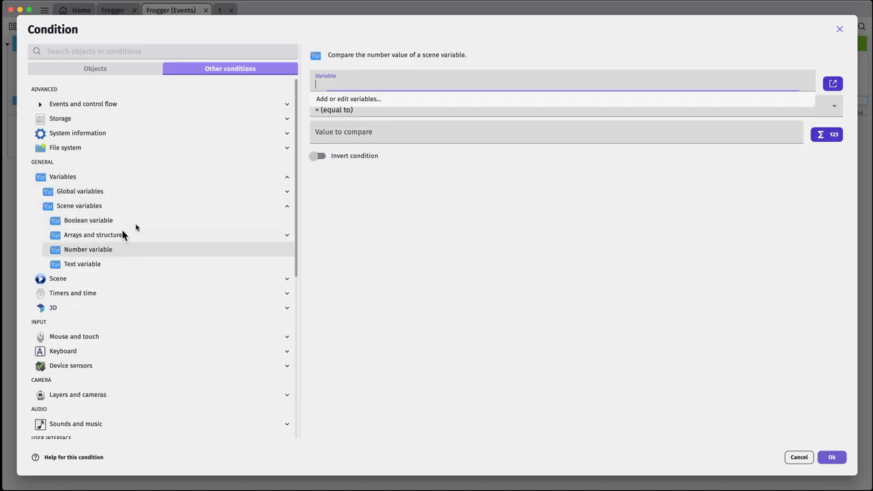
pyautogui.write('Start')
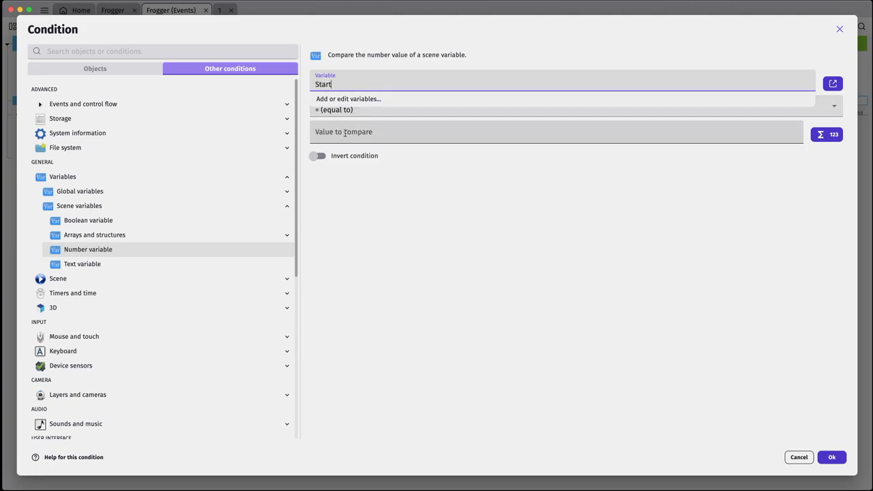
pyautogui.click(345, 131)
pyautogui.write('1')
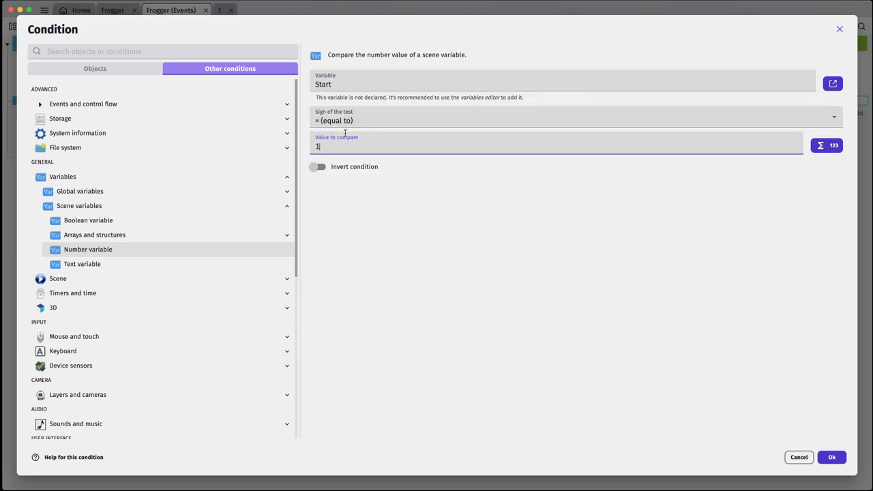
pyautogui.click(832, 457)
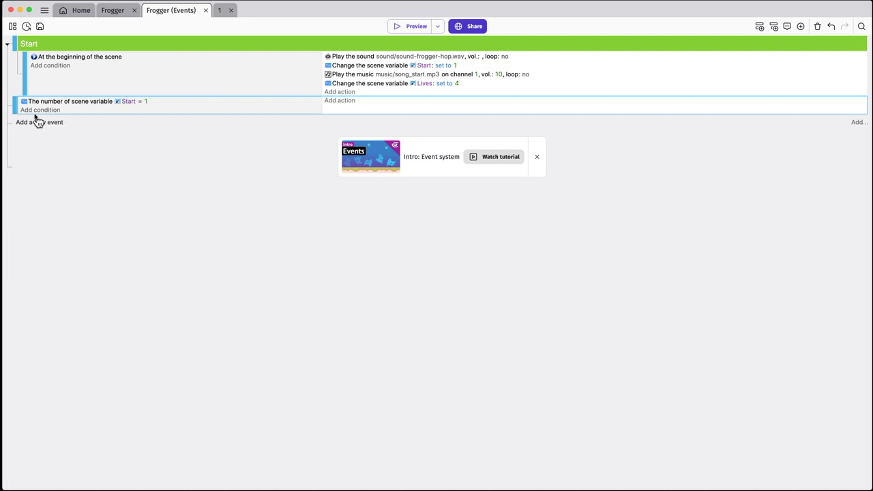
pyautogui.moveTo(15, 107); pyautogui.dragTo(110, 120)
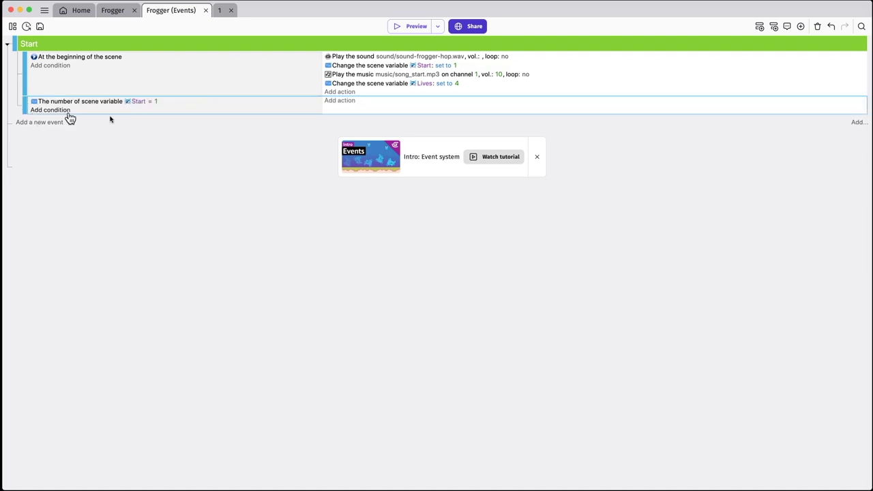
# Add an action to the Start = 1 event that sets the scene number variable Start to 0
pyautogui.click(339, 102)
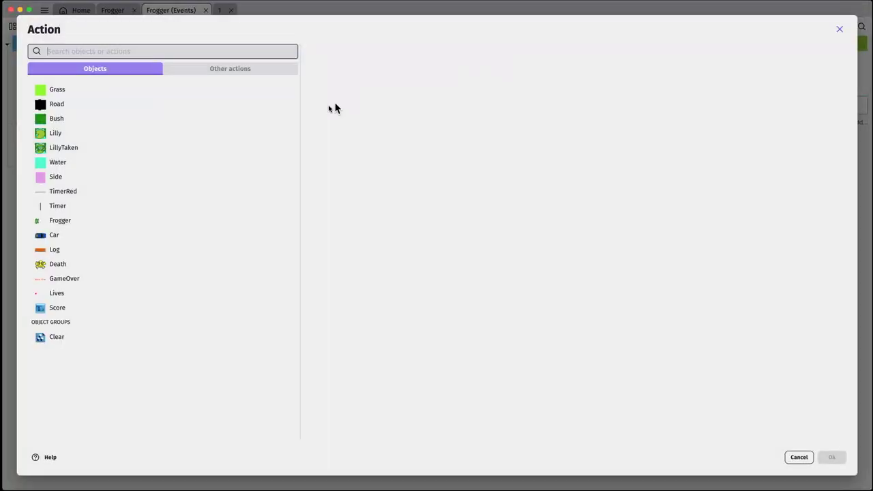
pyautogui.click(211, 71)
pyautogui.click(107, 134)
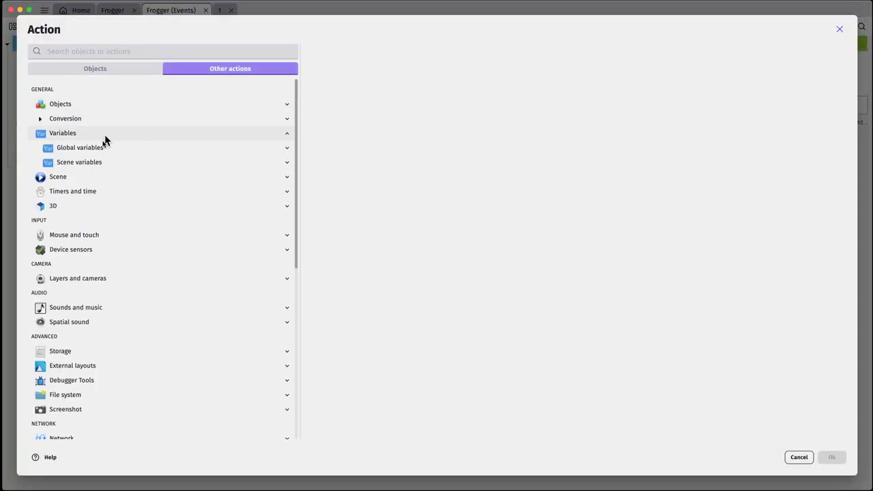
pyautogui.click(90, 162)
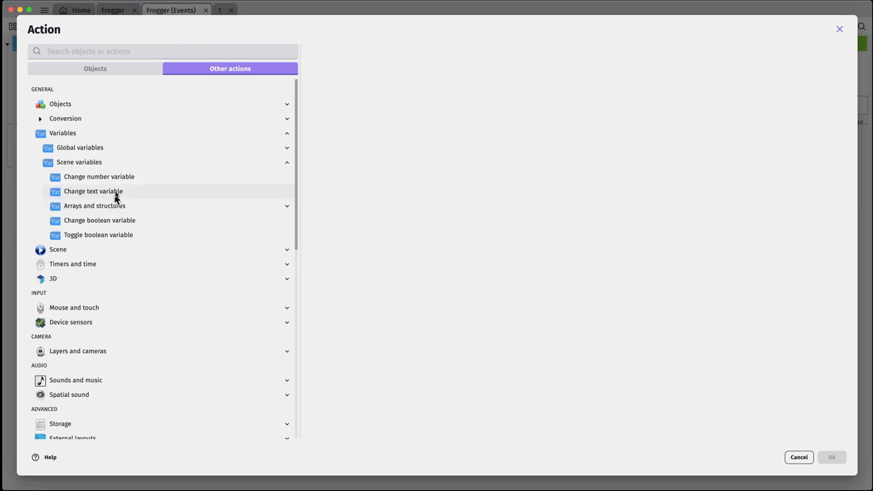
pyautogui.click(116, 180)
pyautogui.write('Start')
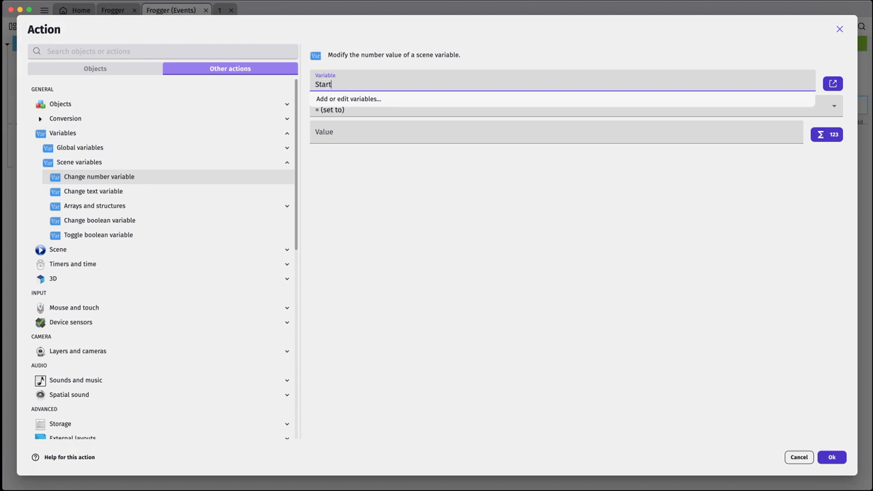
pyautogui.click(359, 135)
pyautogui.write('1')
pyautogui.write('0')
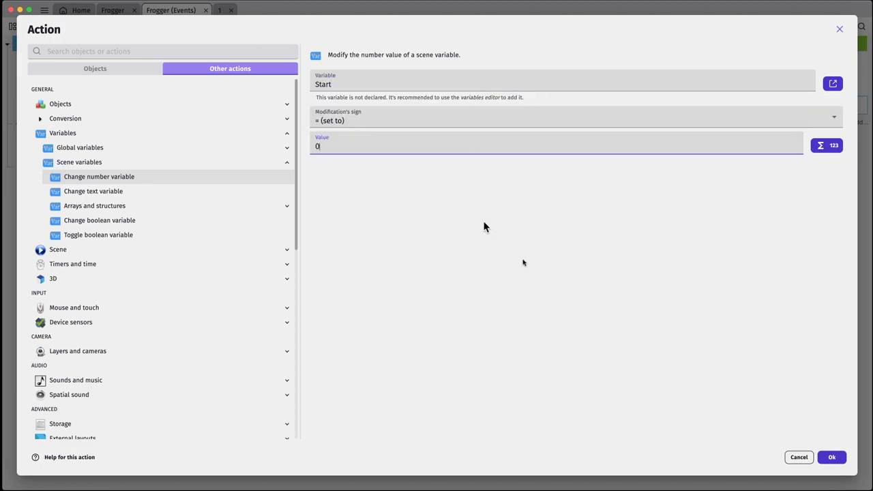
pyautogui.click(831, 457)
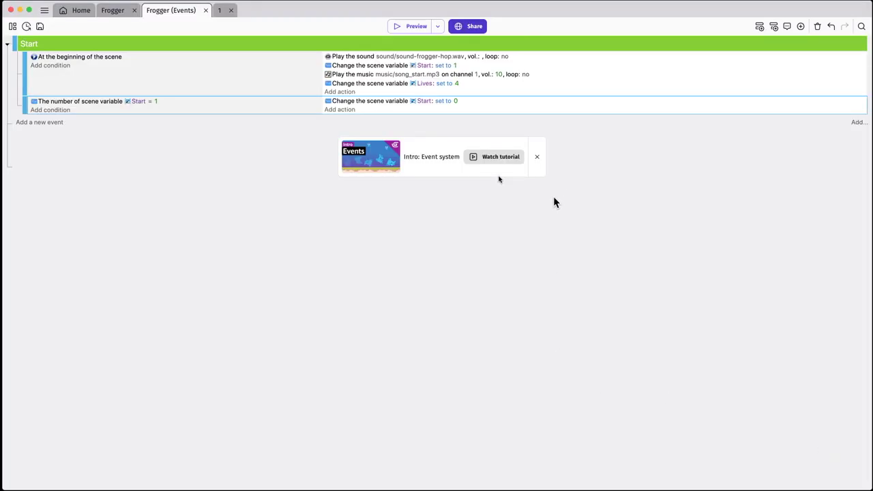
# Add an action to the Start = 1 event that adds 1 to the scene number variable Level
pyautogui.click(353, 115)
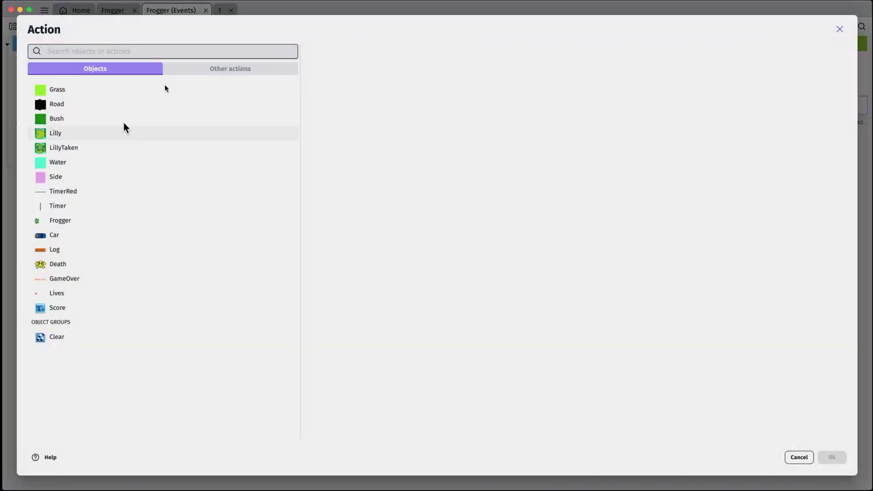
pyautogui.click(212, 69)
pyautogui.click(98, 133)
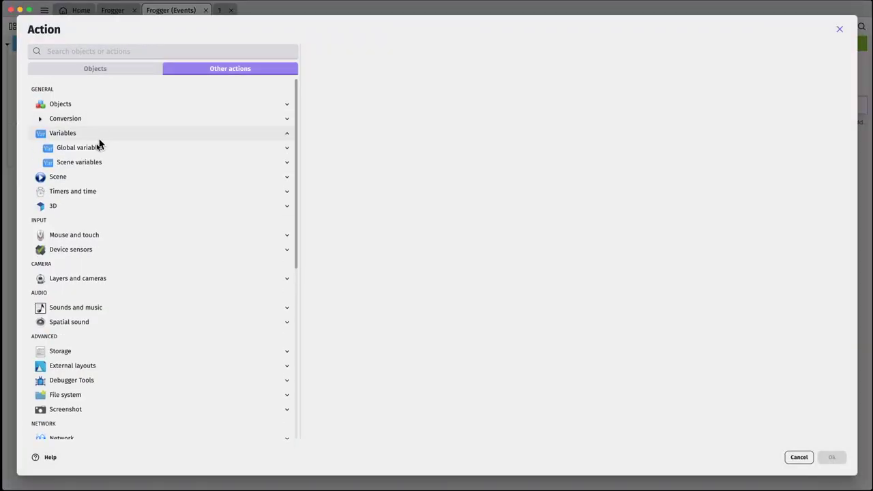
pyautogui.click(90, 164)
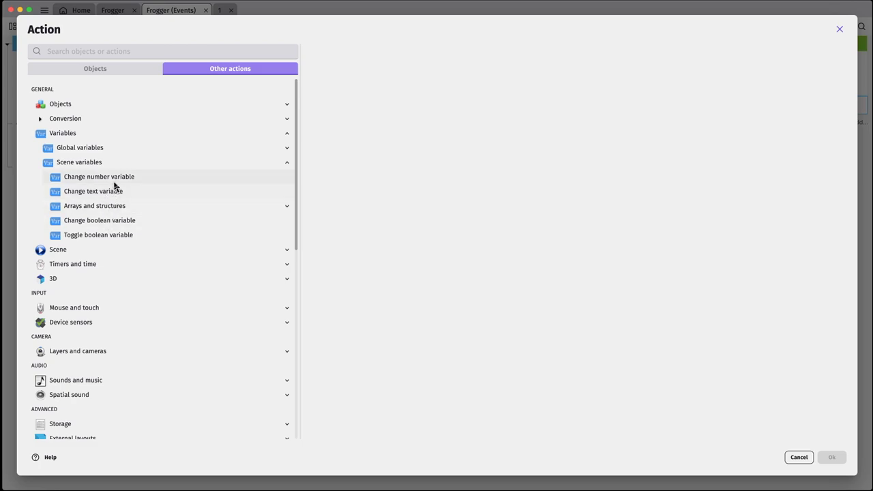
pyautogui.click(115, 182)
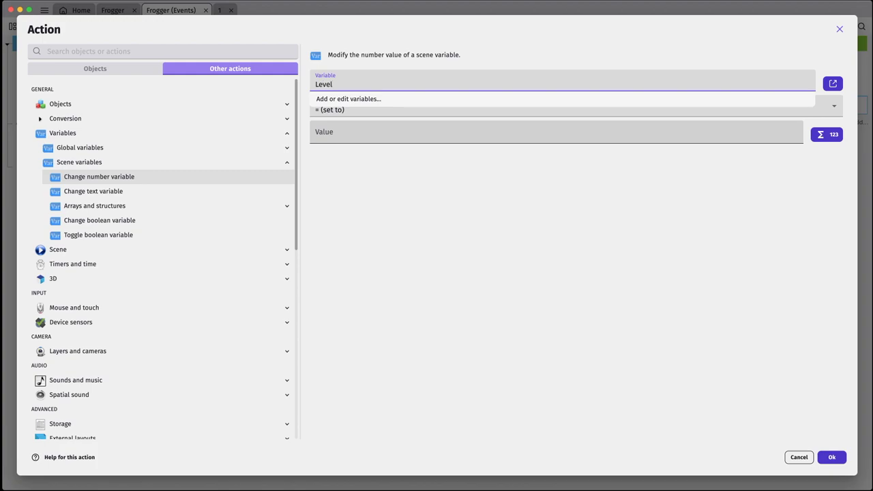
pyautogui.click(356, 112)
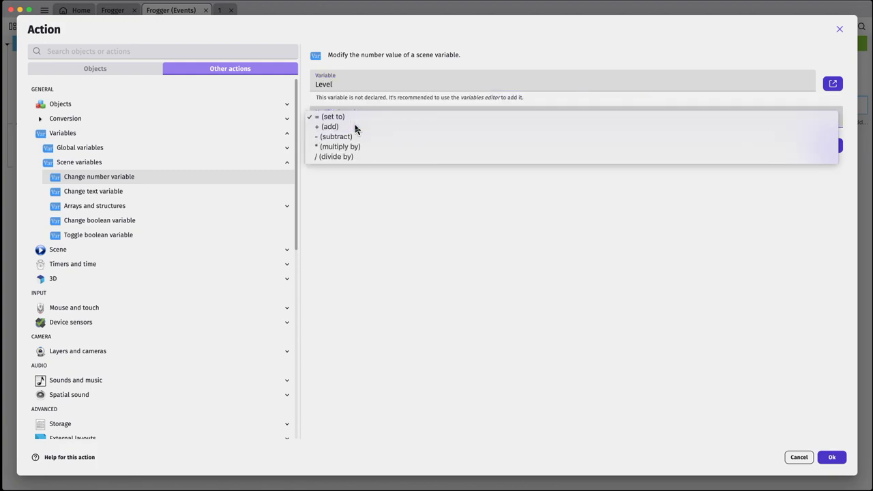
pyautogui.click(354, 127)
pyautogui.click(351, 141)
pyautogui.write('1')
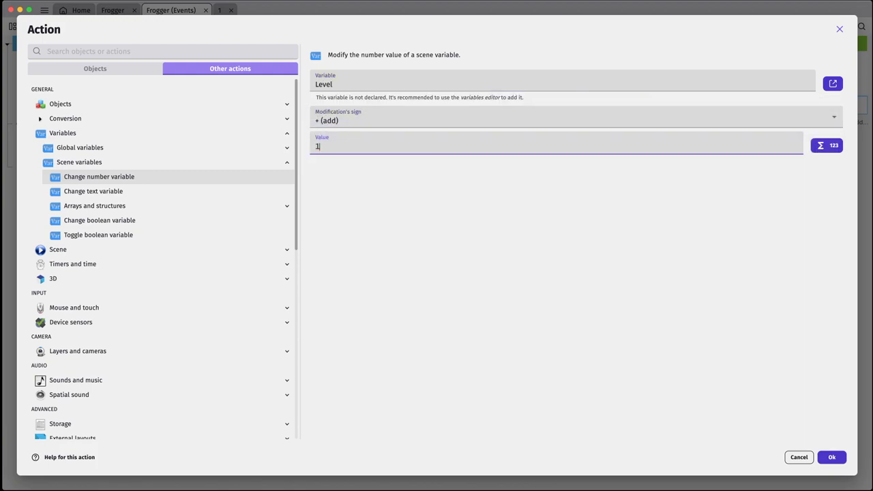
pyautogui.click(831, 458)
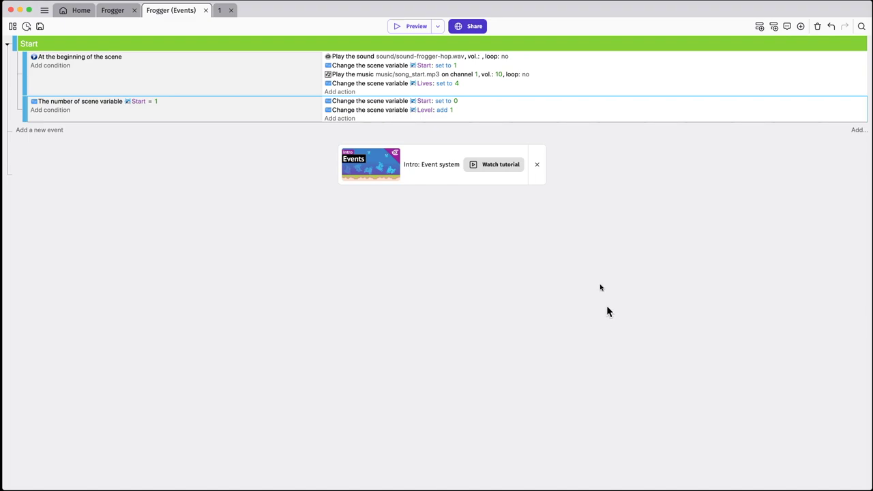
# Add an action to the Start = 1 event that deletes the LillyTaken object
pyautogui.click(347, 118)
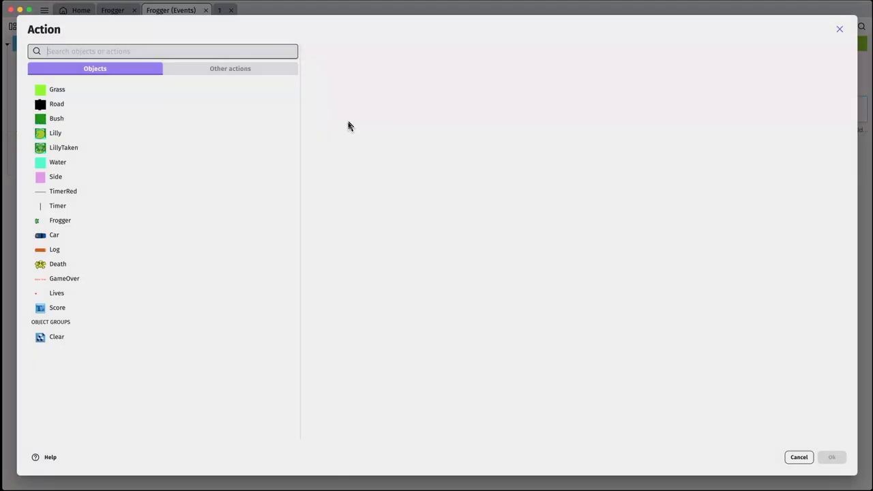
pyautogui.click(95, 149)
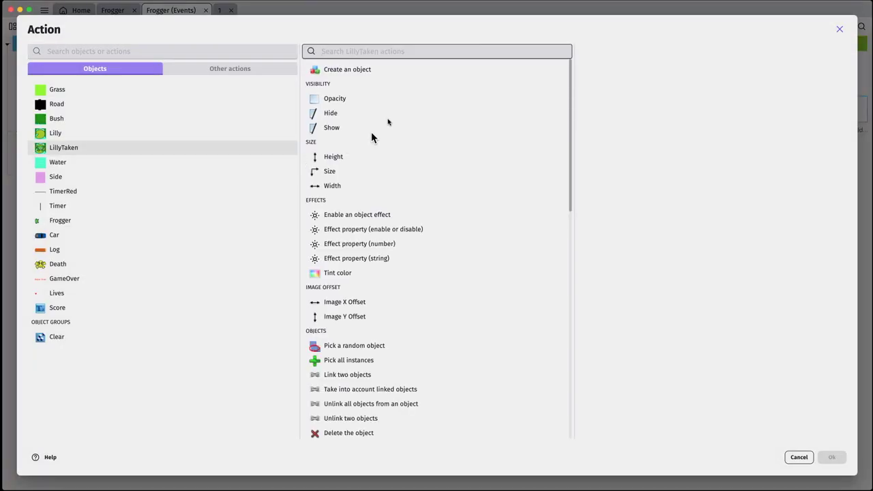
pyautogui.scroll(-2, 413, 144)
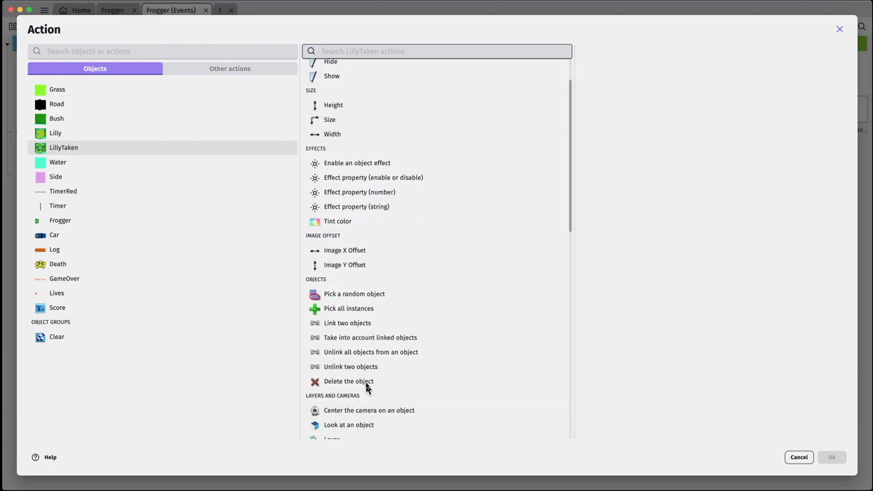
pyautogui.click(367, 383)
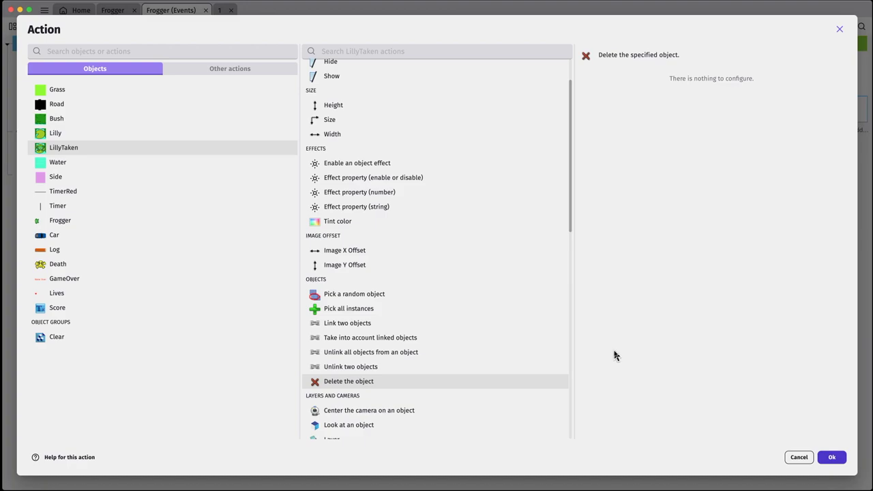
pyautogui.click(832, 457)
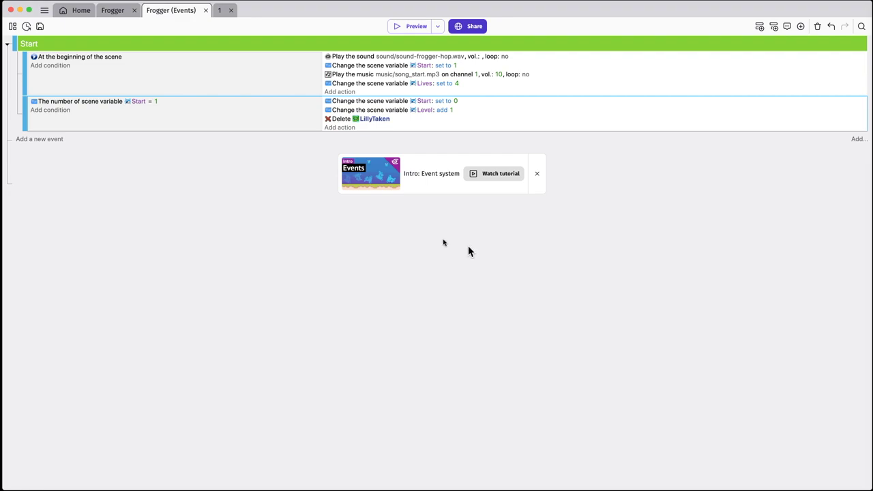
# Start another action in the Start = 1 event that creates objects from an external layout
pyautogui.click(349, 130)
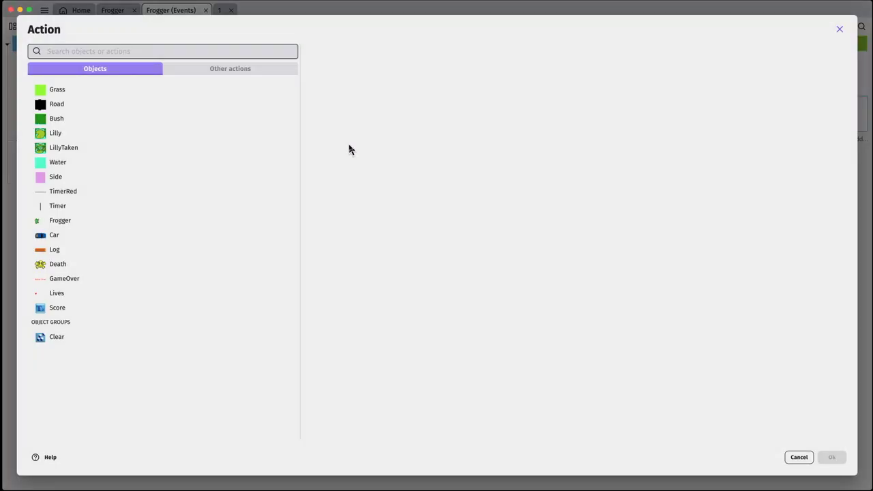
pyautogui.click(236, 71)
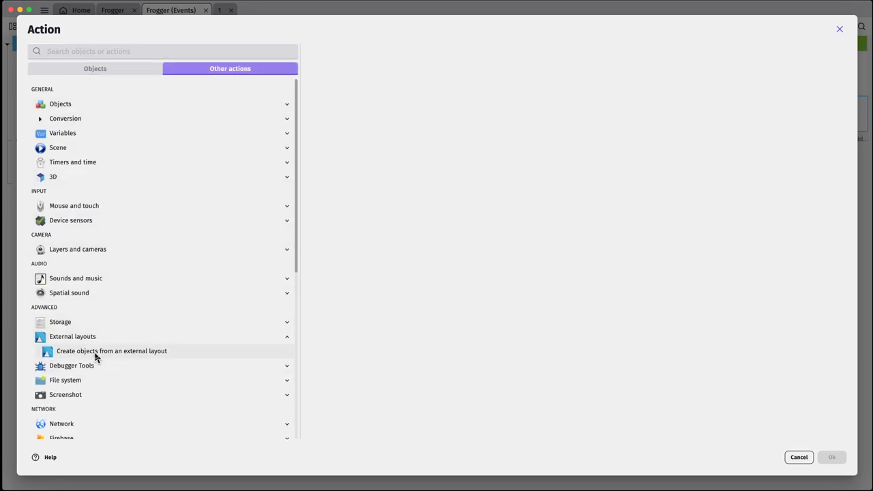
pyautogui.click(96, 354)
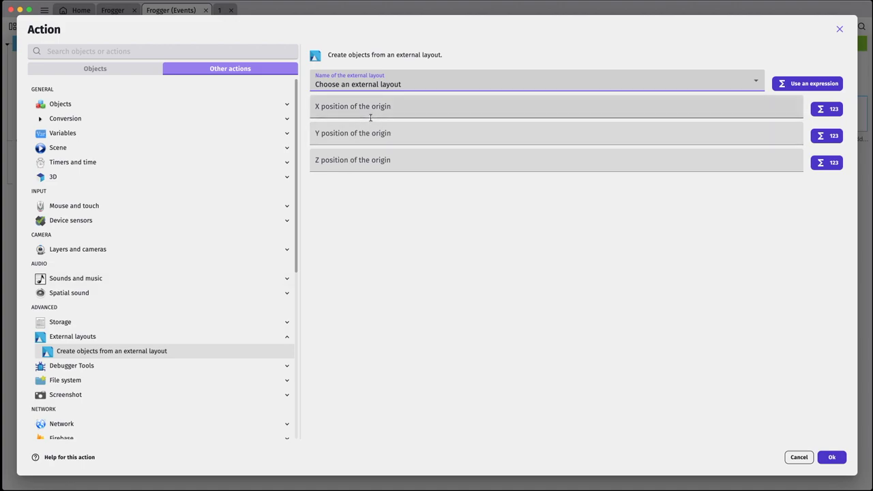
# Set the external layout name to the expression VariableString(Level) and add the layout creation action to the Start = 1 event
pyautogui.click(384, 92)
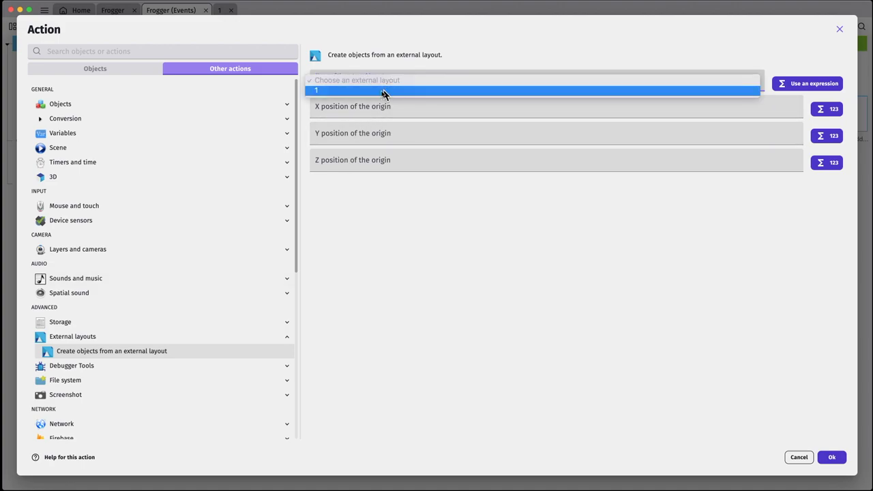
pyautogui.click(802, 87)
pyautogui.click(470, 86)
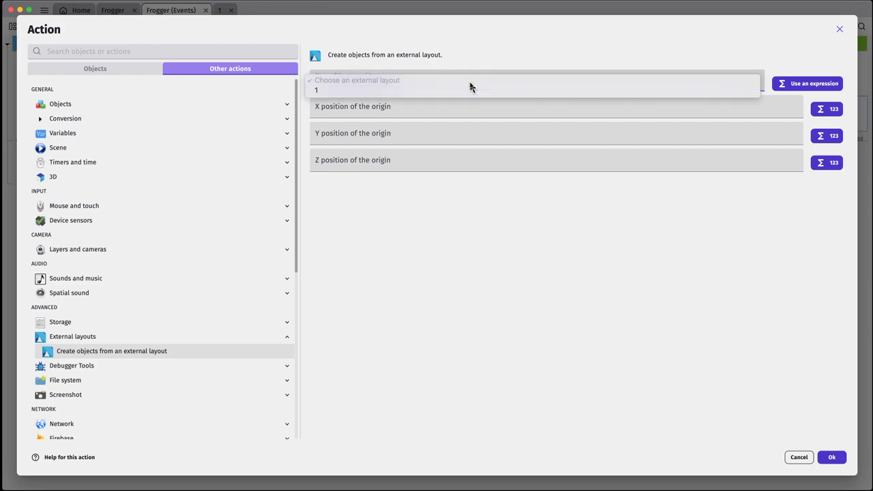
pyautogui.click(803, 76)
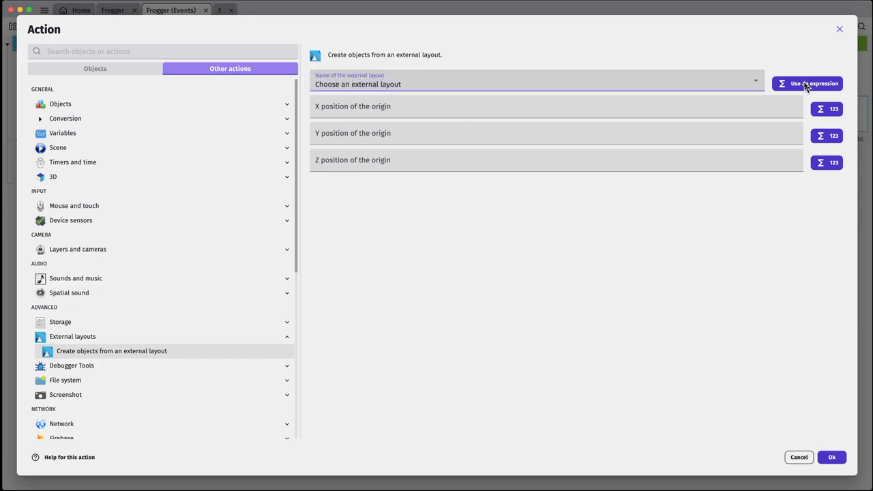
pyautogui.click(804, 83)
pyautogui.click(458, 80)
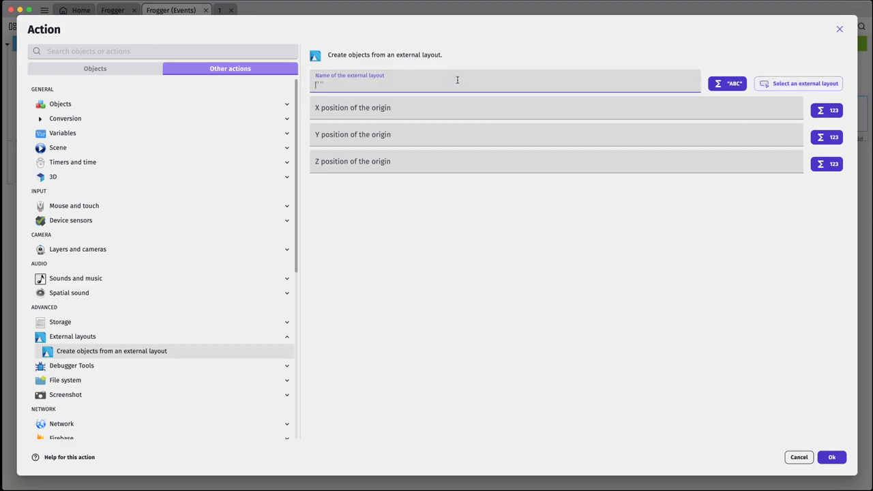
pyautogui.write('Variable')
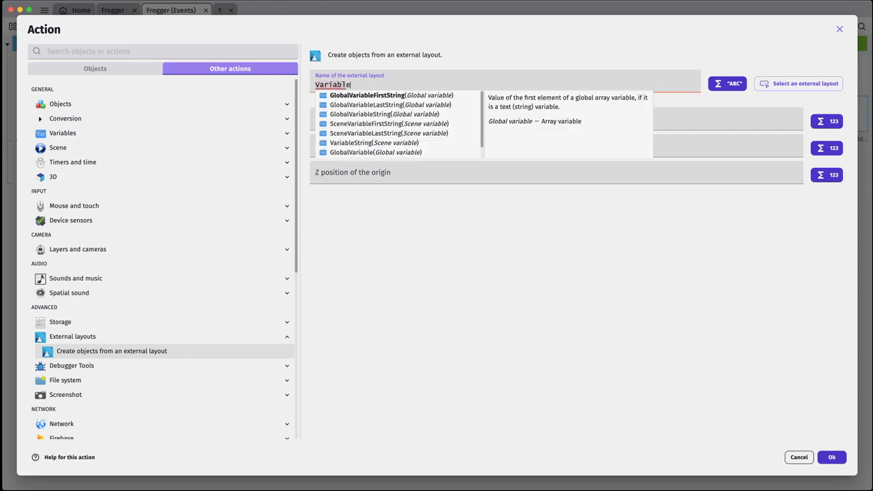
pyautogui.write('Sting')
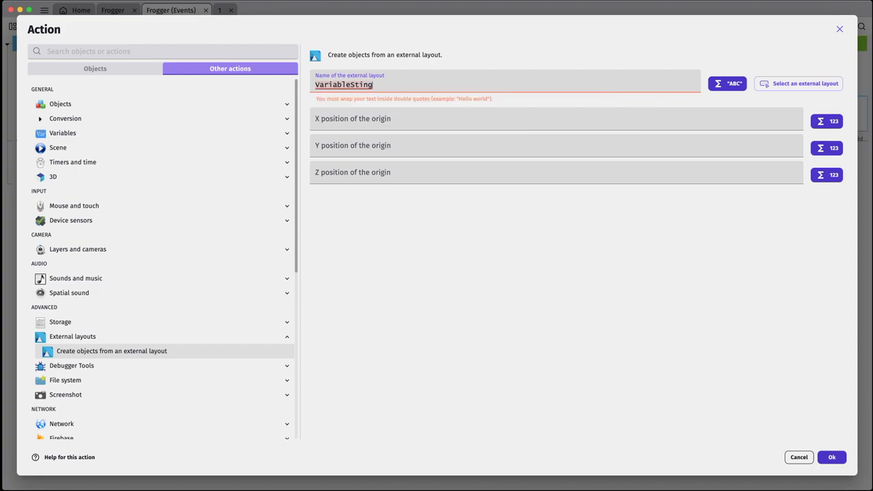
pyautogui.write('(Level')
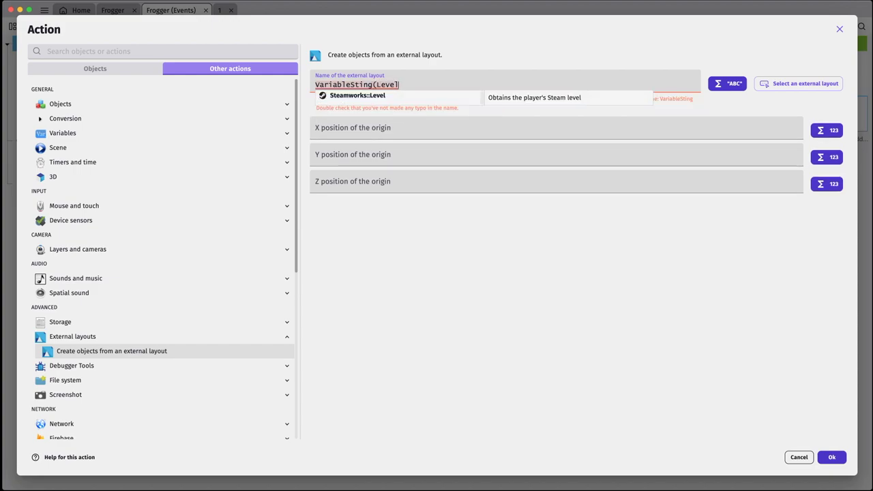
pyautogui.write(')')
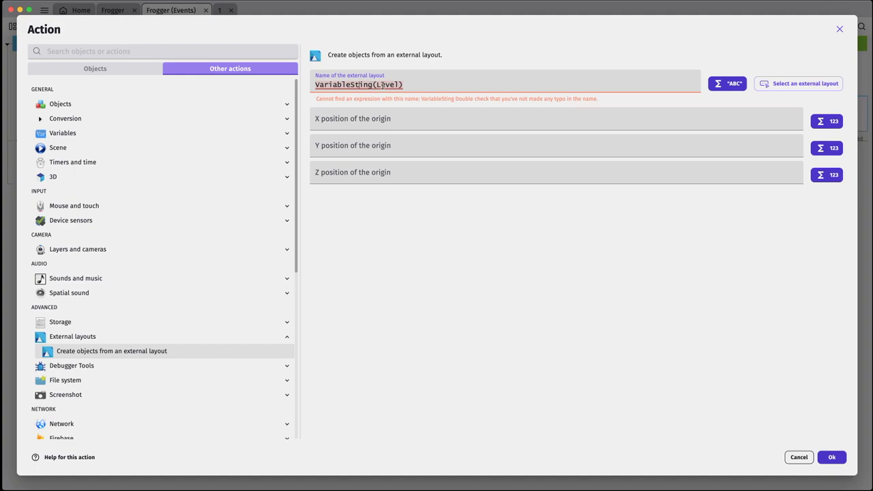
pyautogui.write('r')
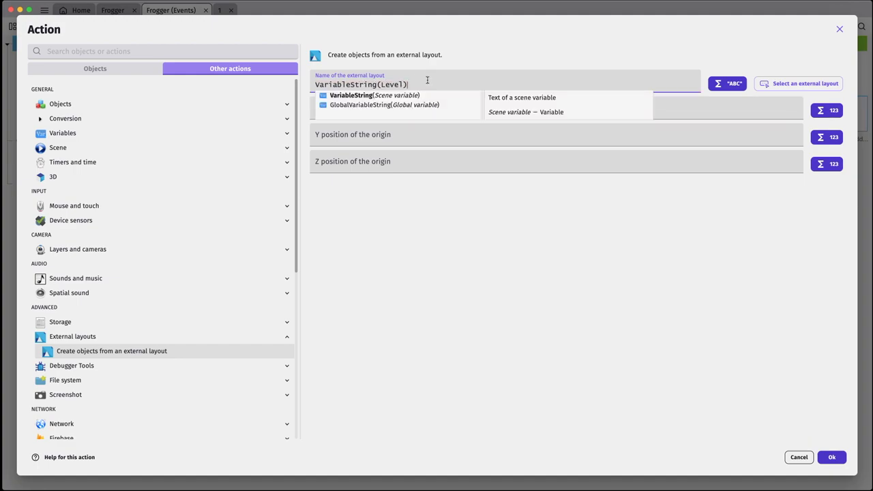
pyautogui.click(512, 273)
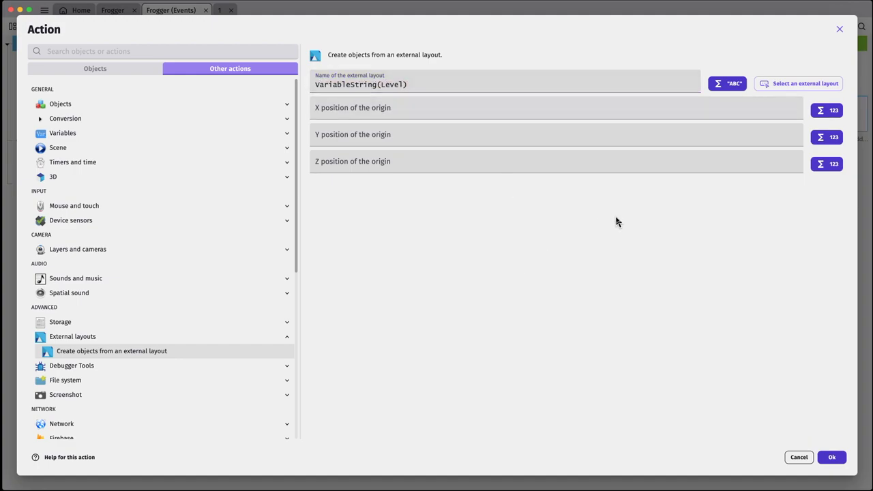
pyautogui.click(834, 457)
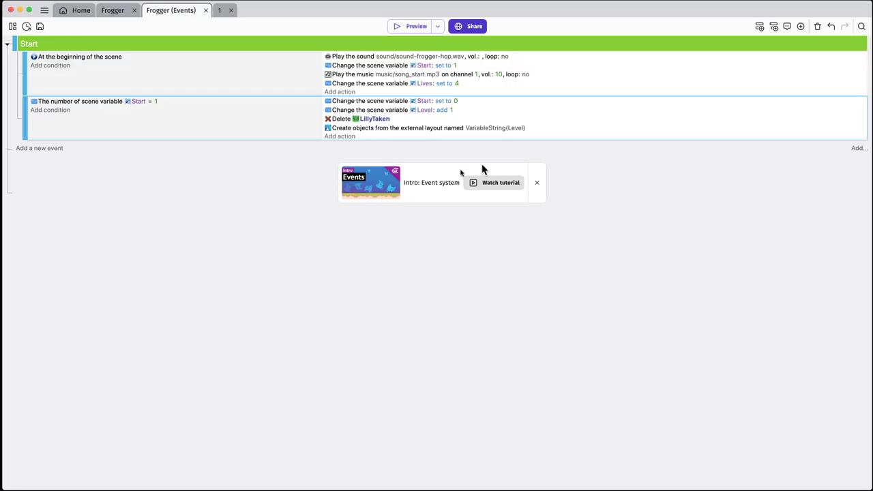
pyautogui.click(345, 140)
pyautogui.click(230, 69)
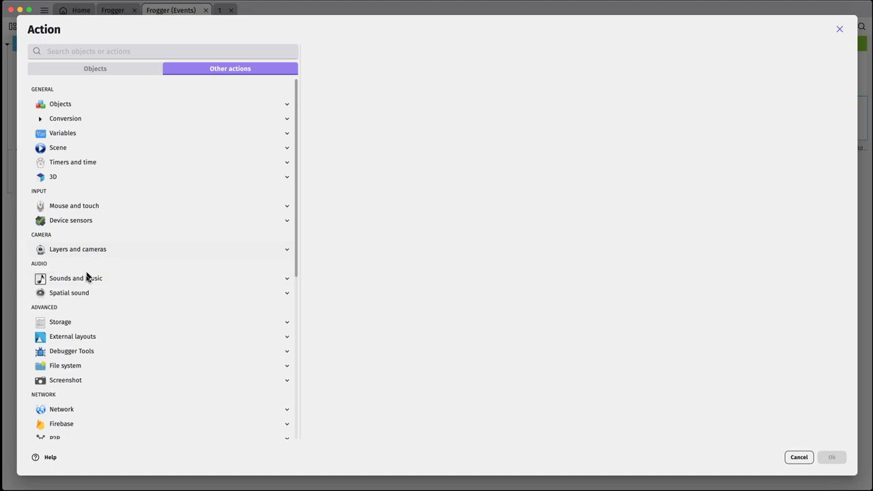
pyautogui.click(85, 163)
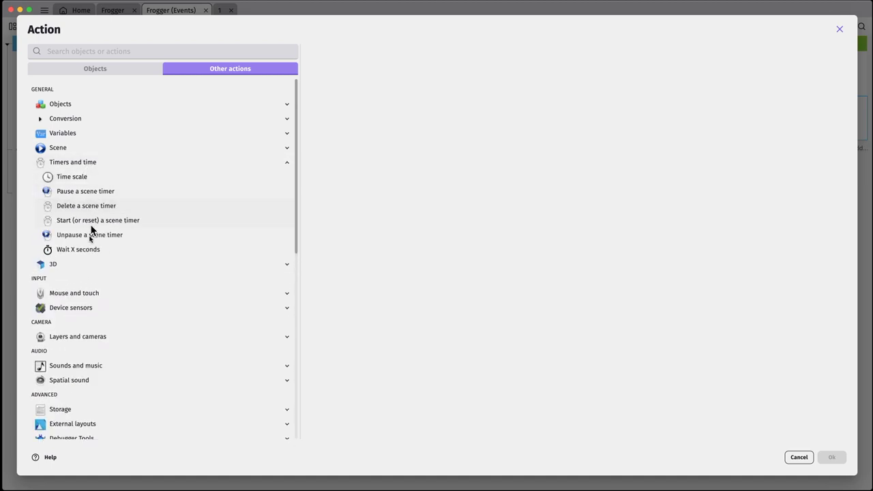
pyautogui.click(85, 251)
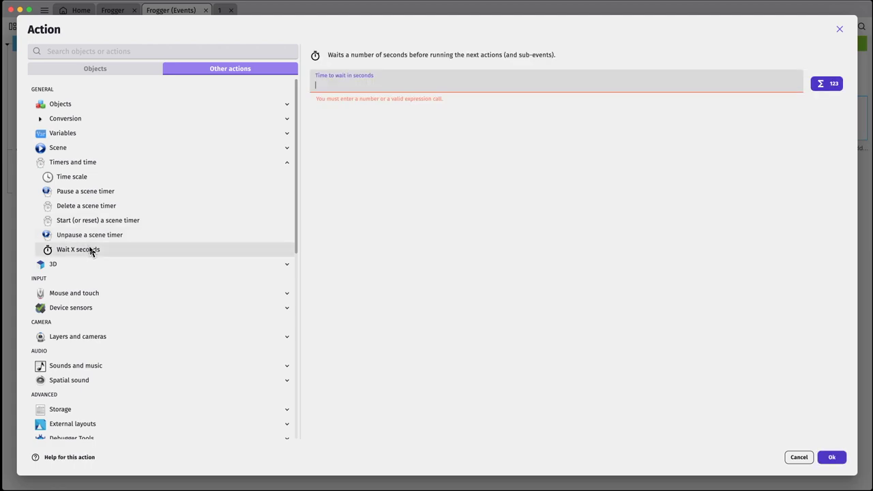
pyautogui.write('Wait')
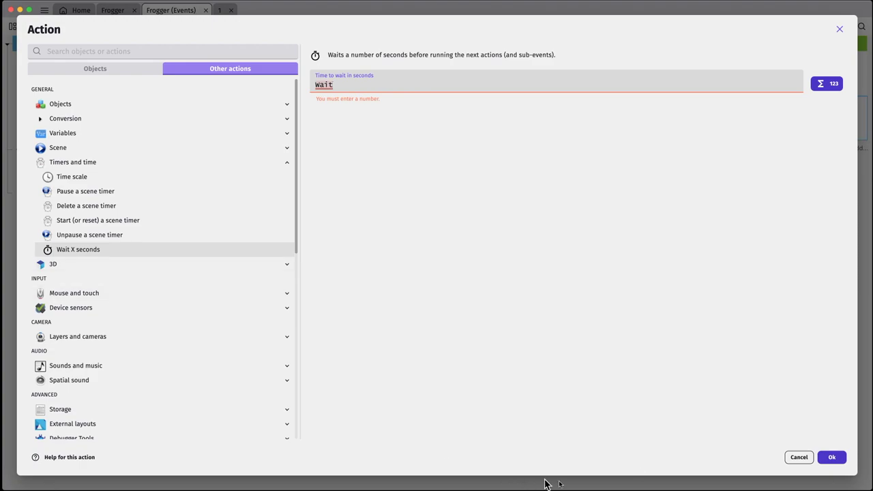
pyautogui.click(833, 459)
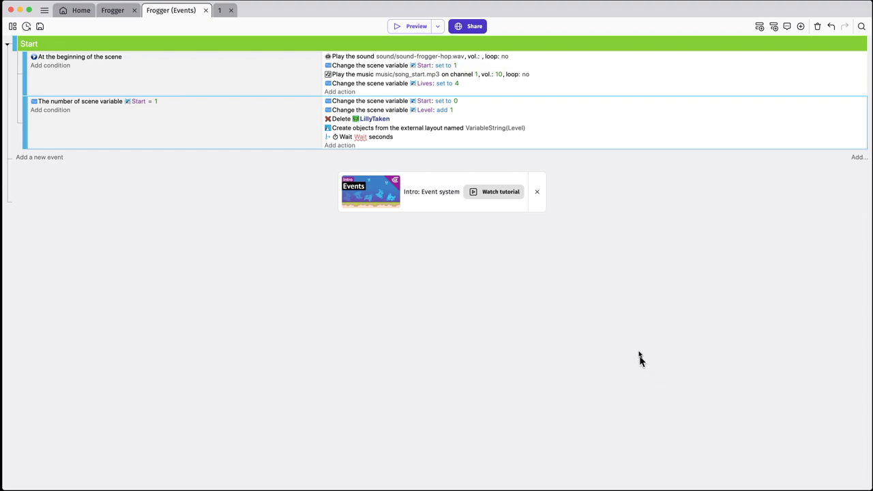
pyautogui.rightClick(387, 138)
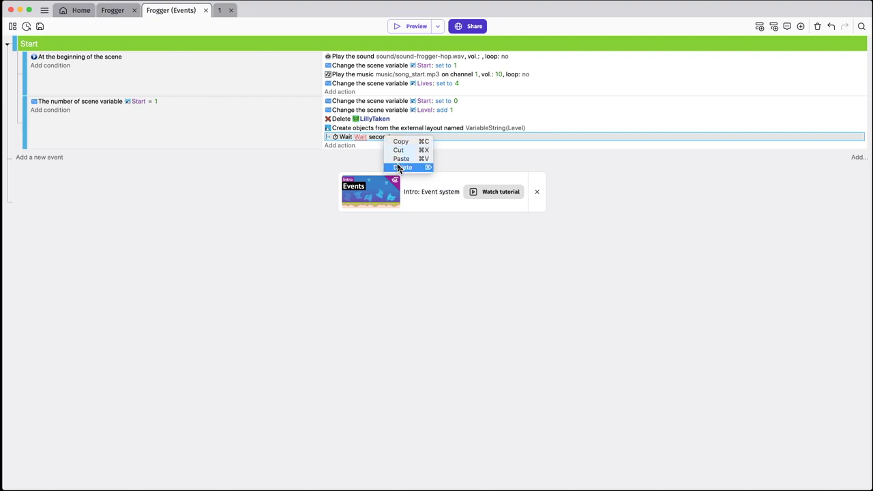
pyautogui.click(401, 167)
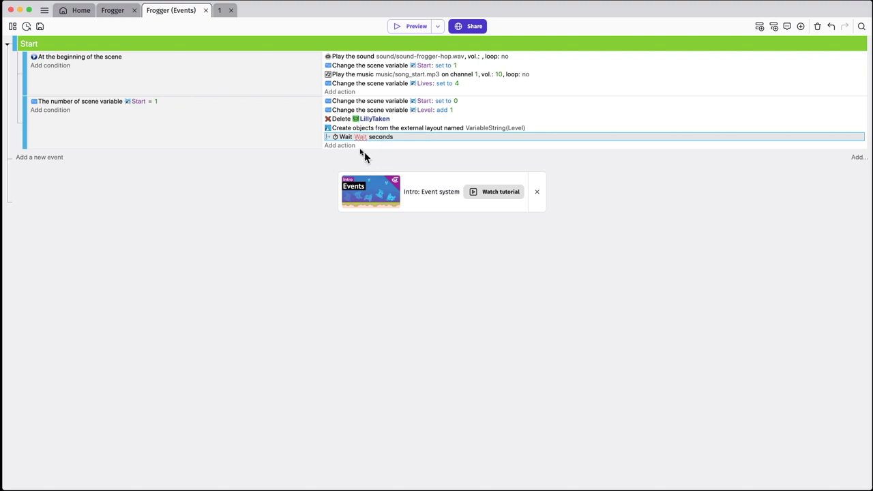
# Add an action to the Start = 1 event that starts or resets the scene timer Wait
pyautogui.click(346, 140)
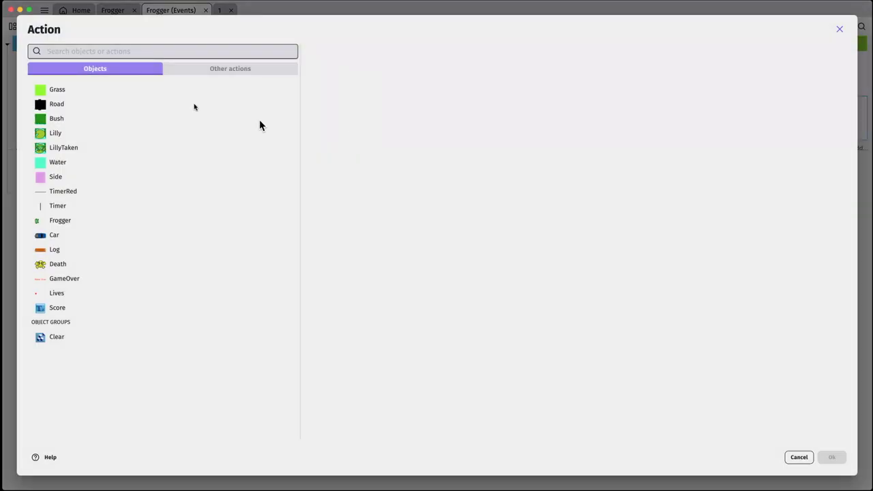
pyautogui.click(209, 73)
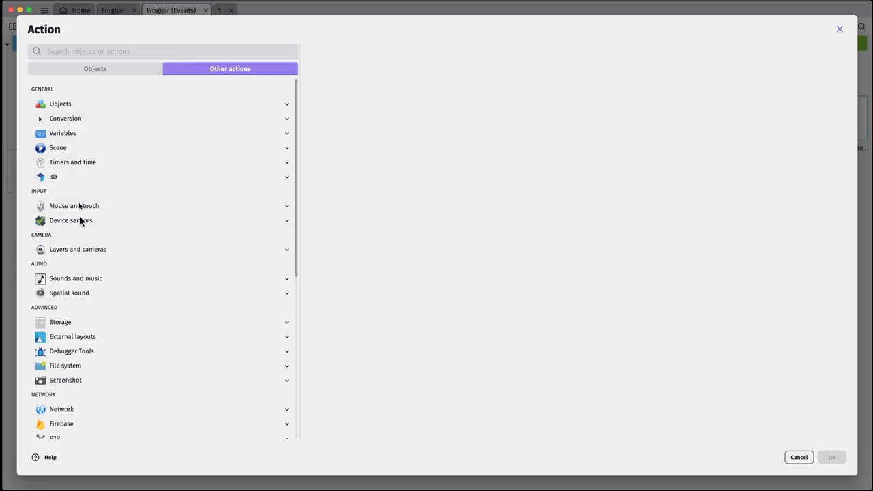
pyautogui.click(82, 167)
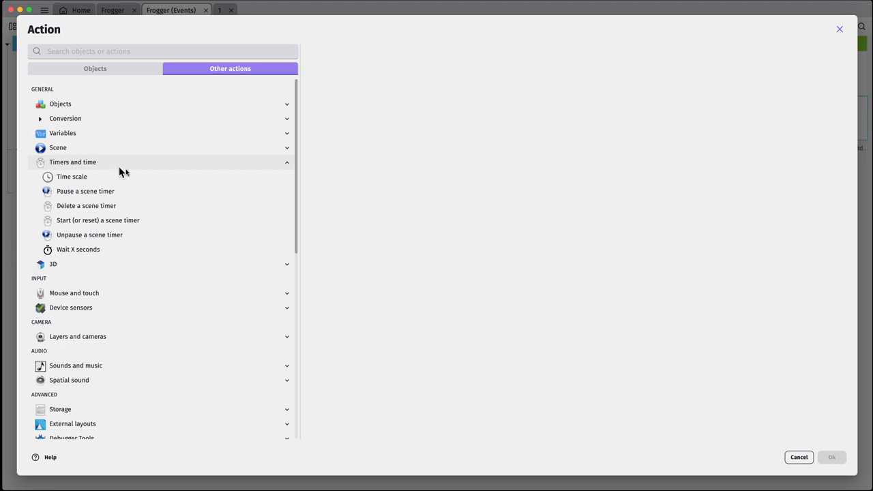
pyautogui.click(107, 222)
pyautogui.write('Wait')
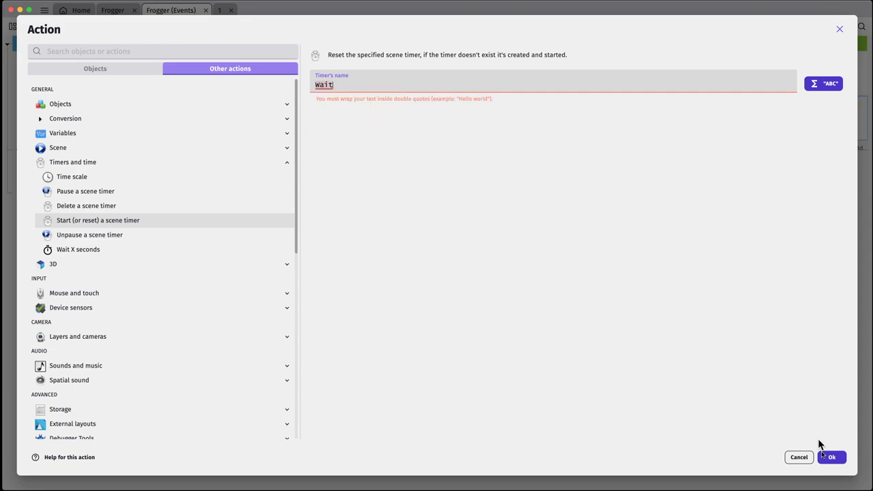
pyautogui.click(832, 457)
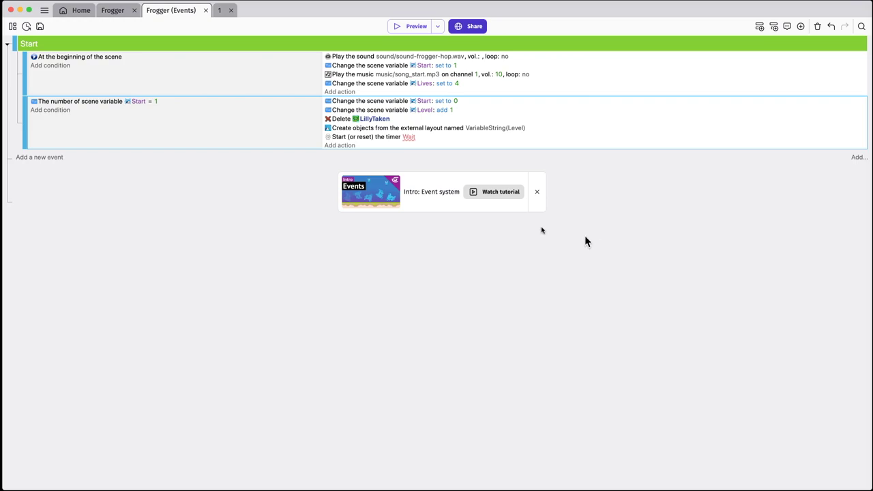
# Add an action to the Start = 1 event that sets the width of the Timer object to 1
pyautogui.click(347, 146)
pyautogui.click(72, 210)
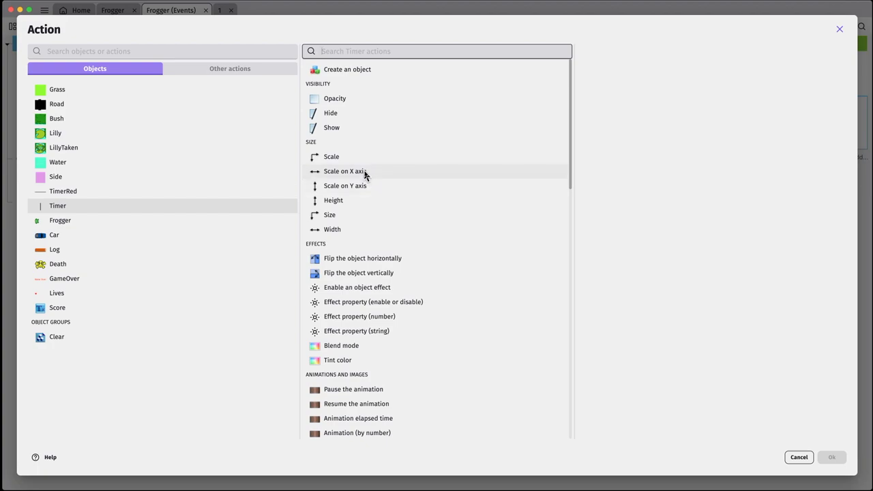
pyautogui.click(333, 229)
pyautogui.click(608, 127)
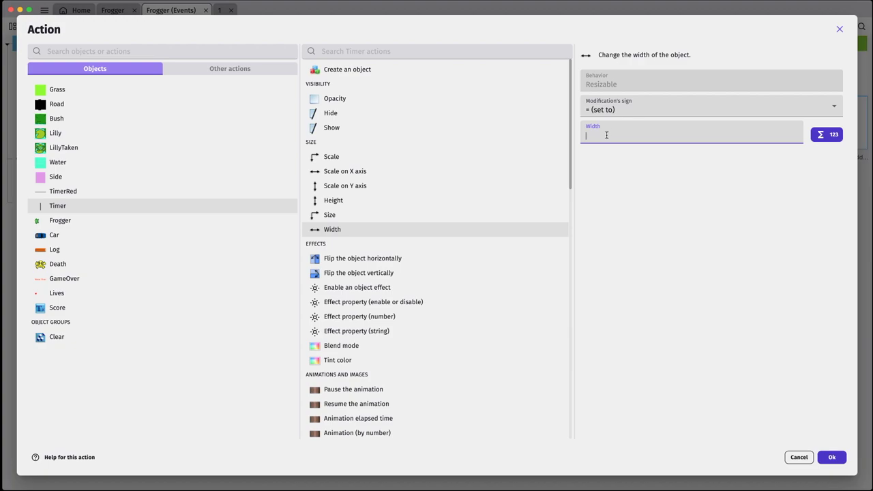
pyautogui.write('1')
pyautogui.click(832, 457)
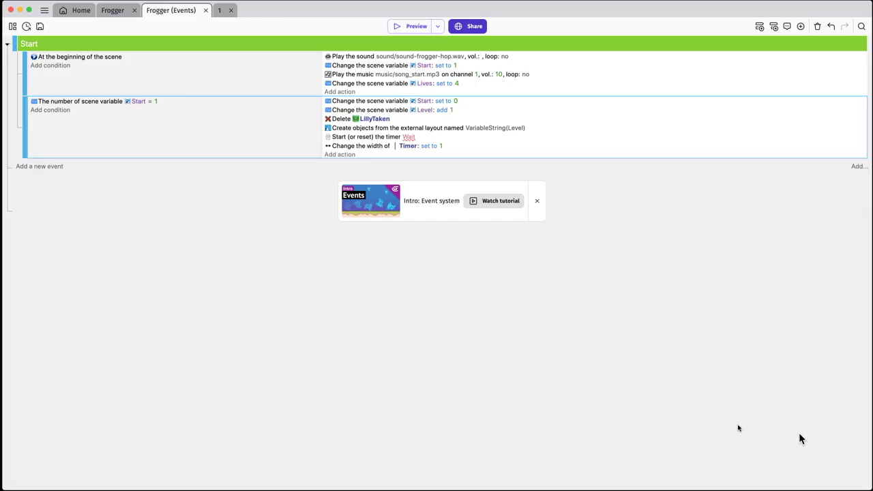
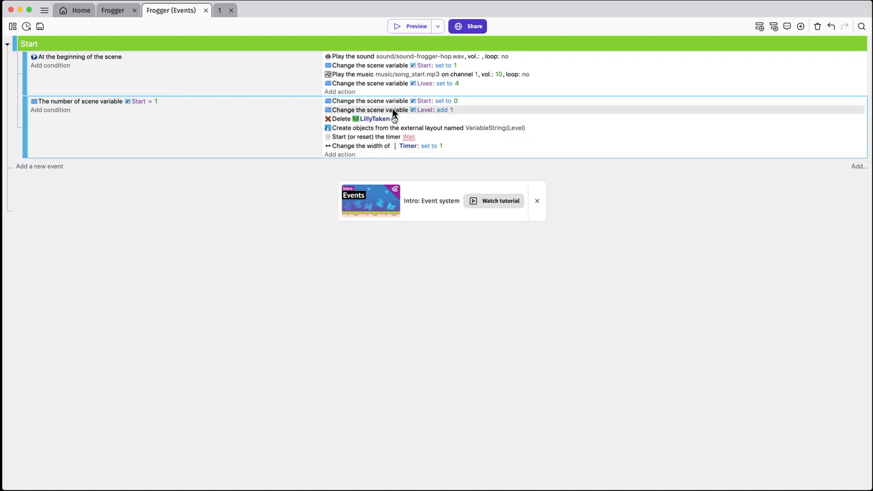
# Nest a blank sub-event under the Start = 1 event and begin an Add a force (angle) action for Car in it
pyautogui.click(41, 167)
pyautogui.moveTo(14, 165); pyautogui.dragTo(42, 168)
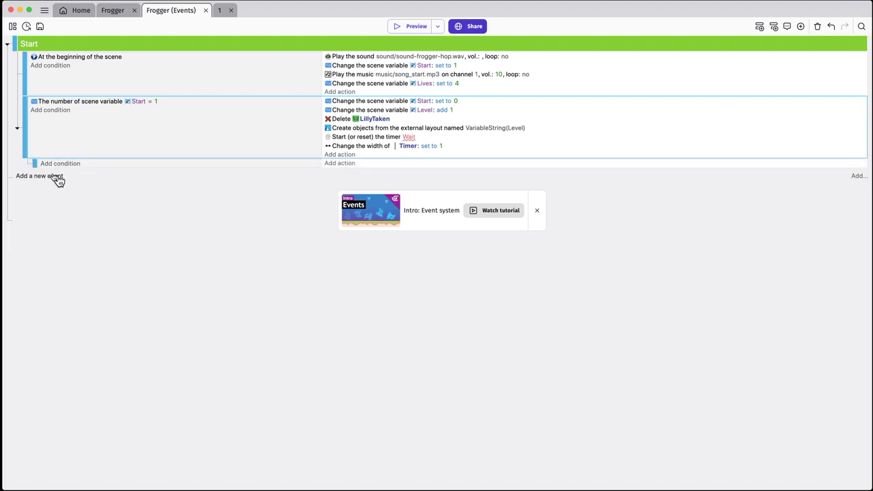
pyautogui.click(345, 165)
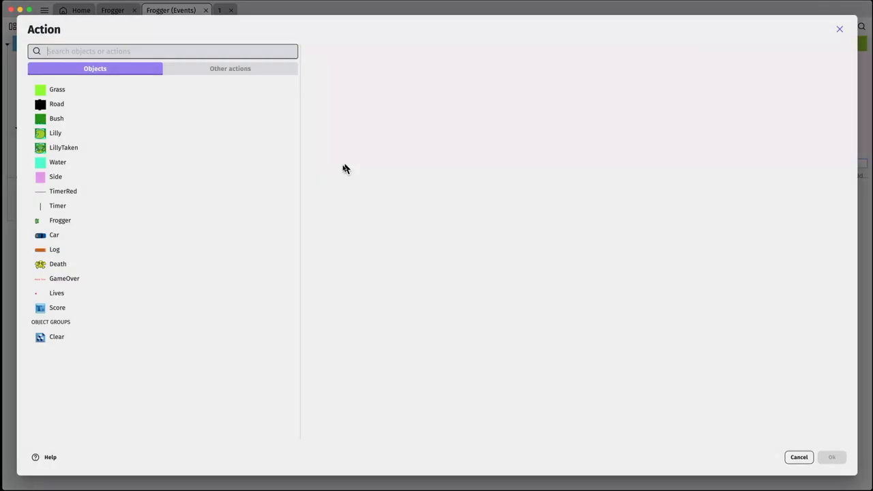
pyautogui.click(54, 237)
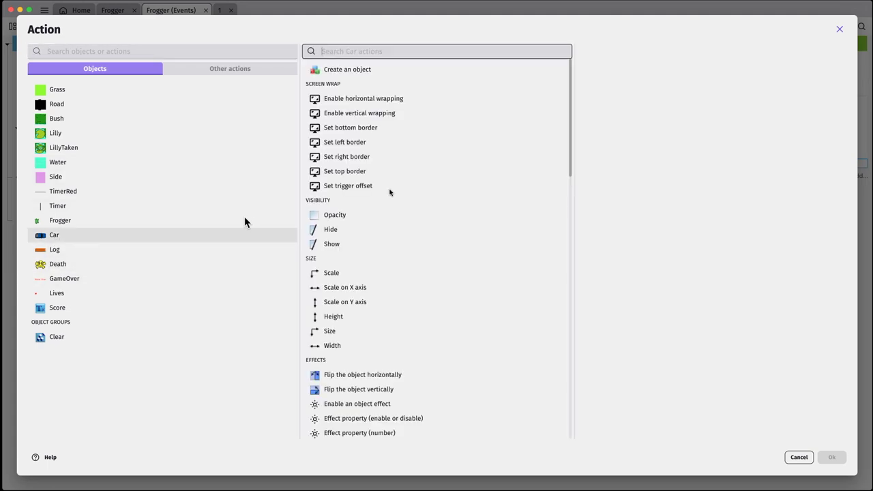
pyautogui.scroll(-10, 406, 206)
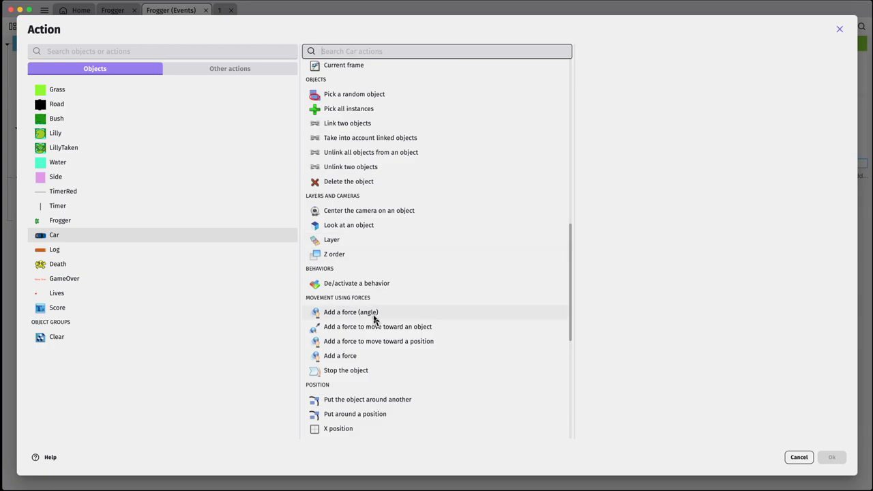
pyautogui.click(373, 318)
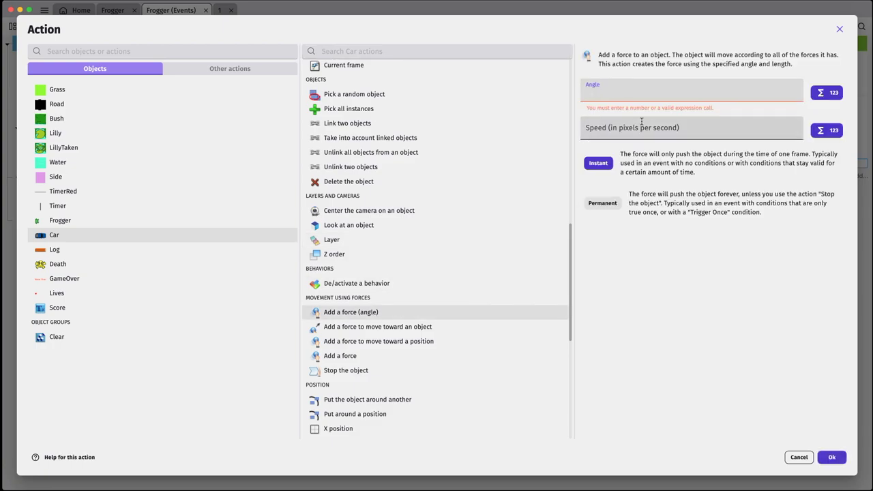
# Give the Car force angle 0 and speed Car.Variable(Speed), make it permanent, and confirm the action
pyautogui.write('0')
pyautogui.click(615, 123)
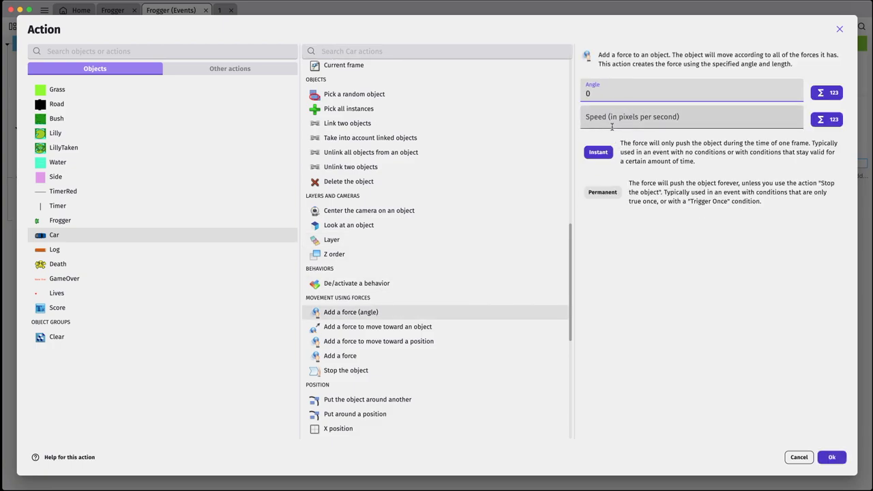
pyautogui.write('Car')
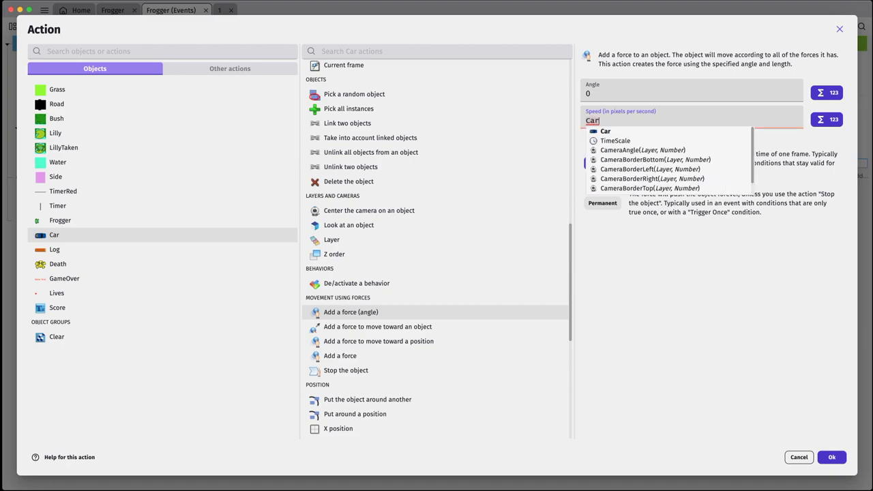
pyautogui.write('.')
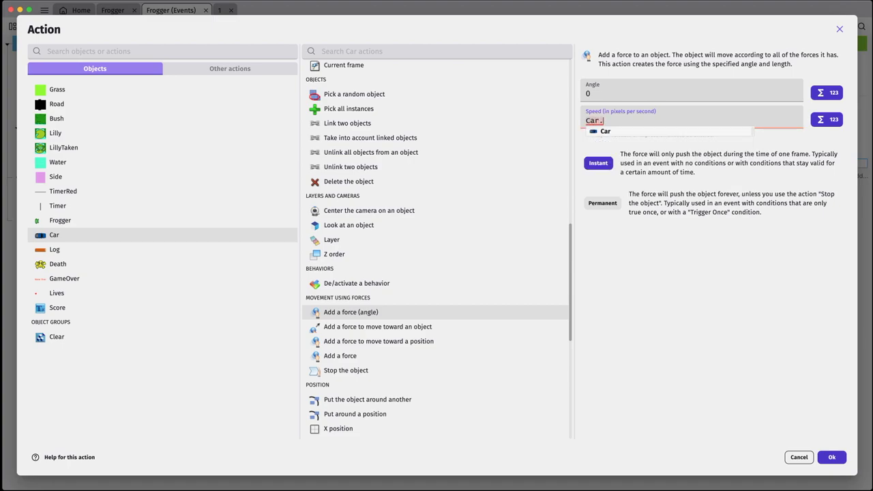
pyautogui.write('Var')
pyautogui.write('o')
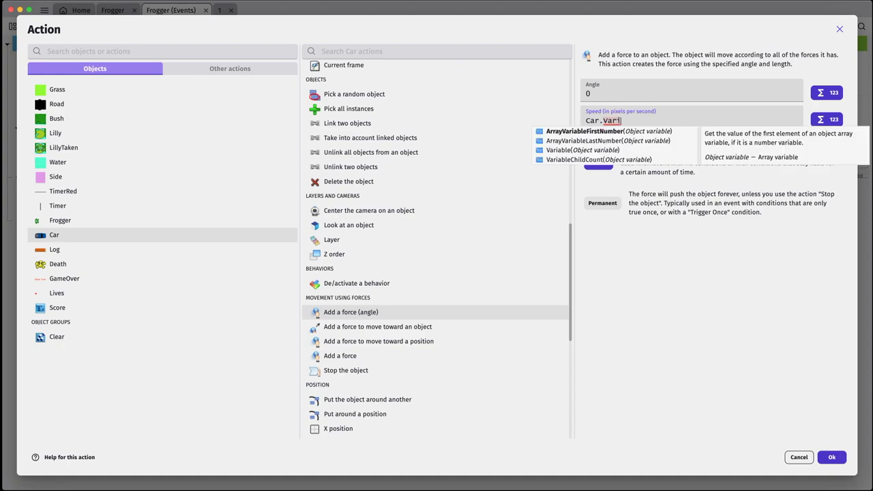
pyautogui.write('iable(S')
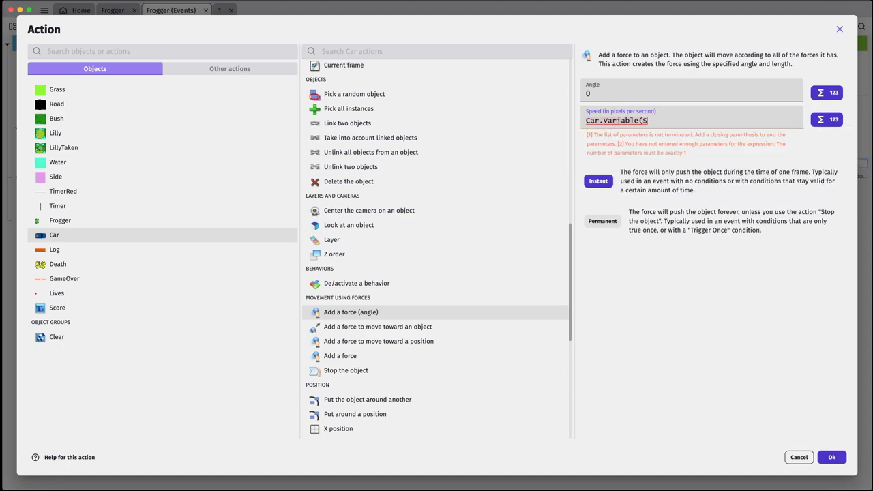
pyautogui.write('peed')
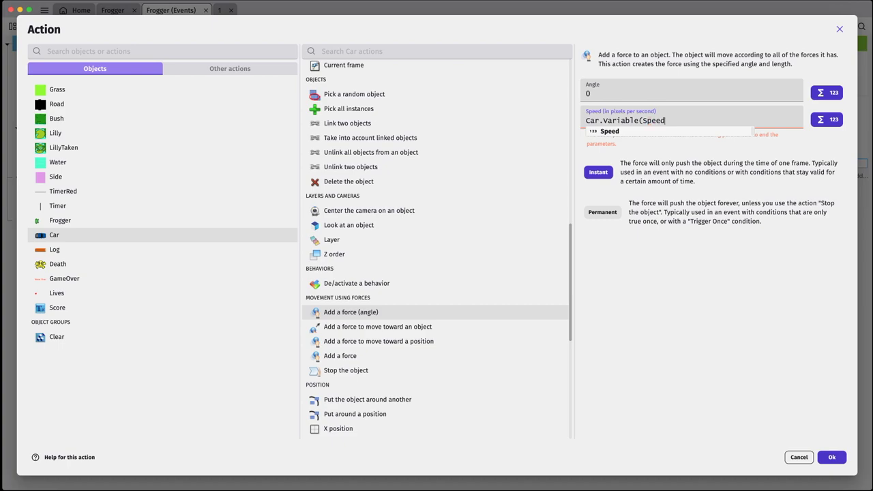
pyautogui.write(')')
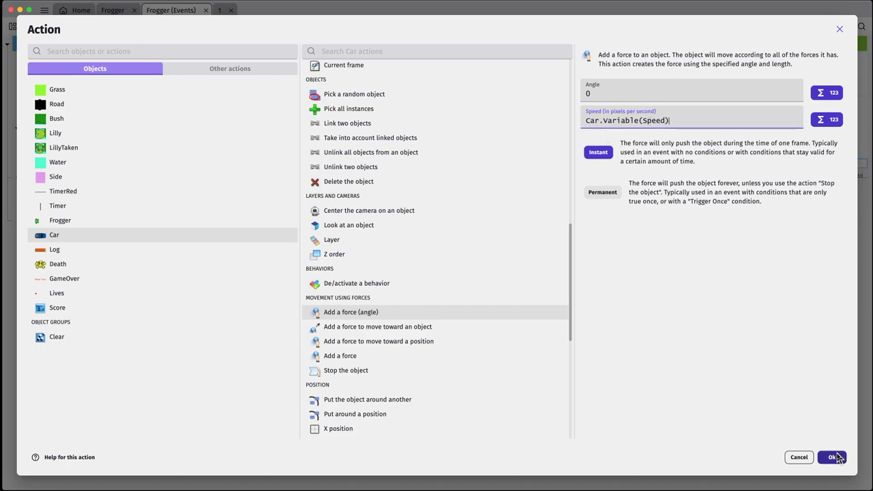
pyautogui.click(603, 195)
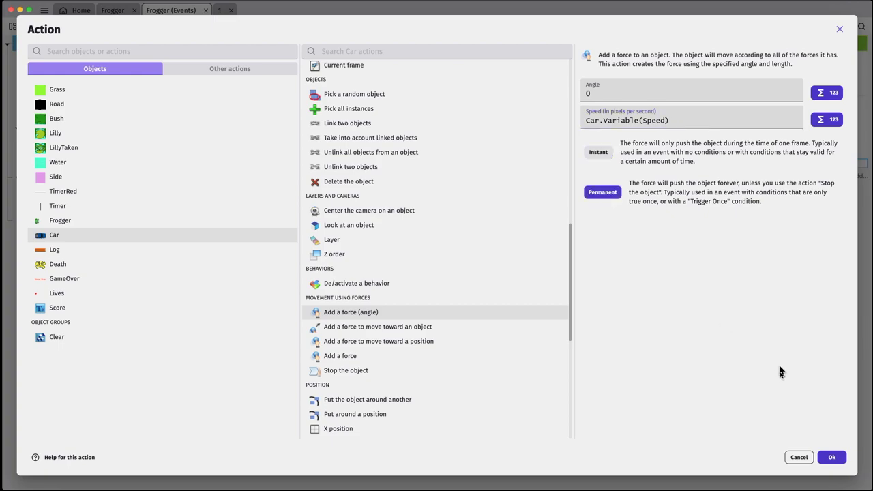
pyautogui.click(831, 459)
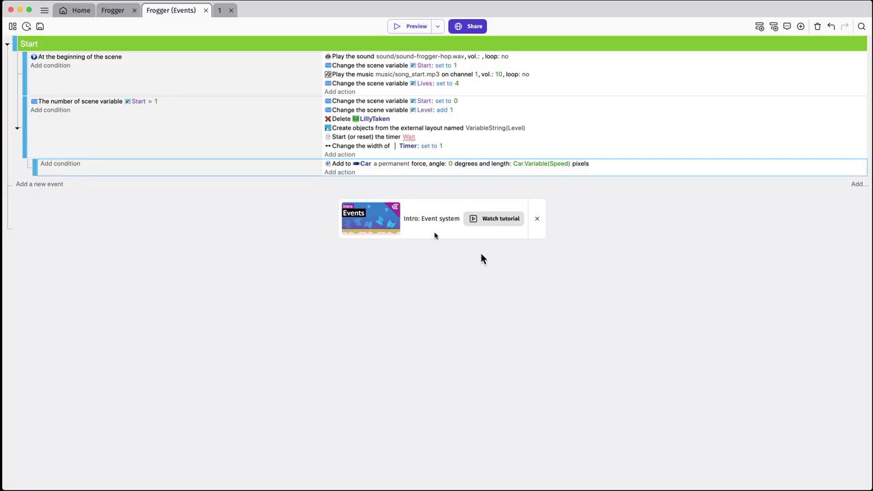
# Duplicate the Car force action within the sub-event and change the copy's object to Log
pyautogui.rightClick(395, 166)
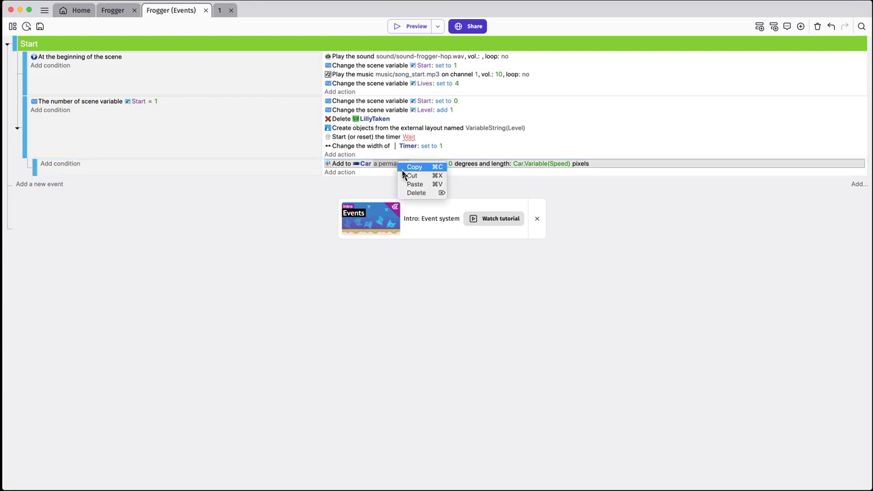
pyautogui.click(402, 170)
pyautogui.click(375, 174)
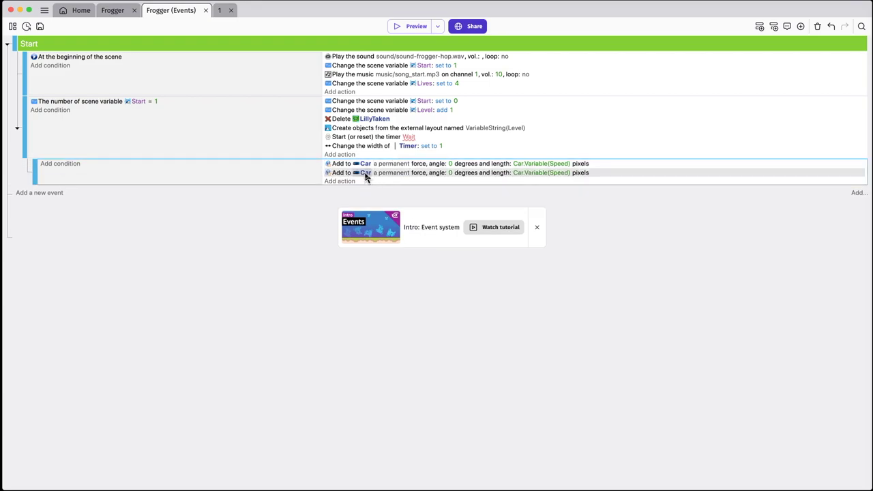
pyautogui.click(364, 173)
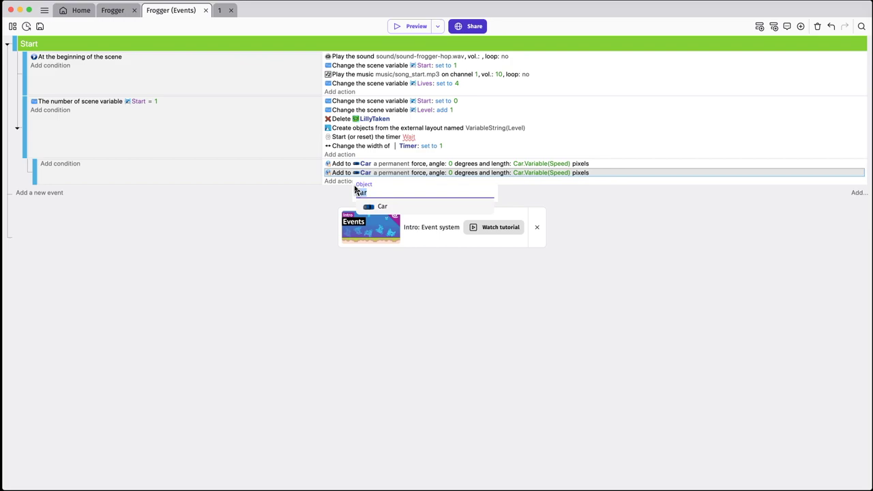
pyautogui.write('Log')
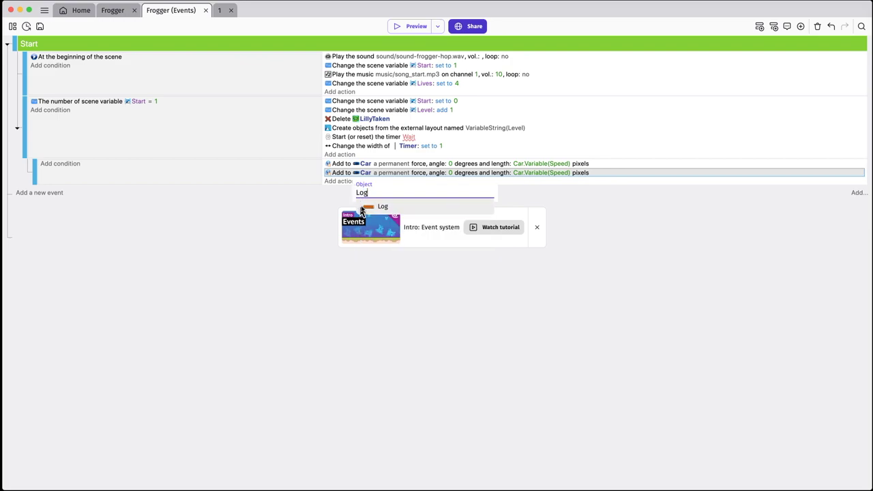
pyautogui.click(382, 206)
# Set the Log force action's speed expression to Log.Variable(Speed)
pyautogui.click(522, 176)
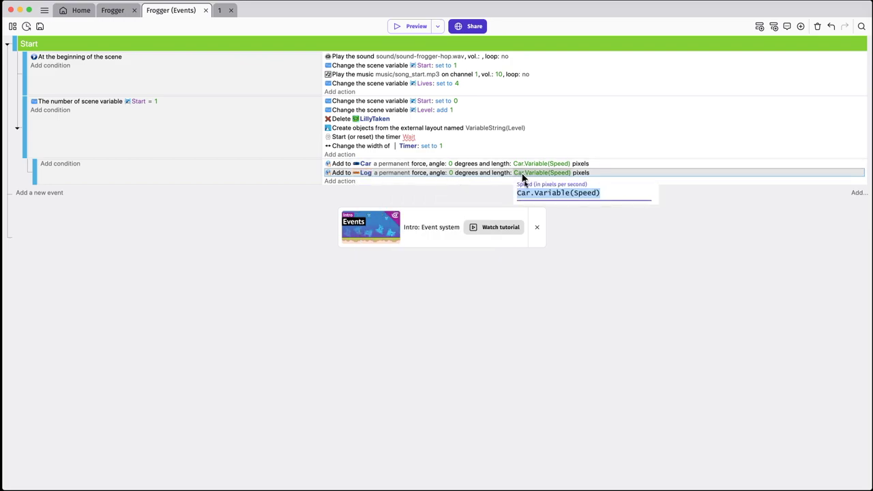
pyautogui.click(530, 193)
pyautogui.hotkey('shift', 'End')
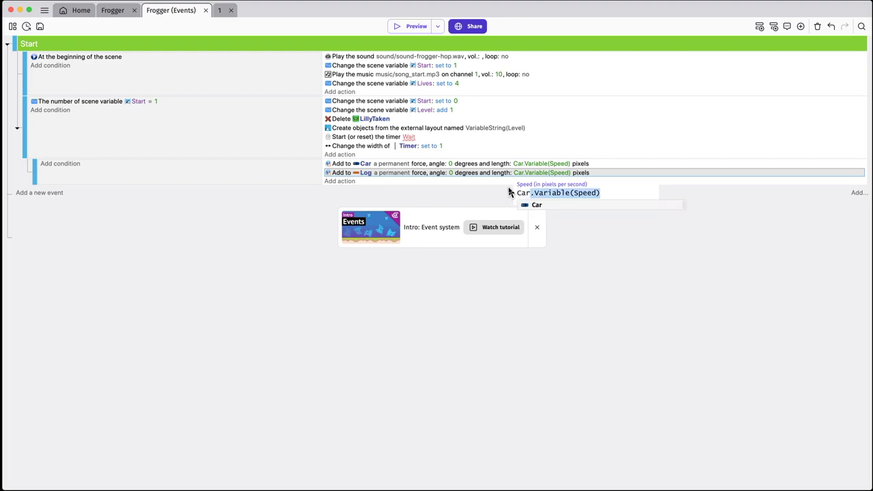
pyautogui.press('Escape')
pyautogui.click(532, 173)
pyautogui.click(523, 193)
pyautogui.hotkey('shift', 'End')
pyautogui.doubleClick(520, 193)
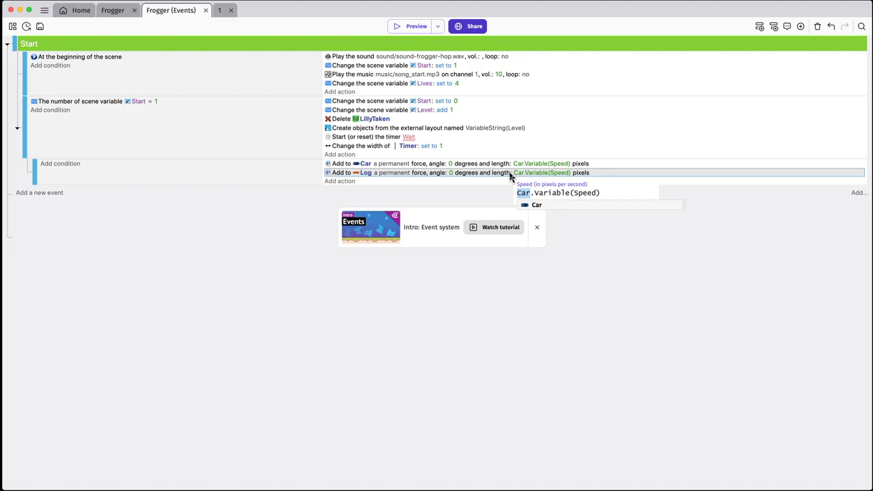
pyautogui.write('Log')
pyautogui.click(572, 350)
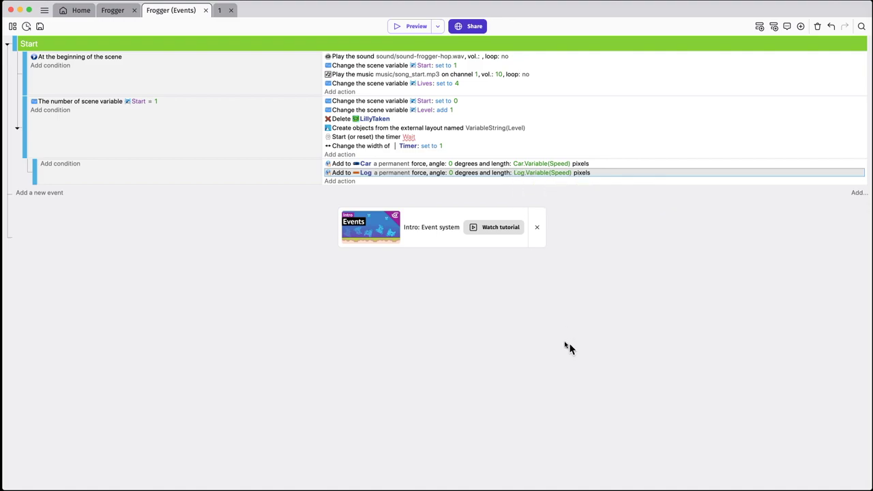
# Add an action to the sub-event that sets the Lives object's animation number to Variable(Lives)
pyautogui.click(345, 183)
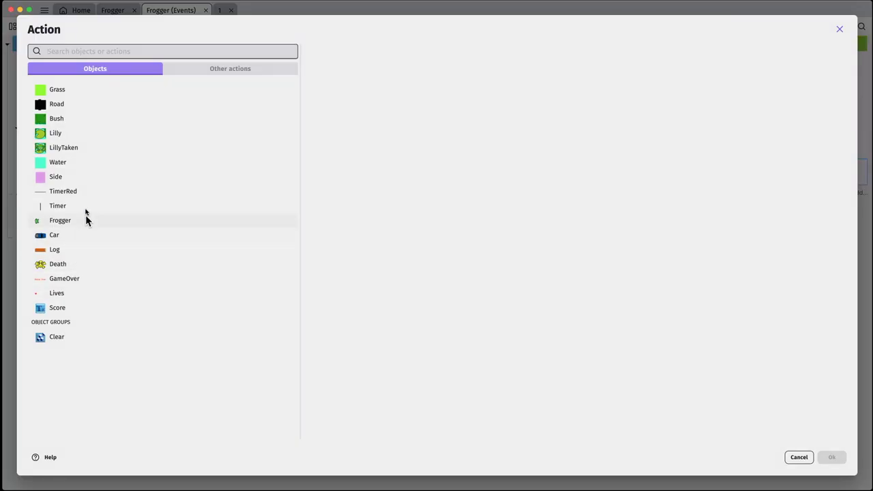
pyautogui.click(68, 293)
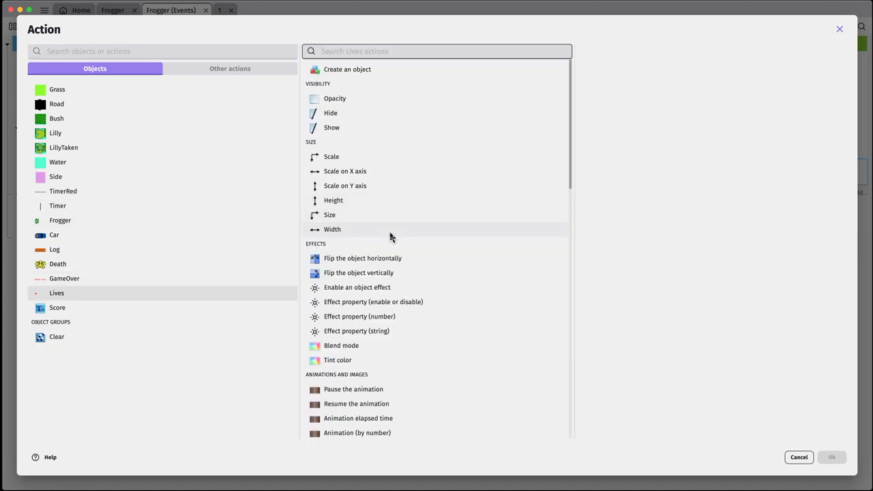
pyautogui.scroll(-2, 371, 291)
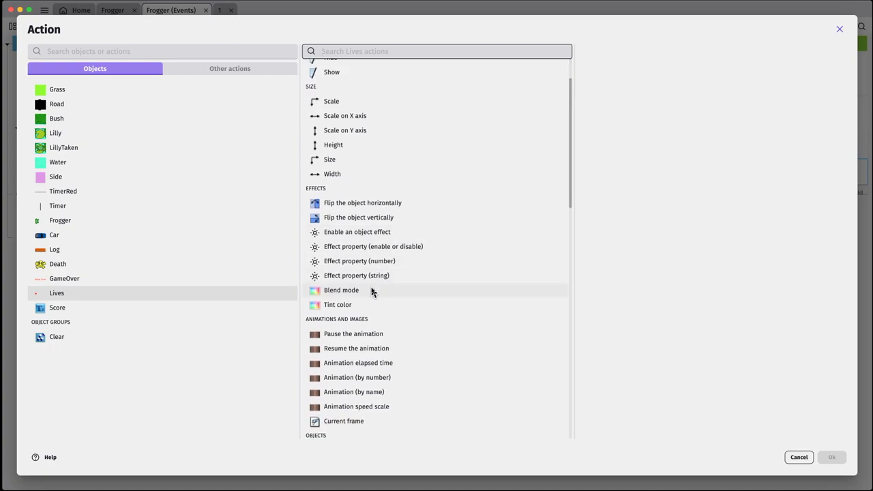
pyautogui.click(375, 379)
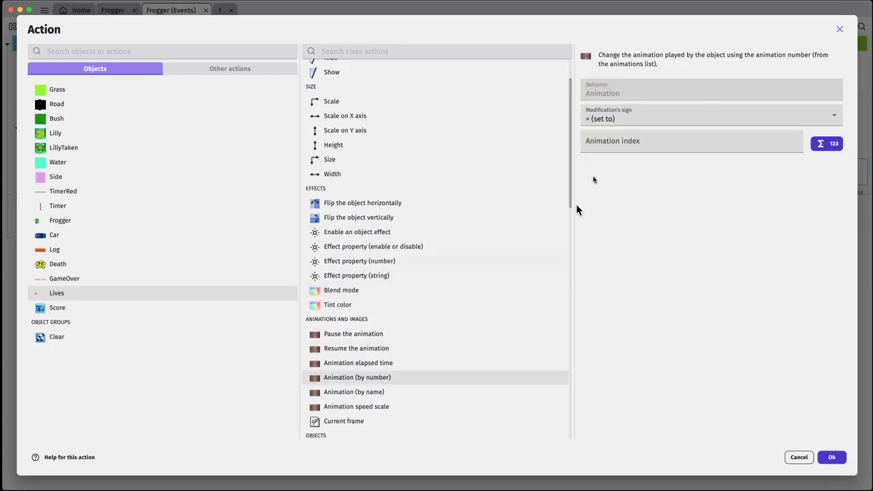
pyautogui.write('Variable')
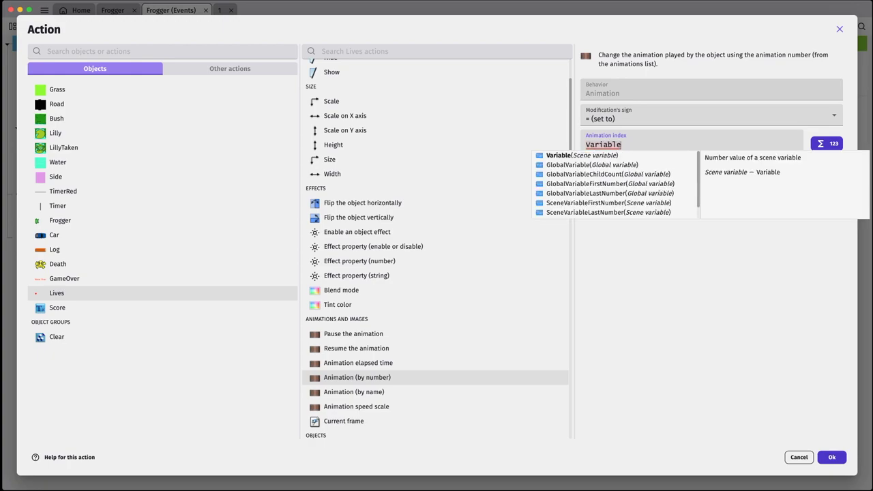
pyautogui.write('(Lives')
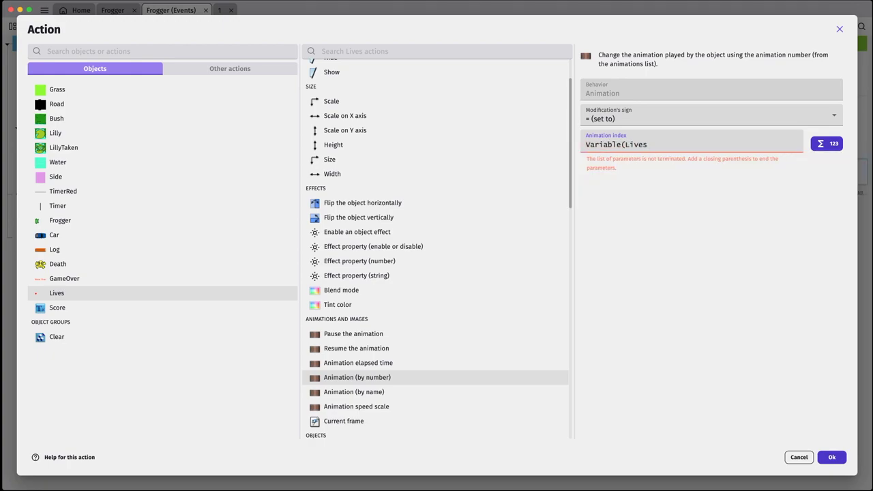
pyautogui.write(')')
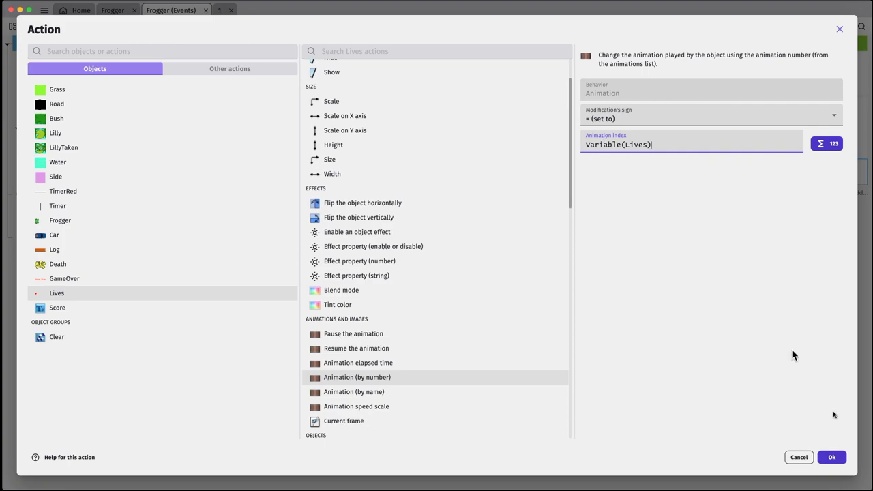
pyautogui.click(831, 457)
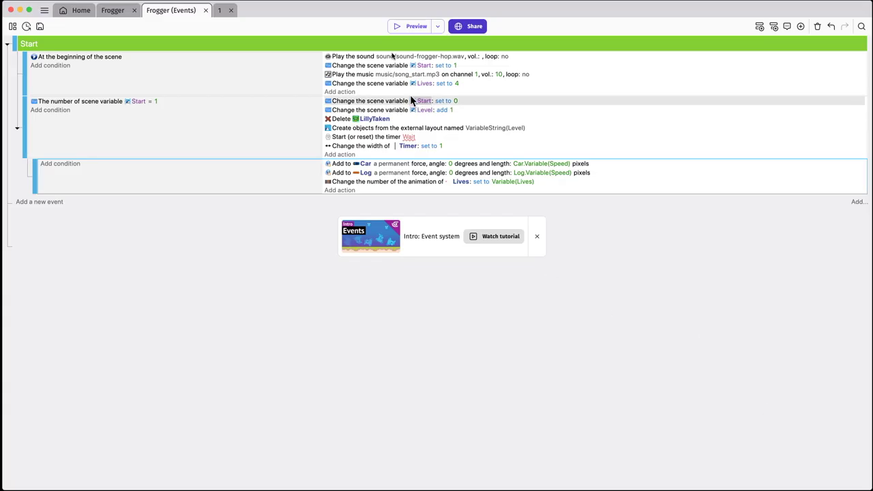
# Run a preview of the game to check the moving cars, logs and lives display, and close it
pyautogui.click(409, 26)
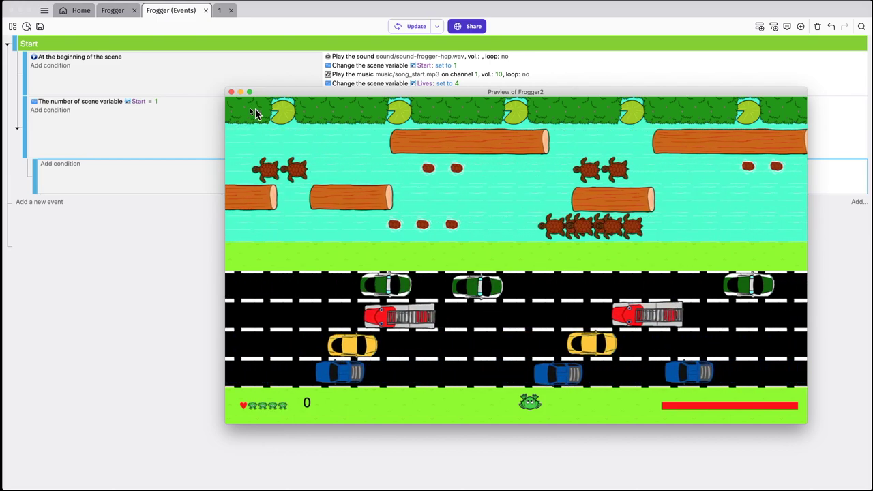
pyautogui.click(232, 92)
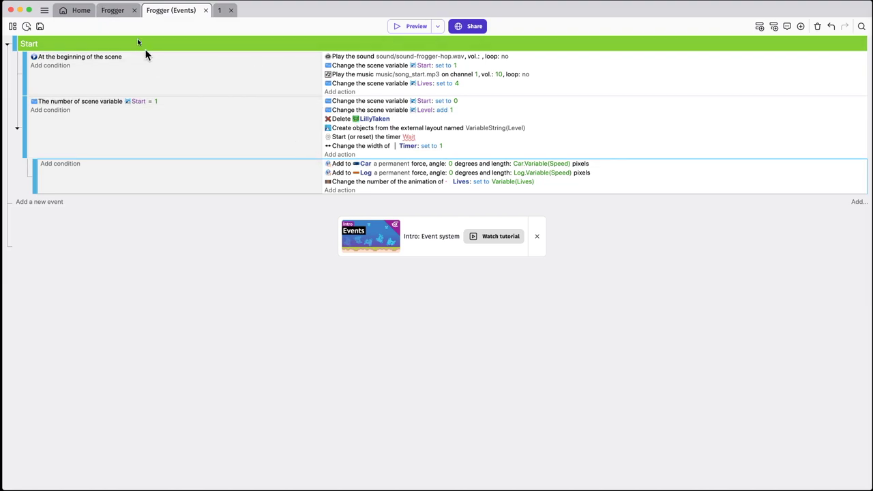
# In external layout 1, set the Speed instance variable of the two leftmost three-turtle Log instances in the lowest water row to -130
pyautogui.click(120, 15)
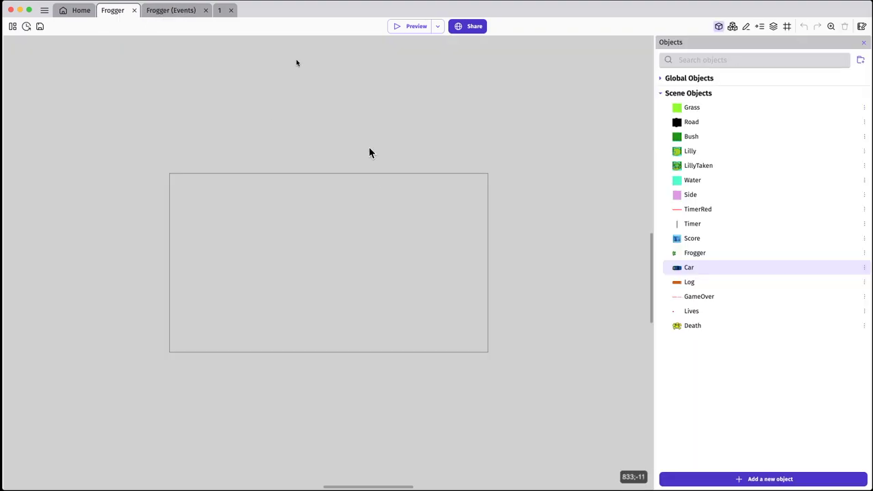
pyautogui.click(219, 11)
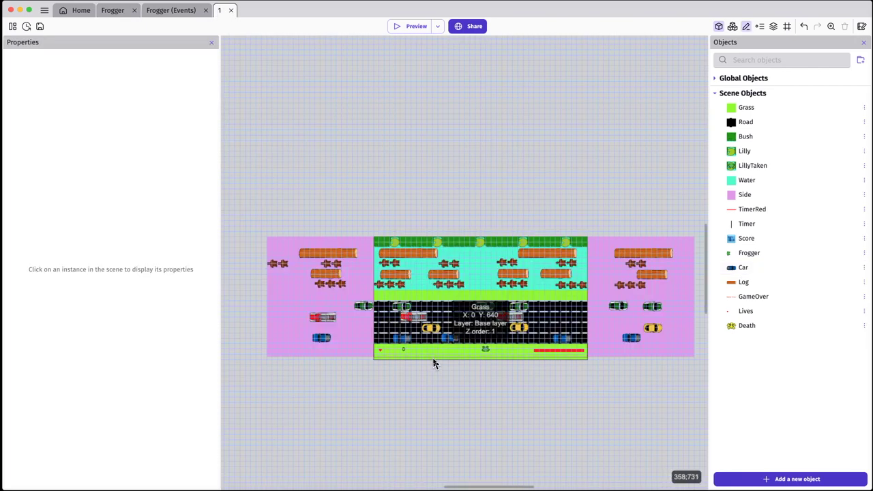
pyautogui.click(325, 288)
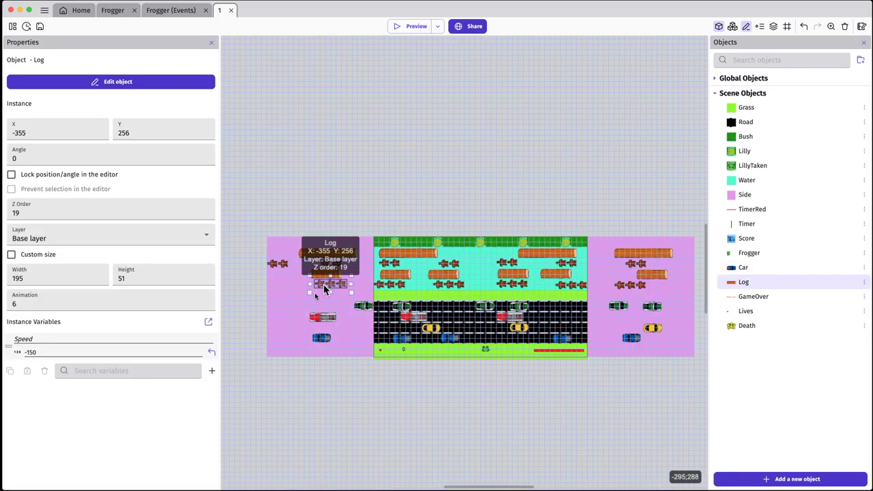
pyautogui.click(38, 352)
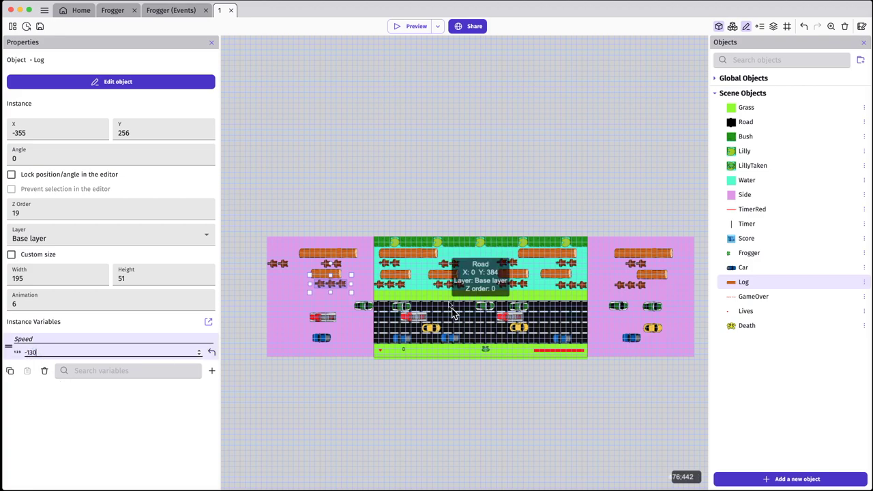
pyautogui.click(391, 284)
pyautogui.click(61, 352)
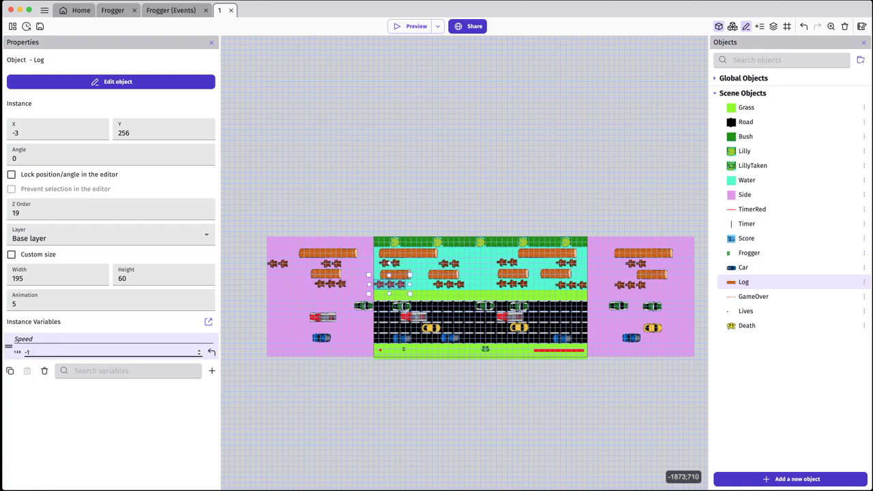
# Set Speed to -130 for the third and fourth three-turtle Log instances from the left, at X 352 and X 733
pyautogui.click(445, 285)
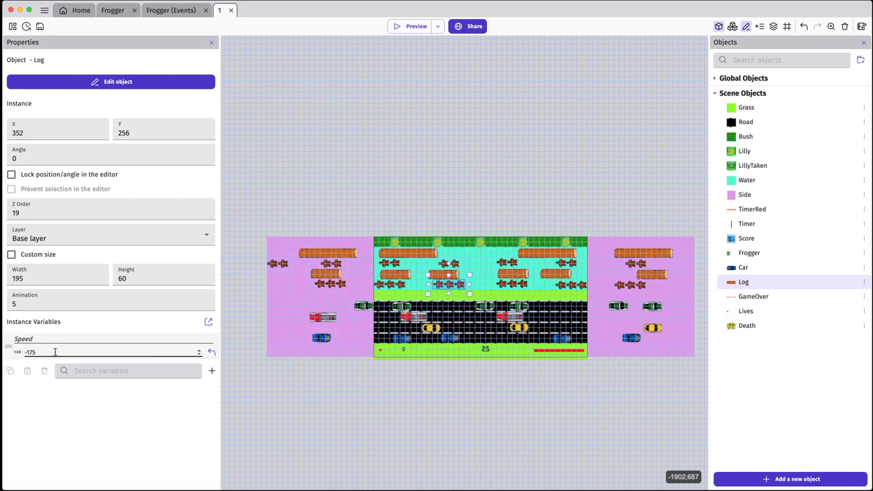
pyautogui.click(30, 353)
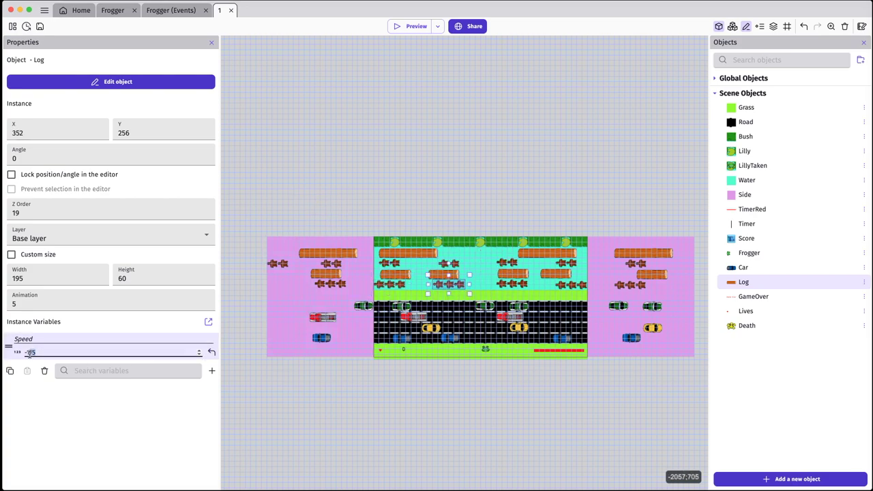
pyautogui.write('-130')
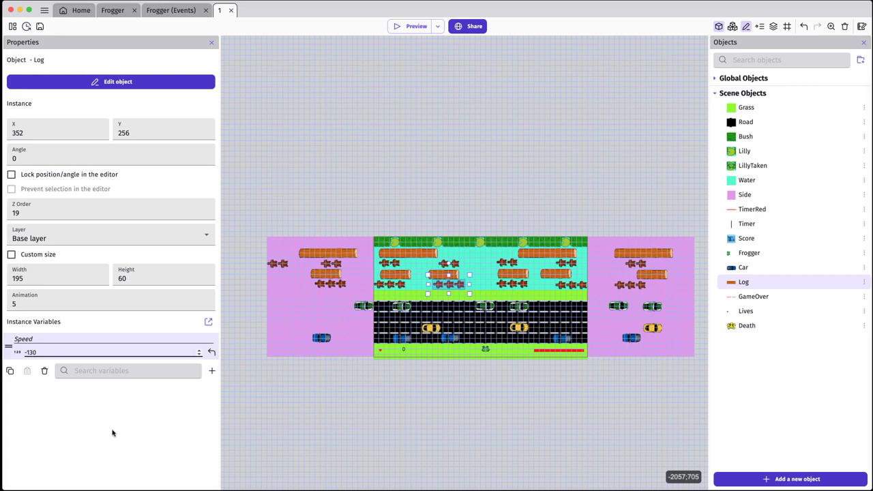
pyautogui.click(513, 290)
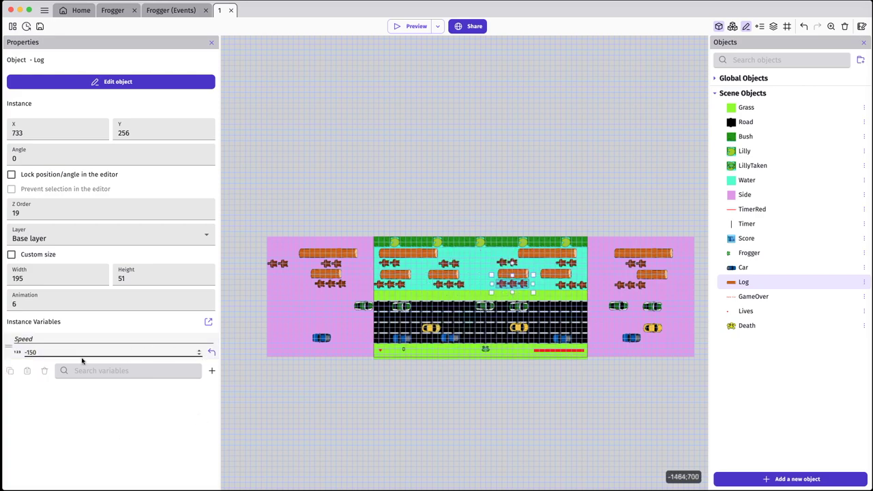
pyautogui.doubleClick(31, 352)
pyautogui.write('0')
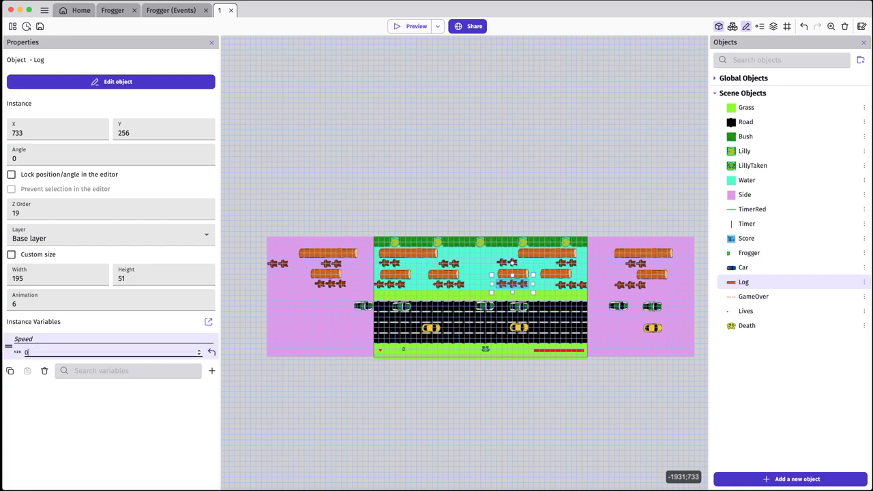
pyautogui.press('BackSpace')
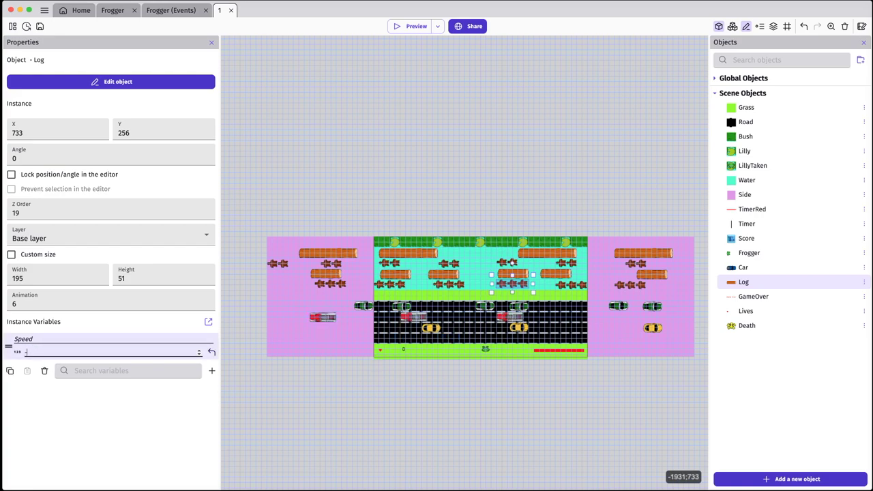
pyautogui.write('-130')
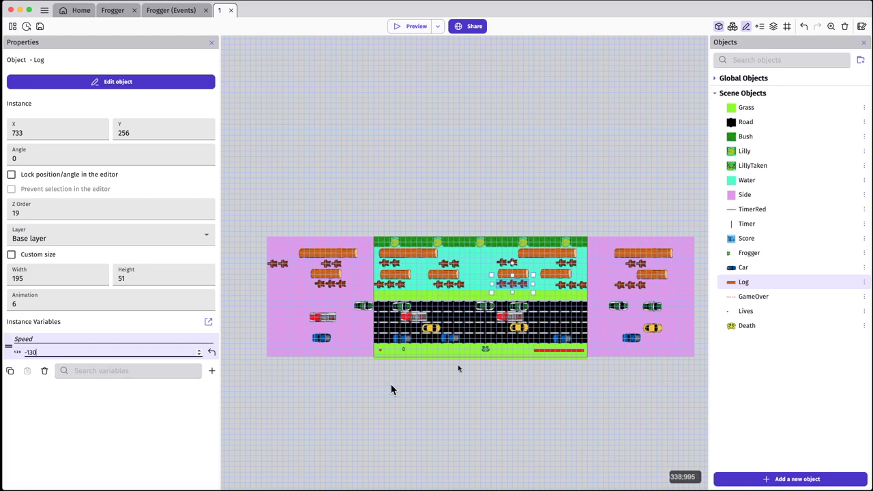
# Set the Speed variable of the three-turtle Log instance at the water's right edge, at X 1085, to -130
pyautogui.click(569, 284)
pyautogui.click(48, 352)
pyautogui.press('BackSpace')
pyautogui.press('BackSpace')
pyautogui.press('BackSpace')
pyautogui.press('BackSpace')
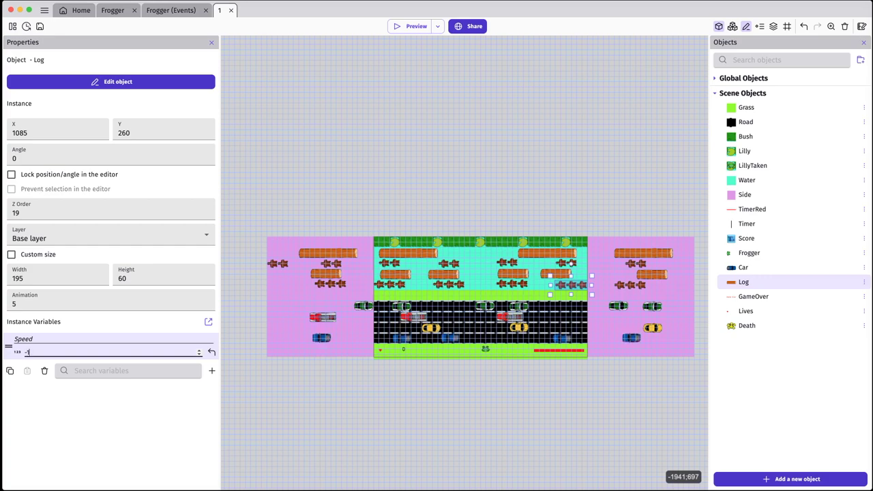
pyautogui.write('-130')
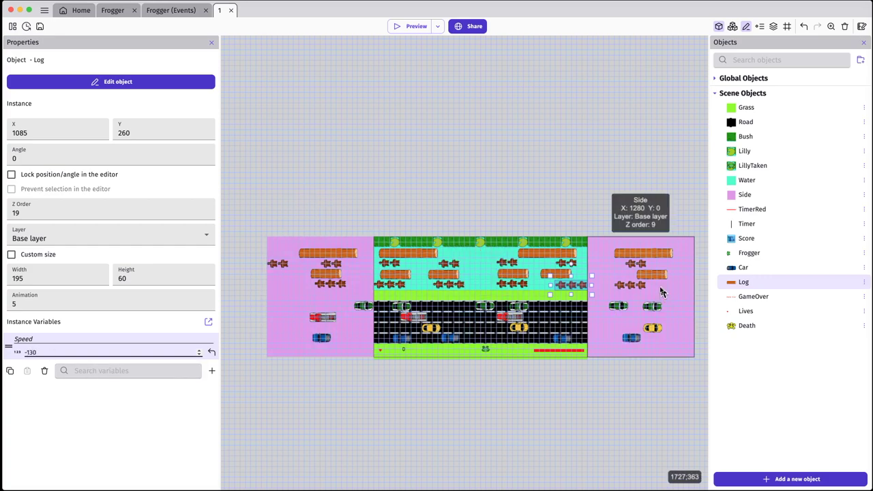
# Set the Speed variable of the three-turtle Log instance on the right pink side area, at X 1437, to -130
pyautogui.click(629, 285)
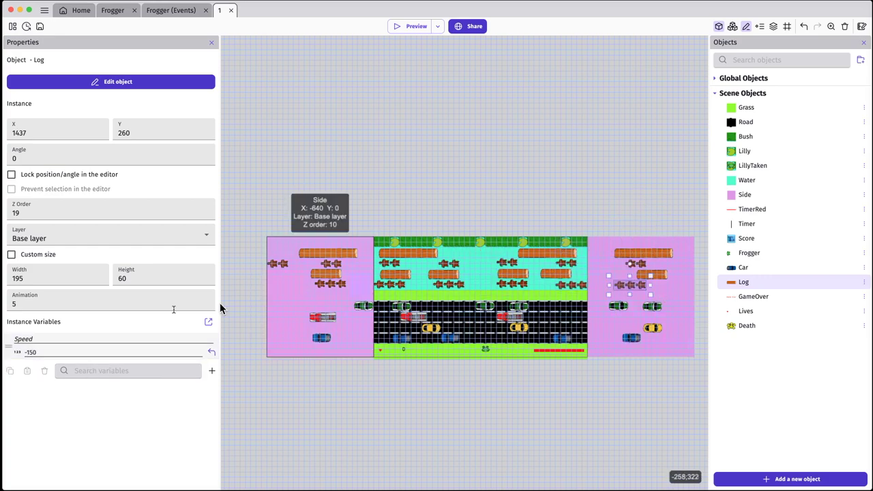
pyautogui.click(51, 351)
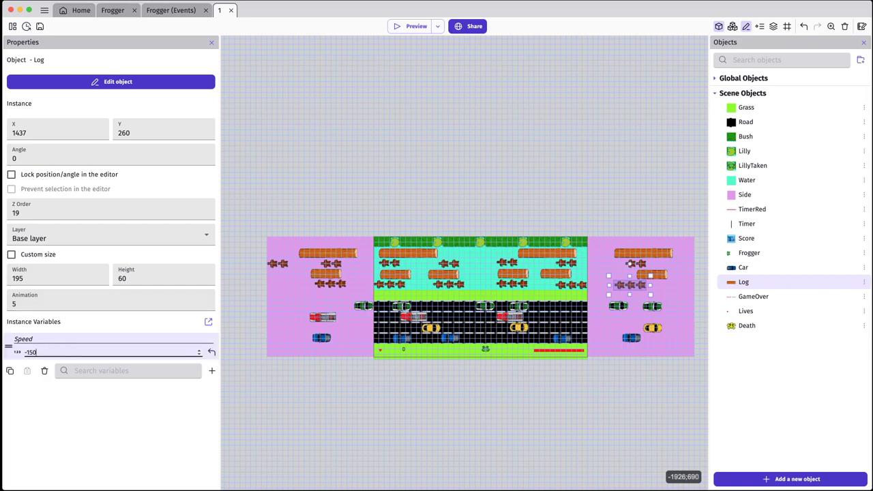
pyautogui.press('BackSpace')
pyautogui.press('BackSpace')
pyautogui.press('BackSpace')
pyautogui.press('BackSpace')
pyautogui.write('0')
pyautogui.press('BackSpace')
pyautogui.write('-1')
pyautogui.press('super+Tab')
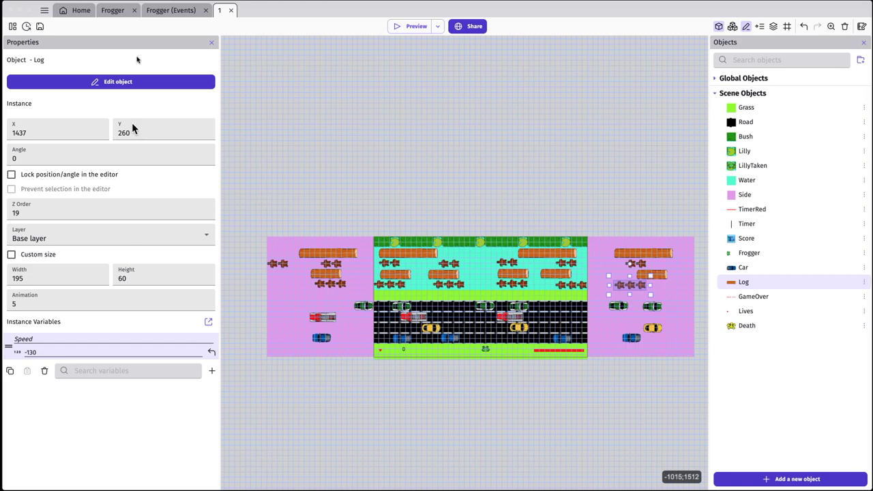
# In the Frogger events sheet, collapse the Start group and add a new event group named Frogger below it
pyautogui.click(170, 13)
pyautogui.click(170, 11)
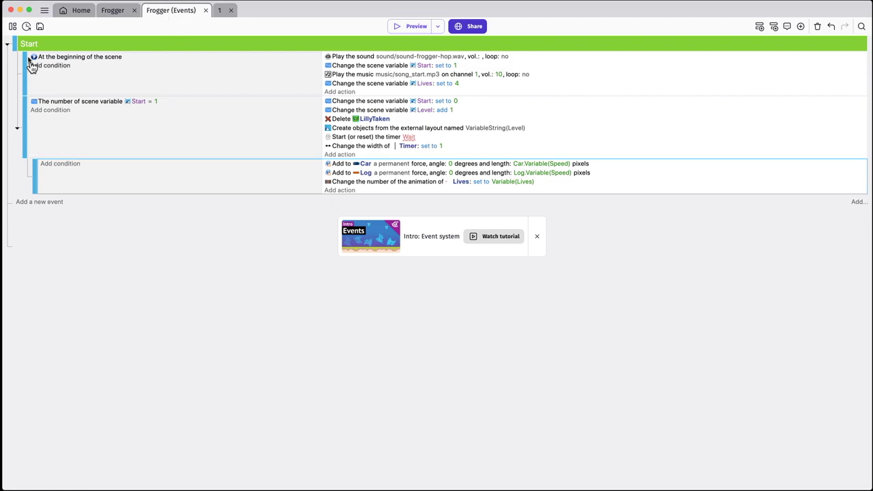
pyautogui.click(9, 46)
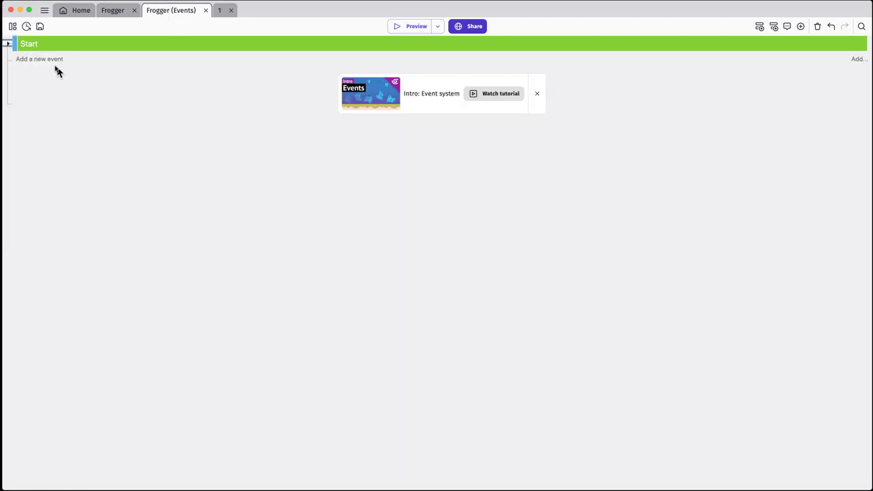
pyautogui.rightClick(53, 62)
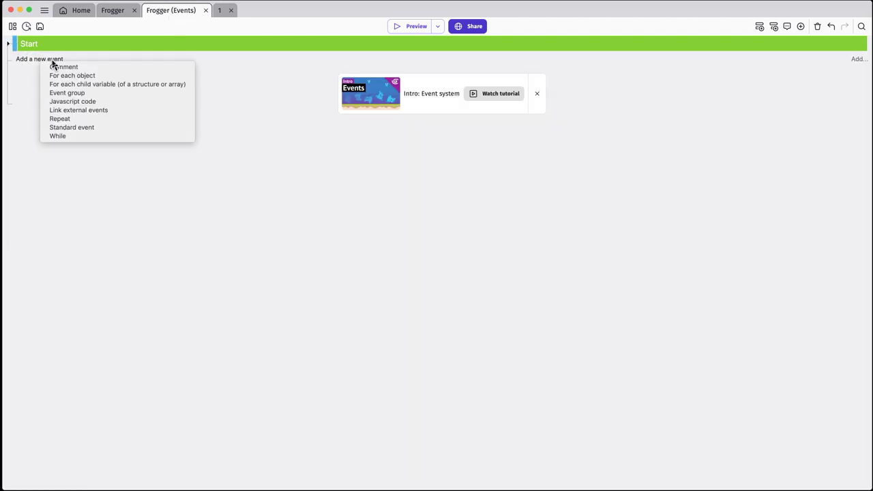
pyautogui.click(82, 92)
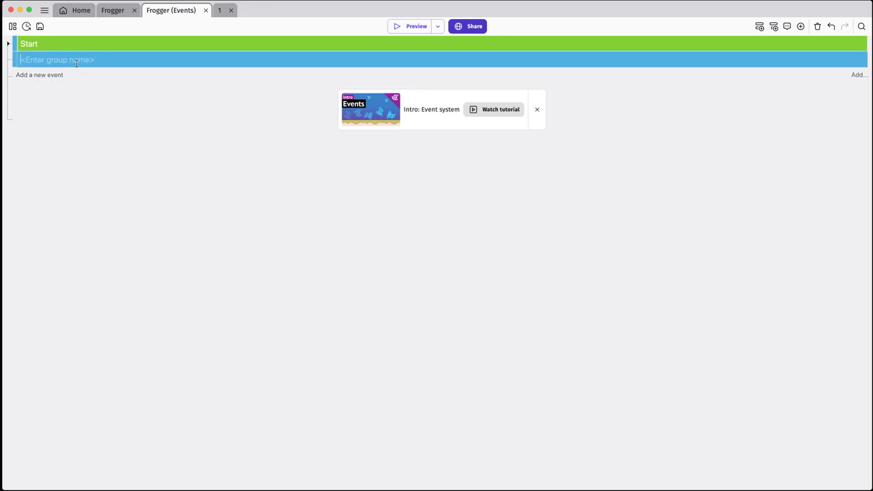
pyautogui.write('Frogger')
# Change the Frogger event group's background color to dark green
pyautogui.rightClick(91, 59)
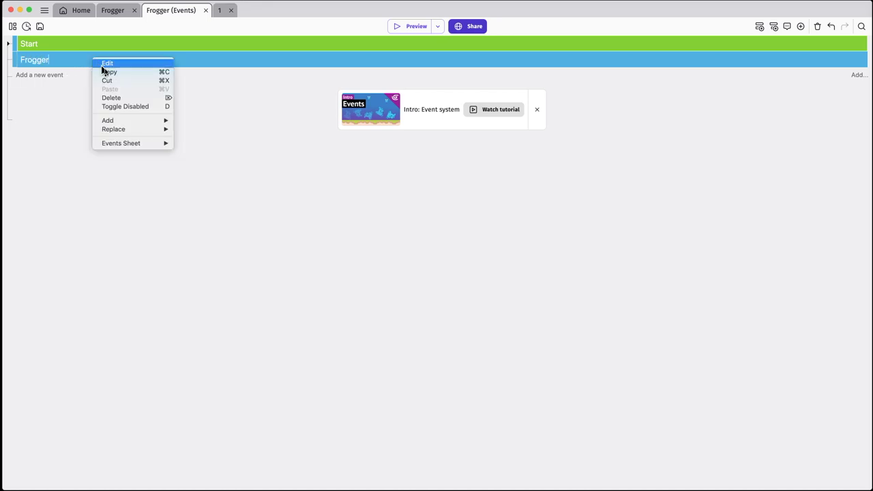
pyautogui.click(113, 67)
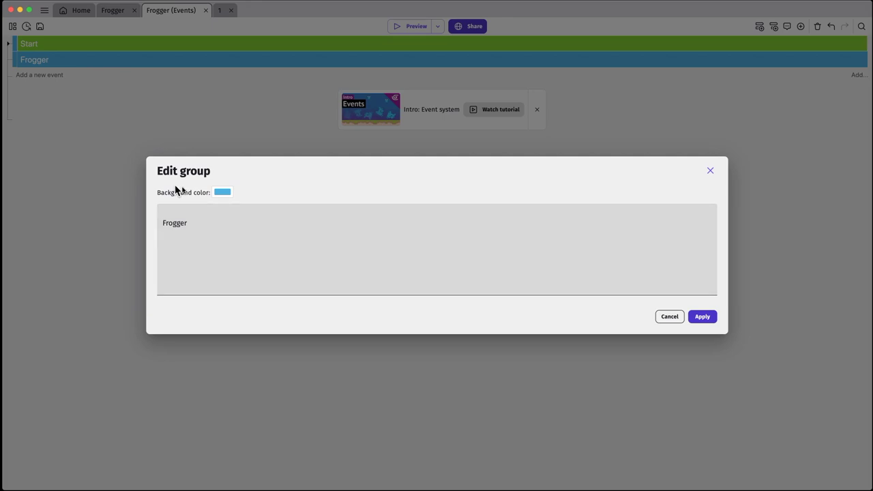
pyautogui.click(222, 193)
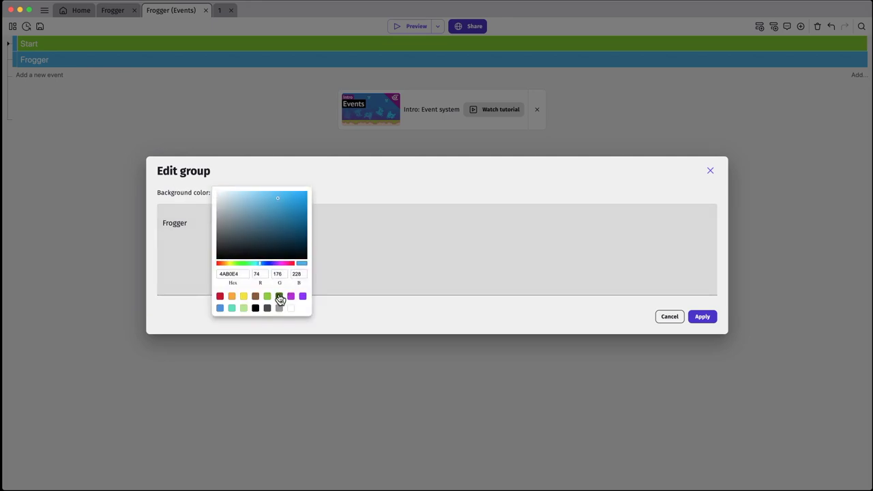
pyautogui.click(279, 296)
pyautogui.click(701, 315)
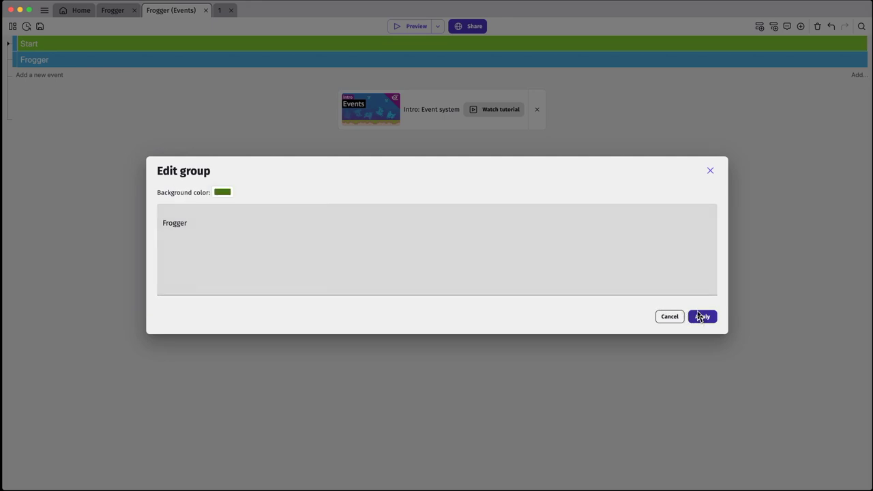
pyautogui.click(703, 317)
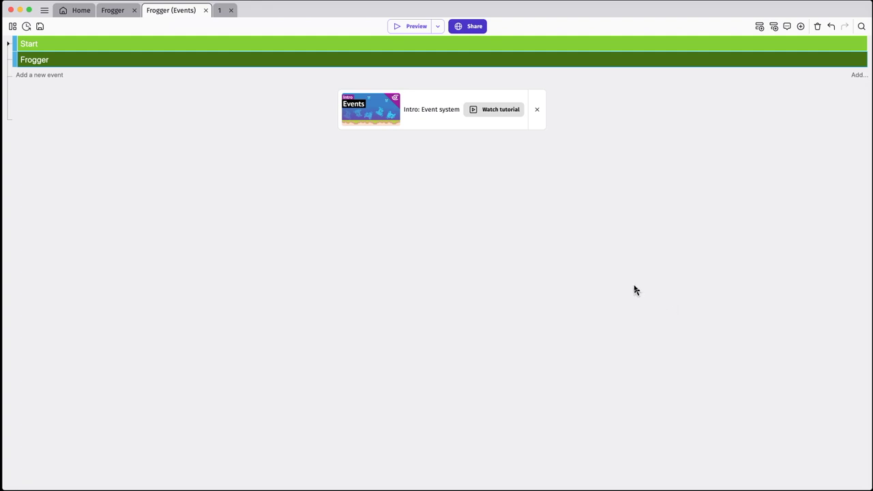
# Add a new event below the Frogger group with the condition that the Frogger object's animation number equals 0
pyautogui.click(59, 80)
pyautogui.click(60, 75)
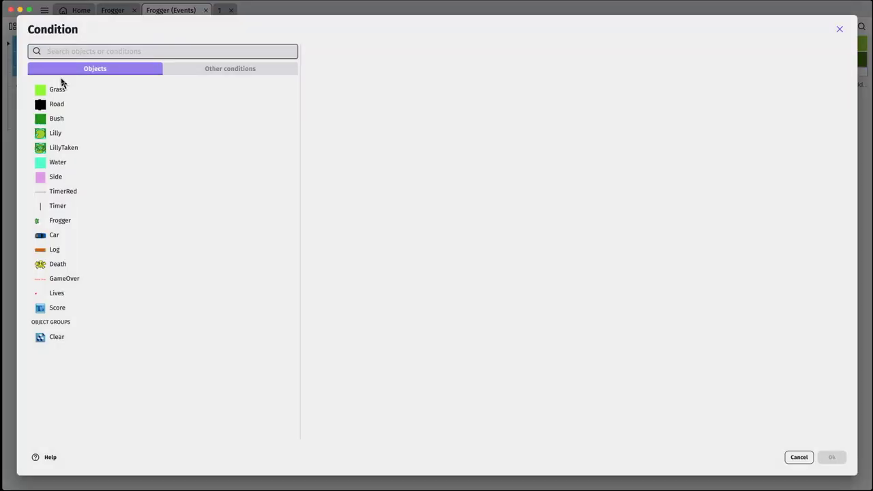
pyautogui.click(69, 223)
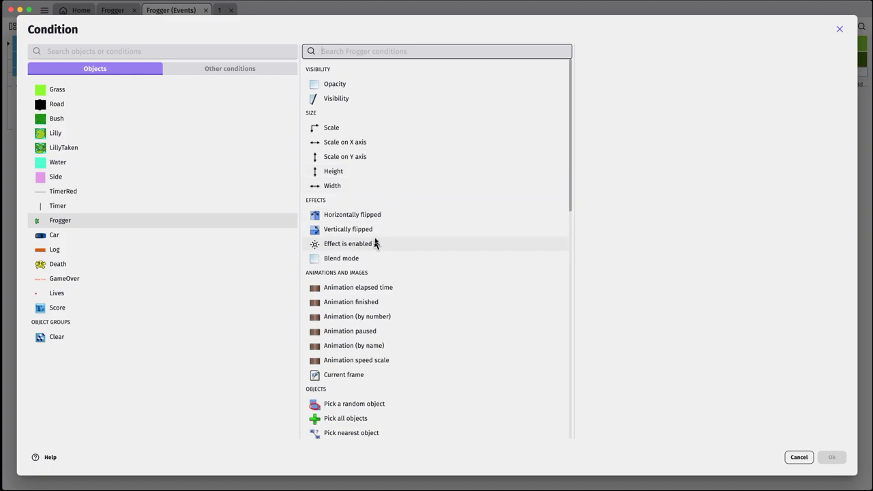
pyautogui.scroll(-1, 380, 238)
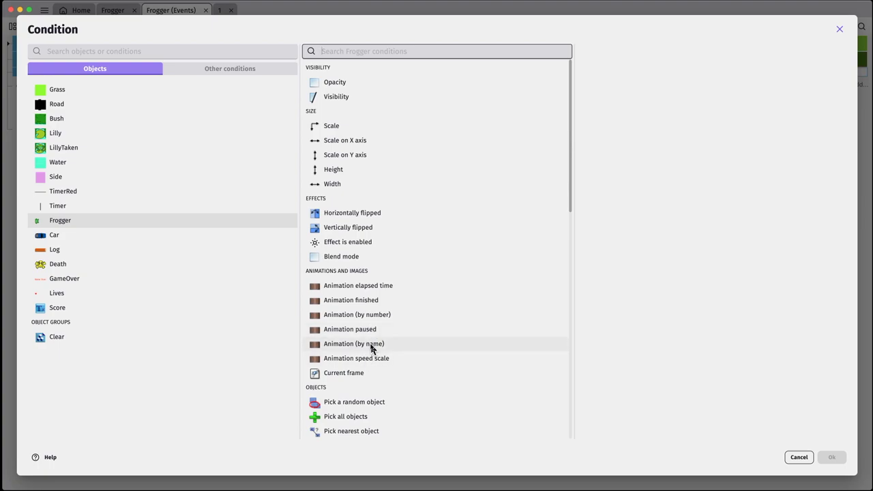
pyautogui.click(369, 315)
pyautogui.click(610, 141)
pyautogui.write('0')
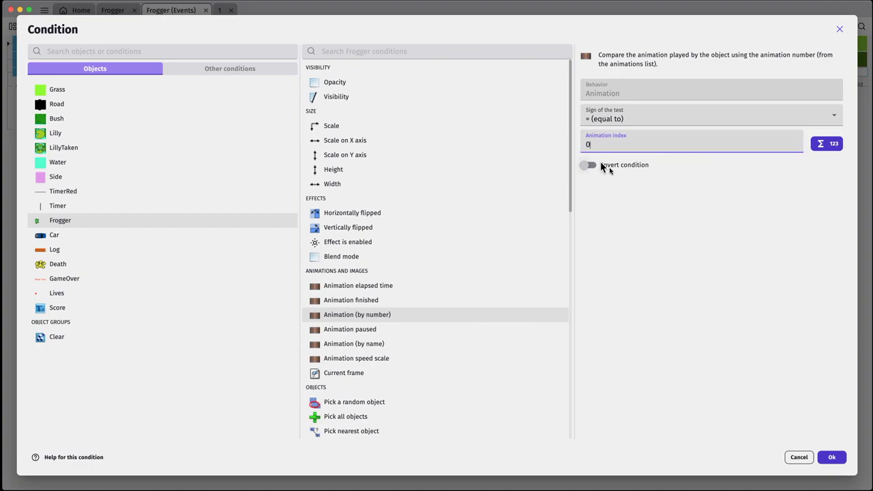
pyautogui.click(833, 457)
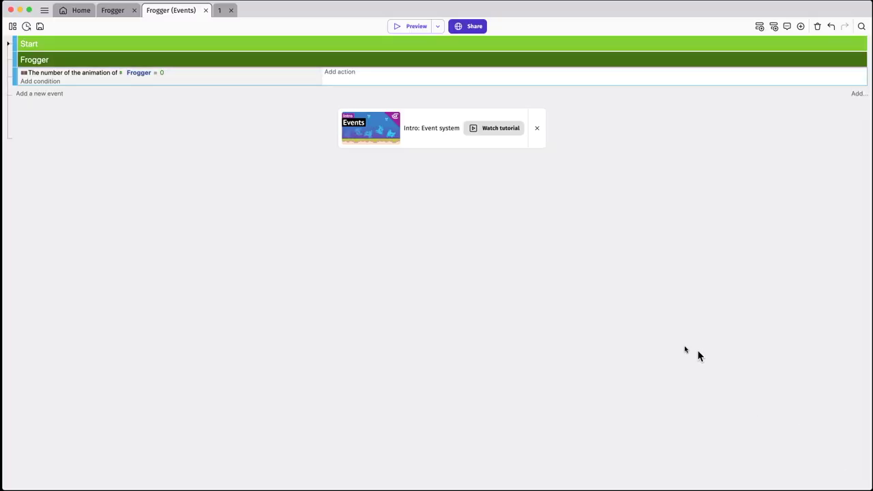
# Add a second condition to the Frogger animation event: the scene timer Wait is greater than or equal to 1 second
pyautogui.click(41, 81)
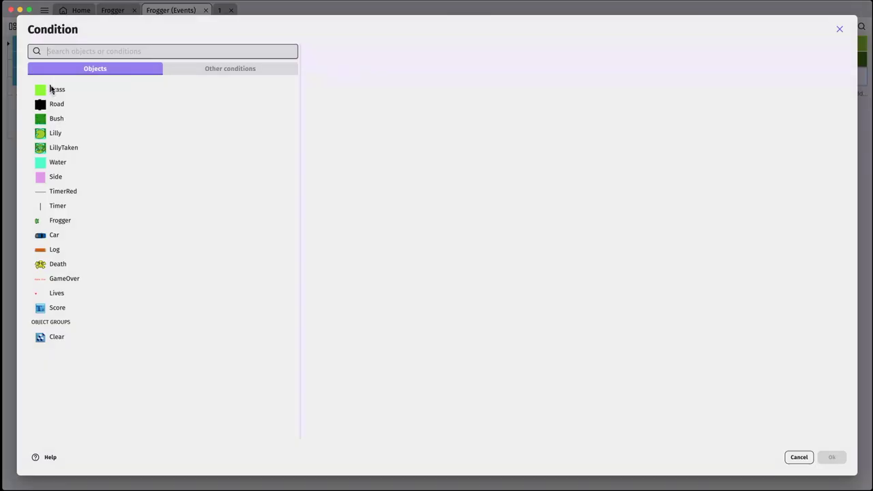
pyautogui.click(225, 72)
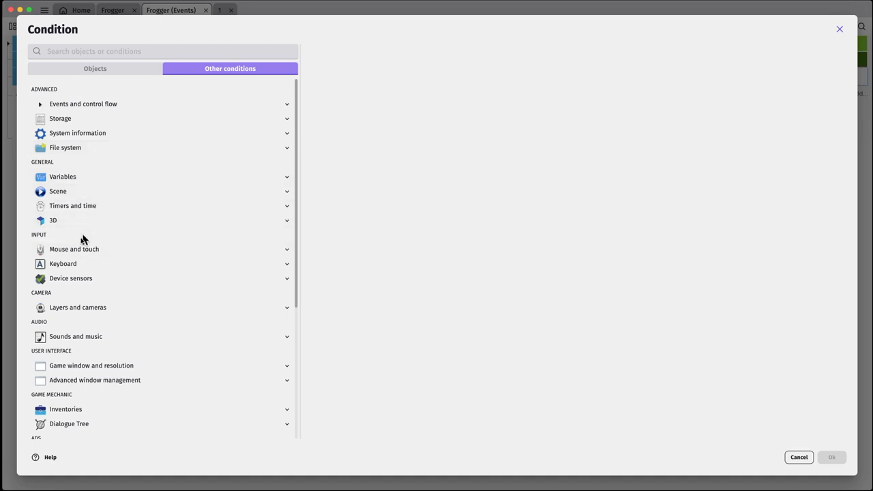
pyautogui.click(83, 210)
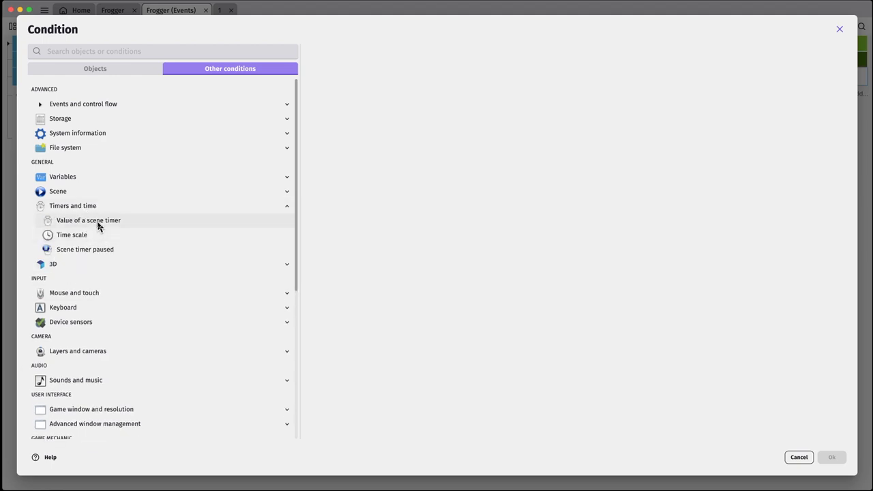
pyautogui.click(97, 226)
pyautogui.click(334, 126)
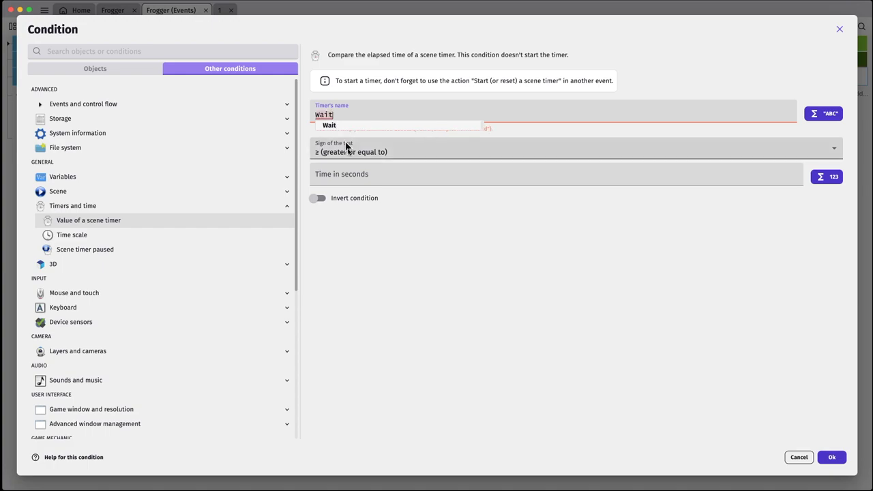
pyautogui.click(346, 145)
pyautogui.click(355, 175)
pyautogui.click(351, 176)
pyautogui.write('1')
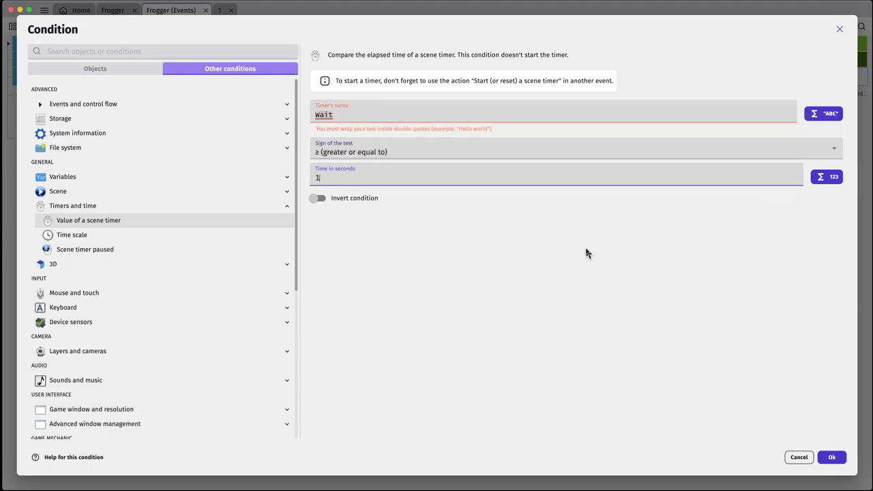
pyautogui.click(831, 458)
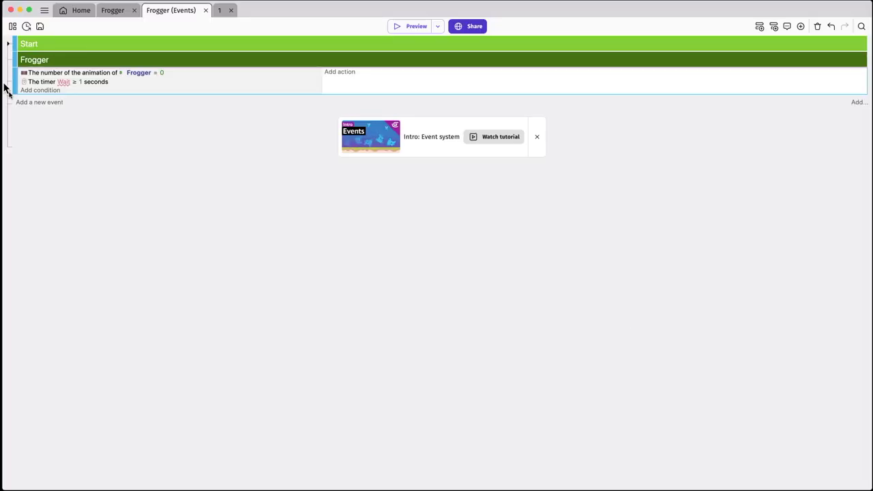
# Nest the animation and timer event inside the Frogger group, and add a blank sub-event beneath it
pyautogui.moveTo(15, 82); pyautogui.dragTo(31, 87)
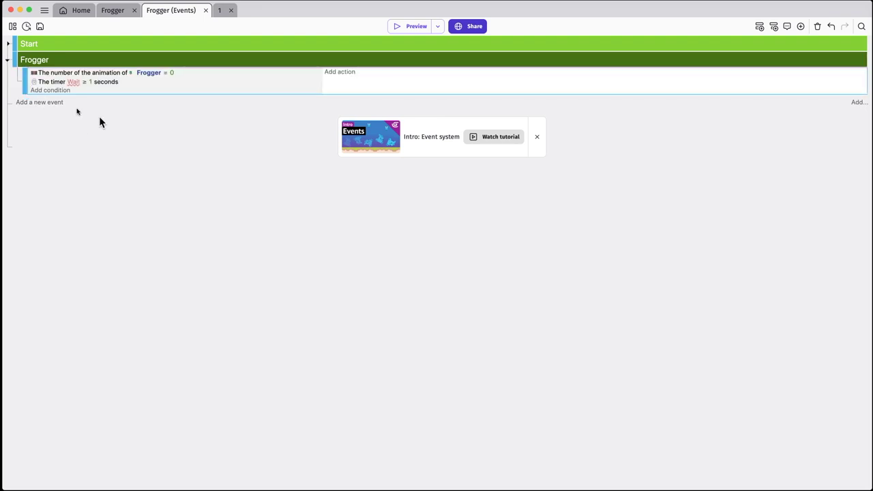
pyautogui.click(58, 105)
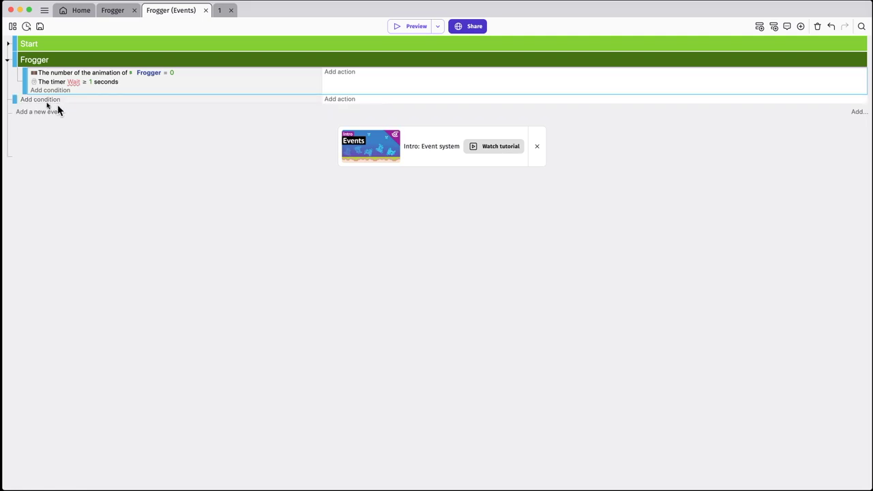
pyautogui.moveTo(16, 99); pyautogui.dragTo(60, 107)
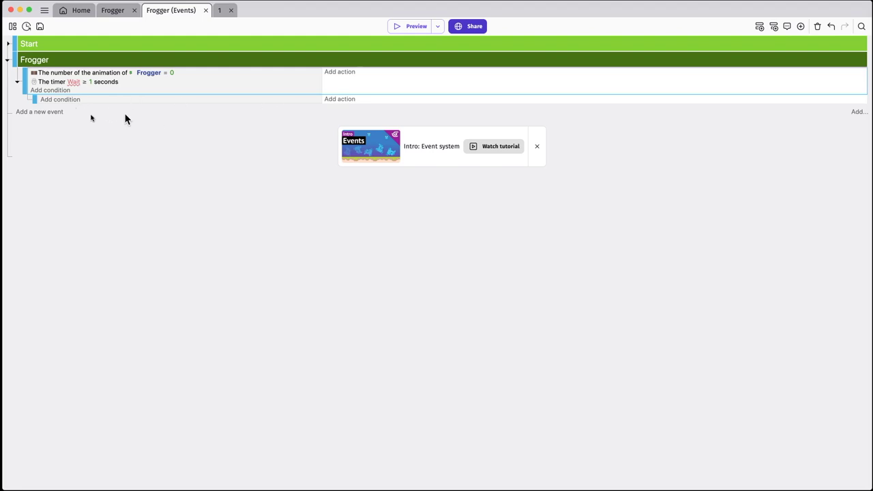
# Give the blank sub-event a keyboard condition that checks whether the Up key is released
pyautogui.click(60, 100)
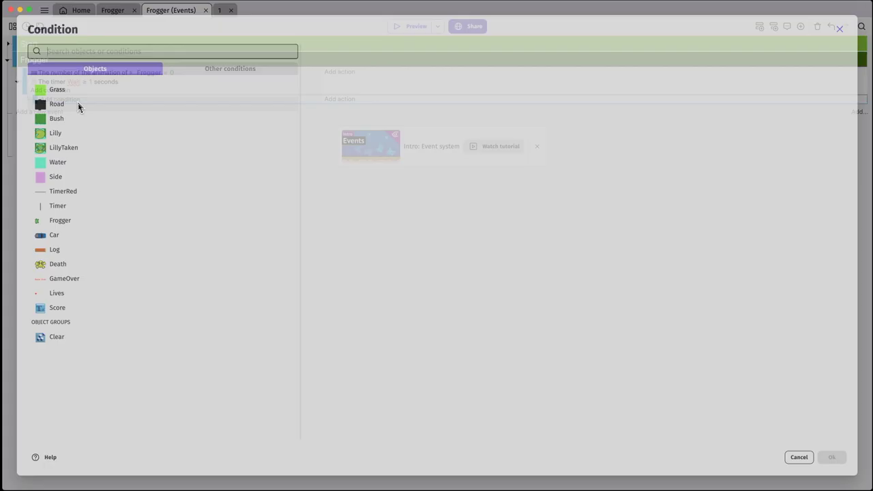
pyautogui.click(215, 69)
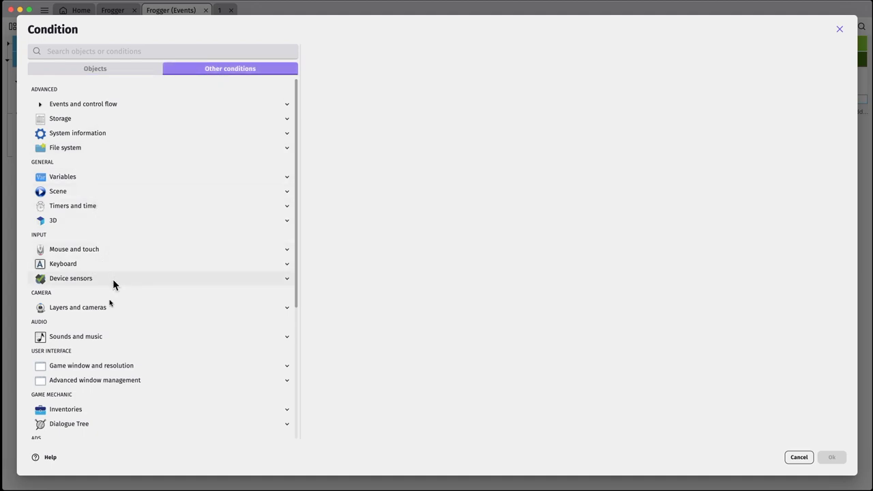
pyautogui.click(66, 264)
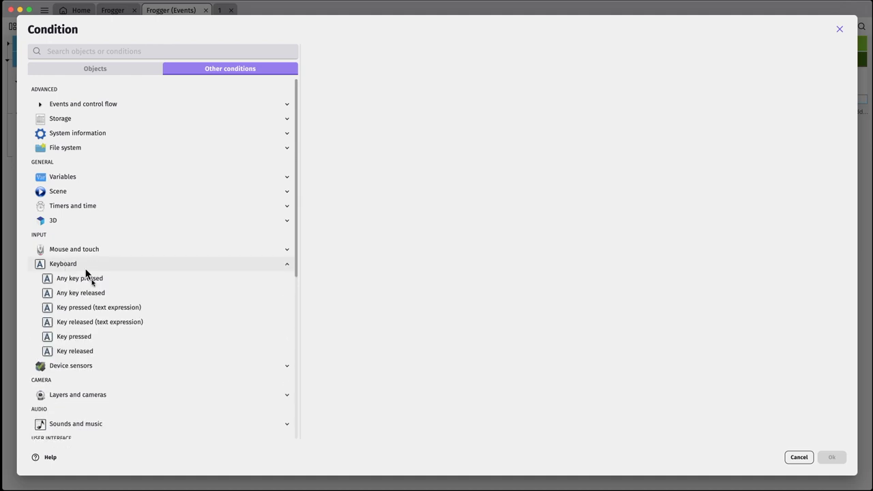
pyautogui.click(78, 352)
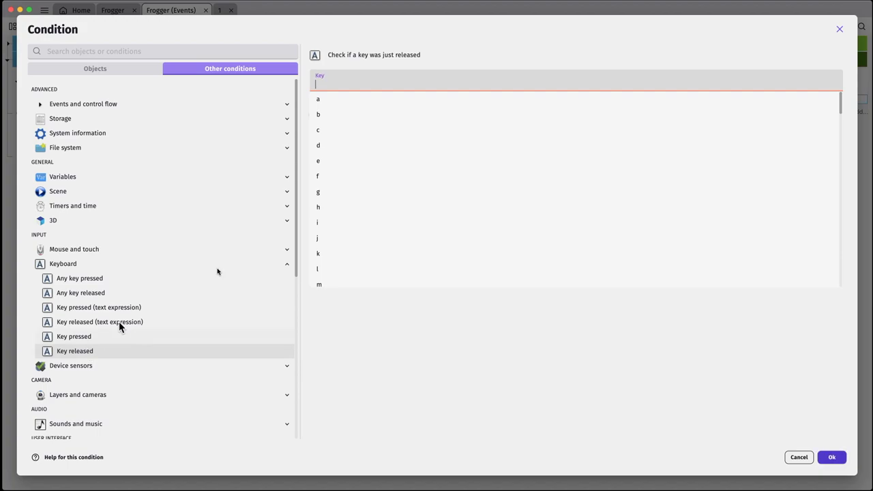
pyautogui.write('up')
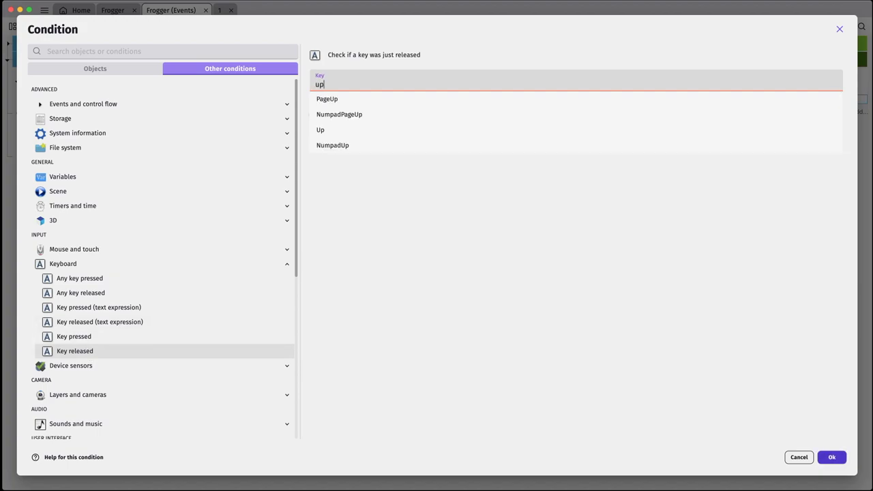
pyautogui.click(367, 132)
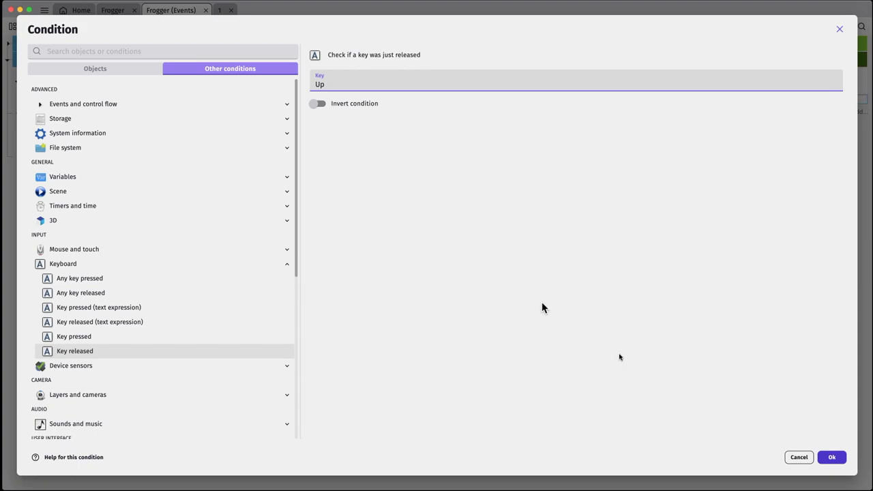
pyautogui.click(829, 456)
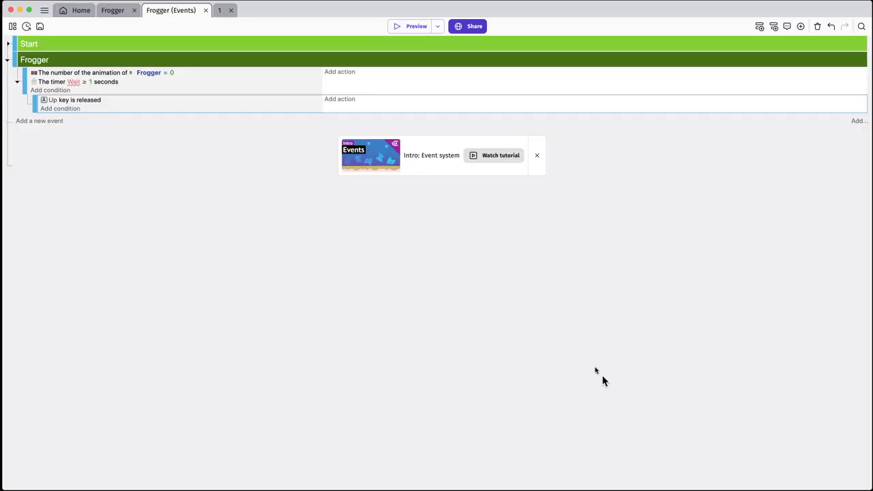
# Add an action to the Up key sub-event that sets the Frogger object's angle to 270 degrees
pyautogui.click(341, 102)
pyautogui.click(139, 227)
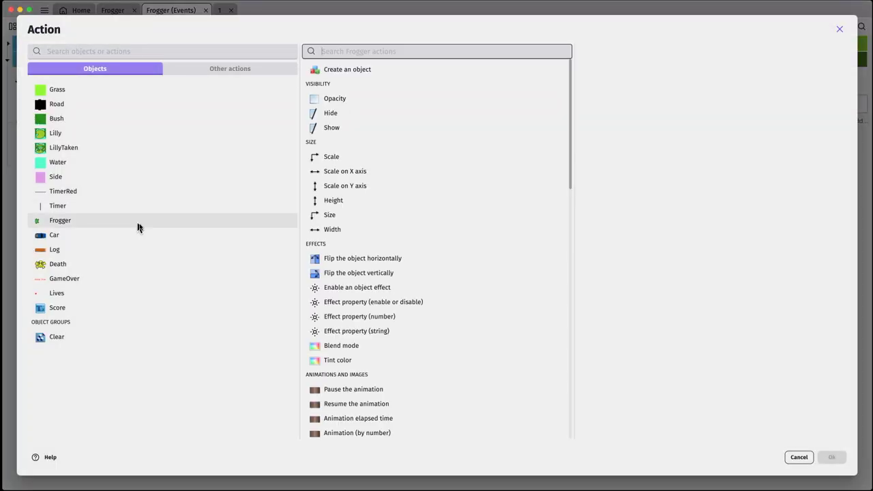
pyautogui.scroll(-5, 421, 277)
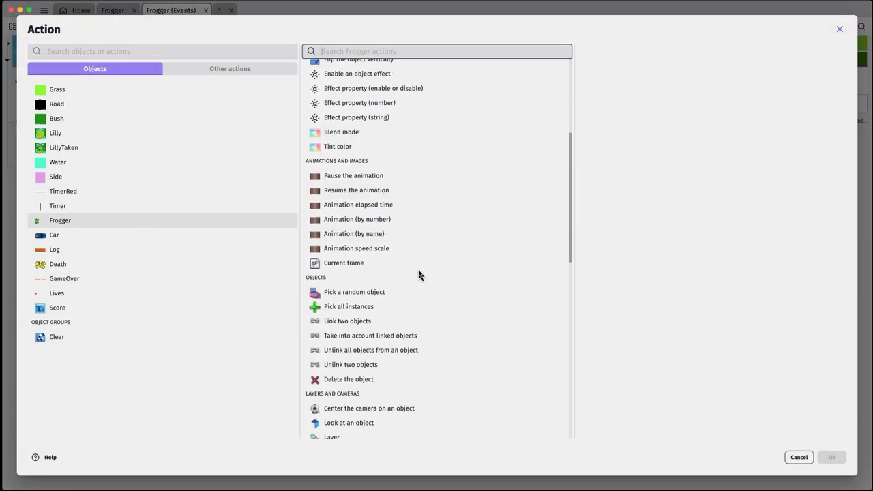
pyautogui.scroll(-2, 420, 273)
pyautogui.scroll(-5, 419, 273)
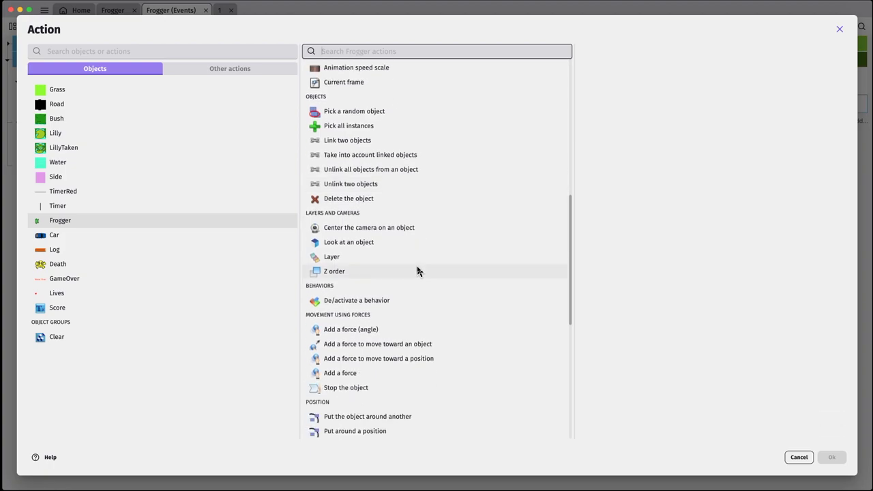
pyautogui.scroll(-6, 417, 271)
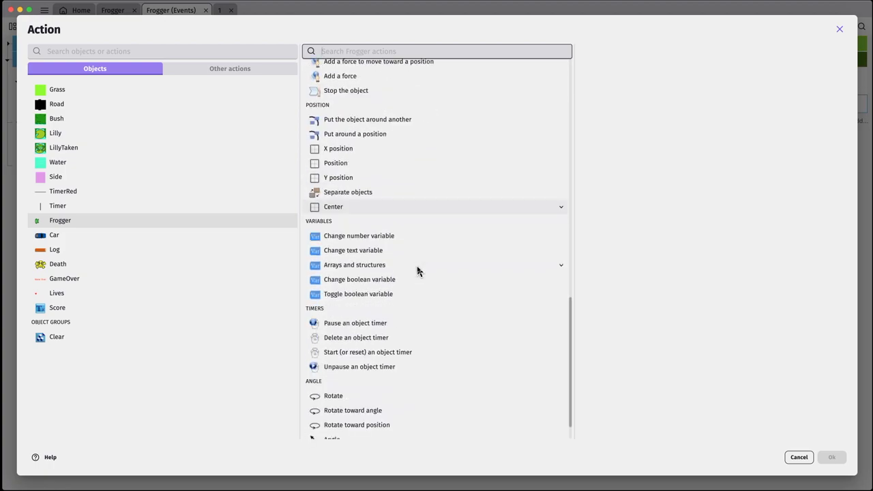
pyautogui.click(332, 406)
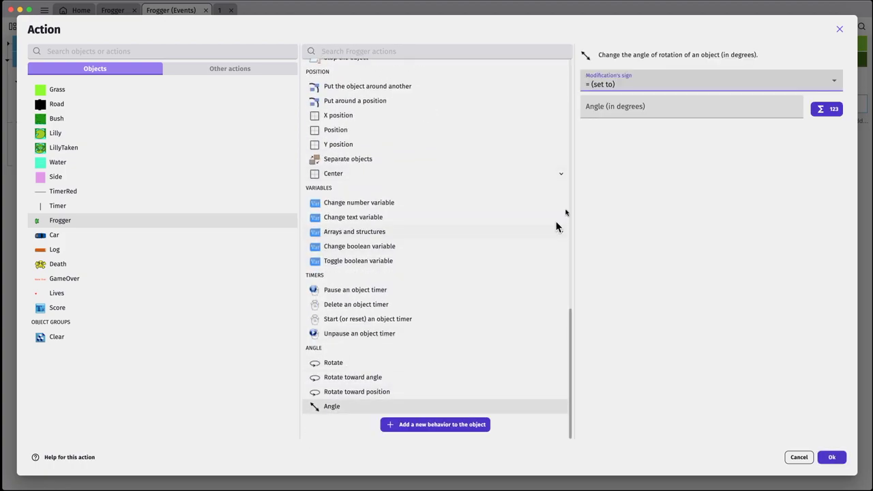
pyautogui.click(620, 106)
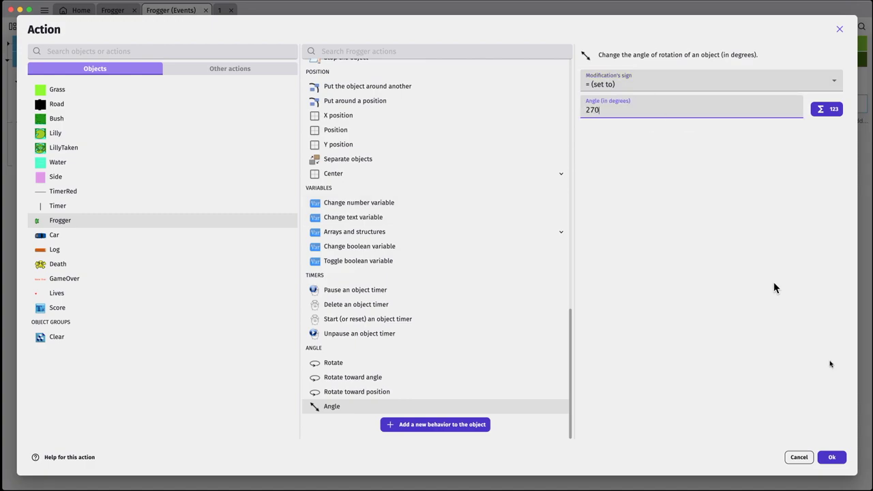
pyautogui.click(839, 456)
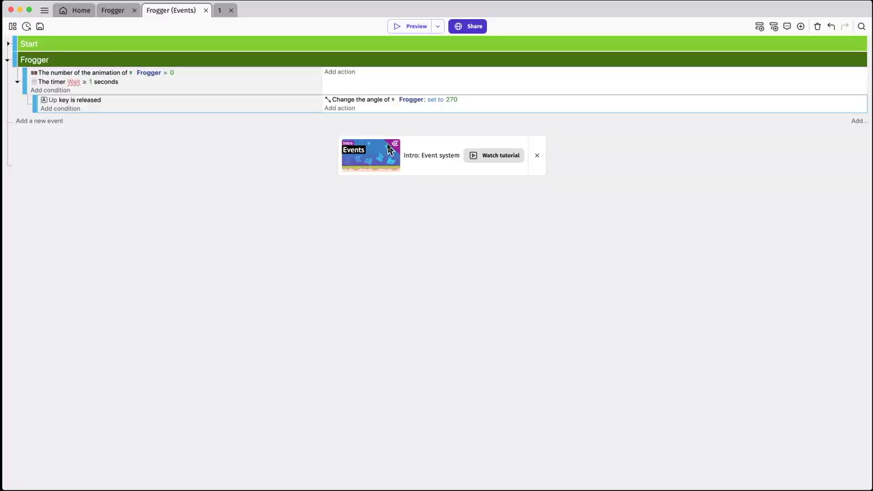
# Add a non-repeating Play a sound action to the Up key sub-event, using sound-frogger-hop.wav from the project's sound folder
pyautogui.click(340, 109)
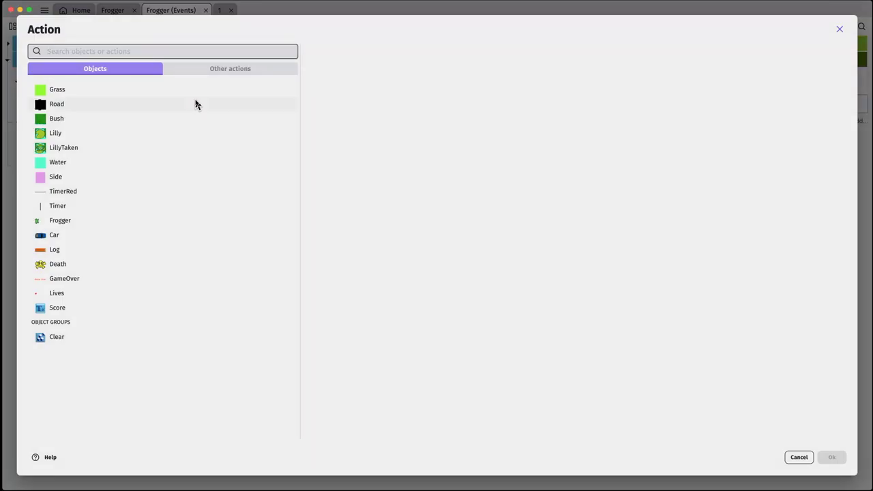
pyautogui.click(220, 74)
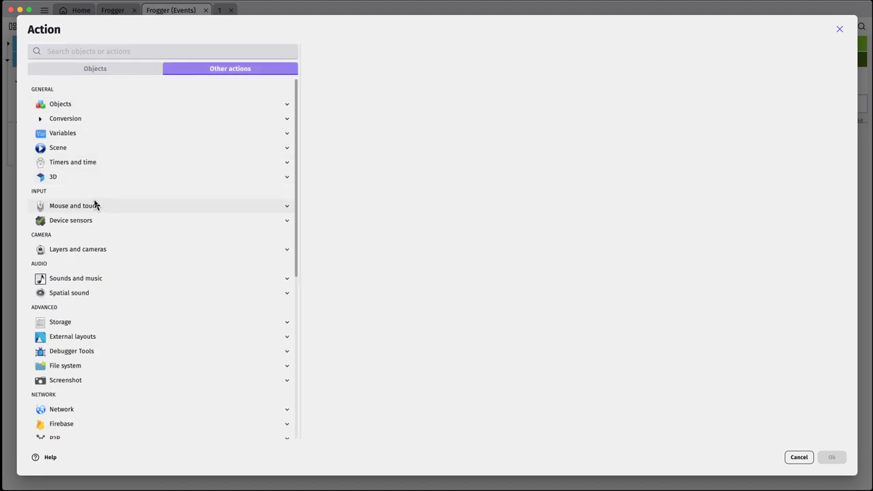
pyautogui.click(88, 282)
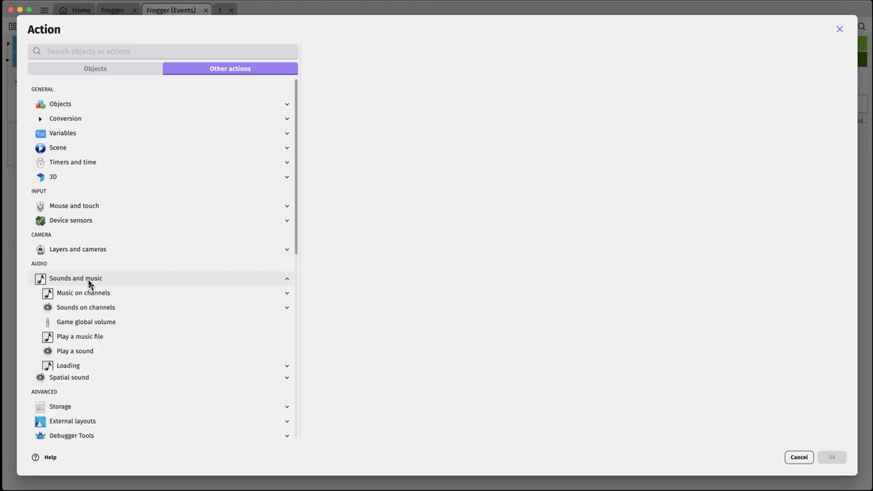
pyautogui.click(83, 352)
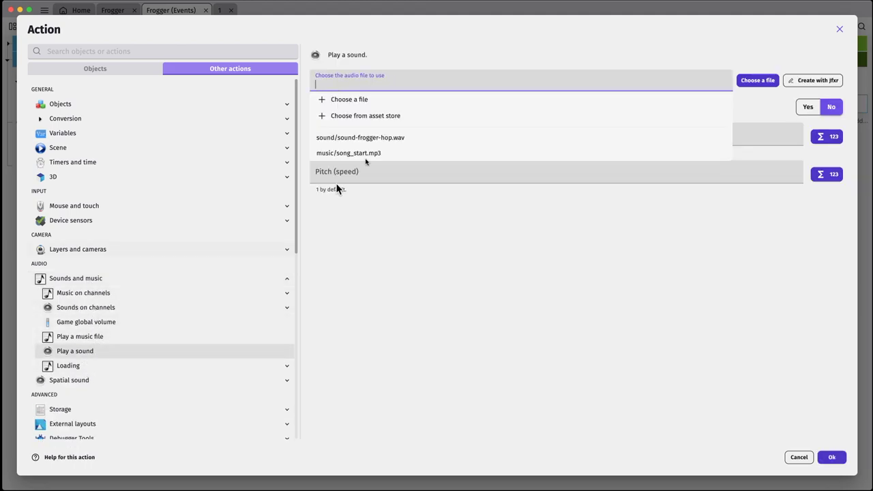
pyautogui.click(374, 104)
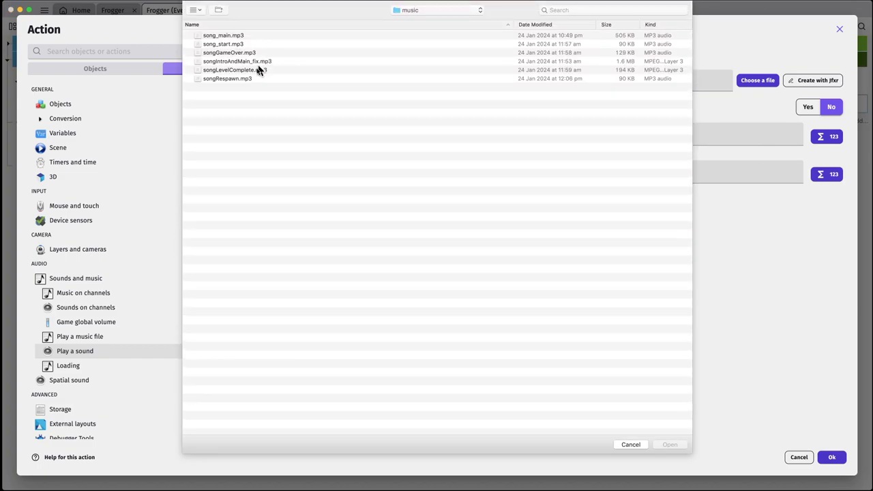
pyautogui.click(411, 14)
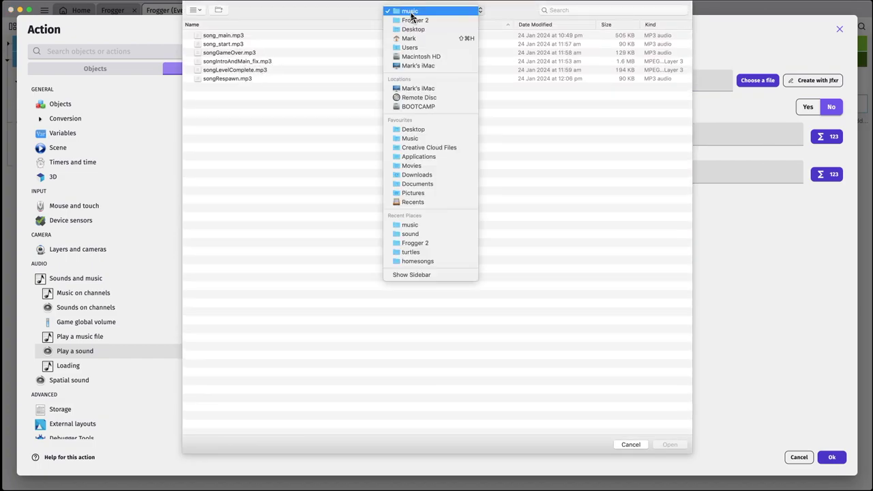
pyautogui.click(414, 20)
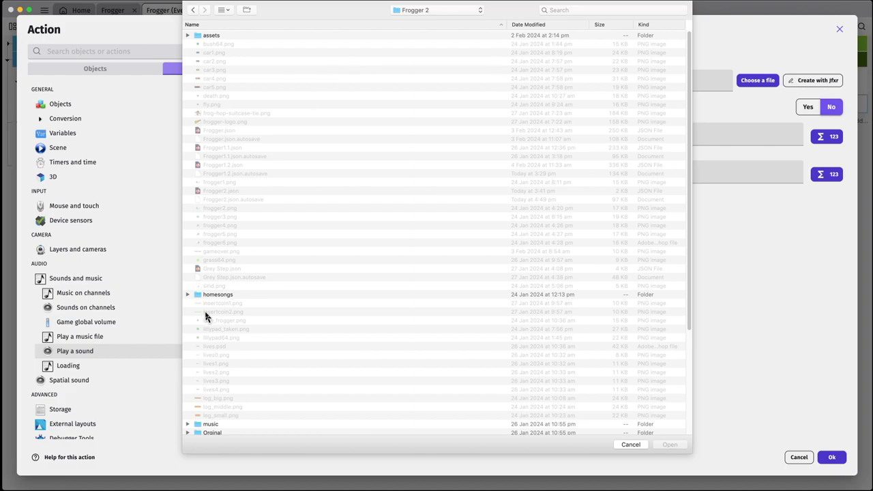
pyautogui.scroll(-3, 216, 324)
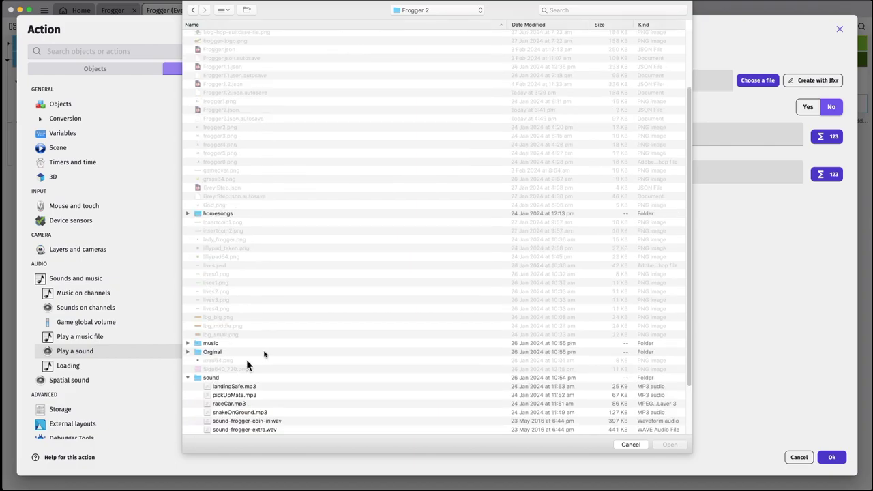
pyautogui.scroll(-2, 265, 356)
pyautogui.scroll(-1, 270, 365)
pyautogui.click(266, 377)
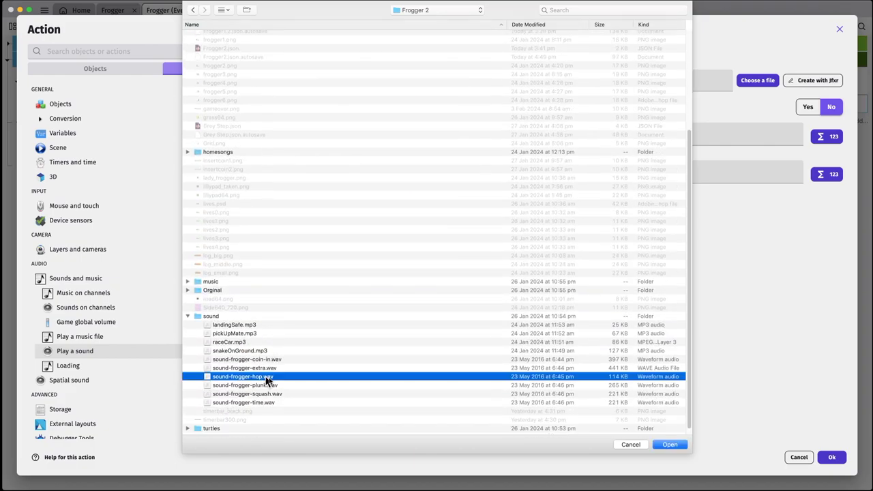
pyautogui.click(670, 444)
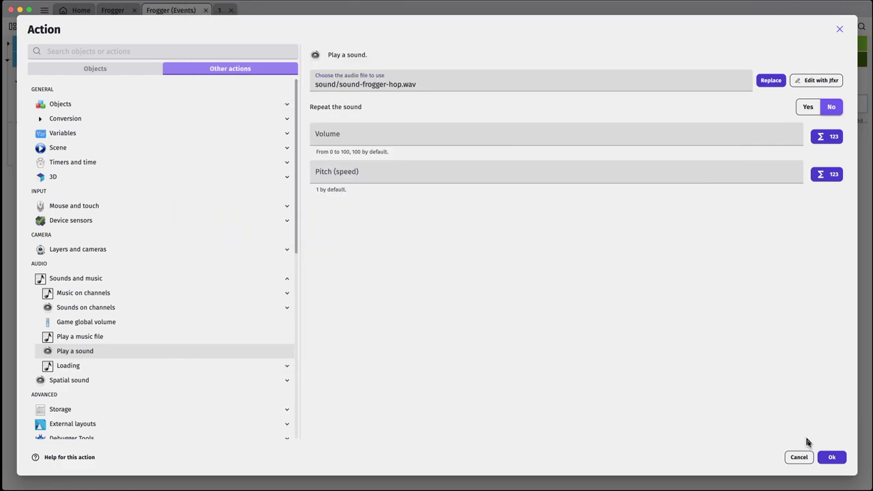
pyautogui.click(832, 457)
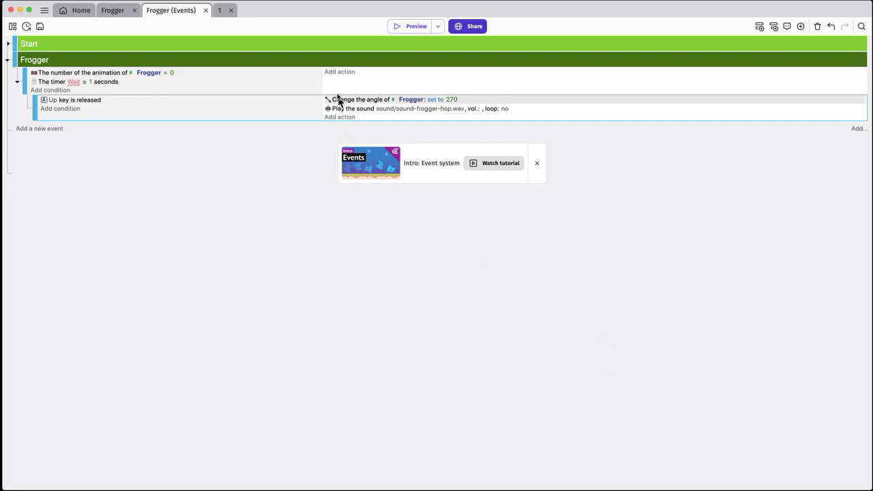
# Add an action to the Up key sub-event that sets the Frogger object's animation number to 1
pyautogui.click(343, 119)
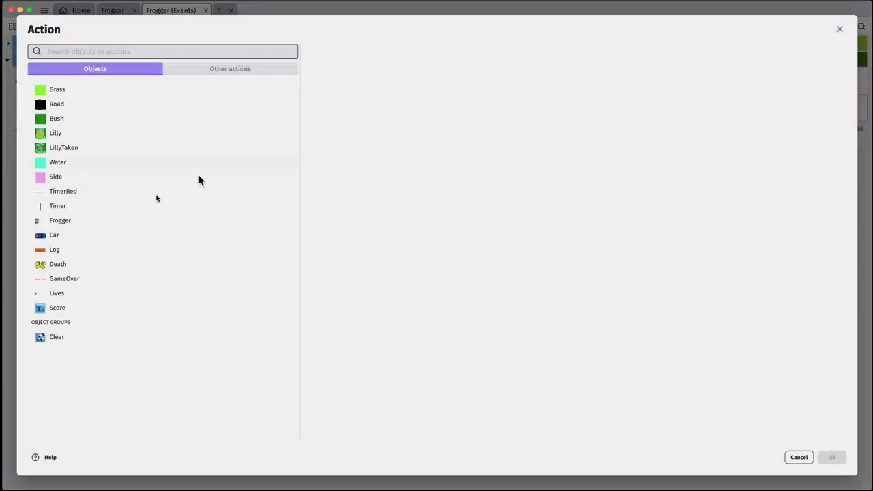
pyautogui.click(86, 225)
pyautogui.scroll(-2, 376, 321)
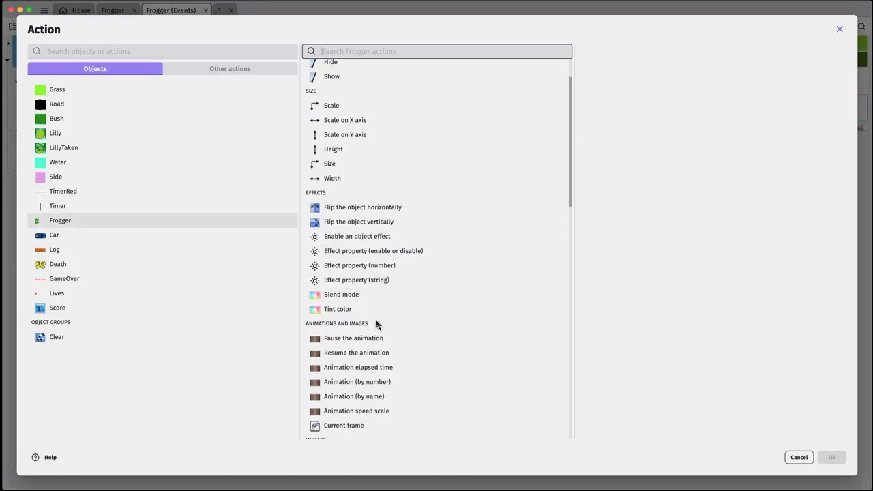
pyautogui.click(380, 384)
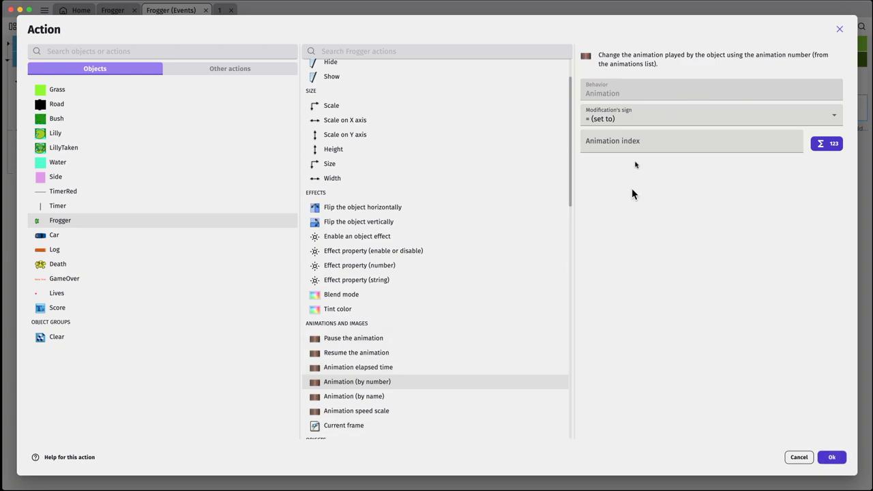
pyautogui.click(632, 139)
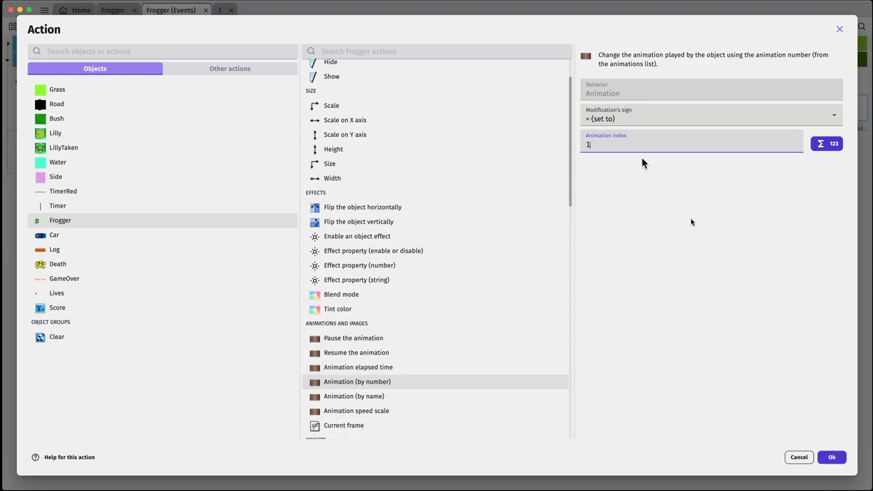
pyautogui.click(832, 457)
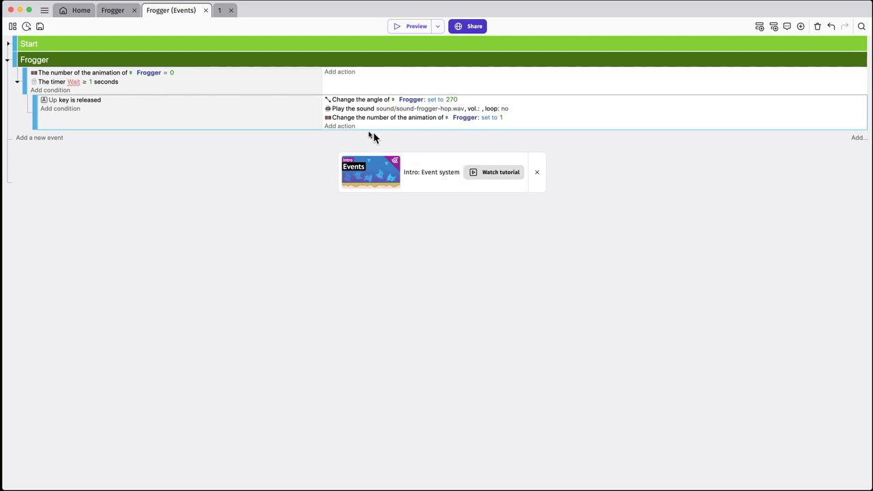
# Add a change number variable action to the Up key sub-event that sets the scene variable jumptox to 0
pyautogui.click(349, 127)
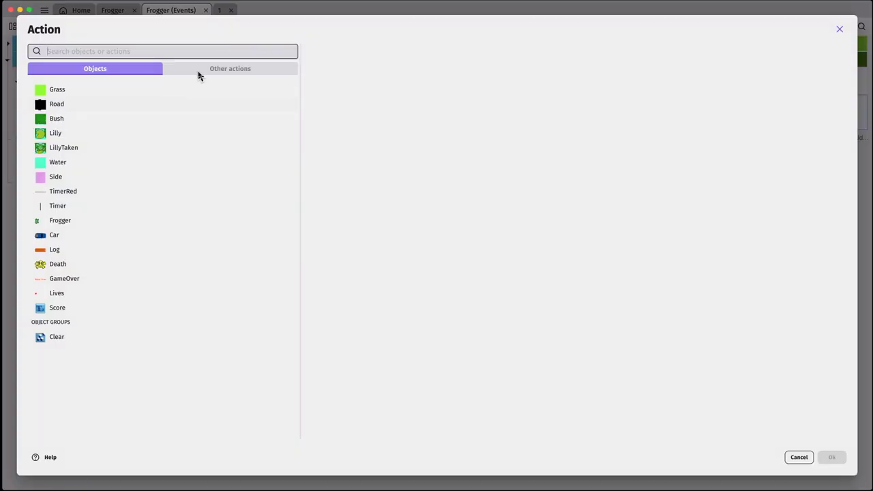
pyautogui.click(205, 68)
pyautogui.click(132, 133)
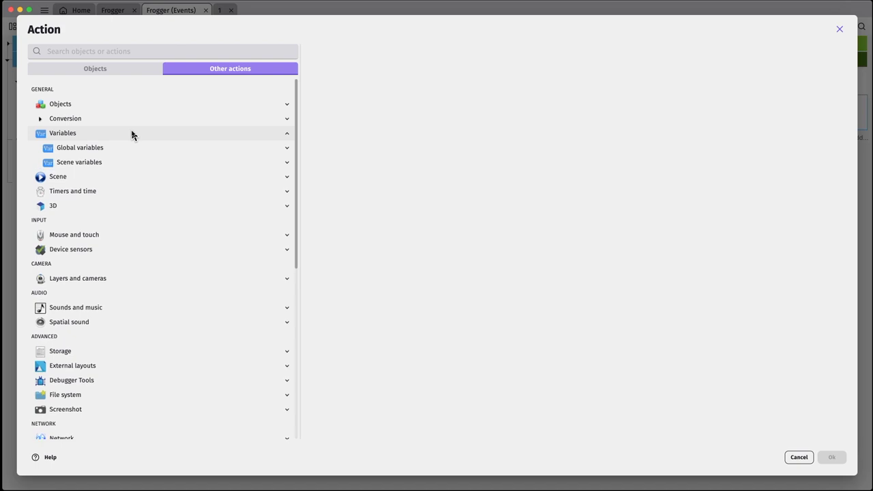
pyautogui.click(114, 164)
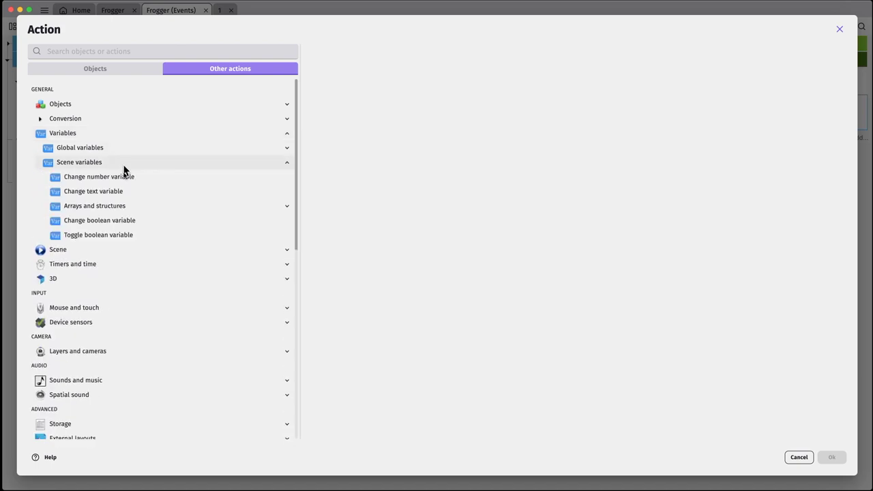
pyautogui.click(127, 177)
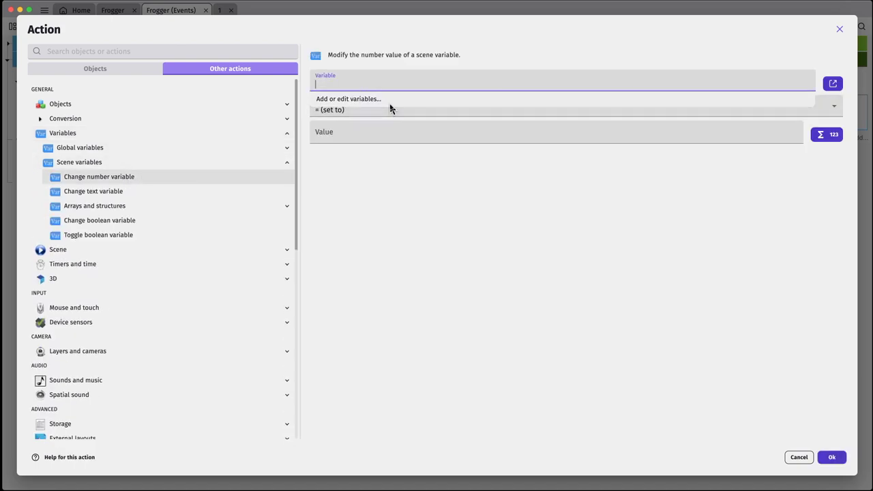
pyautogui.write('jumptox')
pyautogui.click(369, 135)
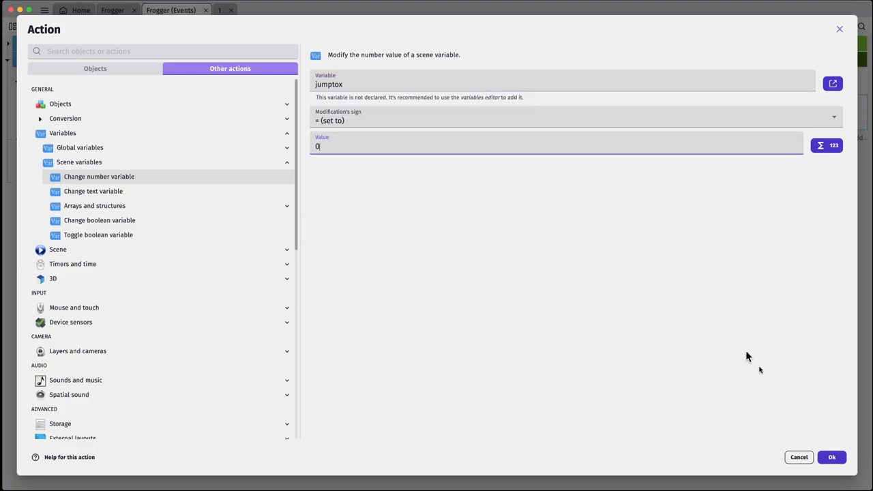
pyautogui.click(832, 458)
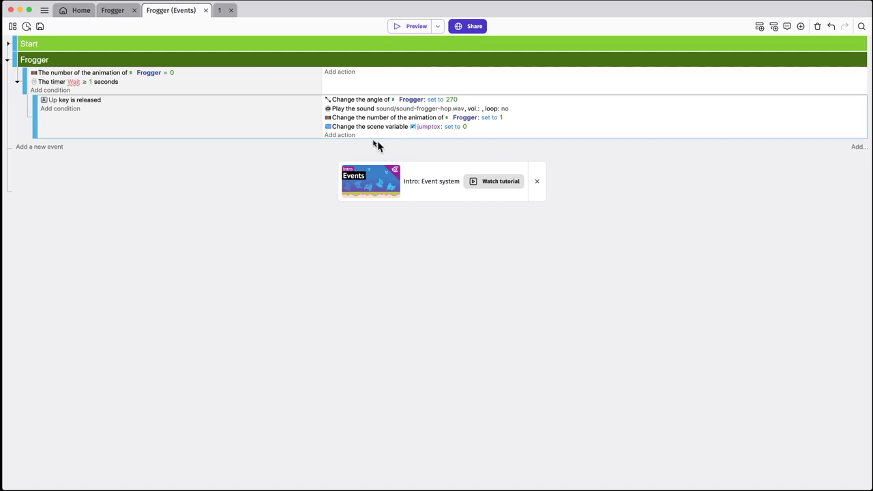
# Duplicate the jumptox action in the Up key sub-event and change the copy to set the variable jumptoy to -64
pyautogui.rightClick(363, 128)
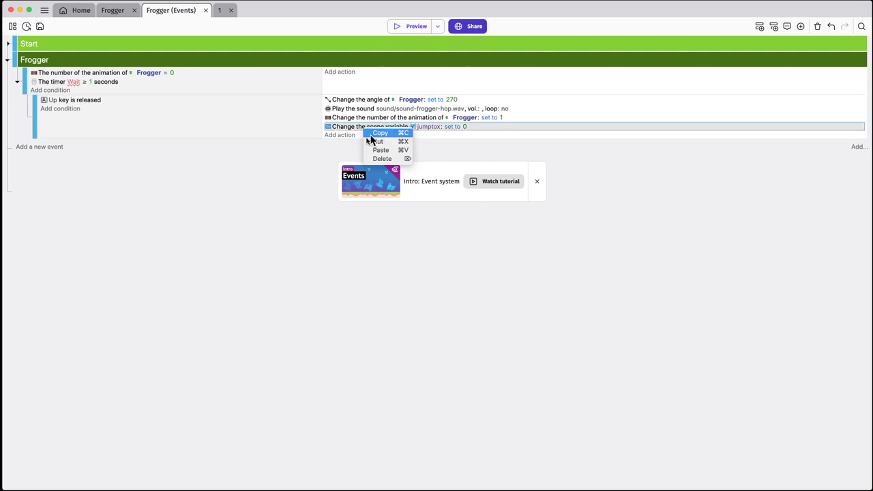
pyautogui.click(369, 134)
pyautogui.press('super+v')
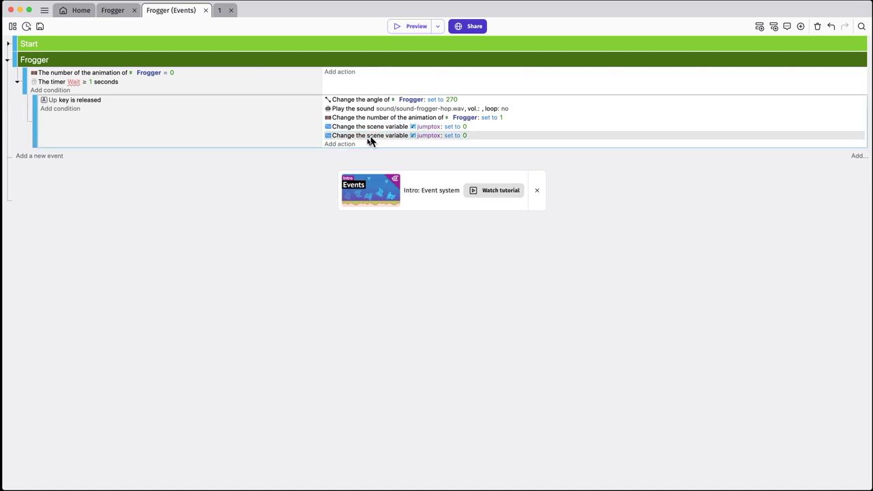
pyautogui.click(426, 136)
pyautogui.click(445, 155)
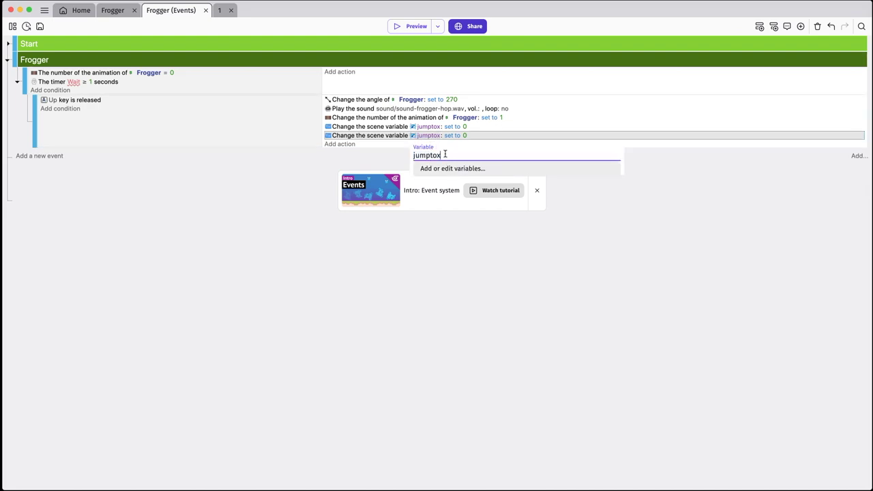
pyautogui.press('BackSpace')
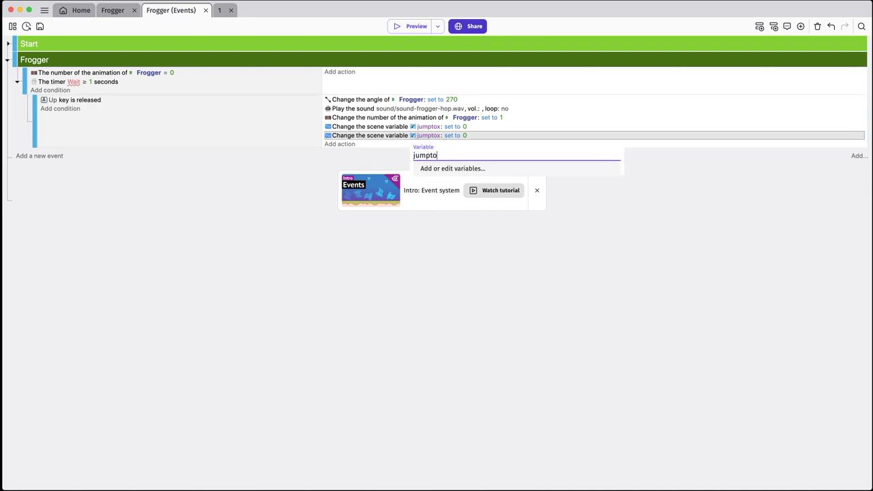
pyautogui.write('y')
pyautogui.click(469, 139)
pyautogui.click(466, 139)
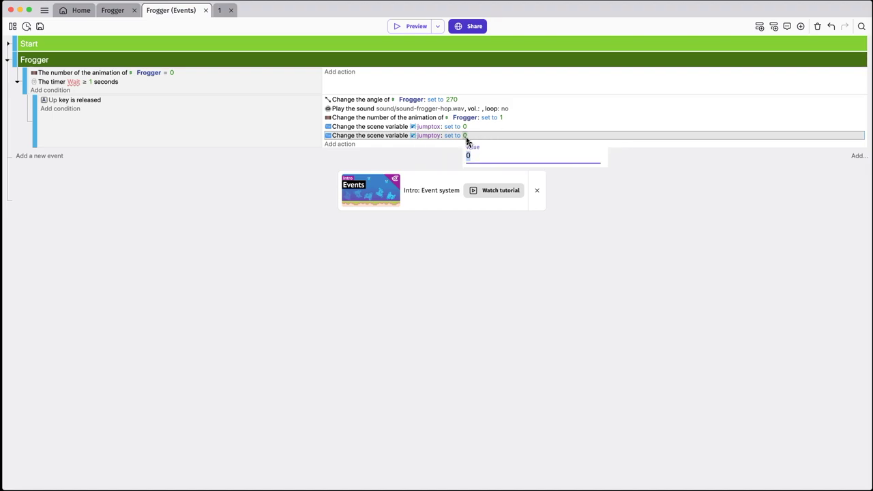
pyautogui.write('6')
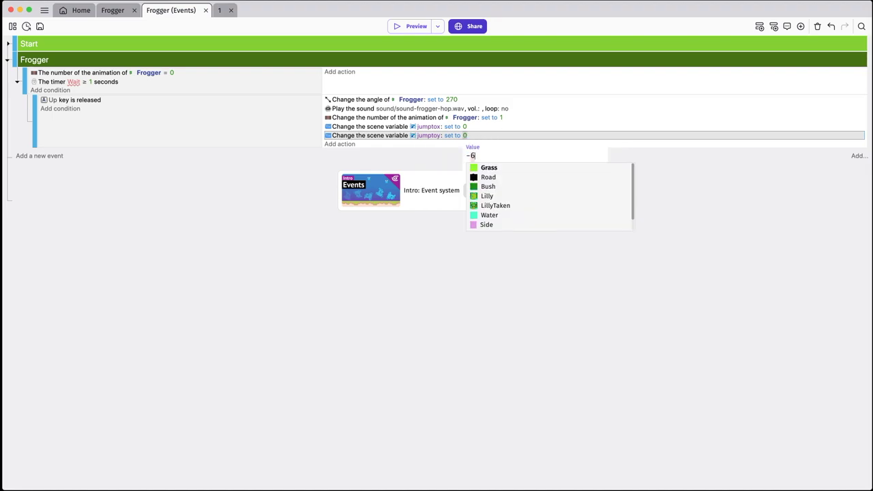
pyautogui.write('4')
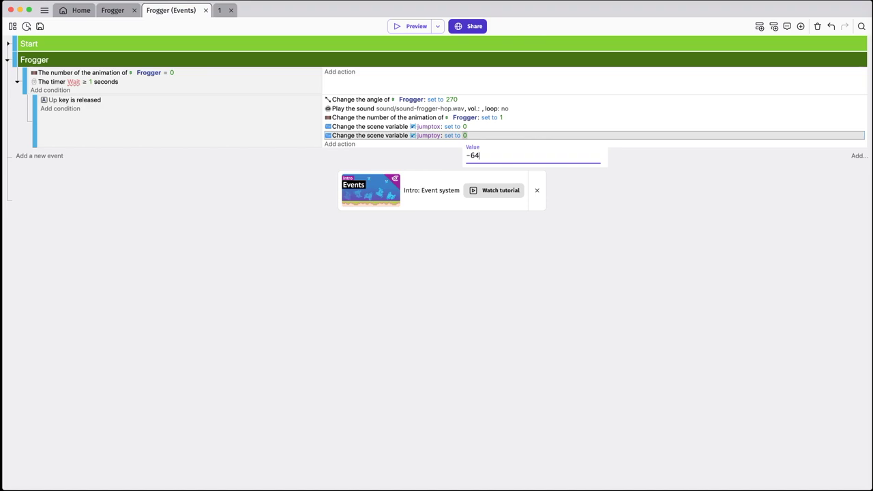
pyautogui.click(412, 251)
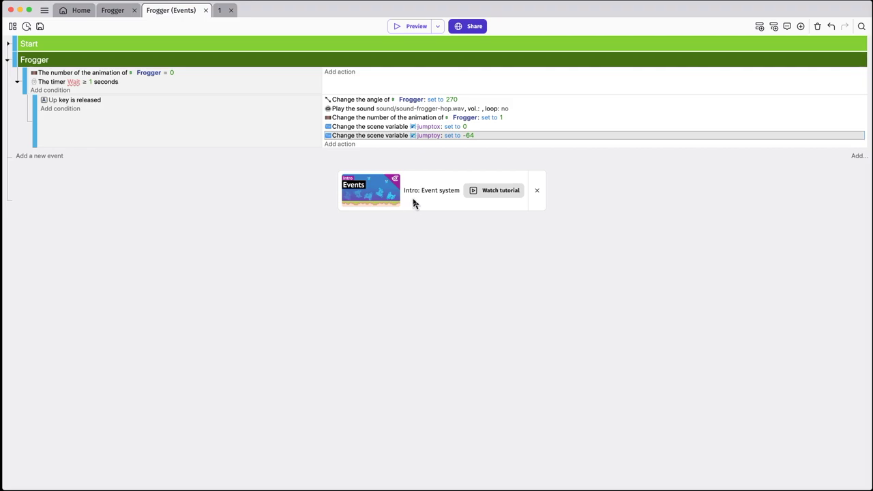
# Add an action to the Up key sub-event that adds 10 to the scene variable Score
pyautogui.click(350, 145)
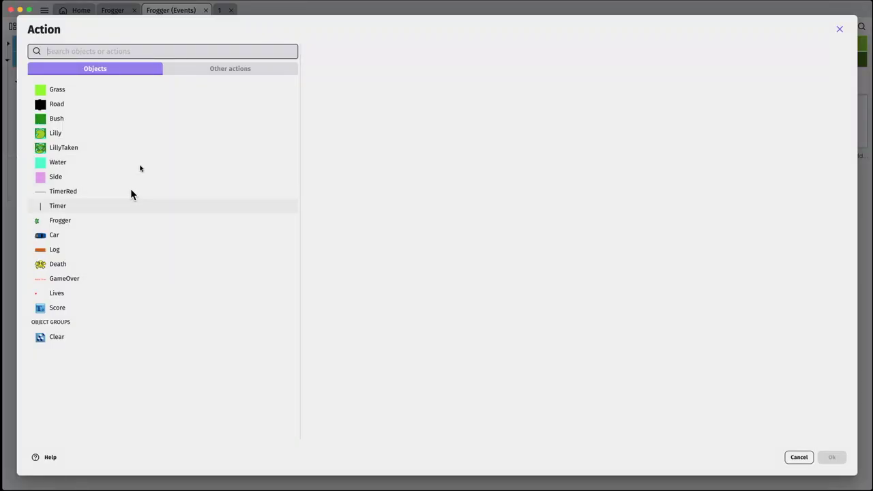
pyautogui.click(217, 71)
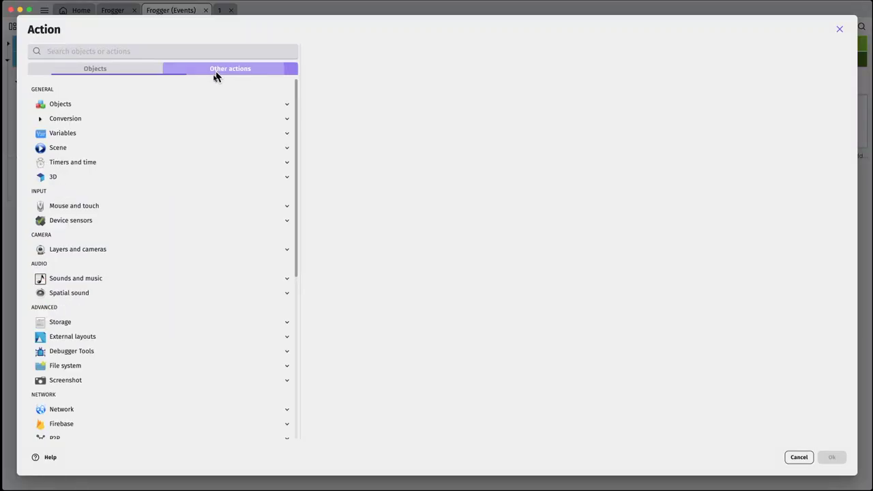
pyautogui.click(127, 135)
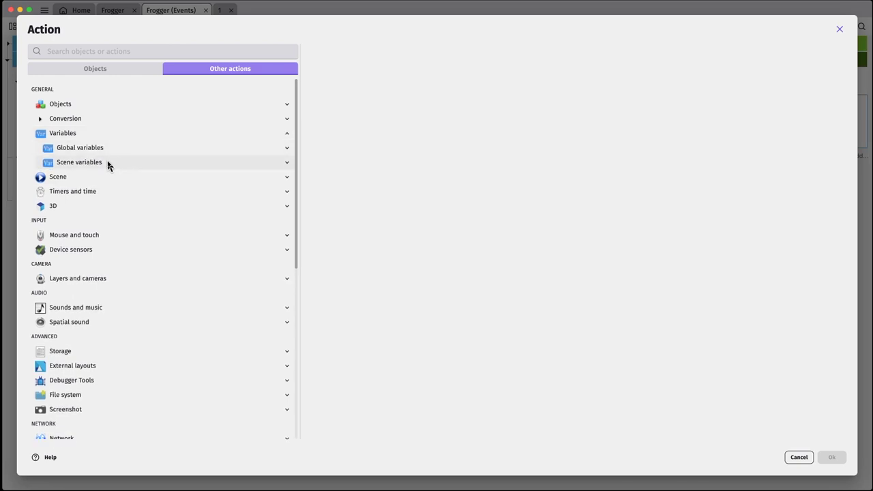
pyautogui.click(107, 164)
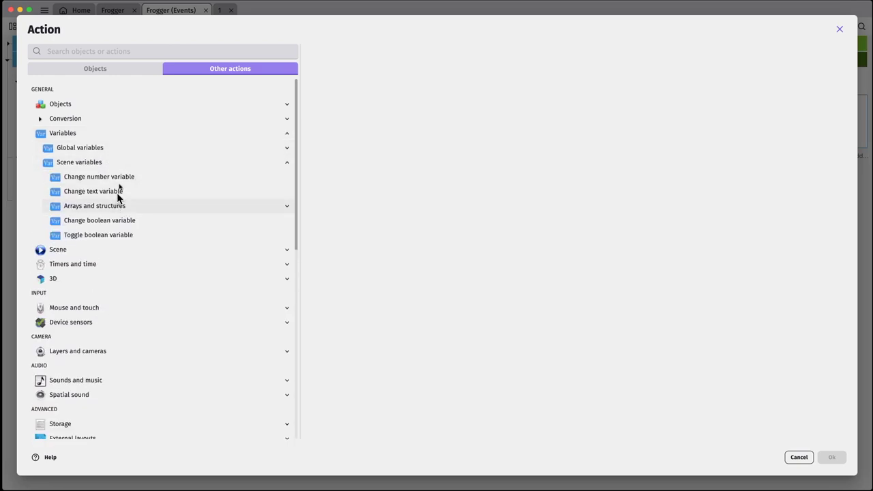
pyautogui.click(121, 178)
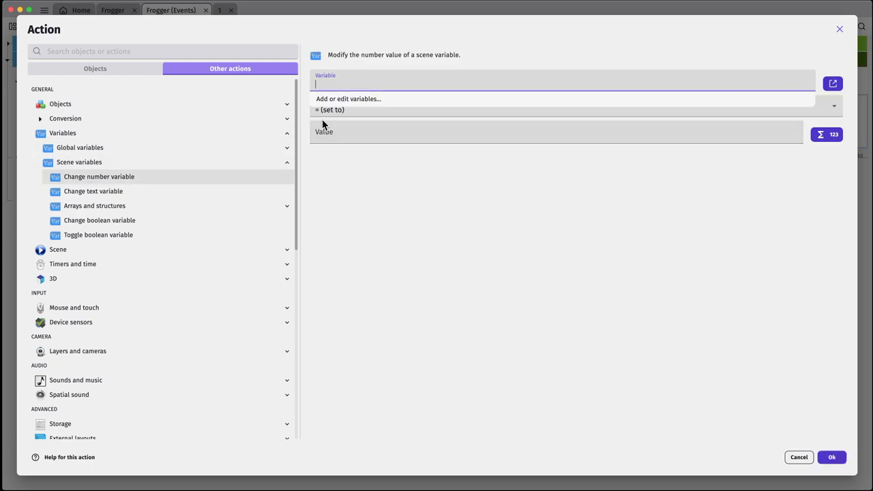
pyautogui.write('Score')
pyautogui.click(362, 118)
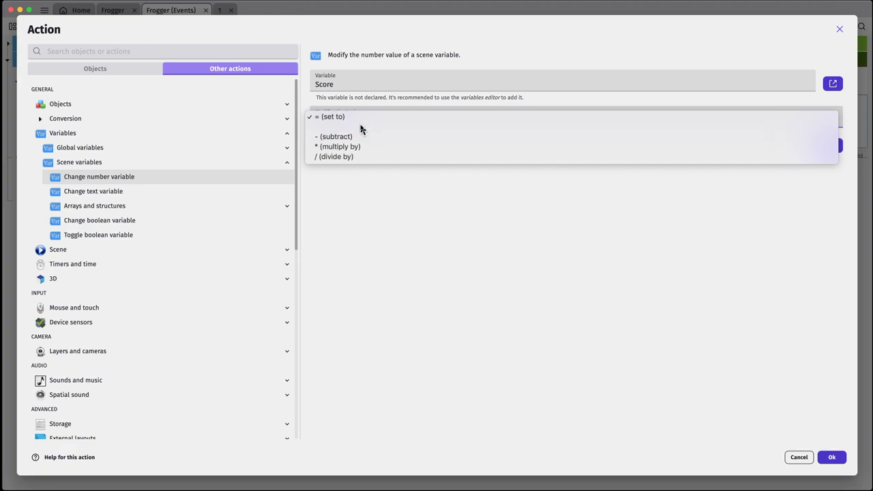
pyautogui.click(362, 128)
pyautogui.click(360, 143)
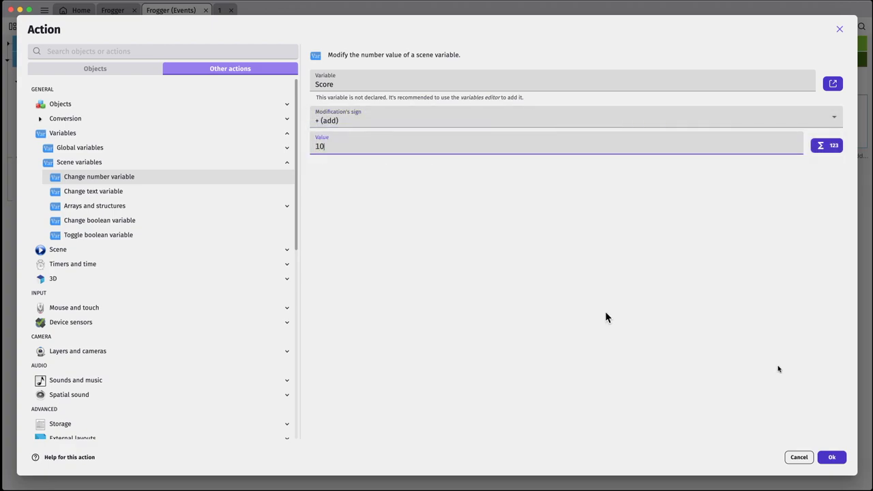
pyautogui.click(831, 457)
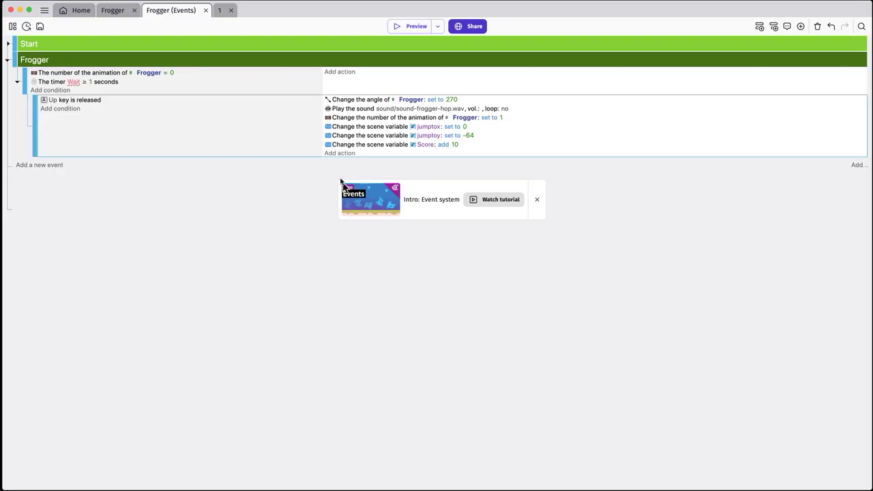
# Add an action to the Up key sub-event that sets the Score object's text to VariableString(Score)
pyautogui.click(342, 154)
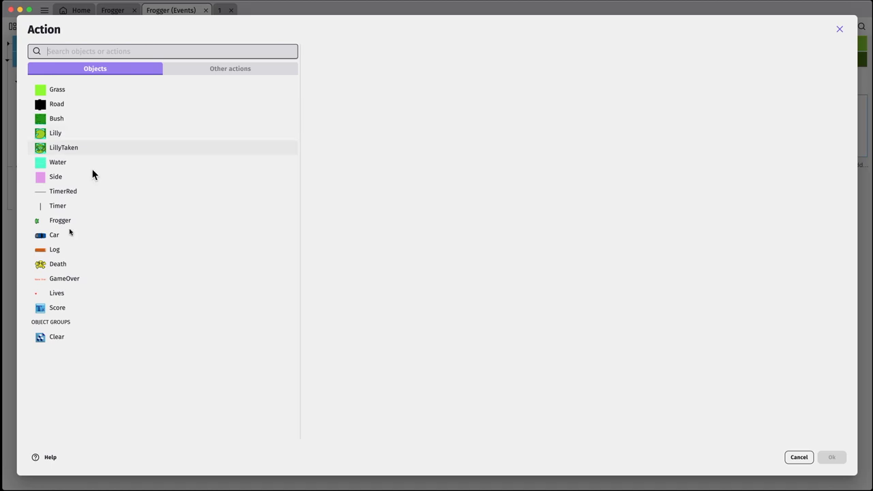
pyautogui.click(53, 307)
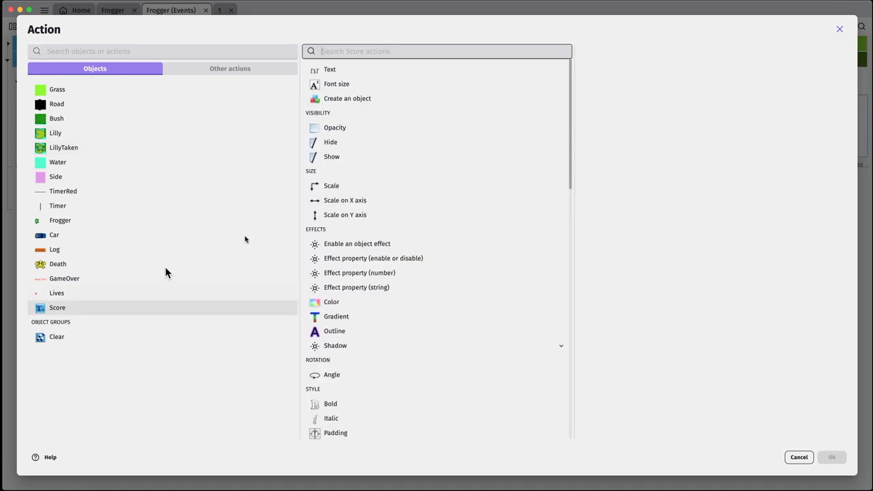
pyautogui.click(349, 75)
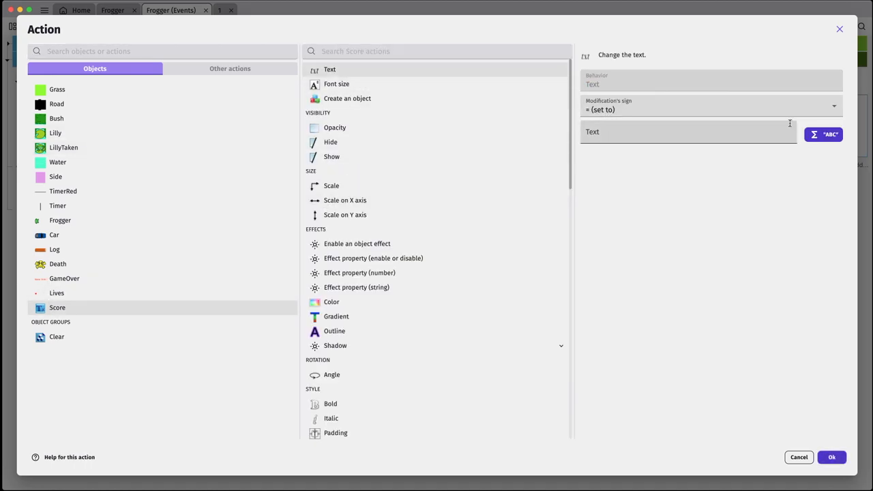
pyautogui.click(824, 137)
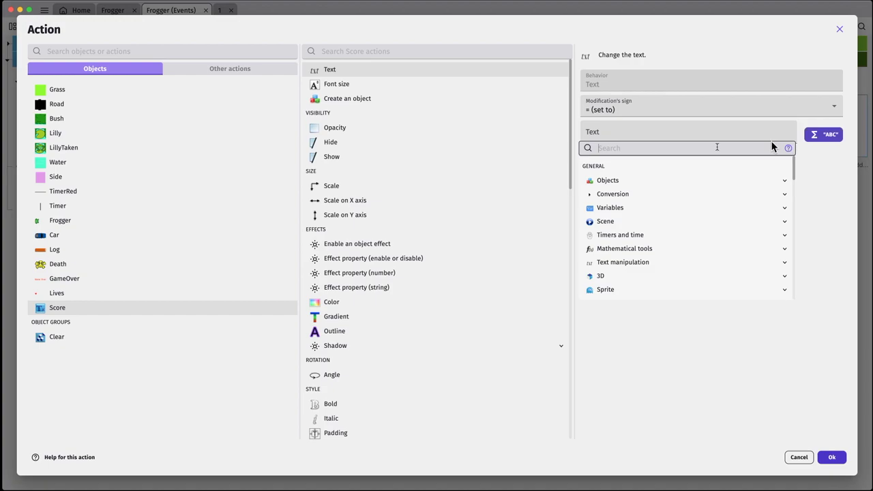
pyautogui.click(631, 136)
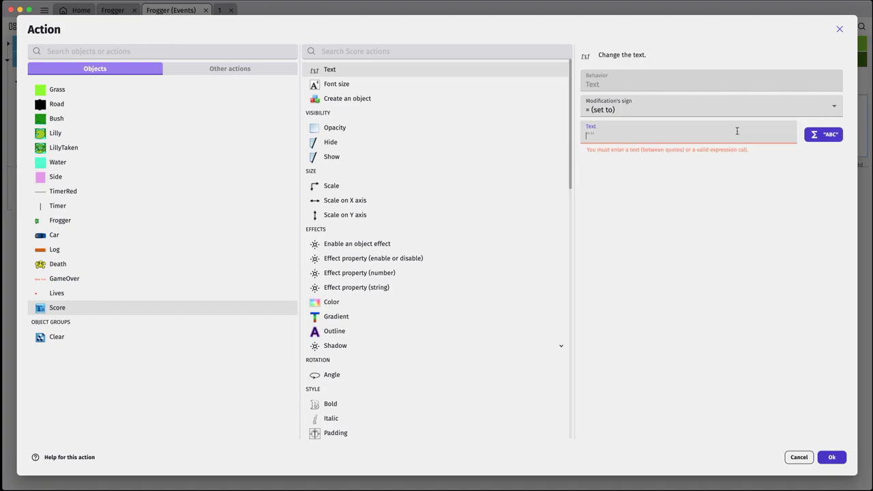
pyautogui.write('VariableSting')
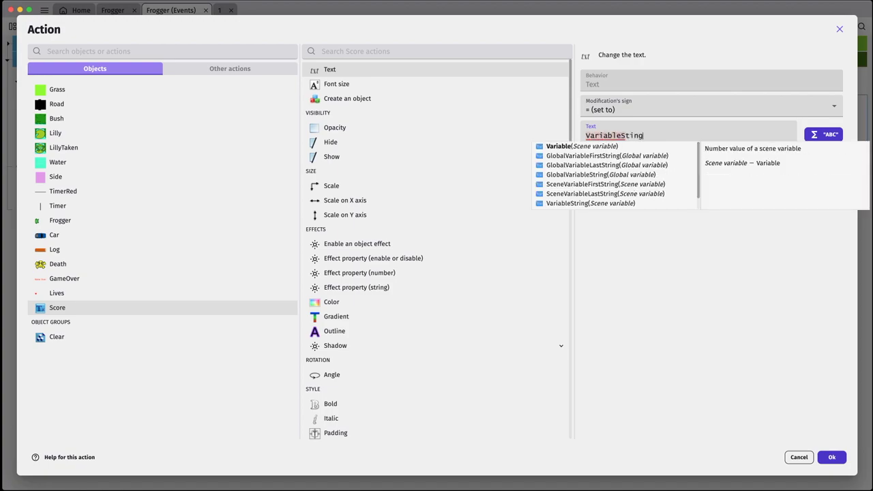
pyautogui.press('Escape')
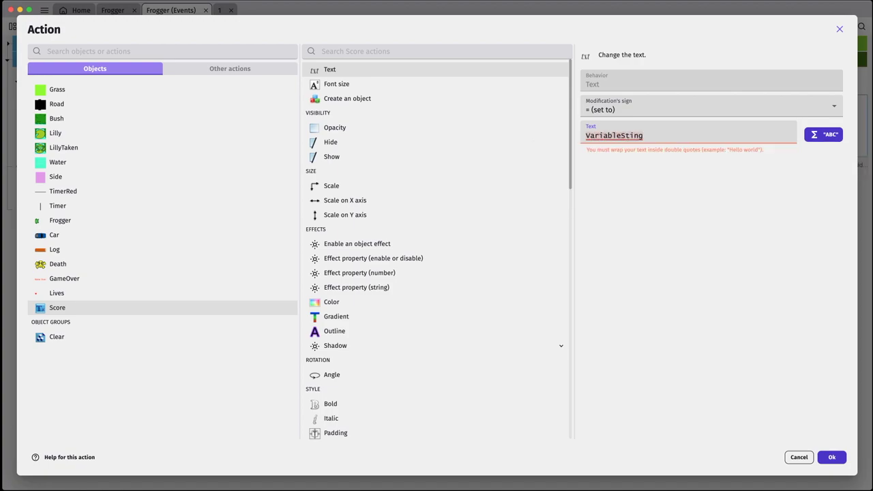
pyautogui.write('tring')
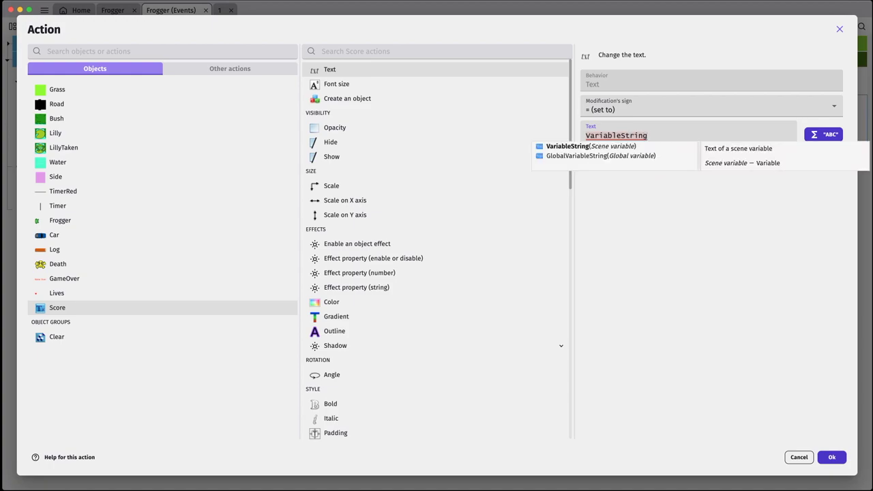
pyautogui.write('(Score')
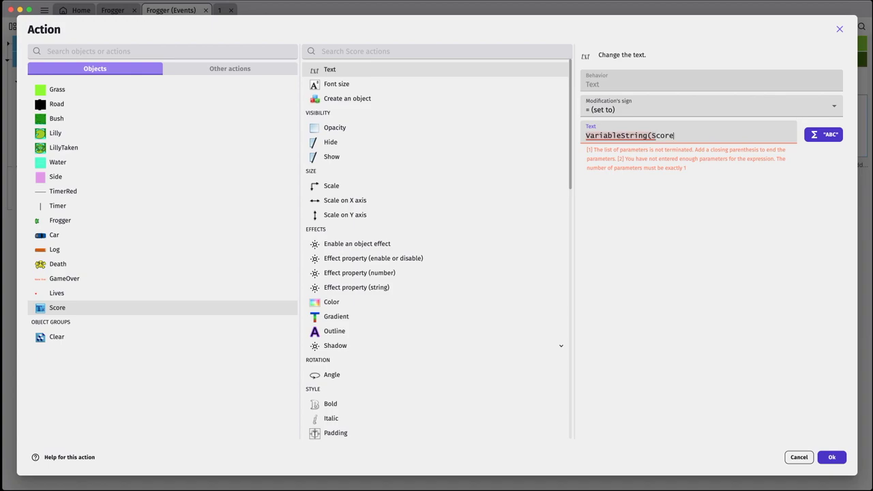
pyautogui.write(')')
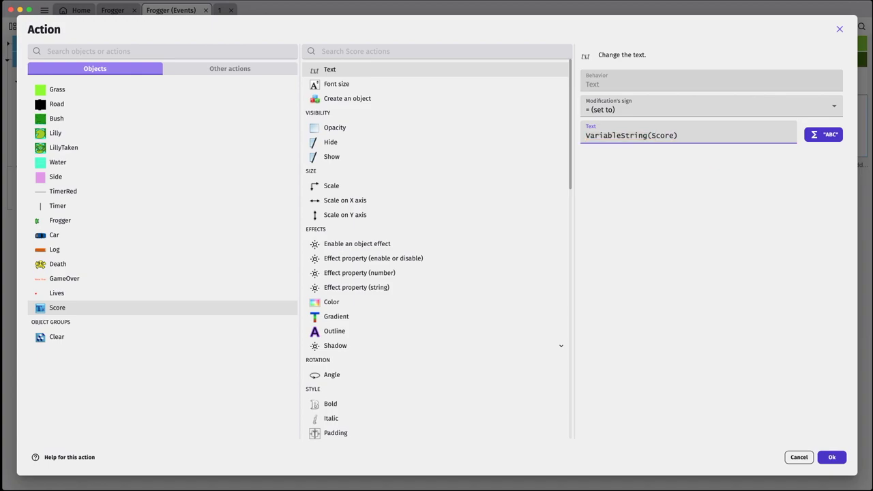
pyautogui.click(832, 458)
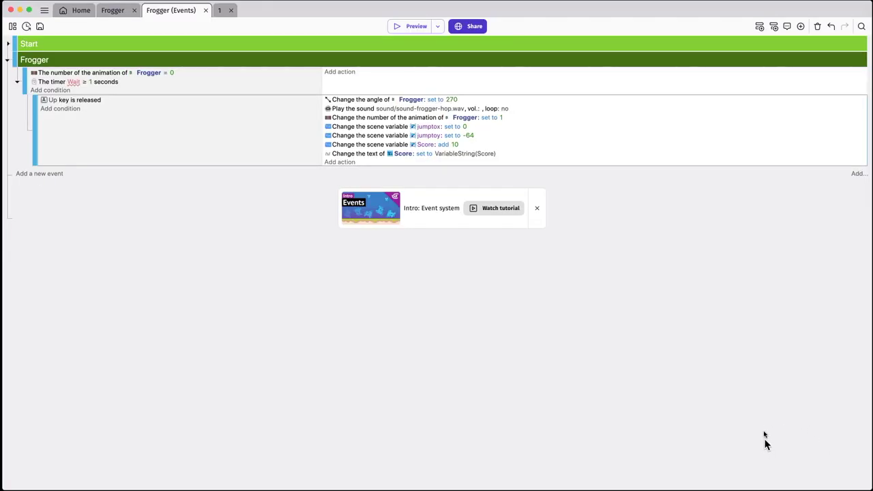
# Copy the Up key sub-event, add a blank event below, and nest the pasted copy as a second sub-event of the animation and timer event
pyautogui.rightClick(33, 131)
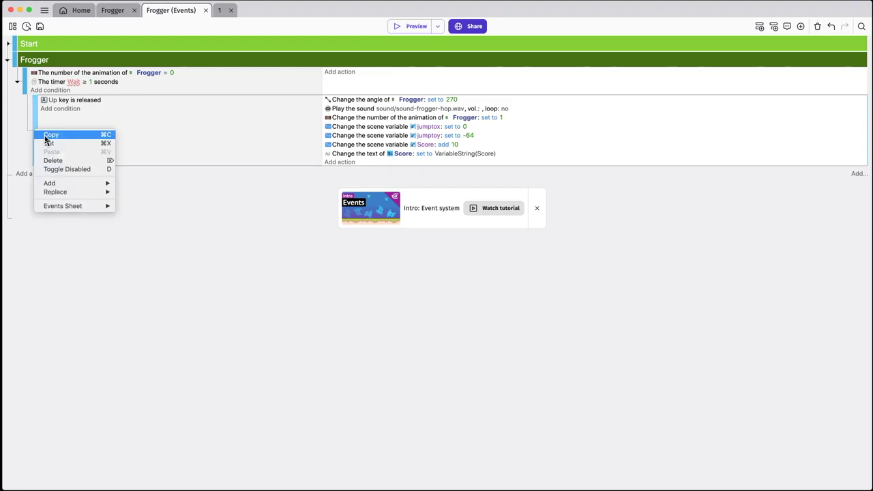
pyautogui.press('Escape')
pyautogui.click(37, 175)
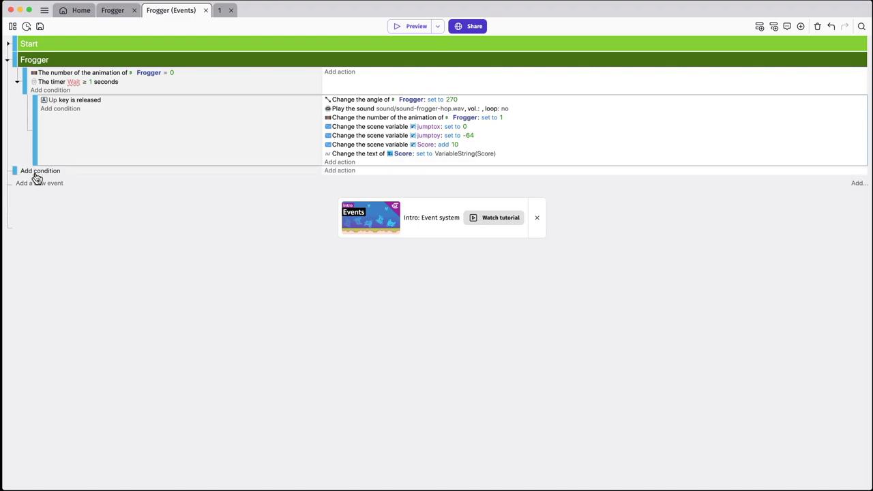
pyautogui.rightClick(15, 170)
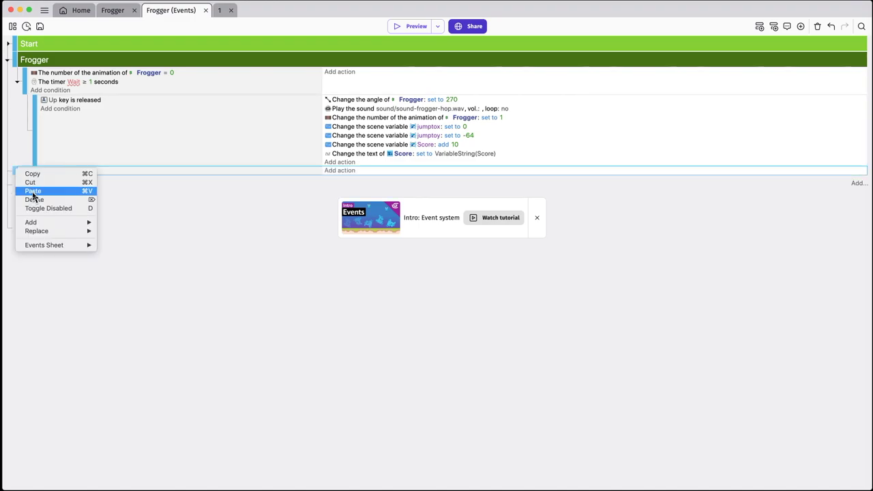
pyautogui.click(30, 191)
pyautogui.moveTo(12, 180); pyautogui.dragTo(40, 185)
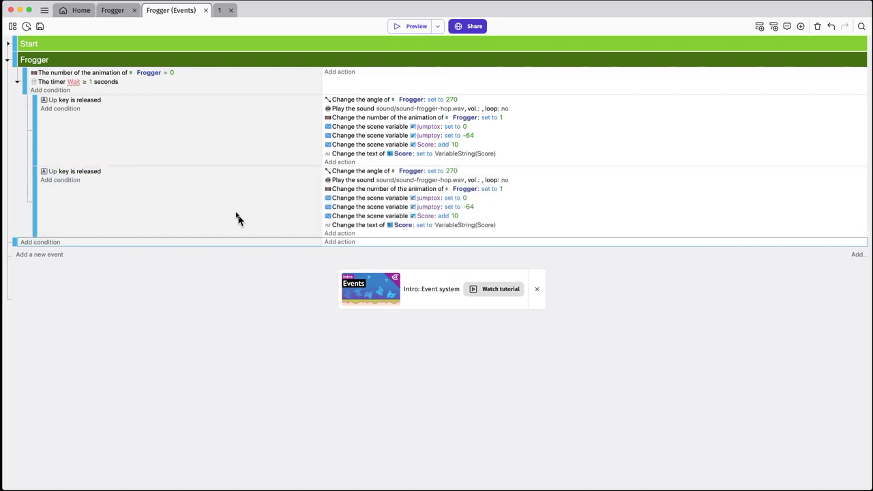
# Change the key in the copied sub-event's key released condition to Down
pyautogui.click(53, 173)
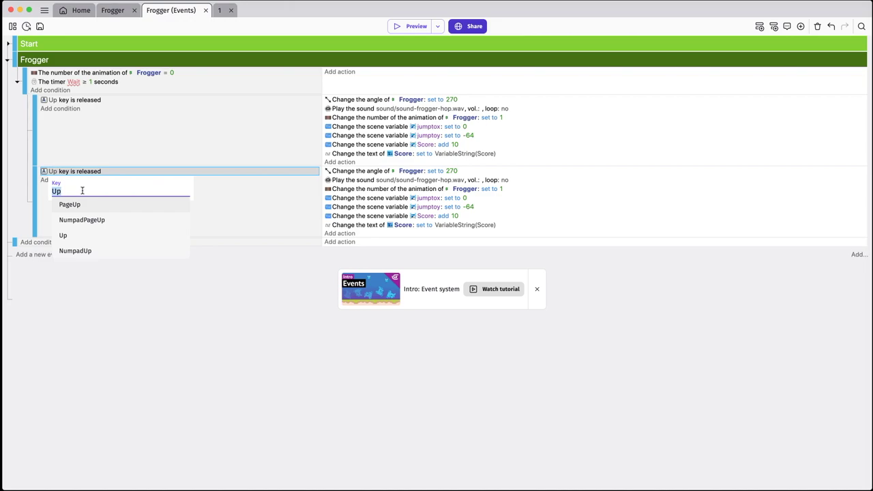
pyautogui.write('Down')
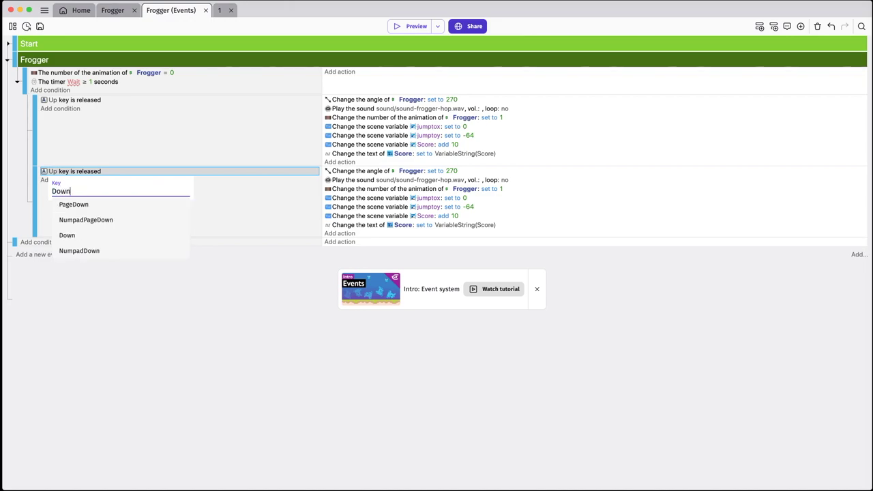
pyautogui.click(88, 235)
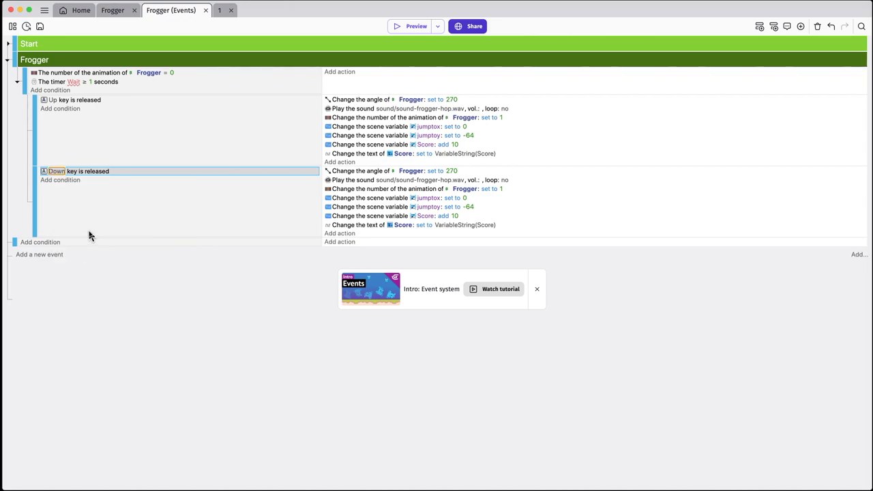
pyautogui.click(89, 210)
# Add a condition to the Down key sub-event requiring the Frogger object's Y position to be less than 670
pyautogui.click(71, 182)
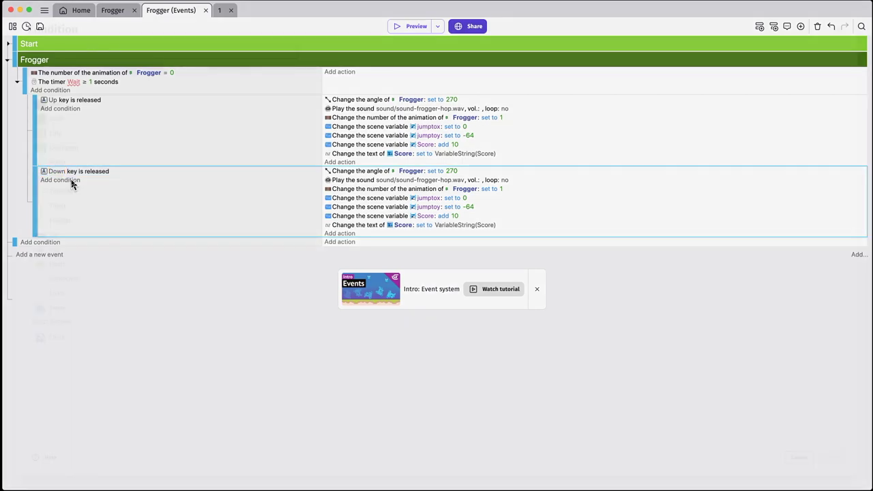
pyautogui.click(60, 220)
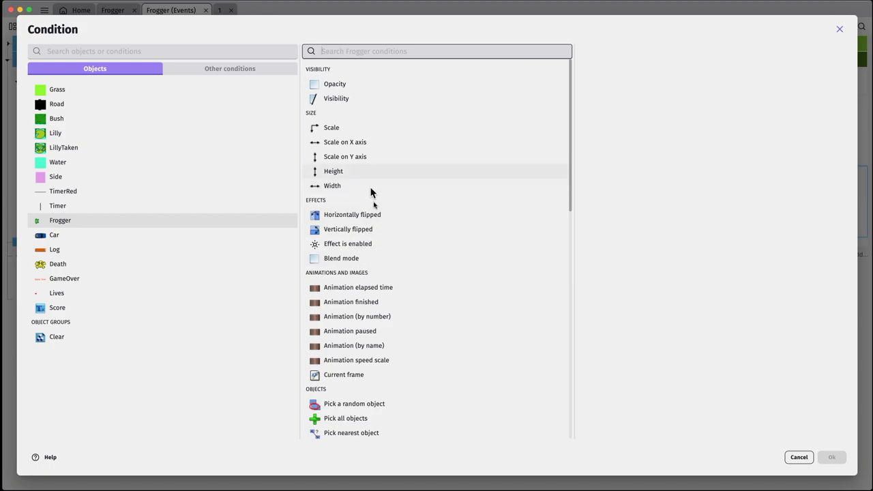
pyautogui.scroll(-10, 368, 179)
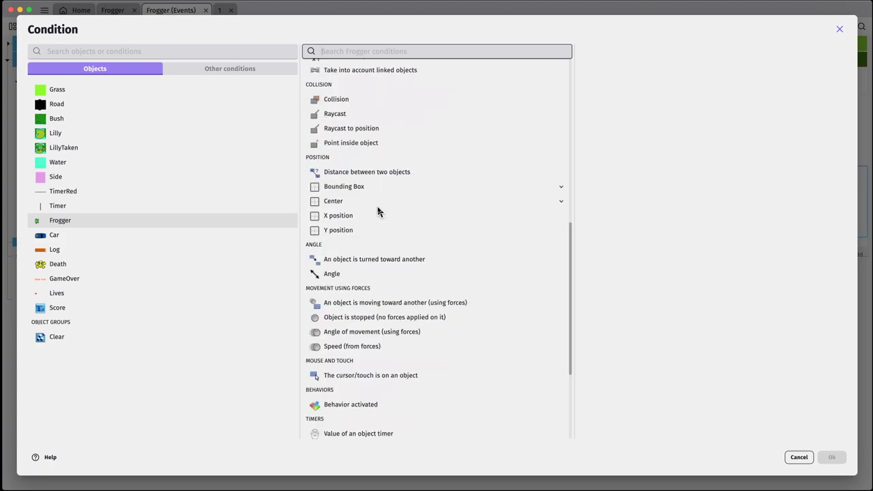
pyautogui.click(352, 232)
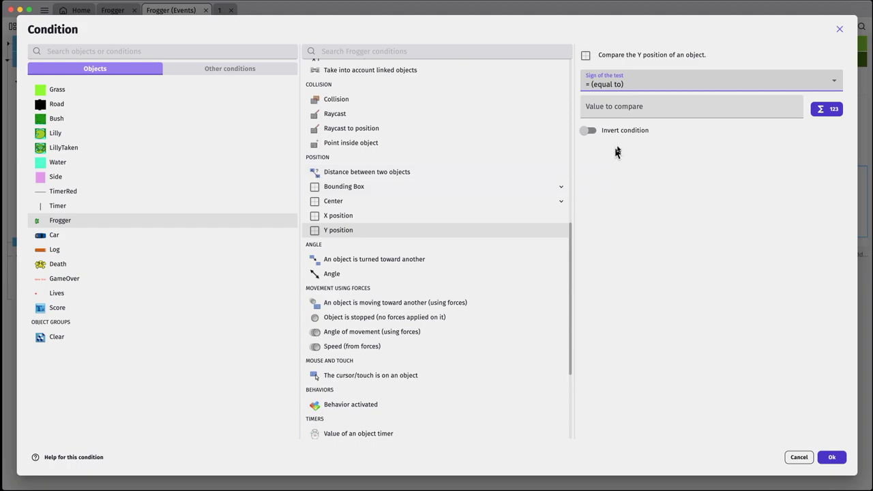
pyautogui.click(645, 87)
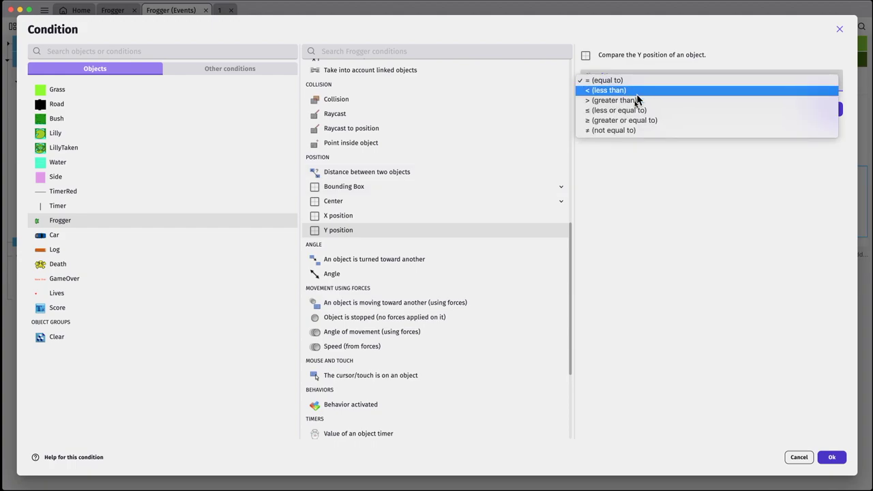
pyautogui.click(637, 93)
pyautogui.click(626, 108)
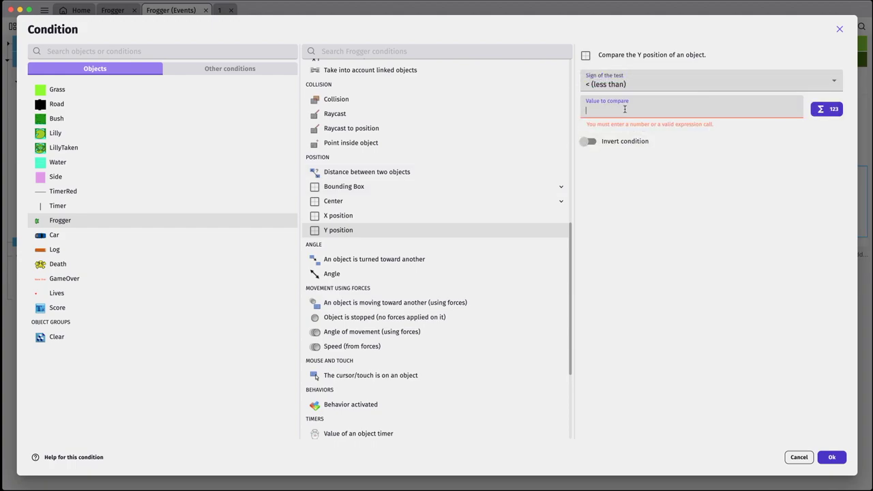
pyautogui.write('670')
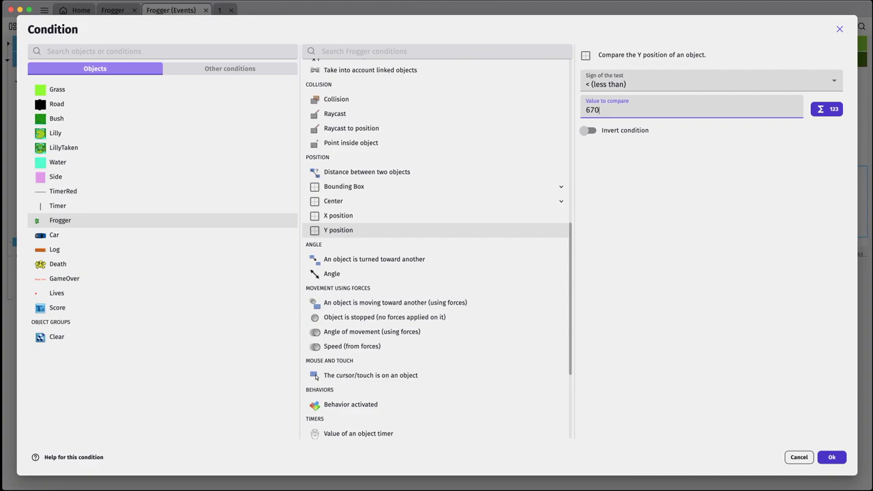
pyautogui.click(832, 457)
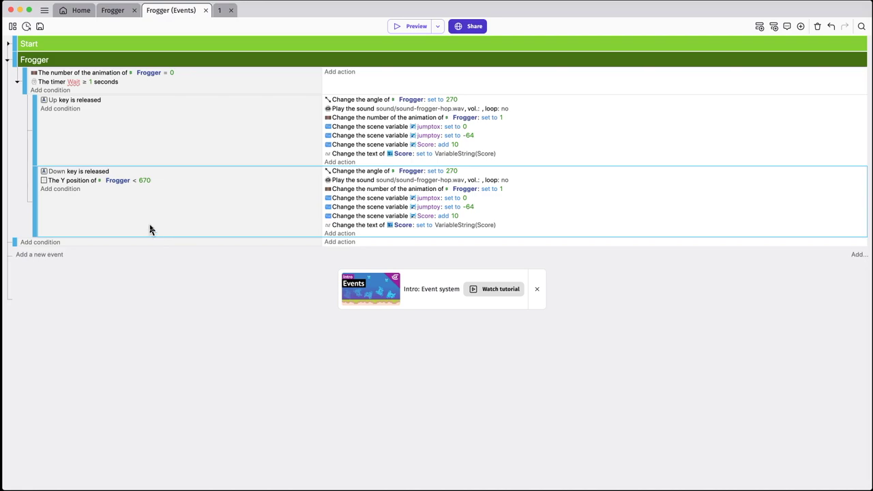
# In the Down key sub-event, set the Frogger angle to 90 and the jumptoy variable to 64
pyautogui.click(453, 172)
pyautogui.press('Right')
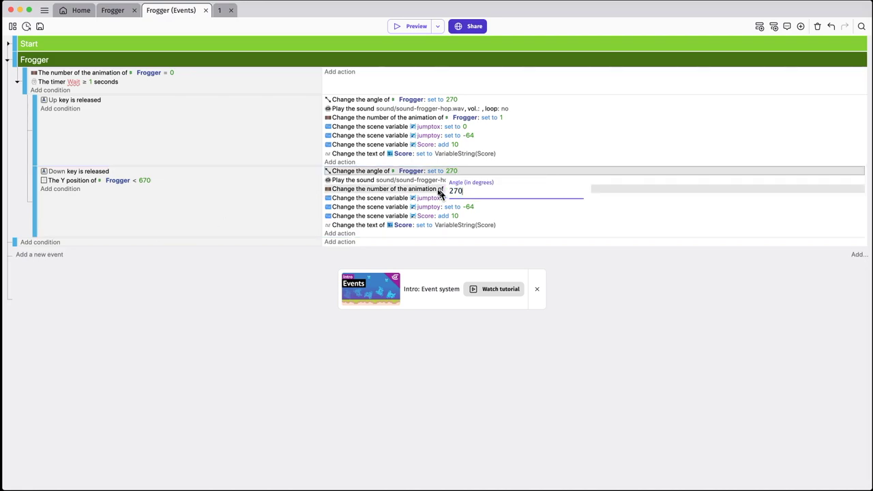
pyautogui.doubleClick(452, 191)
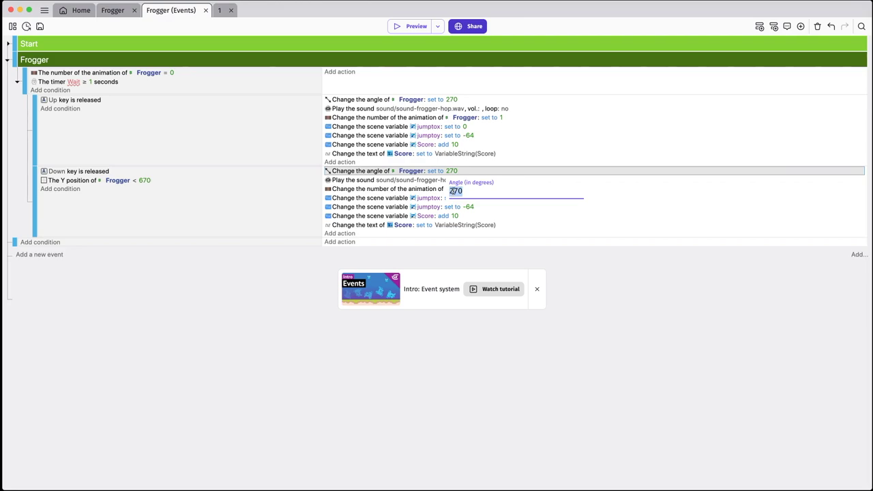
pyautogui.click(523, 362)
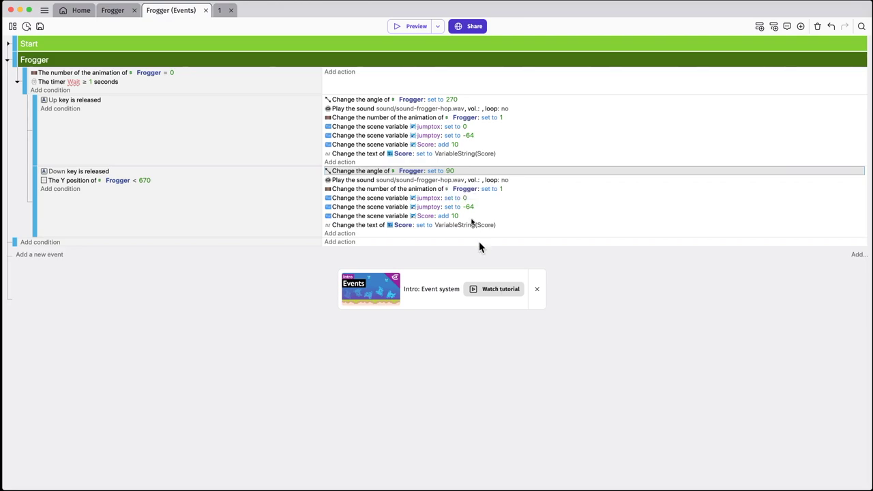
pyautogui.click(469, 206)
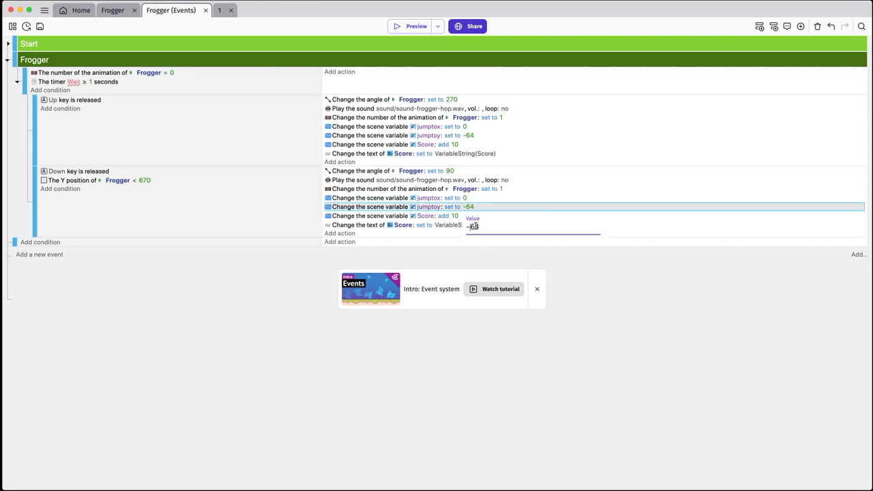
pyautogui.click(472, 226)
pyautogui.click(567, 414)
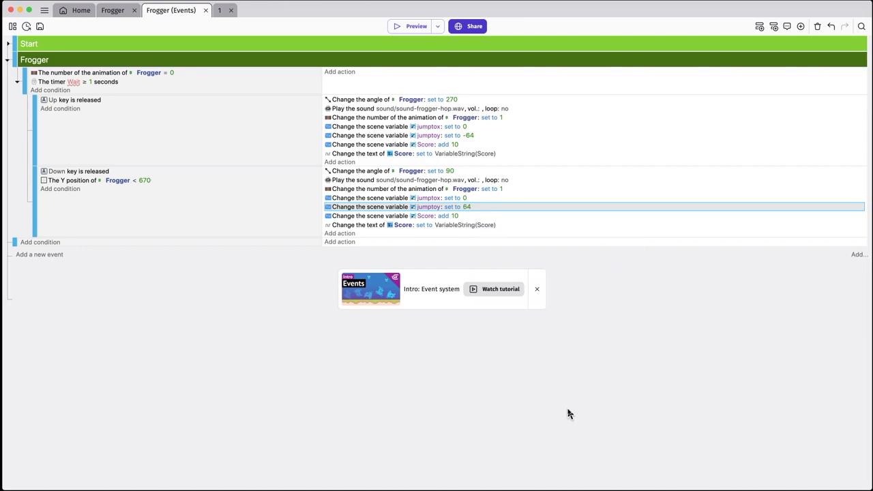
# Paste another copy of the Up key event and nest it as a sub-event below the Down key sub-event
pyautogui.rightClick(36, 202)
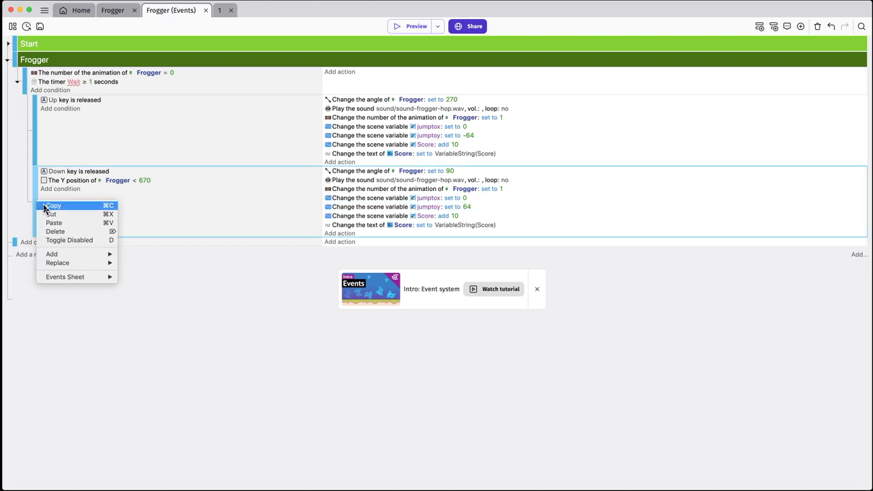
pyautogui.click(17, 243)
pyautogui.rightClick(16, 241)
pyautogui.click(33, 262)
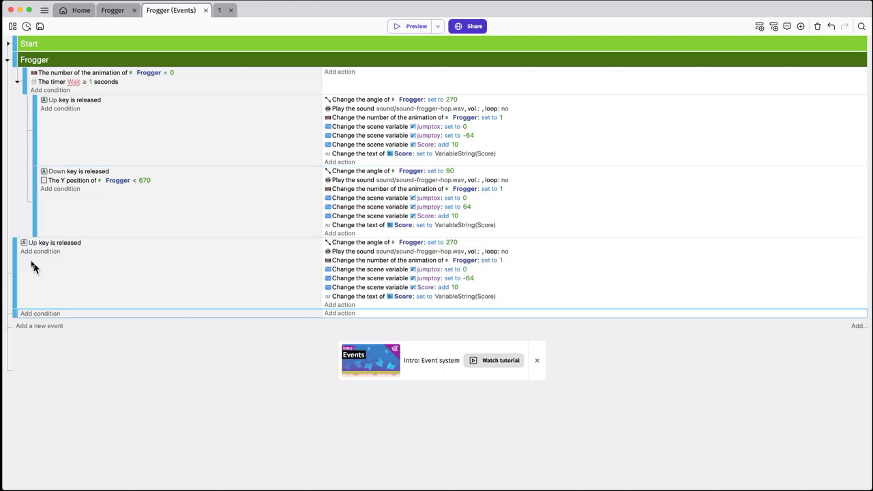
pyautogui.moveTo(15, 249); pyautogui.dragTo(37, 248)
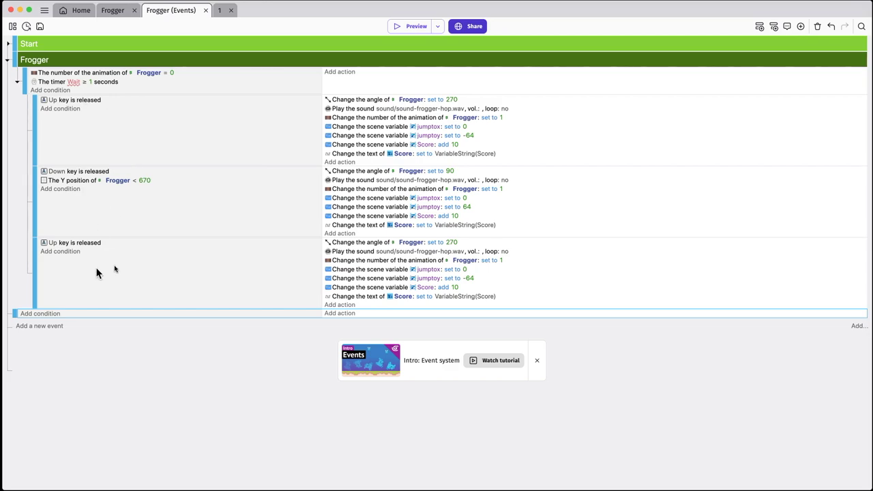
# Change the newly pasted sub-event's key released condition to Left and set its Frogger angle to 180
pyautogui.click(54, 244)
pyautogui.write('Left')
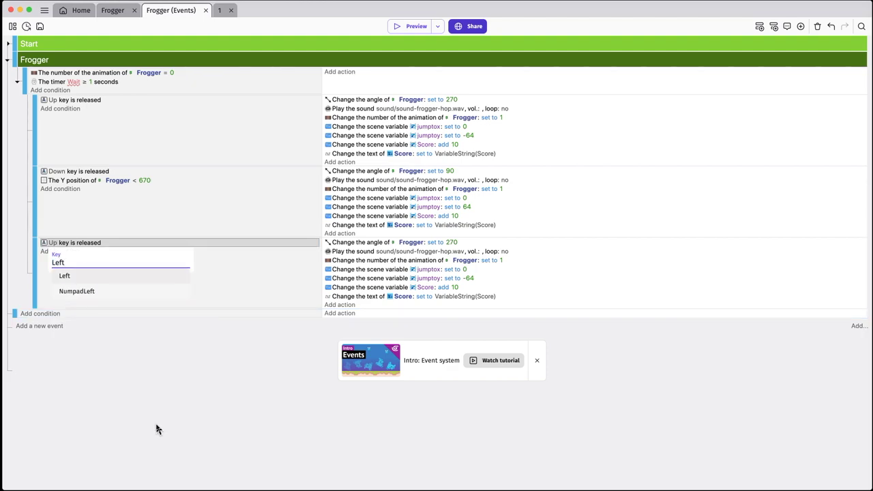
pyautogui.press('Return')
pyautogui.click(453, 242)
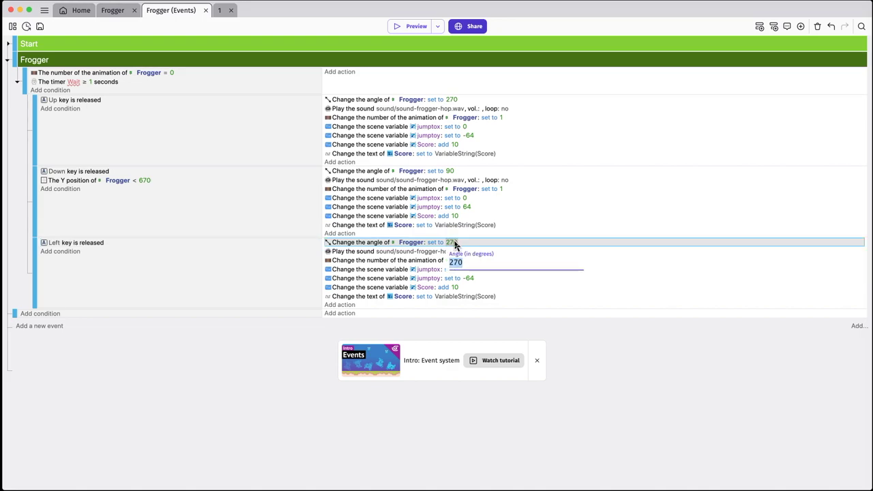
pyautogui.write('180')
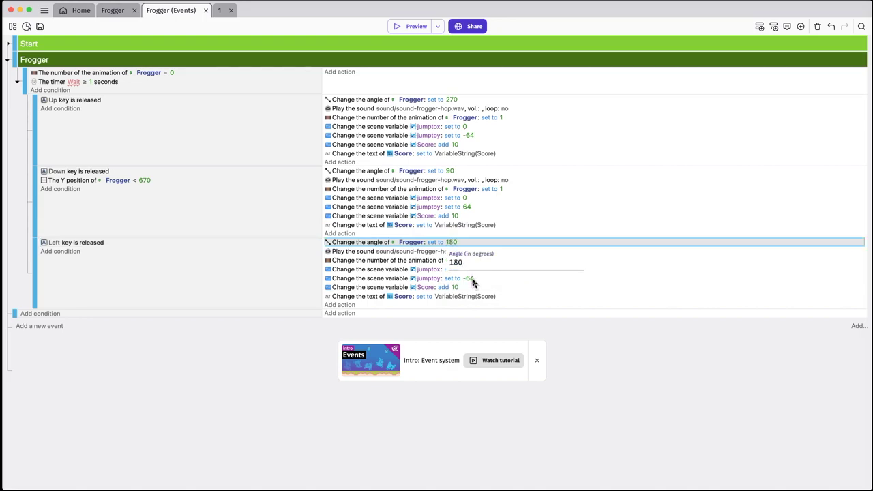
pyautogui.press('Return')
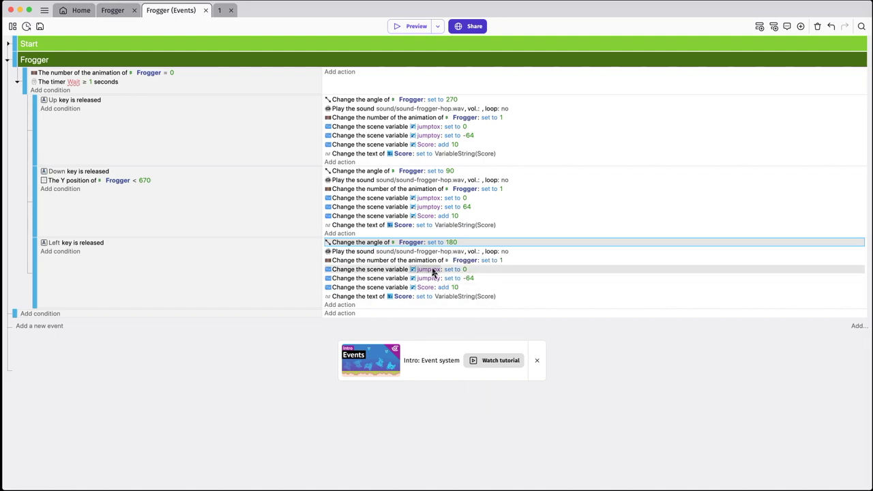
pyautogui.press('Escape')
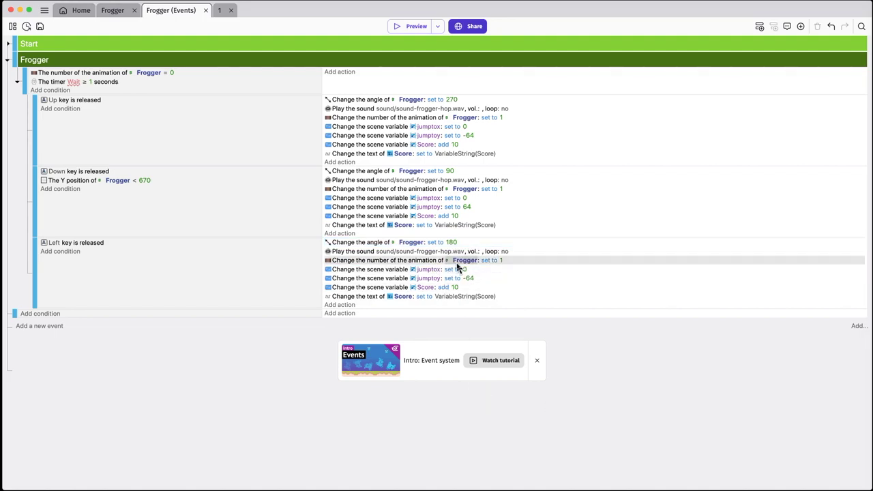
# In the Left key sub-event, set the jumptox variable to -64 and the jumptoy variable to 0
pyautogui.click(464, 270)
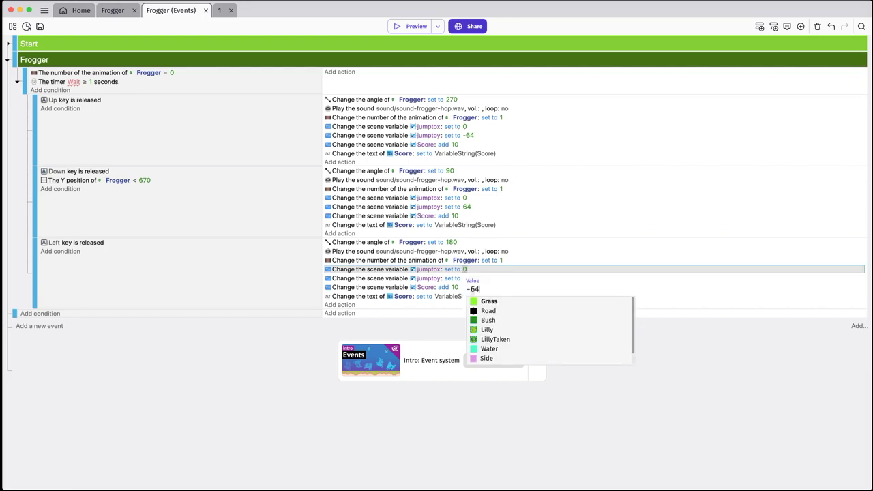
pyautogui.write('-64')
pyautogui.click(497, 314)
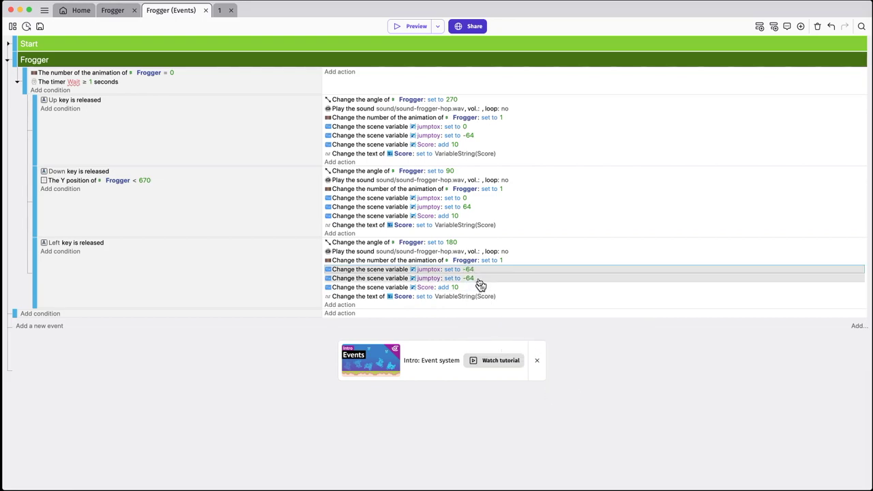
pyautogui.click(474, 280)
pyautogui.click(473, 279)
pyautogui.write('0')
pyautogui.click(604, 400)
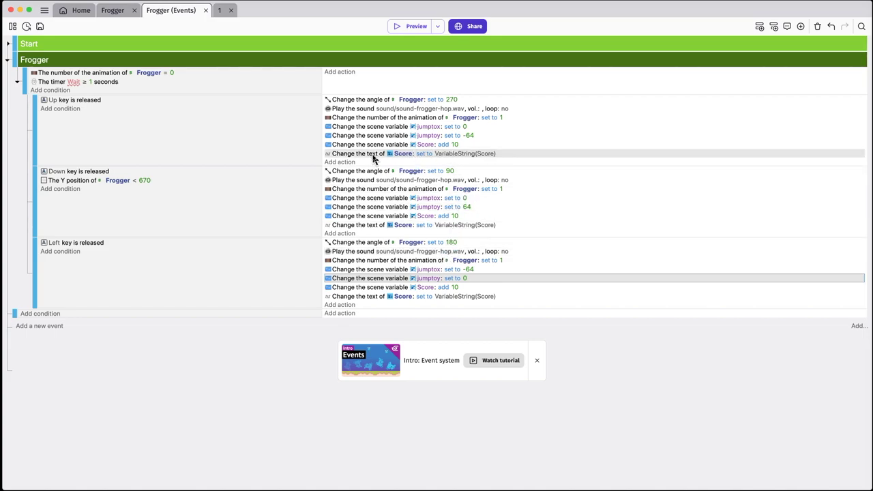
# In the Down key sub-event, change the Score variable action to add -10
pyautogui.click(454, 217)
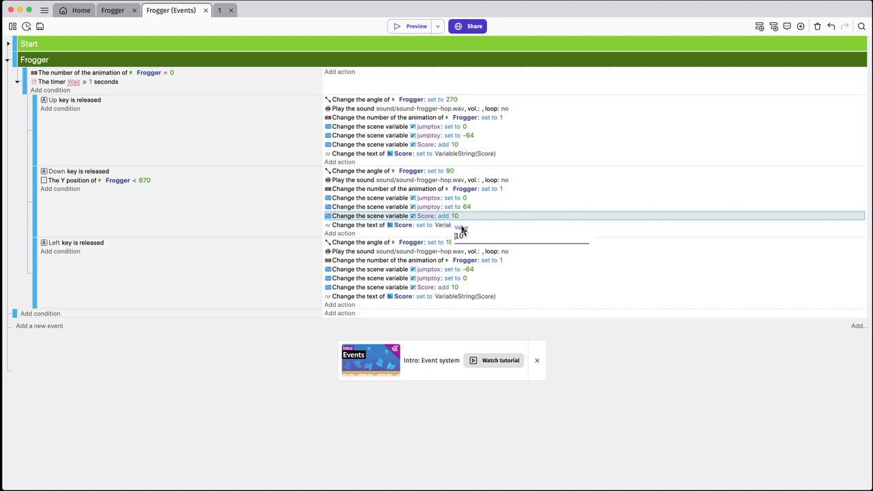
pyautogui.write('-')
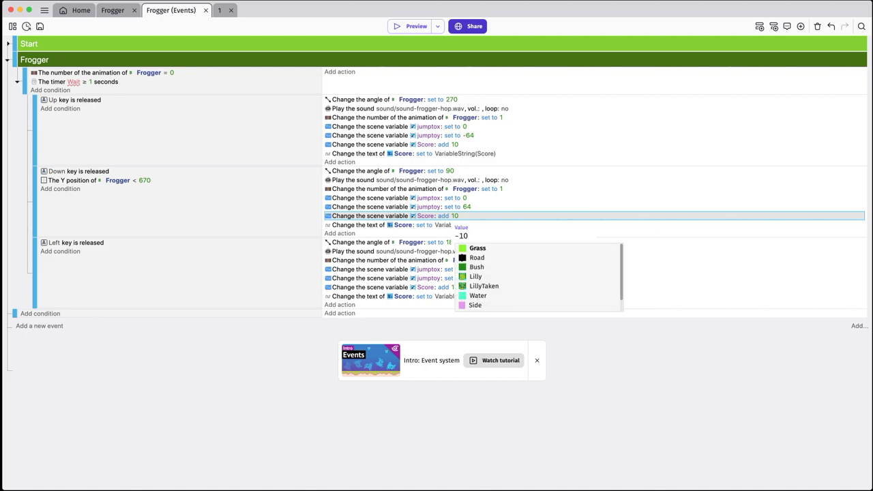
pyautogui.click(659, 425)
# Delete the Score variable action and the Score text action from the Left key sub-event
pyautogui.rightClick(433, 290)
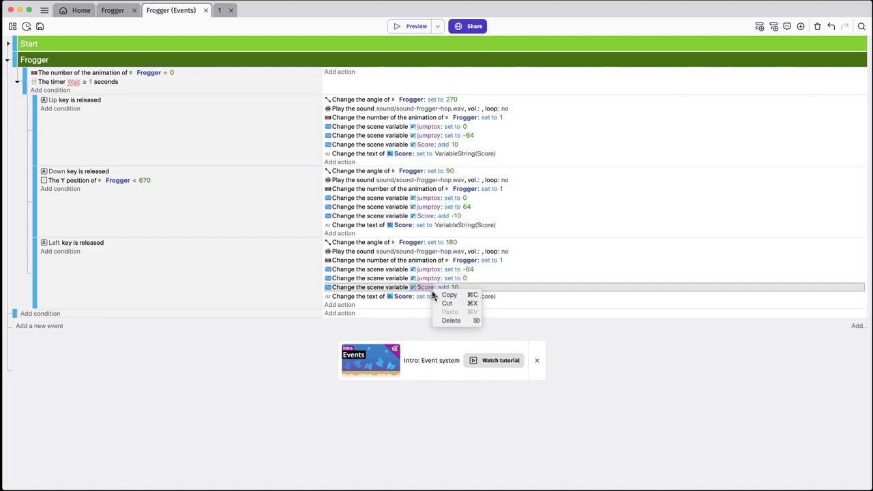
pyautogui.press('Escape')
pyautogui.press('BackSpace')
pyautogui.rightClick(433, 290)
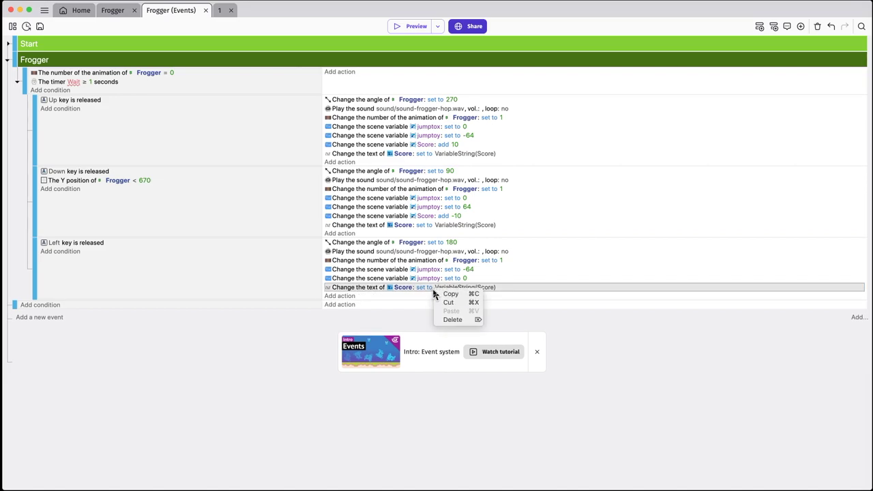
pyautogui.click(454, 320)
# Copy the Left key sub-event, paste it, and nest the copy as a sub-event below the original
pyautogui.rightClick(37, 268)
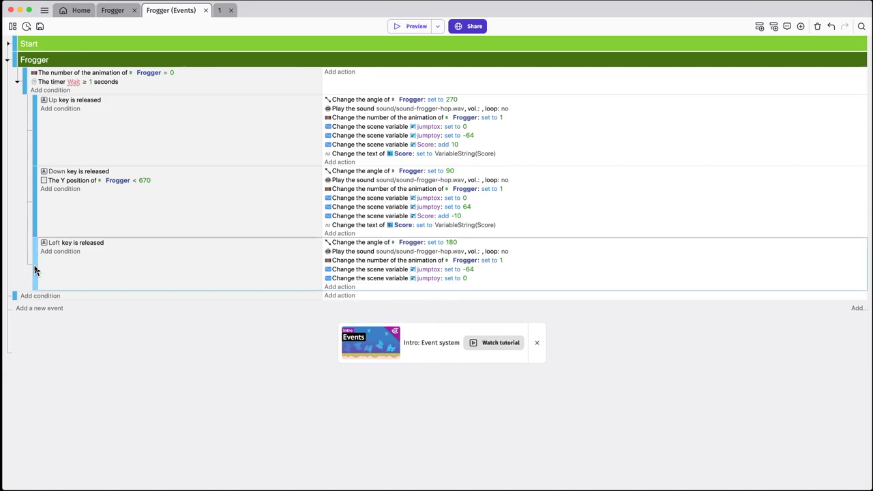
pyautogui.click(26, 305)
pyautogui.rightClick(26, 299)
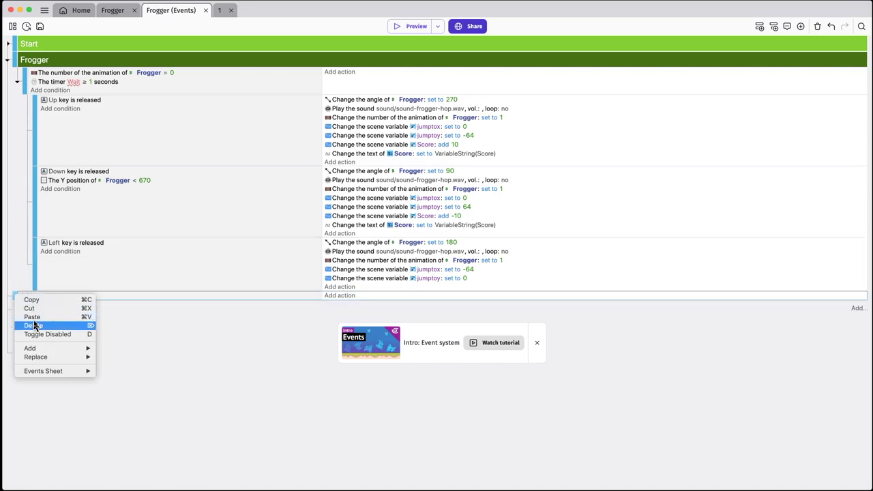
pyautogui.click(31, 317)
pyautogui.moveTo(14, 304); pyautogui.dragTo(50, 304)
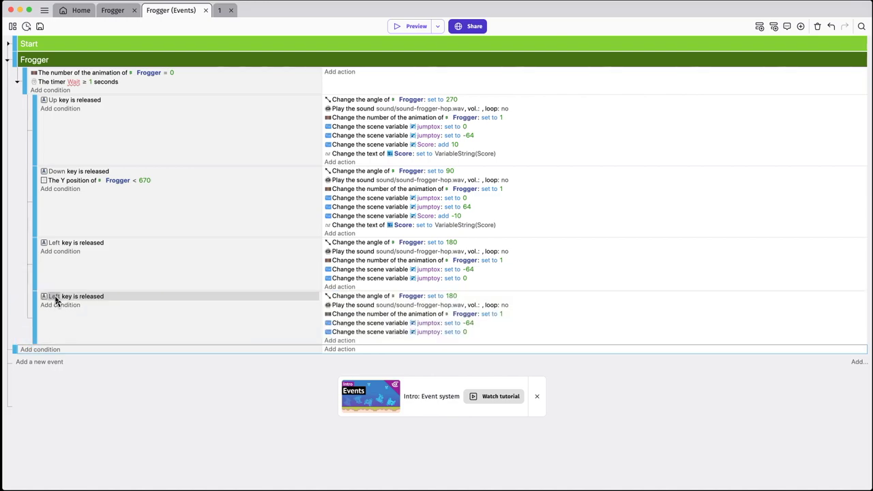
# Change the key in the copied Left sub-event's key released condition to Right
pyautogui.click(56, 299)
pyautogui.write('Rig')
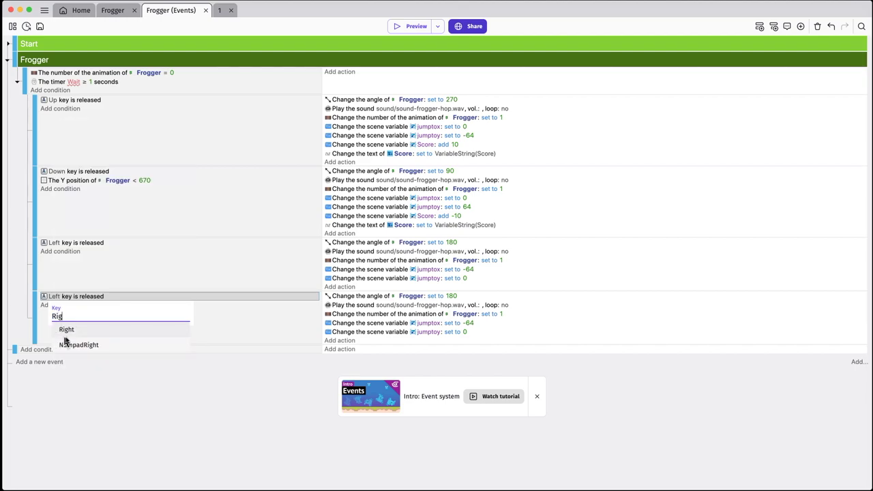
pyautogui.click(66, 329)
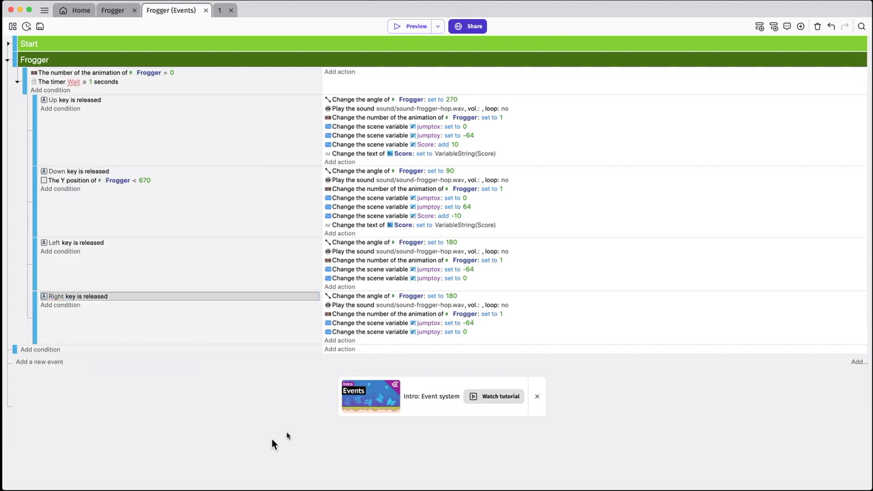
# In the Right key sub-event, set the Frogger angle to 0 and the jumptox variable to 64
pyautogui.click(454, 296)
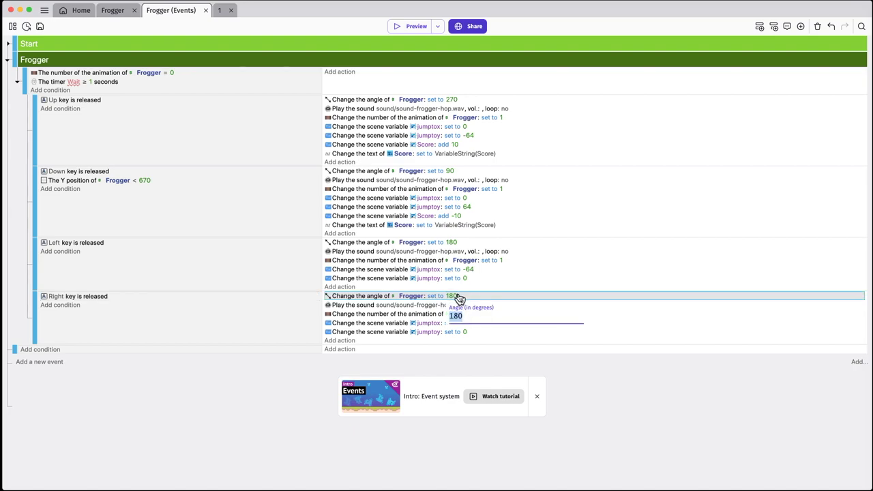
pyautogui.write('0')
pyautogui.press('Return')
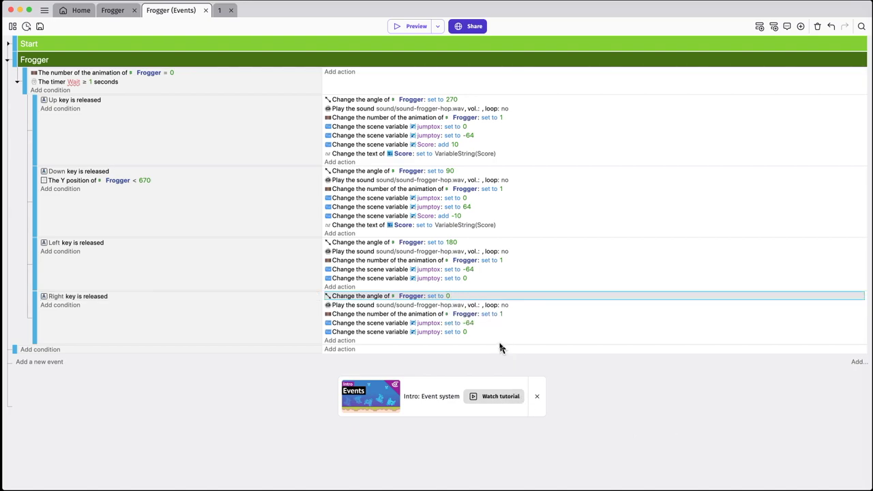
pyautogui.click(470, 324)
pyautogui.click(481, 342)
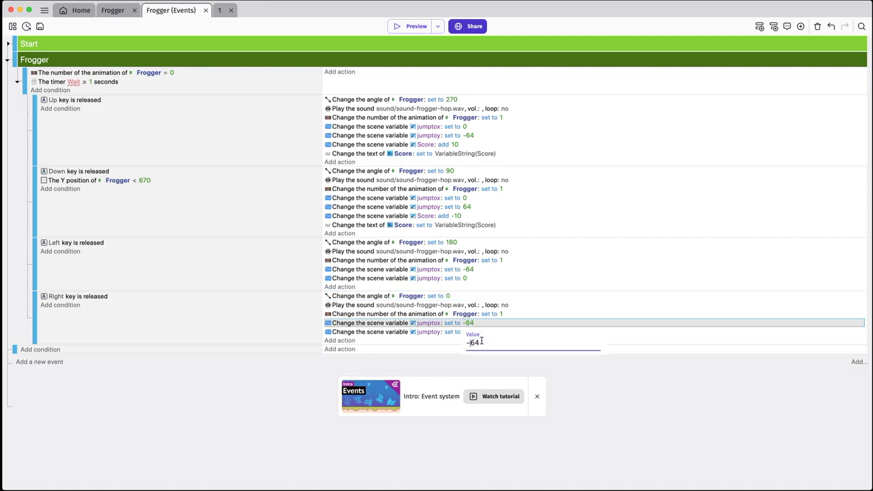
pyautogui.press('BackSpace')
pyautogui.click(667, 412)
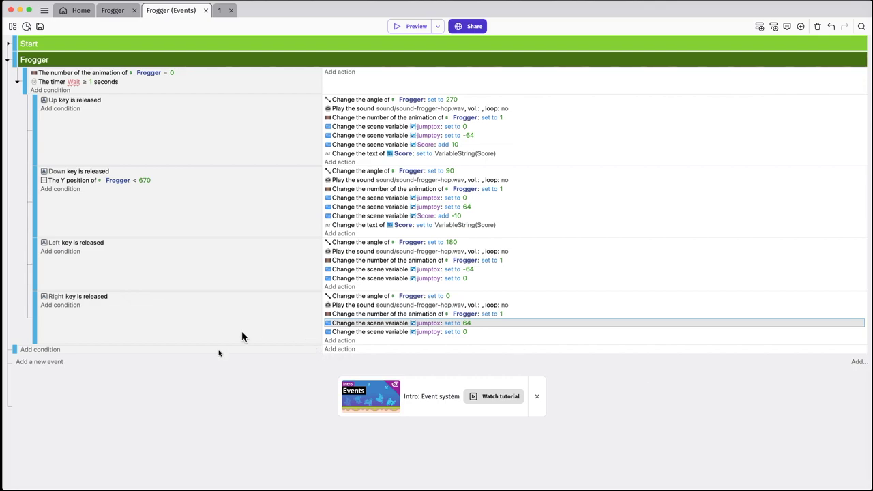
# Add an event group named "All of the Time" at the end of the events sheet
pyautogui.click(57, 352)
pyautogui.click(257, 382)
pyautogui.rightClick(37, 367)
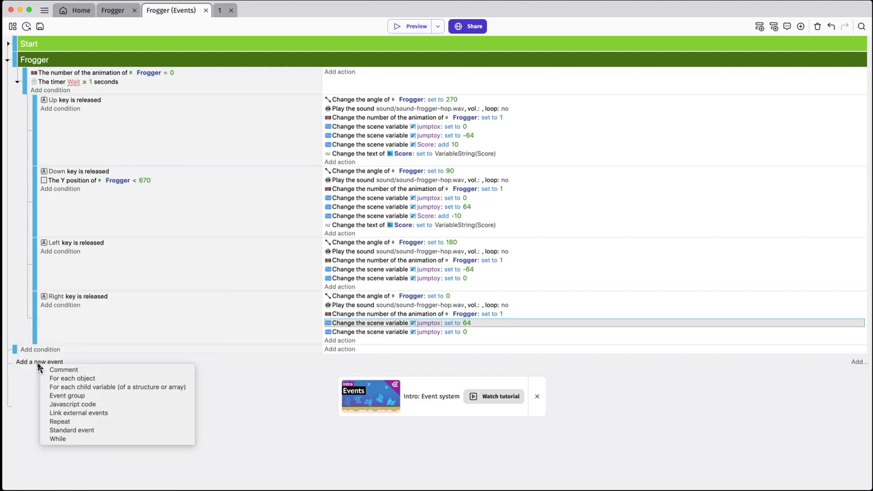
pyautogui.click(74, 396)
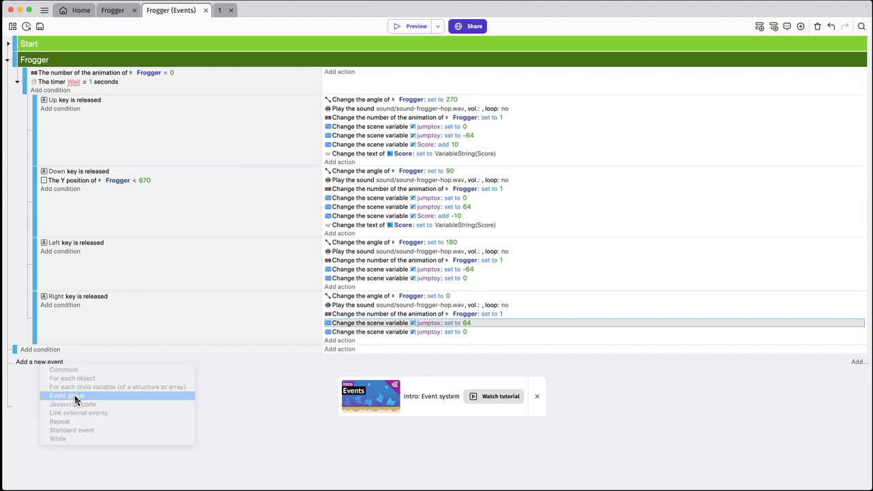
pyautogui.write('All of the Time')
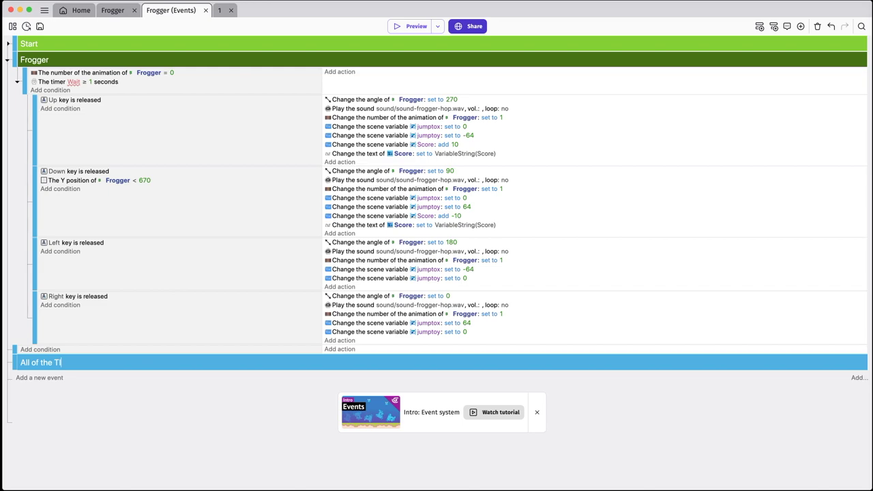
# Set the background color of the All of the Time group to the preset red and apply it
pyautogui.rightClick(97, 362)
pyautogui.click(113, 367)
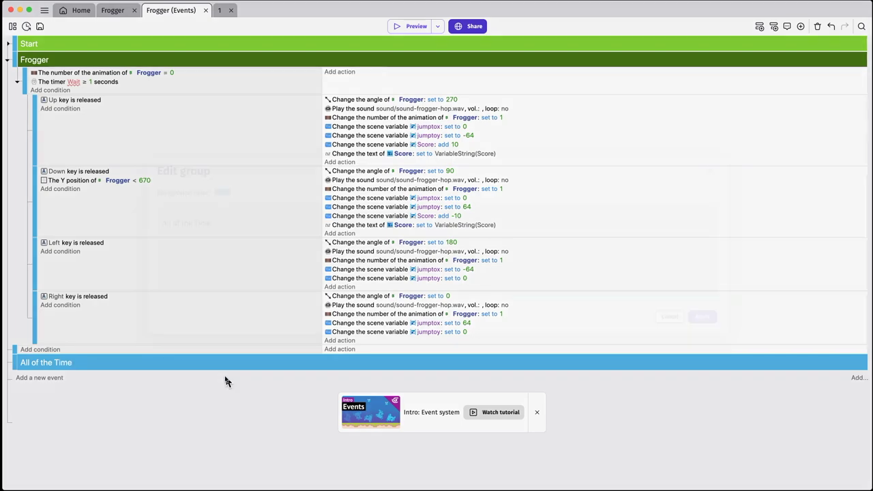
pyautogui.click(223, 193)
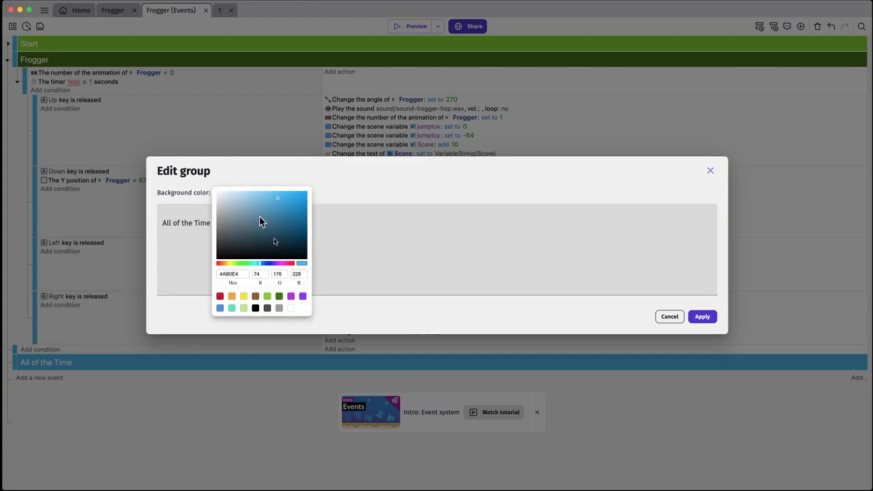
pyautogui.click(220, 297)
pyautogui.click(214, 389)
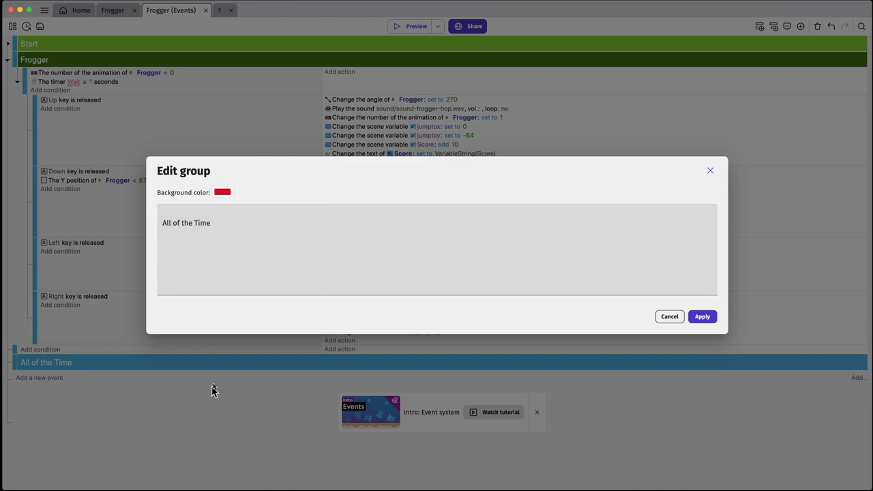
pyautogui.click(695, 316)
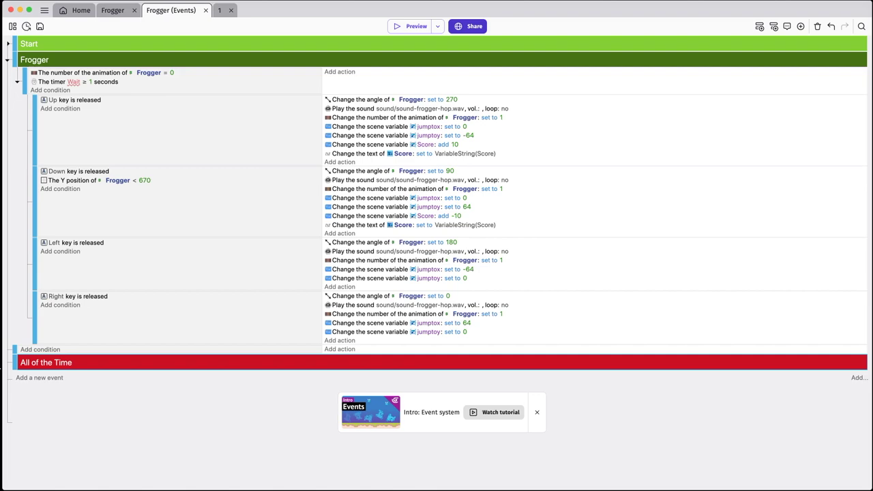
# Move the All of the Time group above the empty event and, with the Frogger group collapsed, nest the empty event inside it
pyautogui.moveTo(14, 357); pyautogui.dragTo(15, 350)
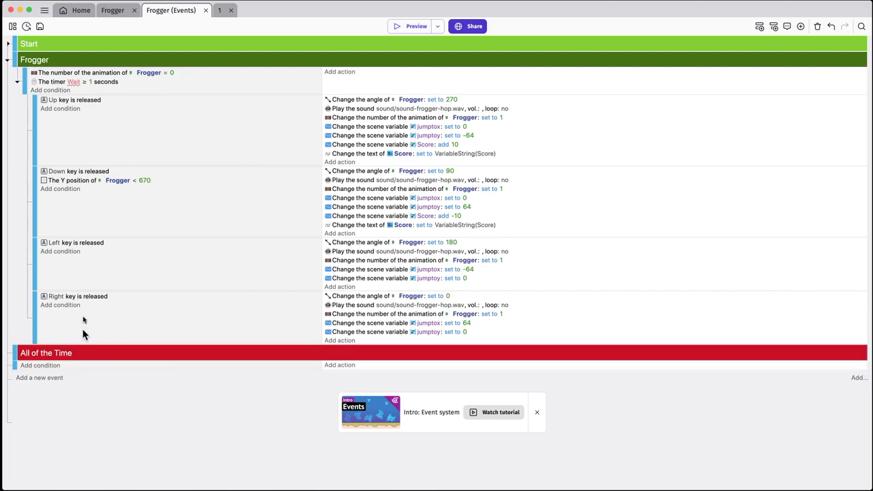
pyautogui.click(8, 63)
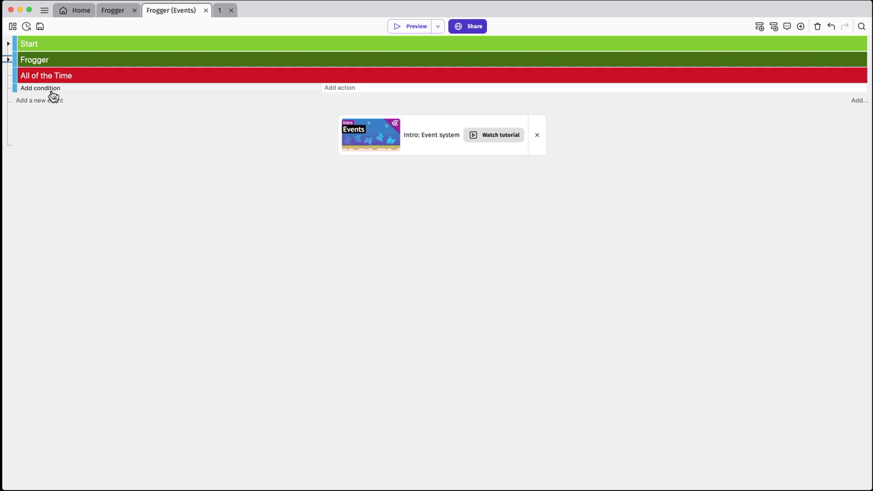
pyautogui.moveTo(14, 86); pyautogui.dragTo(55, 94)
# Add a condition to the empty event in the All of the Time group testing that the music on channel 1 is stopped
pyautogui.click(57, 91)
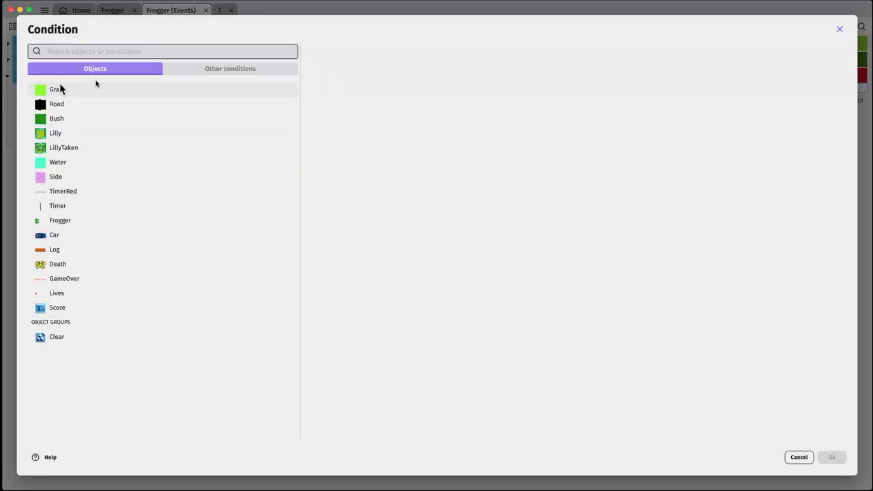
pyautogui.click(219, 70)
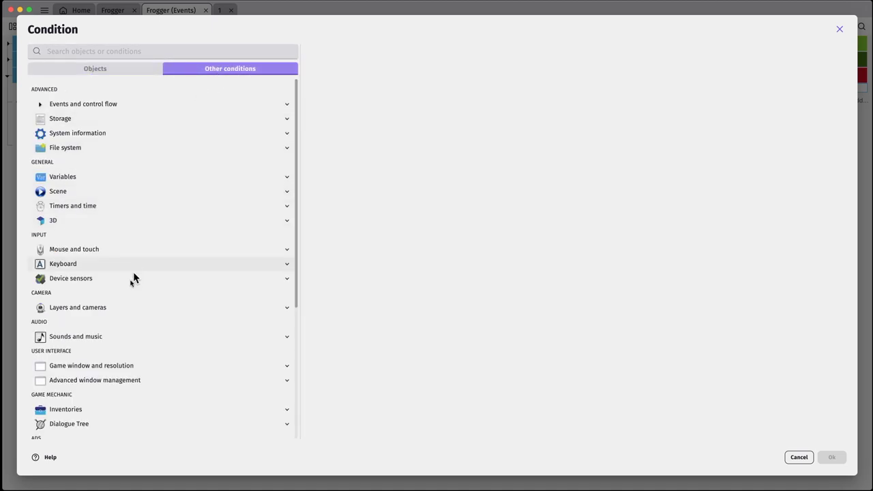
pyautogui.click(87, 338)
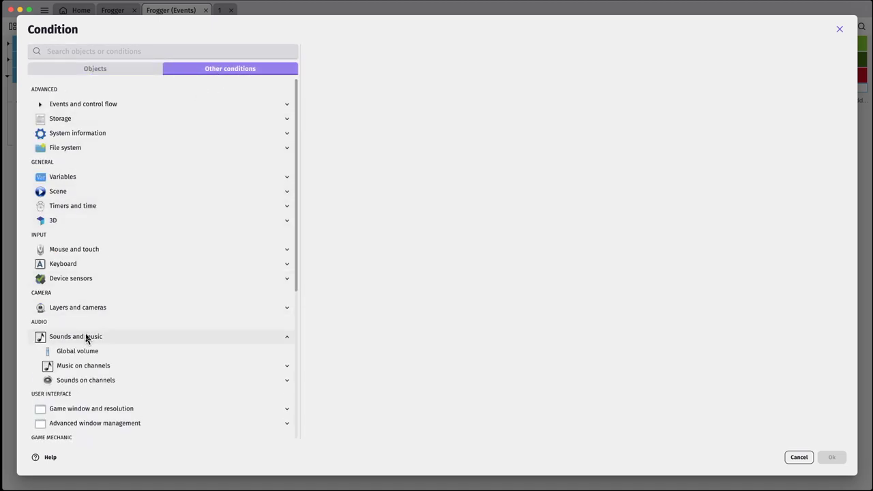
pyautogui.scroll(-2, 92, 316)
pyautogui.click(108, 317)
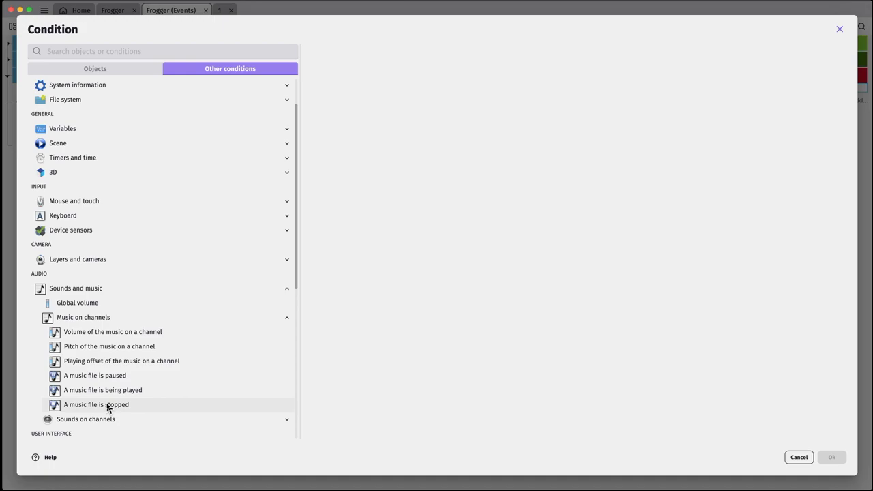
pyautogui.click(107, 406)
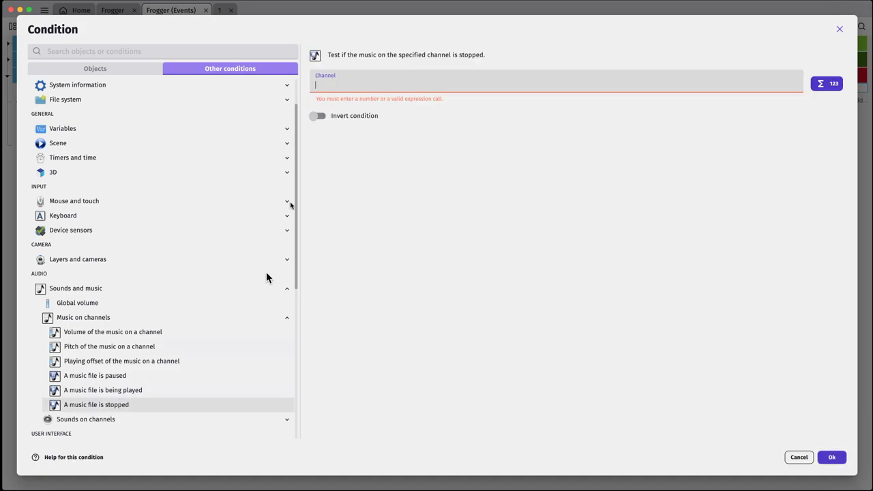
pyautogui.write('1')
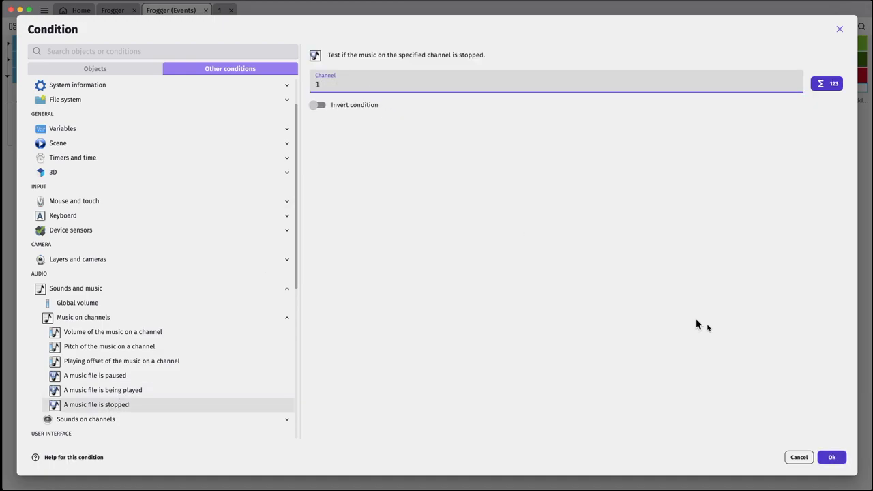
pyautogui.click(832, 458)
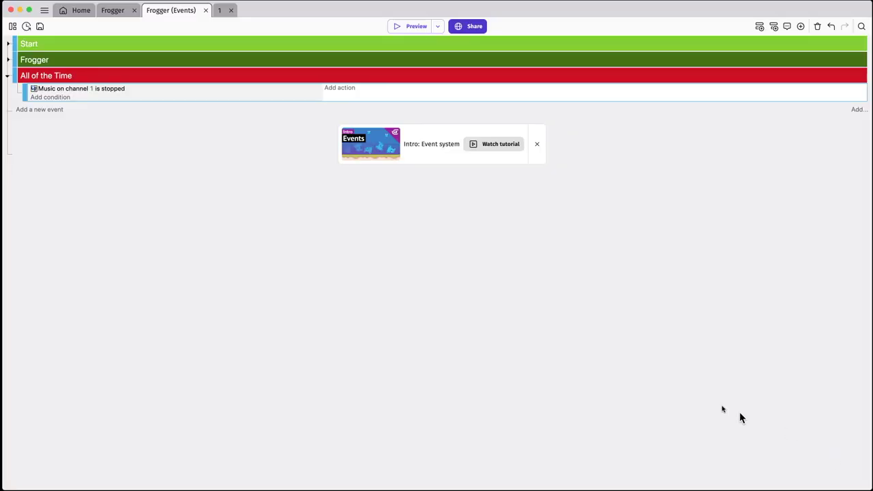
# Add an action to the stopped-music event that plays a music file on a channel, using song_main.mp3 from the music folder
pyautogui.click(340, 90)
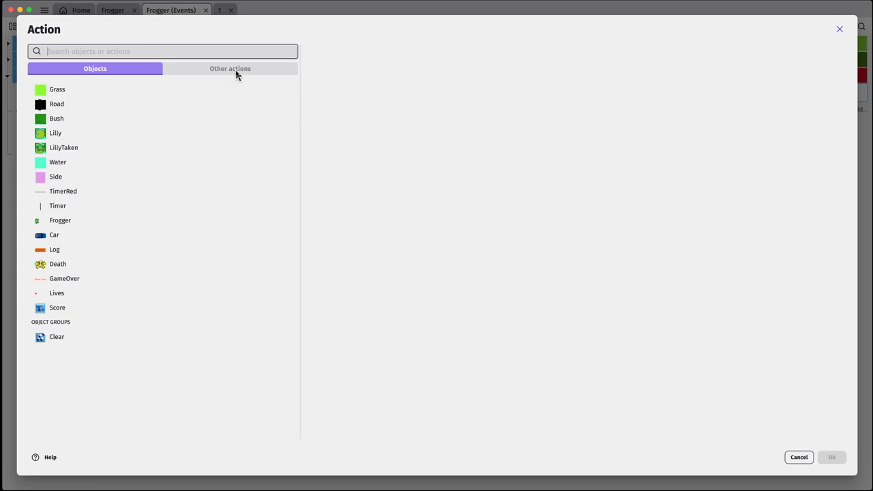
pyautogui.click(232, 69)
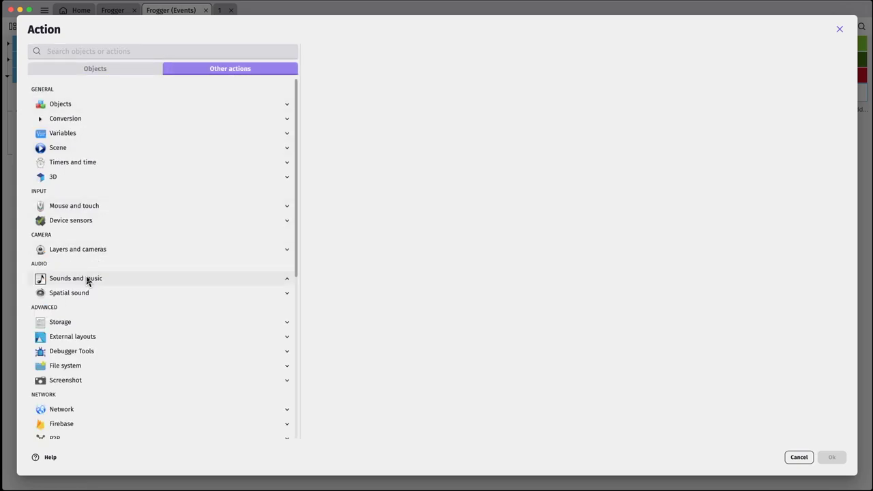
pyautogui.click(93, 293)
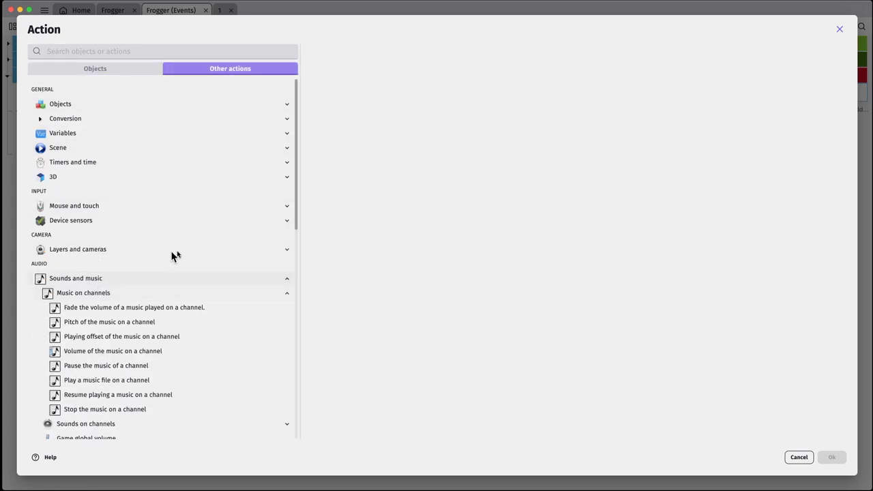
pyautogui.click(140, 380)
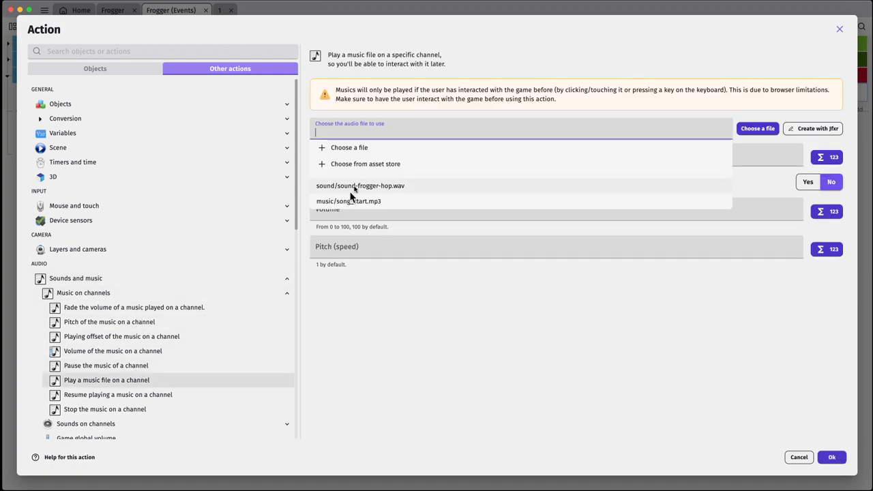
pyautogui.click(355, 149)
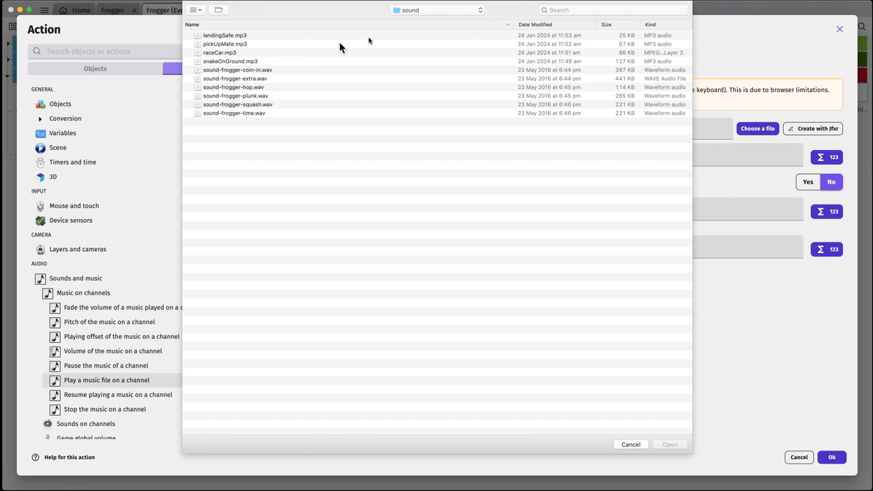
pyautogui.click(428, 10)
pyautogui.click(411, 19)
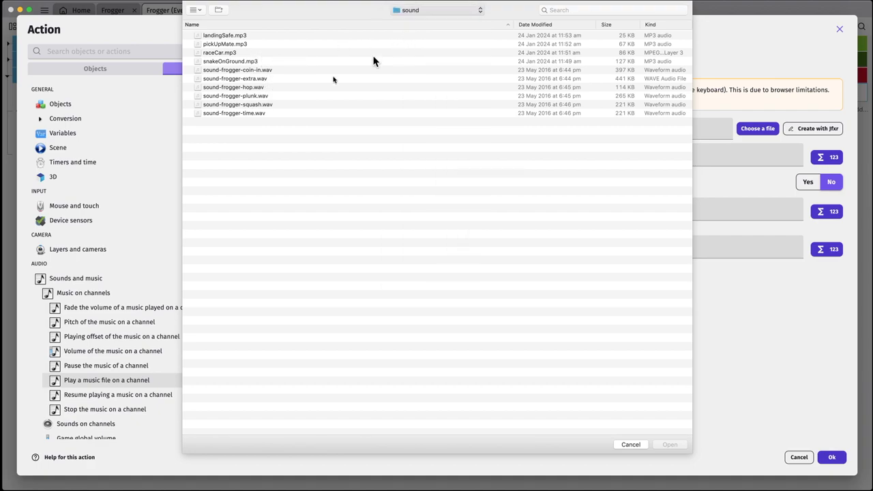
pyautogui.scroll(-3, 250, 371)
pyautogui.click(227, 370)
pyautogui.doubleClick(227, 370)
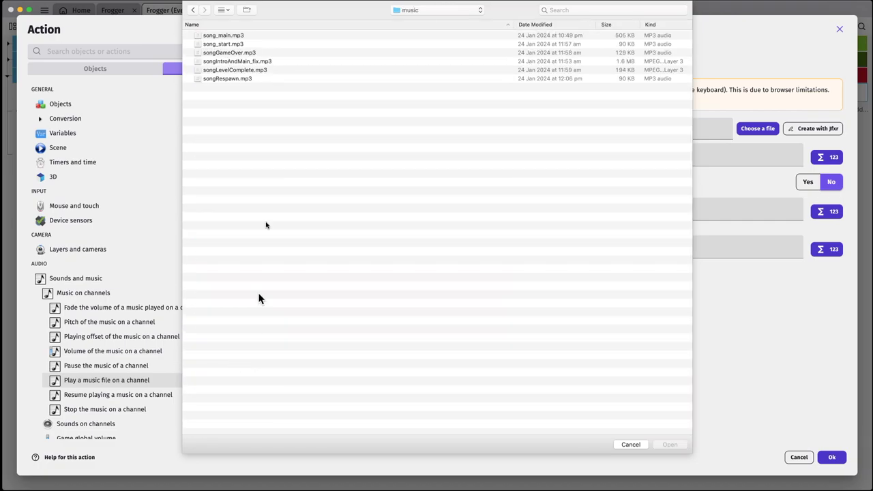
pyautogui.click(246, 38)
pyautogui.click(669, 445)
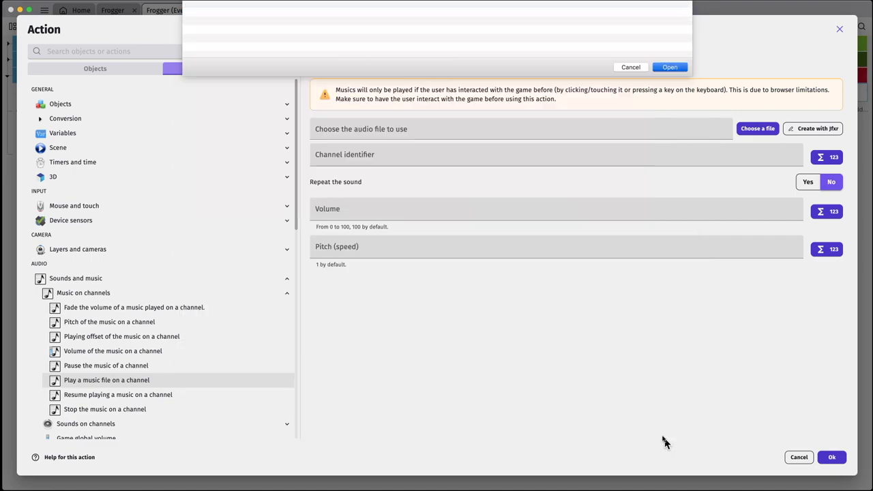
# Set the music action's volume to 10 and its channel identifier to 1, and apply it
pyautogui.click(365, 214)
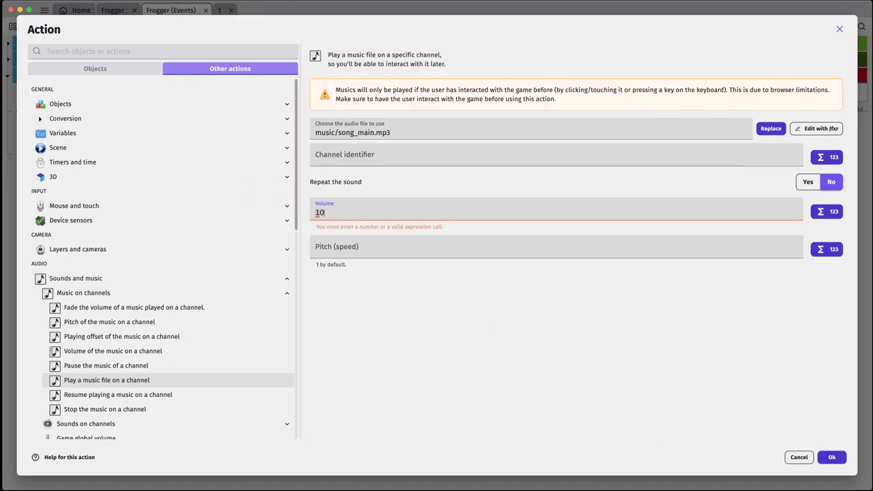
pyautogui.click(402, 318)
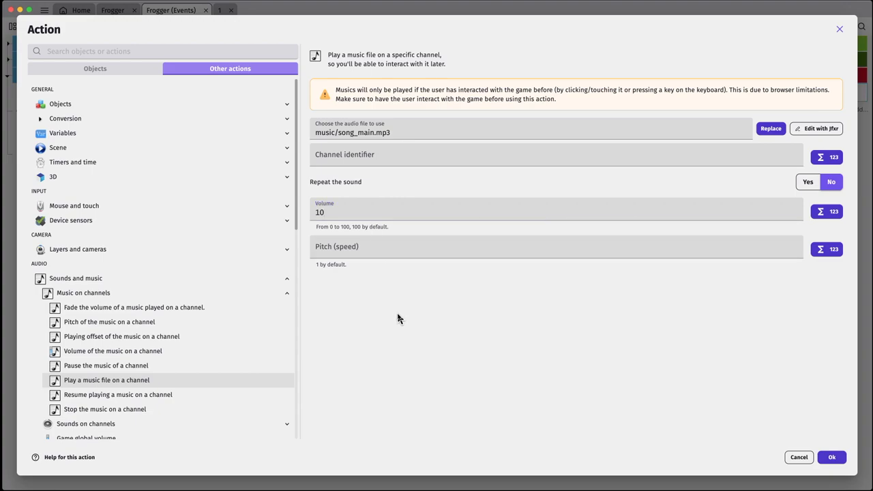
pyautogui.click(401, 163)
pyautogui.write('1')
pyautogui.click(428, 323)
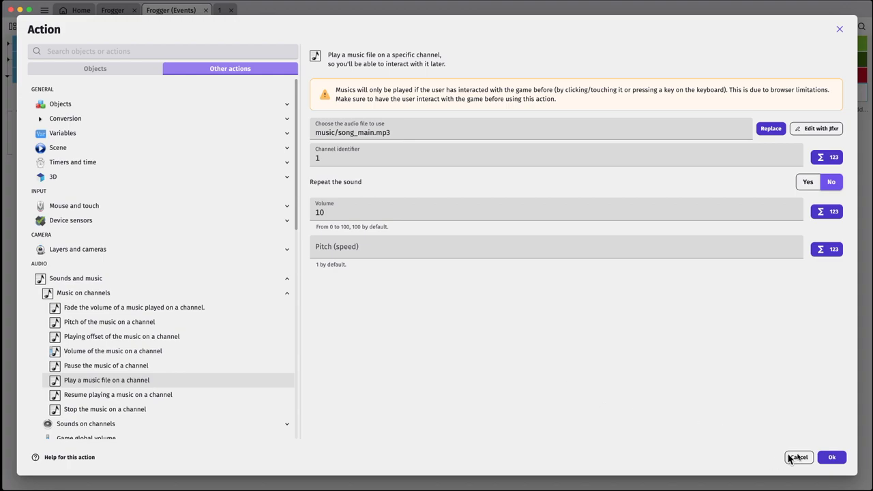
pyautogui.click(831, 458)
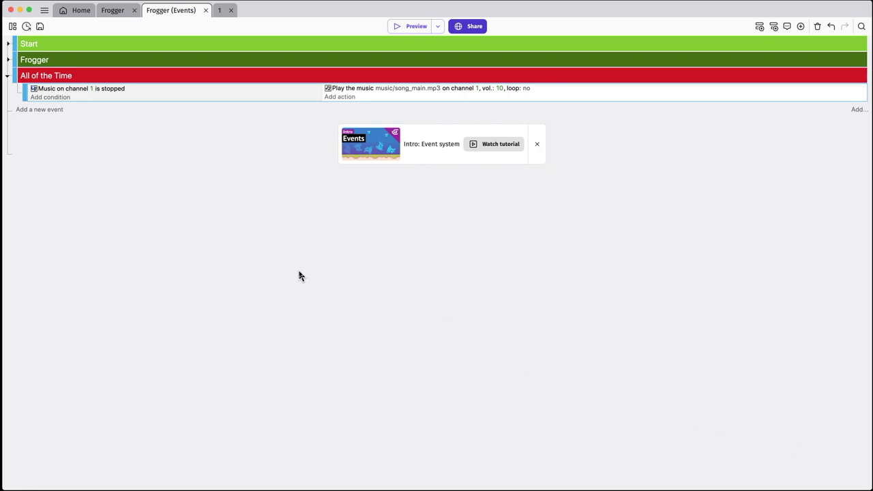
# Nest a new event in the All of the Time group and give it a Frogger animation (by number) condition
pyautogui.click(43, 110)
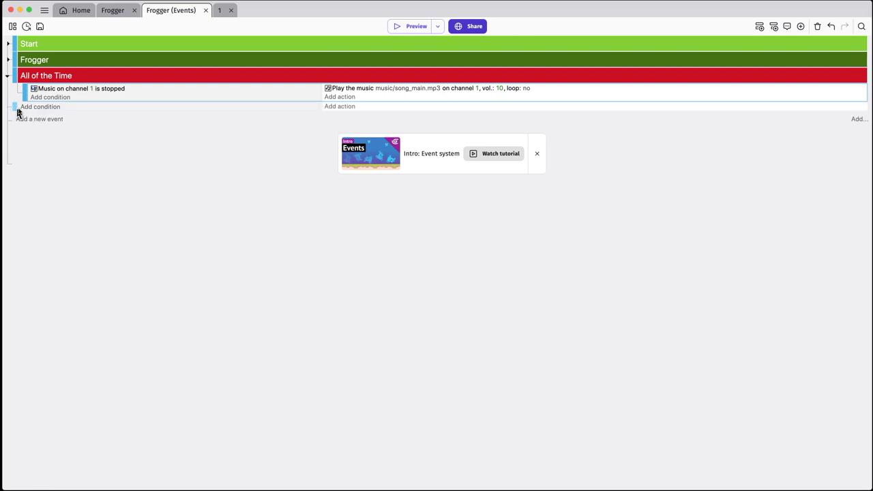
pyautogui.click(31, 110)
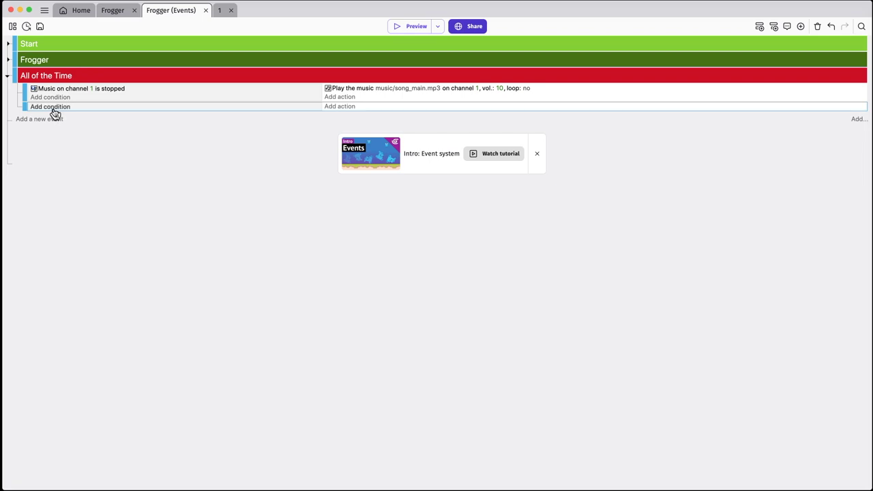
pyautogui.click(54, 109)
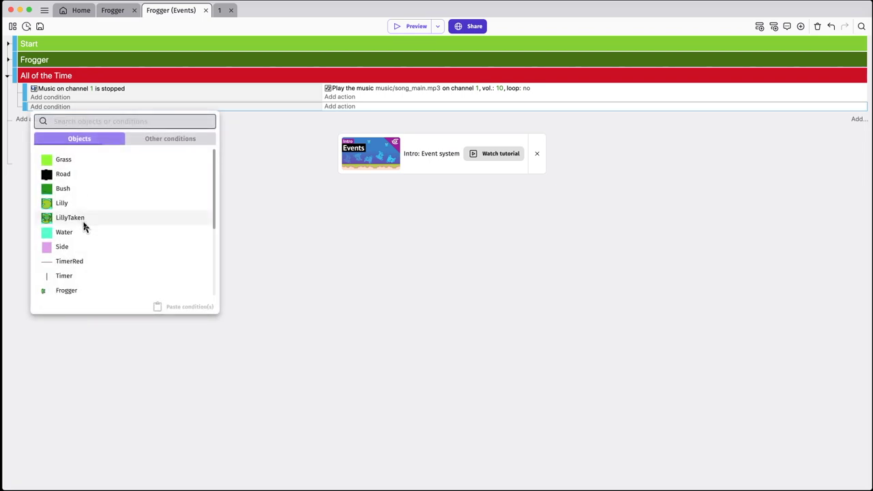
pyautogui.scroll(-1, 82, 246)
pyautogui.click(73, 281)
pyautogui.scroll(-3, 103, 259)
pyautogui.scroll(-1, 114, 259)
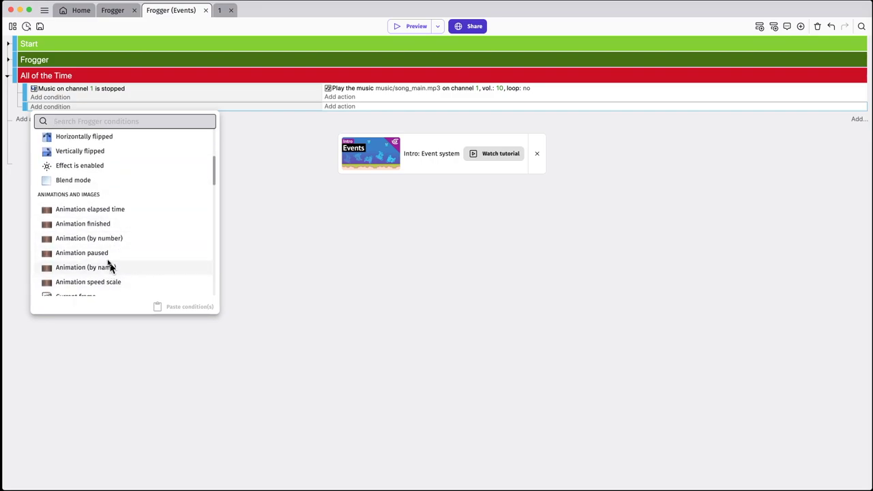
pyautogui.click(113, 242)
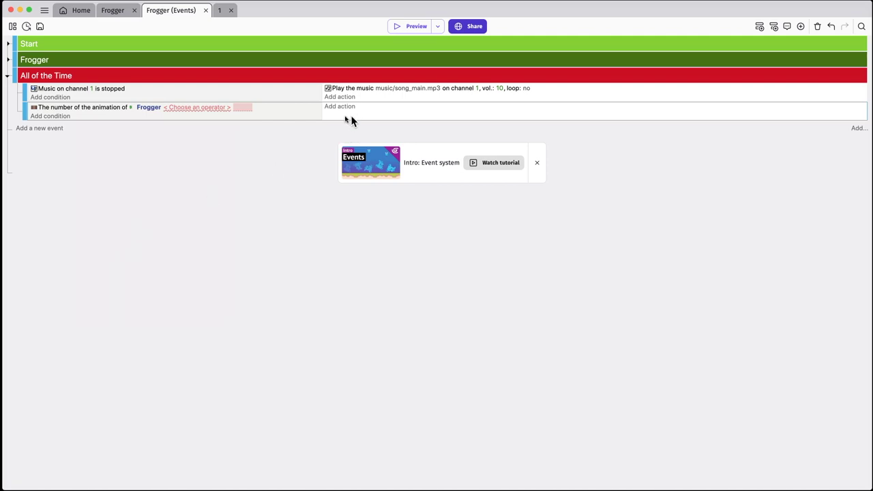
# Complete the Frogger animation number condition with the equal to operator and the value 1
pyautogui.click(221, 111)
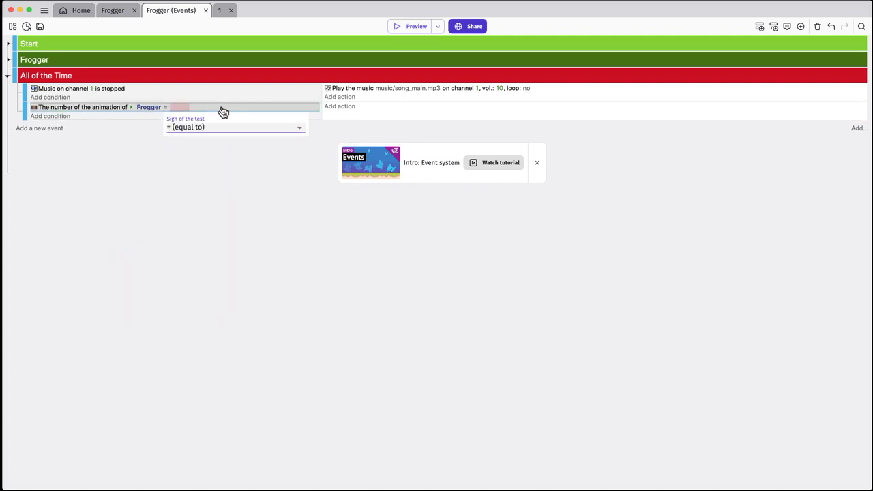
pyautogui.click(250, 111)
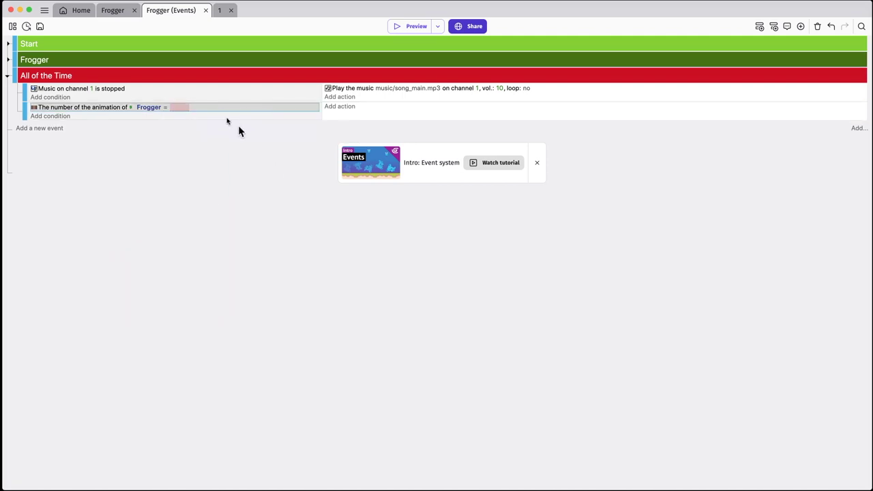
pyautogui.click(180, 107)
pyautogui.write('1')
pyautogui.click(163, 249)
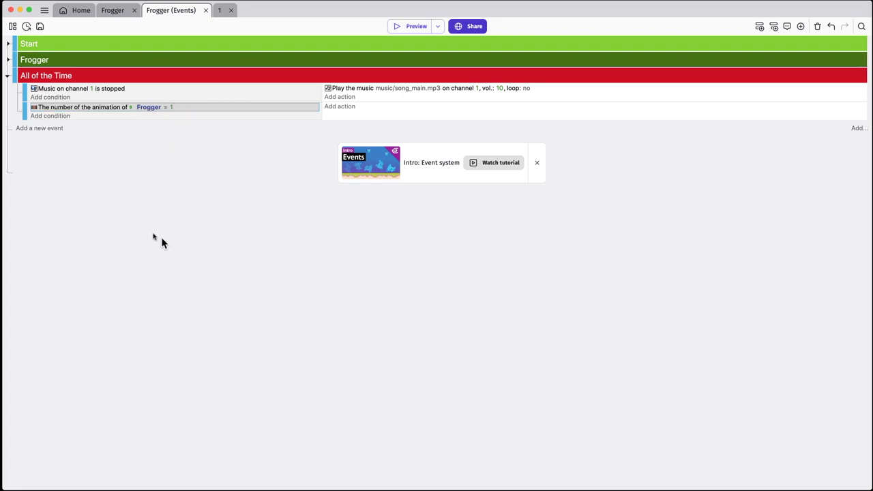
# Add a second condition to the same event checking that the Frogger animation is finished
pyautogui.click(62, 120)
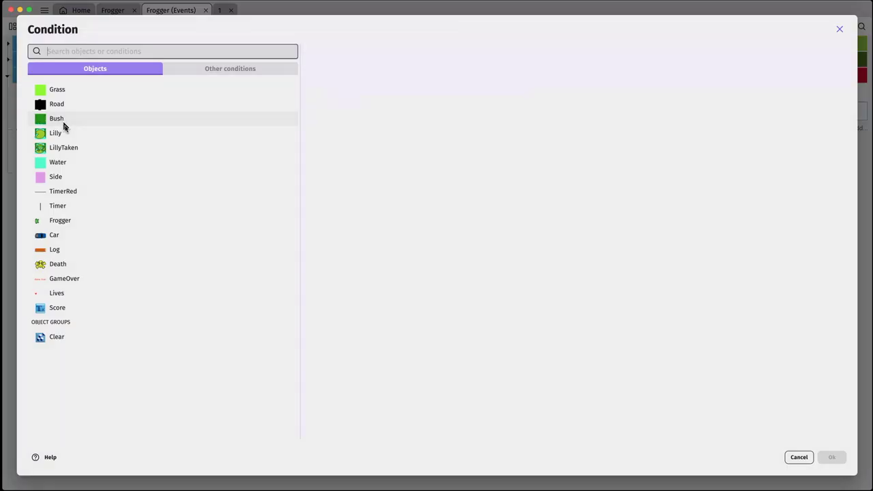
pyautogui.click(67, 222)
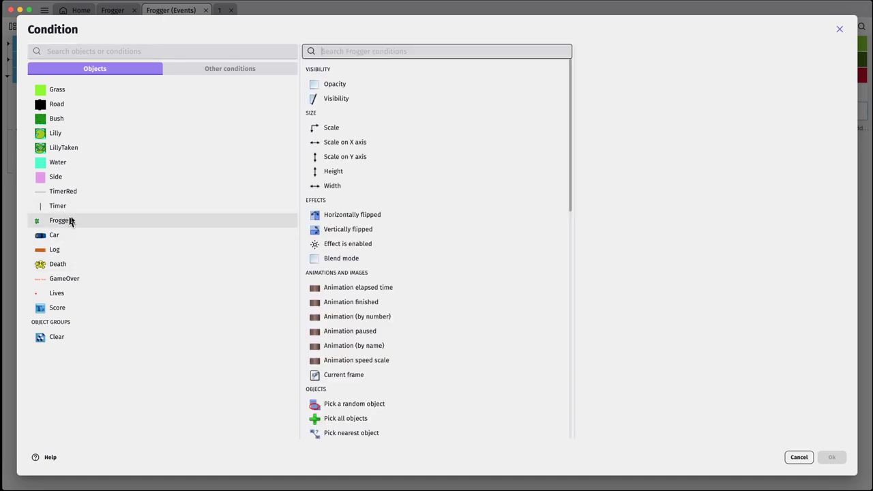
pyautogui.click(370, 304)
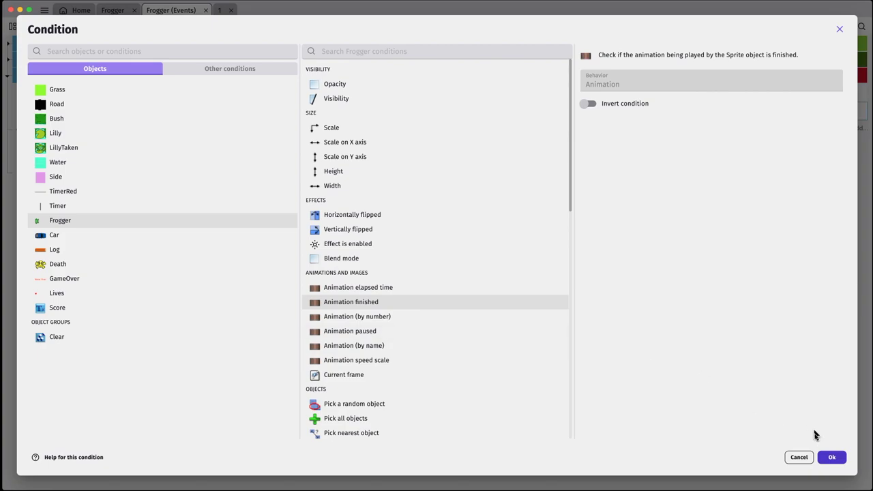
pyautogui.click(829, 457)
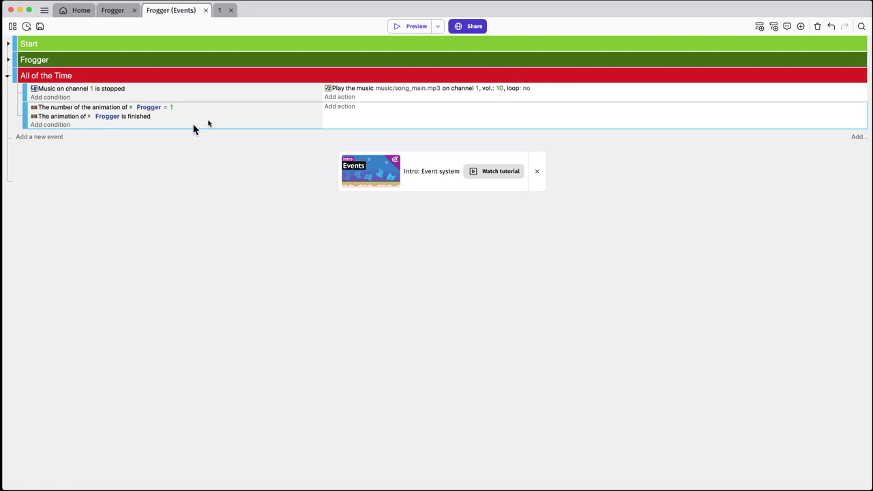
# Add an action to the finished hop animation event that sets Frogger's animation number to 0
pyautogui.click(341, 109)
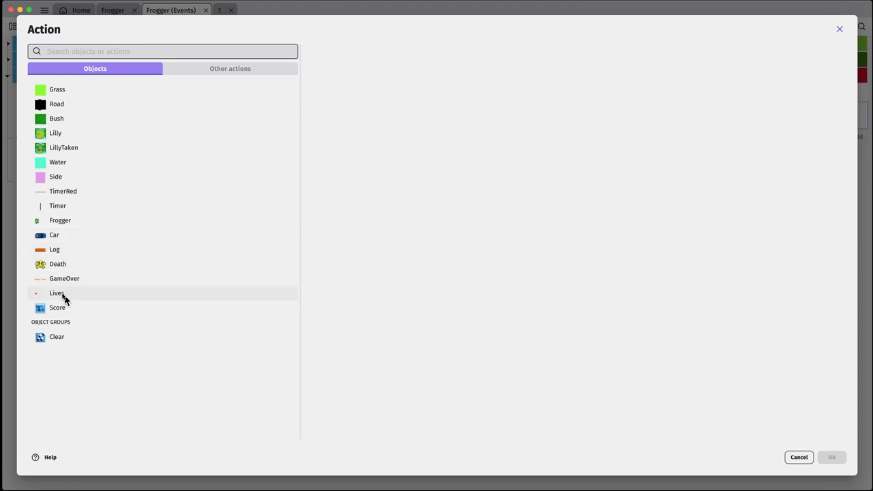
pyautogui.click(63, 221)
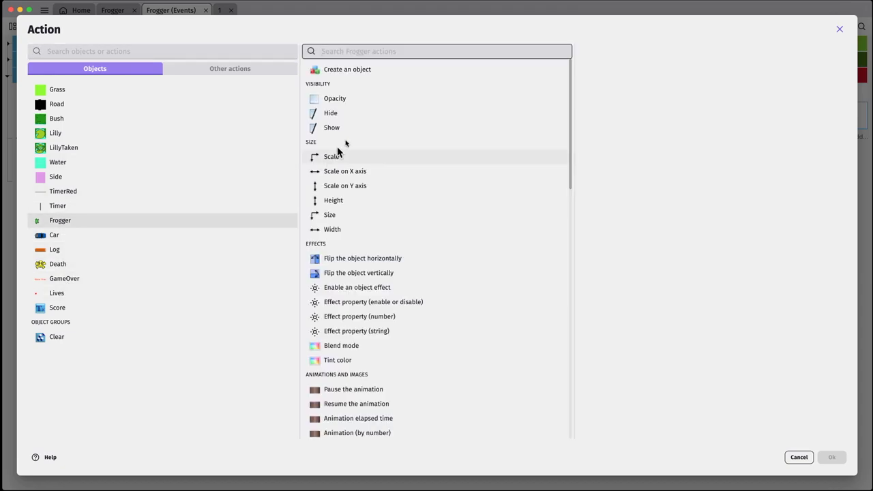
pyautogui.scroll(-3, 383, 187)
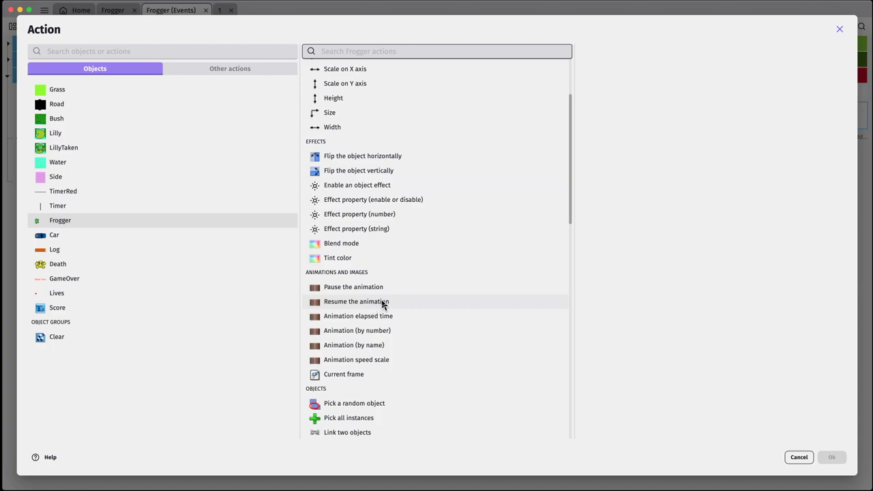
pyautogui.click(391, 330)
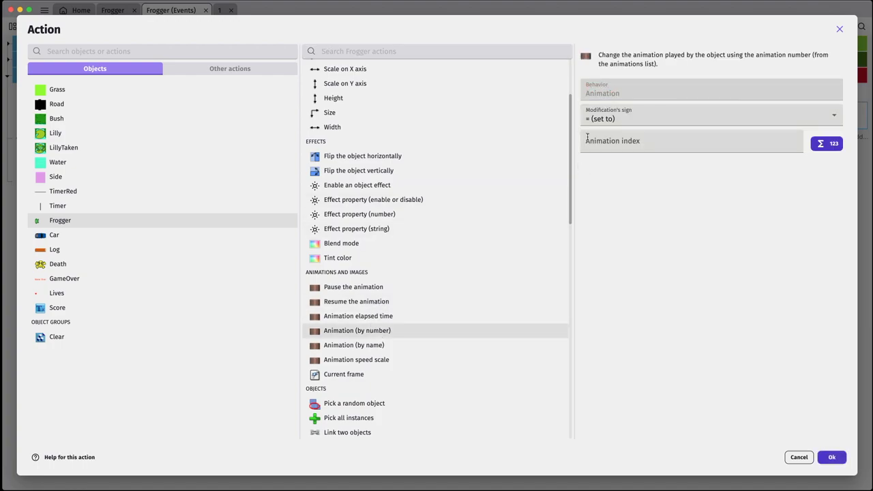
pyautogui.write('0')
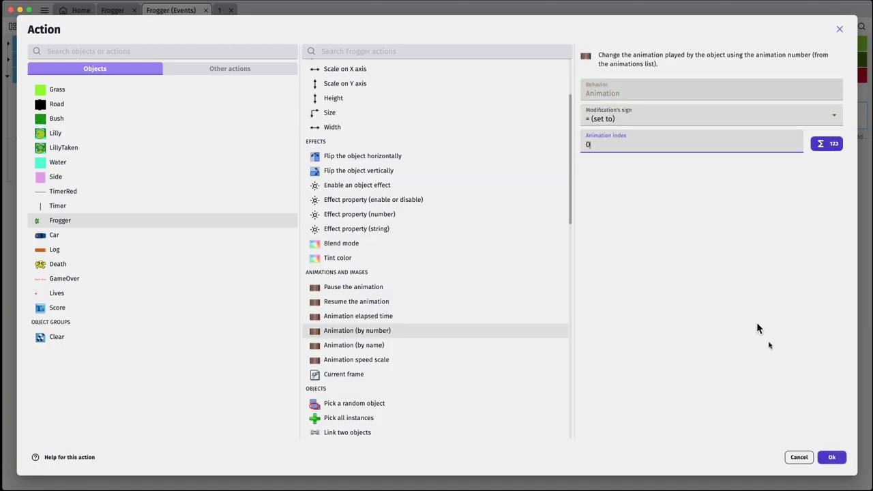
pyautogui.click(832, 457)
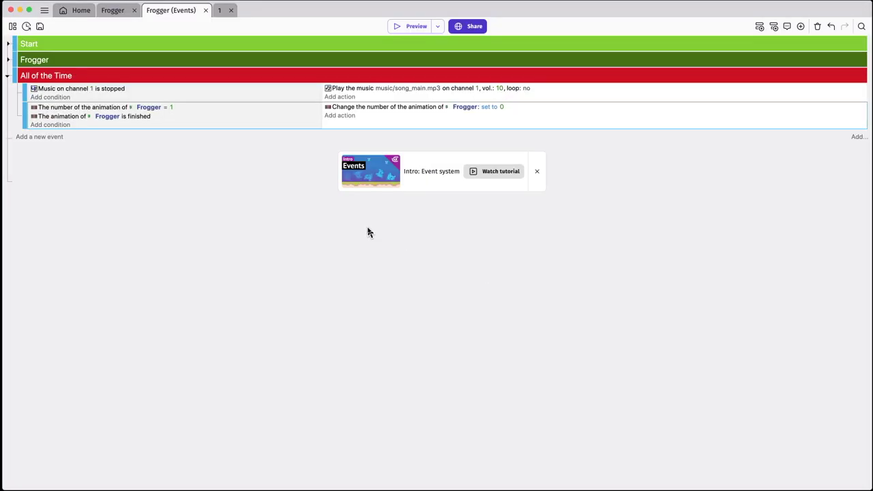
# Start a second action on the same event that changes Frogger's position on both axes
pyautogui.click(346, 117)
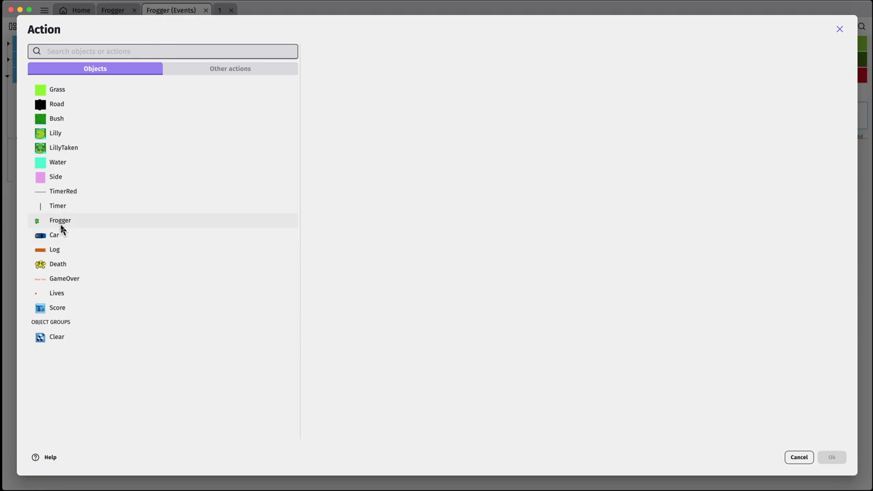
pyautogui.click(85, 225)
pyautogui.scroll(-5, 392, 247)
pyautogui.scroll(-2, 394, 249)
pyautogui.scroll(-2, 396, 252)
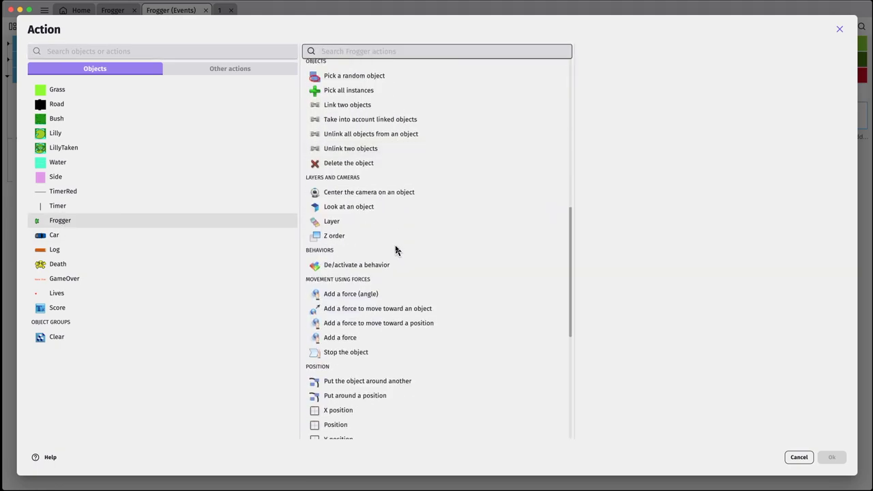
pyautogui.scroll(-3, 397, 254)
pyautogui.click(351, 329)
# Set the position action's X position to Frogger.X()+Variable(jumptox)
pyautogui.click(612, 106)
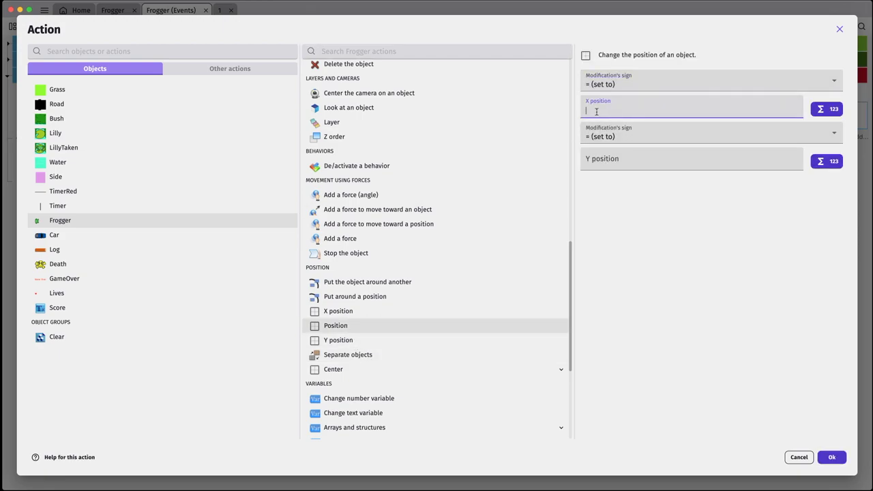
pyautogui.write('Frogg')
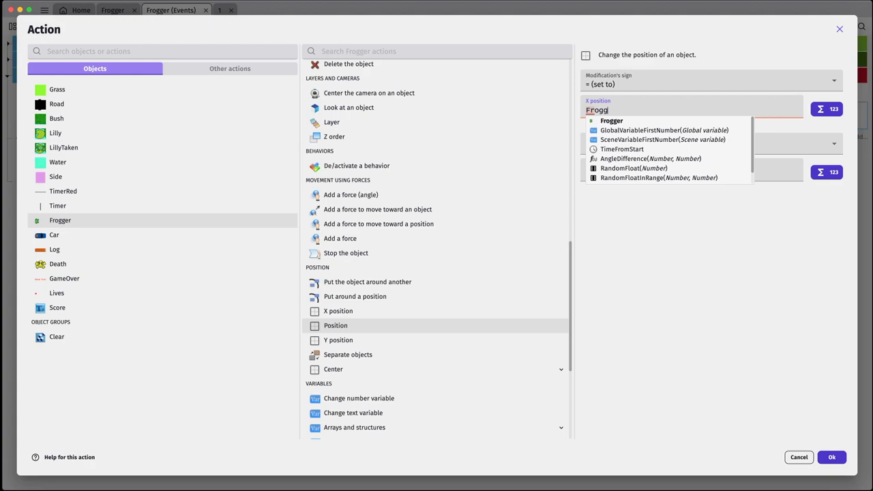
pyautogui.write('er')
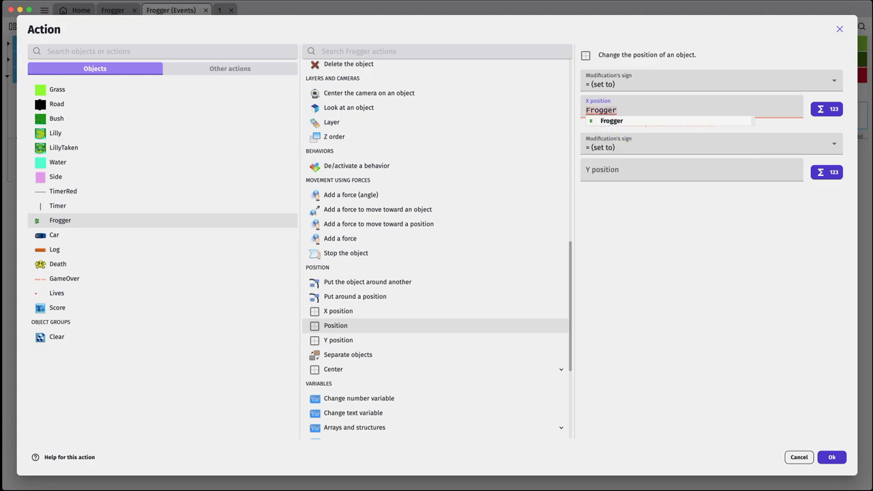
pyautogui.write('.X()')
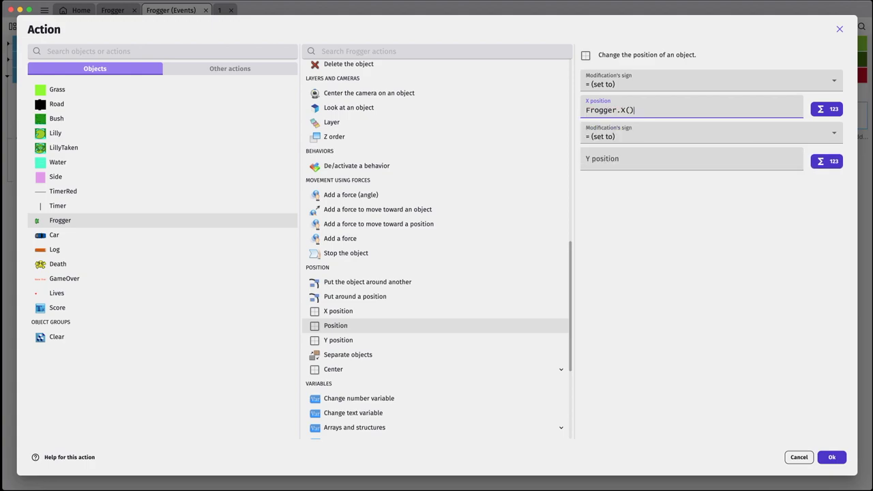
pyautogui.write('+')
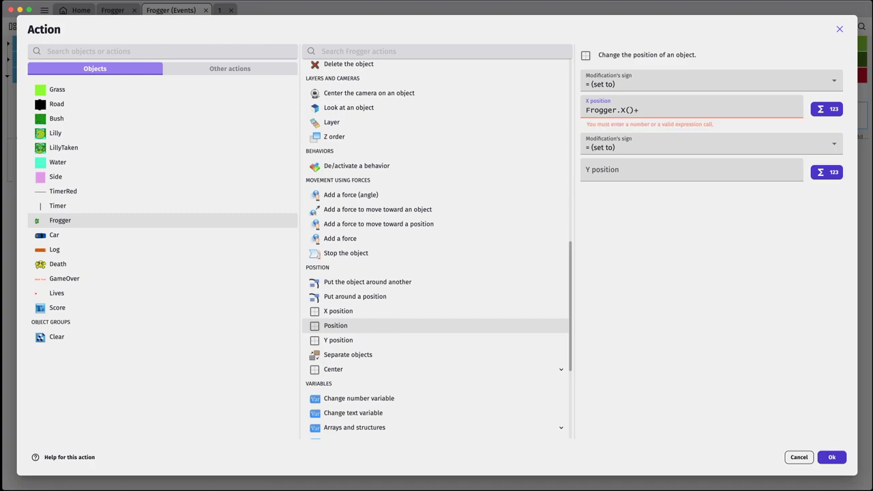
pyautogui.write('Variable(j')
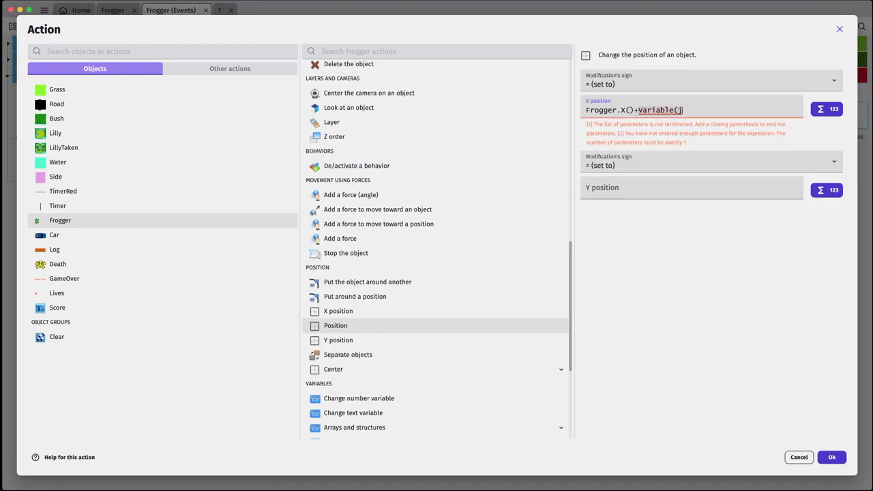
pyautogui.write('umptox')
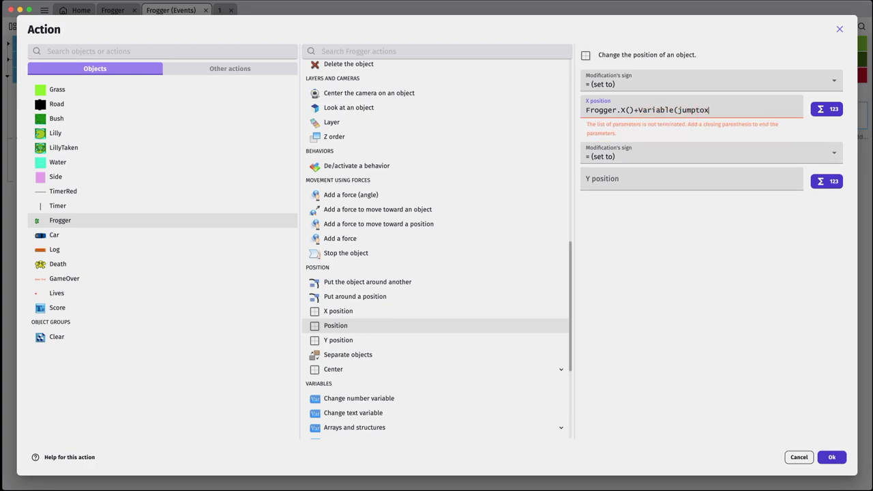
pyautogui.write(')')
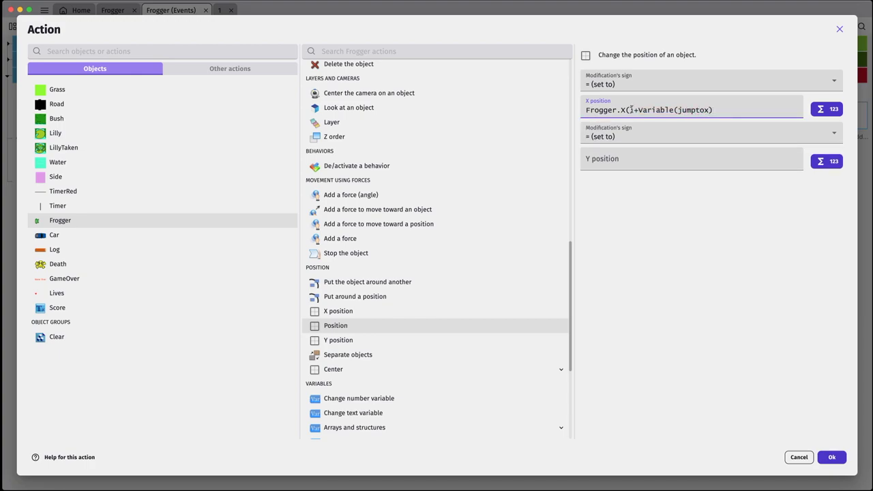
# Reuse the X expression for the Y position, adapt it to Frogger.Y()+Variable(jumptoy), and apply the action
pyautogui.tripleClick(633, 110)
pyautogui.rightClick(632, 110)
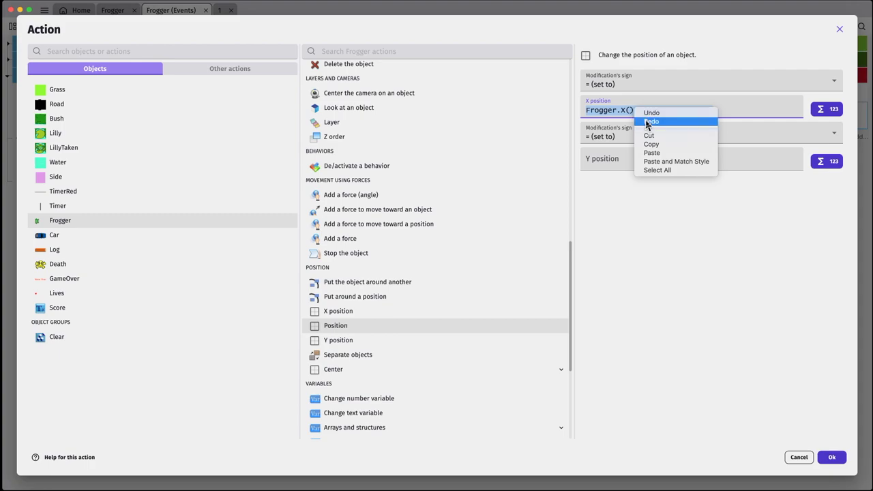
pyautogui.click(653, 145)
pyautogui.click(631, 161)
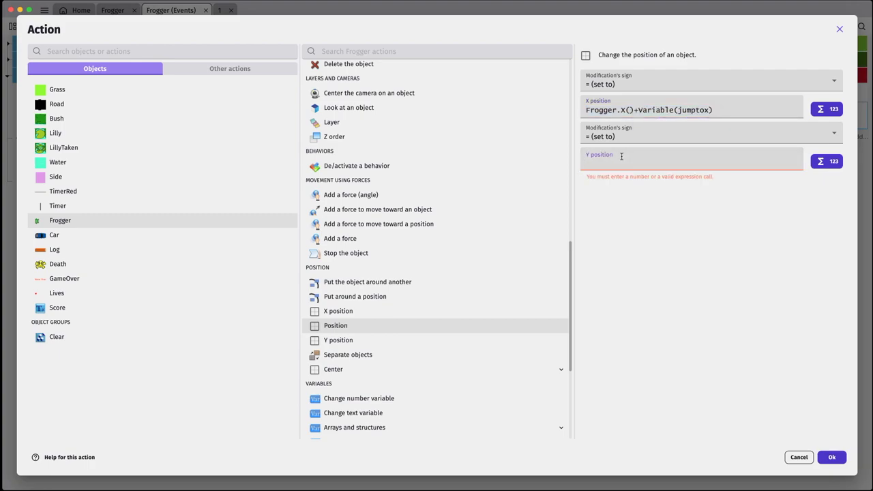
pyautogui.rightClick(631, 164)
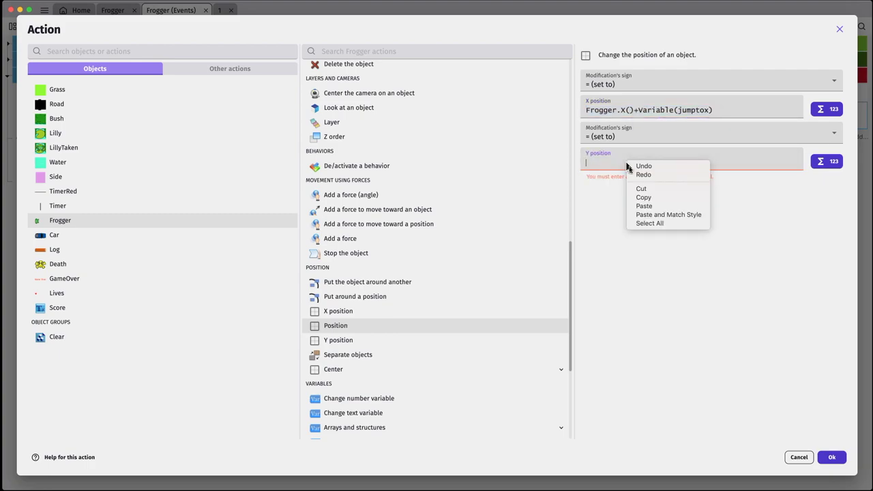
pyautogui.click(645, 209)
pyautogui.click(627, 162)
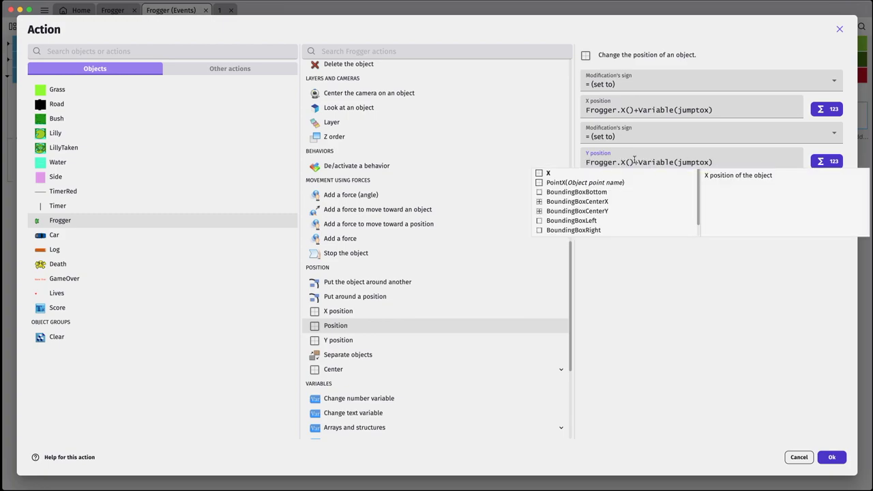
pyautogui.press('BackSpace')
pyautogui.write('Y')
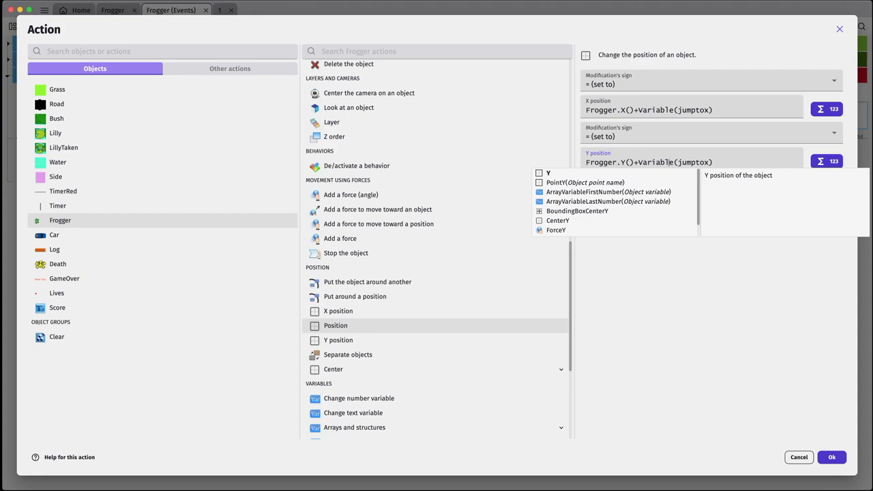
pyautogui.click(705, 163)
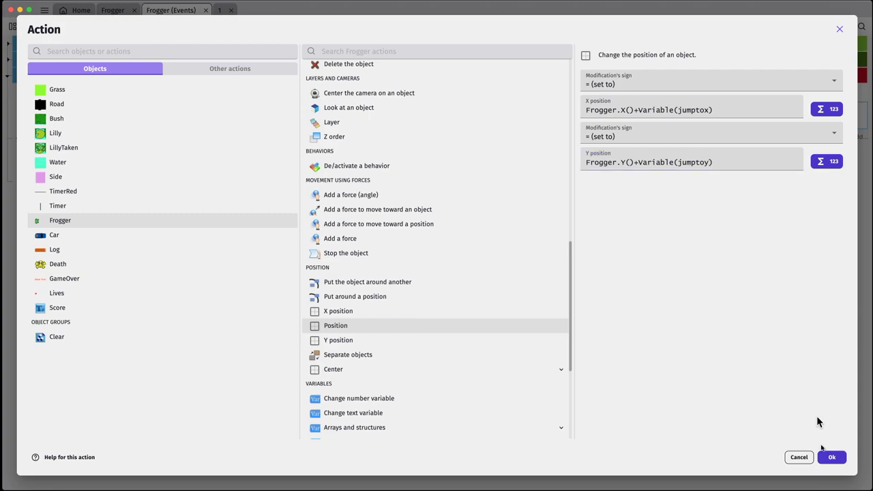
pyautogui.click(832, 457)
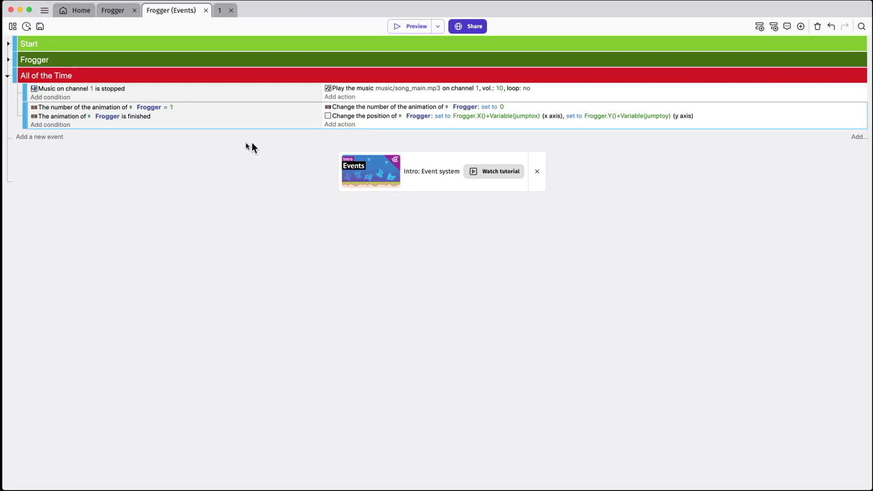
# Add an event with the condition that the Timer's width is less or equal to 300, and nest it in the All of the Time group
pyautogui.click(49, 138)
pyautogui.click(40, 135)
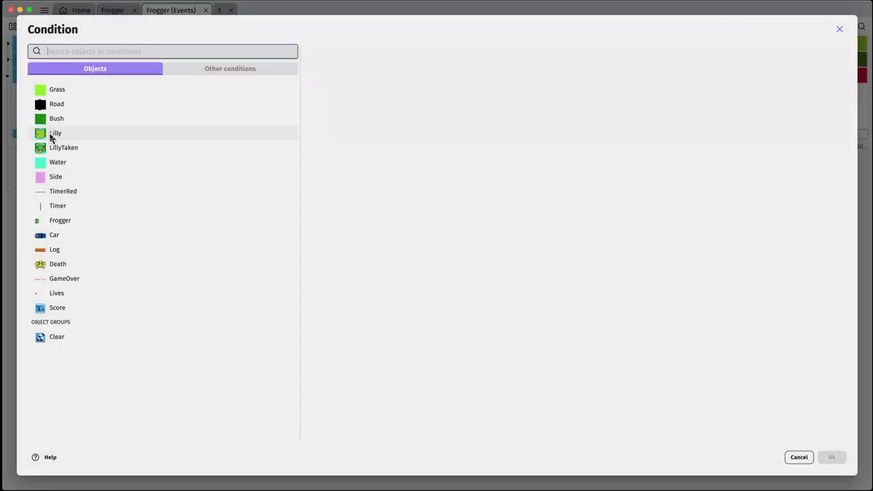
pyautogui.click(58, 206)
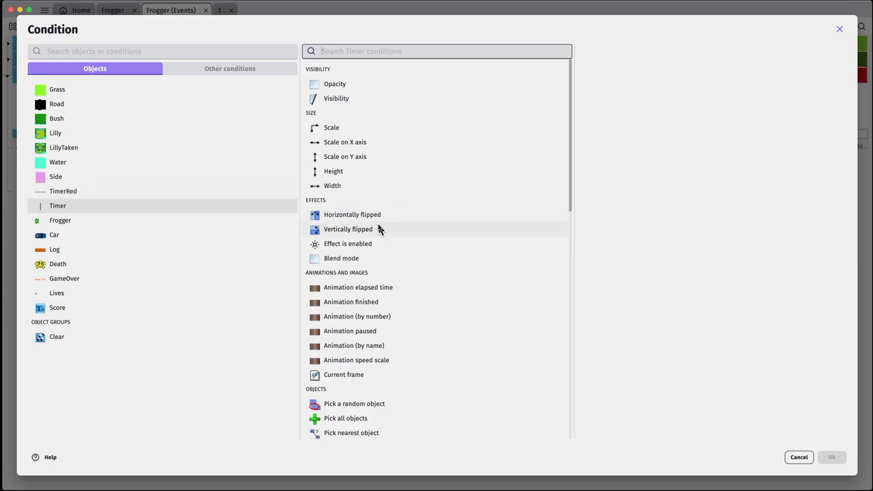
pyautogui.click(338, 185)
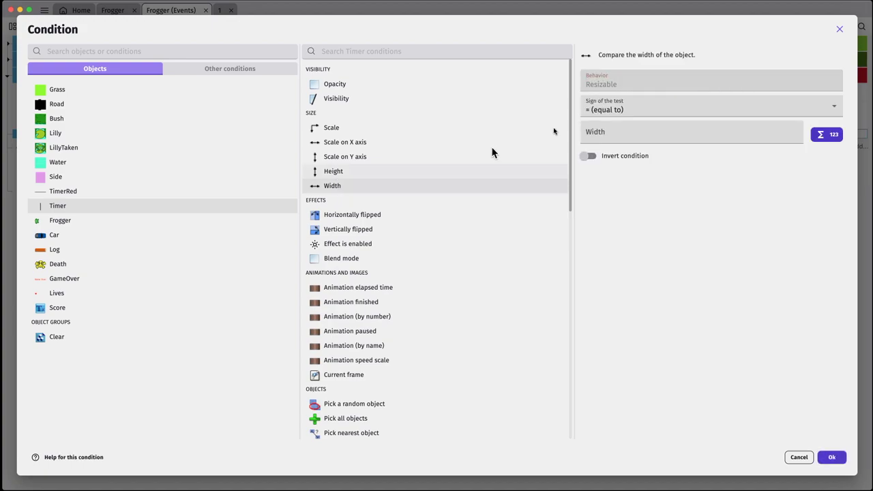
pyautogui.click(615, 108)
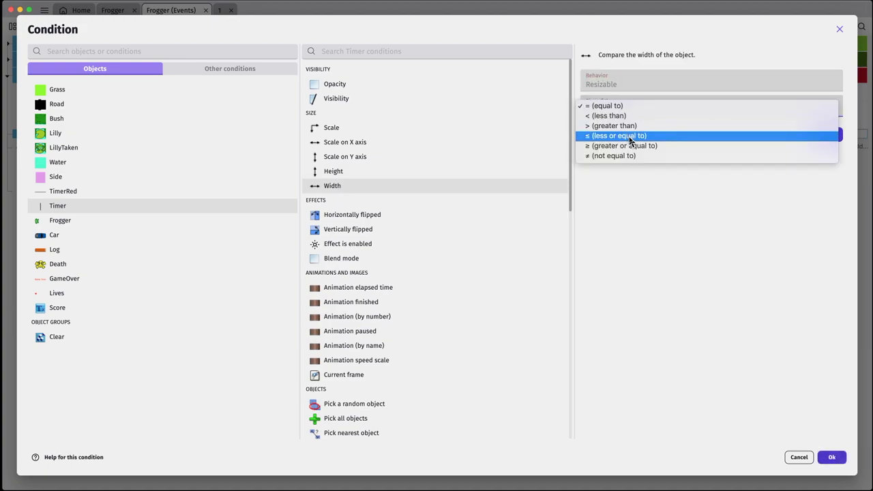
pyautogui.click(631, 136)
pyautogui.click(607, 131)
pyautogui.write('3')
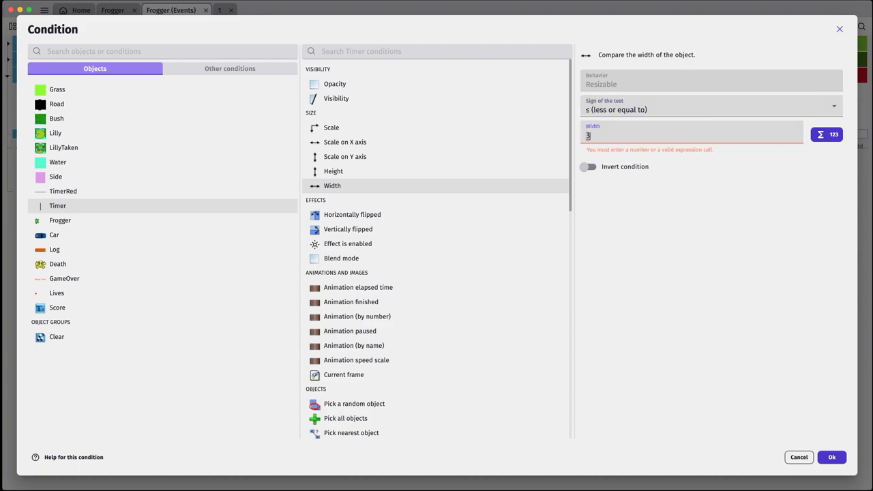
pyautogui.write('00')
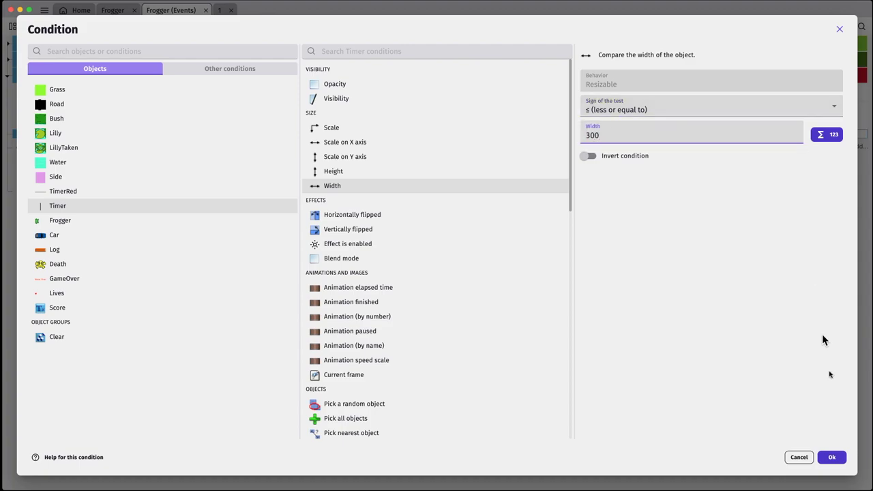
pyautogui.click(822, 460)
pyautogui.moveTo(19, 146); pyautogui.dragTo(123, 139)
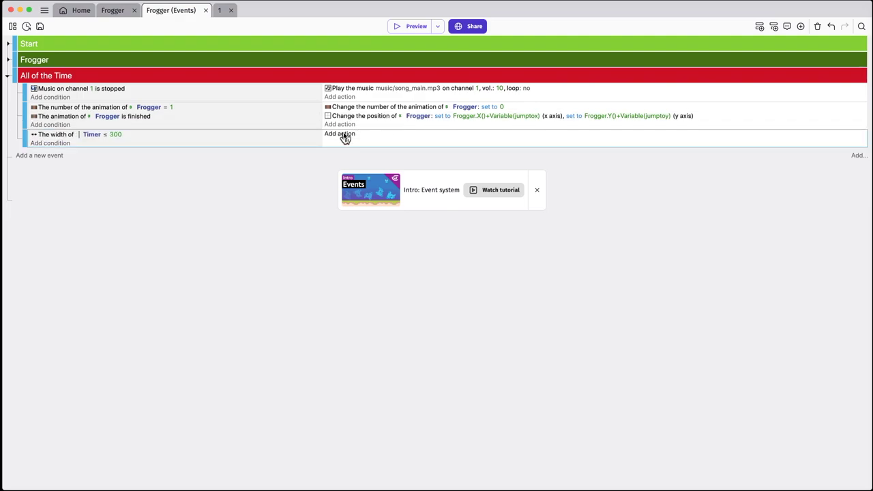
# Give the Timer width event an action that adds .3 to the Timer's width
pyautogui.click(344, 134)
pyautogui.click(72, 206)
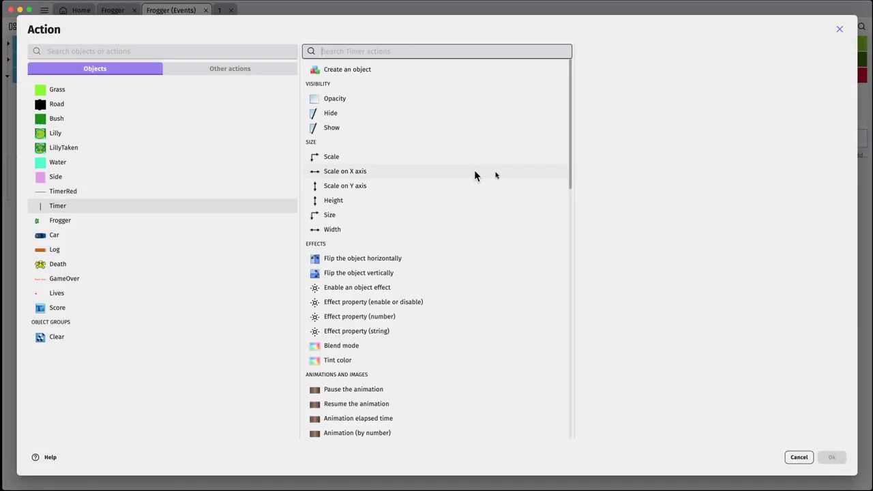
pyautogui.click(340, 230)
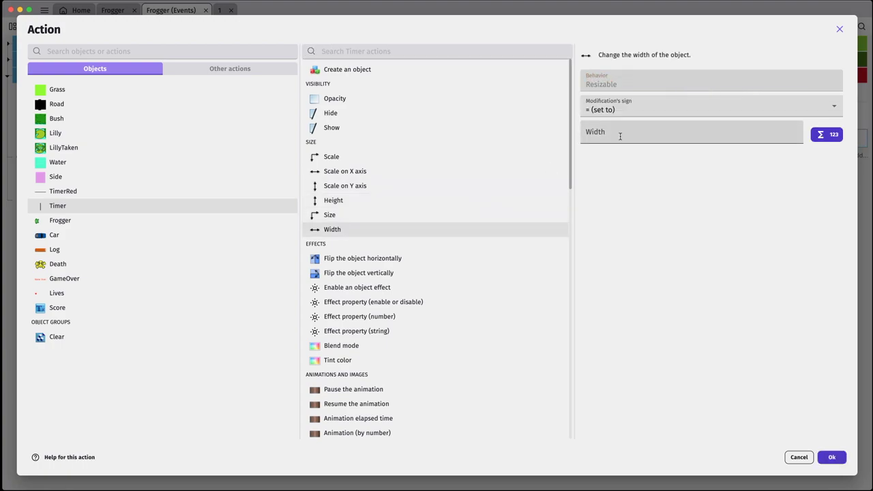
pyautogui.click(622, 115)
pyautogui.click(621, 116)
pyautogui.click(612, 133)
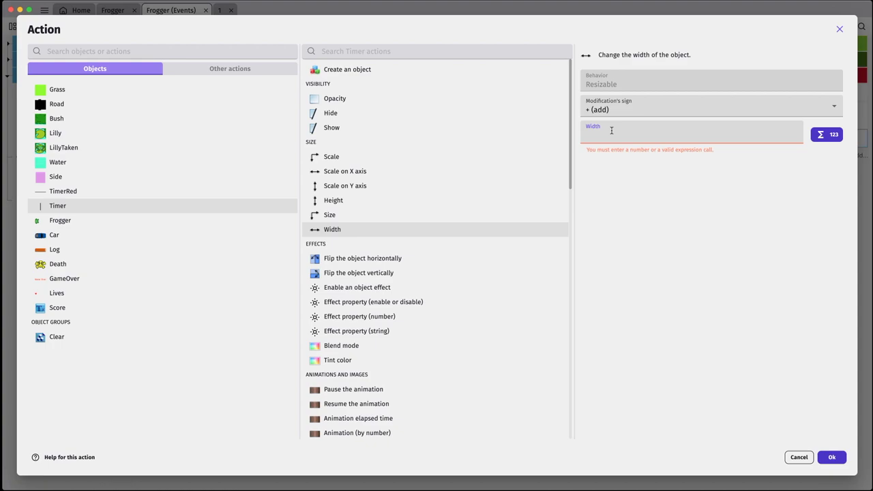
pyautogui.write('.3')
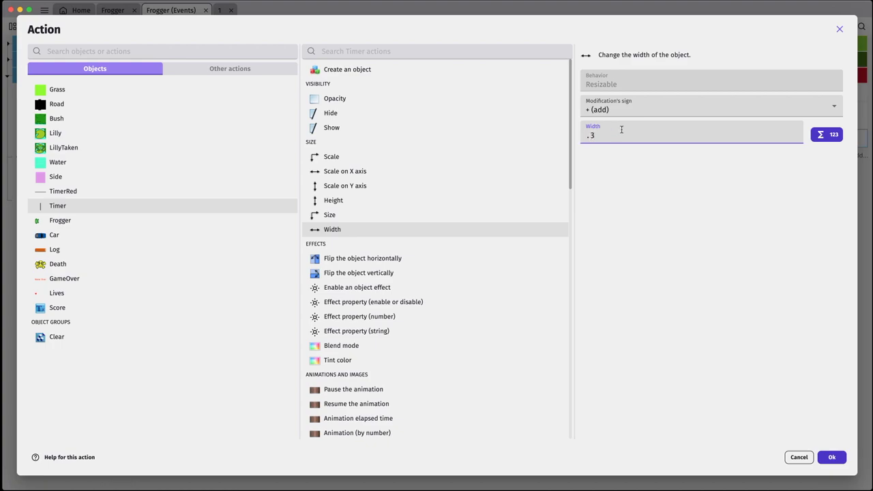
pyautogui.click(833, 458)
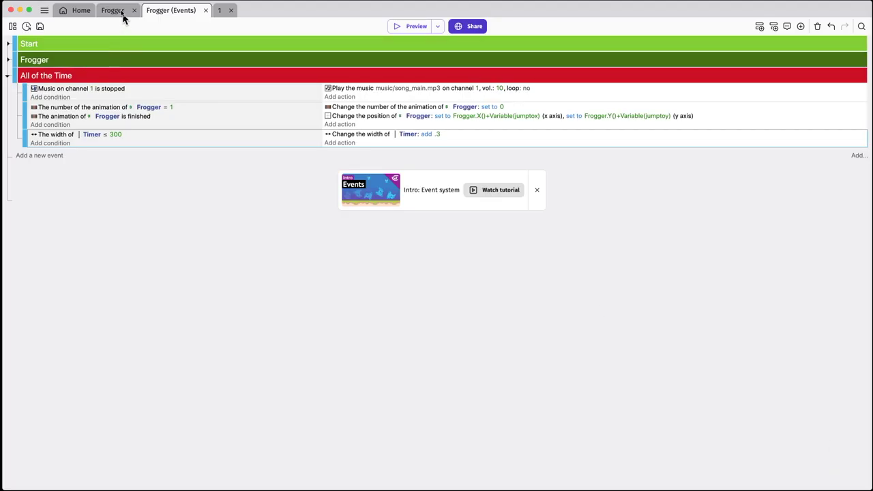
# Set the time between frames of the Frogger object's Animation #1 to 0.03 and apply the change
pyautogui.click(8, 77)
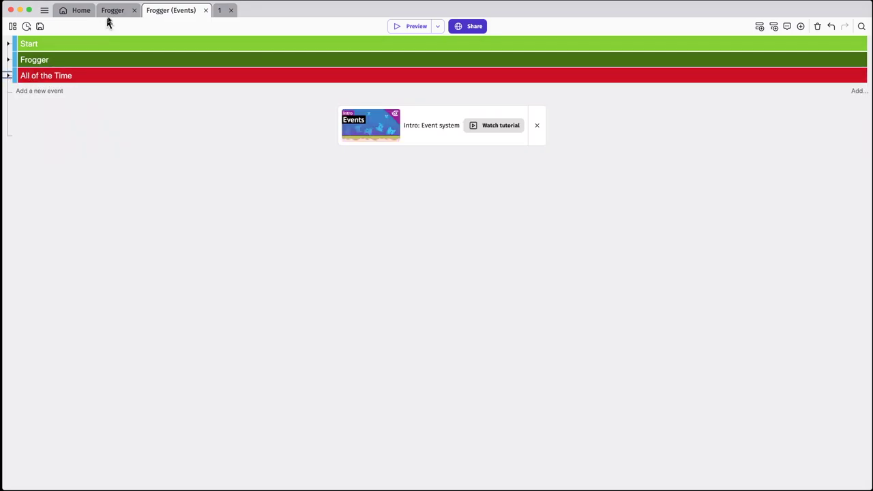
pyautogui.click(113, 13)
pyautogui.doubleClick(690, 253)
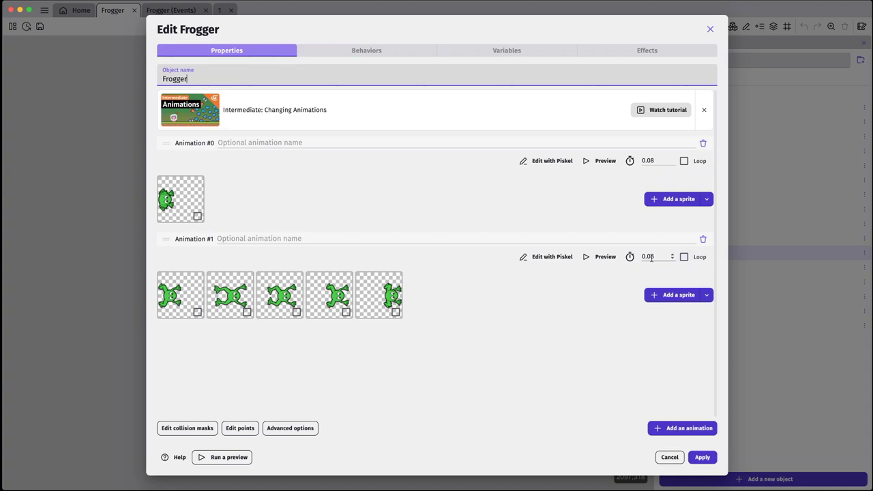
pyautogui.click(652, 257)
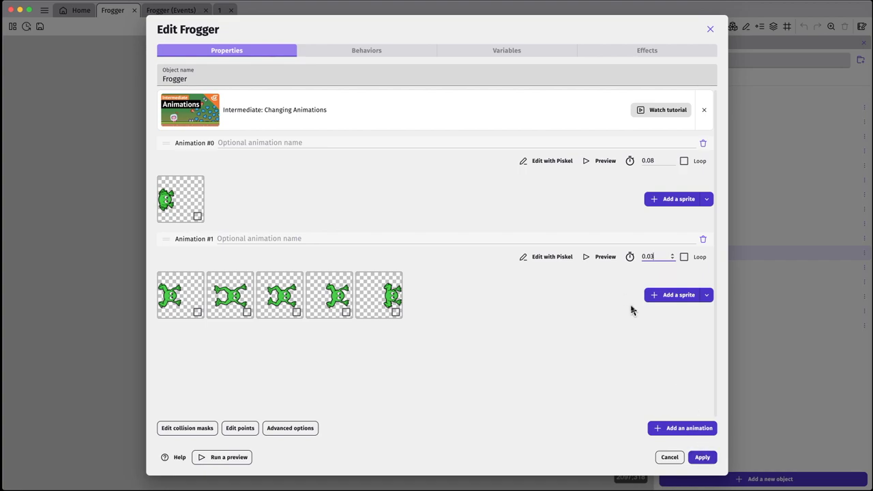
pyautogui.click(702, 457)
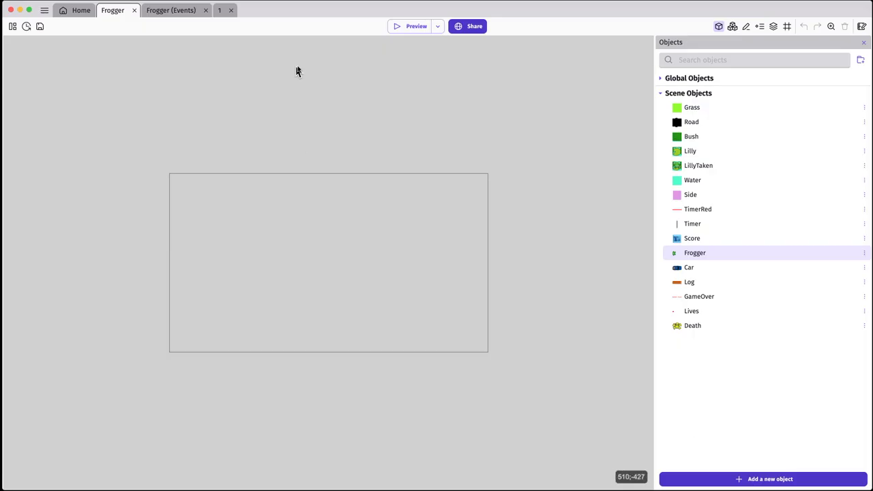
# Run a preview of the game, test hopping the frog in all directions across the road and river, and close the preview
pyautogui.click(413, 28)
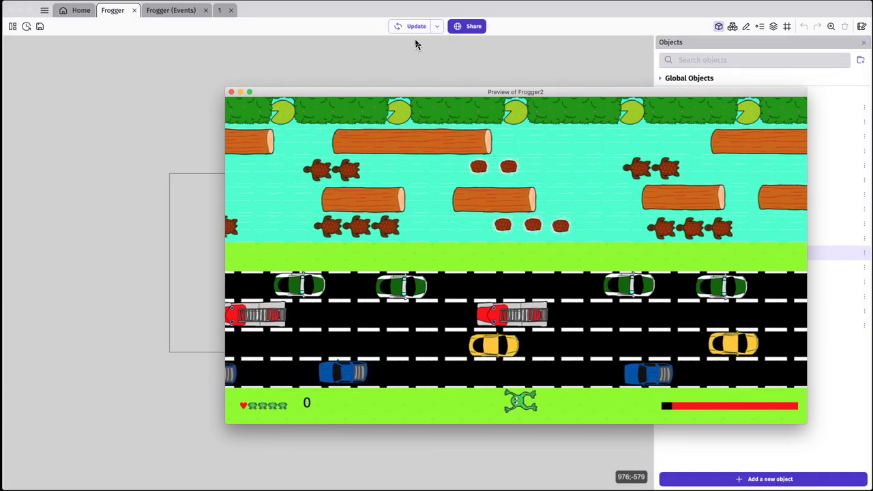
pyautogui.press('Left')
pyautogui.press('Left')
pyautogui.press('Right')
pyautogui.press('Right')
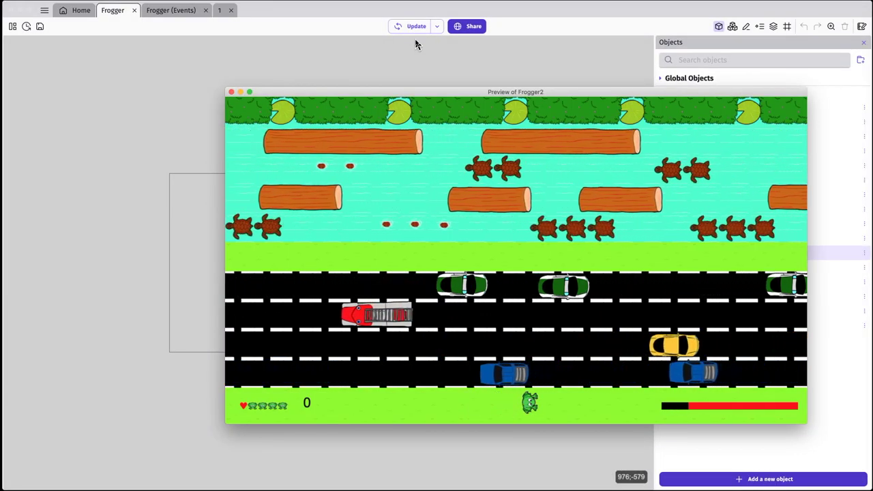
pyautogui.press('Up')
pyautogui.press('Up')
pyautogui.press('Up')
pyautogui.press('Up')
pyautogui.press('Left')
pyautogui.press('Left')
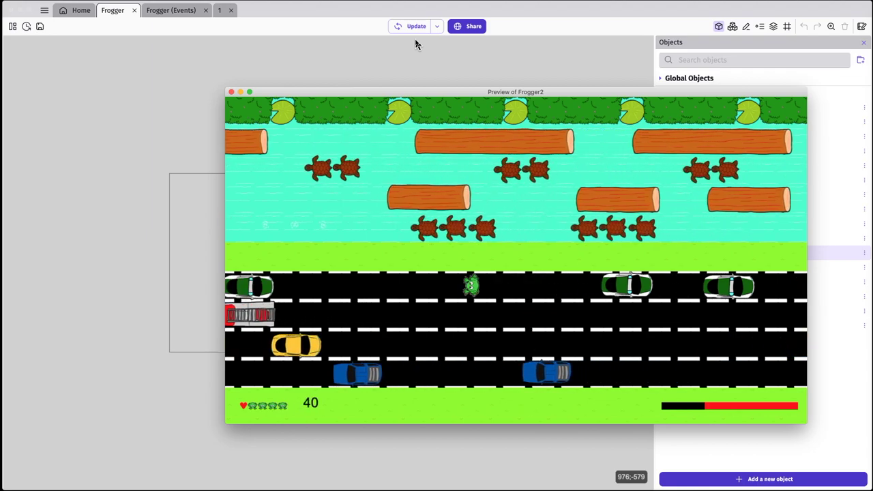
pyautogui.press('Down')
pyautogui.press('Down')
pyautogui.press('Right')
pyautogui.press('Right')
pyautogui.press('Right')
pyautogui.press('Right')
pyautogui.press('Right')
pyautogui.press('Up')
pyautogui.press('Up')
pyautogui.press('Up')
pyautogui.press('Up')
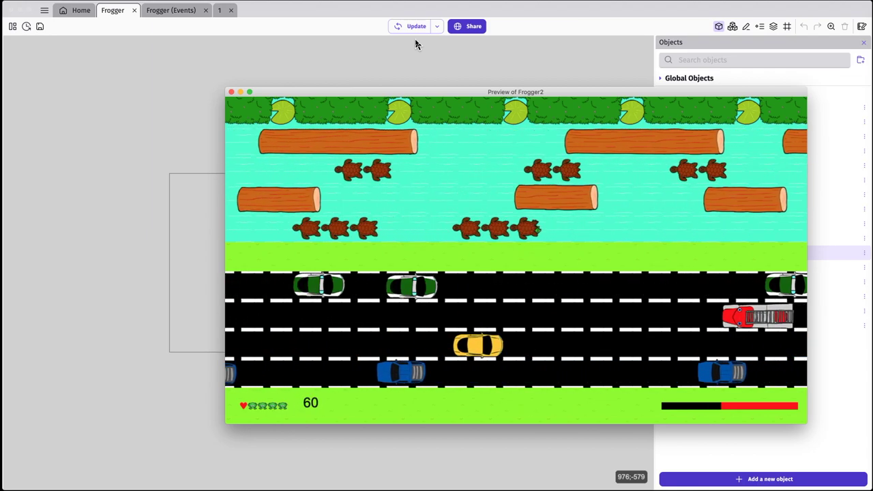
pyautogui.press('Up')
pyautogui.press('Up')
pyautogui.press('Down')
pyautogui.press('Down')
pyautogui.press('Down')
pyautogui.press('Down')
pyautogui.press('Down')
pyautogui.press('Down')
pyautogui.press('Down')
pyautogui.press('Up')
pyautogui.press('Up')
pyautogui.press('Up')
pyautogui.press('Up')
pyautogui.press('Up')
pyautogui.press('Up')
pyautogui.press('Up')
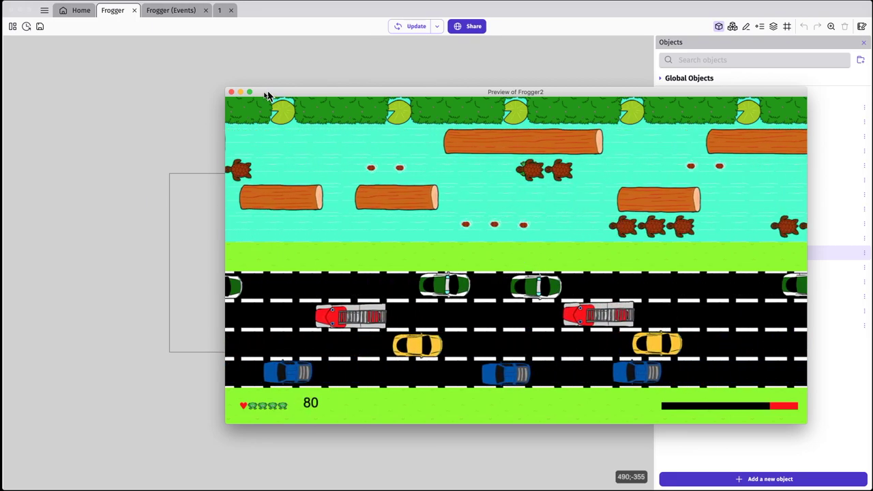
pyautogui.click(232, 91)
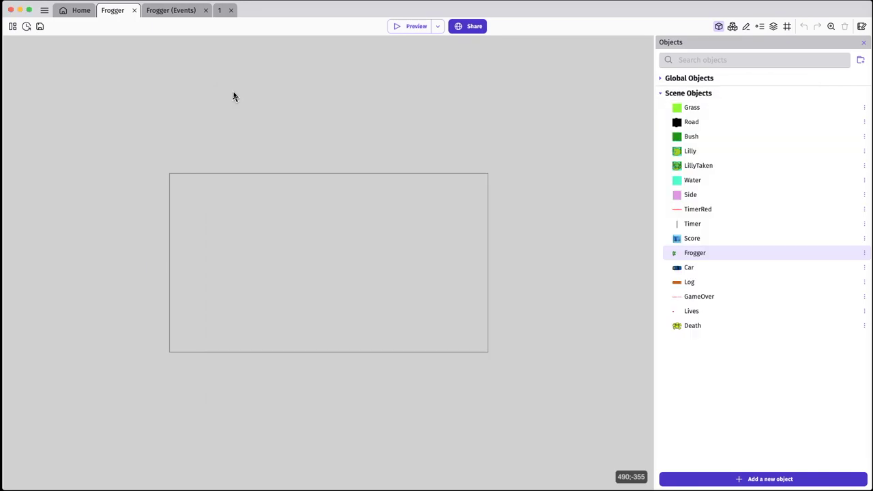
# Bring the Frogger instance to the front in layout 1
pyautogui.click(221, 12)
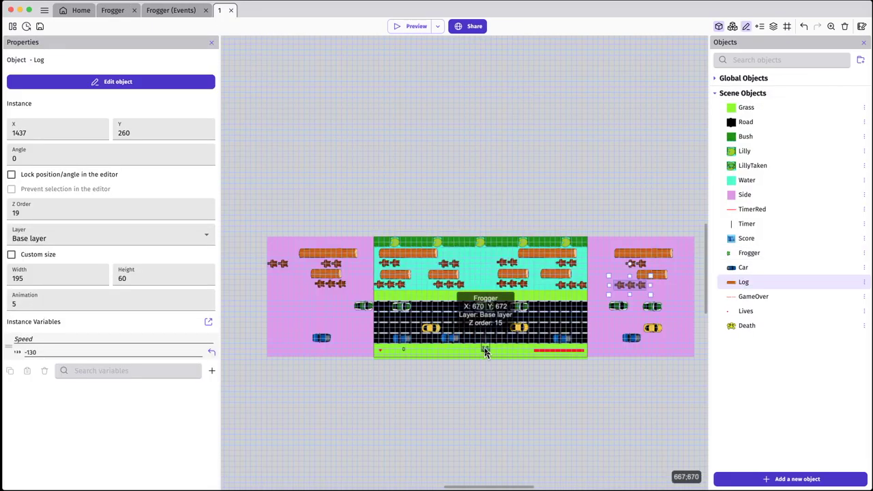
pyautogui.rightClick(486, 352)
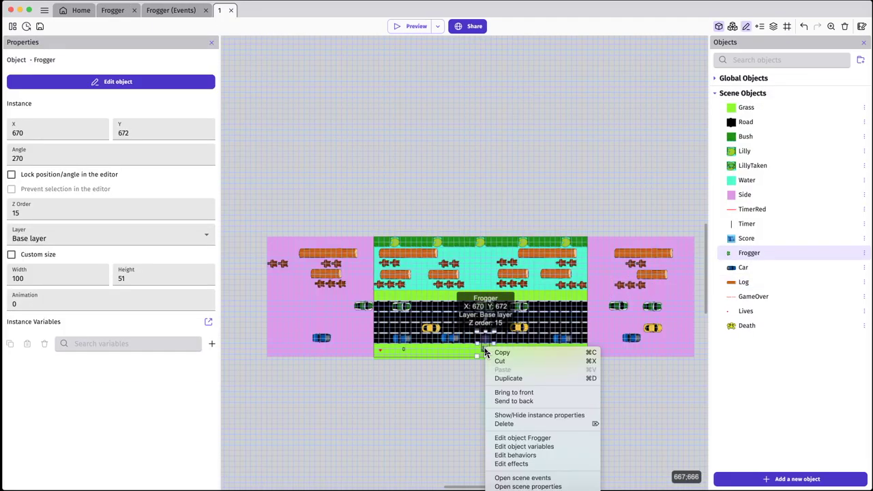
pyautogui.click(531, 395)
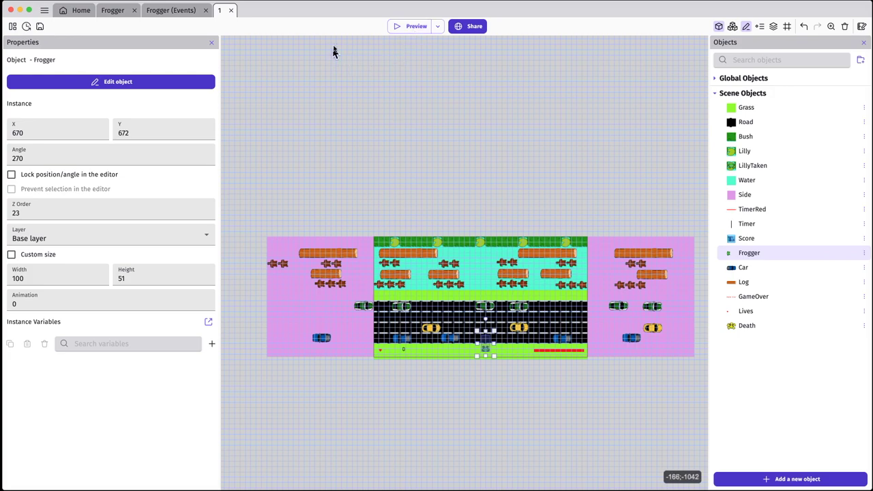
# Add an event group named "Frog on a Log" below All of the Time in the Frogger events
pyautogui.click(164, 15)
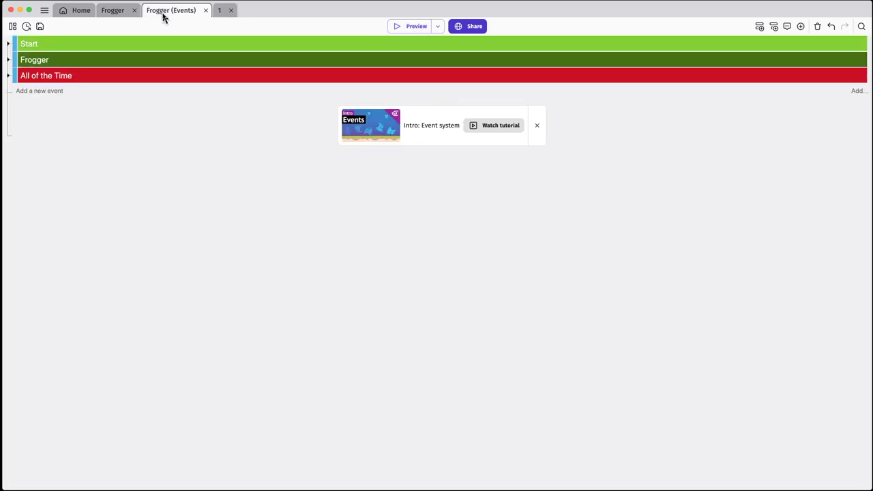
pyautogui.click(59, 95)
pyautogui.click(87, 125)
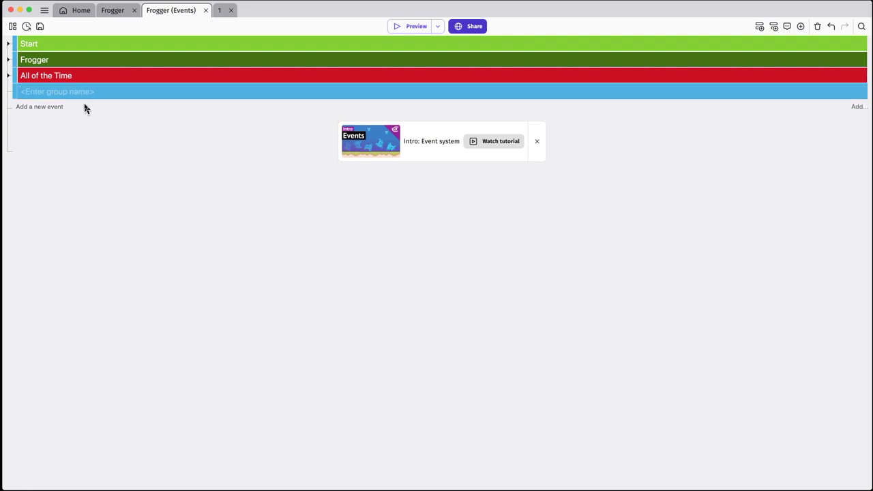
pyautogui.write('Frog on a Log')
# Change the Frog on a Log group's background color to brown (8B572A)
pyautogui.rightClick(97, 92)
pyautogui.click(116, 97)
pyautogui.click(230, 196)
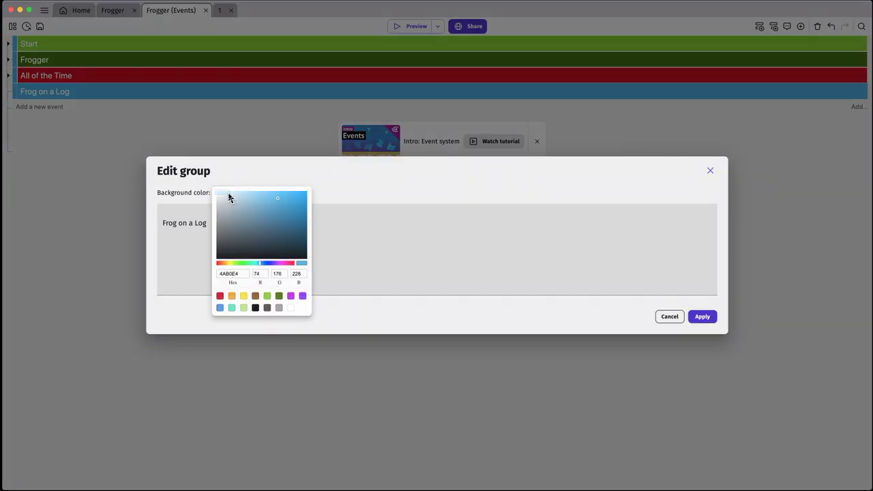
pyautogui.click(256, 296)
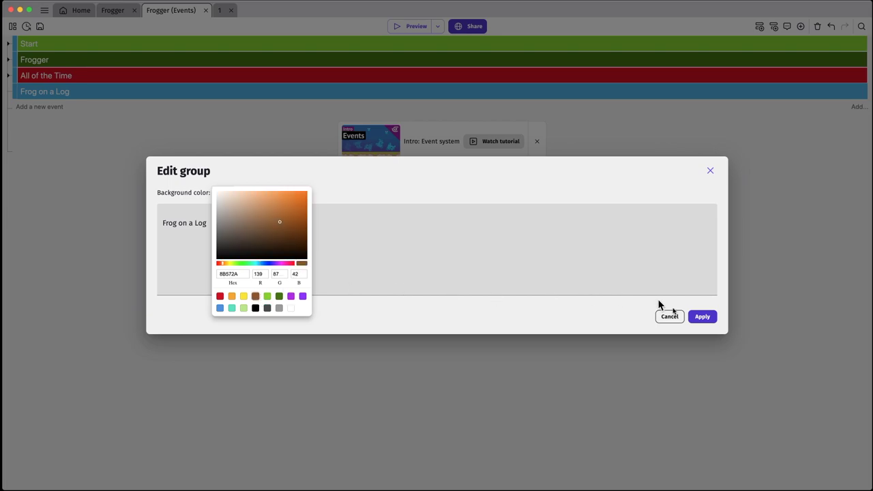
pyautogui.click(703, 317)
pyautogui.click(700, 317)
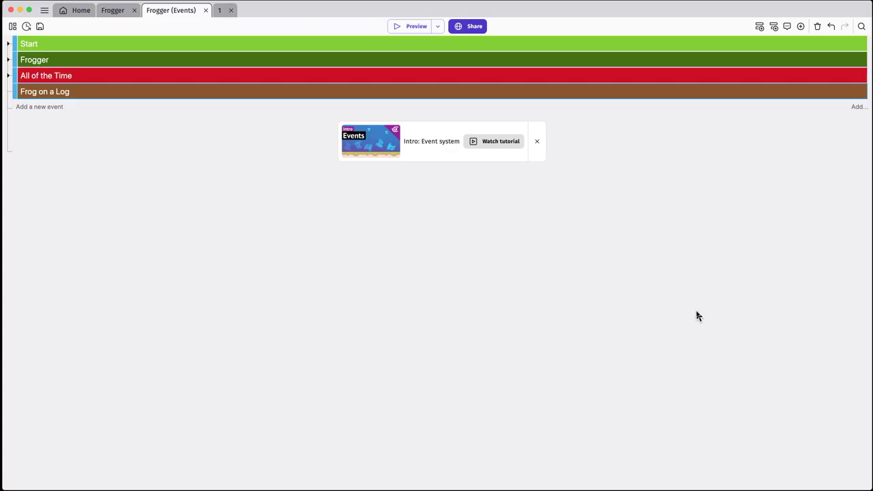
# Add an event below the Frog on a Log group with the condition that Frogger is in collision with Log
pyautogui.click(38, 109)
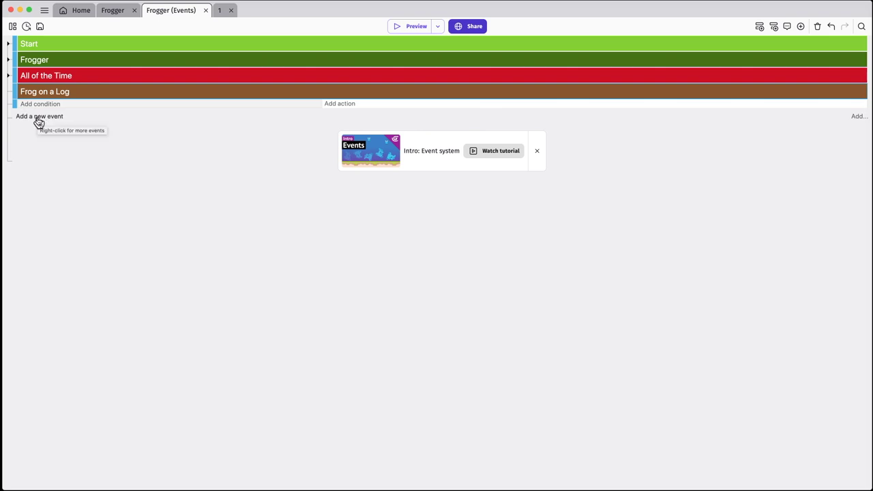
pyautogui.click(38, 105)
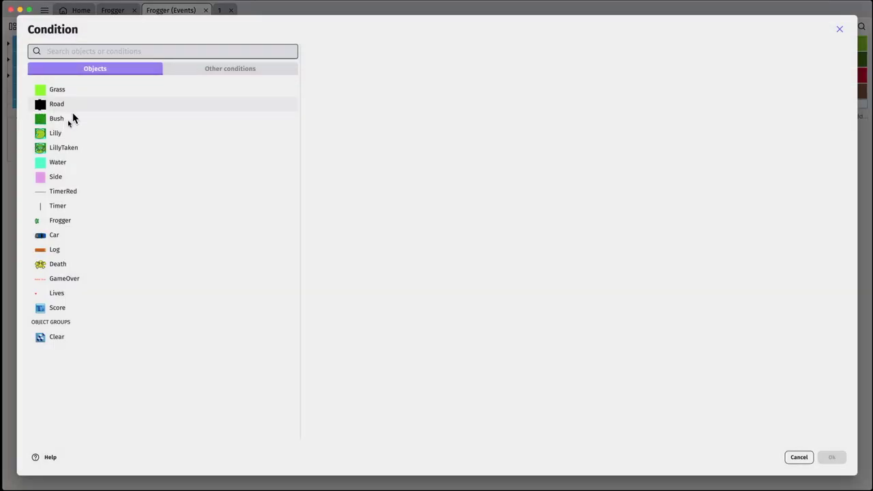
pyautogui.click(60, 220)
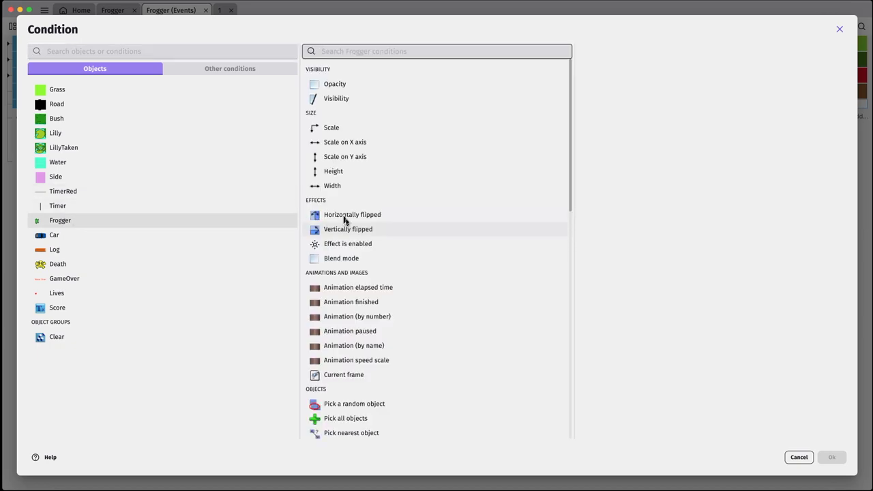
pyautogui.scroll(-3, 365, 298)
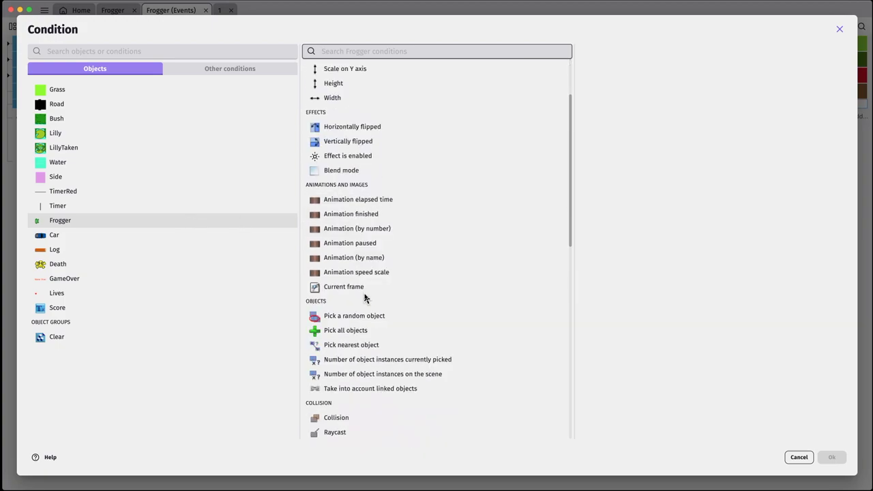
pyautogui.scroll(-1, 362, 314)
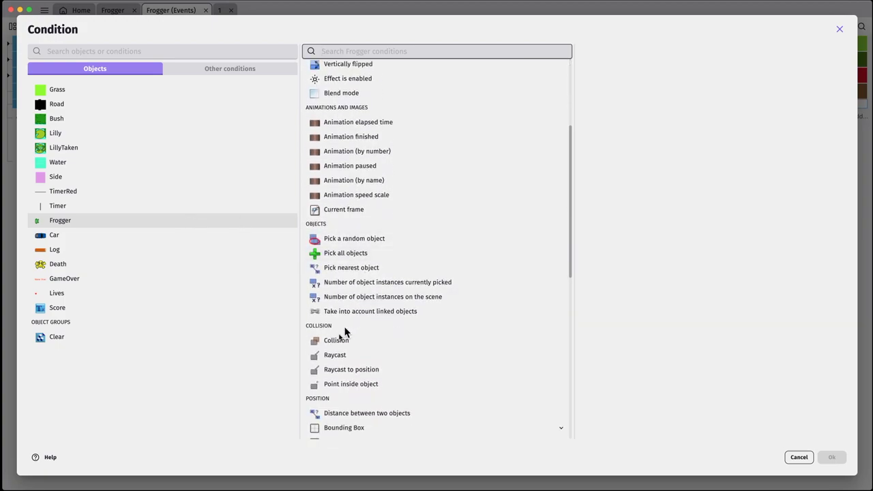
pyautogui.click(351, 339)
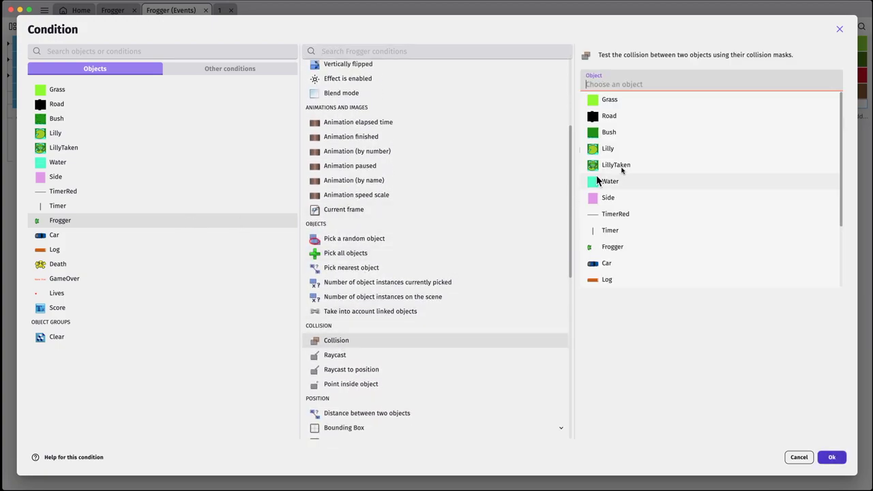
pyautogui.click(606, 279)
pyautogui.click(832, 458)
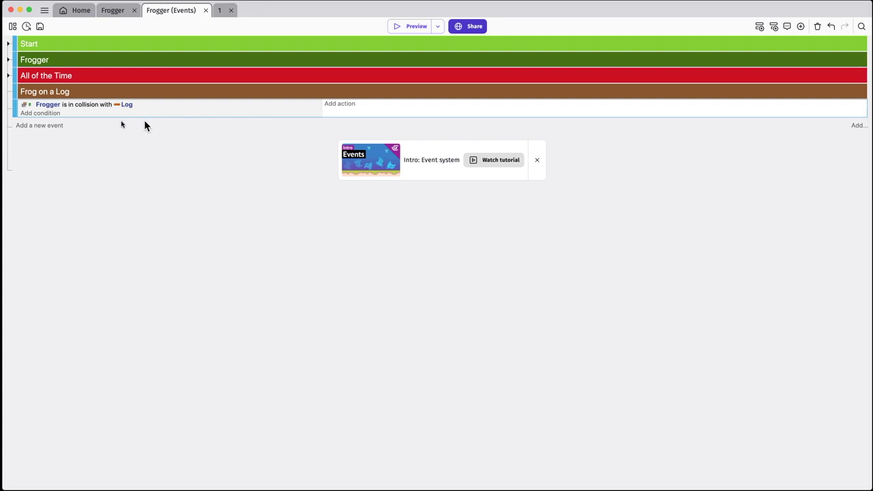
# Add an event checking that Frogger's animation number equals 0, and nest it under the Log collision event
pyautogui.click(56, 127)
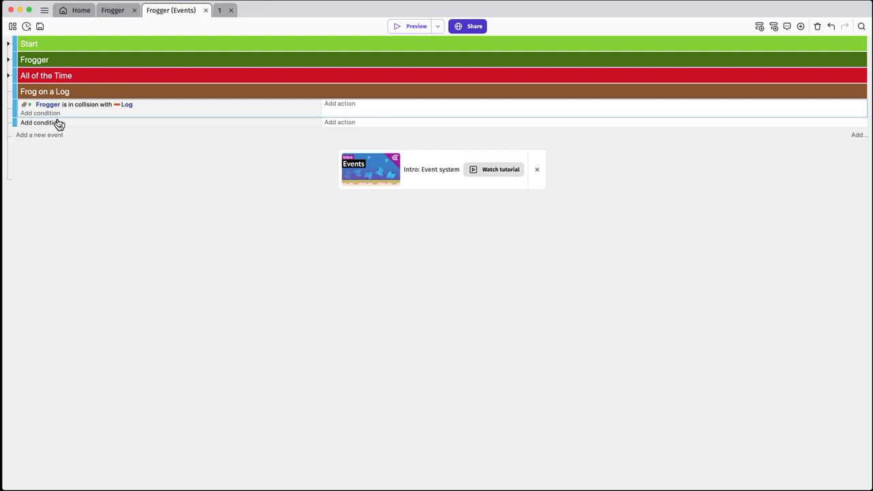
pyautogui.click(58, 123)
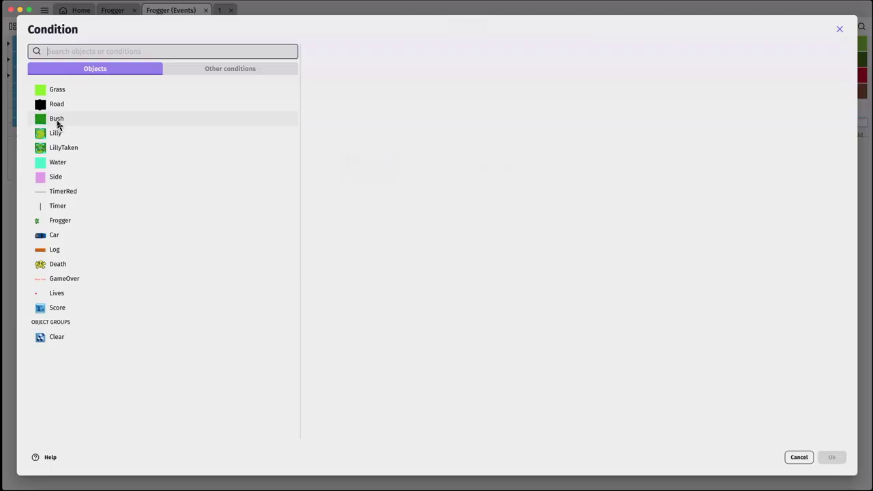
pyautogui.click(65, 220)
pyautogui.scroll(-1, 380, 234)
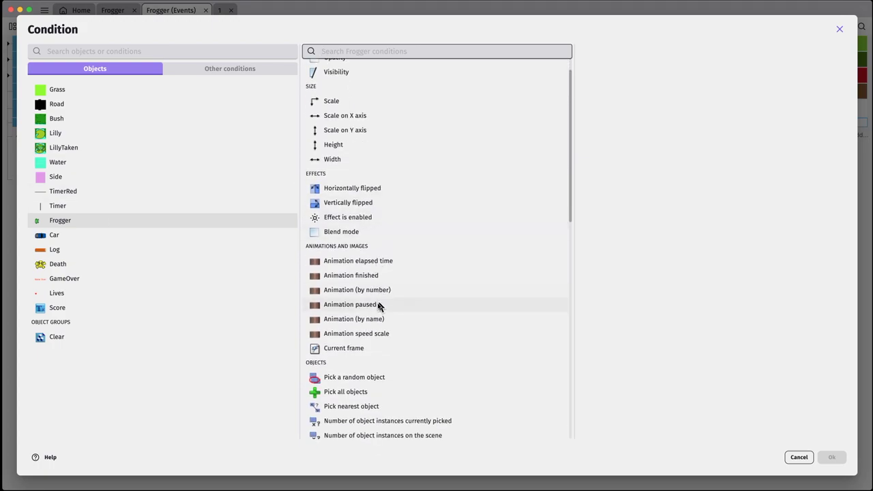
pyautogui.click(382, 290)
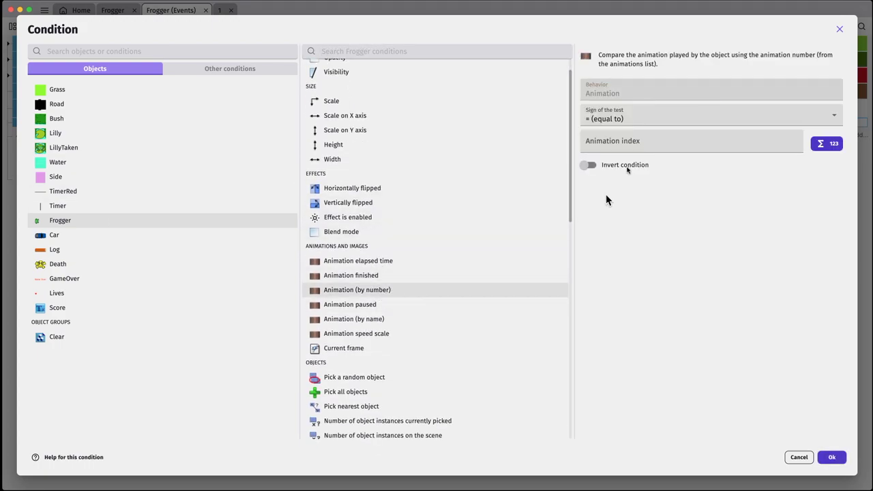
pyautogui.click(630, 144)
pyautogui.write('0')
pyautogui.click(831, 457)
pyautogui.moveTo(18, 126); pyautogui.dragTo(64, 134)
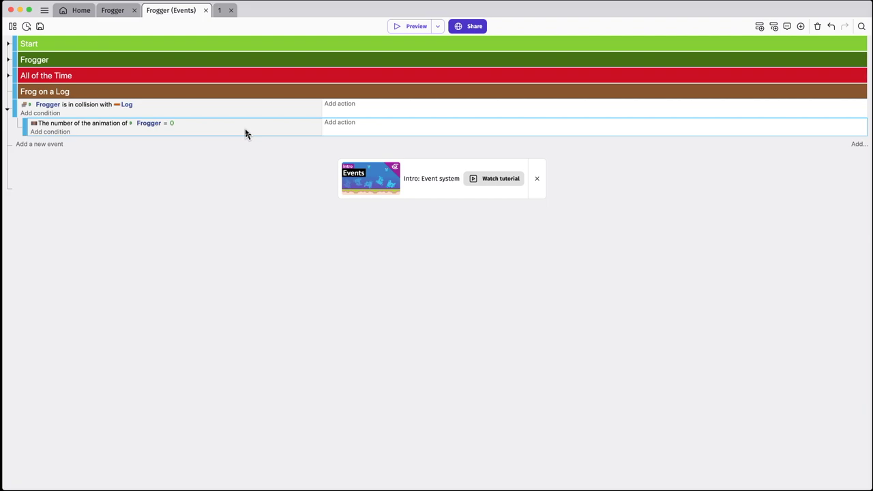
# Add an action to the animation 0 sub-event giving Frogger an instant force at angle 0 with speed Log.Variable(Speed)
pyautogui.click(337, 125)
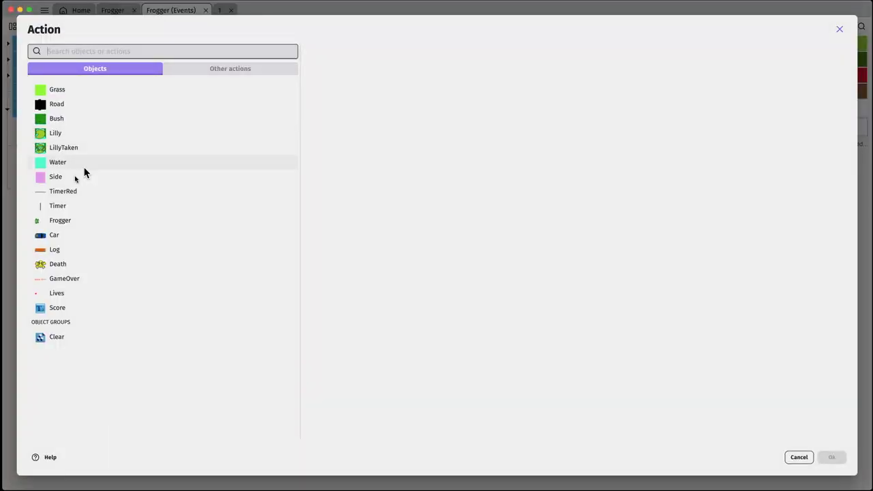
pyautogui.click(61, 222)
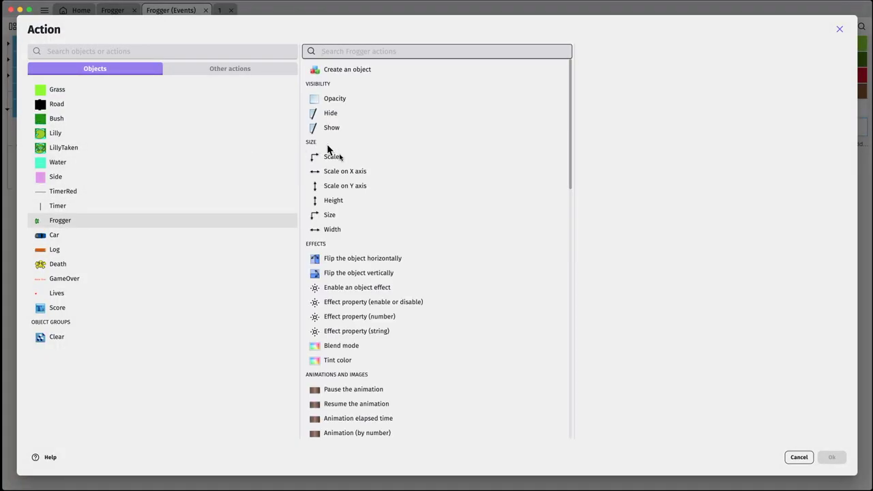
pyautogui.scroll(-5, 358, 208)
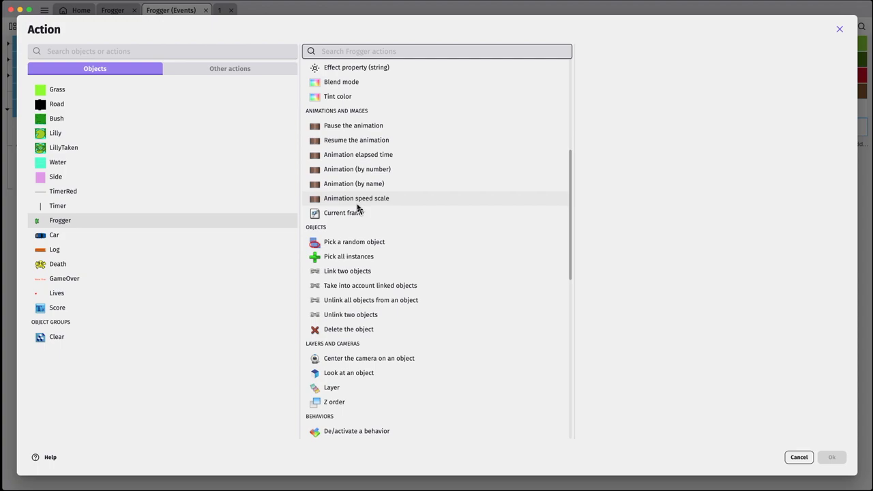
pyautogui.scroll(-2, 362, 215)
pyautogui.scroll(-3, 360, 217)
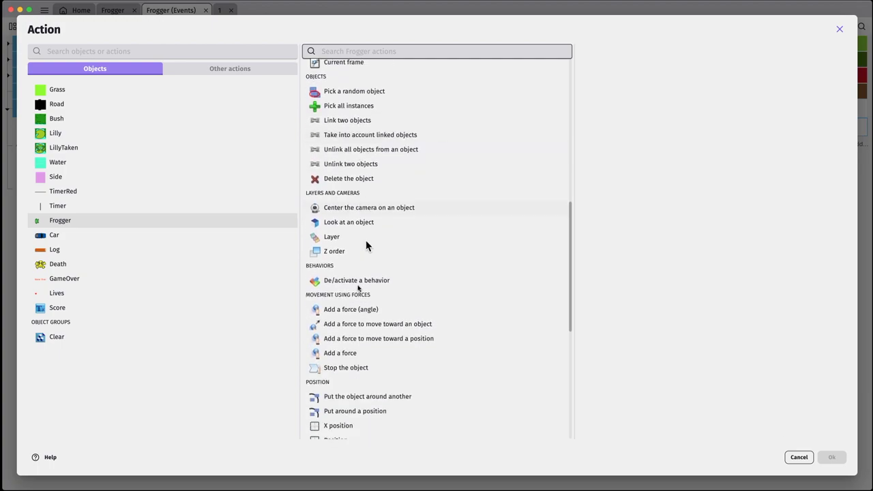
pyautogui.click(355, 309)
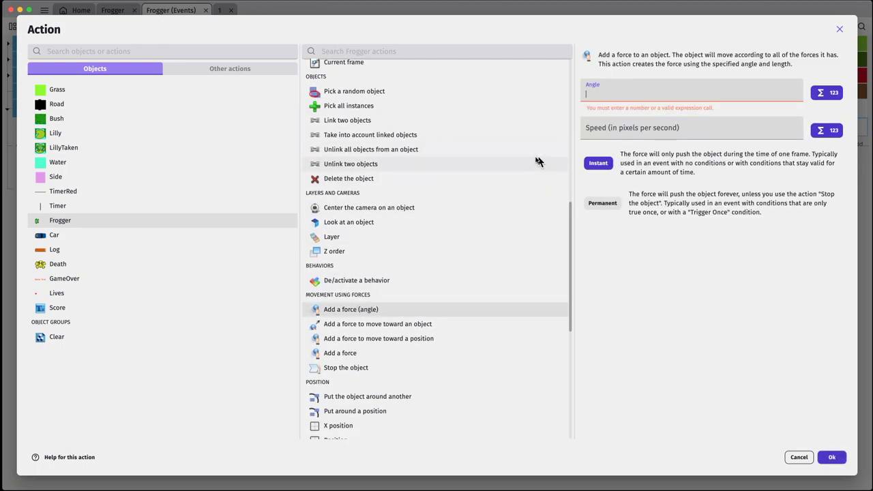
pyautogui.write('0')
pyautogui.click(597, 122)
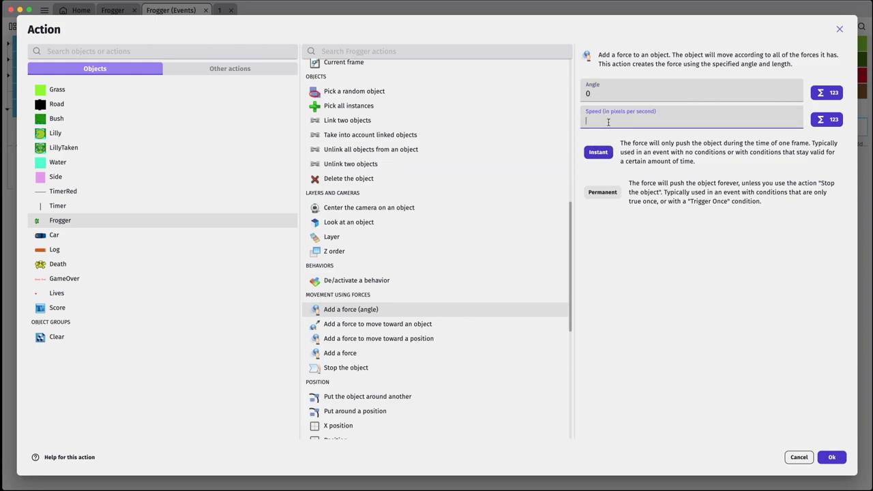
pyautogui.write('L')
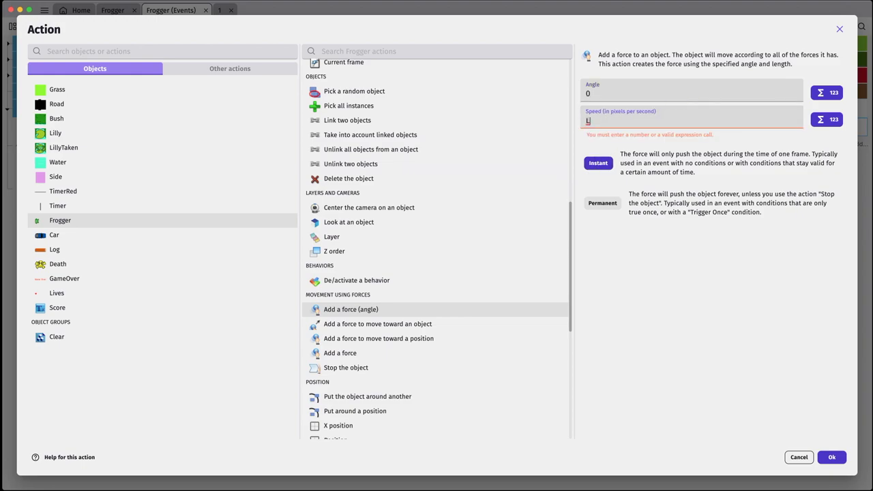
pyautogui.write('og')
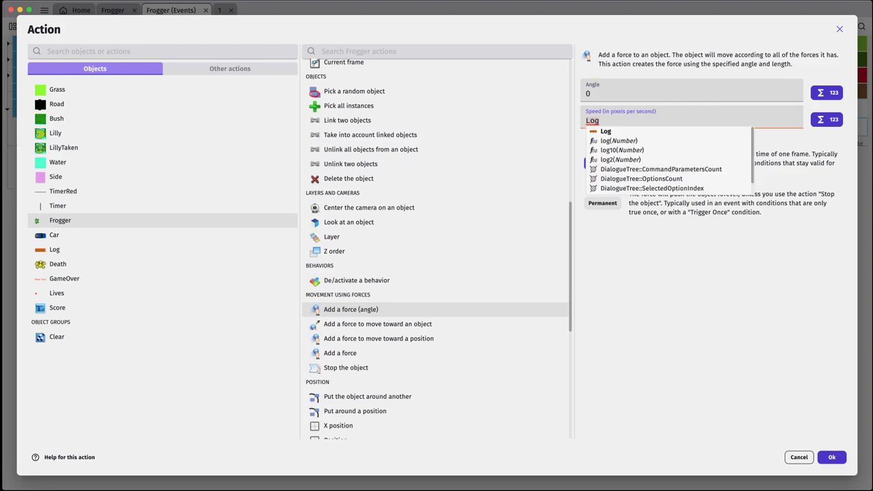
pyautogui.write('.Variable(S')
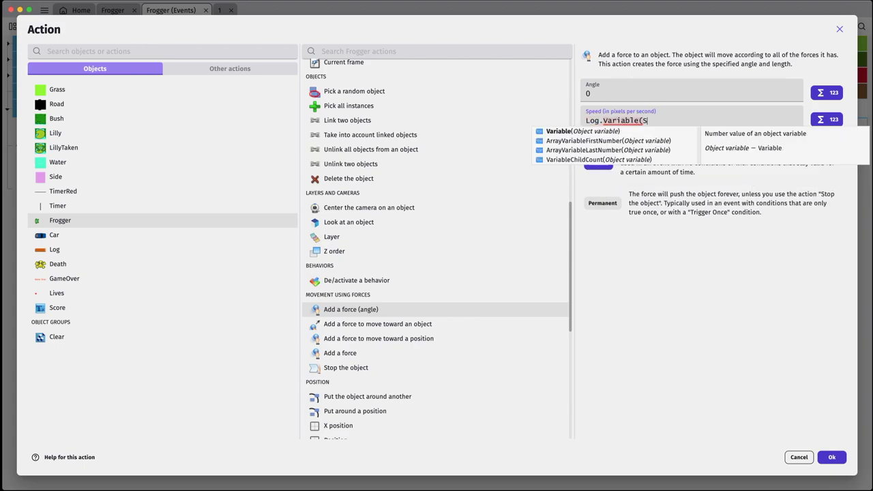
pyautogui.write('peed)')
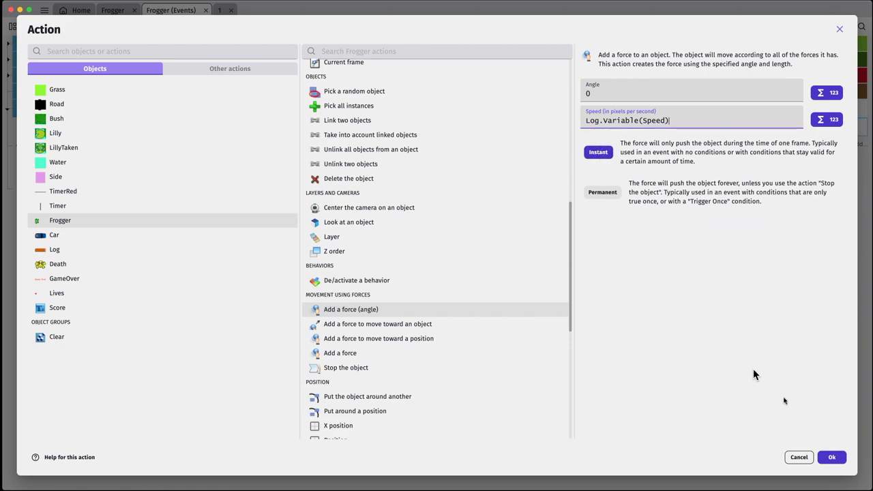
pyautogui.click(834, 458)
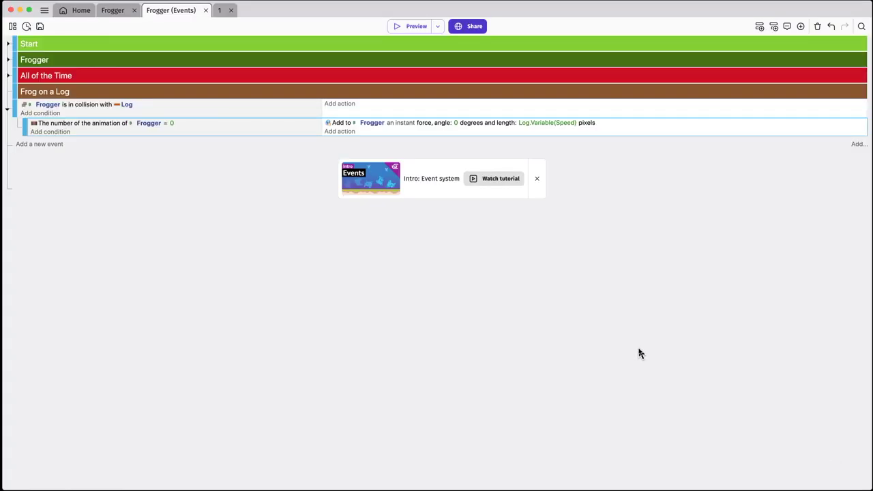
# Add a second sub-event under the Log collision event, checking that Frogger's animation number equals 1
pyautogui.click(25, 146)
pyautogui.moveTo(15, 141); pyautogui.dragTo(41, 144)
pyautogui.click(50, 141)
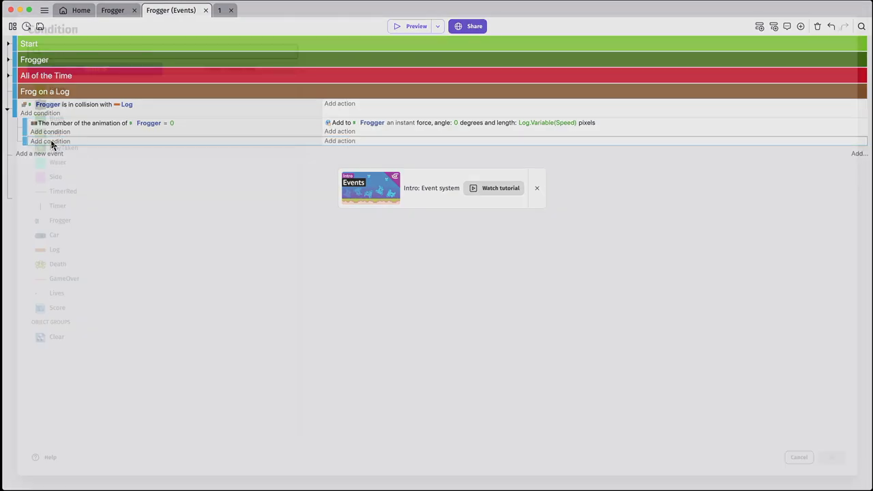
pyautogui.click(61, 222)
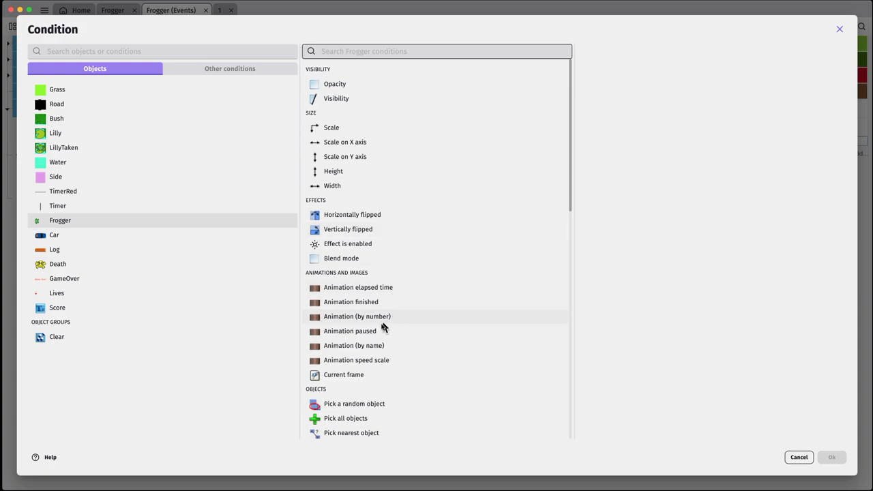
pyautogui.click(425, 311)
pyautogui.click(641, 146)
pyautogui.write('1')
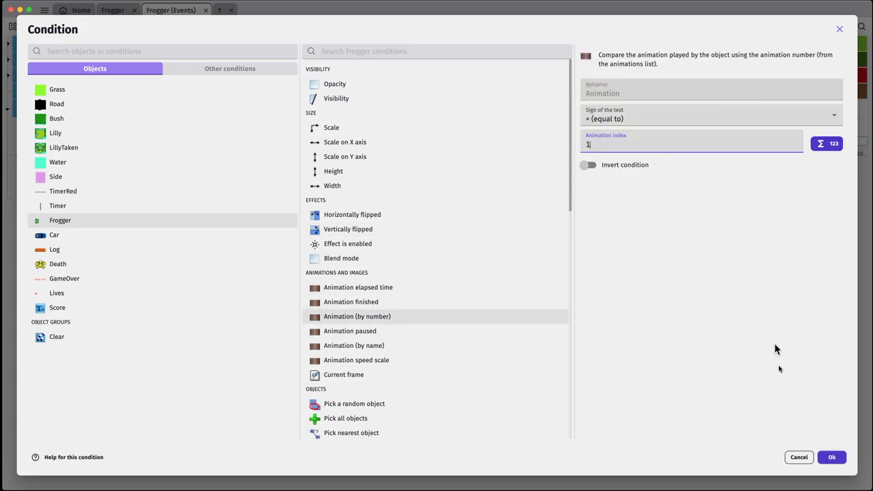
pyautogui.click(832, 457)
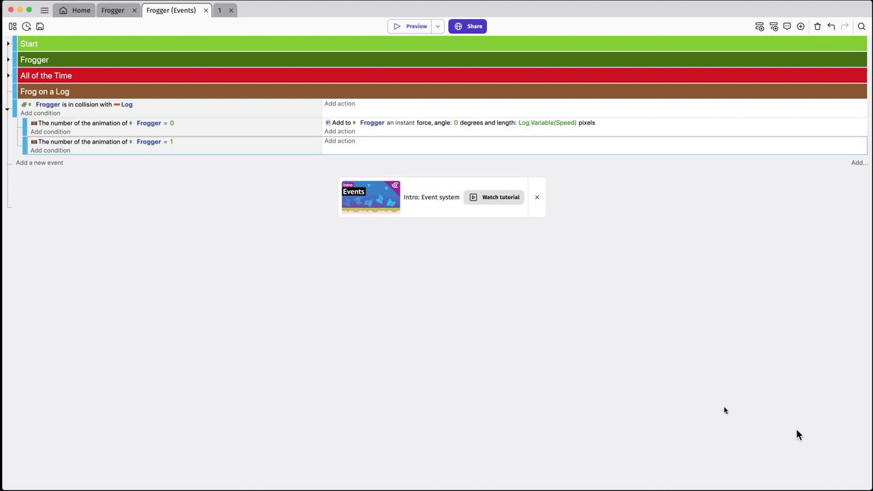
# Add a condition to the animation 1 sub-event comparing Frogger's angle as equal to 90 degrees
pyautogui.click(66, 153)
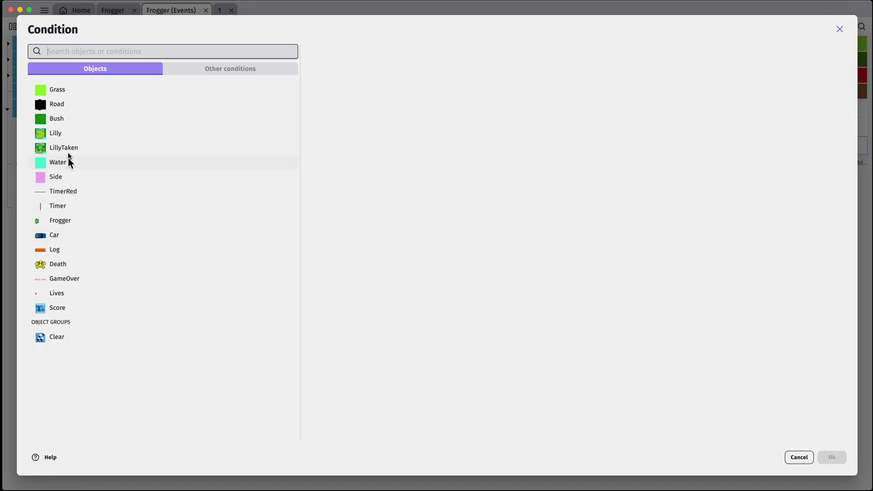
pyautogui.click(61, 222)
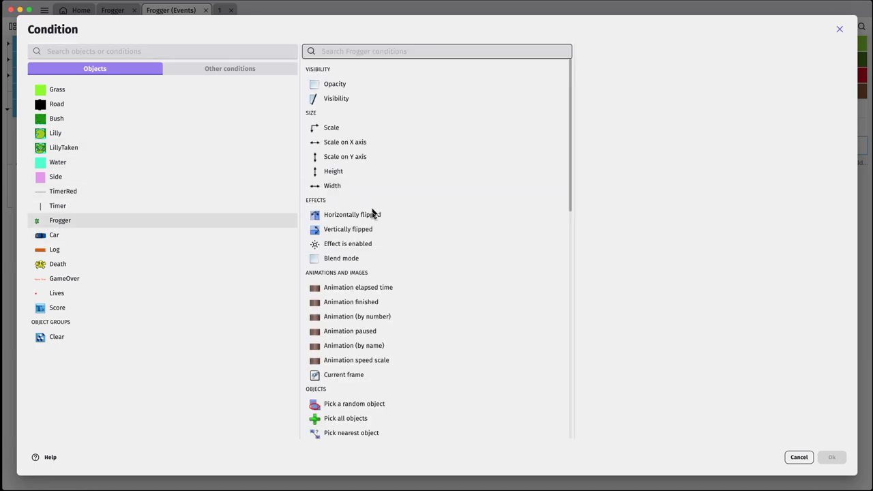
pyautogui.scroll(-3, 373, 213)
pyautogui.scroll(-5, 369, 218)
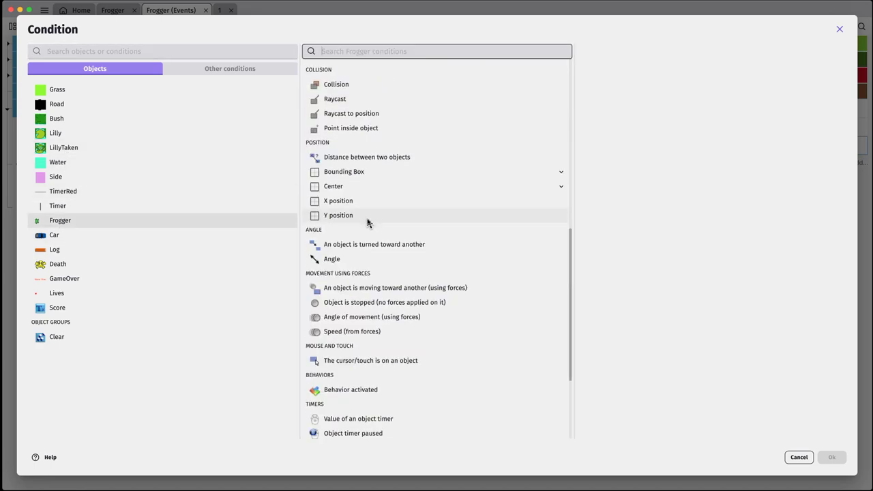
pyautogui.scroll(4, 373, 305)
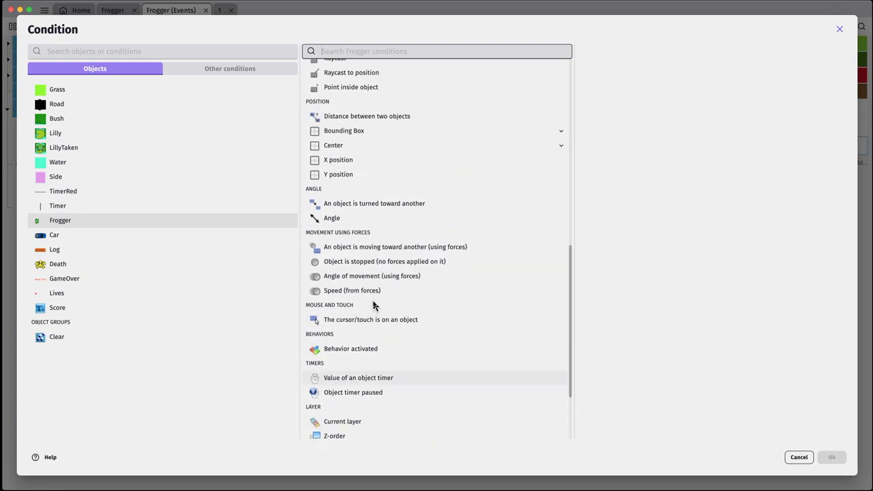
pyautogui.scroll(1, 373, 304)
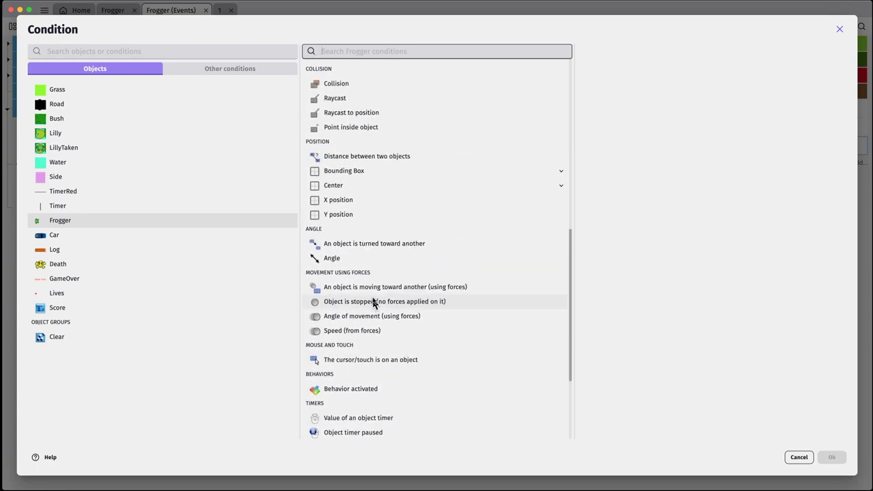
pyautogui.click(335, 259)
pyautogui.click(607, 106)
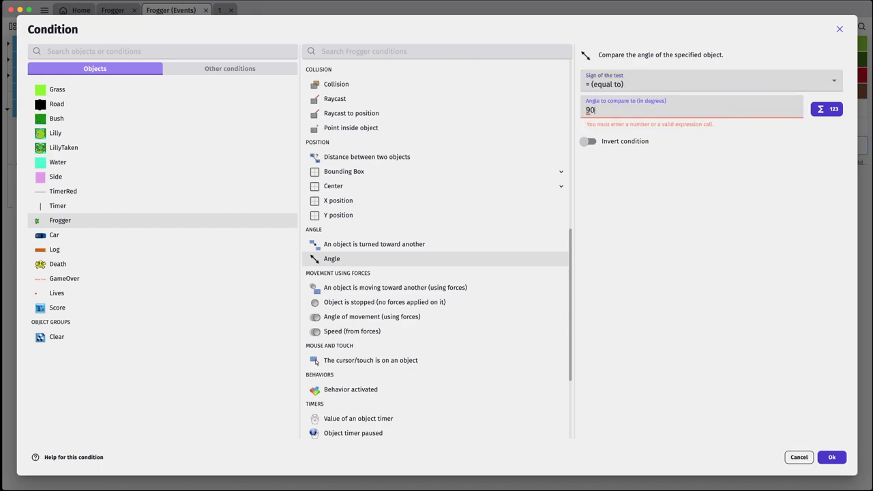
pyautogui.click(833, 457)
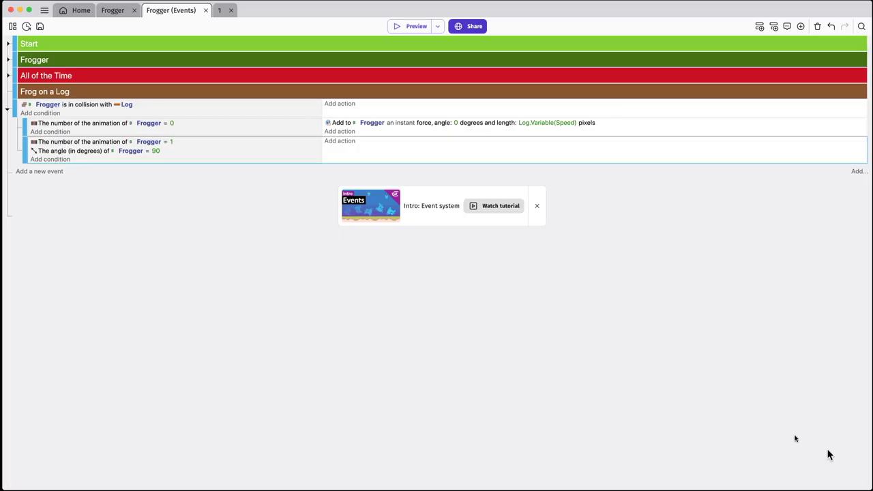
# Add another condition to the animation 1 sub-event comparing Frogger's angle as equal to 270 degrees
pyautogui.click(63, 161)
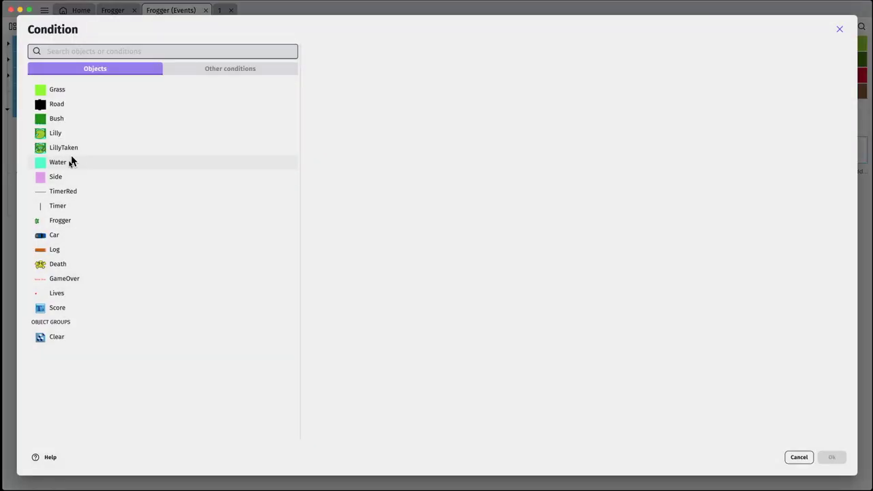
pyautogui.click(59, 220)
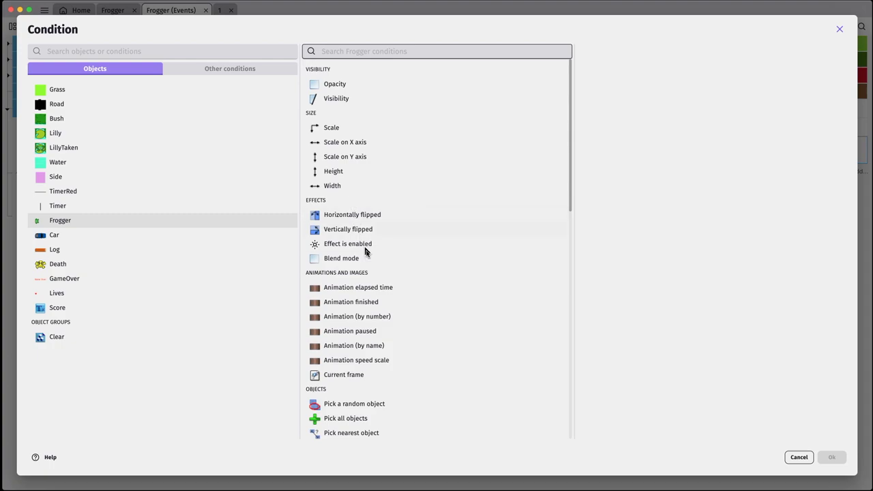
pyautogui.scroll(-5, 365, 332)
pyautogui.scroll(-4, 366, 332)
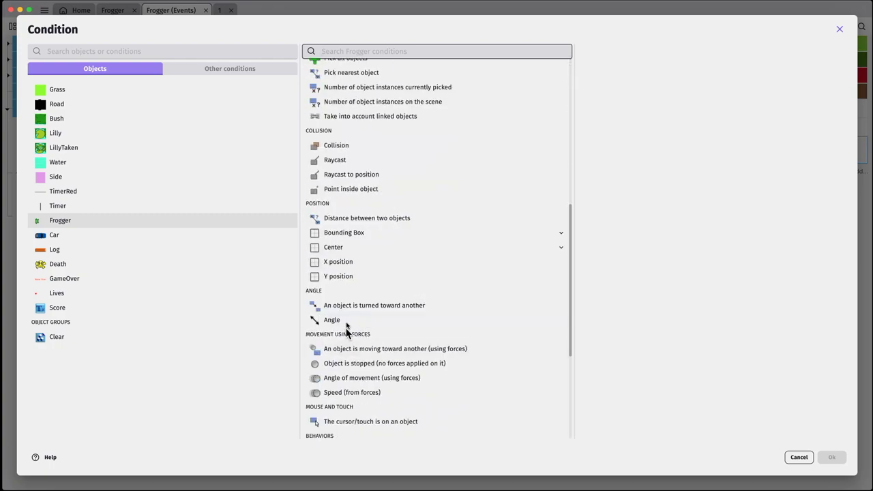
pyautogui.click(341, 321)
pyautogui.click(642, 114)
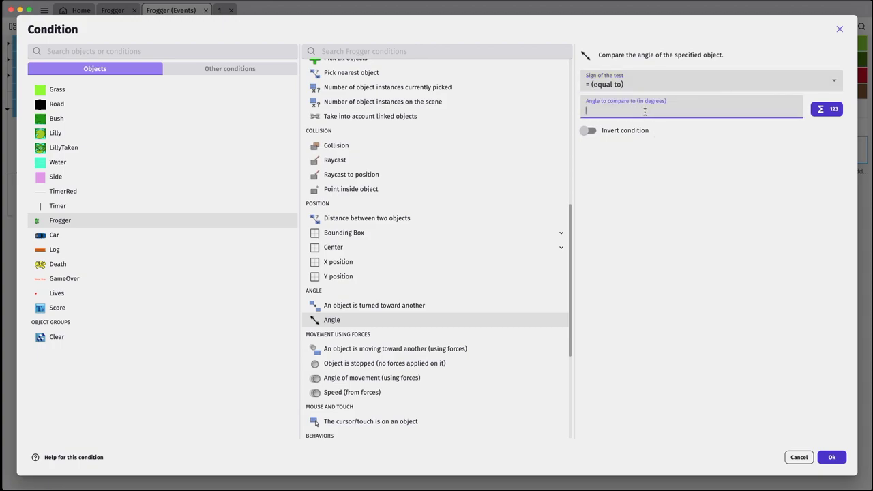
pyautogui.write('270')
pyautogui.click(829, 457)
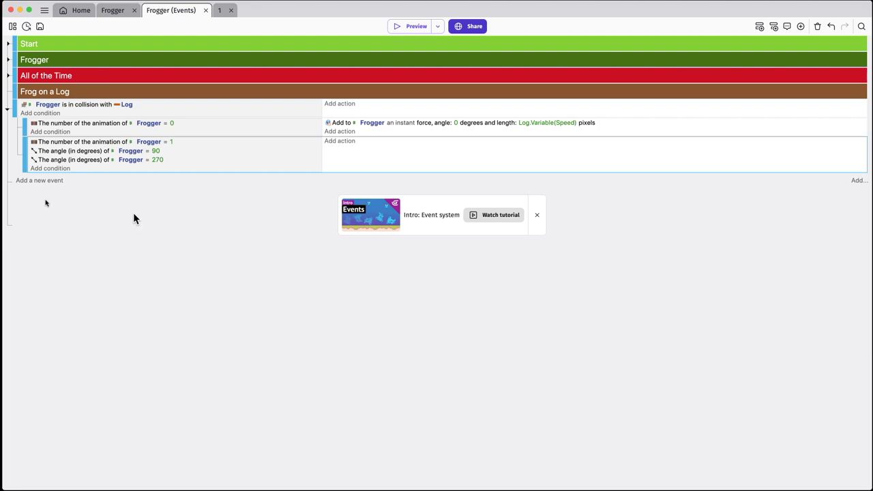
# Invert both Frogger angle conditions, 90 and 270, in the animation 1 sub-event
pyautogui.rightClick(61, 153)
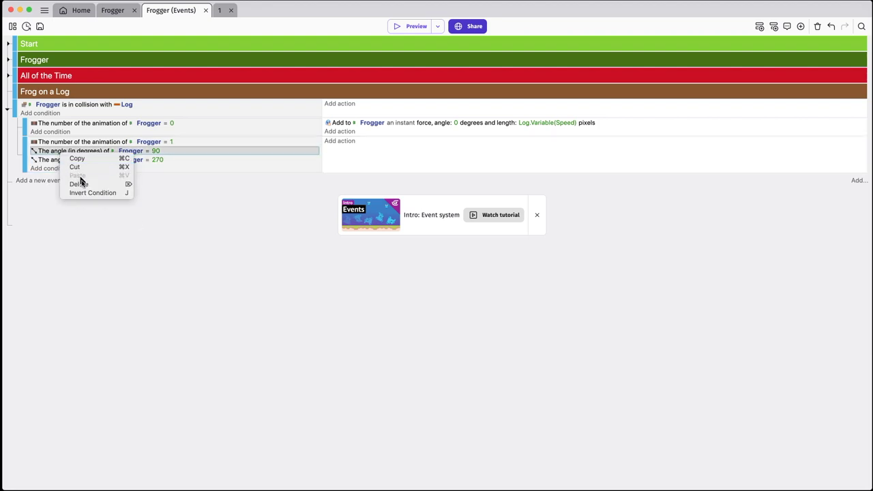
pyautogui.click(82, 193)
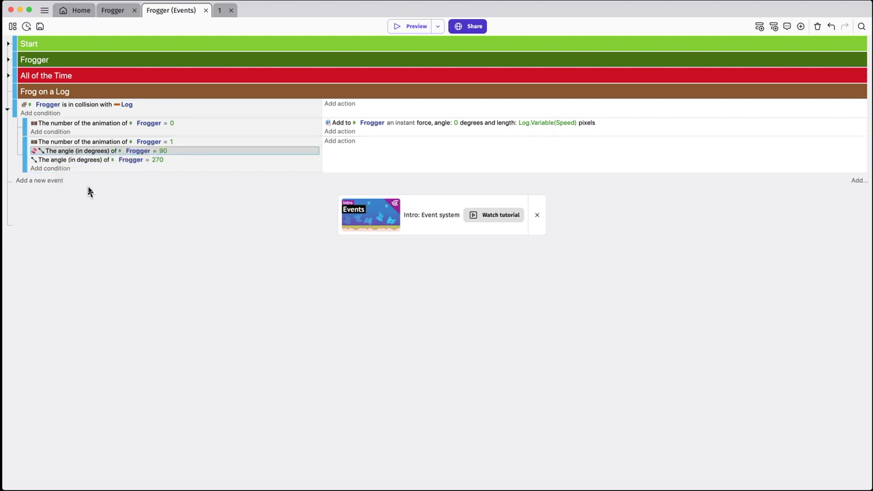
pyautogui.rightClick(94, 162)
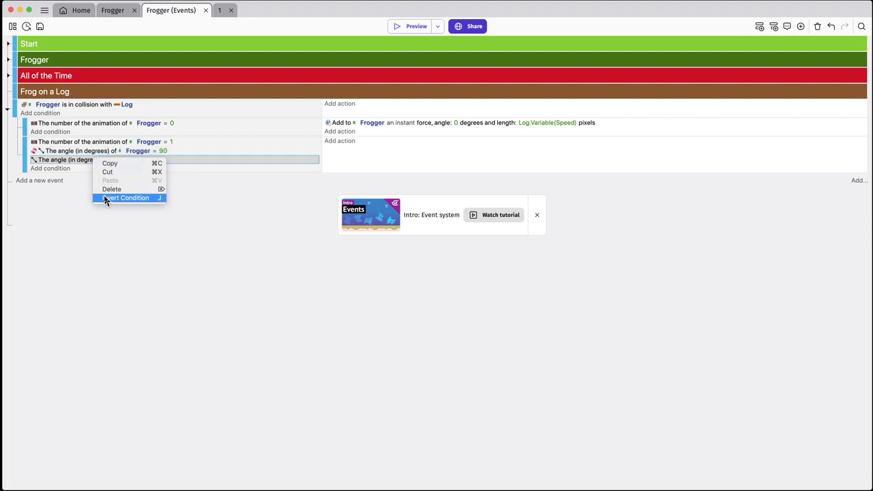
pyautogui.click(107, 198)
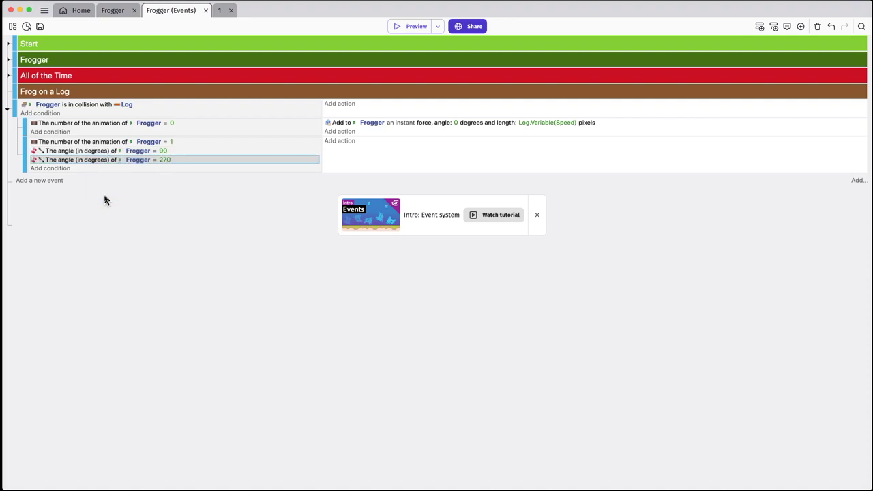
pyautogui.rightClick(345, 125)
pyautogui.click(355, 126)
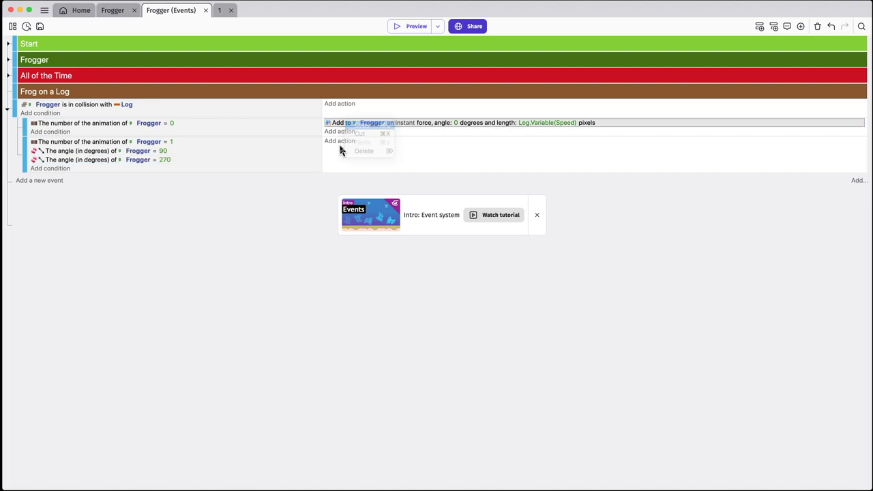
pyautogui.click(339, 145)
pyautogui.click(340, 144)
pyautogui.click(340, 145)
pyautogui.click(341, 146)
pyautogui.click(346, 145)
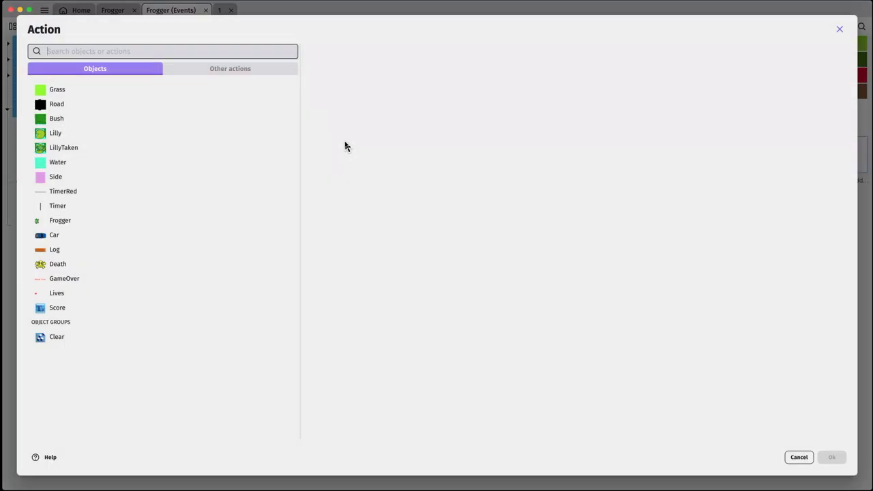
pyautogui.click(805, 458)
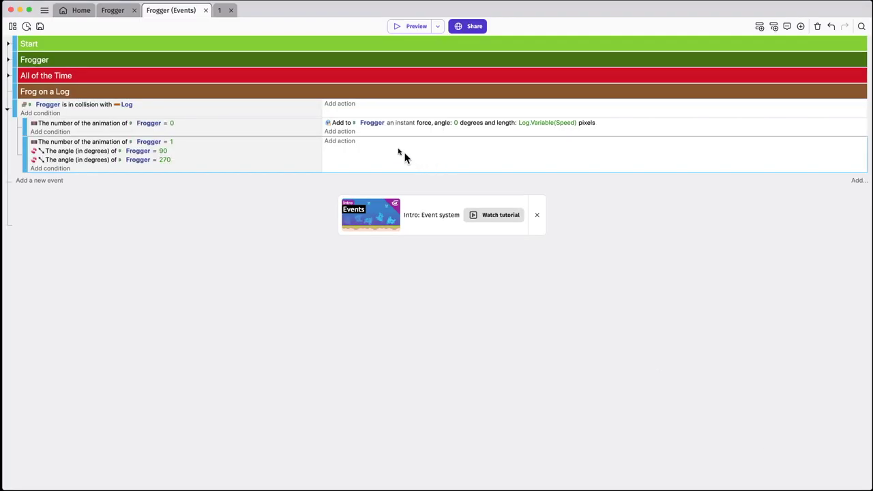
# Copy the instant force action from the animation 0 sub-event into the animation 1 sub-event
pyautogui.rightClick(394, 130)
pyautogui.click(353, 150)
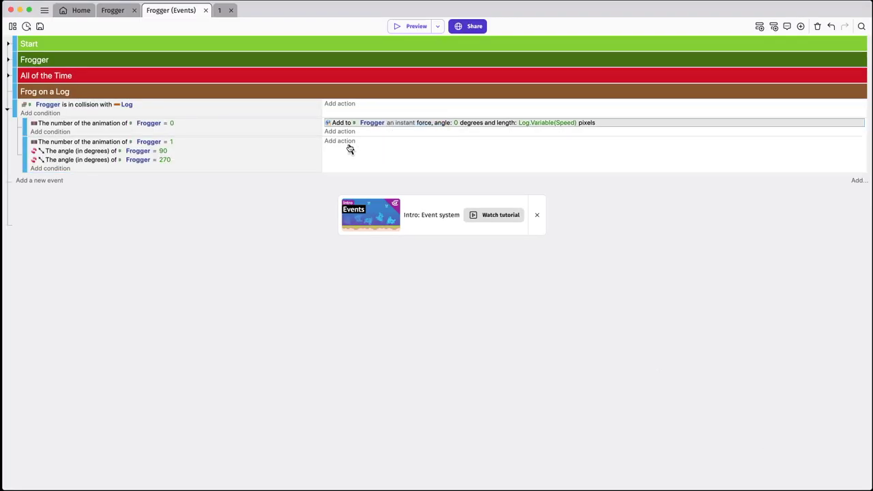
pyautogui.click(380, 141)
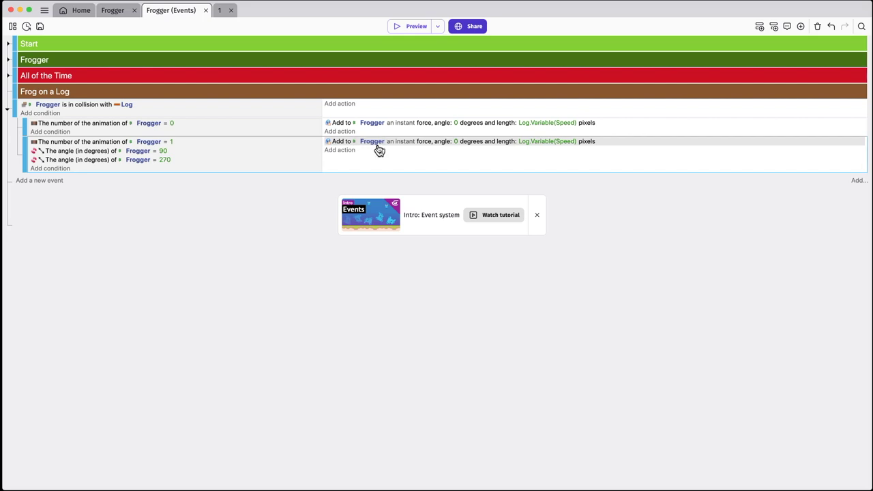
# Preview the game, hop the frog across the road, logs and turtles to test log riding, and close the preview
pyautogui.click(414, 29)
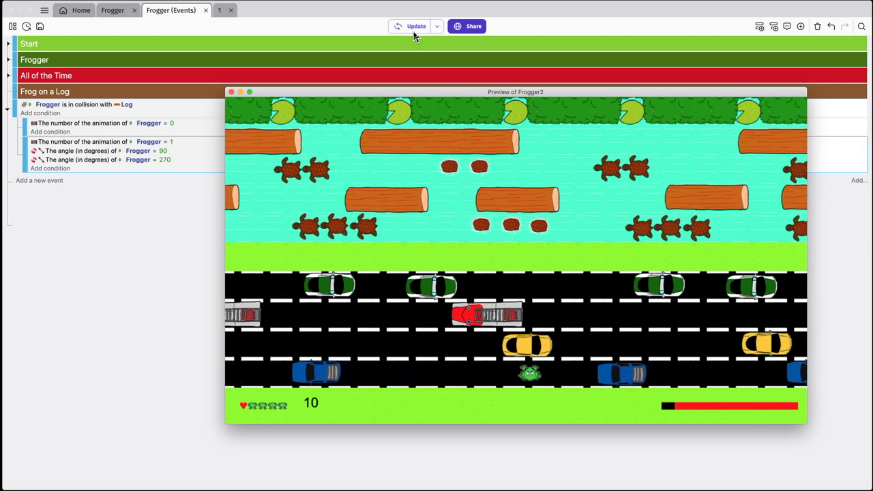
pyautogui.press('Up')
pyautogui.press('Up')
pyautogui.press('Up')
pyautogui.press('Up')
pyautogui.press('Up')
pyautogui.press('Up')
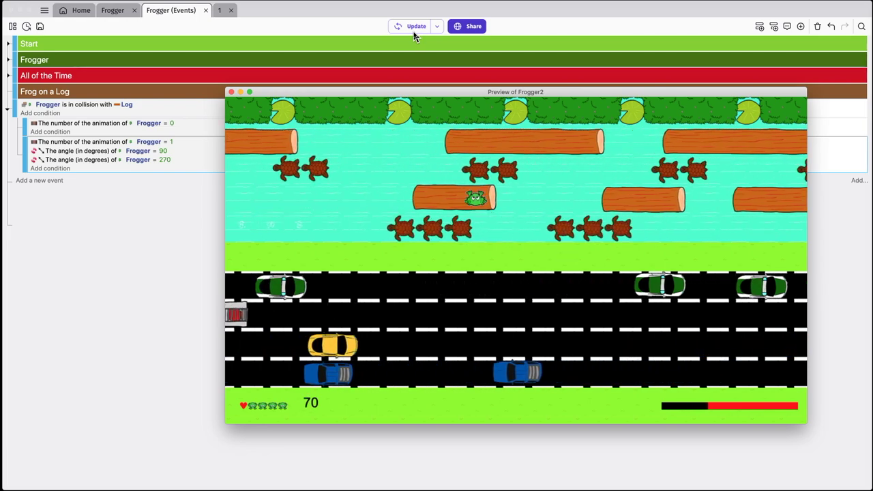
pyautogui.press('Up')
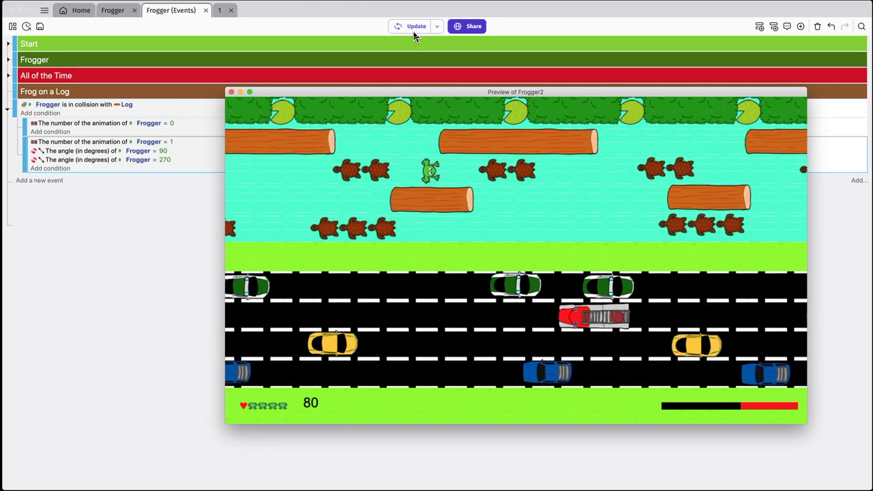
pyautogui.press('Down')
pyautogui.press('Down')
pyautogui.press('Down')
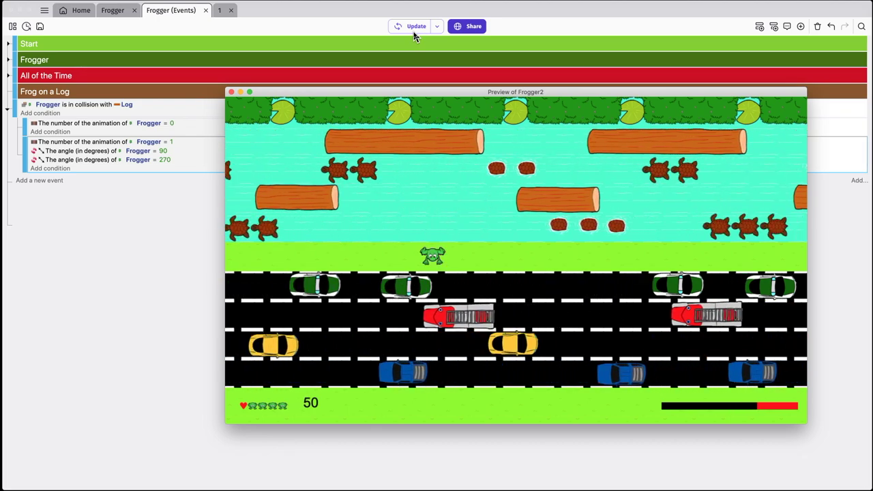
pyautogui.press('Right')
pyautogui.press('Up')
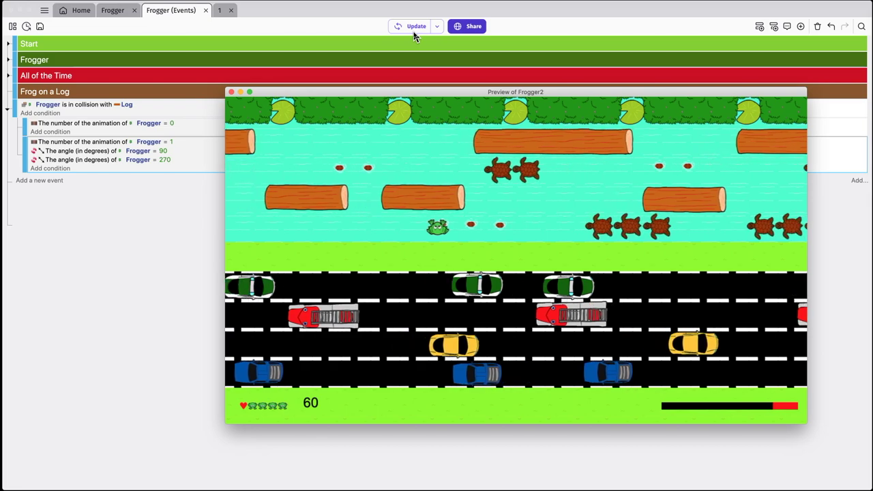
pyautogui.press('Left')
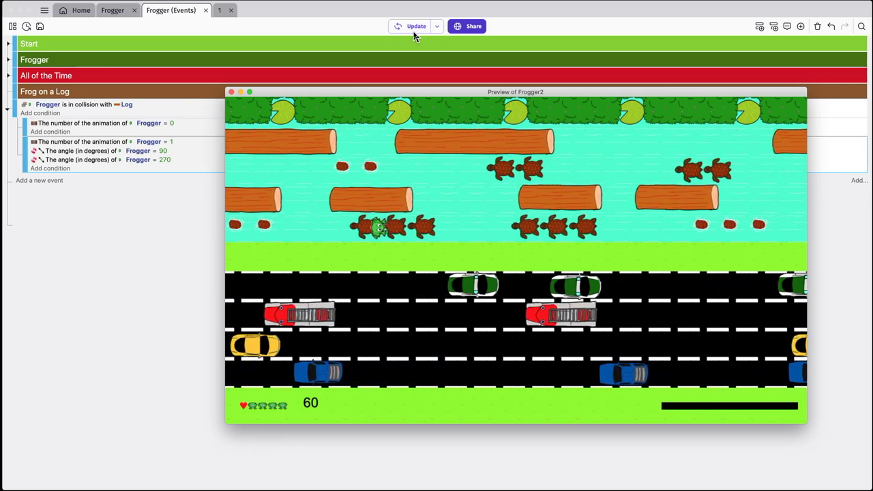
pyautogui.press('Up')
pyautogui.press('Up')
pyautogui.press('Up')
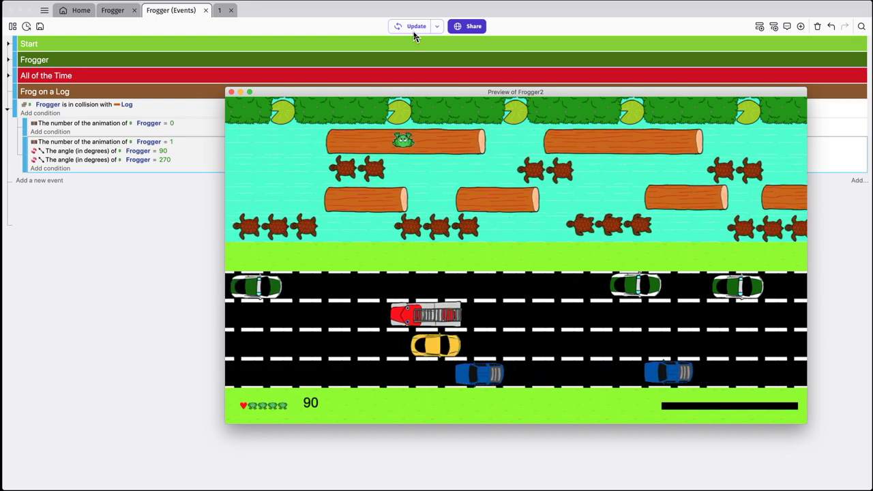
pyautogui.press('Up')
pyautogui.press('Down')
pyautogui.press('Down')
pyautogui.press('Down')
pyautogui.press('Up')
pyautogui.press('Up')
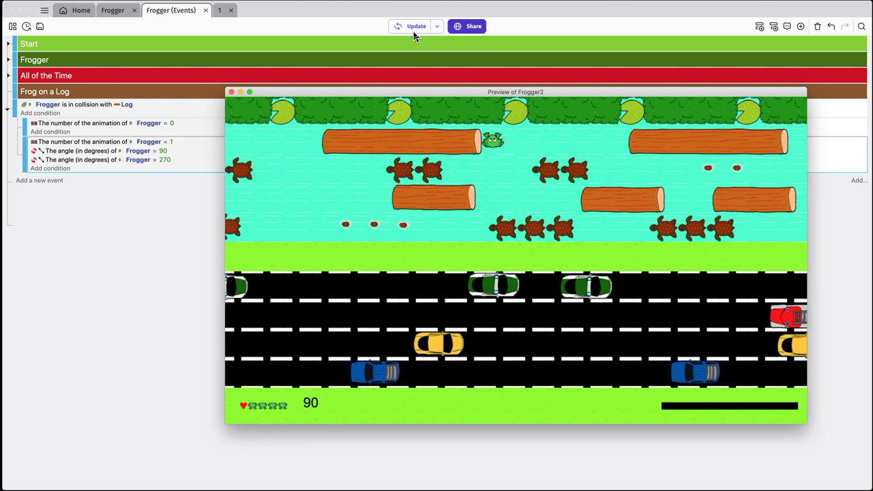
pyautogui.press('Up')
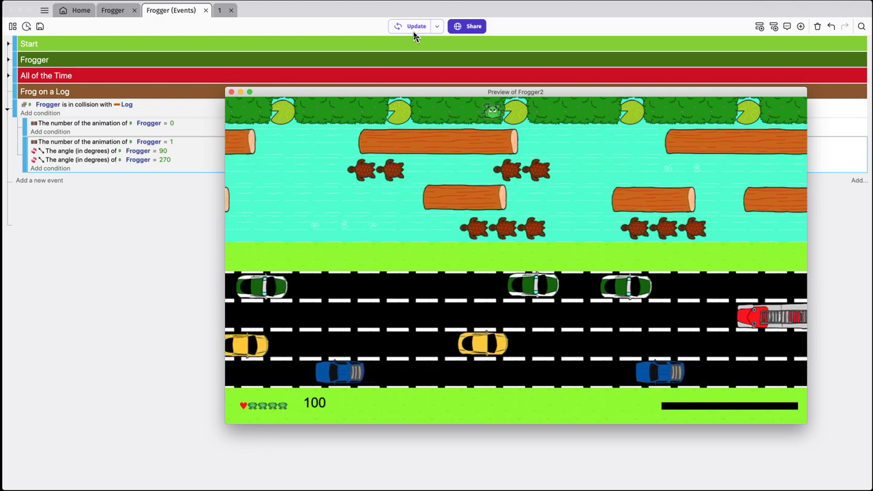
pyautogui.click(231, 92)
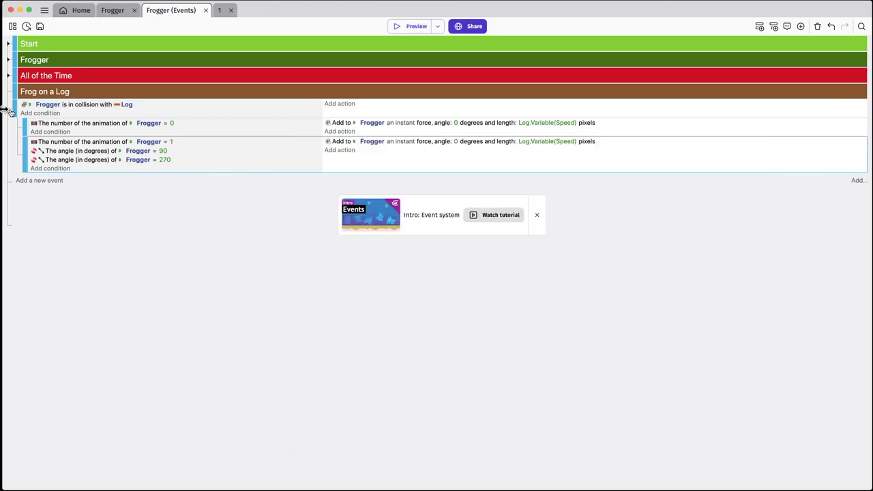
# Nest the Log collision event inside the Frog on a Log group and collapse that group
pyautogui.moveTo(17, 108)
pyautogui.mouseDown()
pyautogui.moveTo(27, 109)
pyautogui.moveTo(18, 107)
pyautogui.mouseUp()
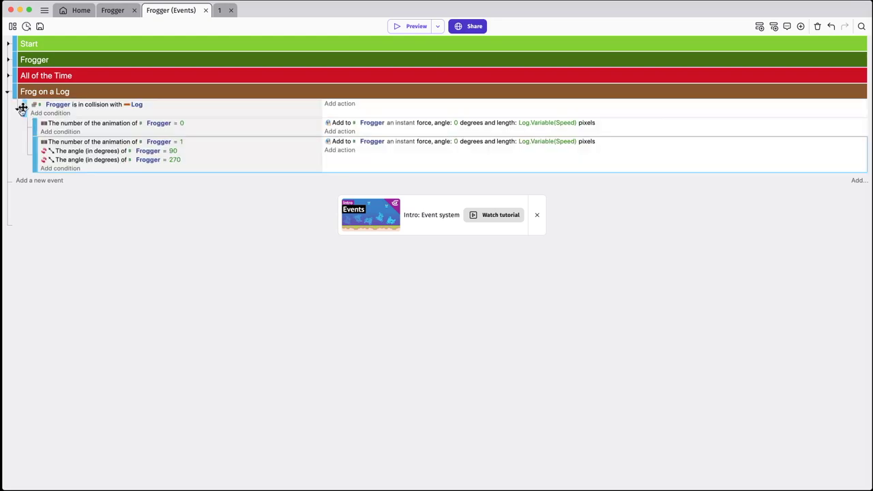
pyautogui.click(8, 93)
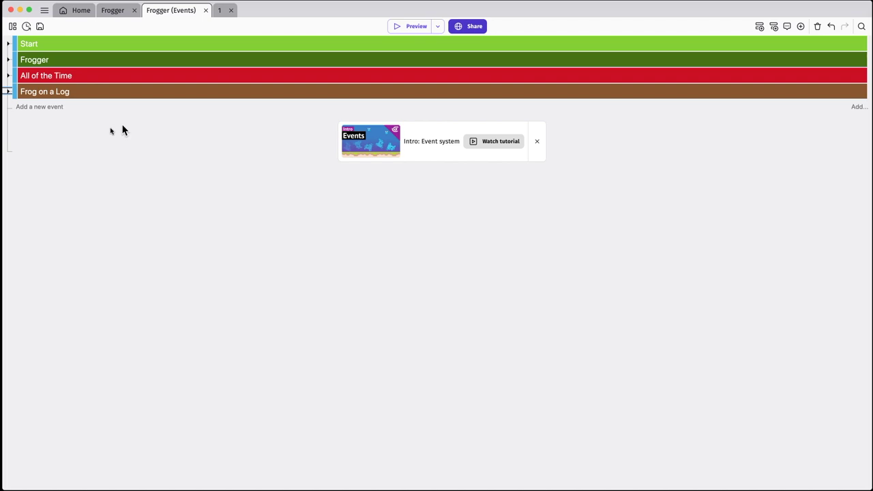
# Add a new event group named Lilly Pad below Frog on a Log
pyautogui.click(34, 112)
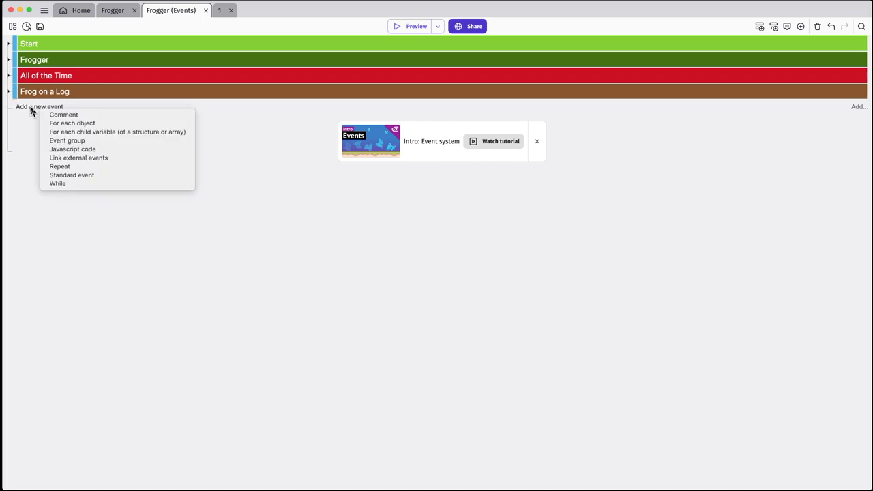
pyautogui.click(111, 141)
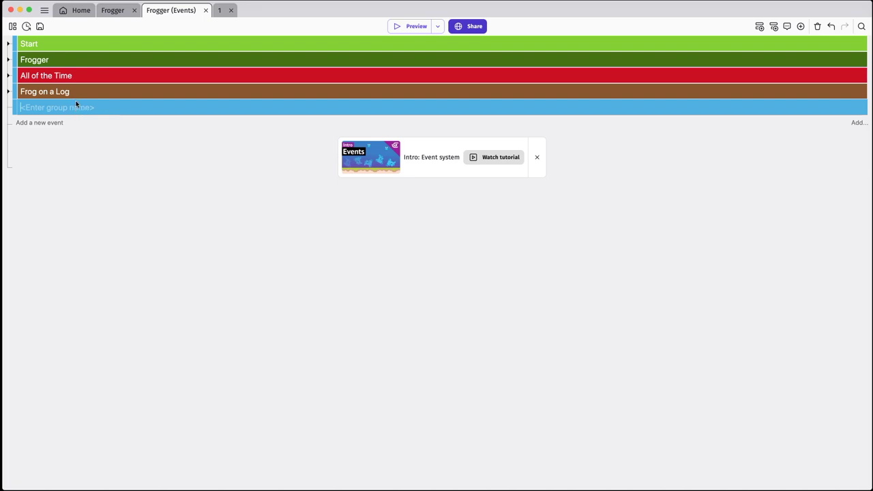
pyautogui.write('Li')
# Set the Lilly Pad group's background color to purple, 9013FE
pyautogui.rightClick(99, 108)
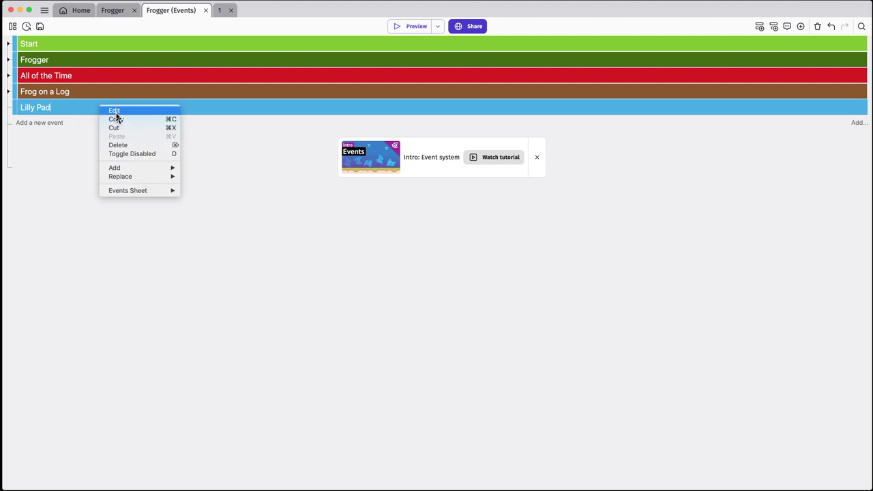
pyautogui.click(116, 115)
pyautogui.click(225, 193)
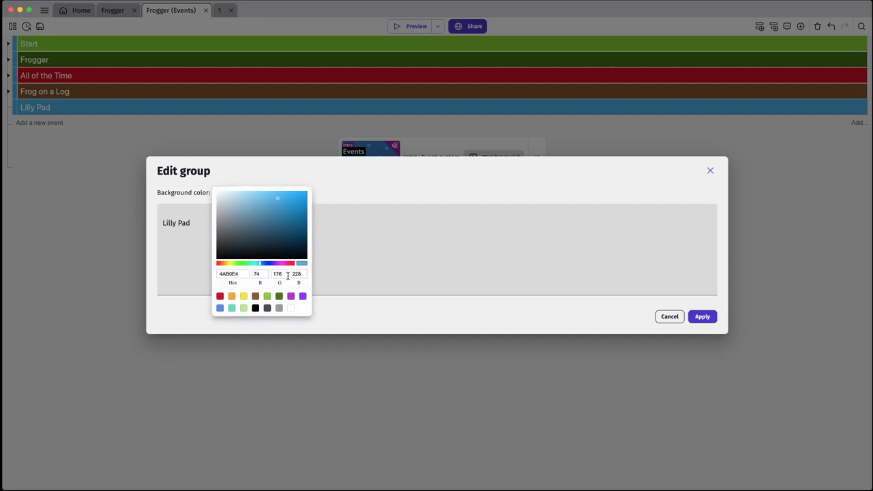
pyautogui.click(302, 297)
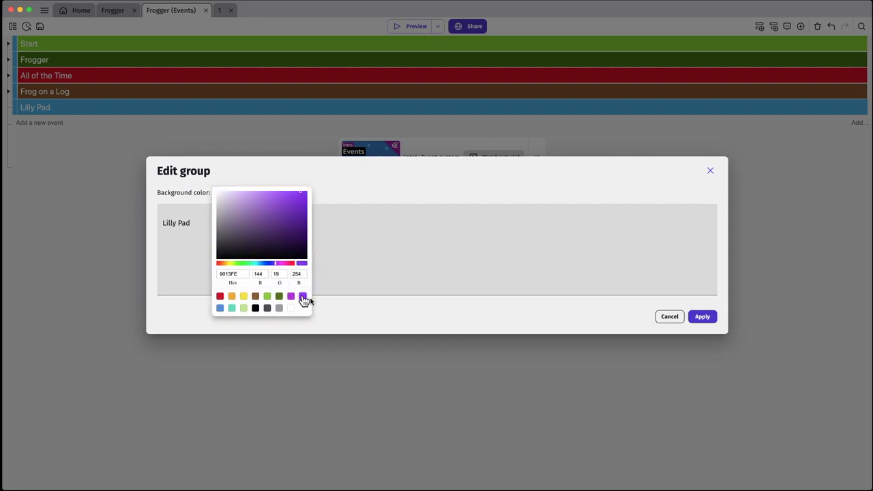
pyautogui.click(703, 318)
pyautogui.click(704, 318)
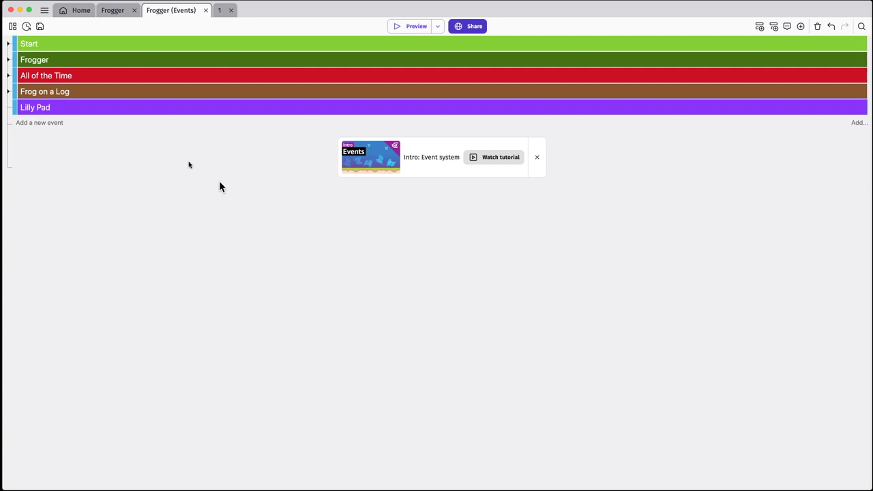
# Add a new event below the Lilly Pad group with the condition that Frogger is in collision with Lilly
pyautogui.click(60, 123)
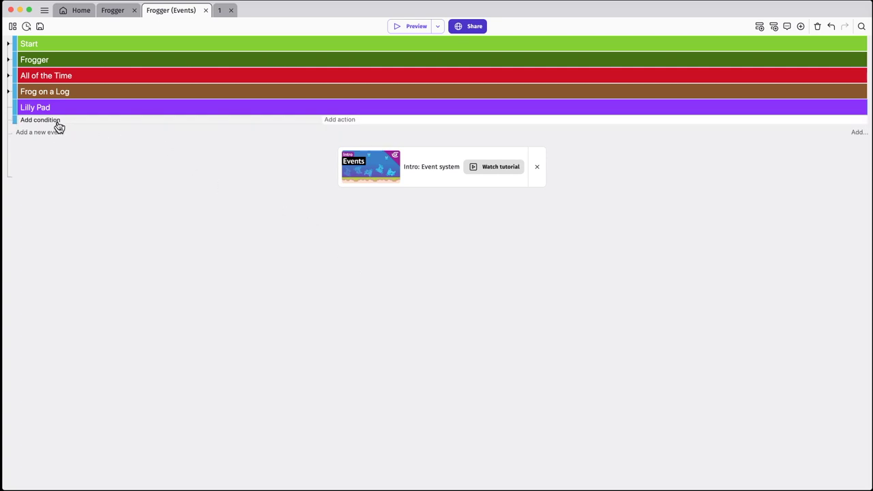
pyautogui.click(60, 126)
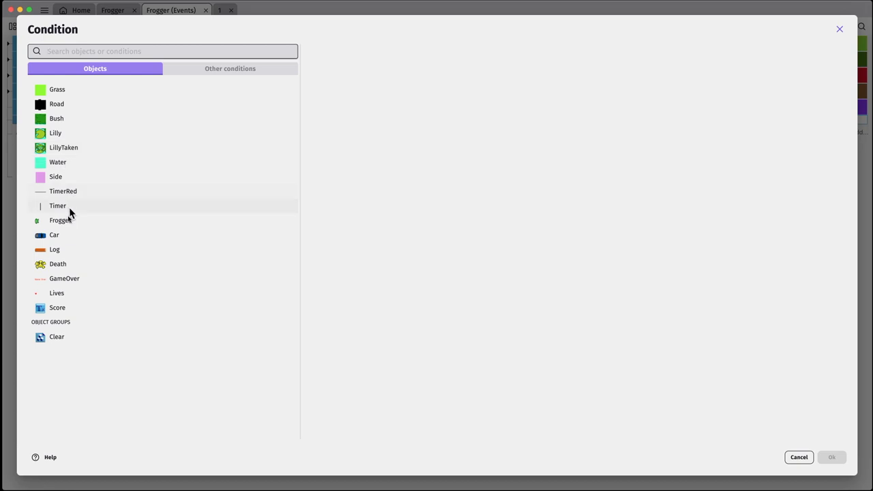
pyautogui.click(69, 222)
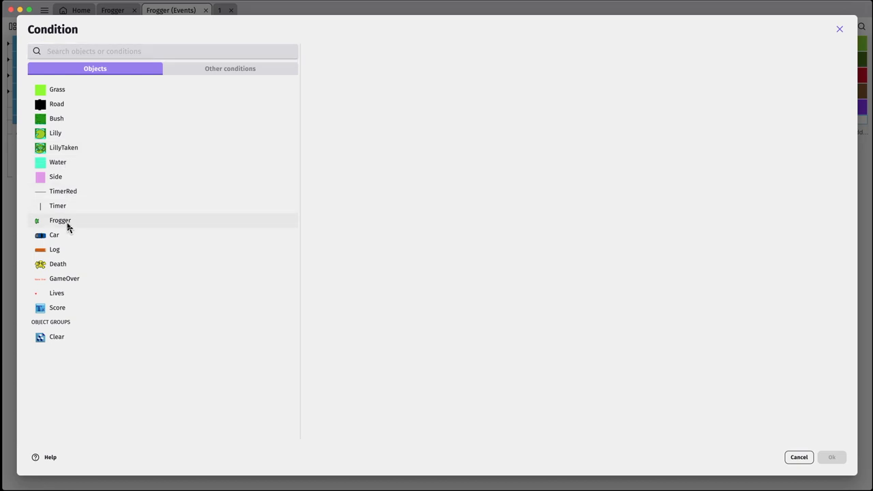
pyautogui.scroll(-3, 405, 271)
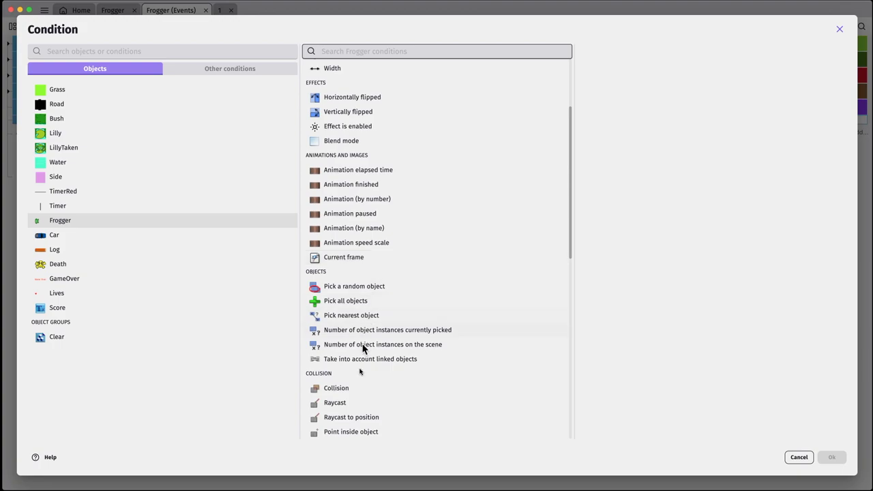
pyautogui.click(353, 389)
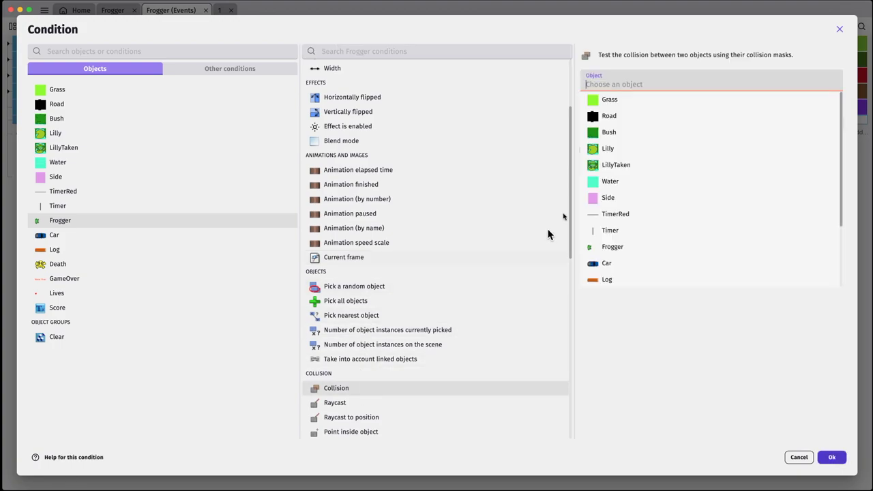
pyautogui.click(607, 149)
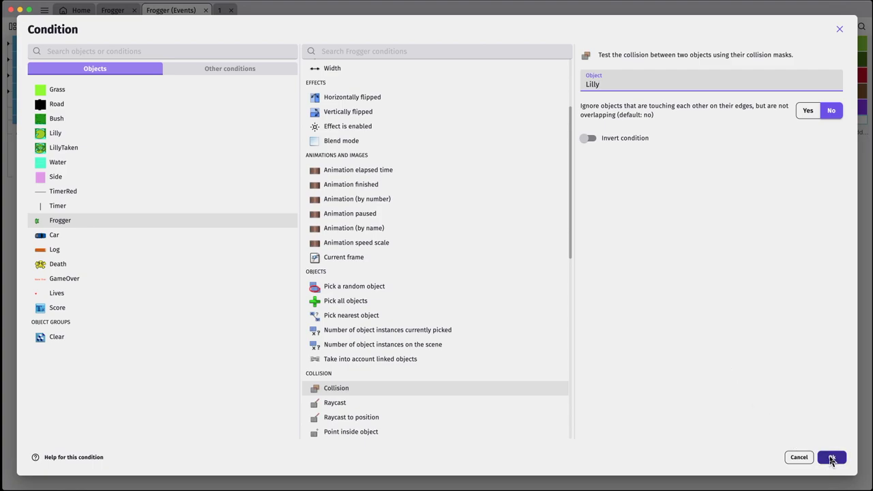
pyautogui.click(831, 459)
# Add a second condition to the Lilly collision event, checking that Frogger's animation number equals 0
pyautogui.click(57, 133)
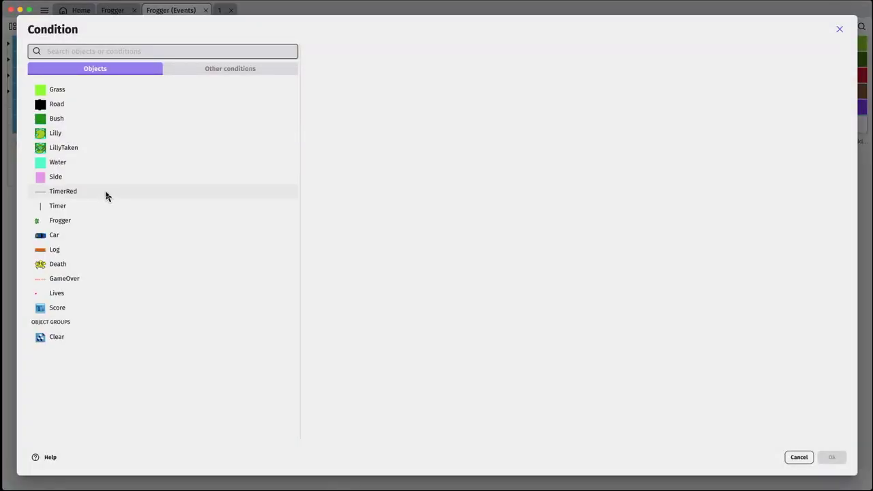
pyautogui.click(68, 220)
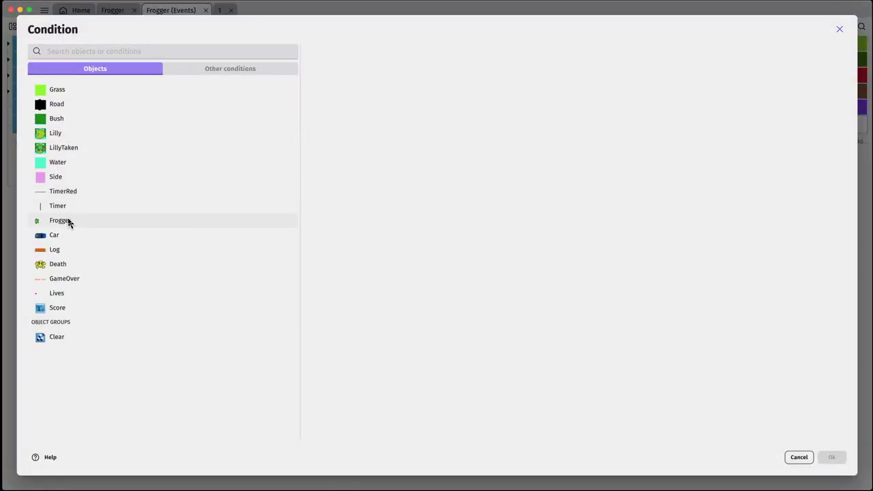
pyautogui.scroll(-1, 350, 217)
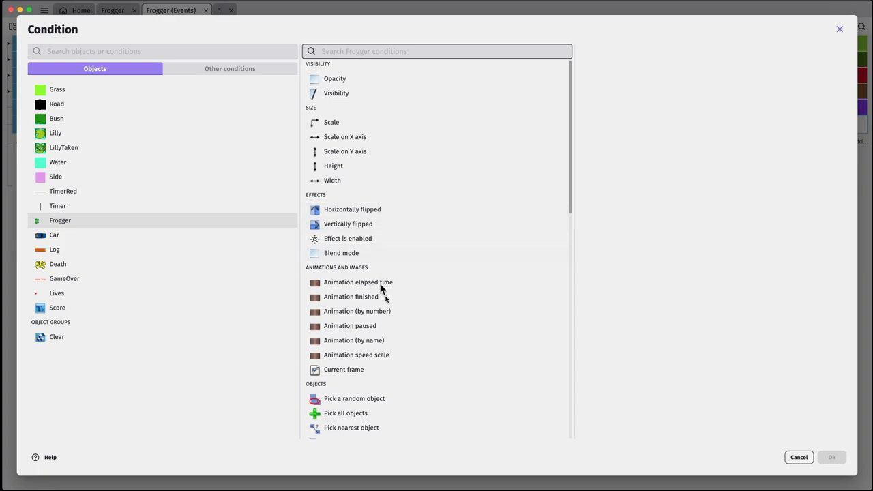
pyautogui.click(381, 311)
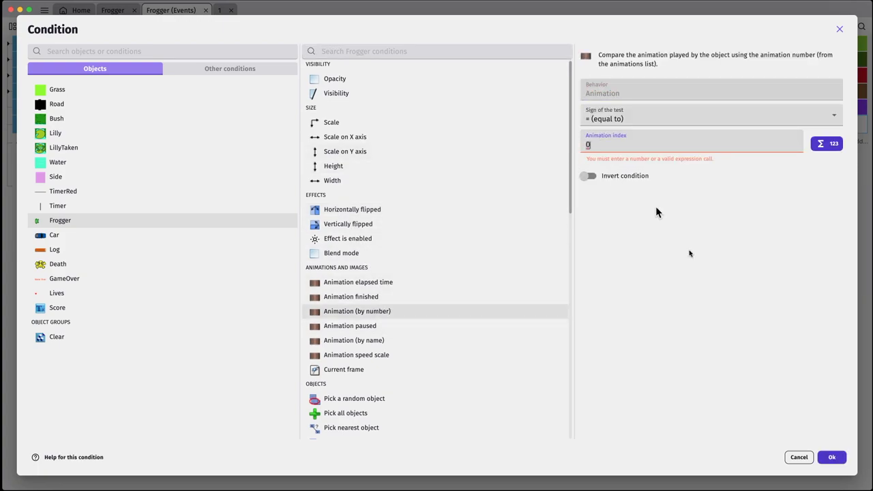
pyautogui.write('0')
pyautogui.click(832, 457)
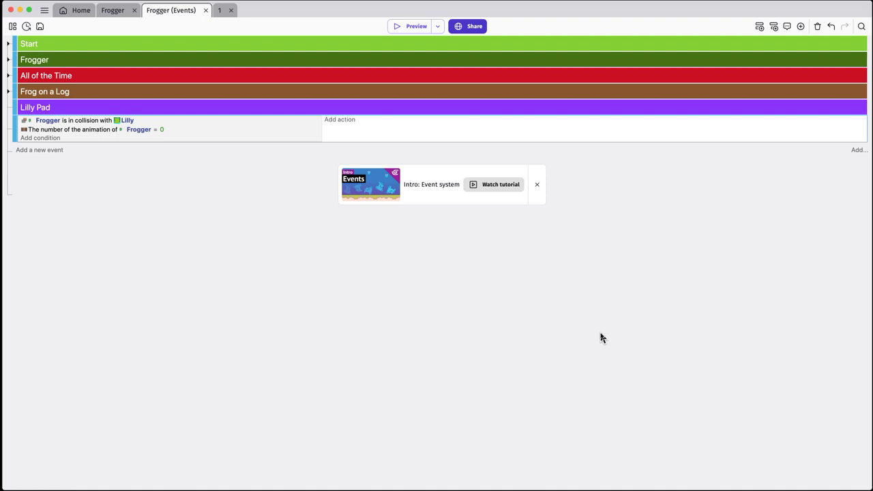
# Add an action to the Lilly collision event that starts or resets the scene timer Wait
pyautogui.click(340, 121)
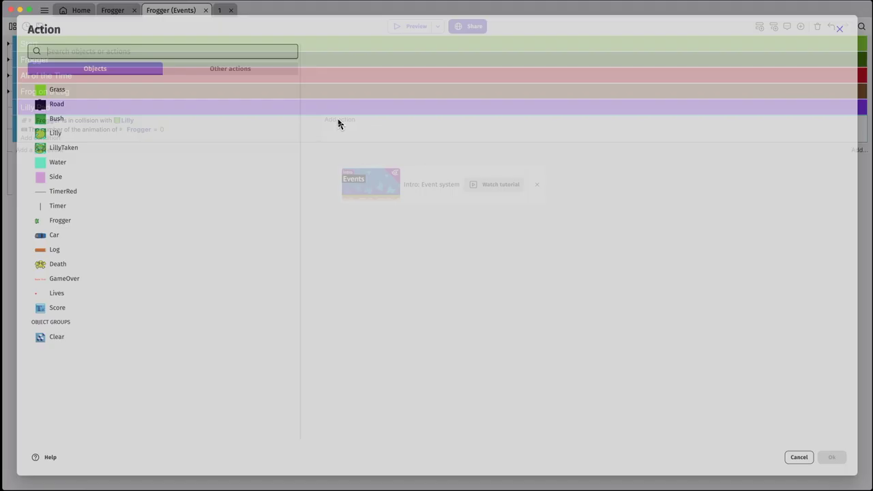
pyautogui.click(64, 209)
pyautogui.click(66, 203)
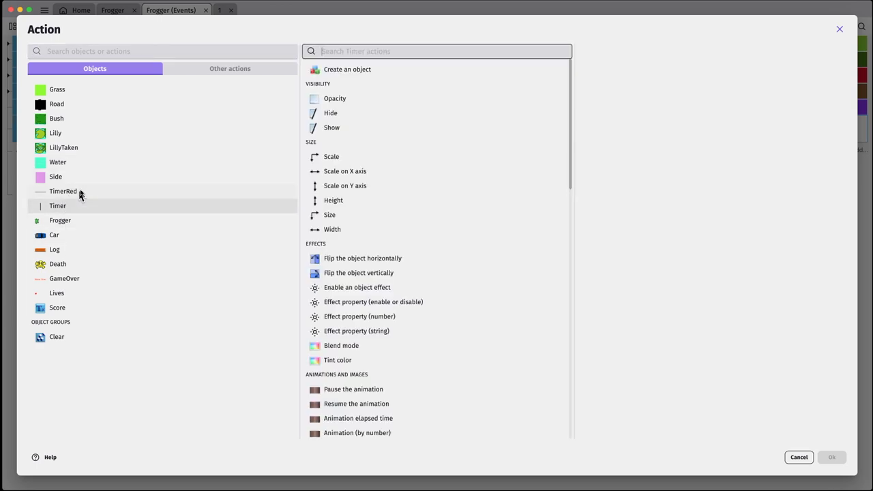
pyautogui.click(241, 90)
pyautogui.click(240, 70)
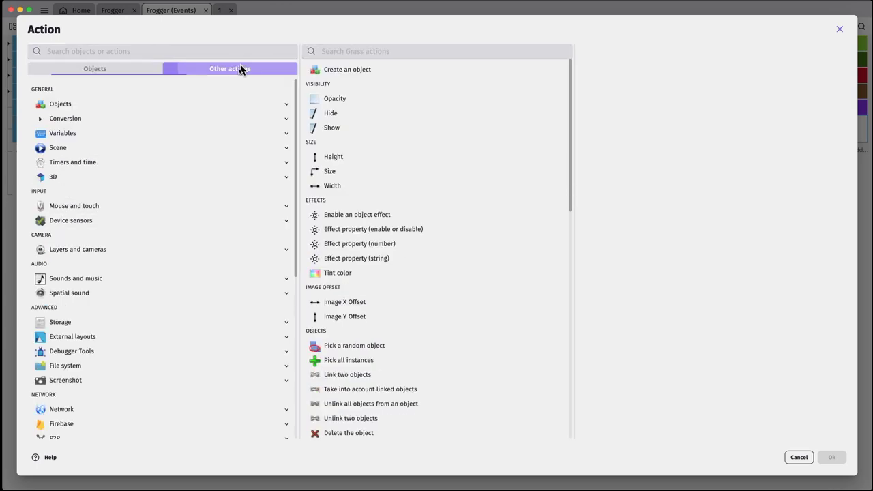
pyautogui.click(86, 166)
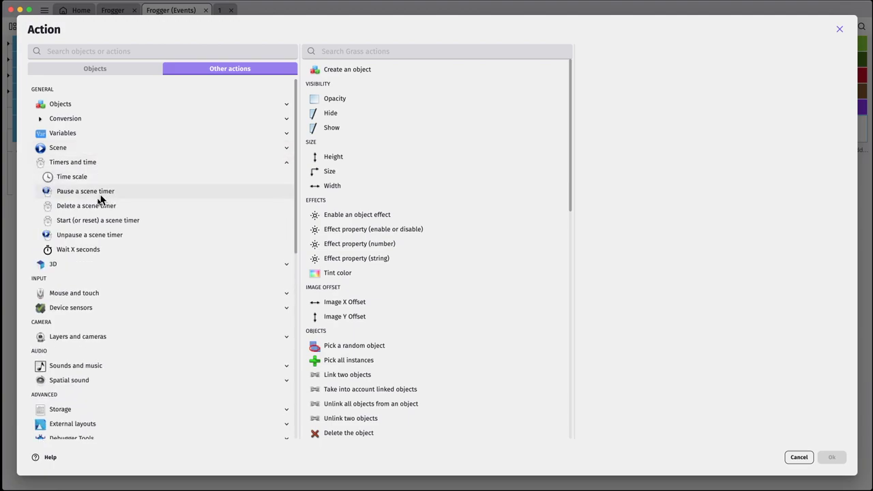
pyautogui.click(92, 221)
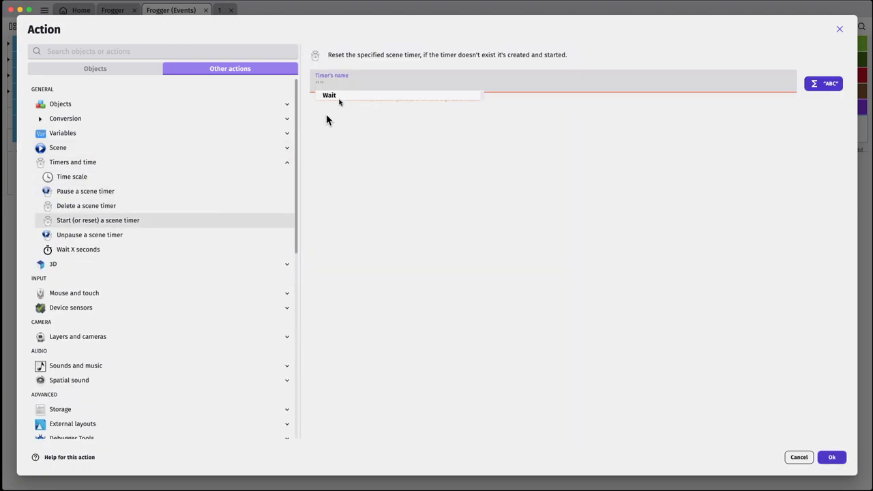
pyautogui.click(832, 458)
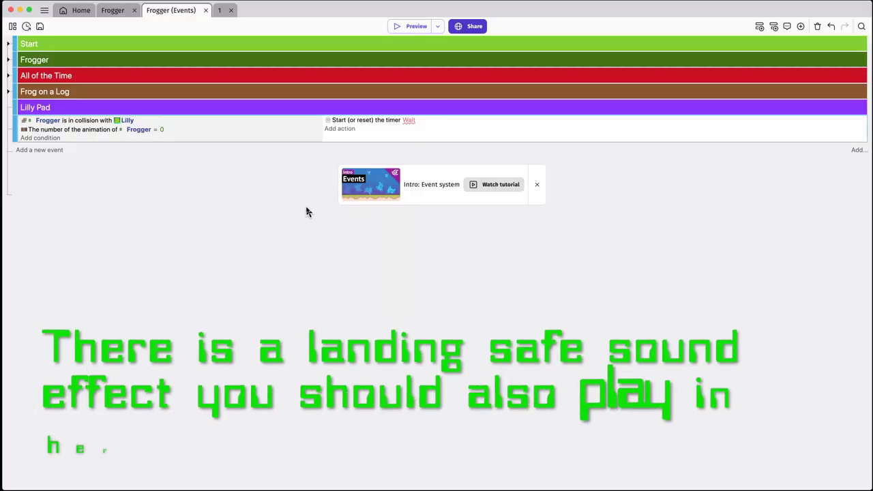
# Add an action to the Lilly collision event that deletes the Lilly object
pyautogui.click(338, 129)
pyautogui.click(148, 123)
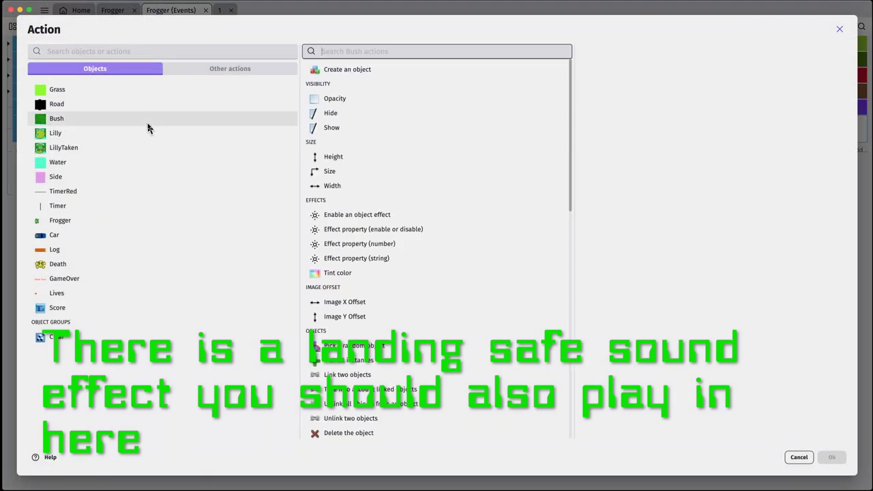
pyautogui.click(133, 133)
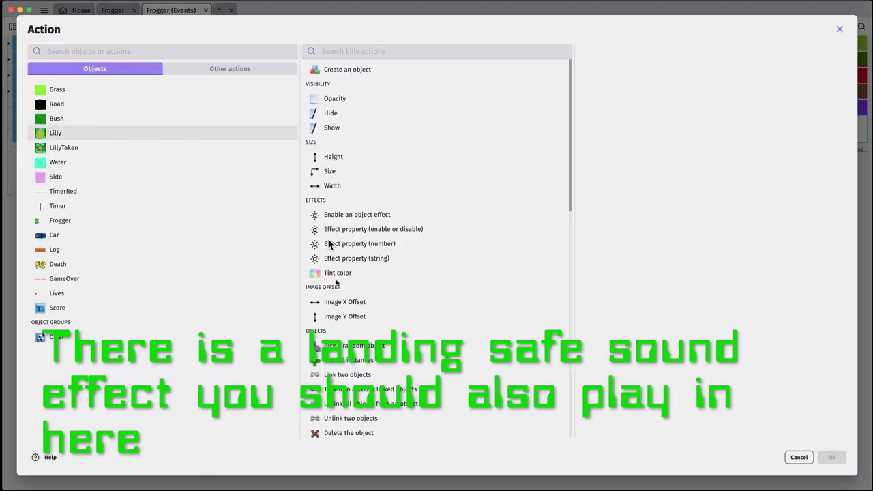
pyautogui.click(345, 433)
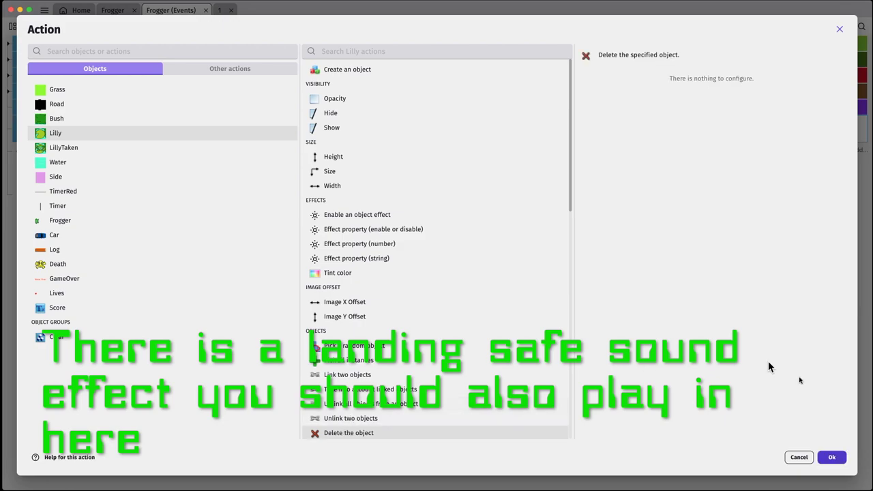
pyautogui.click(839, 454)
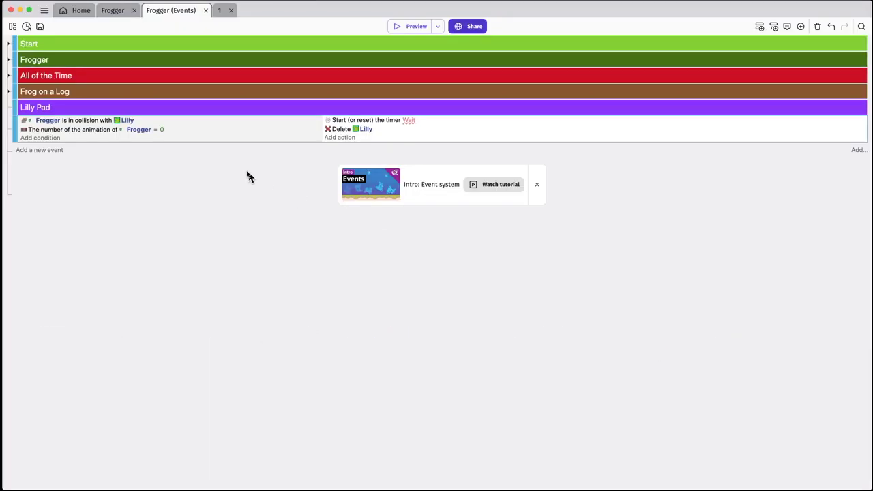
# Add an action to the Lilly collision event creating a Lilly object at X position Lilly.X() and Y position Lilly.Y() on the base layer
pyautogui.click(345, 140)
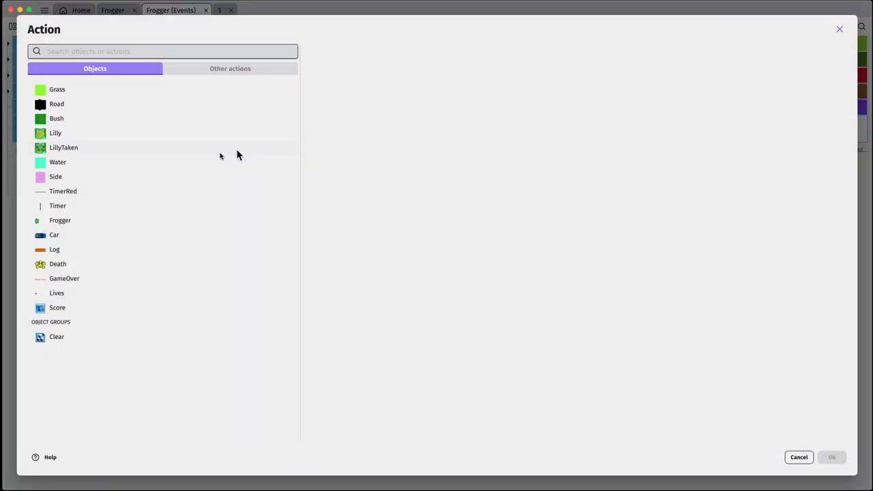
pyautogui.click(67, 134)
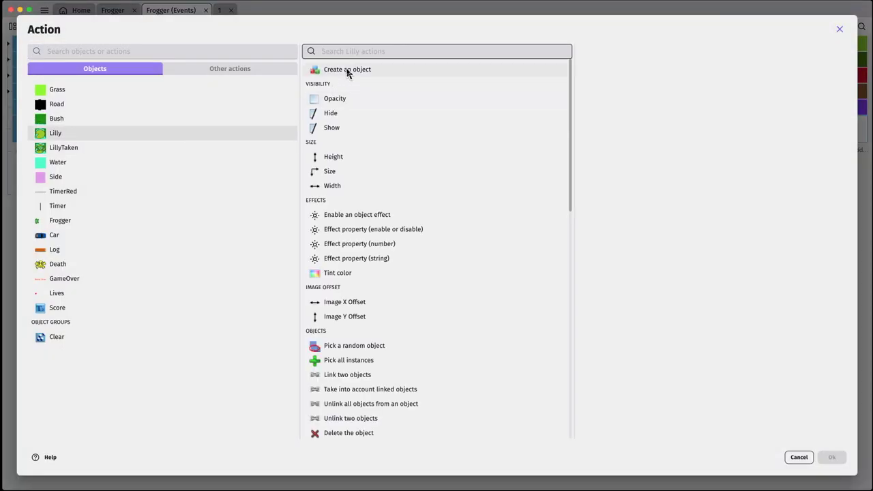
pyautogui.click(454, 71)
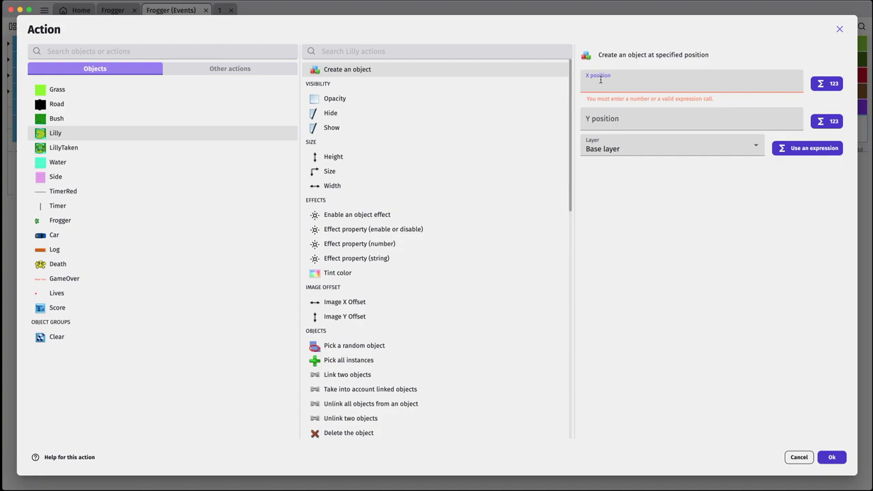
pyautogui.write('Lill')
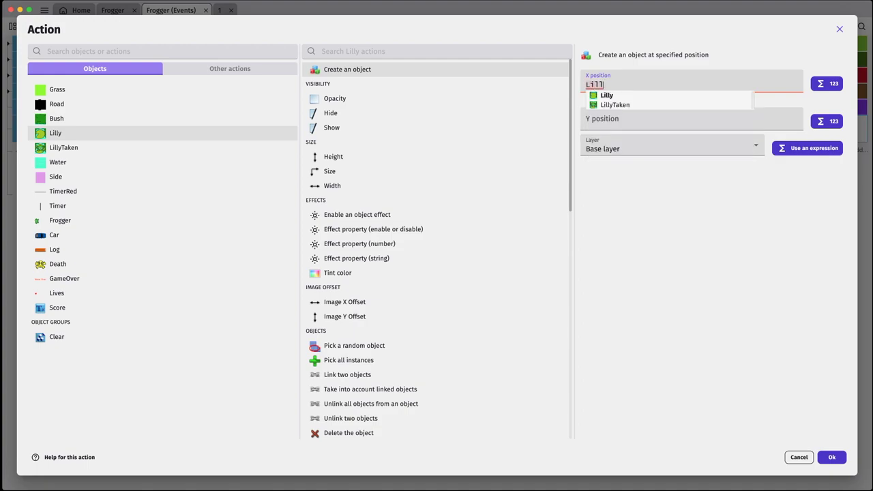
pyautogui.write('y.X(')
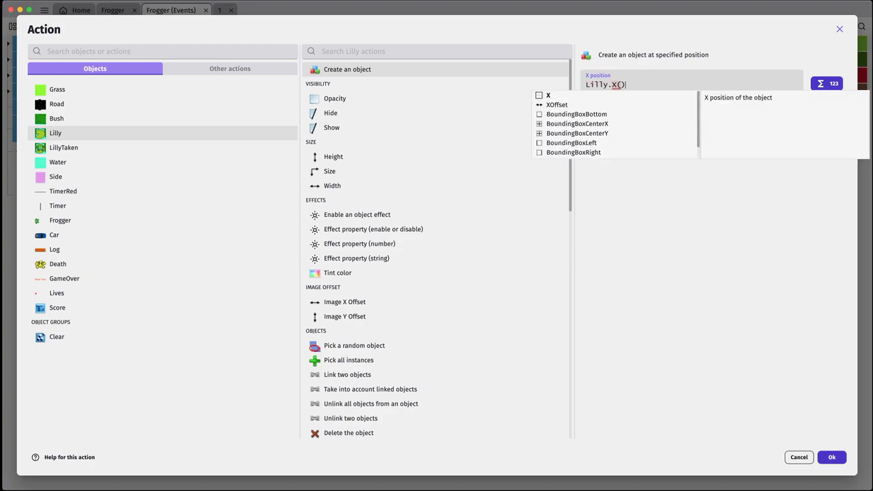
pyautogui.press('Escape')
pyautogui.click(596, 111)
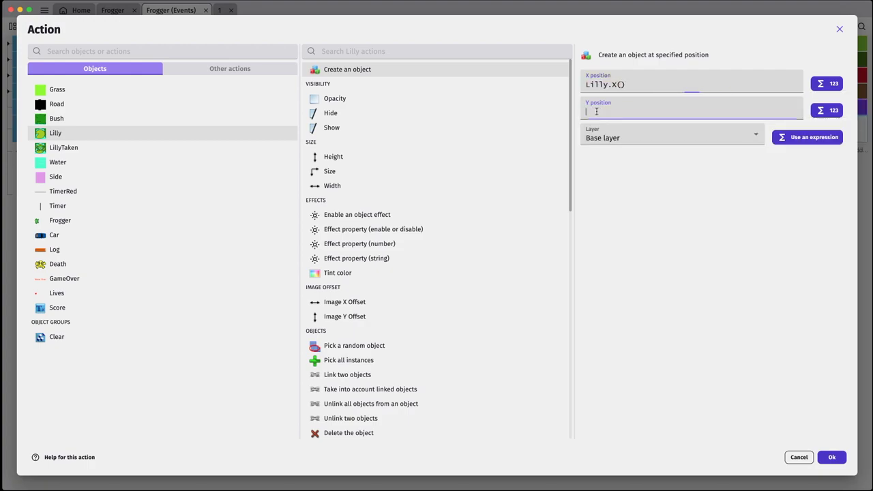
pyautogui.write('Lill')
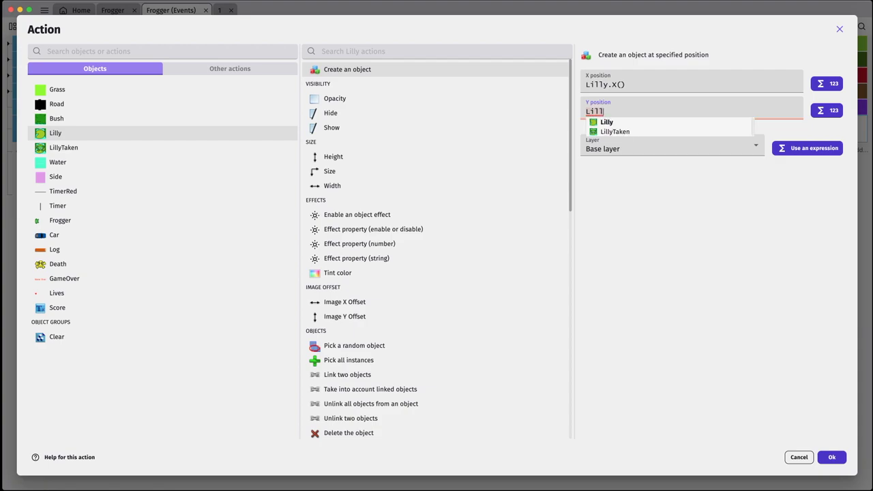
pyautogui.write('y.Y()')
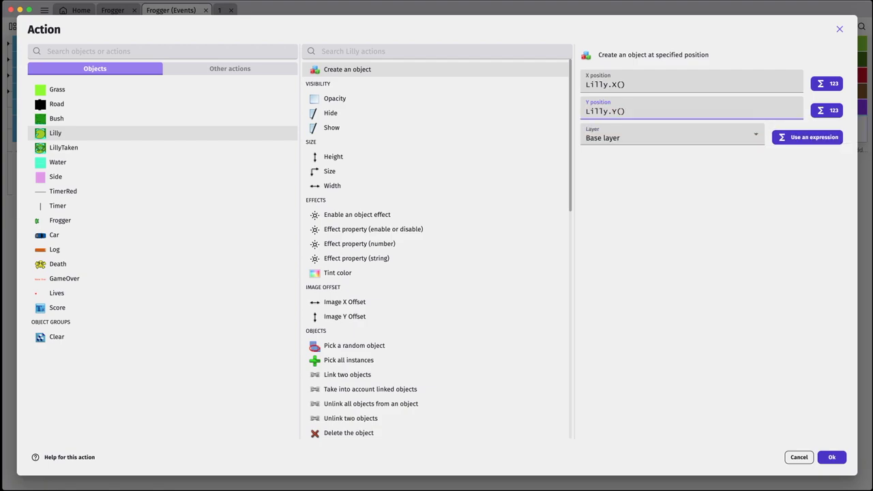
pyautogui.click(832, 457)
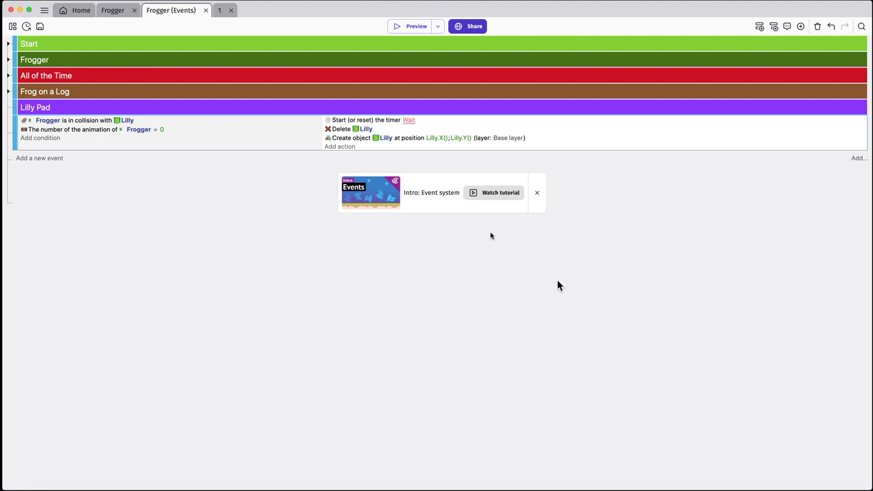
# Copy the Score variable action from the Frogger group's Down key event into the Lilly collision event and make it add 100
pyautogui.click(8, 61)
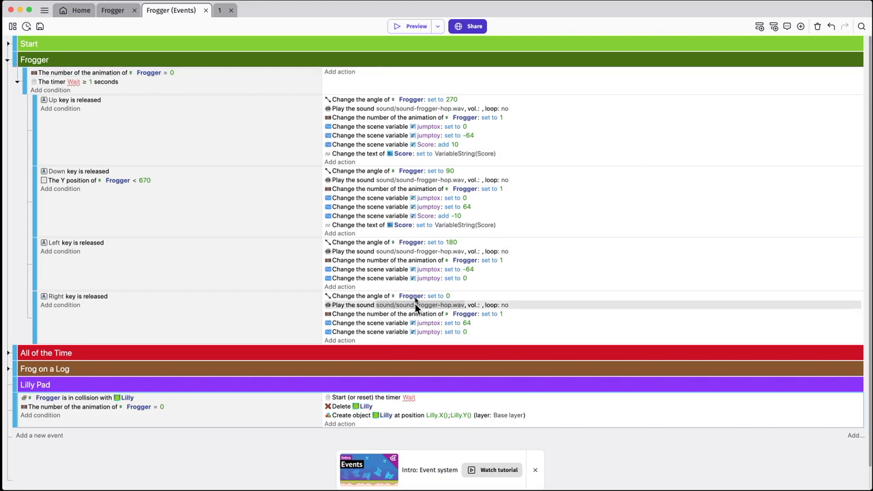
pyautogui.rightClick(368, 218)
pyautogui.click(382, 221)
pyautogui.rightClick(368, 425)
pyautogui.click(382, 431)
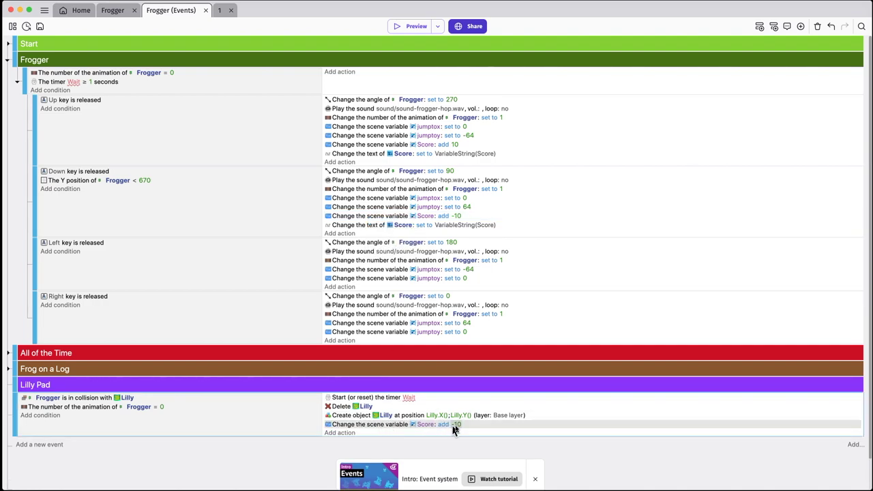
pyautogui.click(455, 426)
pyautogui.write('100')
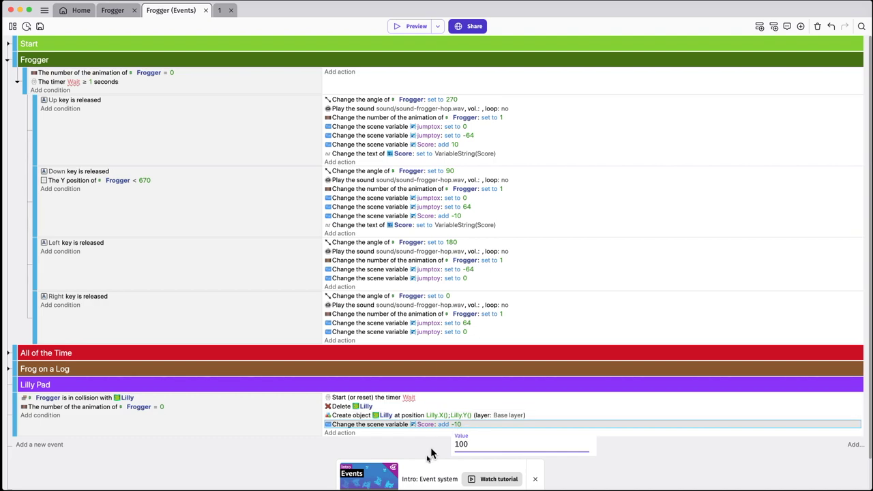
pyautogui.press('Return')
# Copy the action setting the Score text to VariableString(Score) from the Down key event into the Lilly collision event
pyautogui.rightClick(472, 230)
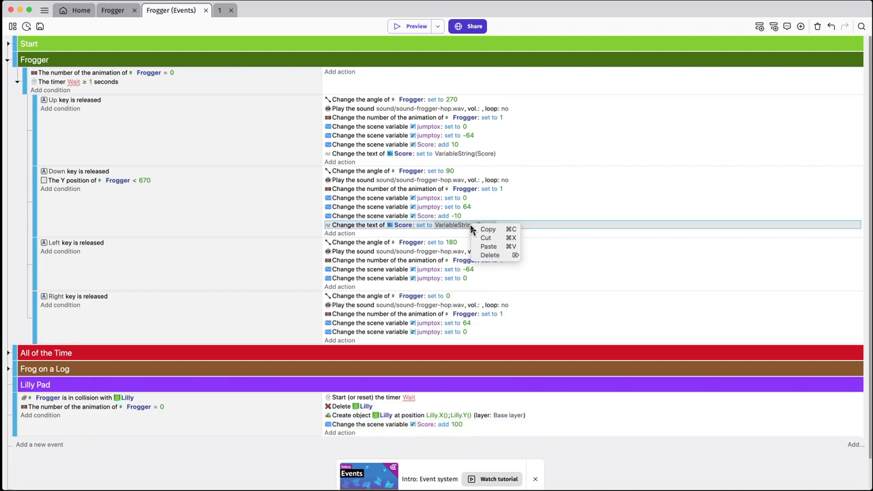
pyautogui.click(478, 235)
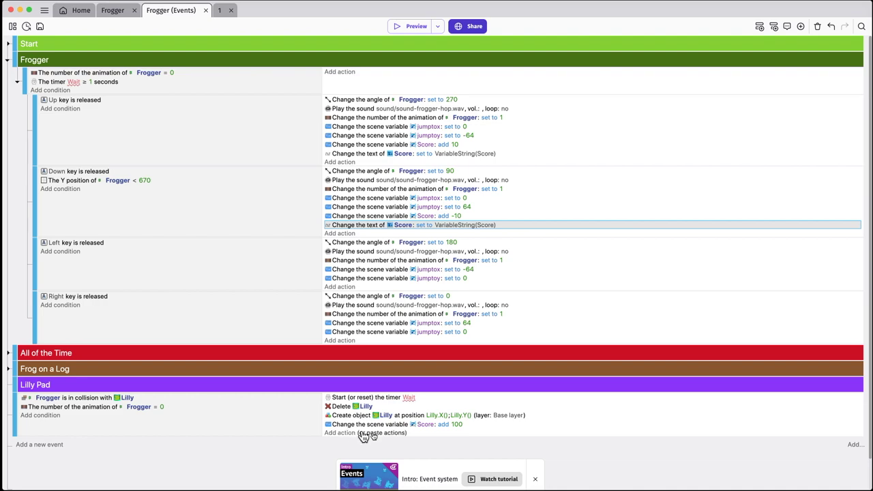
pyautogui.press('super+v')
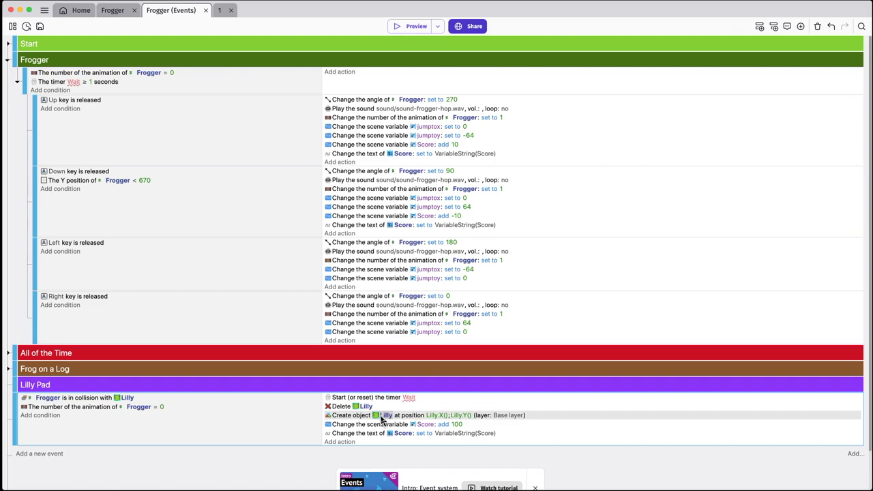
# Add an action to the Lilly collision event that adds 1 to the scene number variable Home
pyautogui.click(347, 441)
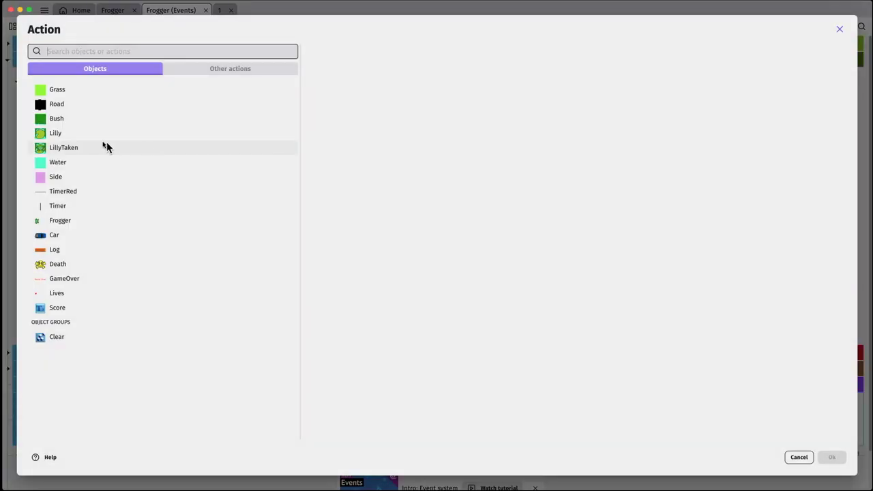
pyautogui.click(209, 71)
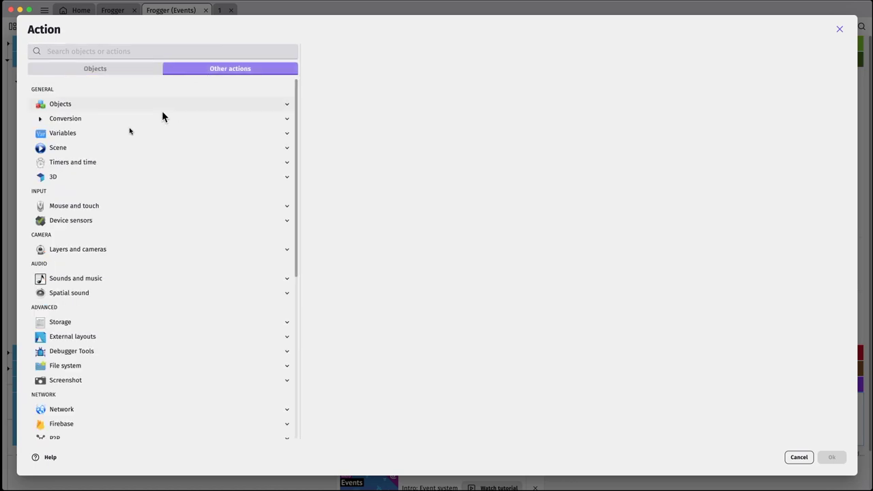
pyautogui.click(115, 134)
pyautogui.click(105, 163)
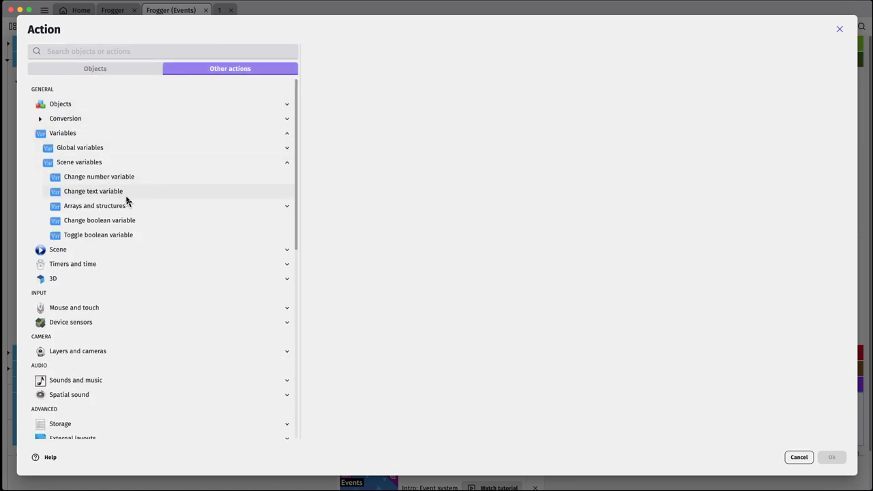
pyautogui.click(129, 178)
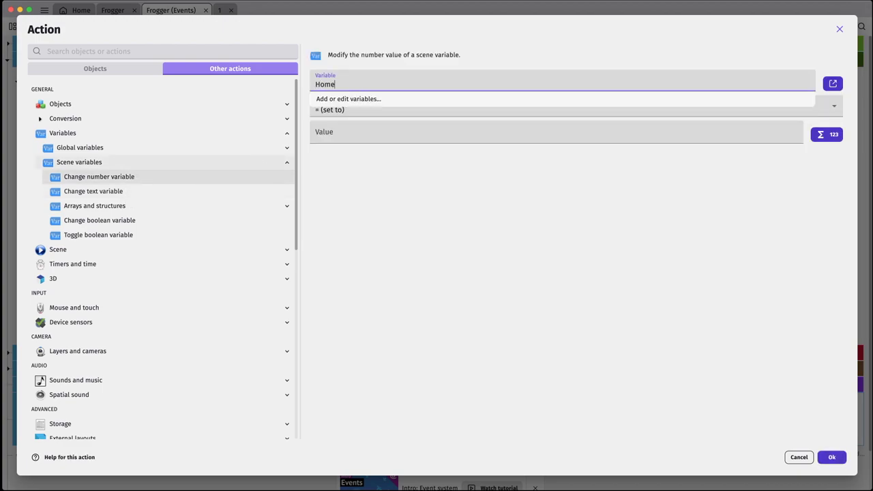
pyautogui.click(337, 112)
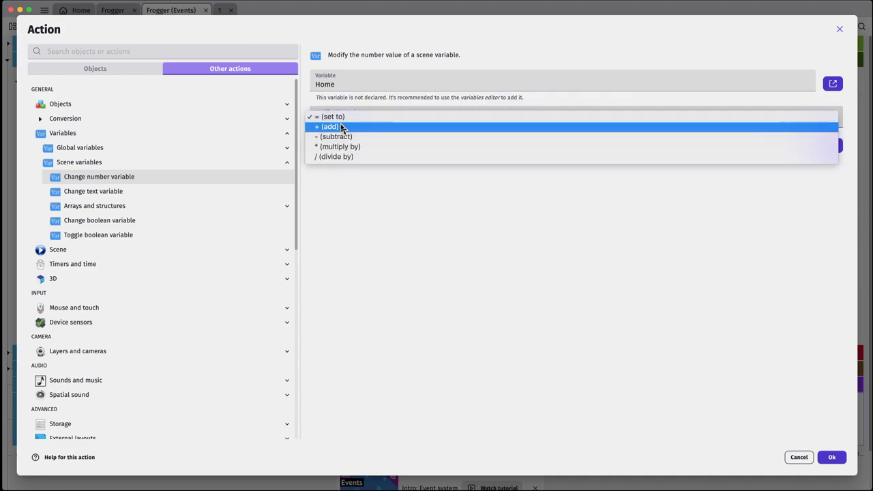
pyautogui.click(343, 129)
pyautogui.click(341, 142)
pyautogui.write('1')
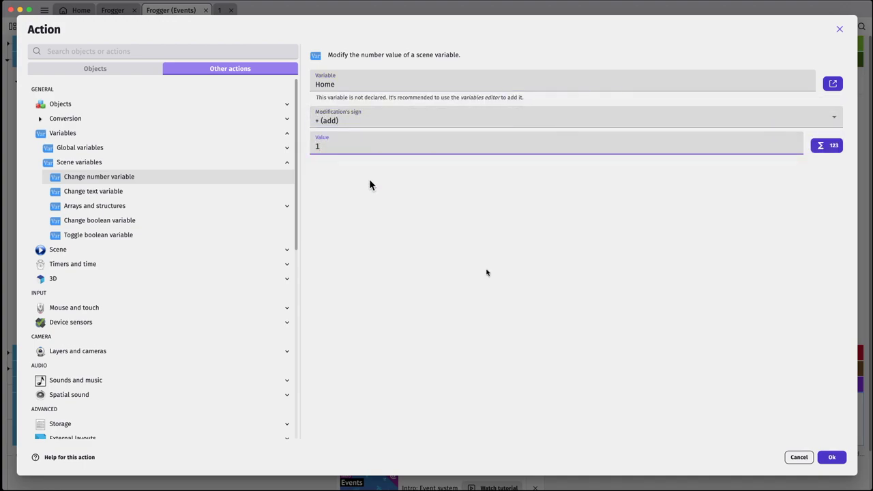
pyautogui.click(832, 457)
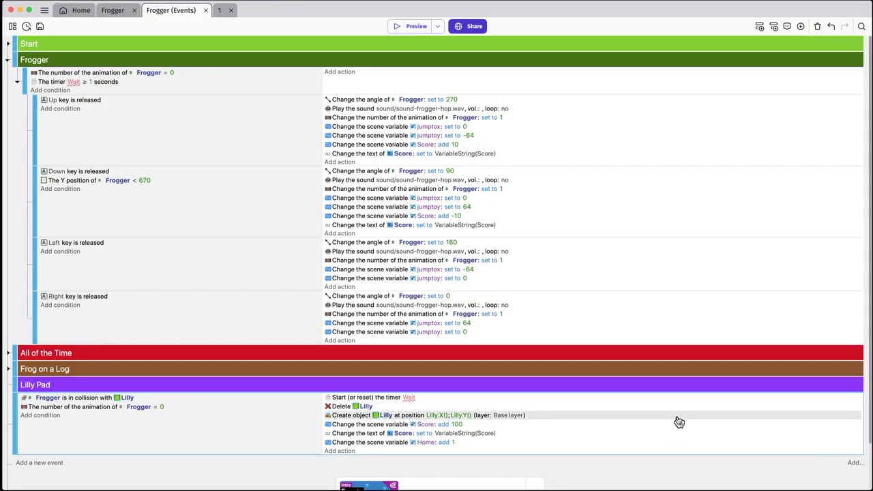
# Begin adding another action to the Lilly collision event after the Home variable action
pyautogui.click(339, 451)
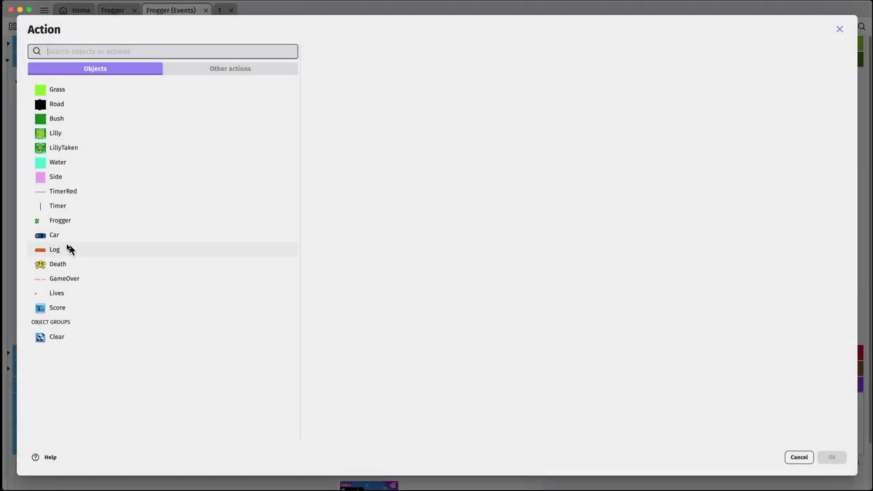
# Add an action to the Lilly Pad collision event that sets the Timer object's width to 1
pyautogui.click(60, 205)
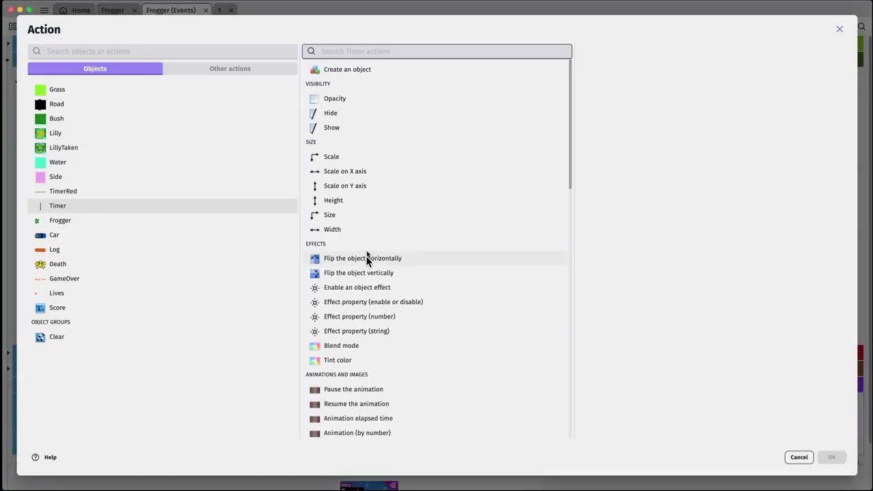
pyautogui.click(346, 230)
pyautogui.click(618, 134)
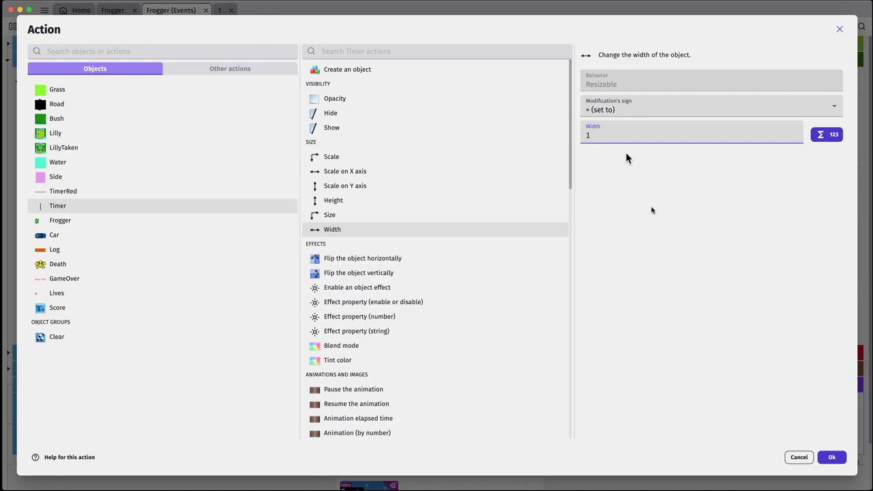
pyautogui.click(832, 457)
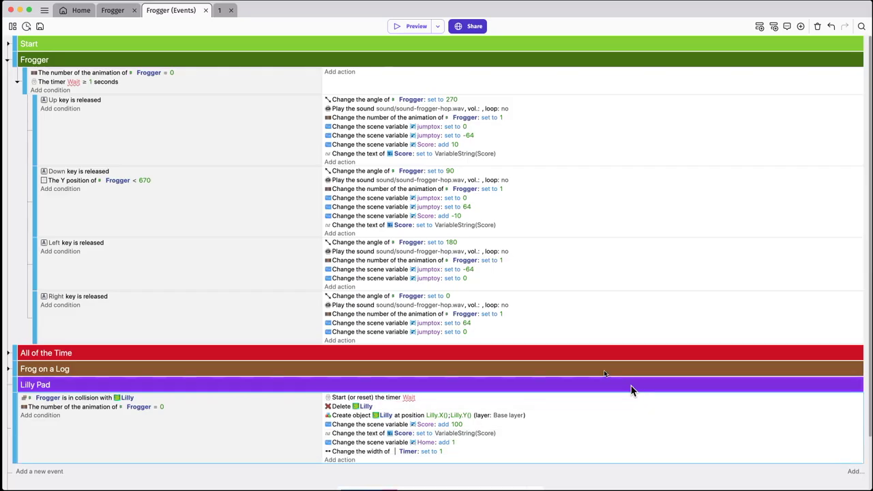
# Create a sub-event under the Lilly Pad collision event, conditioned on the number of Lilly instances on the scene being greater than 0
pyautogui.scroll(-2, 604, 374)
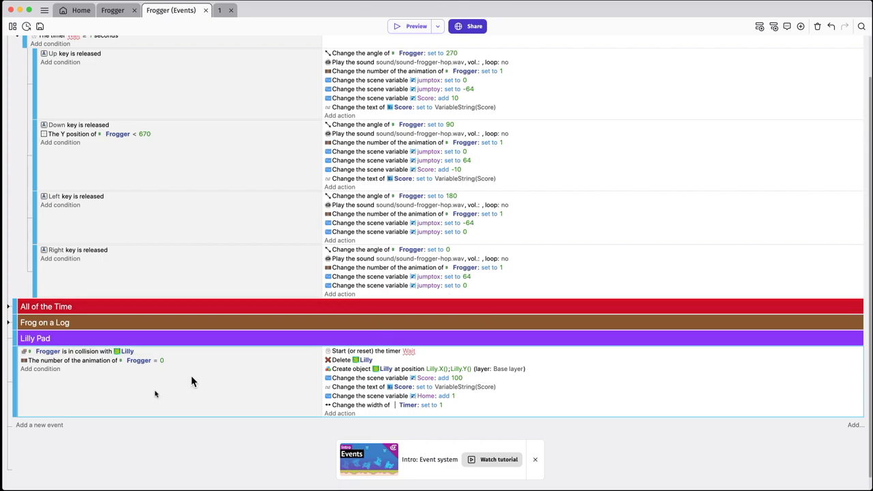
pyautogui.click(59, 426)
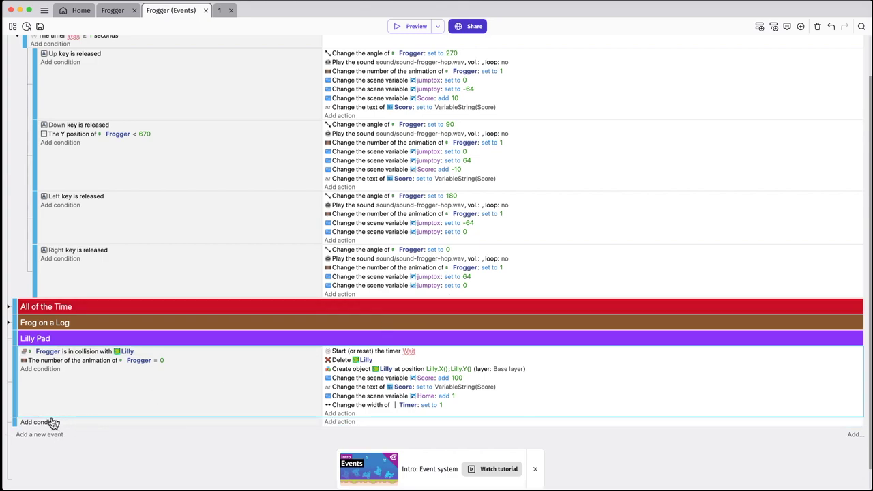
pyautogui.click(55, 423)
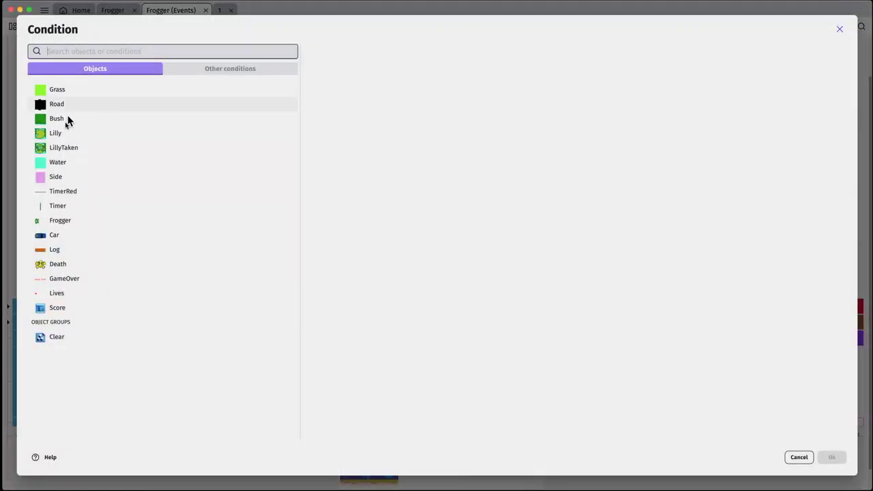
pyautogui.click(62, 146)
pyautogui.click(85, 134)
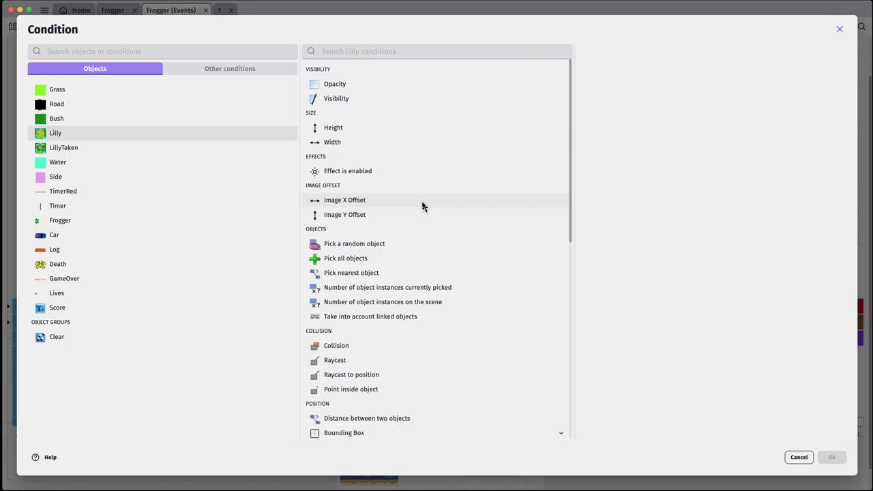
pyautogui.scroll(-3, 421, 207)
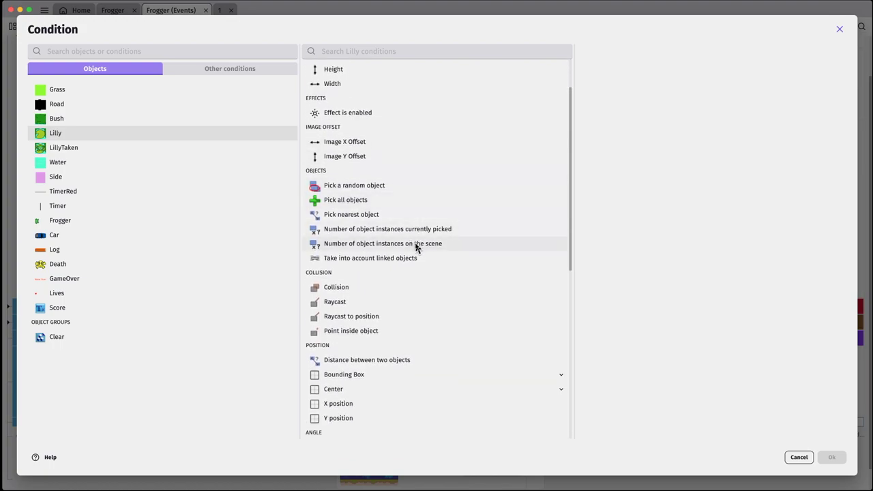
pyautogui.click(417, 245)
pyautogui.click(622, 93)
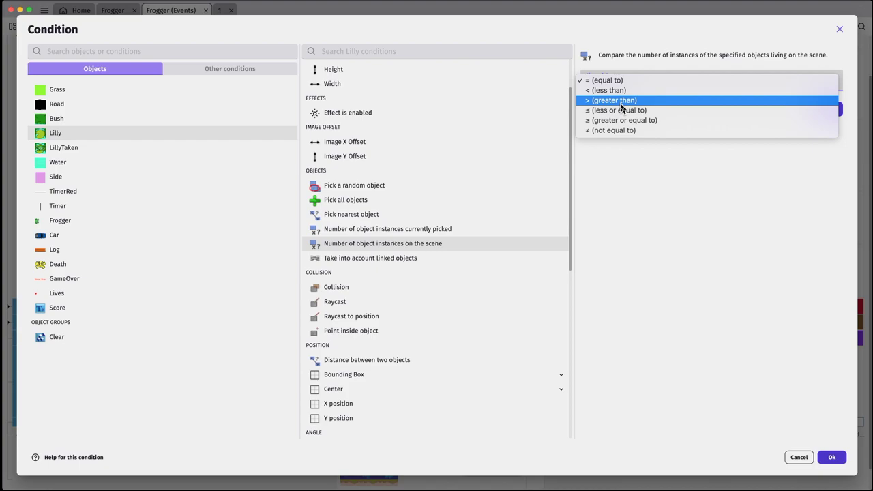
pyautogui.click(621, 103)
pyautogui.click(612, 110)
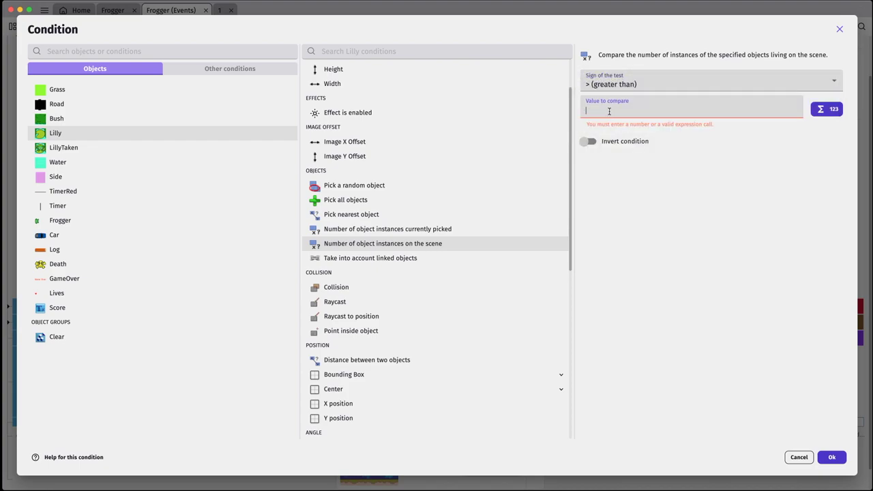
pyautogui.write('0')
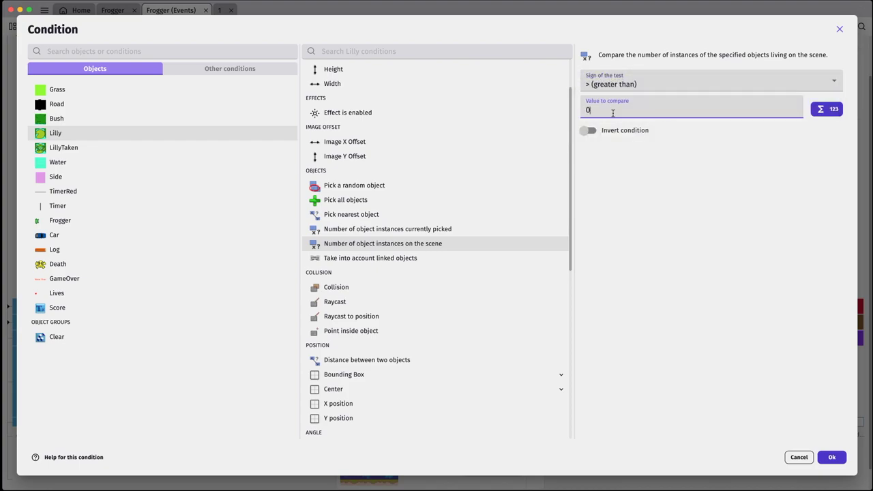
pyautogui.click(831, 457)
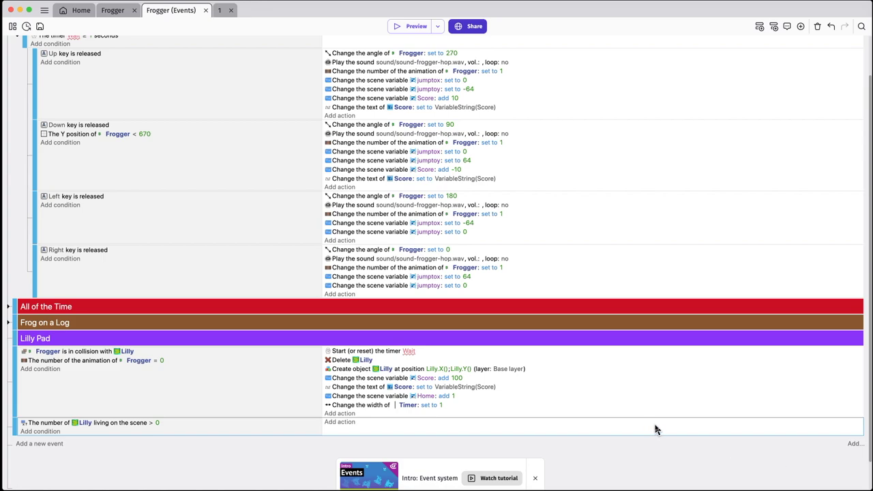
pyautogui.moveTo(15, 427); pyautogui.dragTo(28, 431)
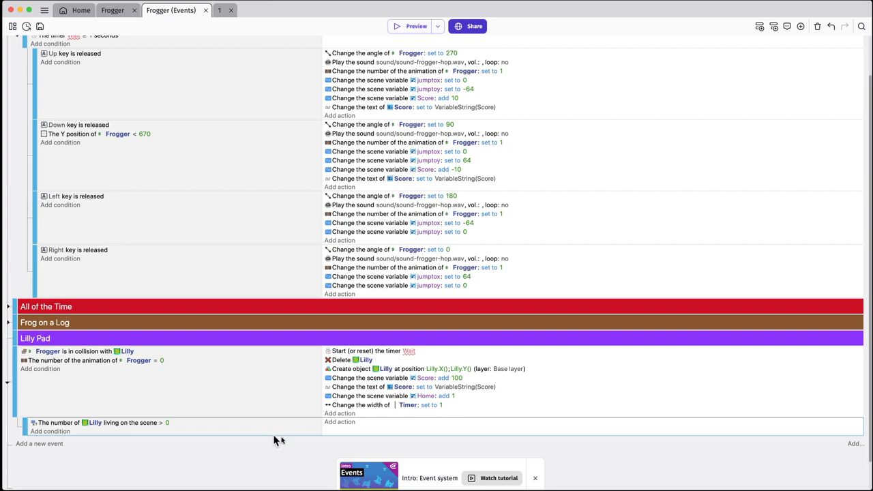
# Add an action to the Lilly-count sub-event that sets Frogger's position to X 670 and Y 672
pyautogui.click(340, 422)
pyautogui.click(66, 222)
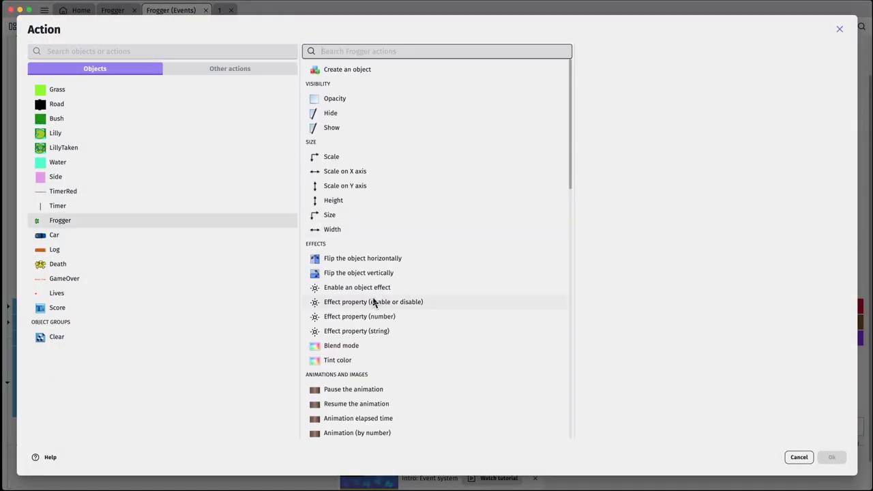
pyautogui.scroll(-2, 375, 305)
pyautogui.scroll(-9, 378, 314)
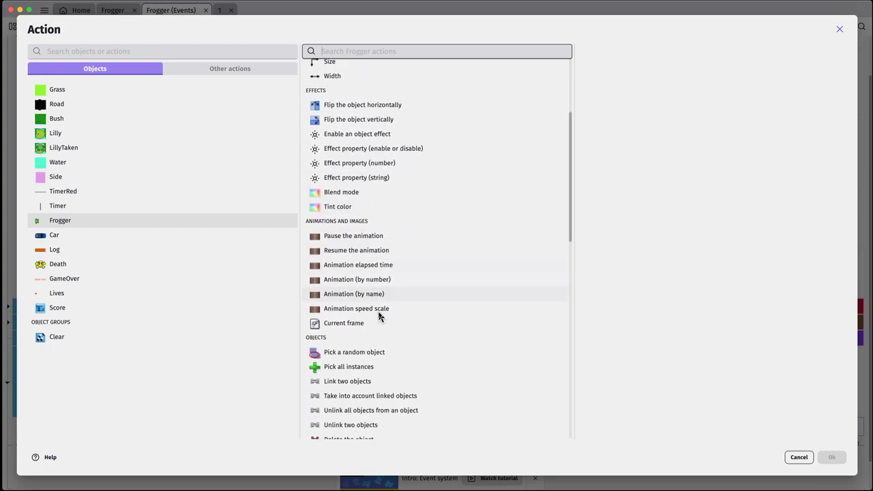
pyautogui.scroll(-5, 378, 323)
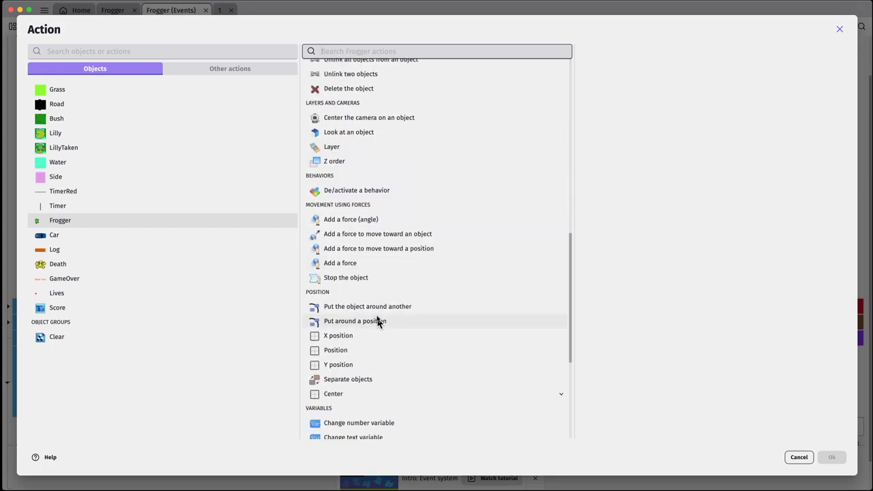
pyautogui.click(348, 350)
pyautogui.click(587, 111)
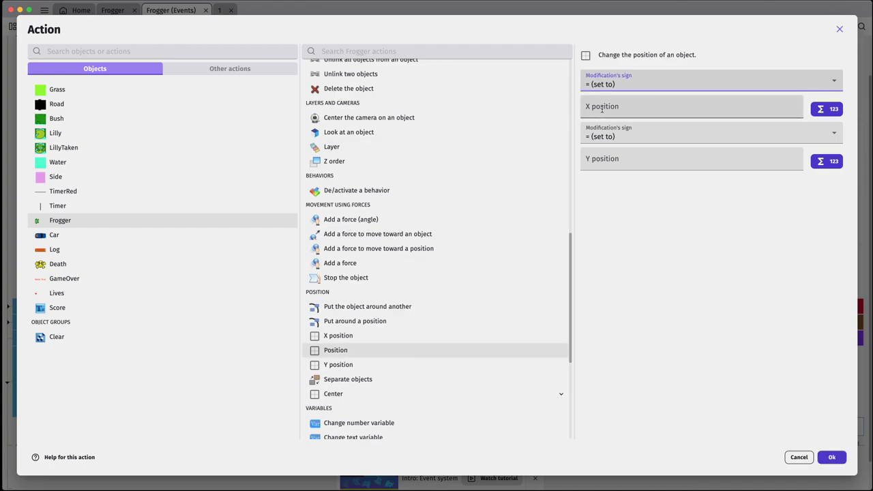
pyautogui.write('670')
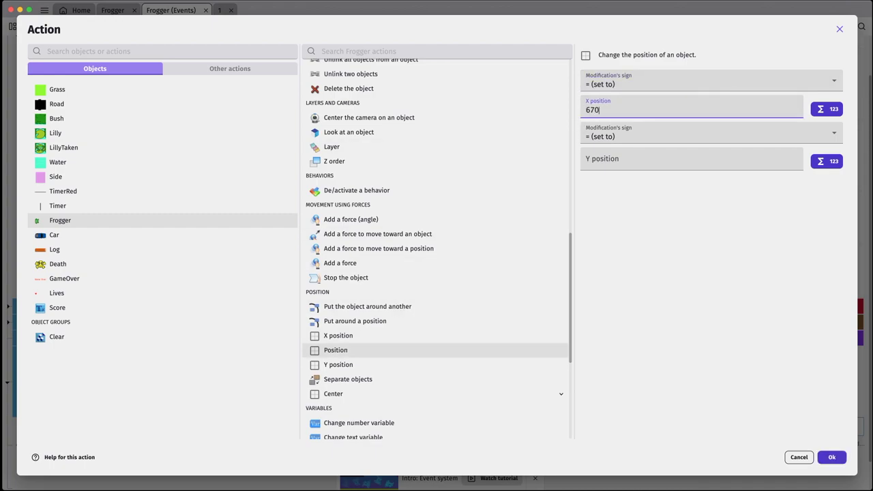
pyautogui.click(624, 158)
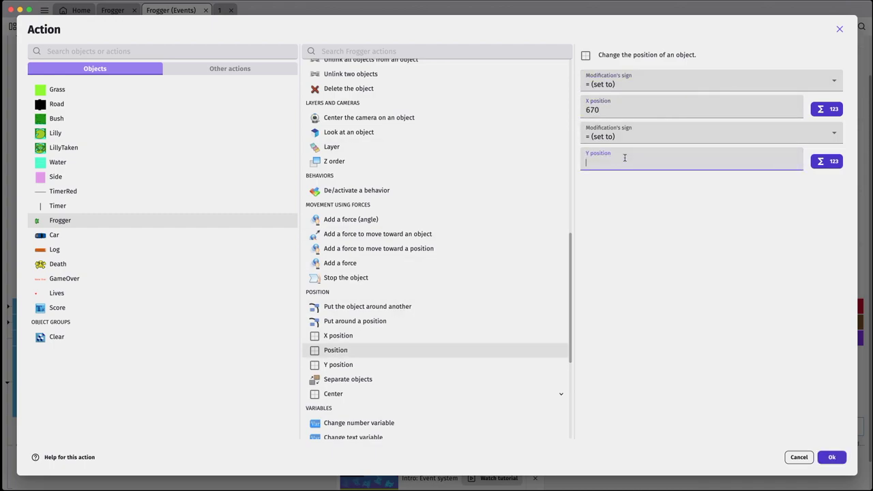
pyautogui.write('672')
pyautogui.click(832, 458)
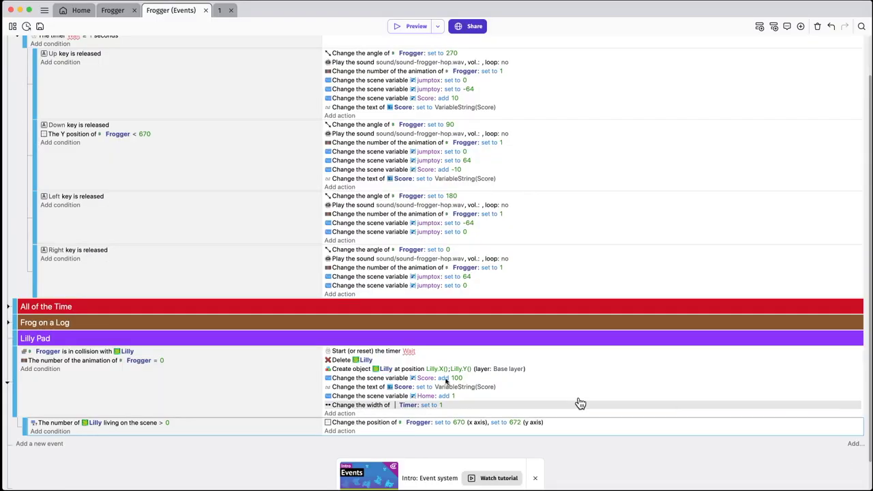
# Add an action to the Lilly-count sub-event that sets Frogger's angle to 270 degrees
pyautogui.click(345, 432)
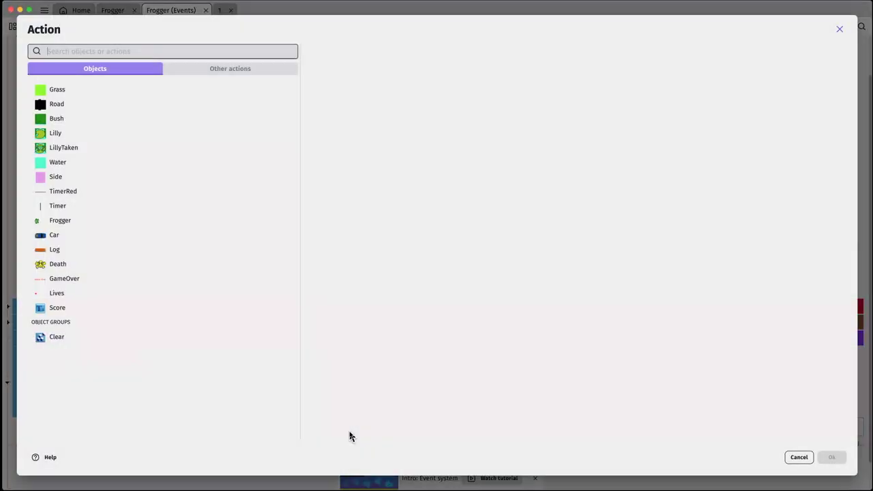
pyautogui.click(83, 221)
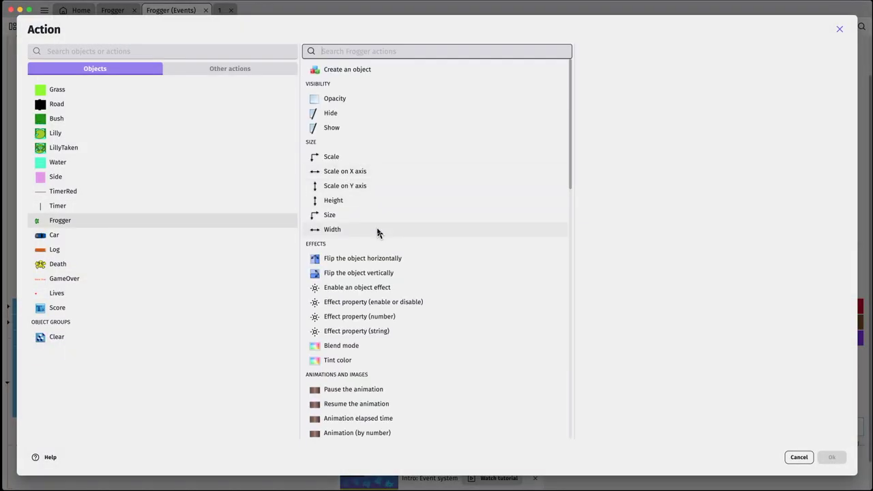
pyautogui.scroll(-5, 378, 260)
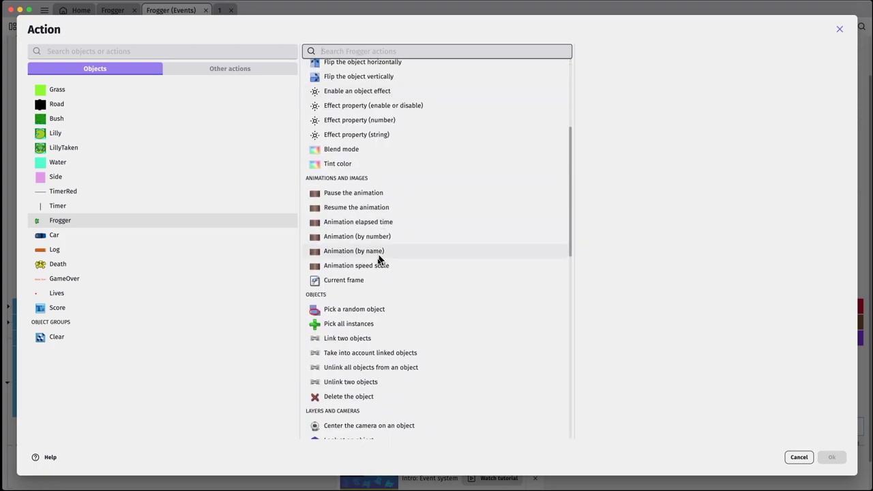
pyautogui.scroll(-4, 379, 266)
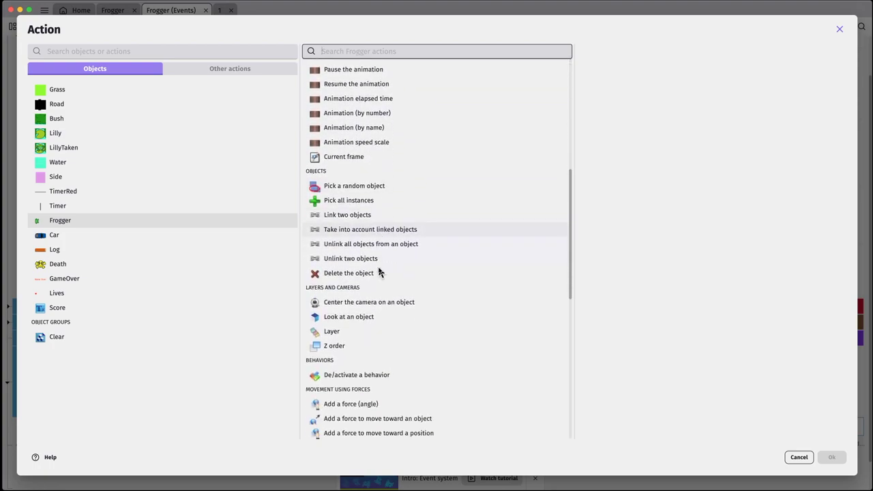
pyautogui.scroll(-3, 380, 272)
pyautogui.scroll(7, 380, 273)
pyautogui.scroll(6, 380, 272)
pyautogui.scroll(-4, 379, 266)
pyautogui.scroll(-6, 380, 269)
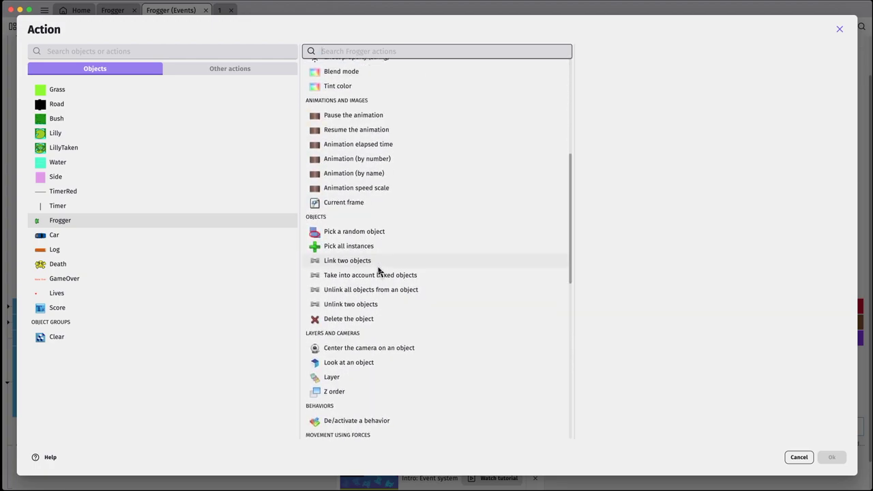
pyautogui.scroll(-10, 379, 271)
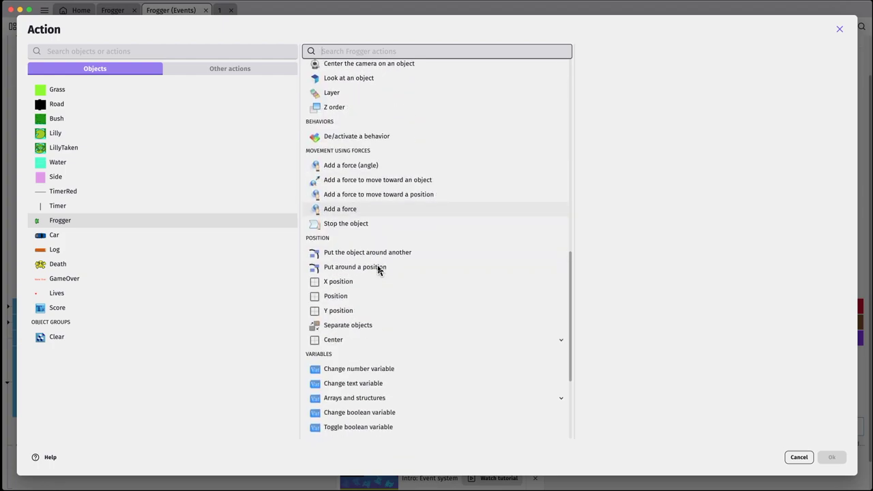
pyautogui.click(351, 430)
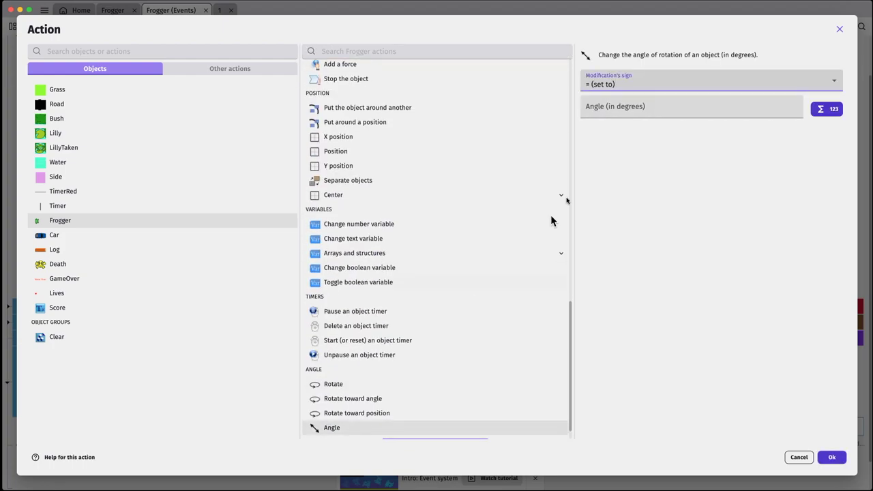
pyautogui.click(615, 112)
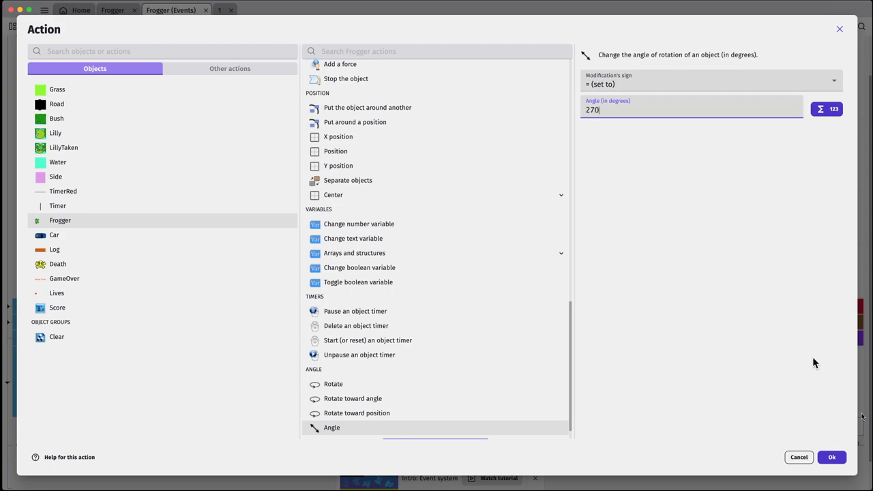
pyautogui.click(833, 458)
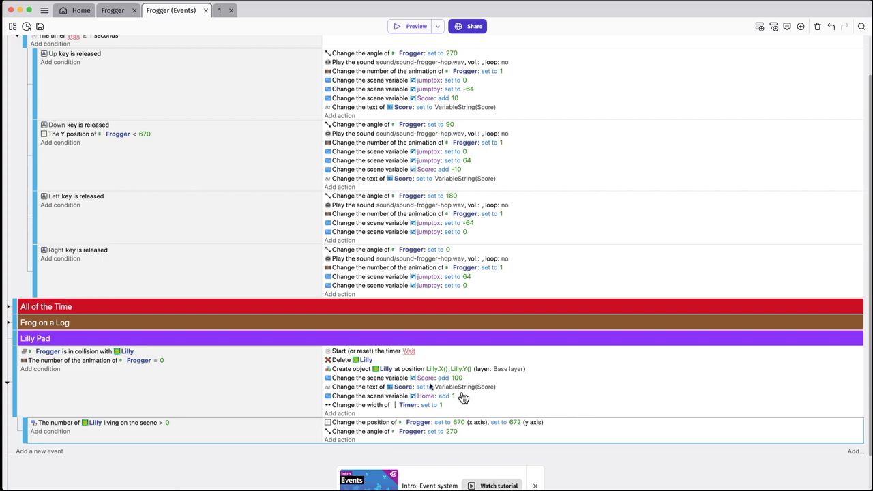
# Create an event conditioned on the scene variable Home being equal to 1, and nest it under the Lilly-count sub-event
pyautogui.click(39, 452)
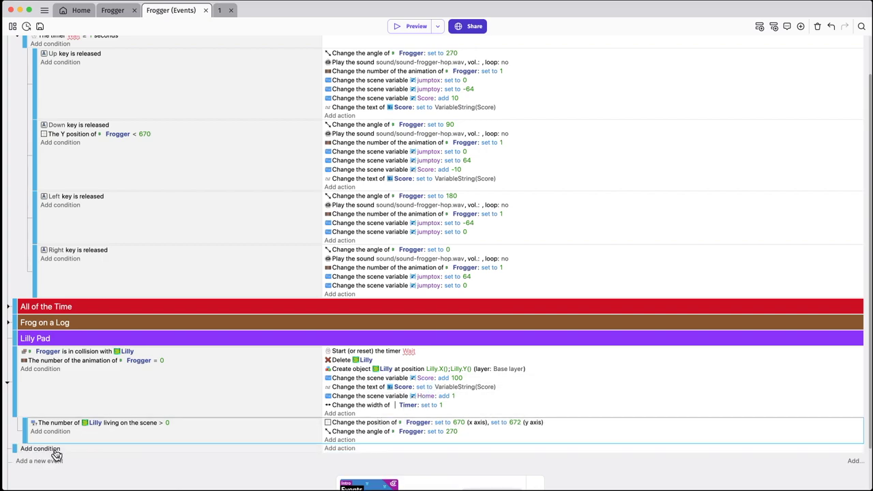
pyautogui.click(41, 449)
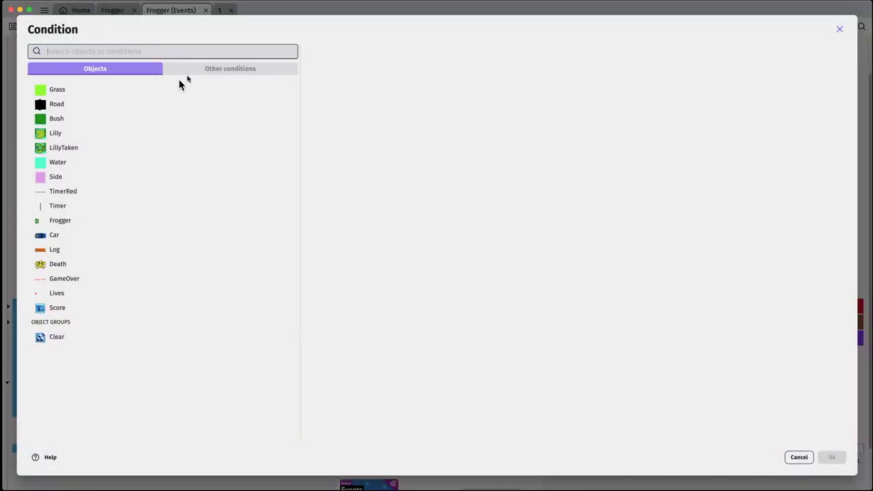
pyautogui.click(206, 72)
pyautogui.click(91, 178)
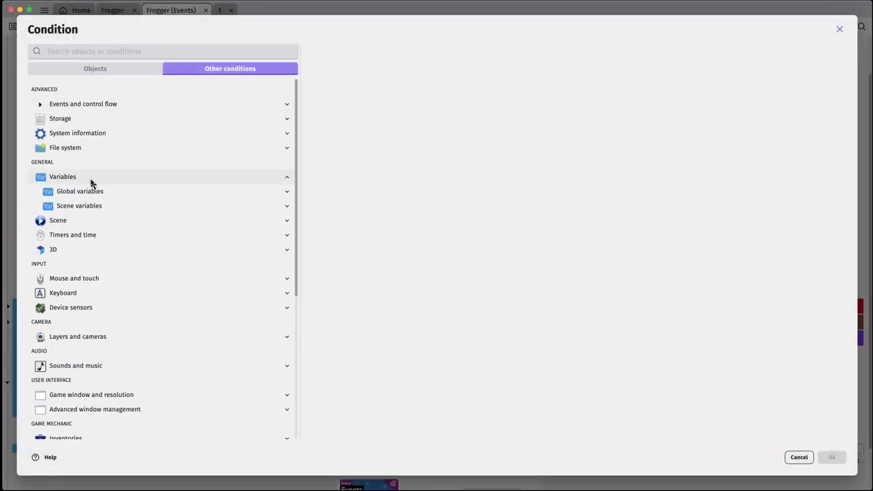
pyautogui.click(91, 206)
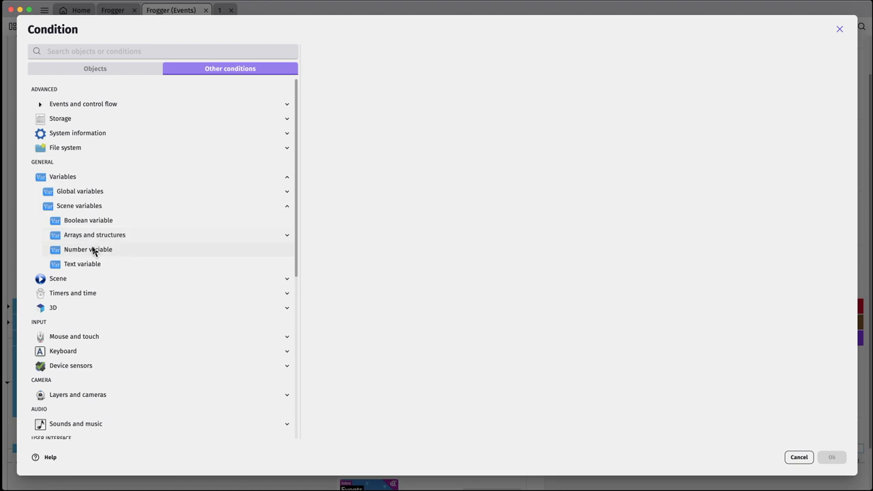
pyautogui.click(93, 250)
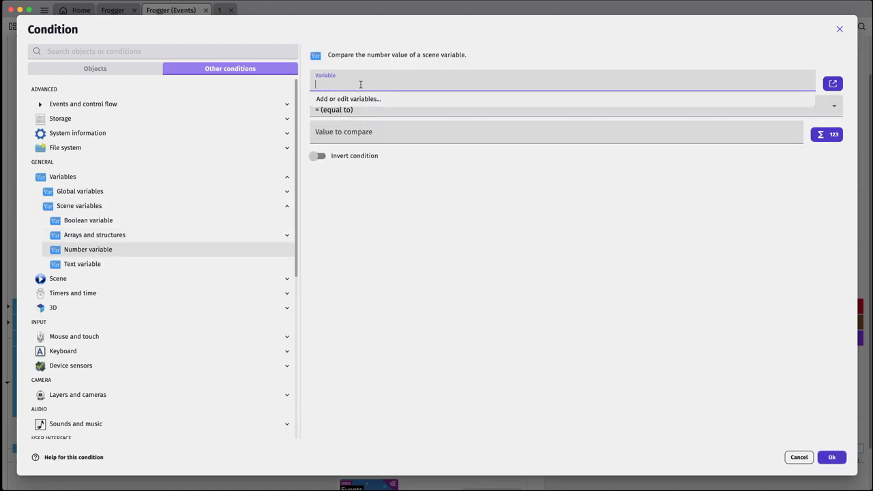
pyautogui.write('Home')
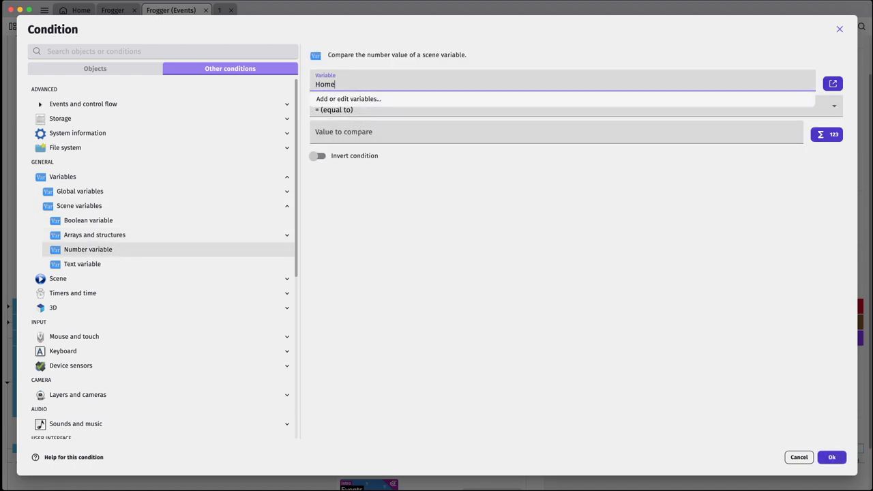
pyautogui.click(387, 136)
pyautogui.write('1')
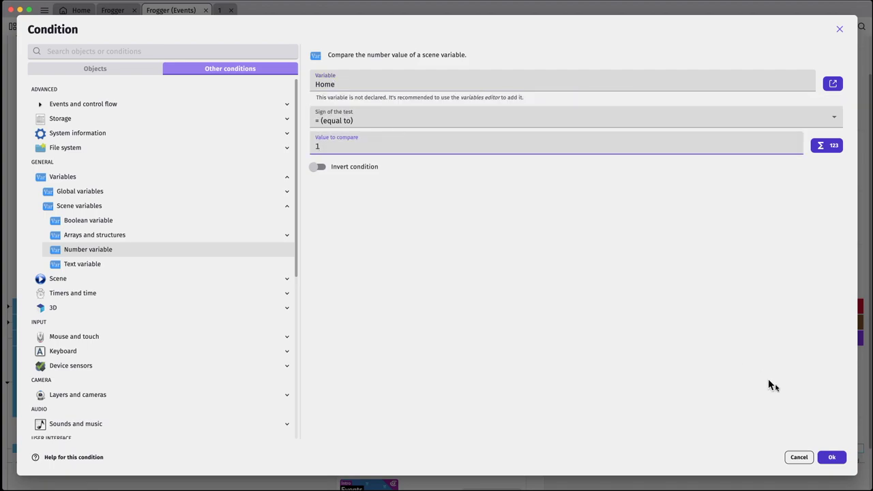
pyautogui.click(832, 456)
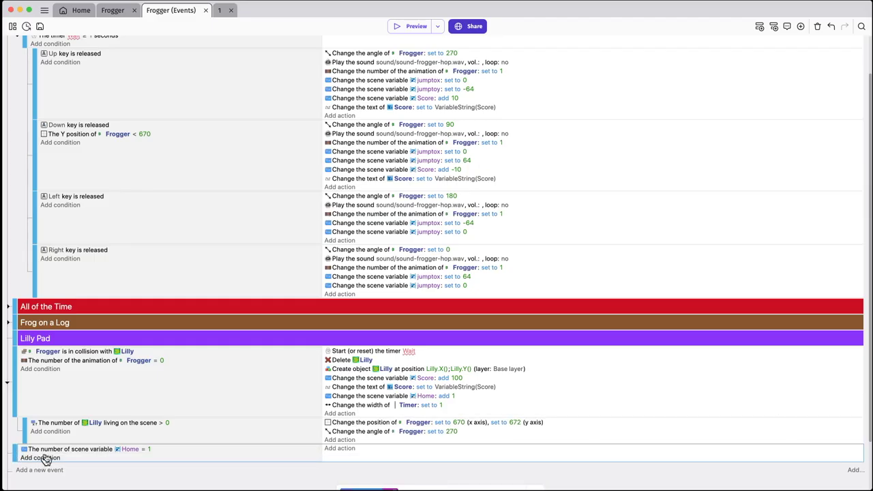
pyautogui.moveTo(20, 457); pyautogui.dragTo(56, 399)
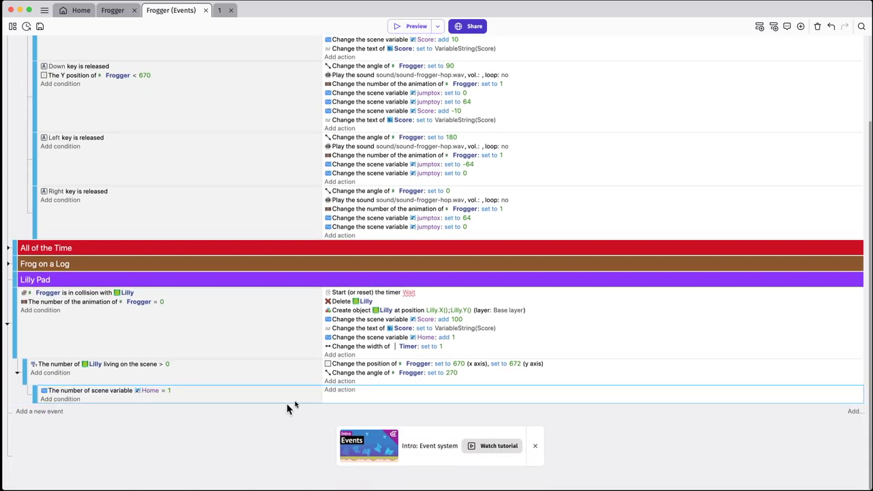
# Give the Home = 1 sub-event an action playing a music file on a channel, using songzHome01.mp3 from the homesongs folder
pyautogui.click(340, 392)
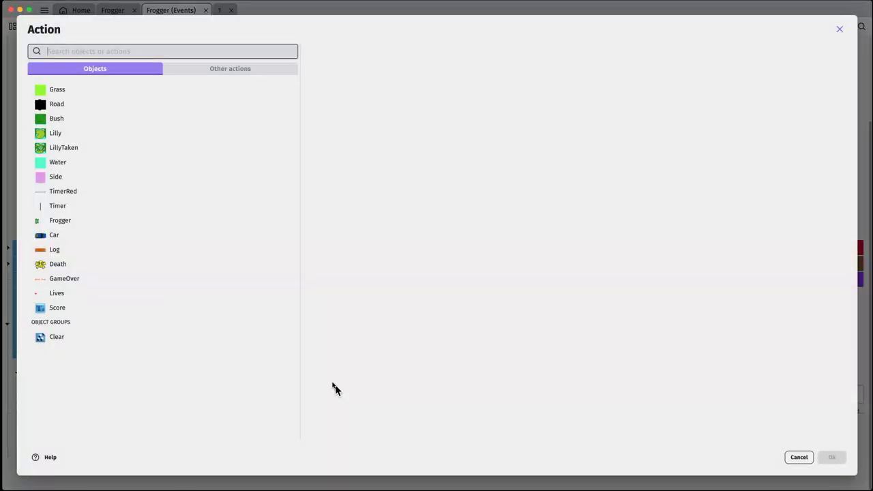
pyautogui.click(204, 69)
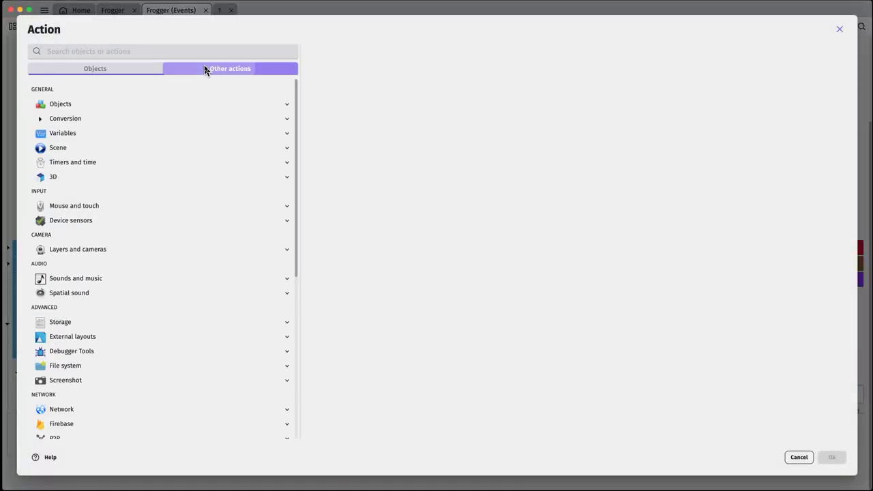
pyautogui.click(91, 280)
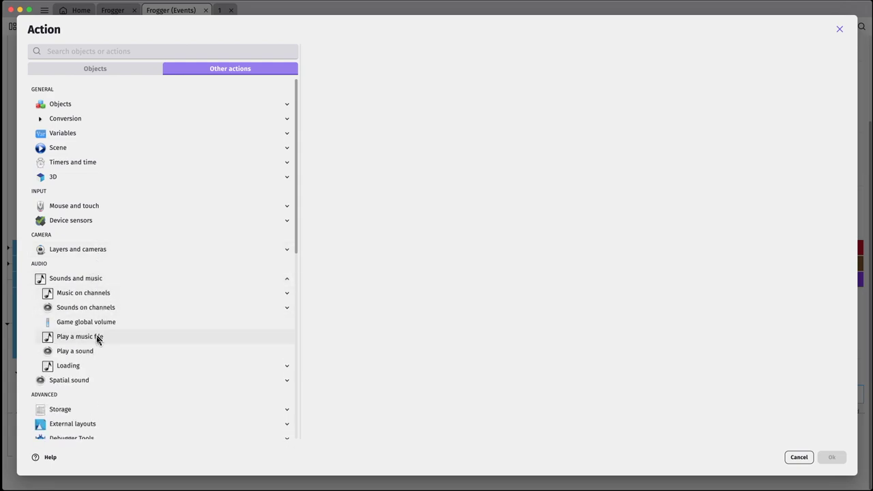
pyautogui.click(100, 296)
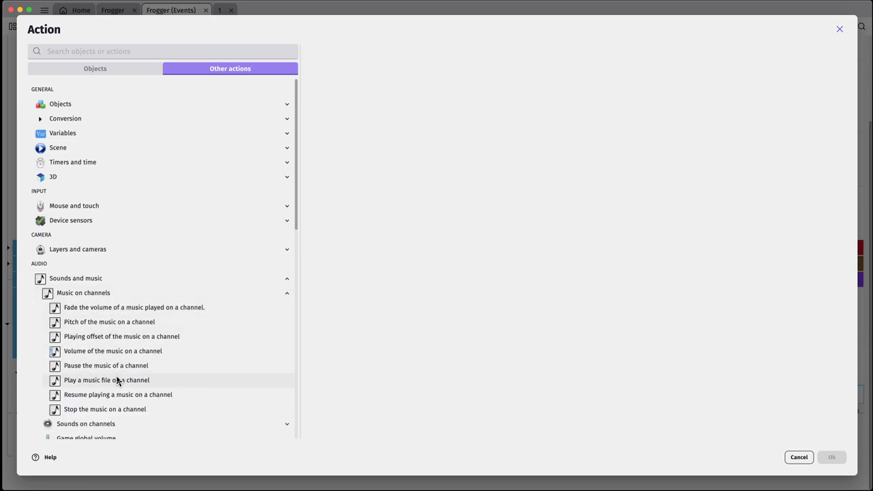
pyautogui.click(171, 381)
pyautogui.click(360, 149)
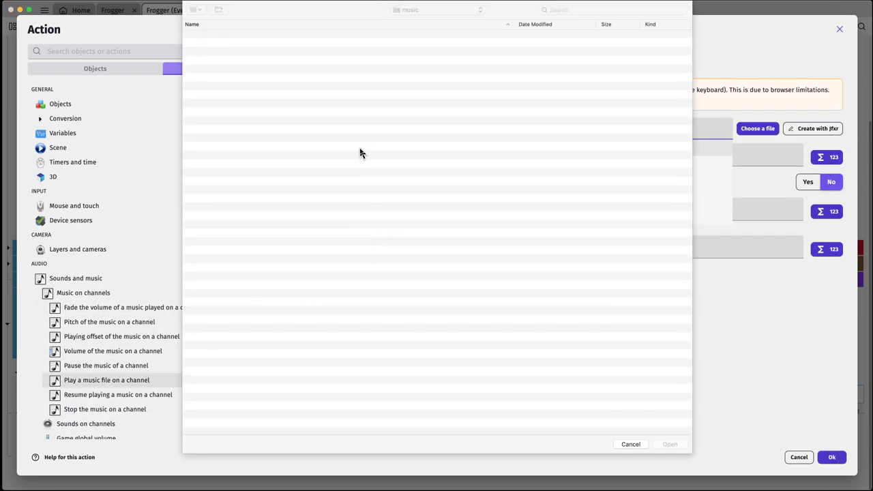
pyautogui.click(450, 11)
pyautogui.click(449, 22)
pyautogui.scroll(-3, 287, 209)
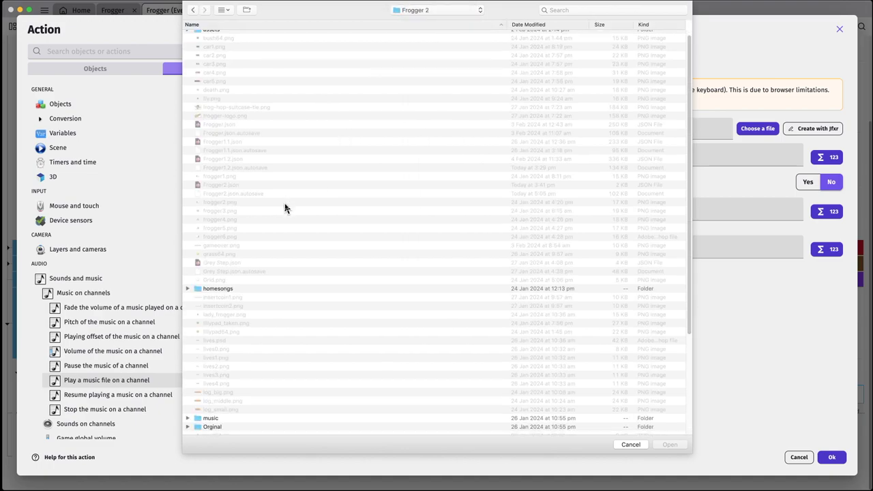
pyautogui.scroll(-1, 285, 214)
pyautogui.doubleClick(247, 198)
pyautogui.click(267, 36)
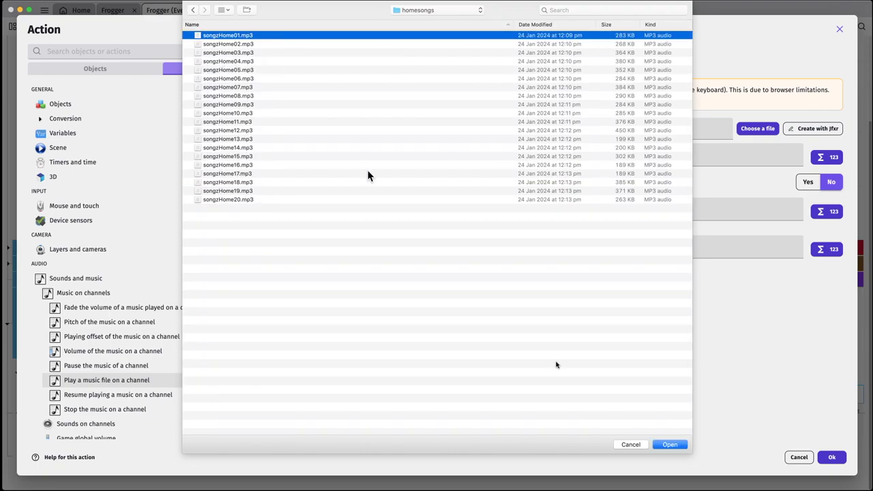
pyautogui.click(662, 445)
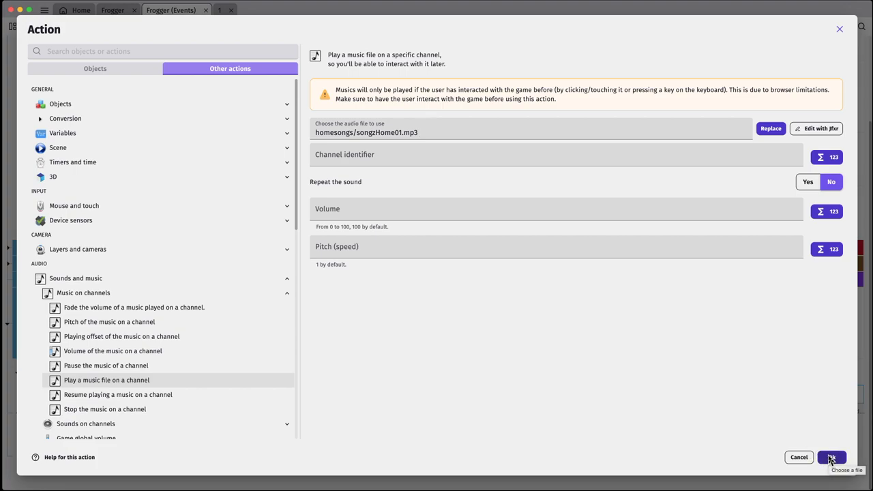
# Set the songzHome01.mp3 music action's volume to 10 and confirm the action
pyautogui.click(346, 206)
pyautogui.write('10')
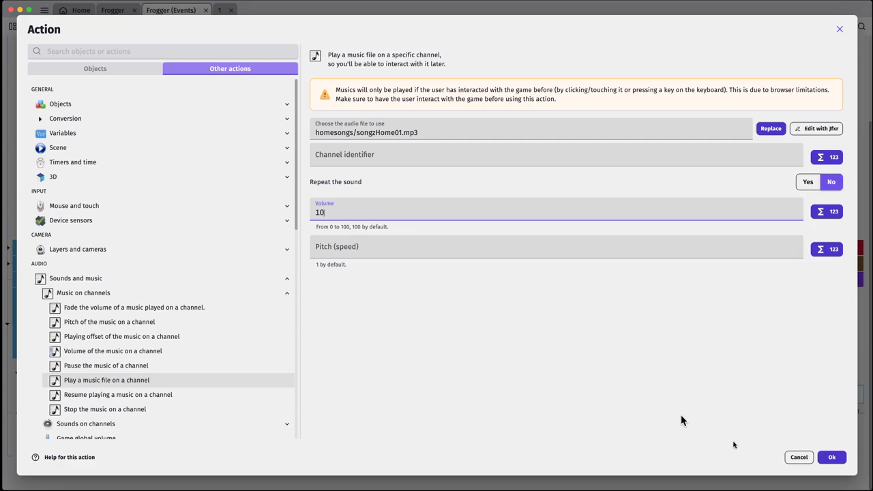
pyautogui.click(832, 457)
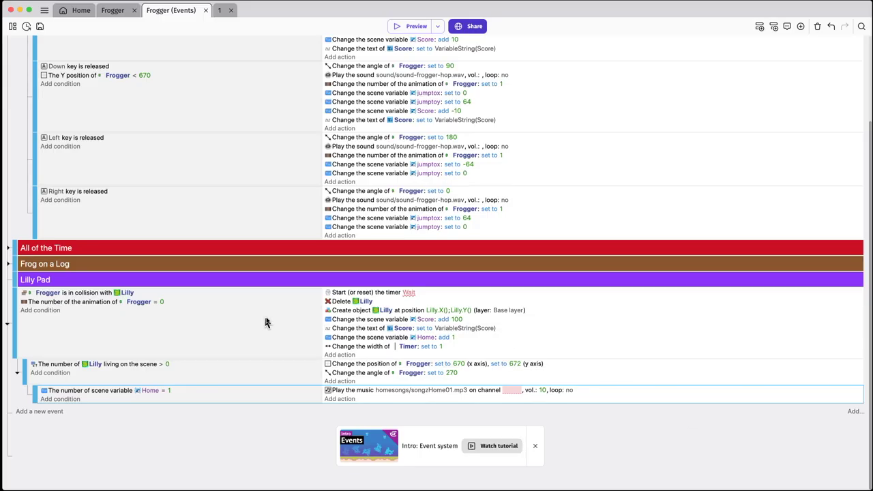
# Duplicate the Home = 1 music sub-event and nest the copy under the Lilly-count sub-event
pyautogui.rightClick(37, 394)
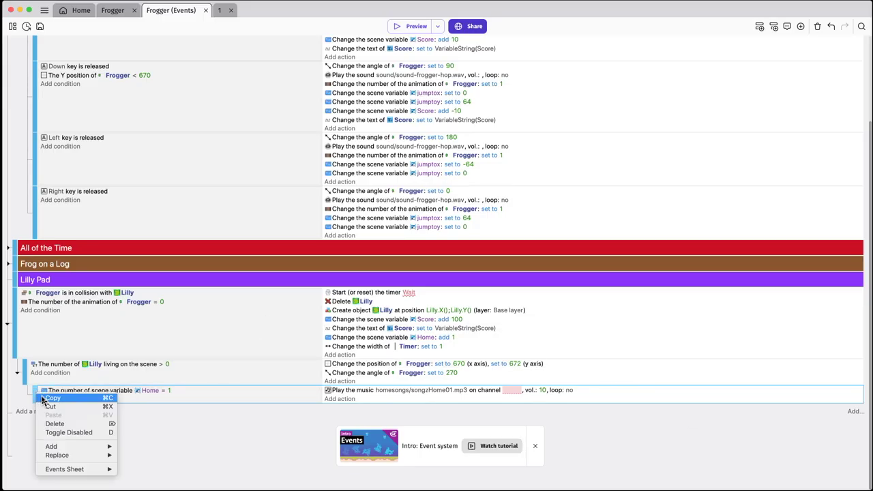
pyautogui.click(42, 398)
pyautogui.rightClick(30, 417)
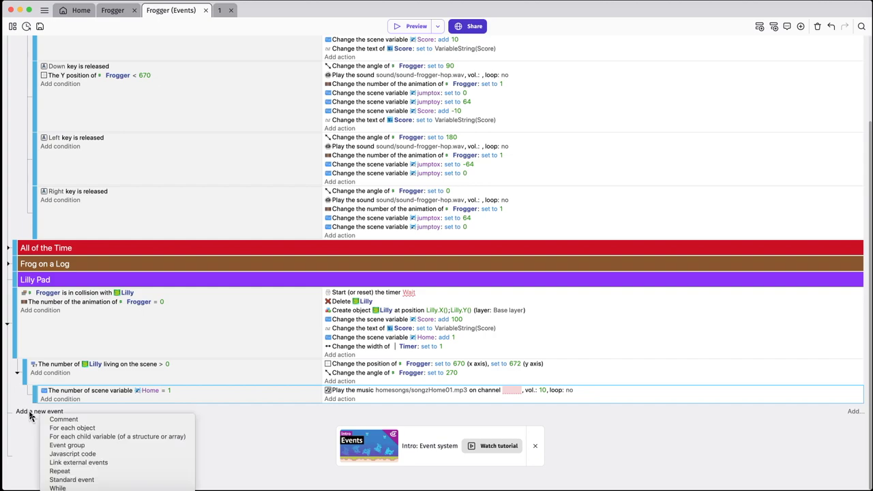
pyautogui.click(27, 416)
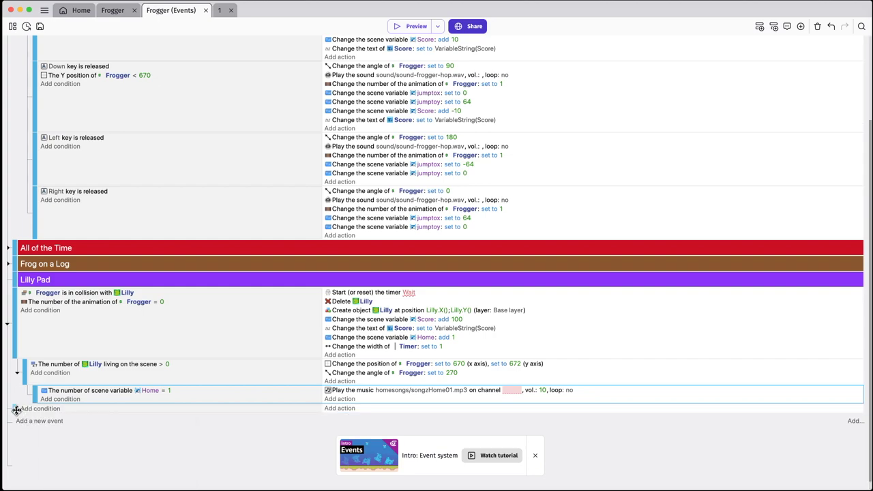
pyautogui.rightClick(18, 413)
pyautogui.click(31, 431)
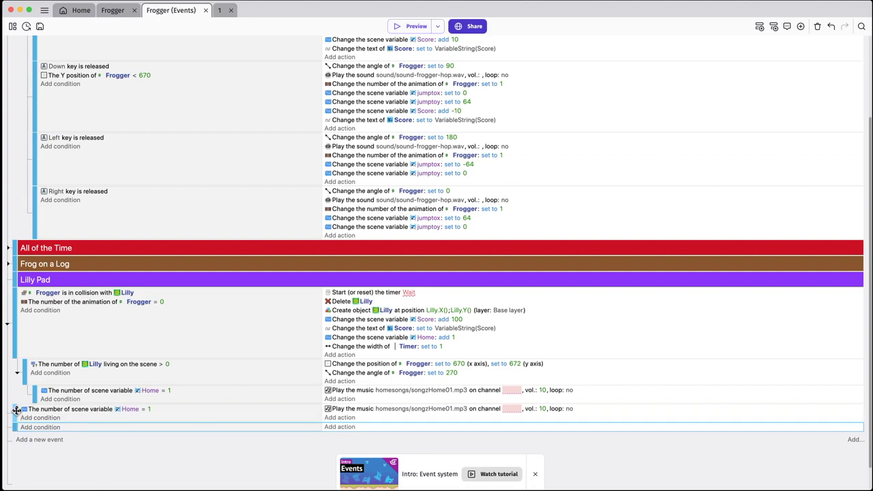
pyautogui.moveTo(15, 410); pyautogui.dragTo(26, 426)
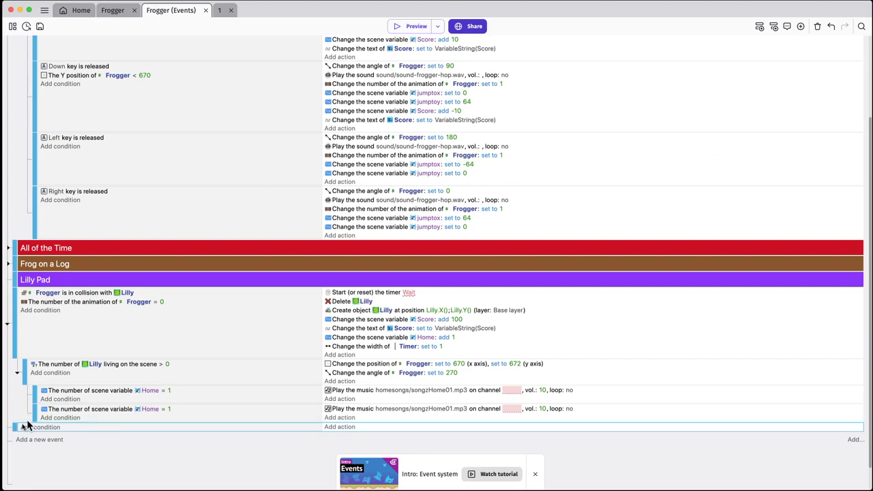
# Paste two more copies of the Home = 1 music sub-event and nest them under the Lilly-count sub-event
pyautogui.rightClick(15, 428)
pyautogui.click(29, 446)
pyautogui.moveTo(15, 429); pyautogui.dragTo(30, 438)
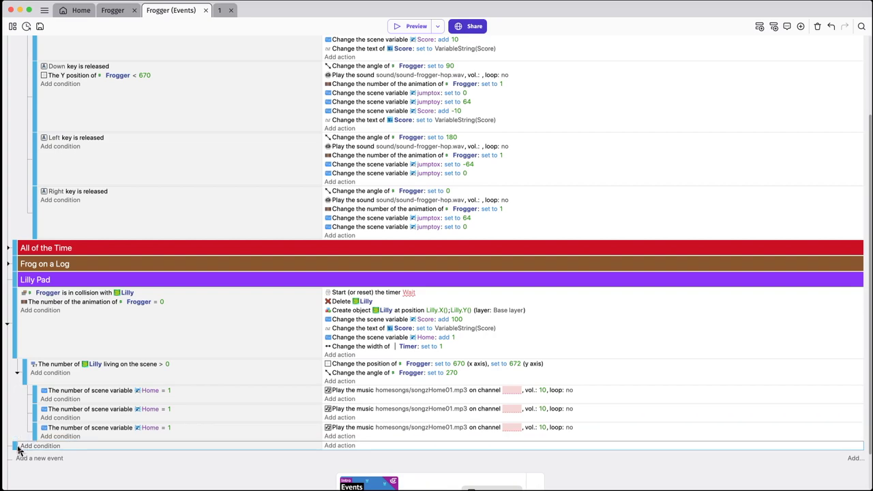
pyautogui.rightClick(15, 444)
pyautogui.click(30, 462)
pyautogui.moveTo(17, 451); pyautogui.dragTo(35, 453)
# Set the second music sub-event's Home comparison value to 2 and the channel identifier of all four music actions to 1
pyautogui.click(169, 409)
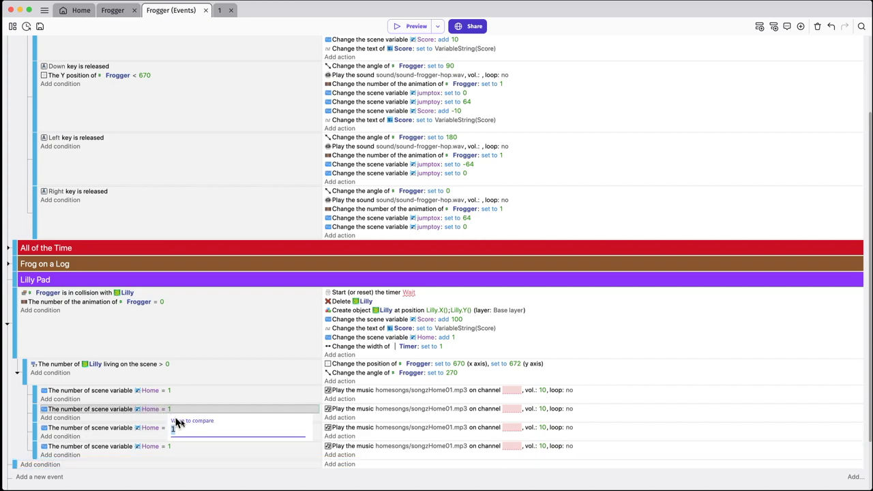
pyautogui.write('2')
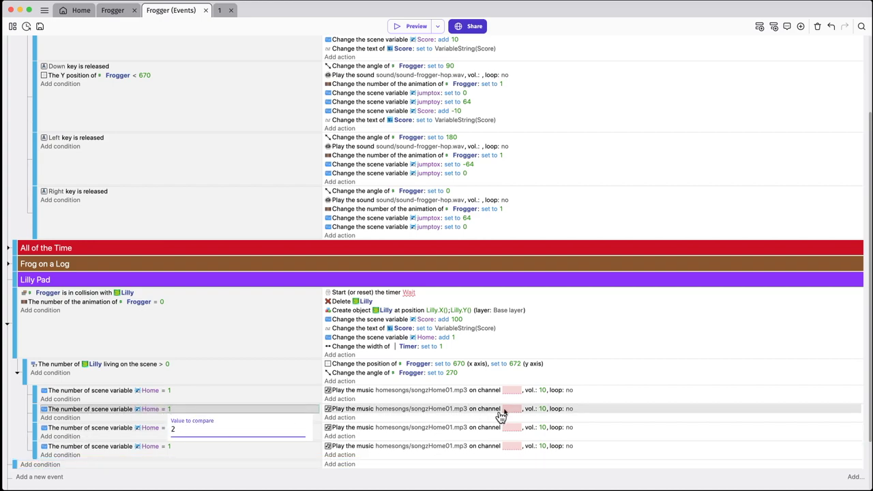
pyautogui.click(508, 395)
pyautogui.write('1')
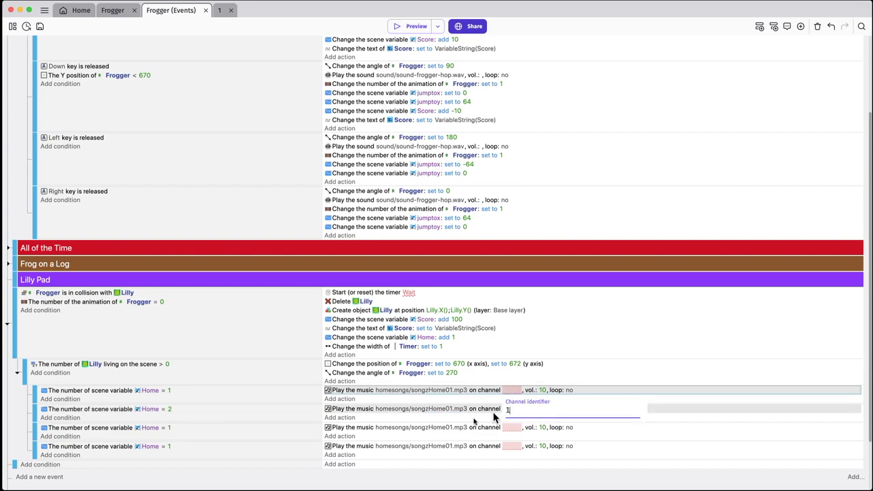
pyautogui.click(508, 412)
pyautogui.write('1')
pyautogui.click(501, 448)
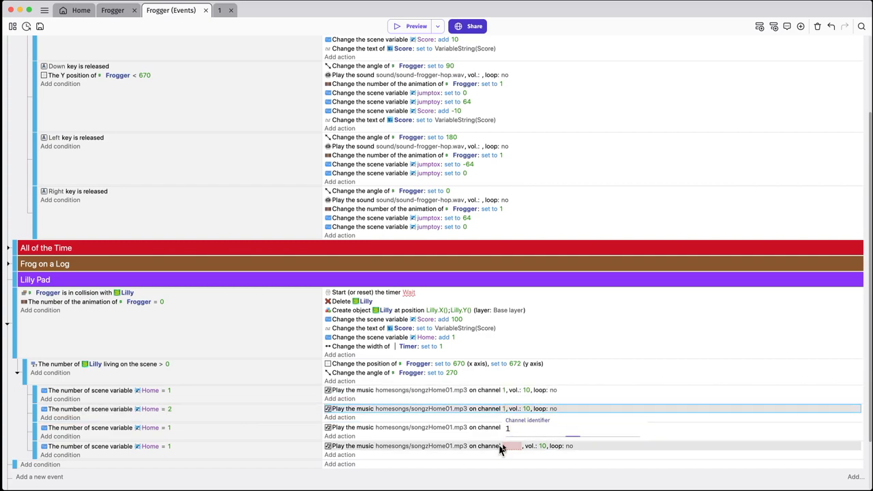
pyautogui.click(513, 429)
pyautogui.write('1')
pyautogui.click(509, 446)
pyautogui.write('1')
pyautogui.click(493, 440)
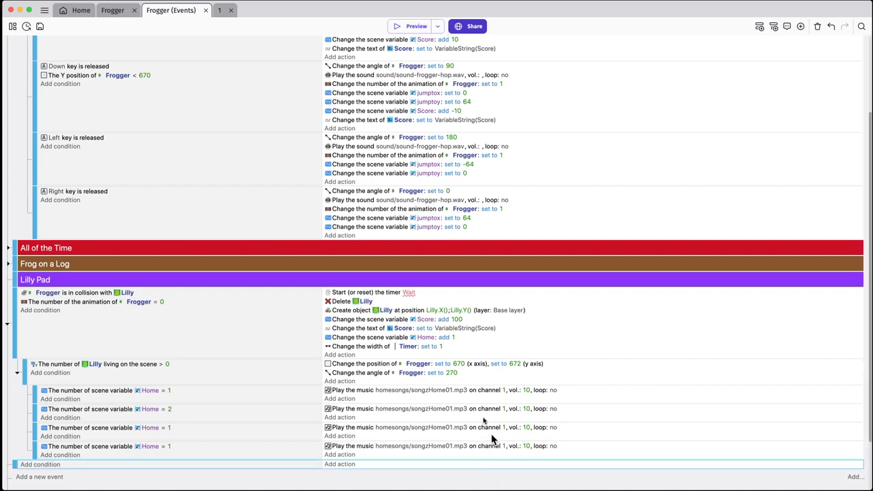
# Replace the music file in the Home = 2 sub-event with songzHome02.mp3
pyautogui.click(447, 414)
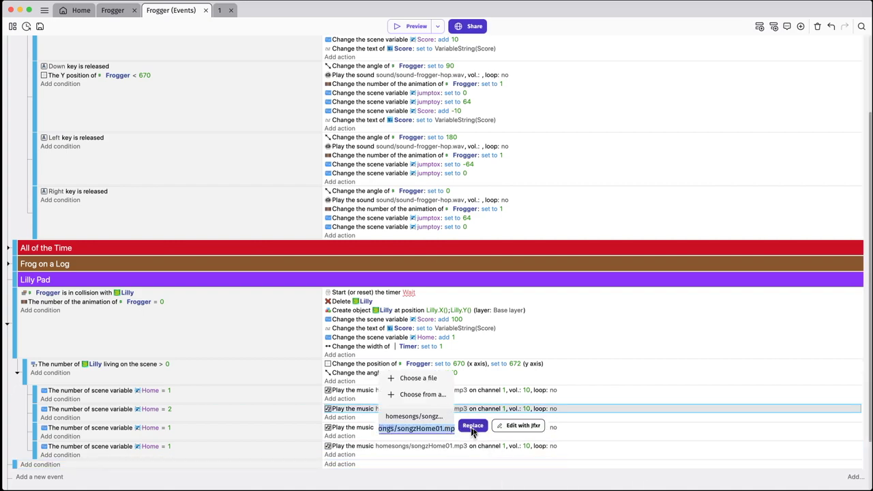
pyautogui.click(434, 379)
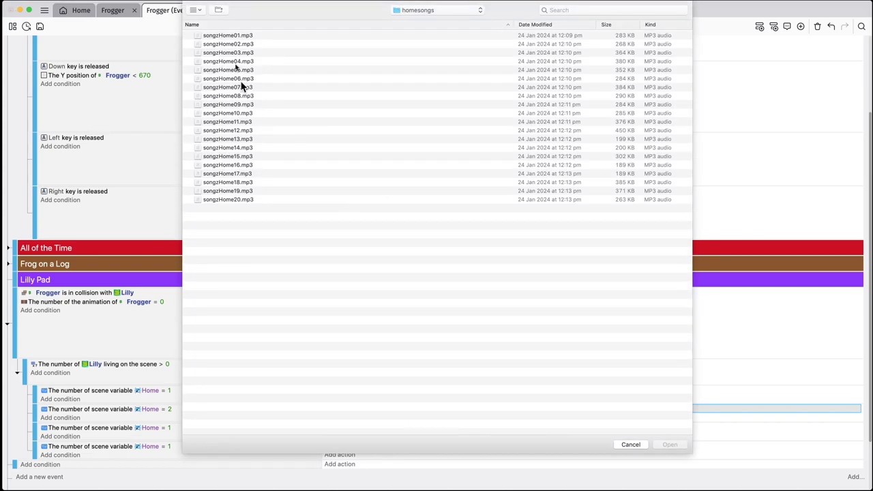
pyautogui.click(243, 45)
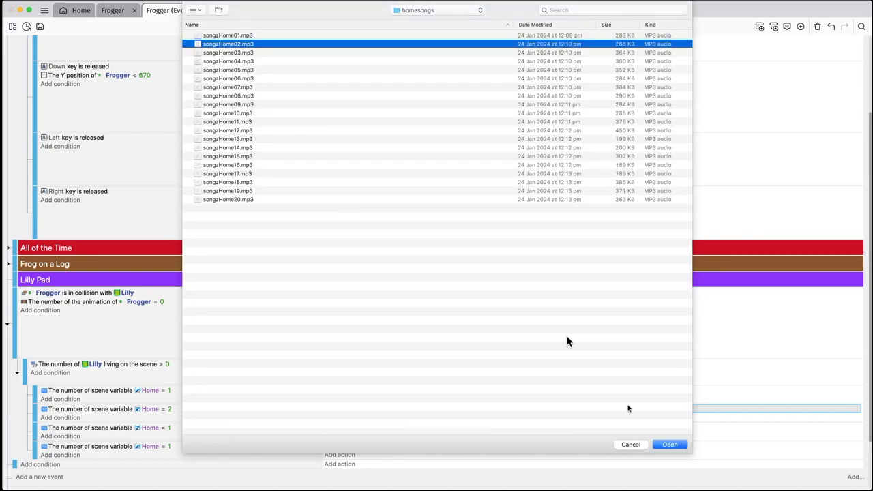
pyautogui.click(669, 444)
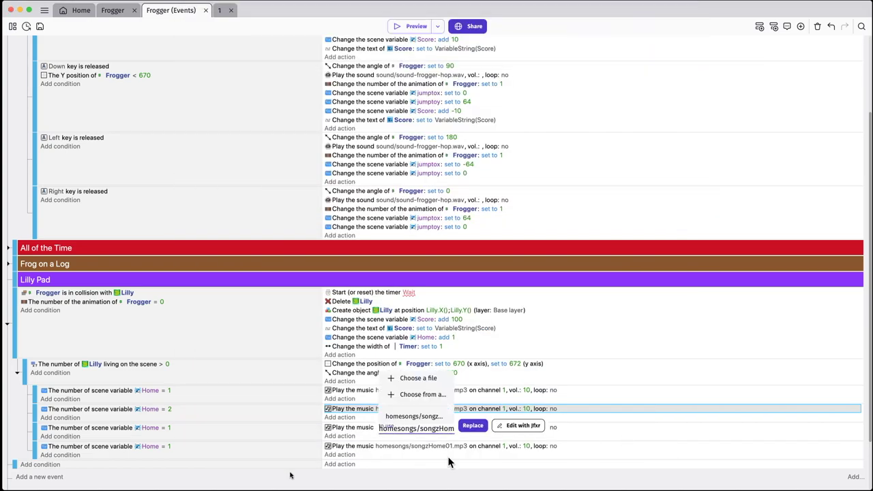
pyautogui.click(269, 467)
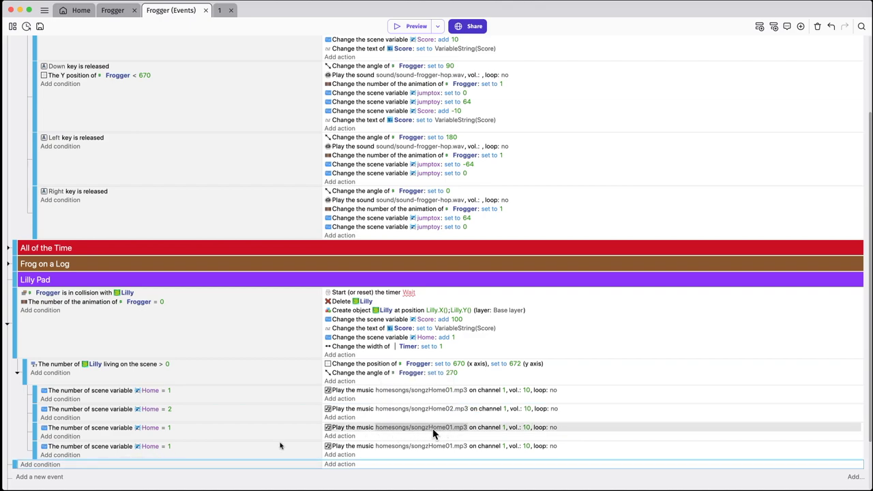
# Set the third music sub-event's Home comparison value to 3 and replace its music file with songzHome03.mp3
pyautogui.click(170, 428)
pyautogui.write('2')
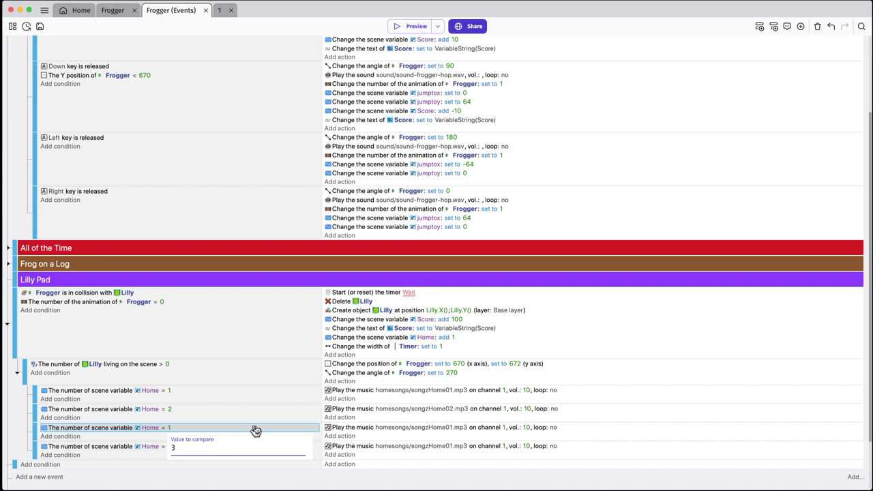
pyautogui.click(382, 432)
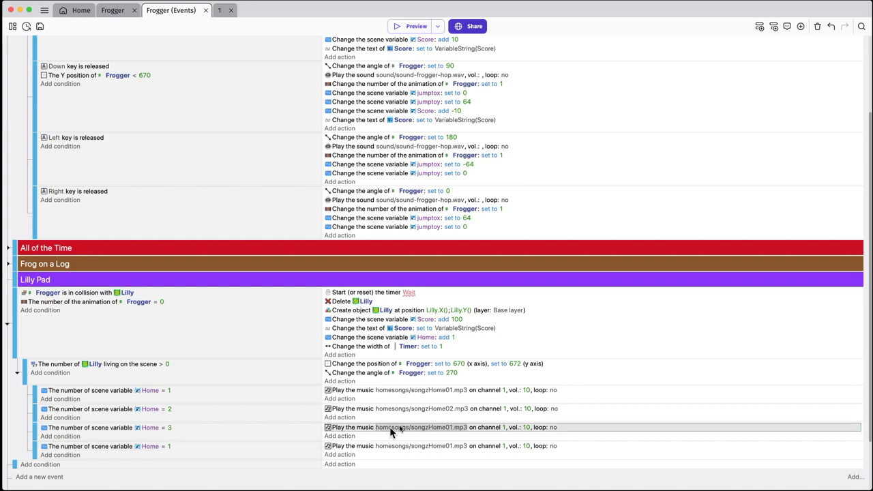
pyautogui.click(447, 428)
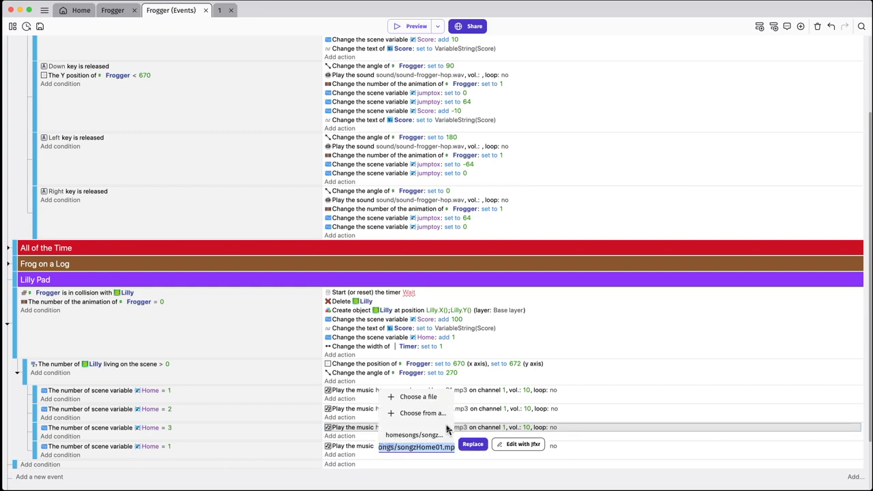
pyautogui.click(419, 397)
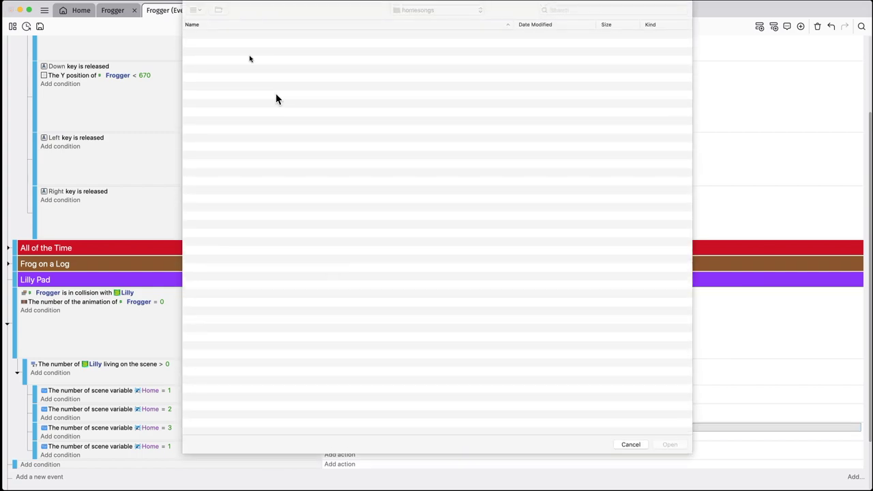
pyautogui.click(250, 54)
pyautogui.click(669, 445)
pyautogui.click(599, 469)
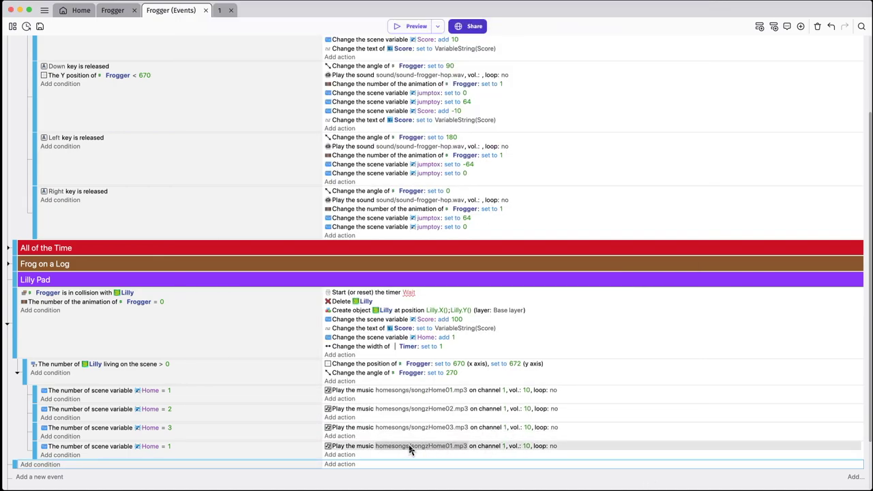
# Set the fourth music sub-event's Home comparison value to 4 and replace its music file with songzHome04.mp3
pyautogui.click(172, 447)
pyautogui.write('4')
pyautogui.click(425, 487)
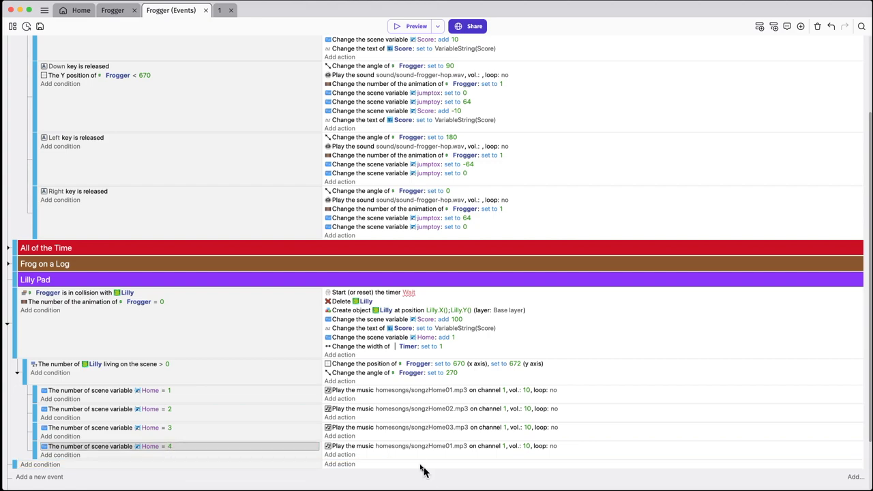
pyautogui.click(416, 447)
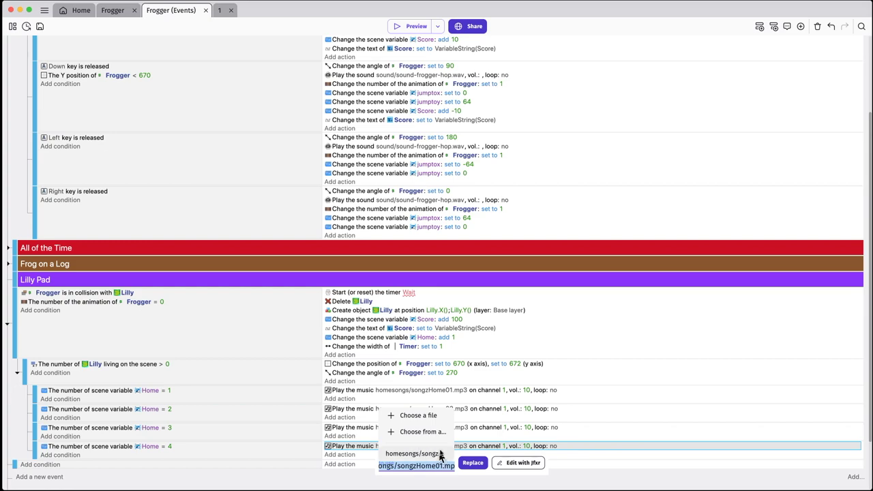
pyautogui.click(410, 416)
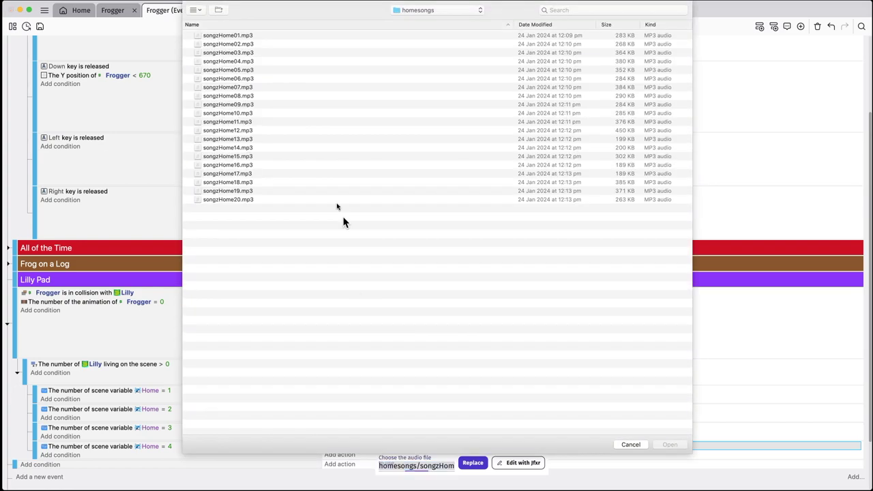
pyautogui.click(264, 62)
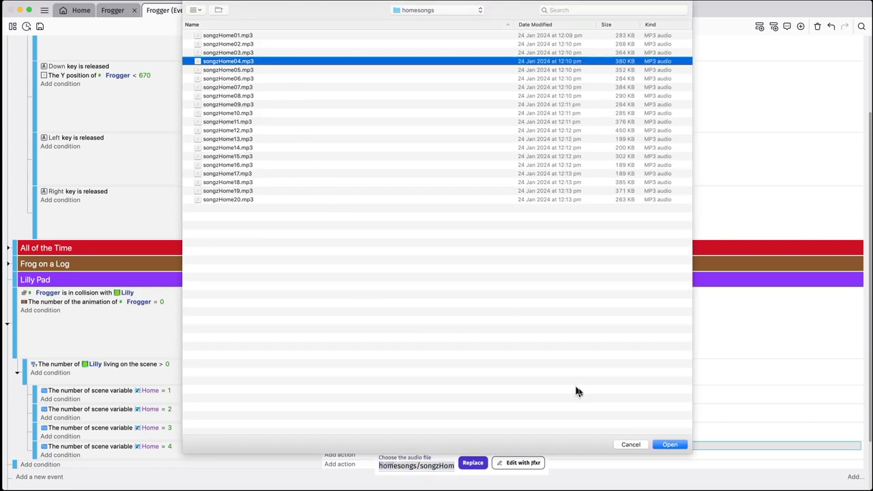
pyautogui.click(666, 446)
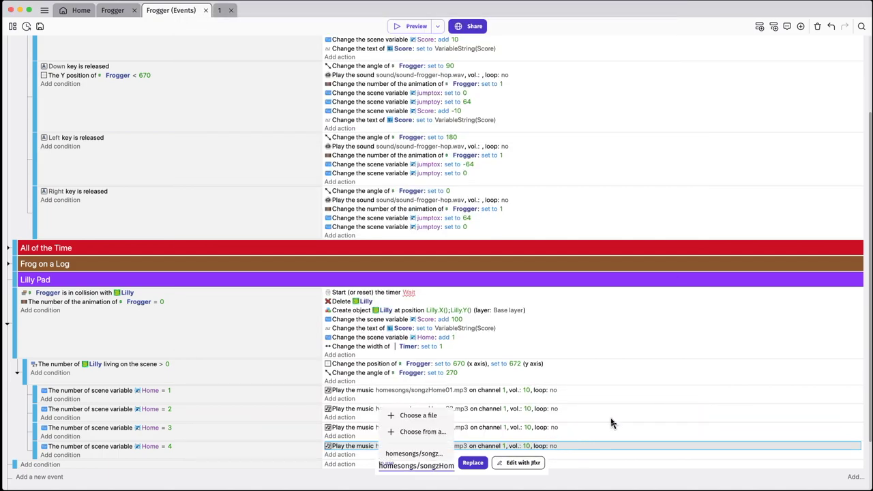
pyautogui.click(594, 422)
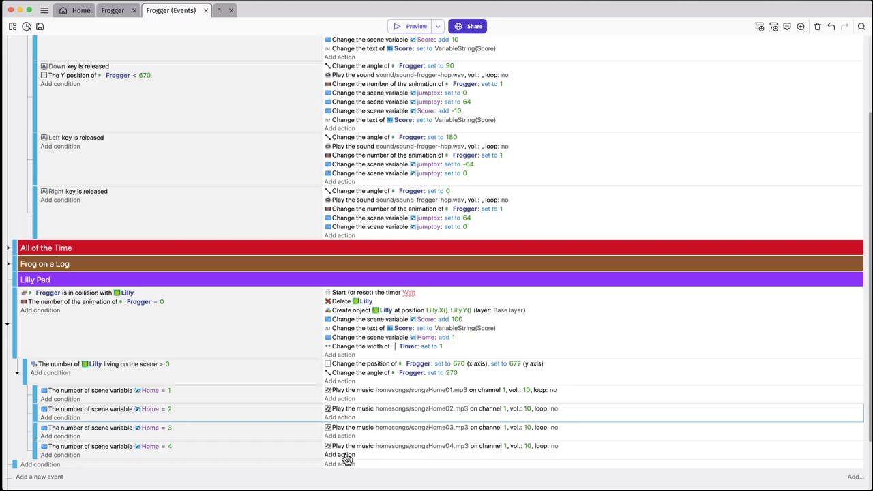
# Add an action to the Home = 4 sub-event that sets the scene variable Home to 0
pyautogui.click(341, 455)
pyautogui.click(220, 71)
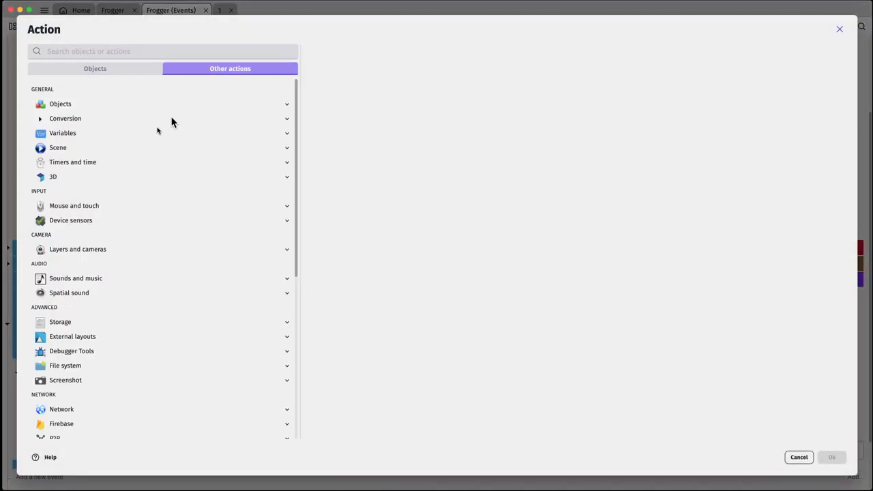
pyautogui.click(120, 133)
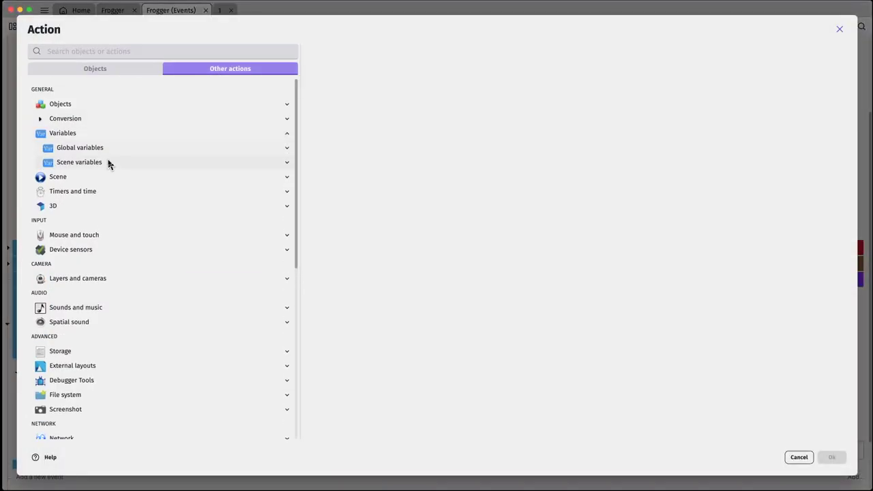
pyautogui.click(108, 162)
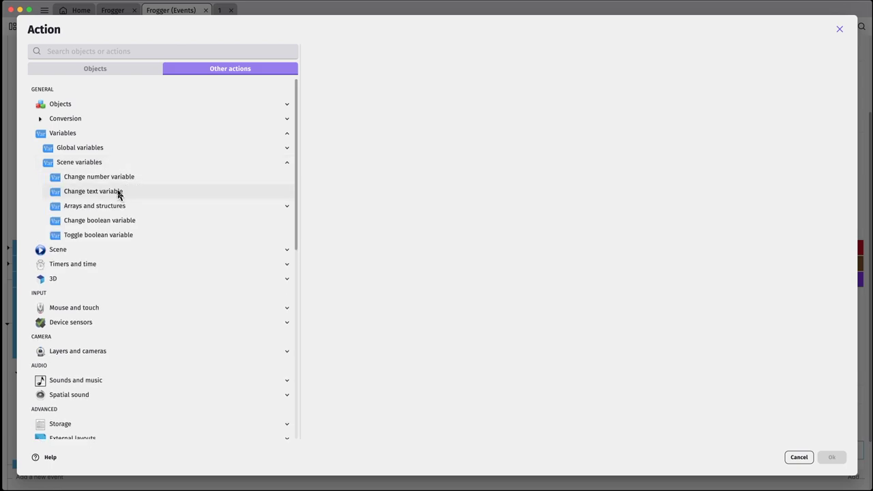
pyautogui.click(118, 178)
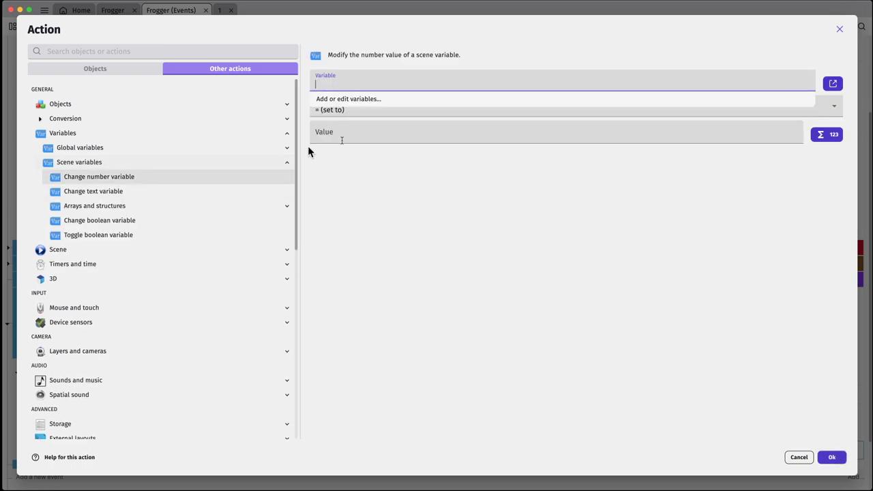
pyautogui.click(375, 136)
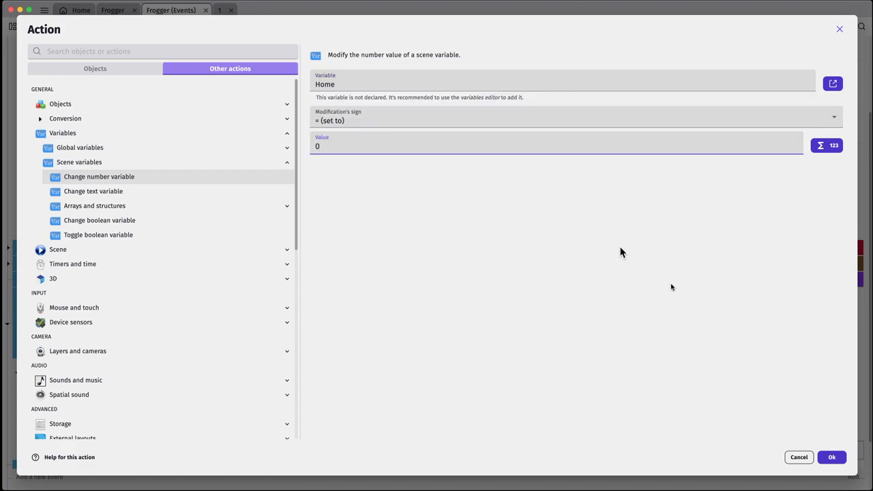
pyautogui.click(832, 458)
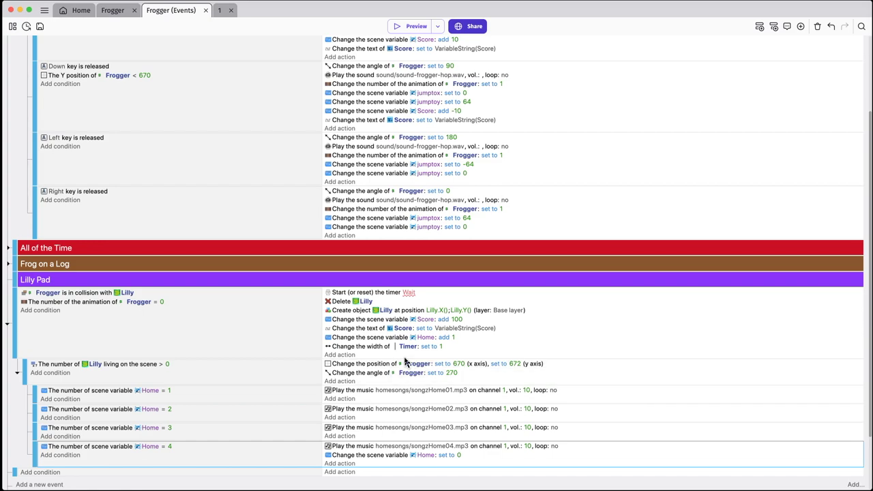
# Give the empty last event the condition that Lilly instances on the scene equal 0, and nest it under the Frogger–Lilly collision event
pyautogui.scroll(-2, 341, 356)
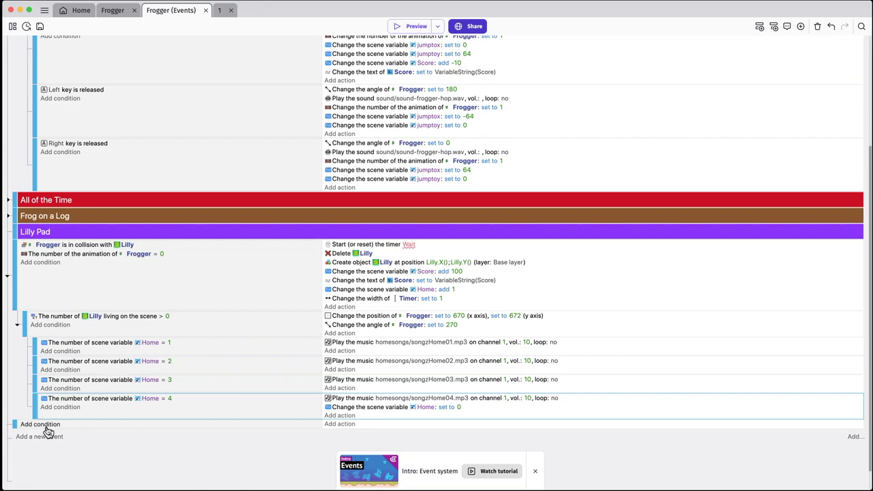
pyautogui.click(47, 427)
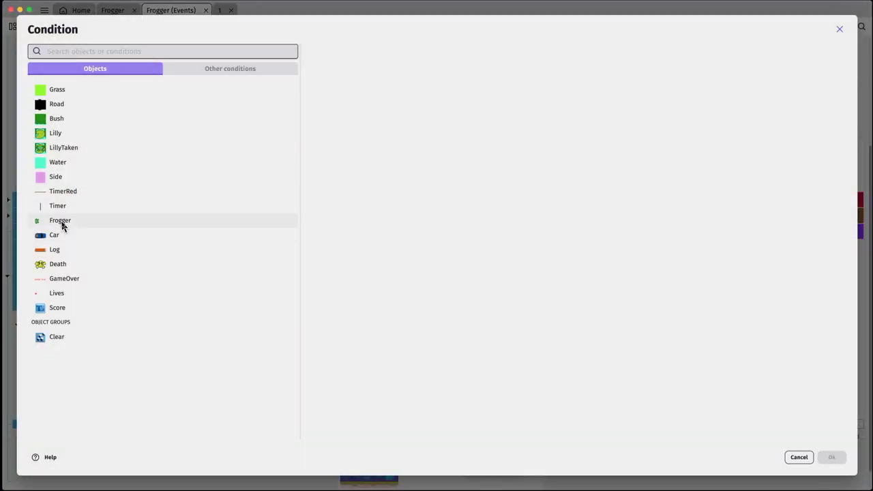
pyautogui.click(62, 136)
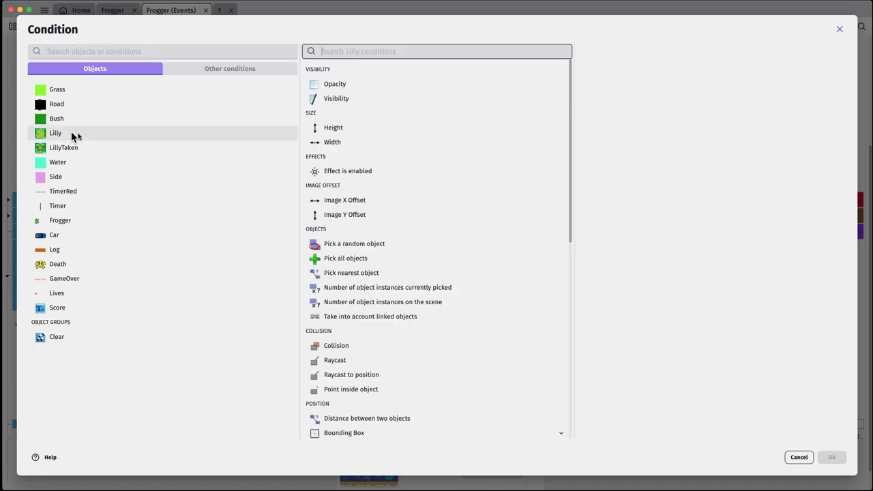
pyautogui.scroll(-5, 389, 202)
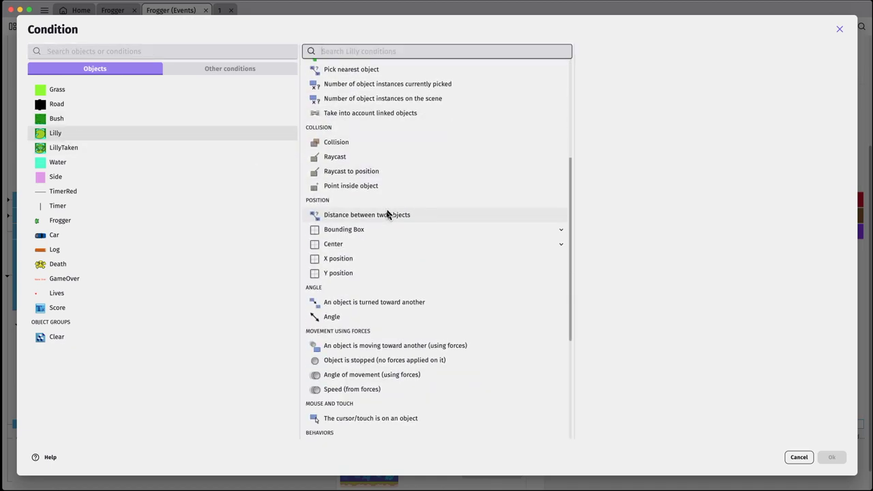
pyautogui.scroll(-2, 387, 217)
pyautogui.scroll(-2, 386, 217)
pyautogui.scroll(3, 387, 217)
pyautogui.scroll(3, 387, 217)
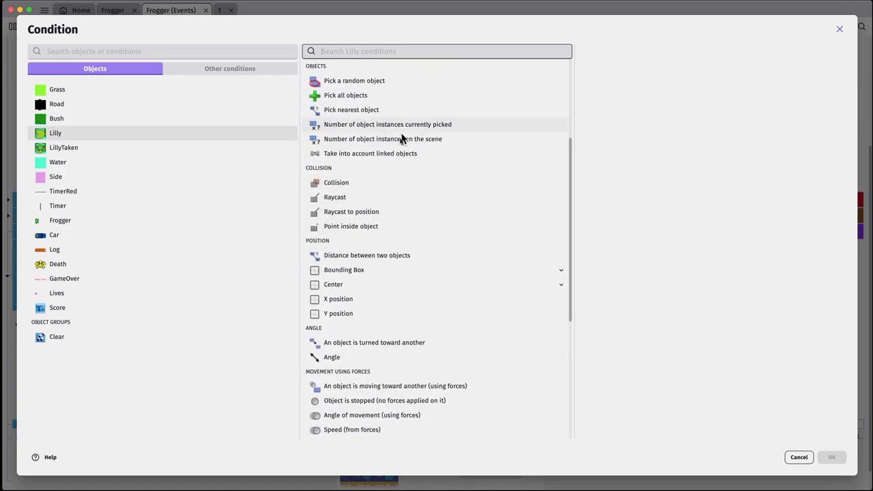
pyautogui.click(401, 139)
pyautogui.click(640, 107)
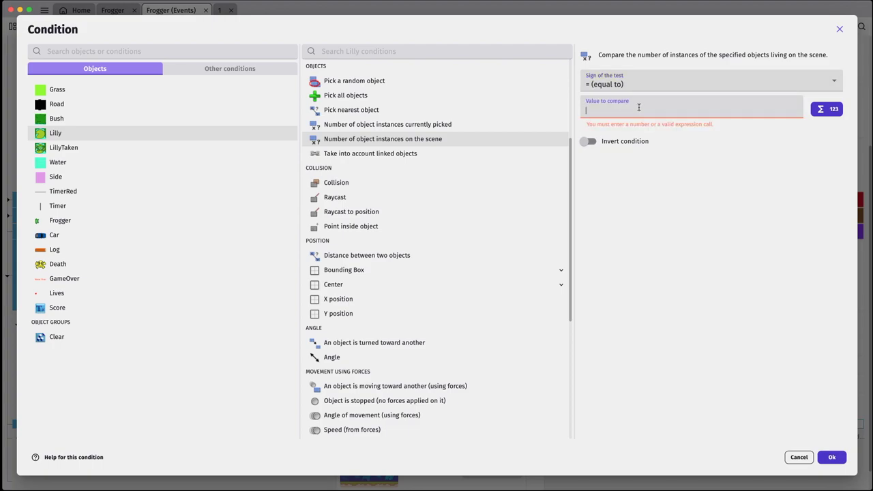
pyautogui.write('0')
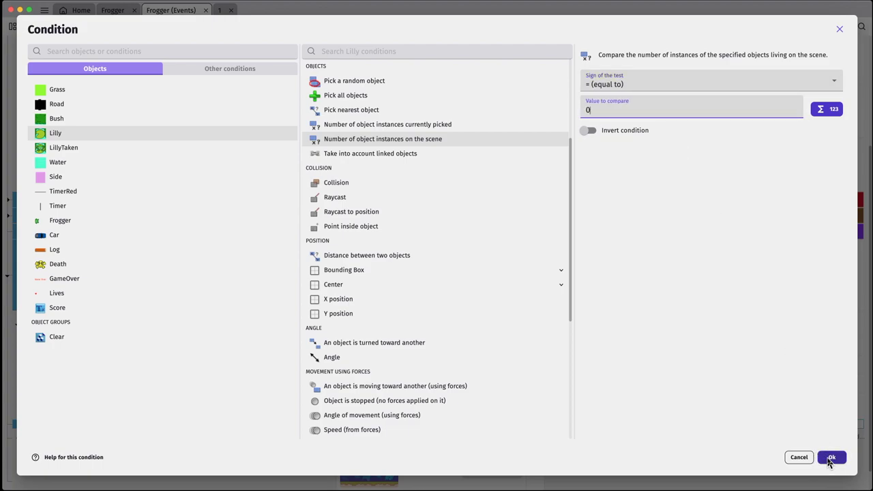
pyautogui.click(831, 458)
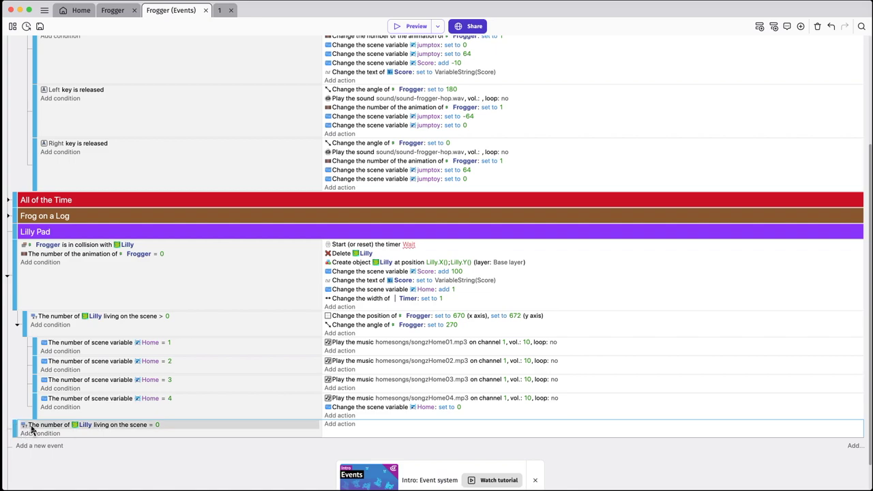
pyautogui.moveTo(14, 428); pyautogui.dragTo(26, 426)
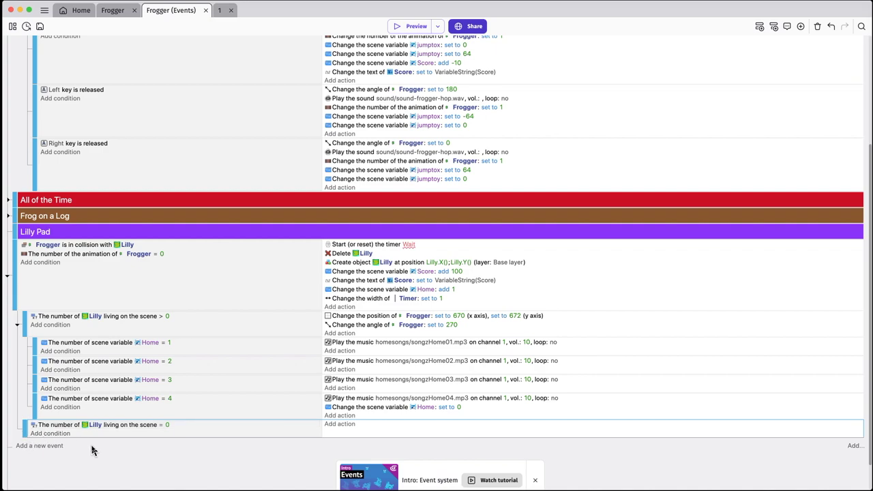
# Copy the Score add 100 and Score text actions from the collision event into the Lilly count = 0 sub-event
pyautogui.rightClick(390, 276)
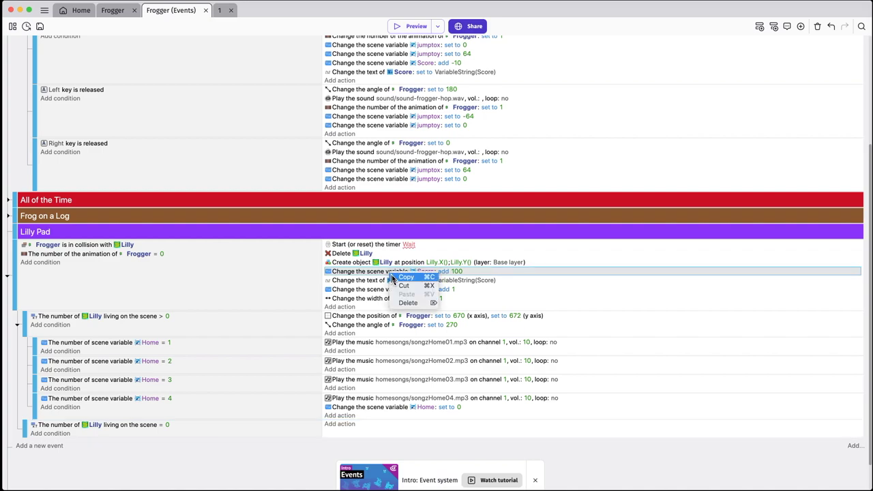
pyautogui.click(376, 424)
pyautogui.press('super+v')
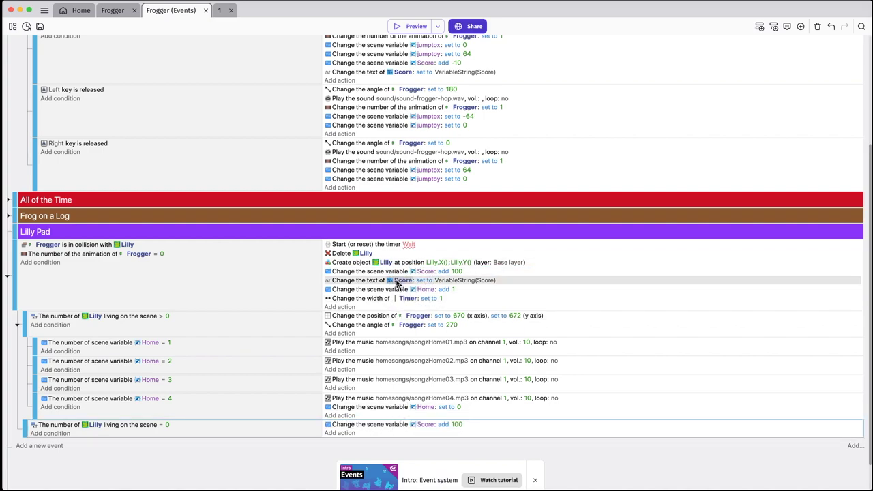
pyautogui.rightClick(369, 282)
pyautogui.click(366, 283)
pyautogui.rightClick(366, 284)
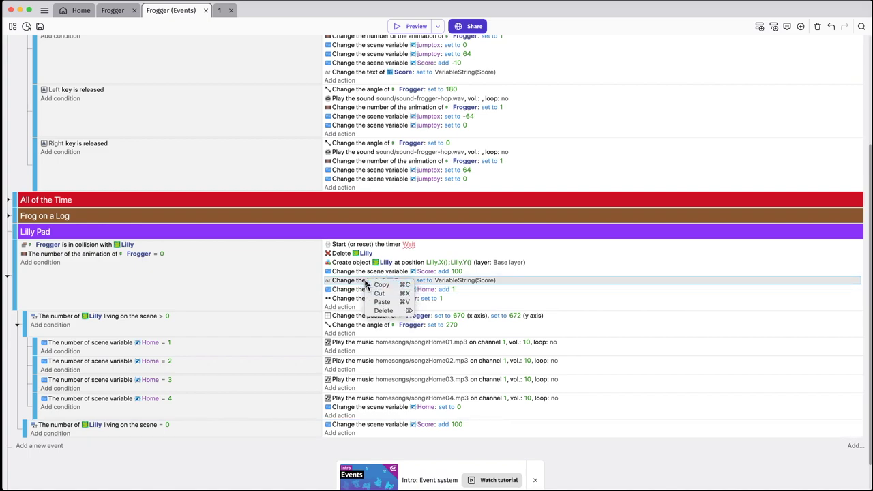
pyautogui.click(380, 284)
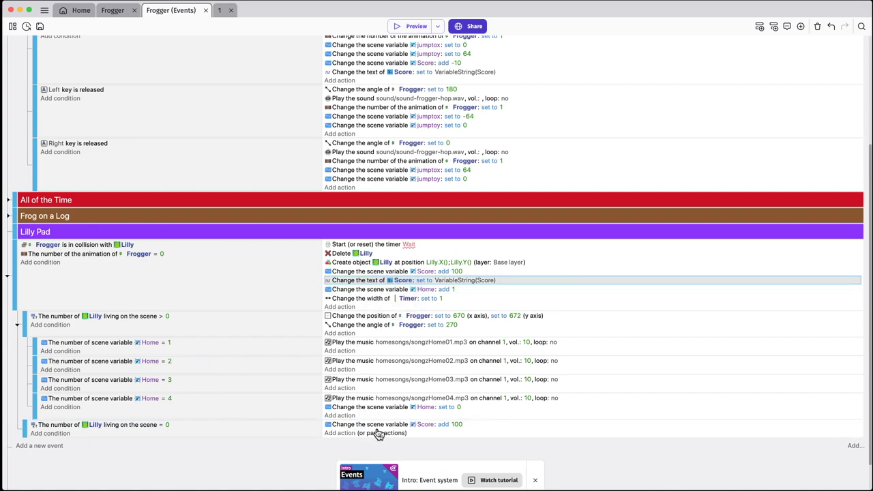
pyautogui.click(380, 434)
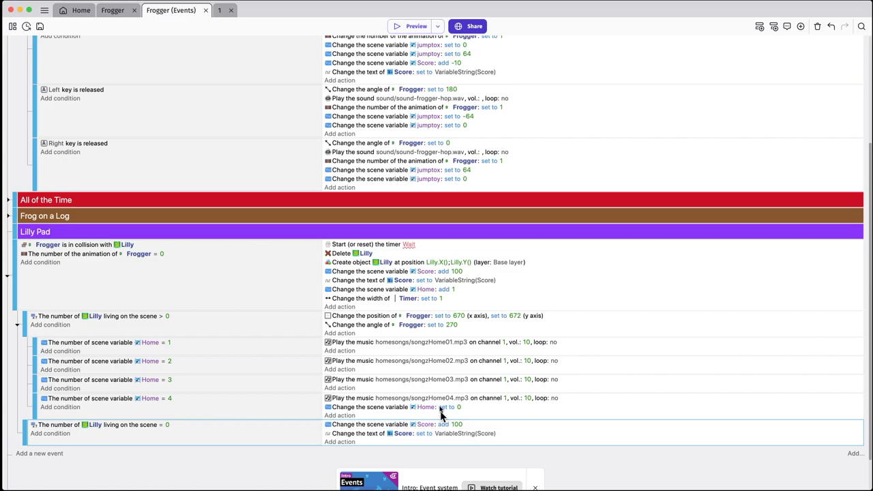
# Expand the Start group and paste the copied Score text action into its Start = 1 event
pyautogui.scroll(5, 441, 417)
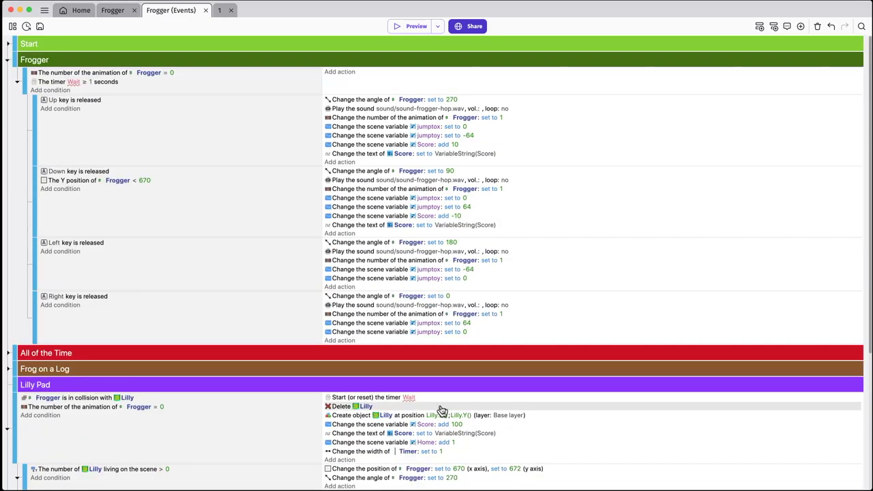
pyautogui.click(8, 45)
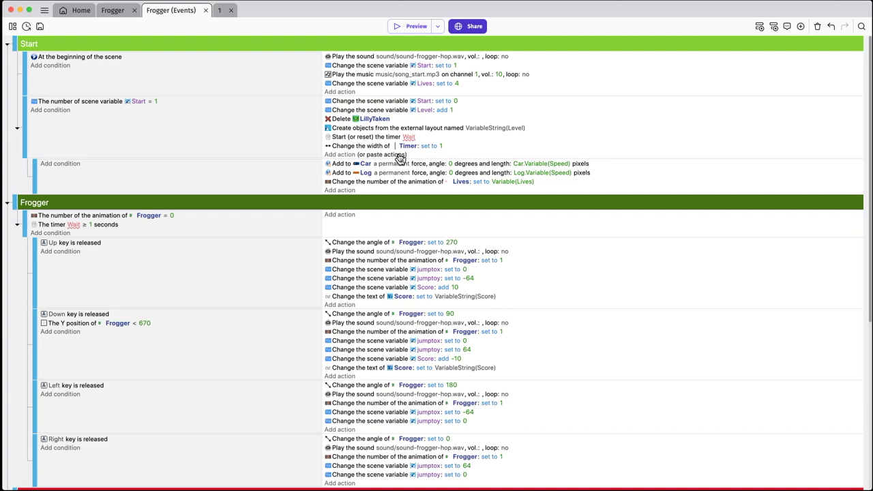
# Preview the game to check the score display, close the preview, and return to the Lilly Pad events
pyautogui.click(415, 27)
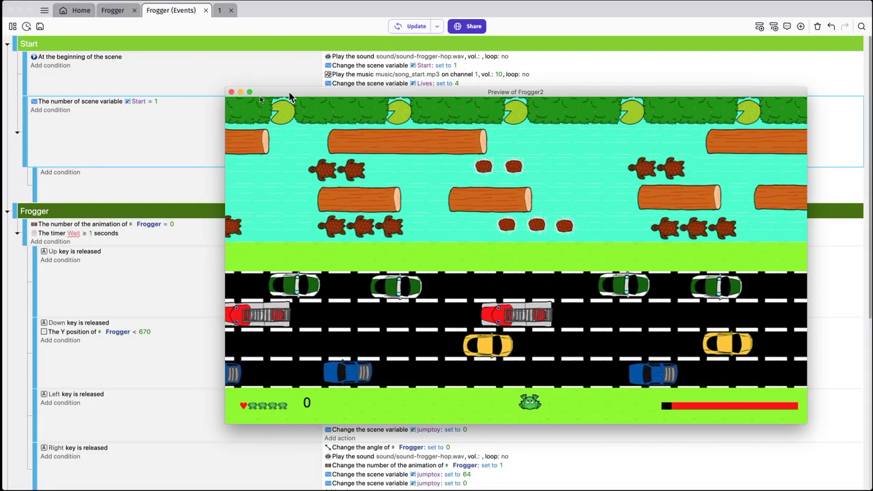
pyautogui.click(231, 92)
pyautogui.scroll(-5, 273, 161)
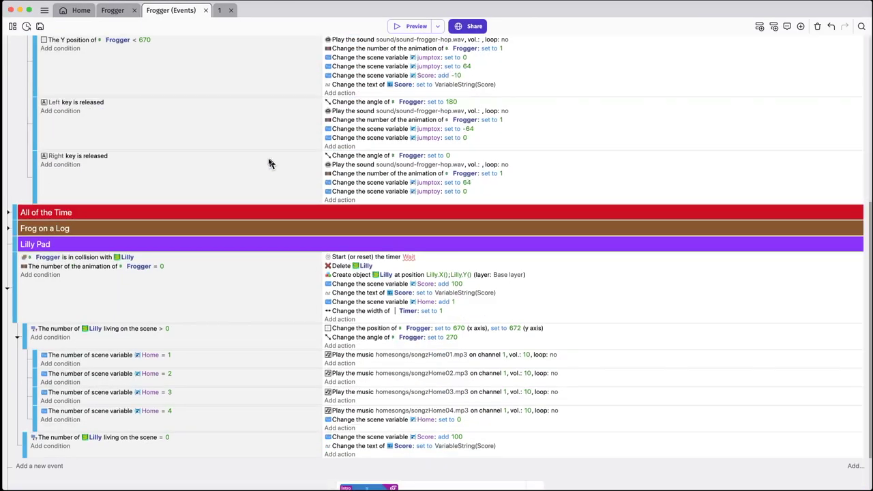
pyautogui.scroll(-2, 267, 166)
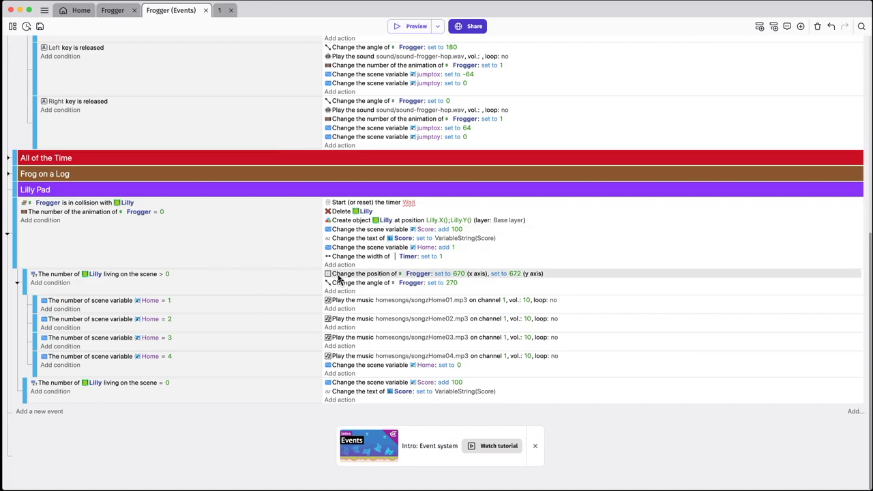
pyautogui.click(341, 400)
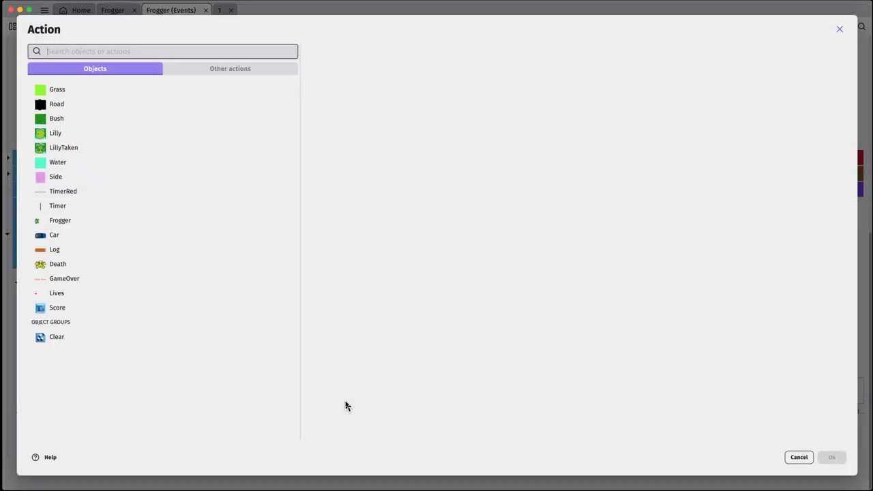
pyautogui.click(58, 224)
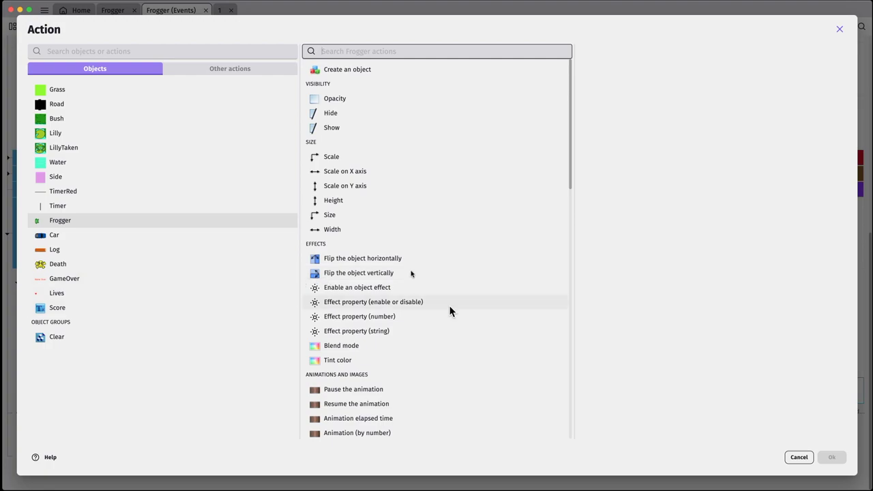
pyautogui.click(799, 458)
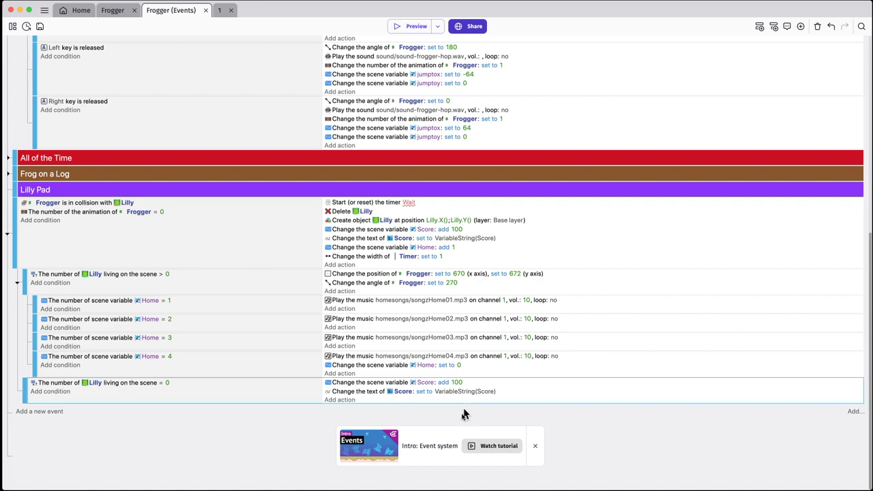
# Start a play-music-on-channel action in the Lilly count = 0 sub-event, using songLevelComplete.mp3 from the music folder
pyautogui.click(349, 403)
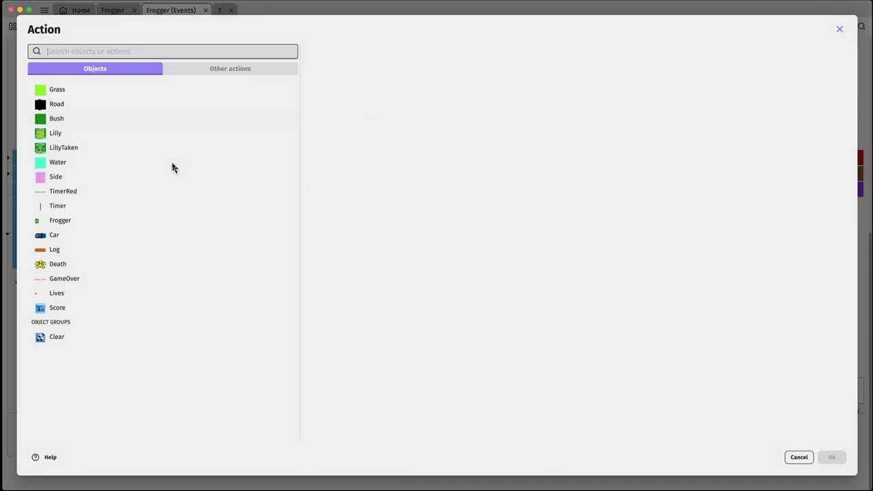
pyautogui.click(235, 70)
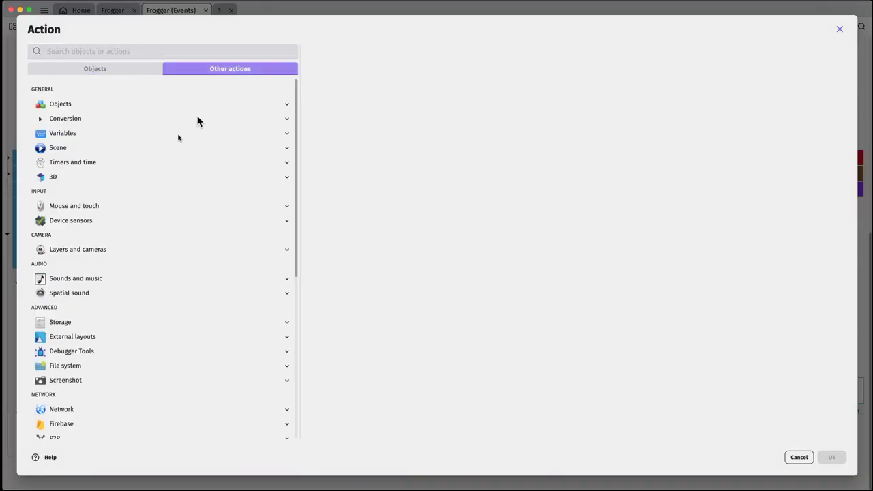
pyautogui.click(87, 280)
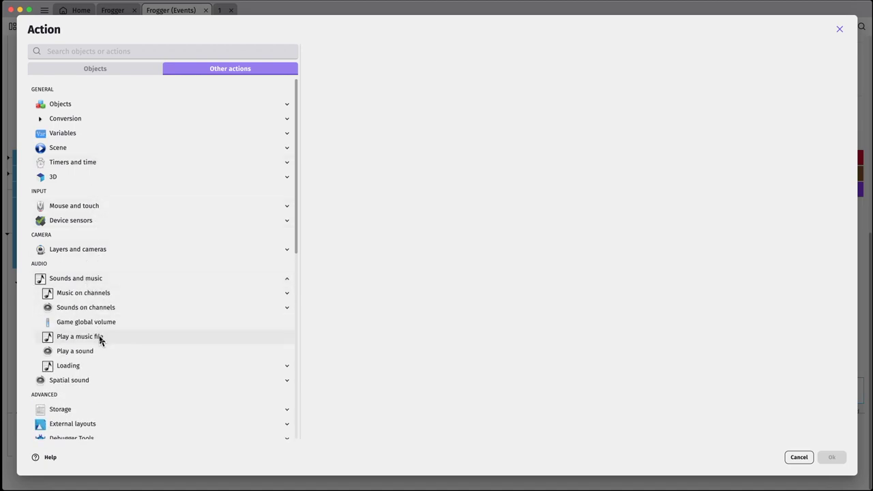
pyautogui.click(96, 299)
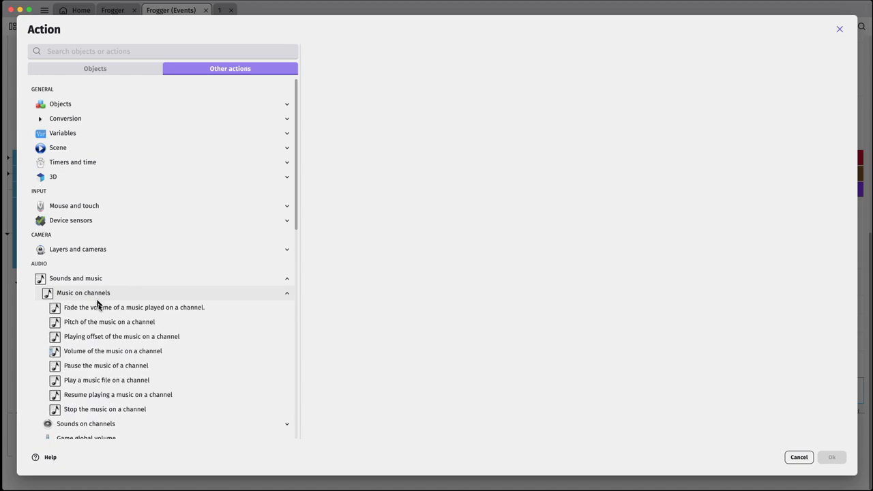
pyautogui.click(106, 383)
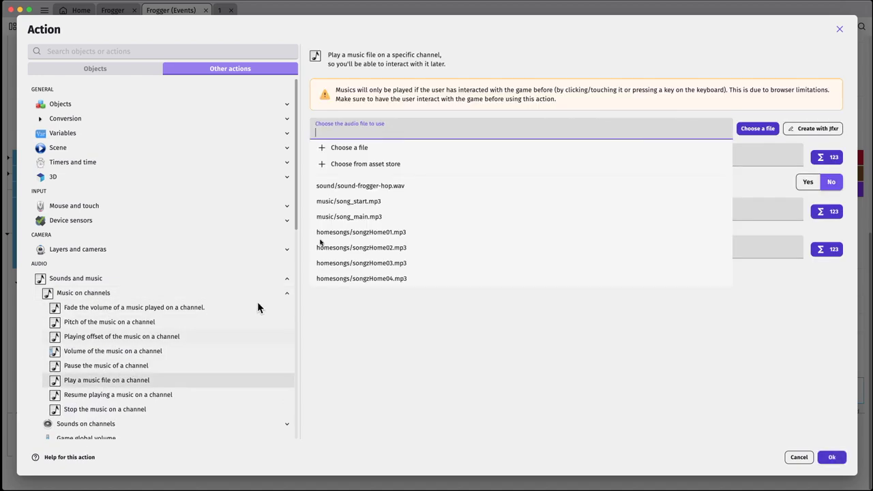
pyautogui.click(350, 149)
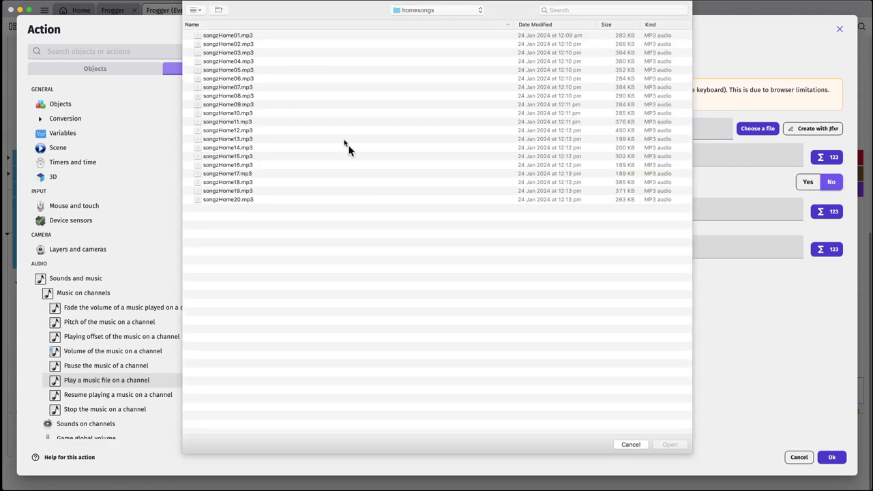
pyautogui.click(423, 12)
pyautogui.click(413, 20)
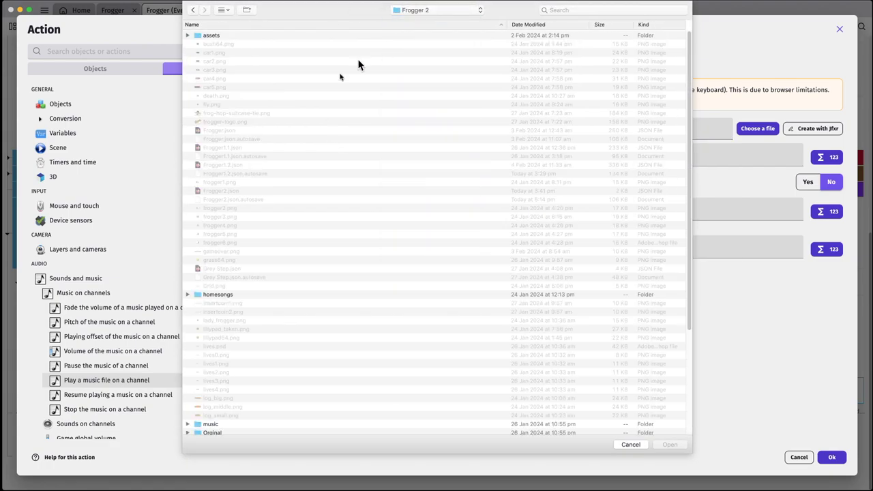
pyautogui.scroll(-5, 256, 270)
pyautogui.doubleClick(205, 344)
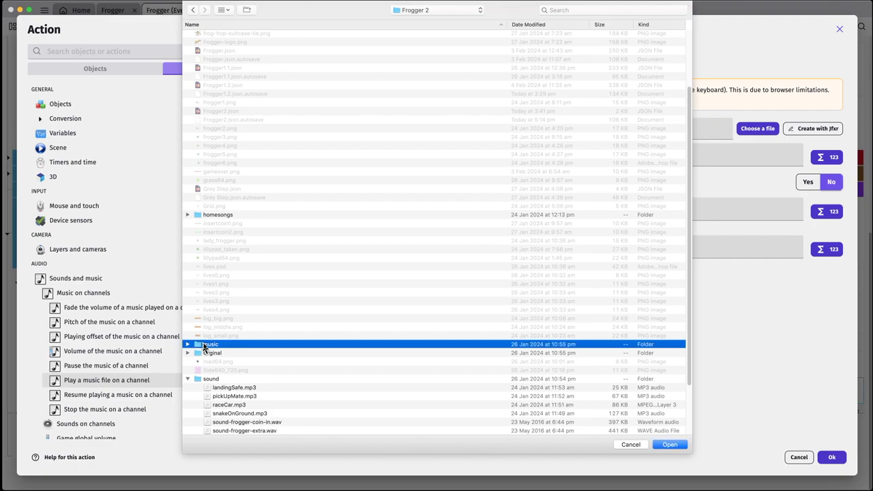
pyautogui.click(250, 70)
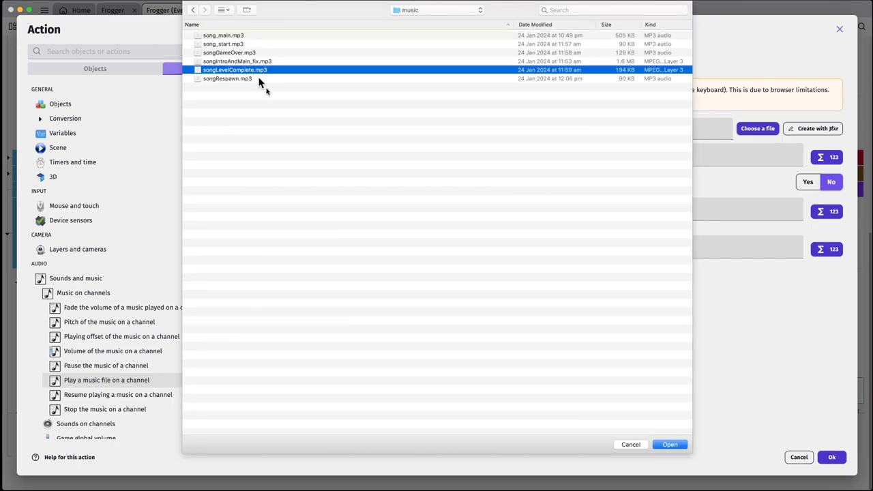
pyautogui.click(669, 445)
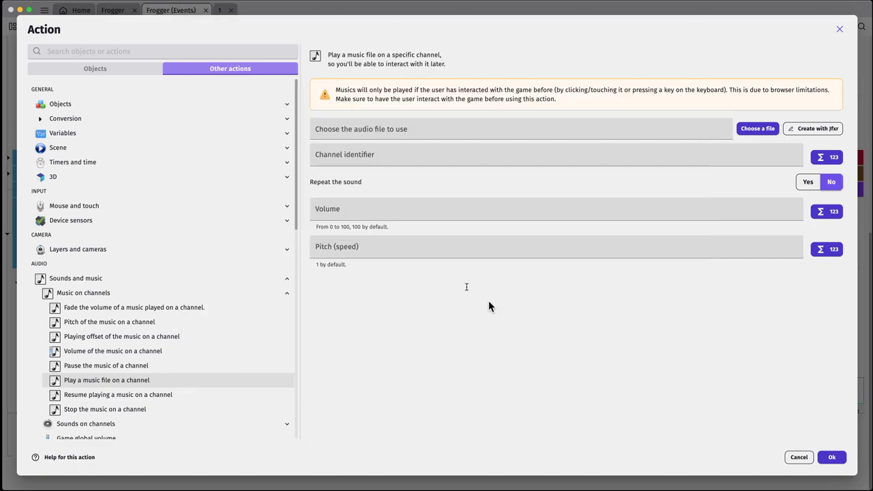
# Set the level-complete music to channel 1 with volume 10 and add the action
pyautogui.click(383, 158)
pyautogui.write('1')
pyautogui.click(365, 208)
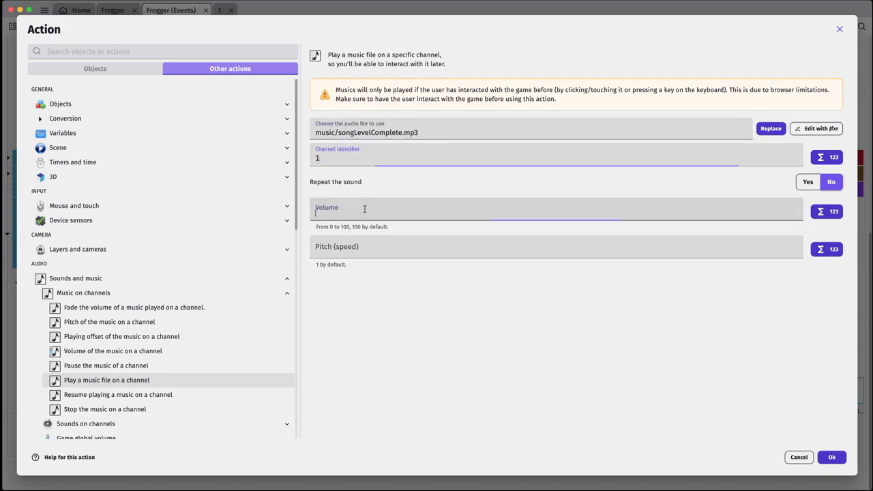
pyautogui.write('1')
pyautogui.click(407, 390)
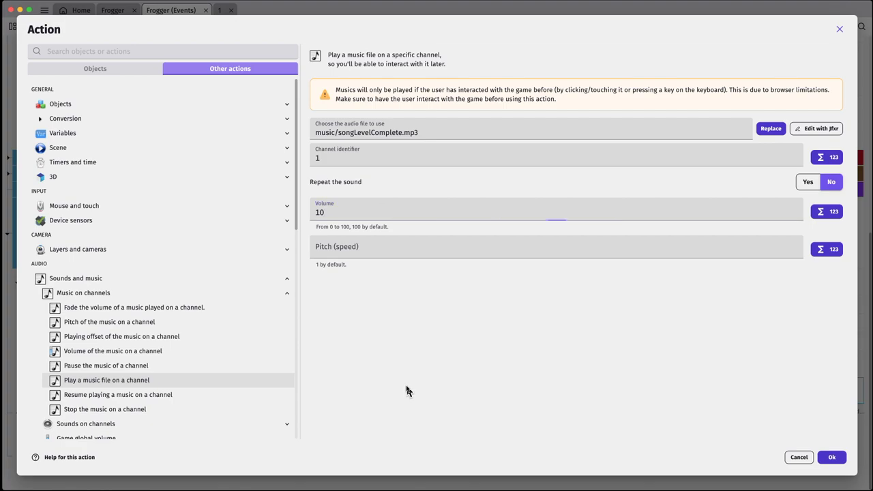
pyautogui.click(831, 458)
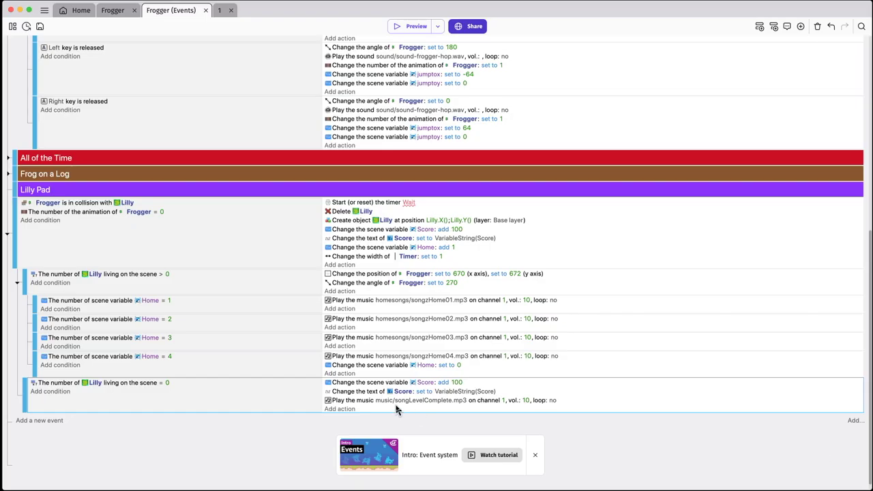
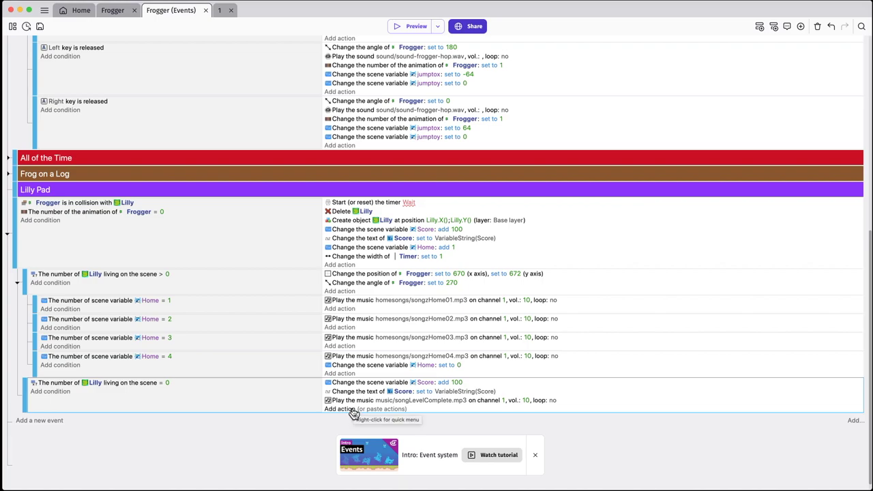
# Add a Wait action of 6 seconds after the level-complete music in the Lilly count = 0 sub-event
pyautogui.click(341, 408)
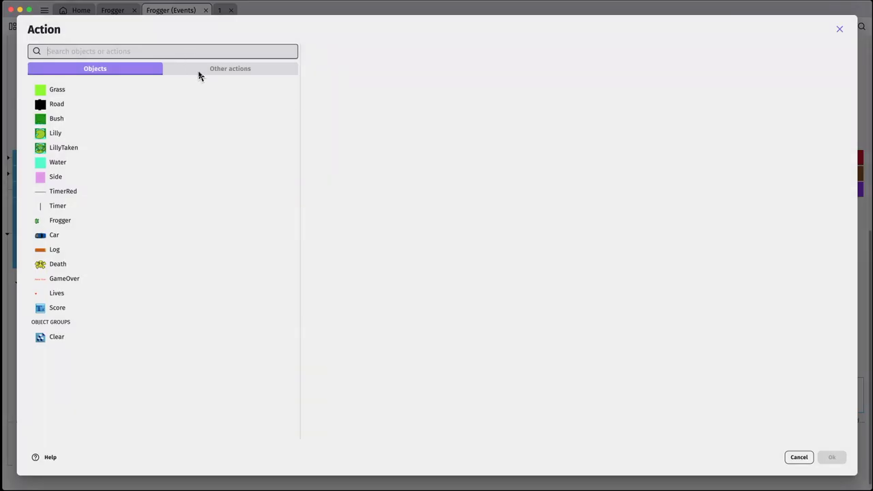
pyautogui.write('wait')
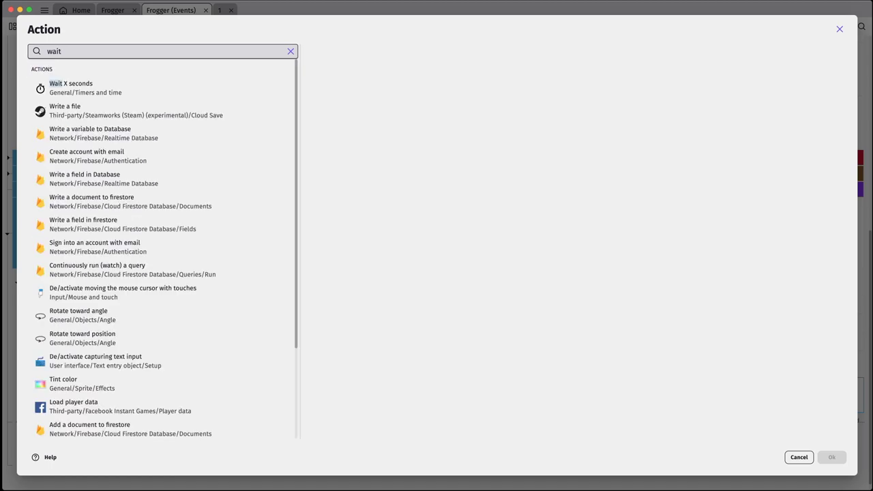
pyautogui.click(175, 89)
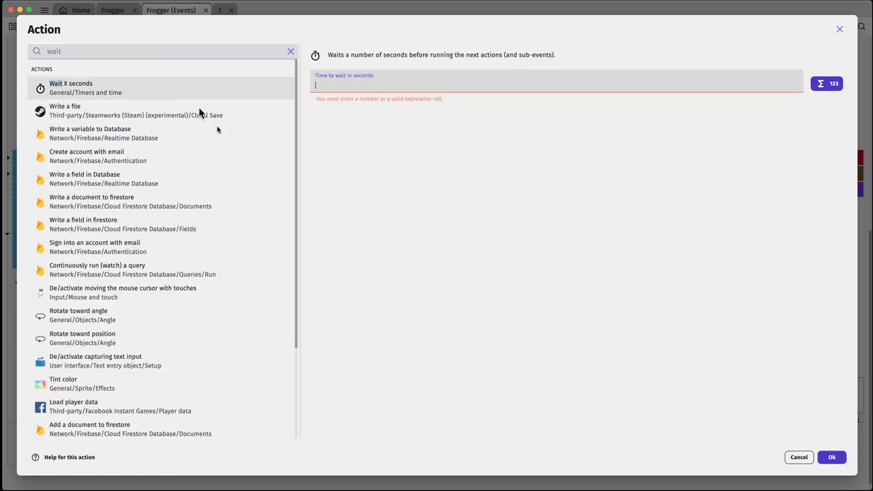
pyautogui.click(832, 457)
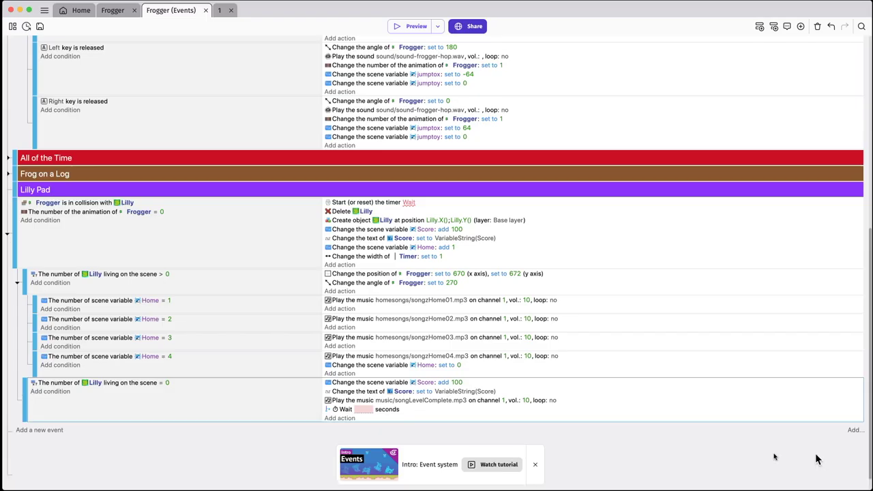
pyautogui.click(366, 410)
pyautogui.write('6')
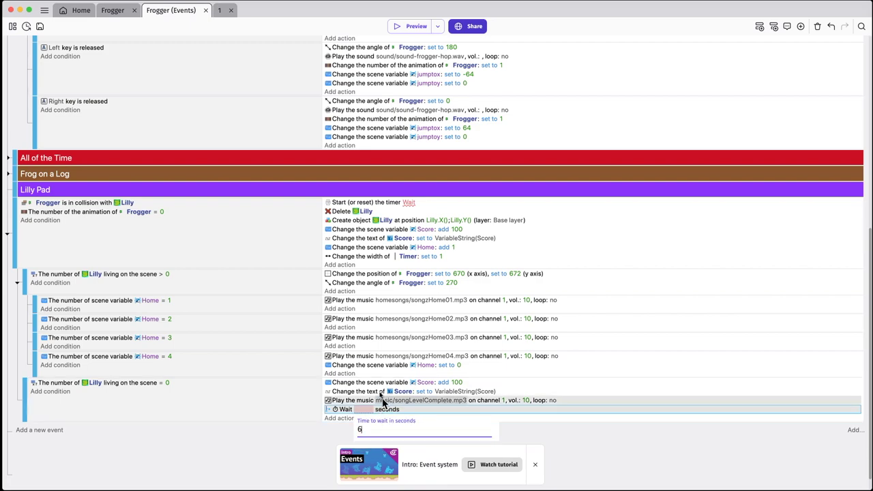
pyautogui.press('Return')
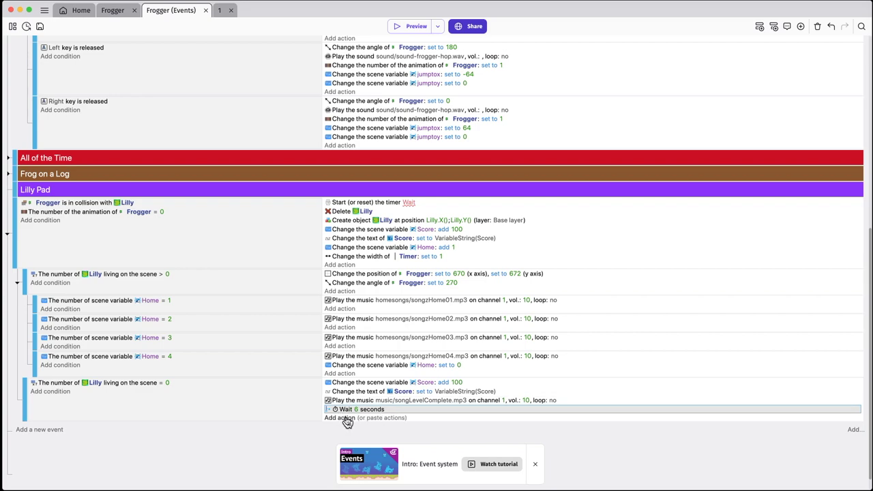
# Add an action after the wait that deletes the objects of the Clear group
pyautogui.click(341, 418)
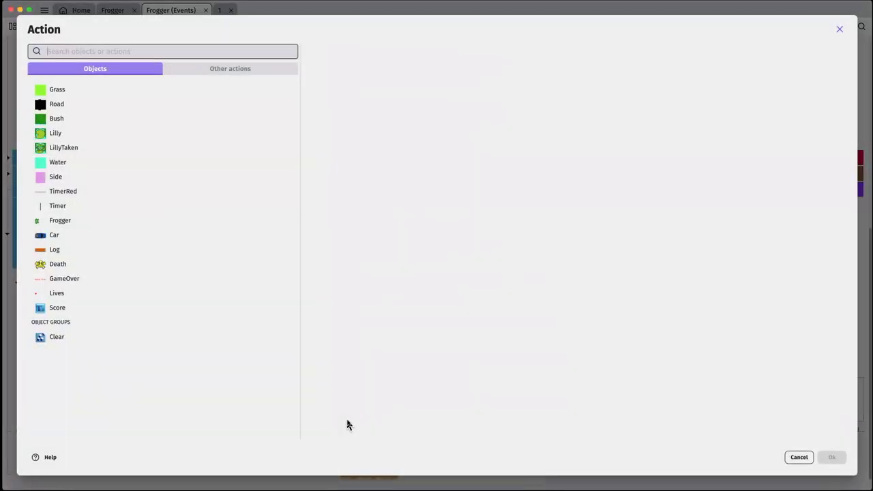
pyautogui.click(55, 339)
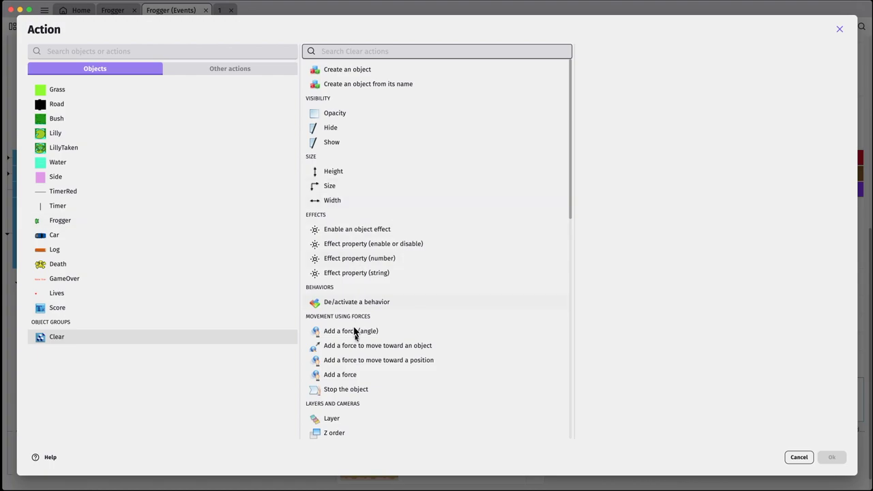
pyautogui.scroll(-1, 355, 338)
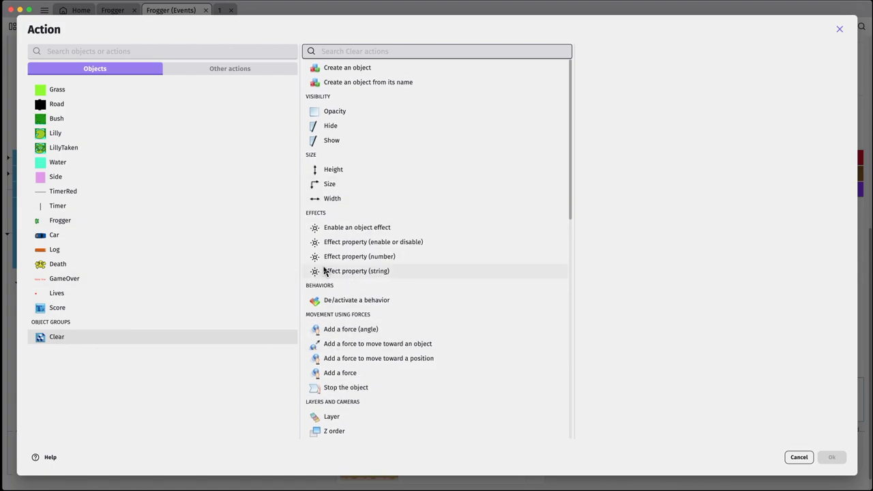
pyautogui.scroll(-3, 344, 284)
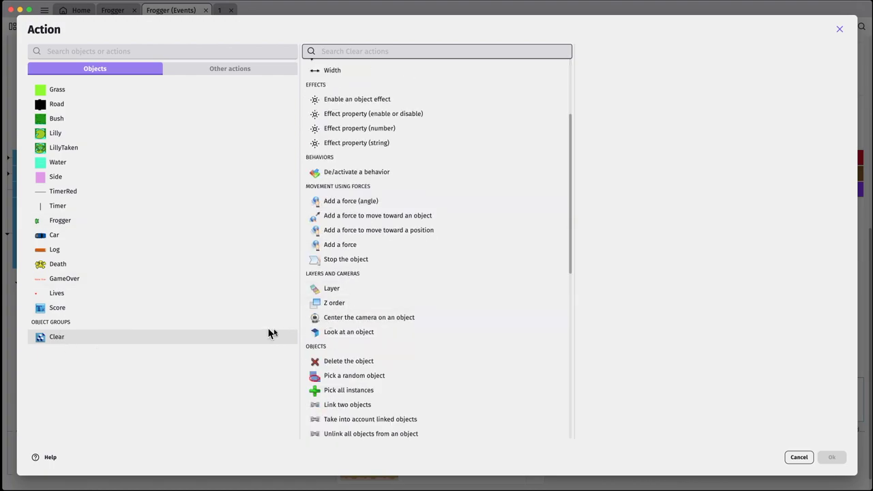
pyautogui.click(336, 363)
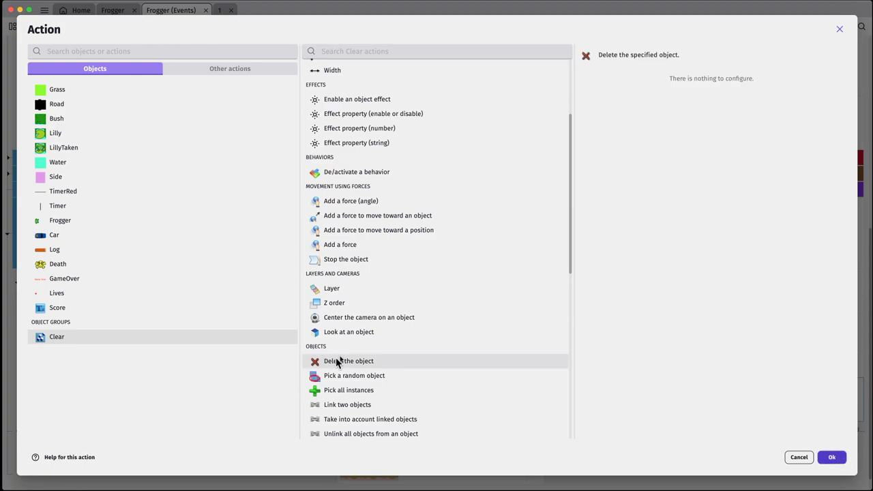
pyautogui.click(832, 456)
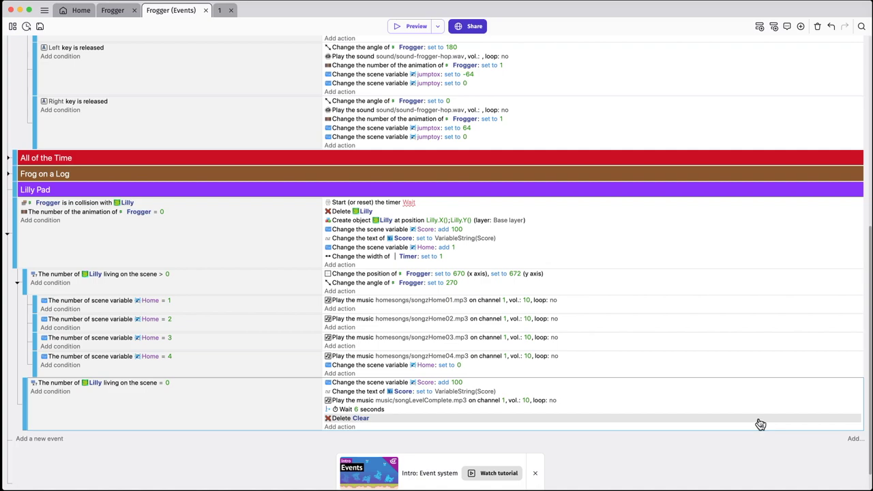
# Add an action after the Clear deletion in the Lilly count = 0 sub-event that sets the scene variable Start to 1
pyautogui.click(355, 431)
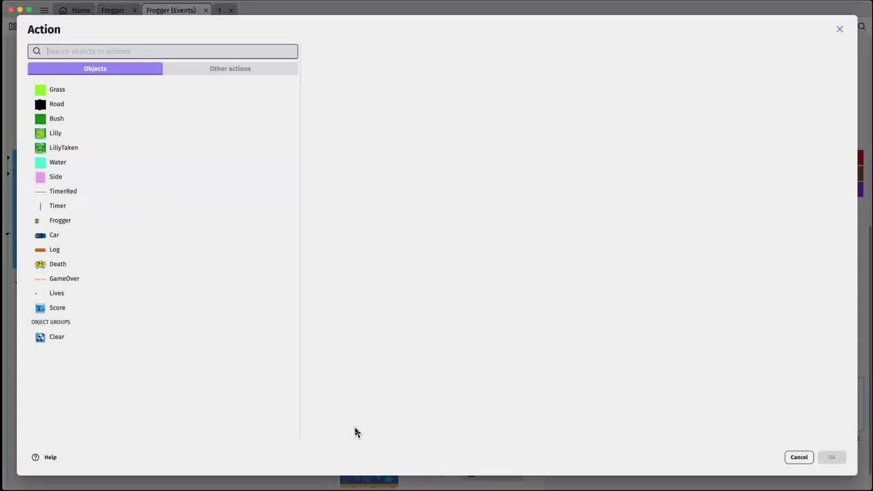
pyautogui.click(225, 71)
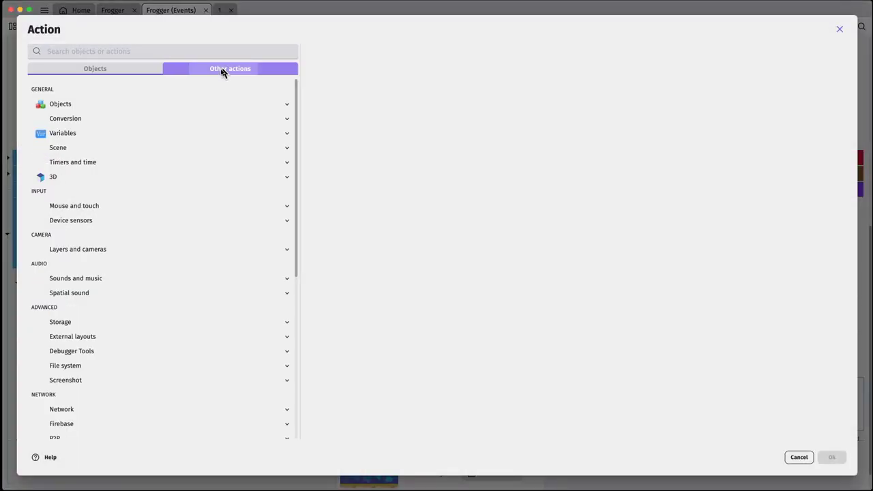
pyautogui.click(97, 135)
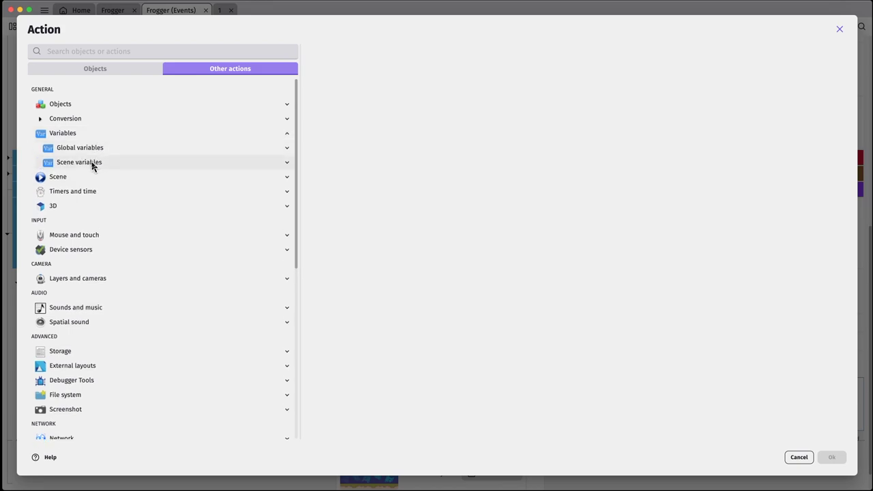
pyautogui.click(92, 163)
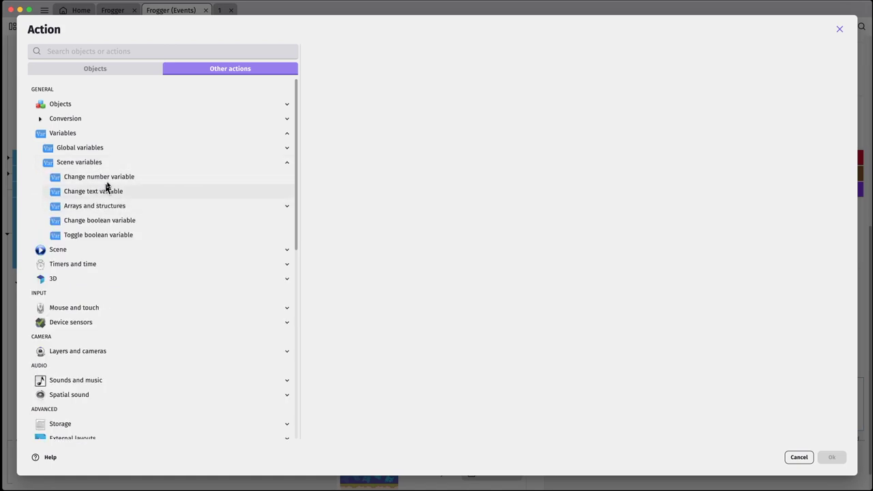
pyautogui.click(108, 180)
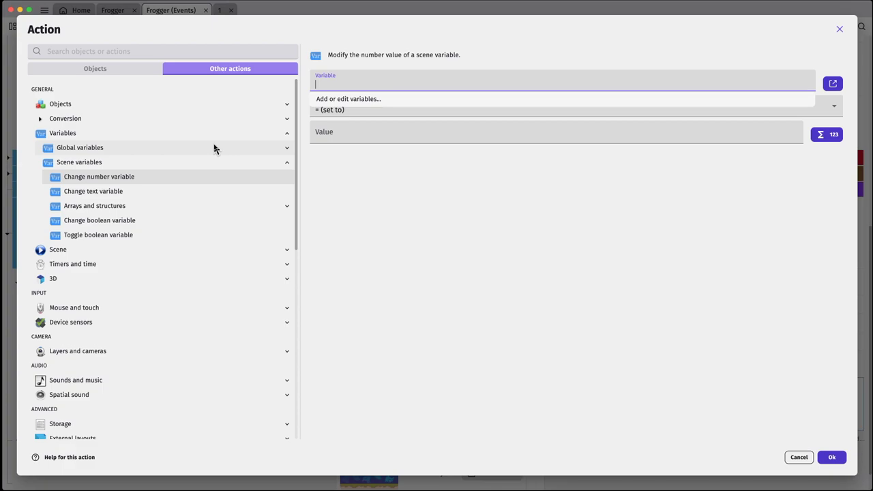
pyautogui.write('Start')
pyautogui.click(341, 141)
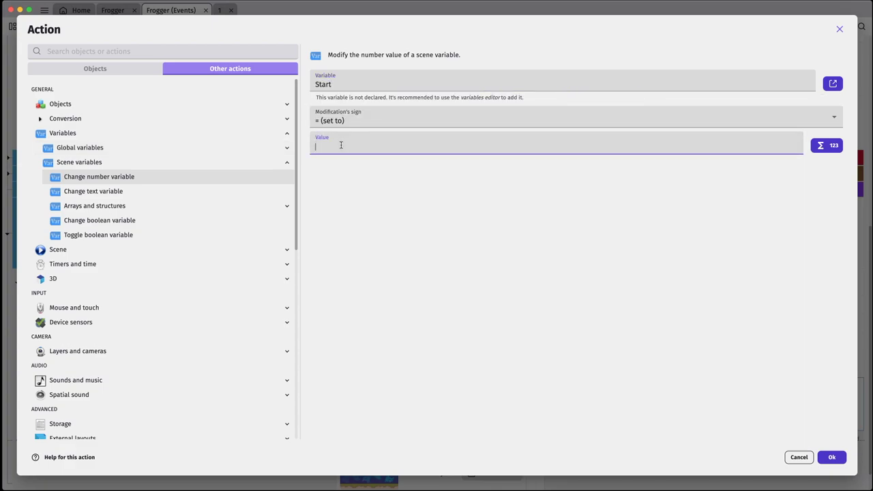
pyautogui.click(831, 457)
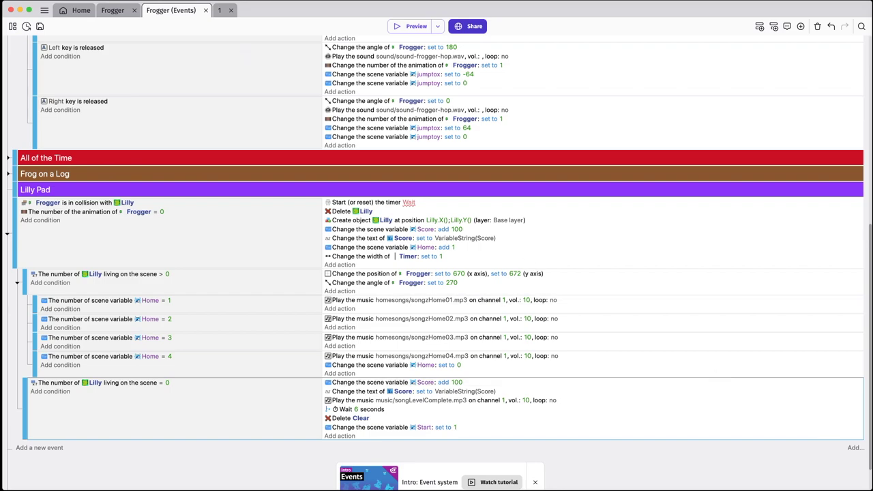
# Duplicate external layout 1 and open the copy, layout 2
pyautogui.click(14, 27)
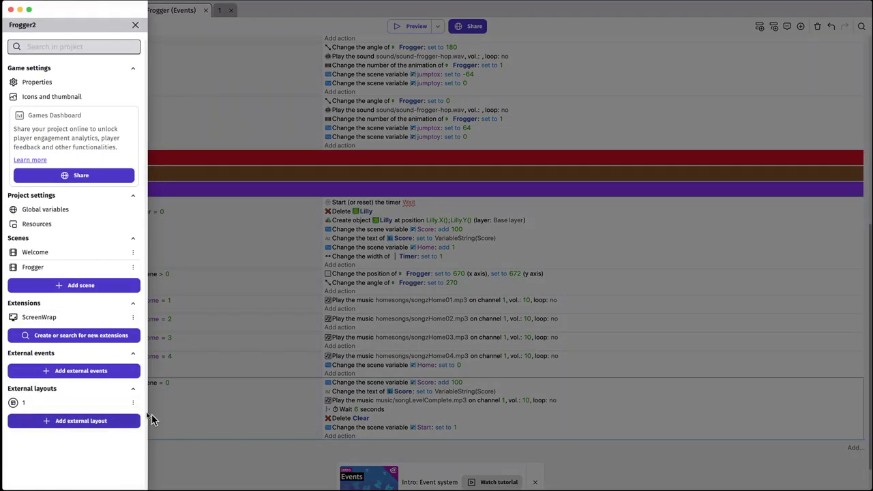
pyautogui.click(133, 404)
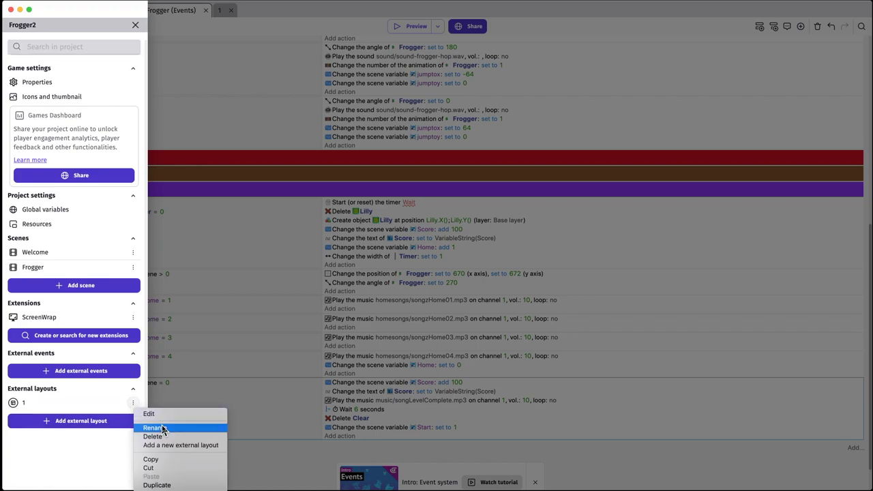
pyautogui.click(155, 485)
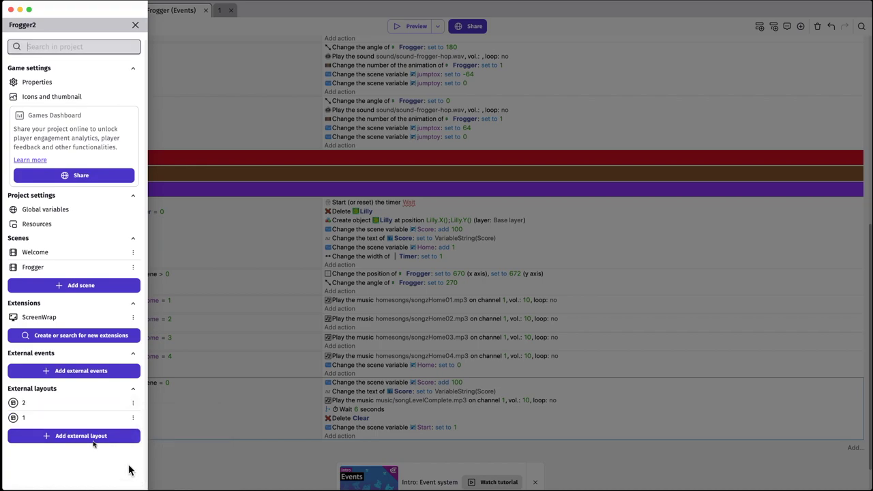
pyautogui.click(24, 404)
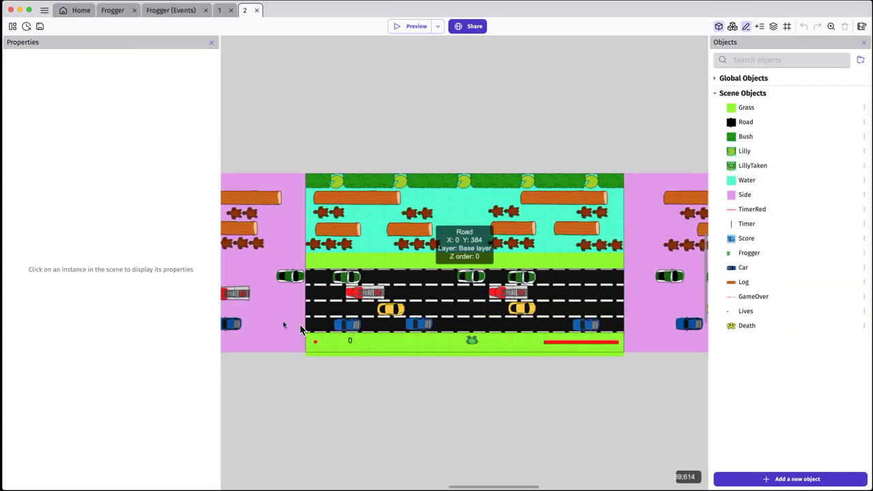
# Set the Speed of the blue car on the left Side area and the leftmost blue car on the road to -180
pyautogui.click(231, 324)
pyautogui.click(54, 350)
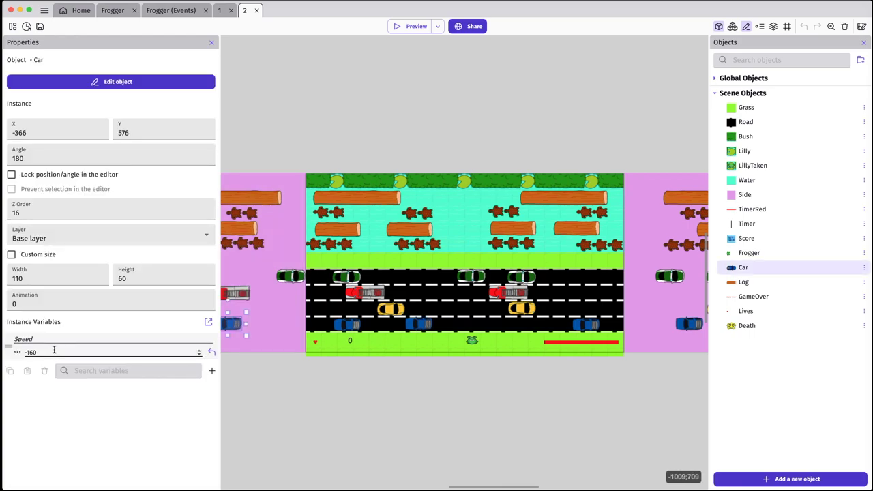
pyautogui.doubleClick(46, 352)
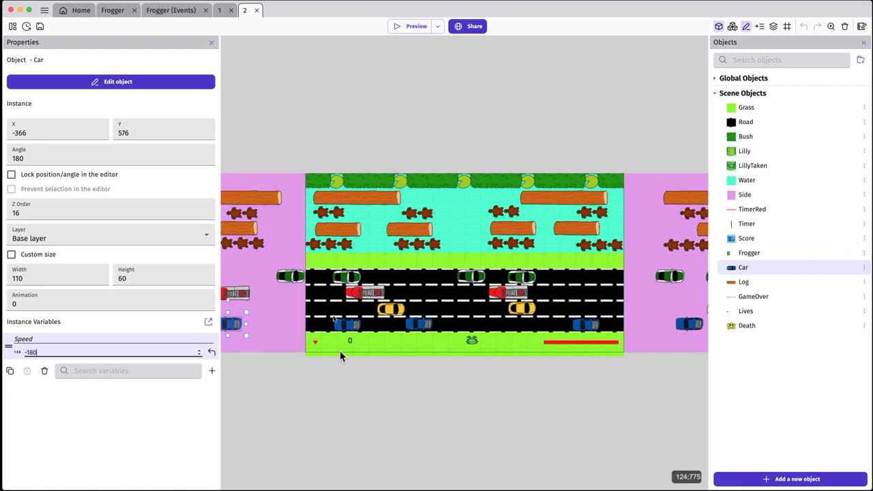
pyautogui.click(347, 324)
pyautogui.click(31, 352)
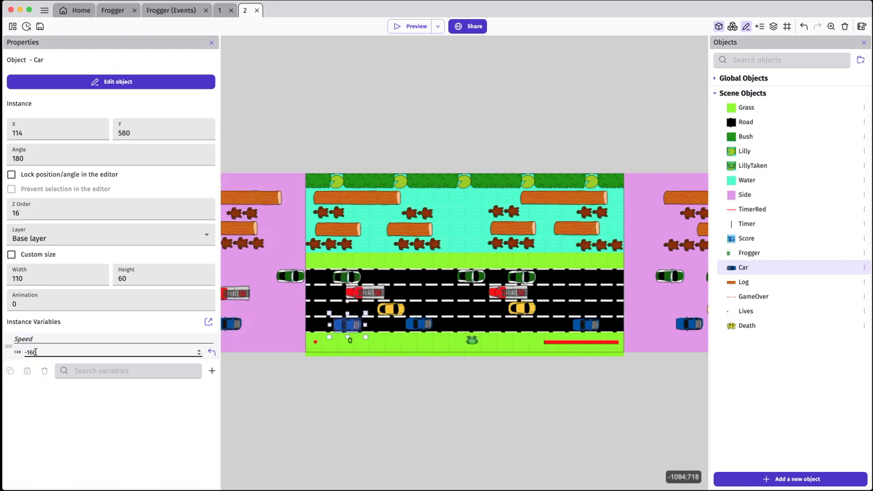
pyautogui.click(45, 340)
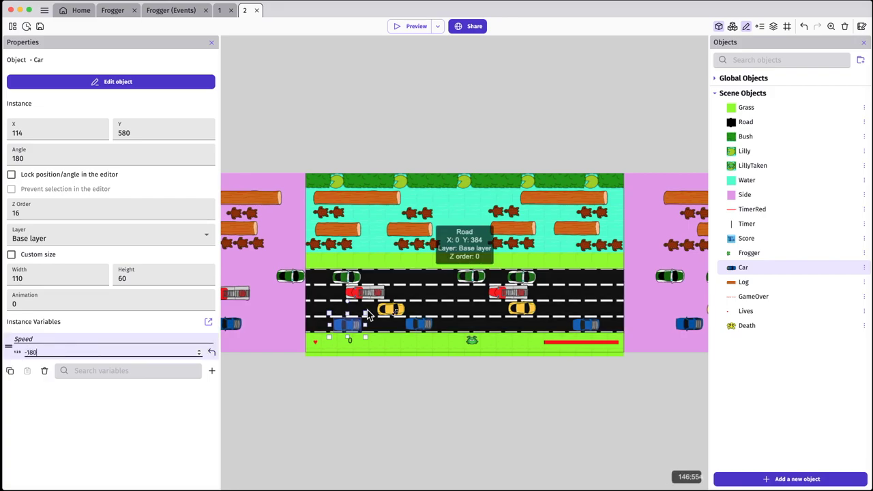
# Set the Speed of the middle and rightmost blue cars on the road to 180
pyautogui.click(419, 324)
pyautogui.click(41, 353)
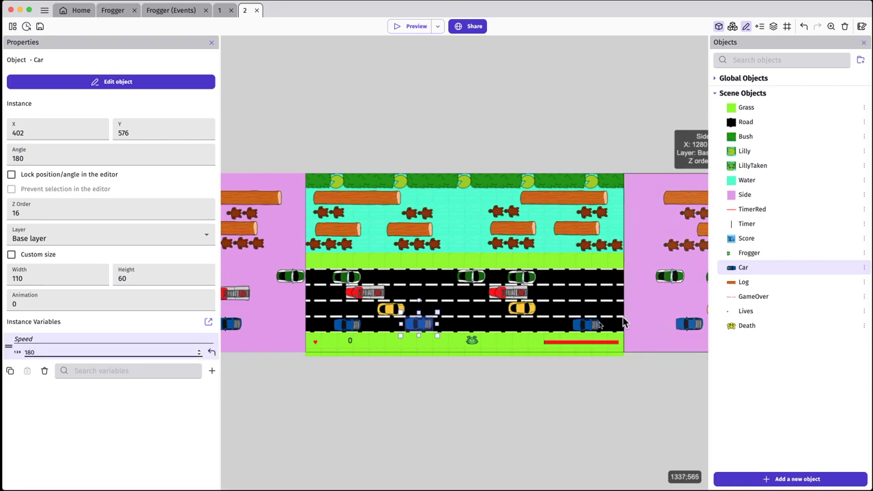
pyautogui.click(586, 326)
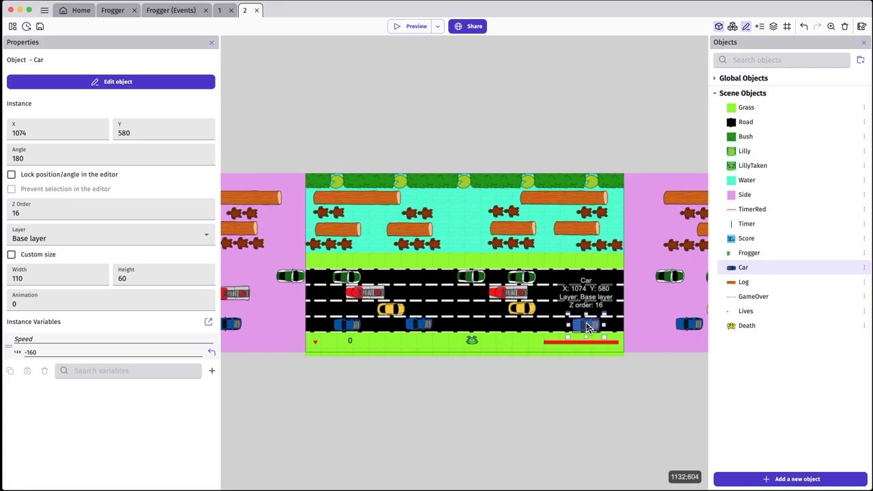
pyautogui.click(59, 352)
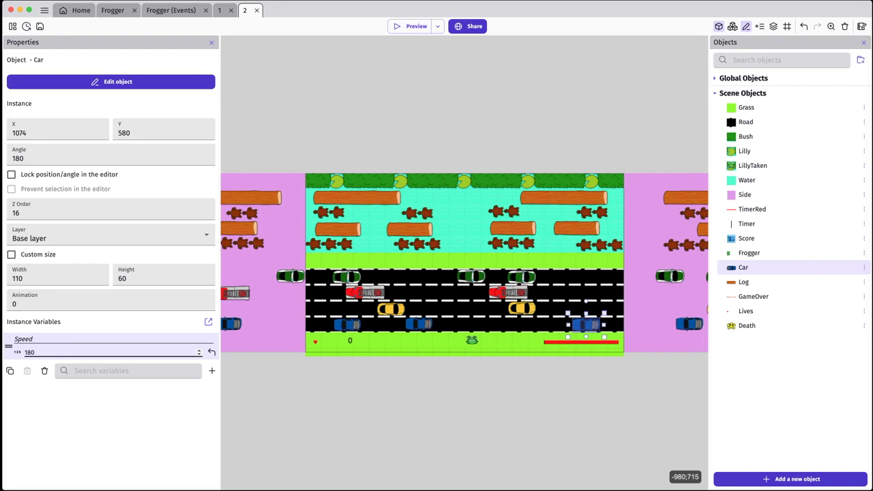
# Set the Speed of the blue car on the right Side area to -181, and check the blue car on the left Side area
pyautogui.click(687, 323)
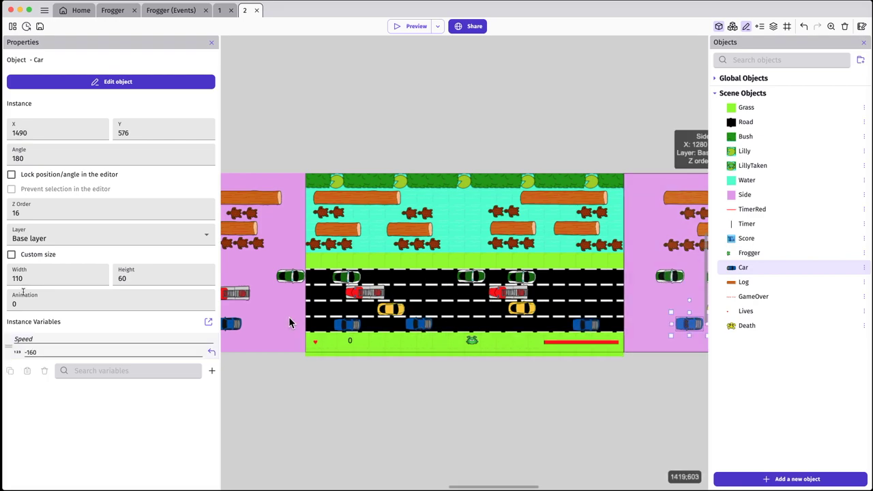
pyautogui.click(42, 351)
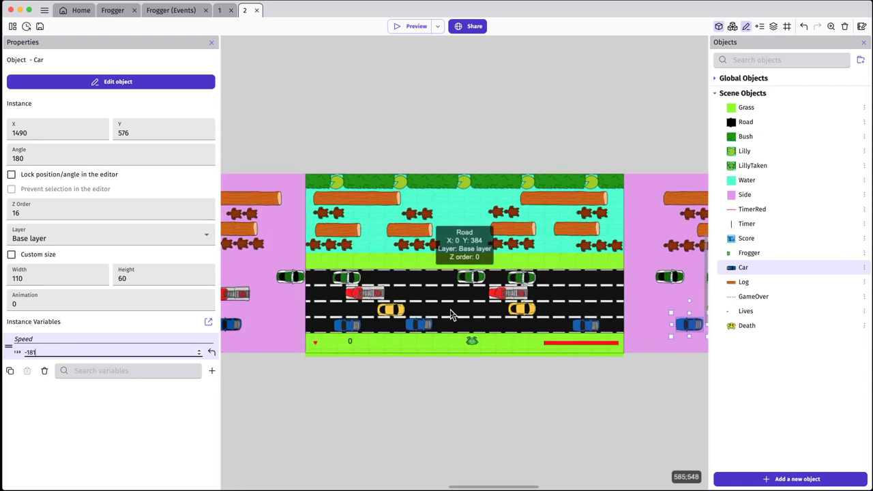
pyautogui.keyDown('ctrl'); pyautogui.scroll(-5, 451, 315); pyautogui.keyUp('ctrl')
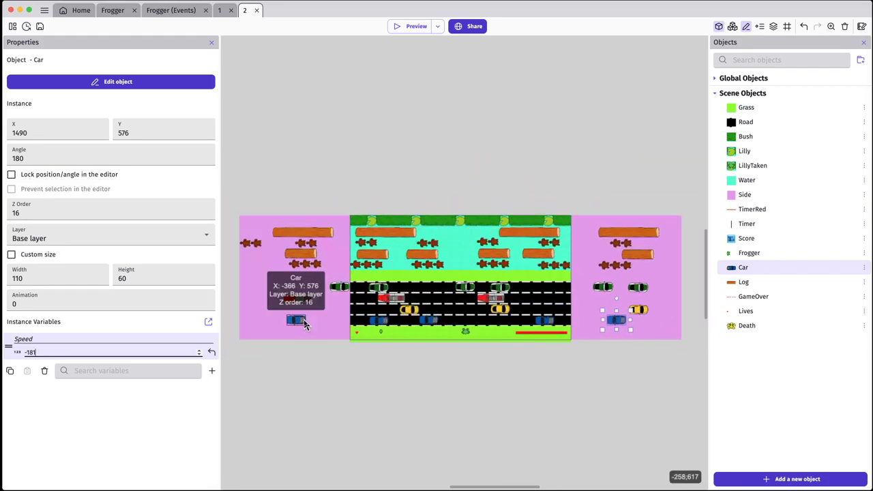
pyautogui.click(304, 324)
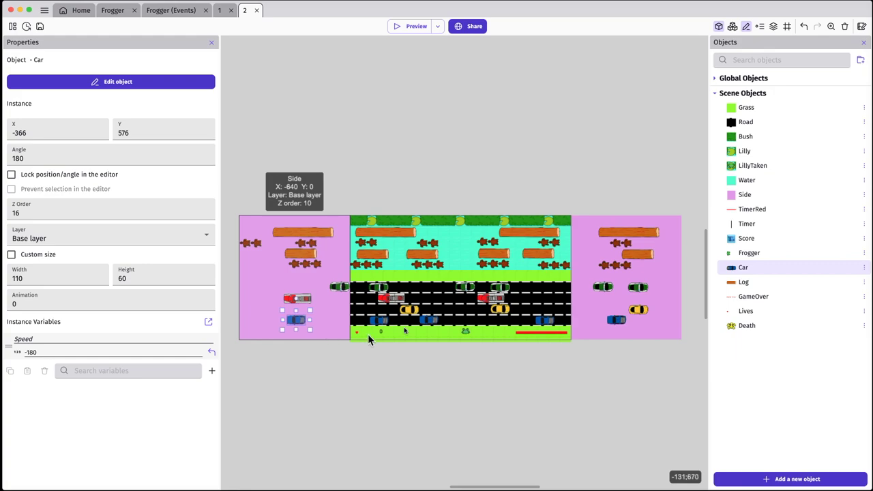
# Set the Speed of all three yellow cars, two on the road and one on the right Side area, to 230
pyautogui.click(414, 313)
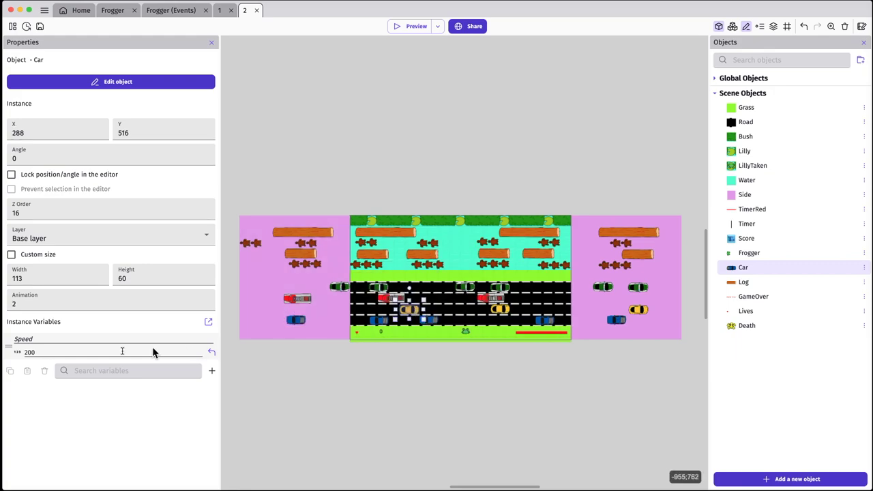
pyautogui.click(11, 352)
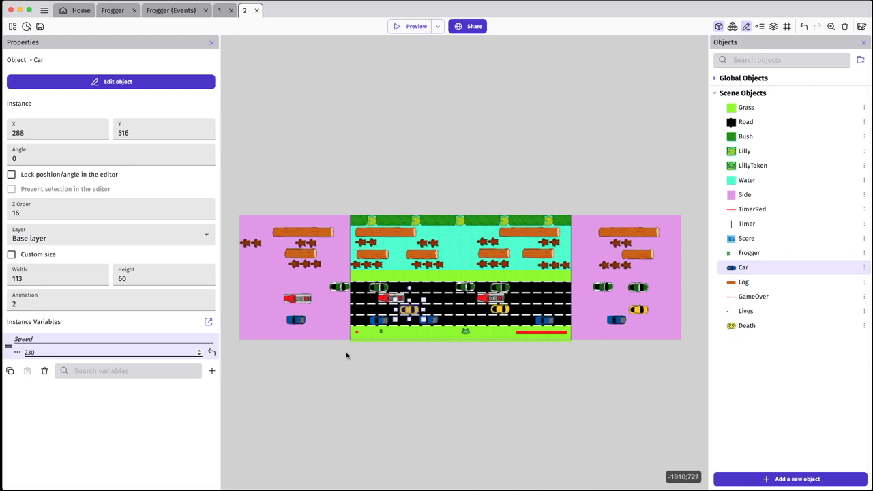
pyautogui.click(500, 309)
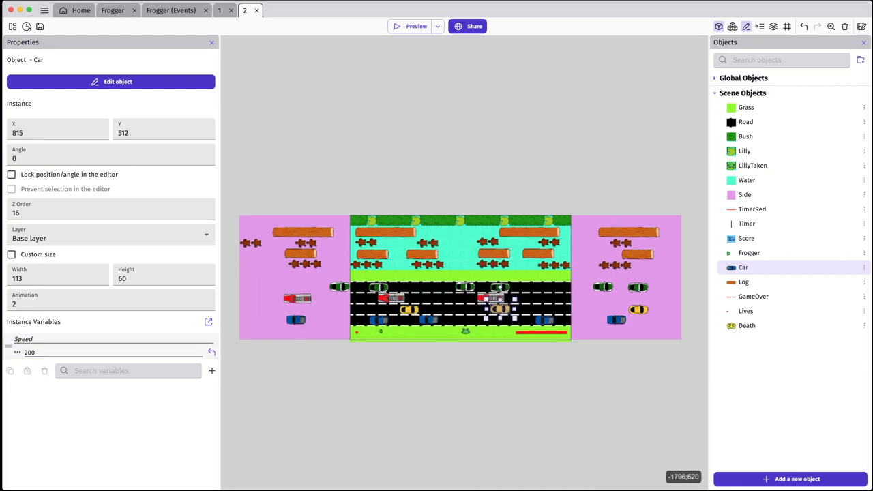
pyautogui.doubleClick(44, 353)
pyautogui.write('23')
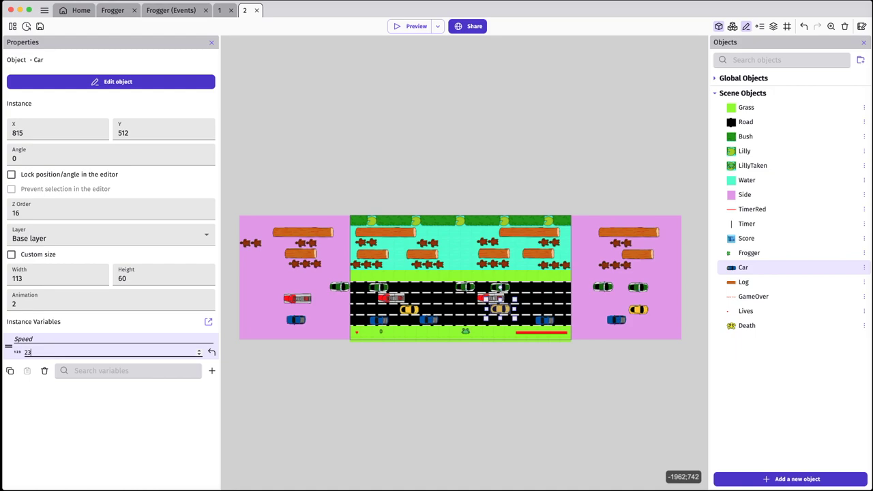
pyautogui.write('0')
pyautogui.click(638, 309)
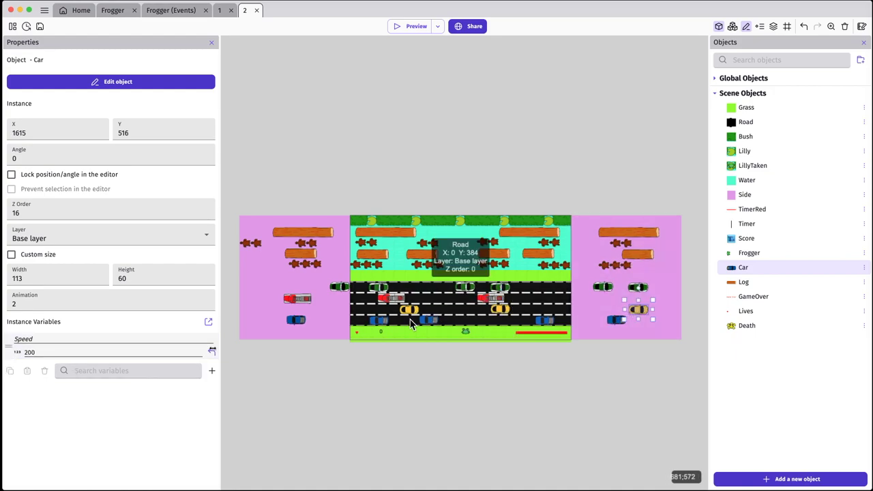
pyautogui.moveTo(55, 352); pyautogui.dragTo(3, 358)
pyautogui.write('2')
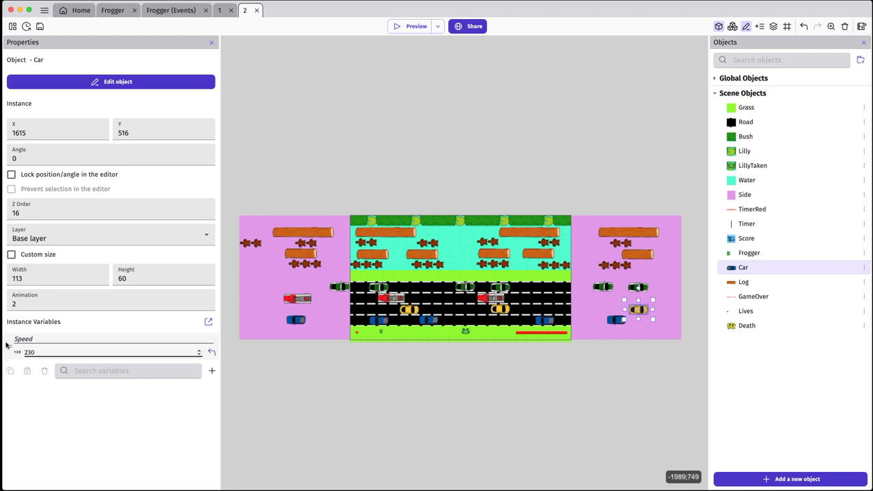
# Inspect the three-turtle groups in the water's lowest row and delete the ones at the water's left and right ends
pyautogui.click(355, 271)
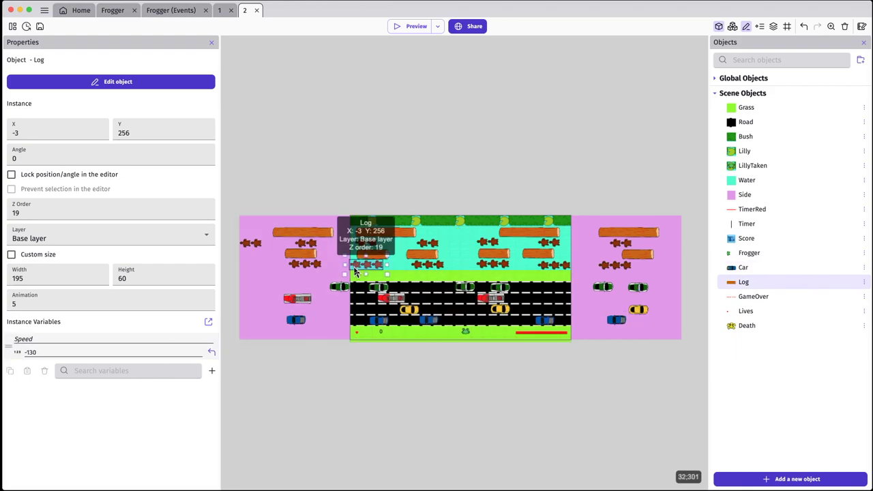
pyautogui.click(307, 270)
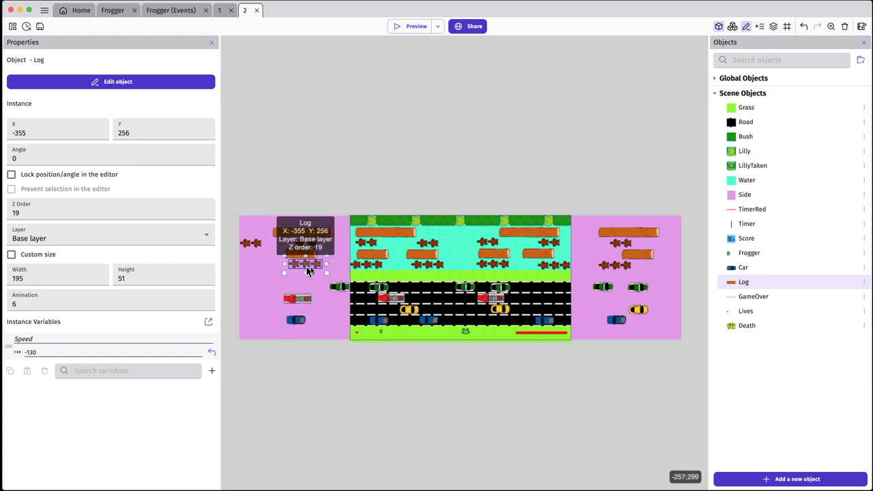
pyautogui.click(364, 261)
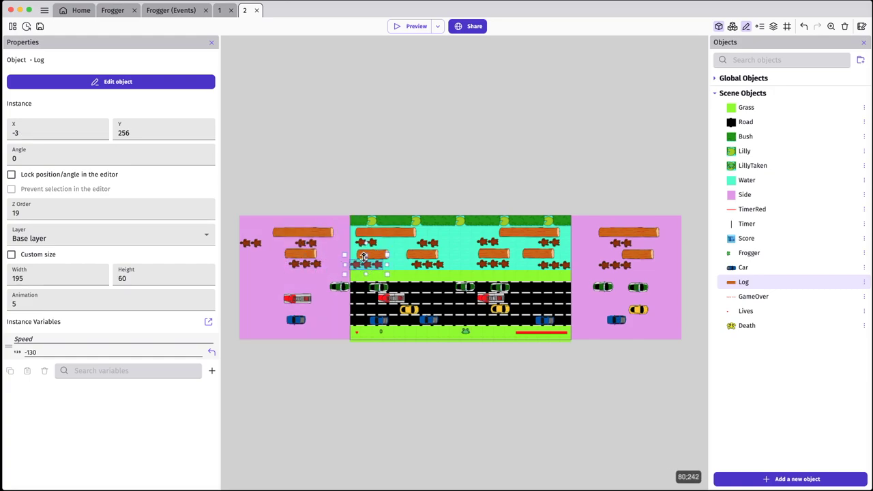
pyautogui.click(437, 267)
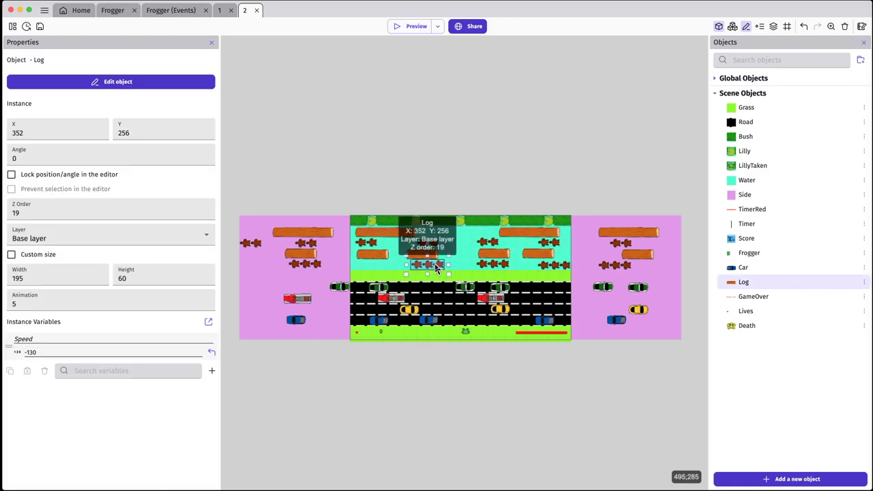
pyautogui.click(494, 265)
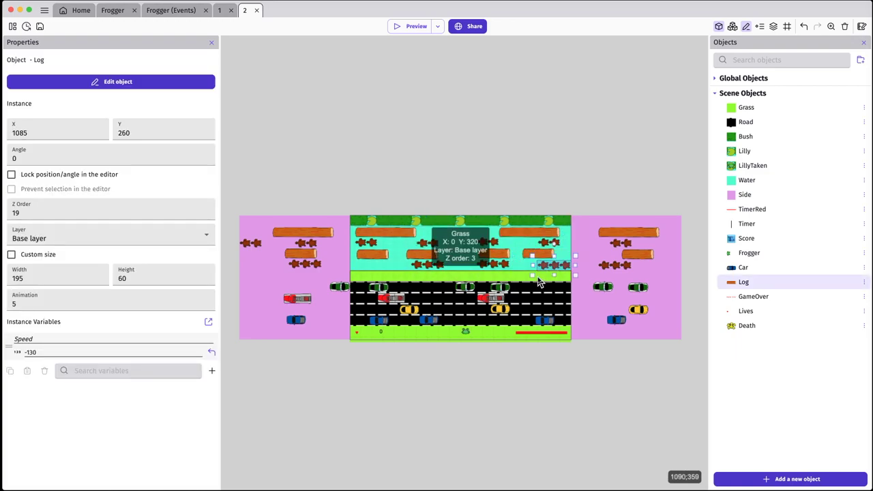
pyautogui.press('Delete')
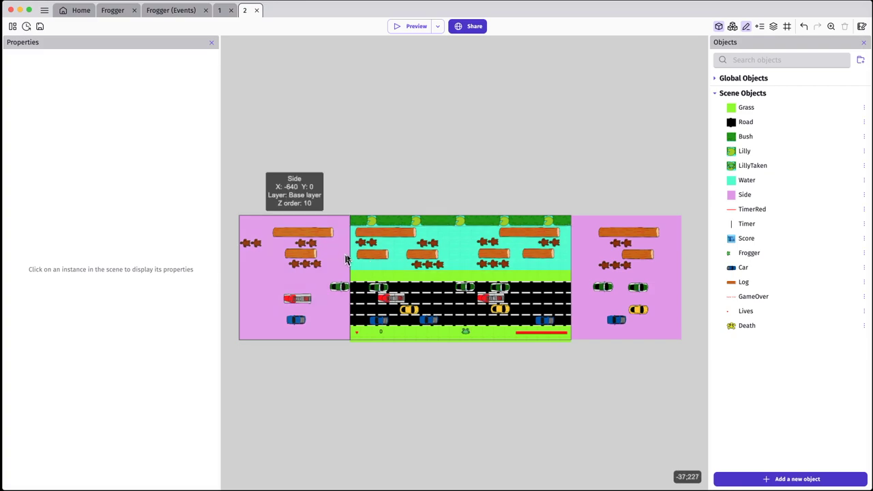
# Delete the long log at the left end of the water's uppermost row
pyautogui.click(378, 245)
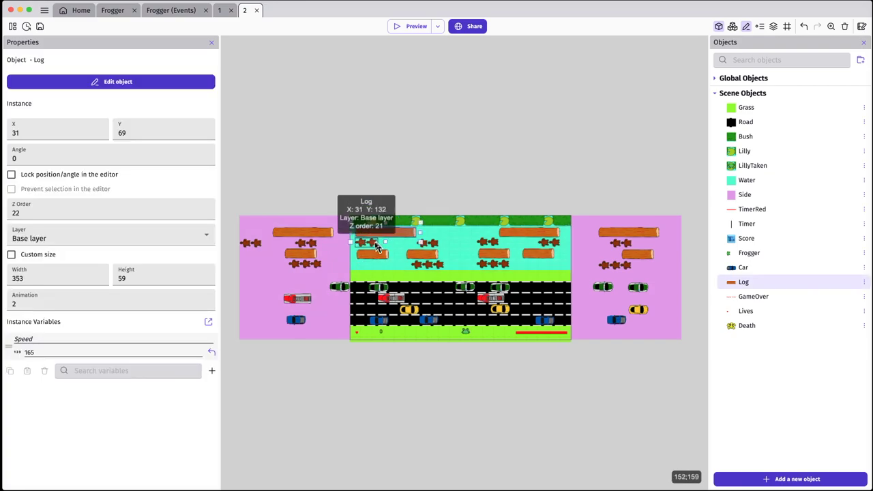
pyautogui.press('Delete')
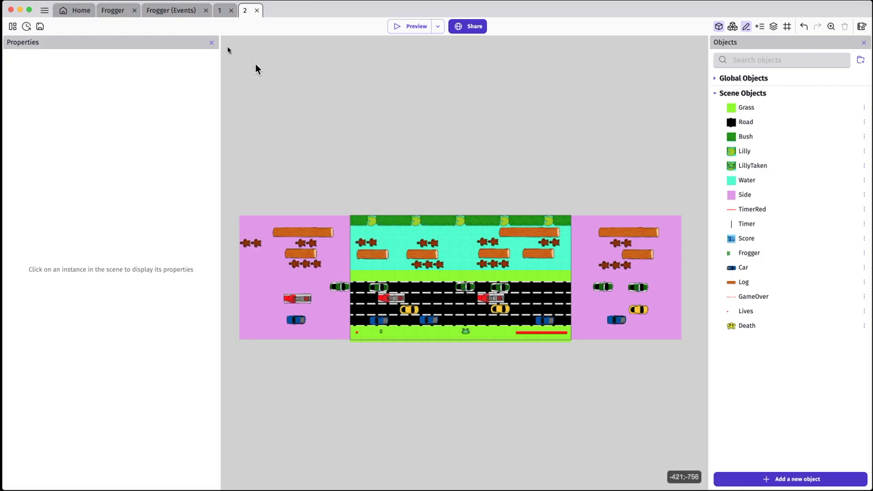
# Preview level 2, test hopping the frog across the road and river to a lily pad, and close the preview
pyautogui.click(416, 27)
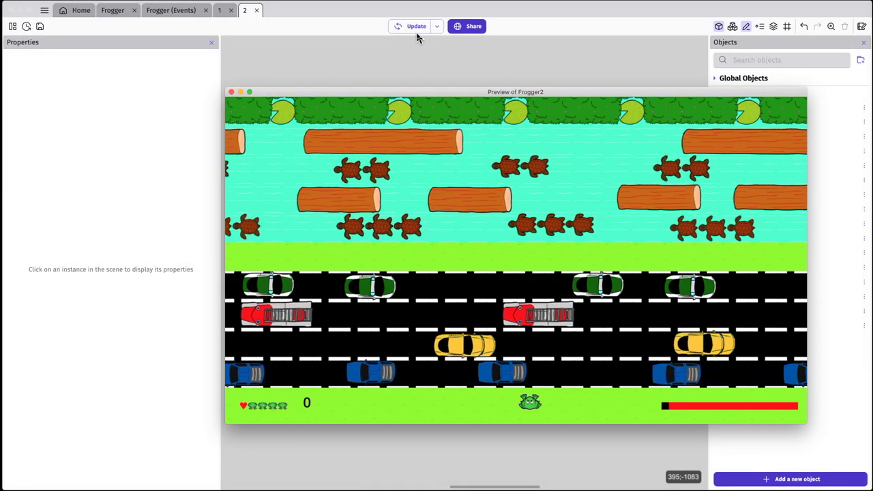
pyautogui.press('Up')
pyautogui.press('Up')
pyautogui.press('Up')
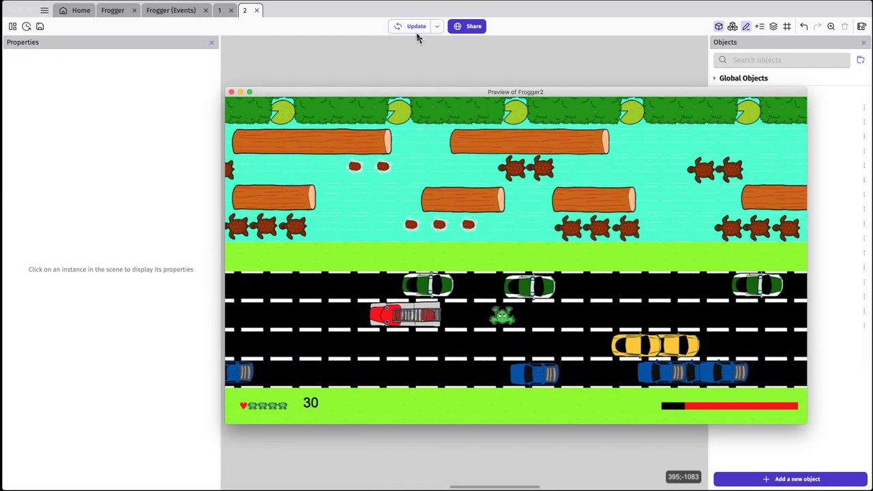
pyautogui.press('Left')
pyautogui.press('Up')
pyautogui.press('Up')
pyautogui.press('Left')
pyautogui.press('Up')
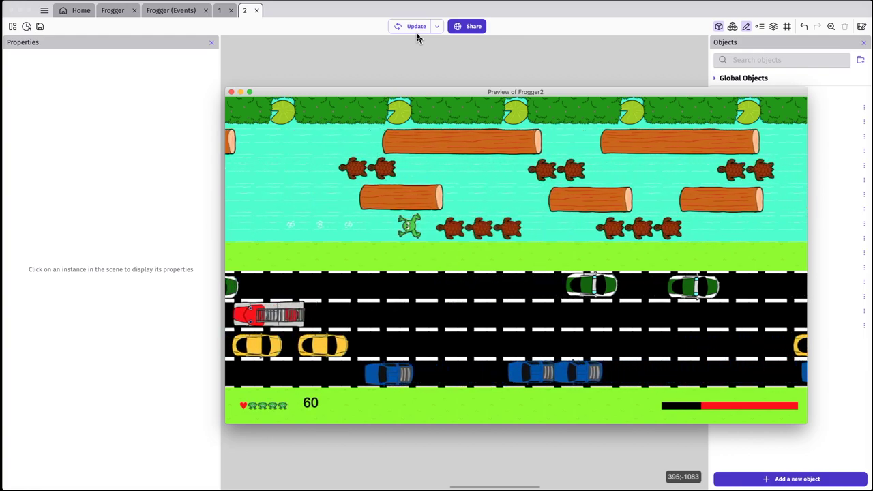
pyautogui.press('Up')
pyautogui.press('Up')
pyautogui.press('Up')
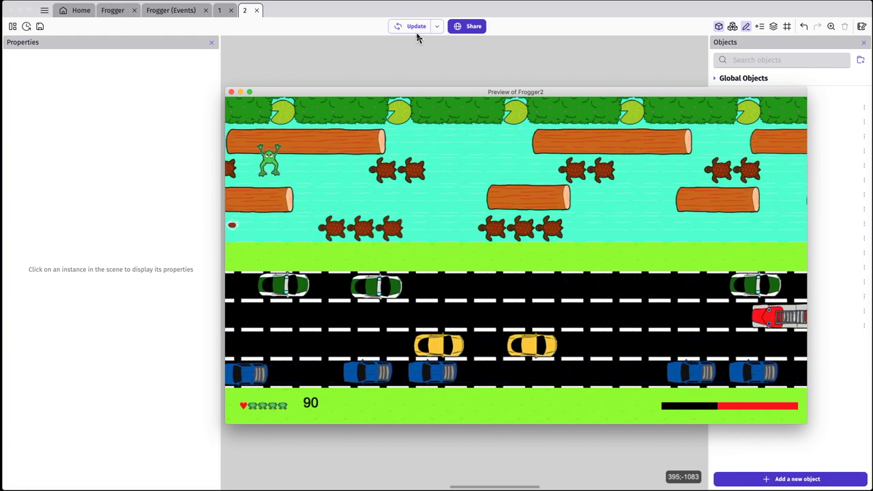
pyautogui.press('Up')
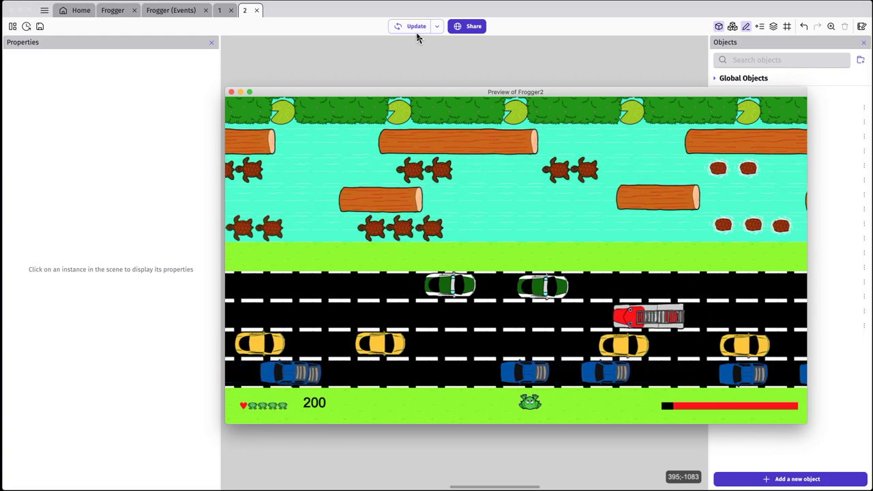
pyautogui.press('Up')
pyautogui.press('Up')
pyautogui.press('Up')
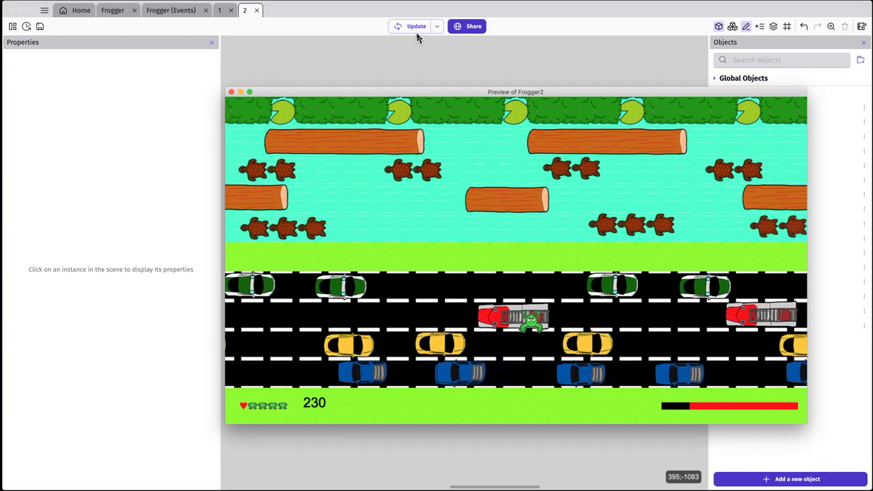
pyautogui.click(231, 92)
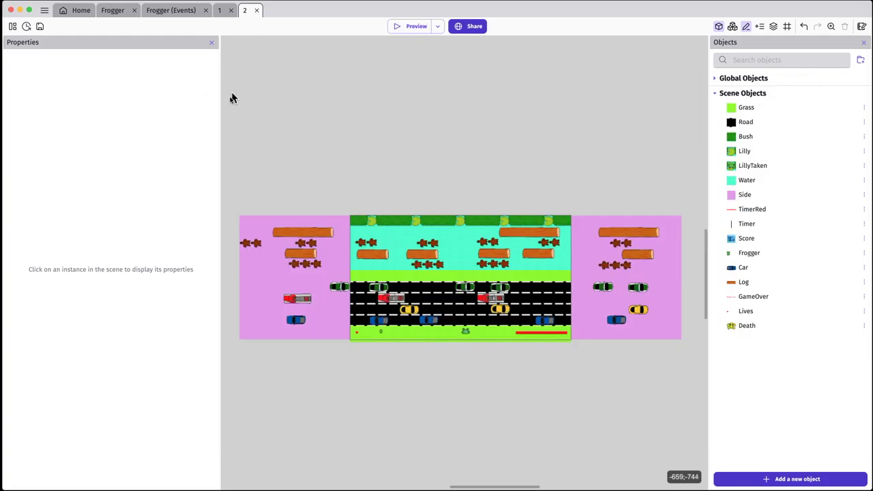
# In the Lilly Pad collision event of the Frogger events, change the created object to LillyTaken
pyautogui.click(166, 14)
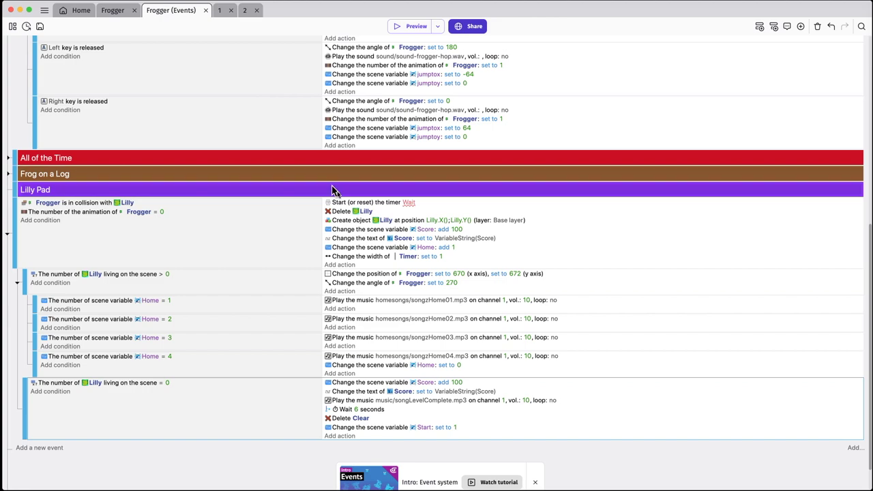
pyautogui.click(384, 223)
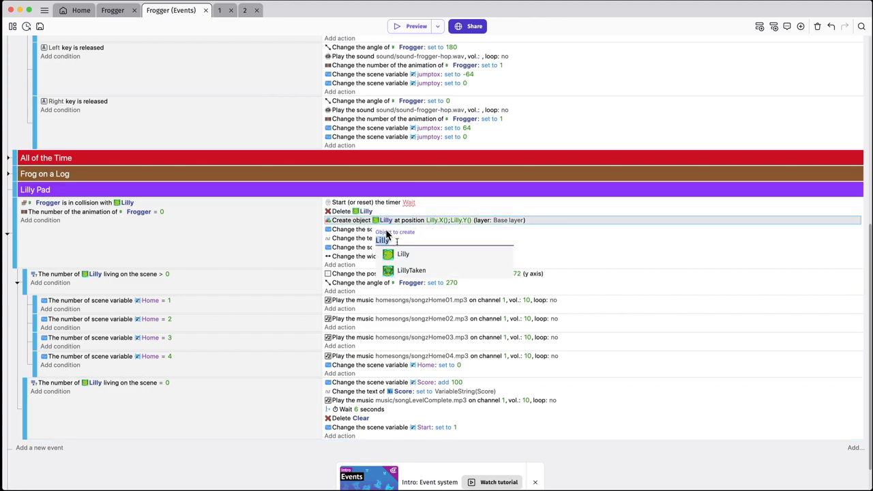
pyautogui.click(408, 272)
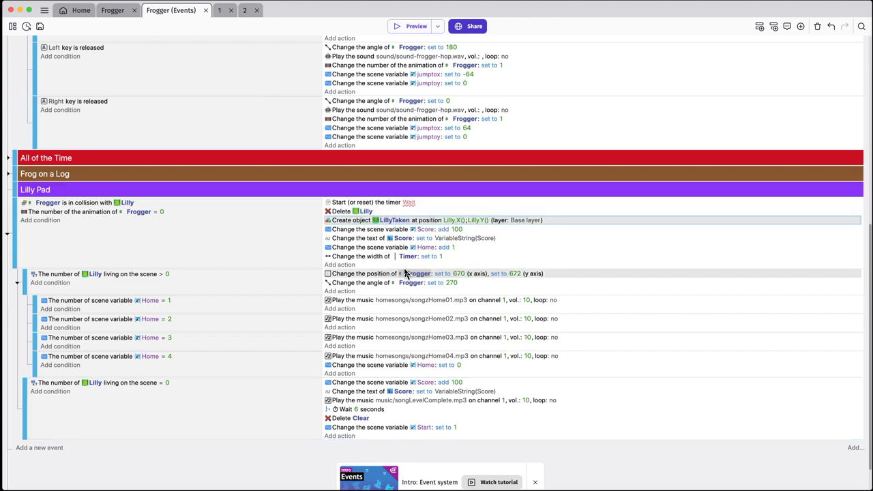
# Preview the game and guide the frog across the road and river onto the leftmost lily pad
pyautogui.click(412, 27)
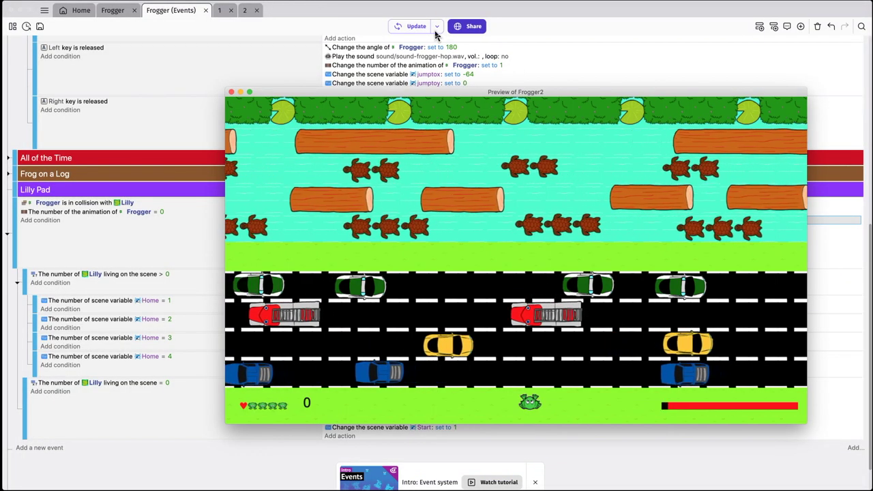
pyautogui.press('Left')
pyautogui.press('Up')
pyautogui.press('Up')
pyautogui.press('Up')
pyautogui.press('Up')
pyautogui.press('Left')
pyautogui.press('Up')
pyautogui.press('Left')
pyautogui.press('Left')
pyautogui.press('Left')
pyautogui.press('Left')
pyautogui.press('Up')
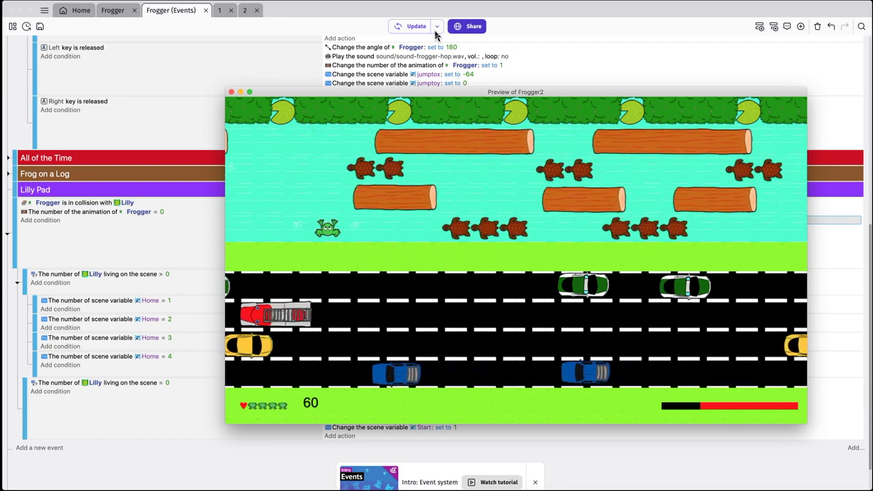
pyautogui.press('Up')
pyautogui.press('Up')
pyautogui.press('Up')
pyautogui.press('Up')
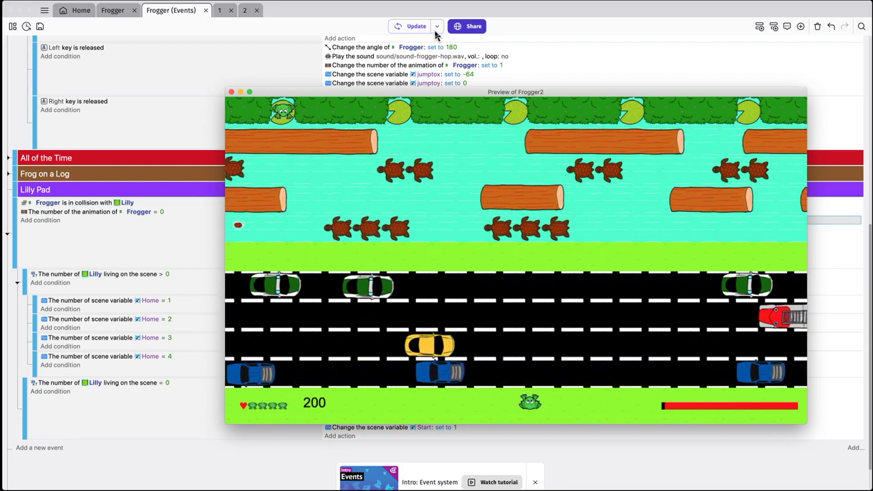
# Guide the frog home two more times to fill the second and third lily pads
pyautogui.press('Up')
pyautogui.press('Up')
pyautogui.press('Up')
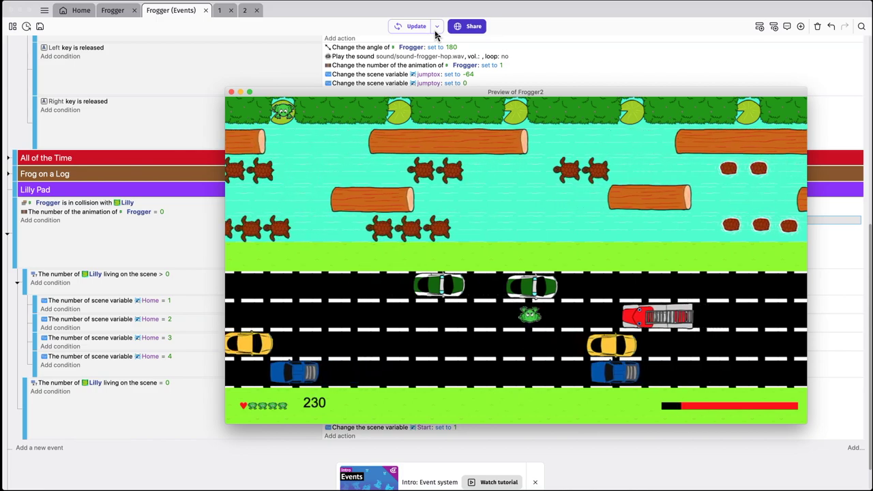
pyautogui.press('Up')
pyautogui.press('Up')
pyautogui.press('Up')
pyautogui.press('Up')
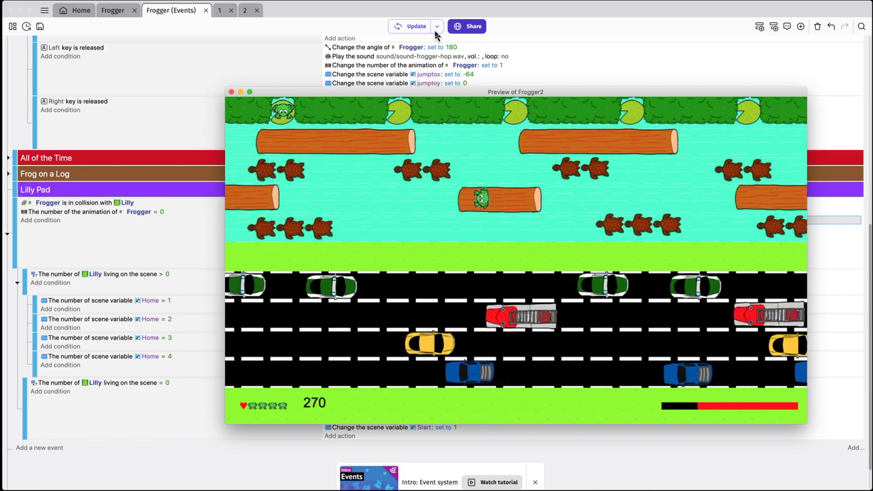
pyautogui.press('Left')
pyautogui.press('Up')
pyautogui.press('Up')
pyautogui.press('Up')
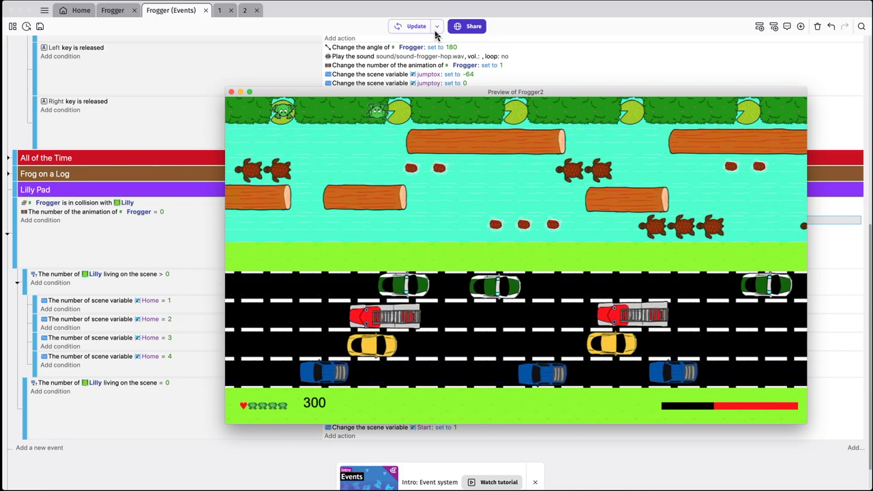
pyautogui.press('Up')
pyautogui.press('Up')
pyautogui.press('Up')
pyautogui.press('Up')
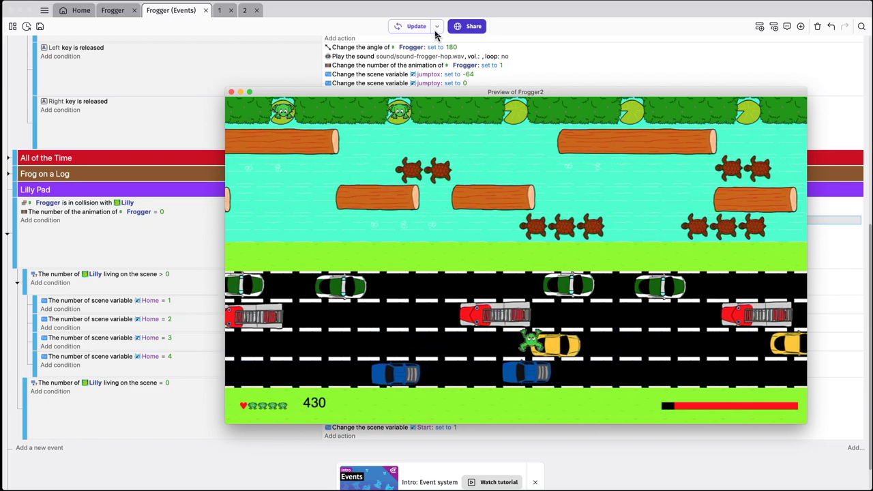
pyautogui.press('Up')
pyautogui.press('Up')
pyautogui.press('Up')
pyautogui.press('Up')
pyautogui.press('Up')
pyautogui.press('Up')
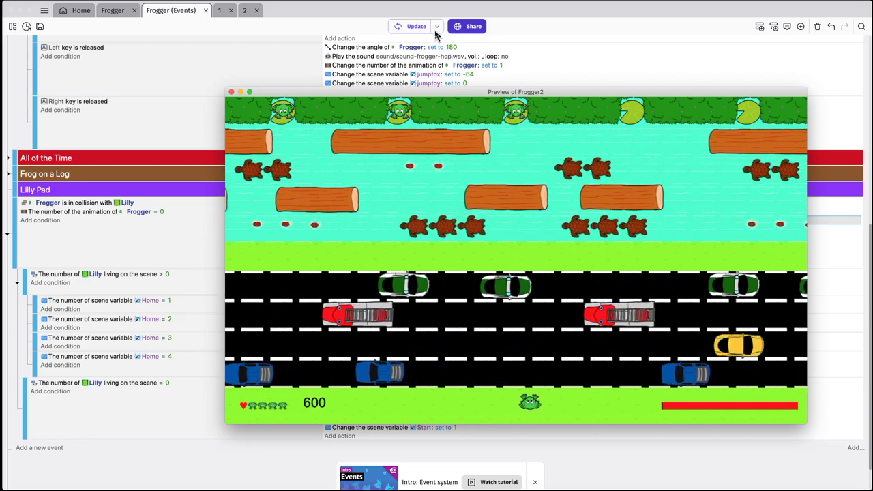
# Guide the frog across the road and logs onto the fourth lily pad
pyautogui.press('Up')
pyautogui.press('Up')
pyautogui.press('Up')
pyautogui.press('Up')
pyautogui.press('Up')
pyautogui.press('Up')
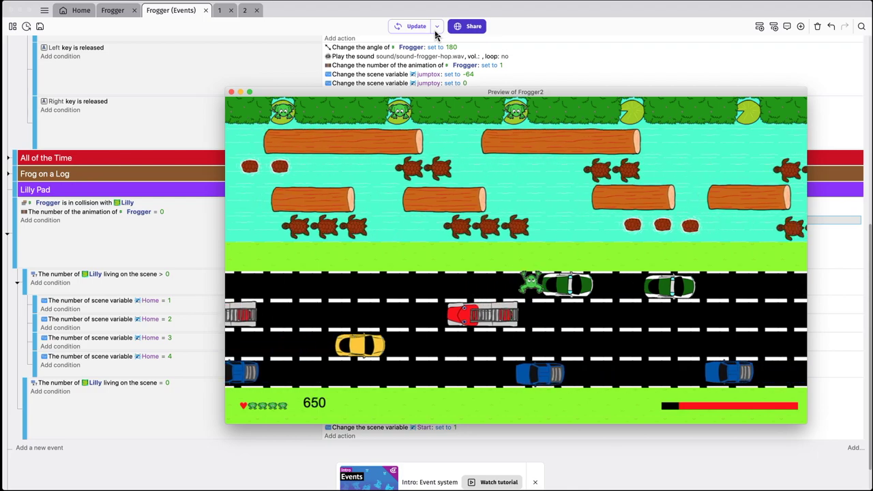
pyautogui.press('Up')
pyautogui.press('Up')
pyautogui.press('Up')
pyautogui.press('Up')
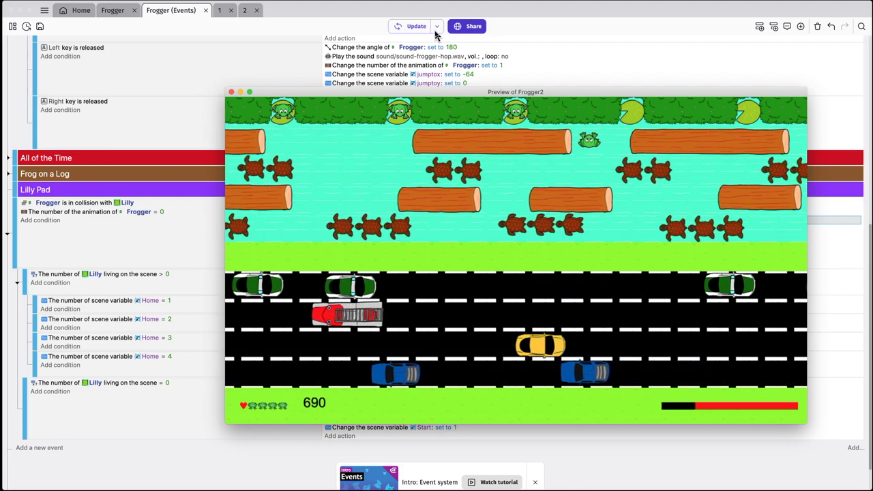
pyautogui.press('Up')
pyautogui.press('Up')
pyautogui.press('Up')
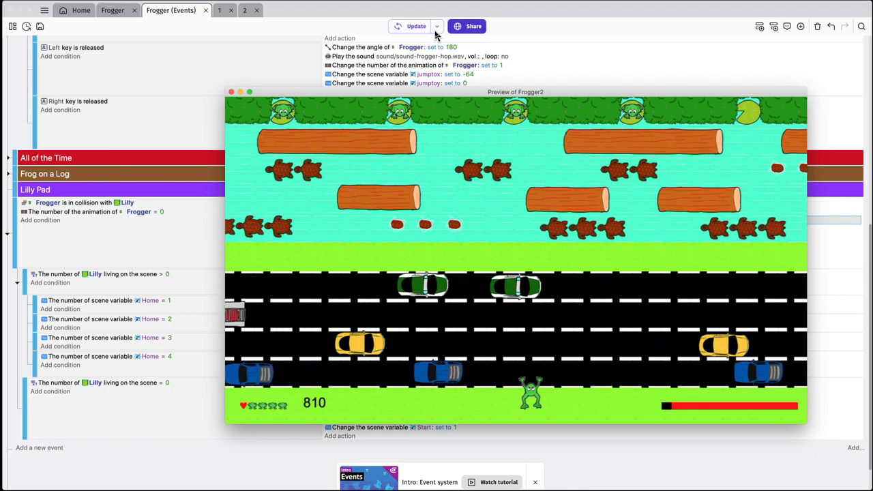
# Guide the frog to the last lily pad, test moving it after level completion, and close the preview
pyautogui.press('Up')
pyautogui.press('Up')
pyautogui.press('Up')
pyautogui.press('Up')
pyautogui.press('Up')
pyautogui.press('Up')
pyautogui.press('Up')
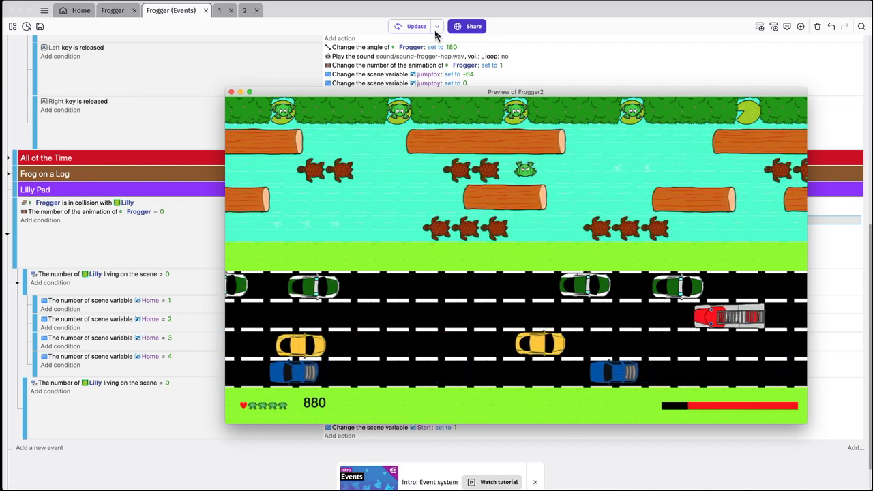
pyautogui.press('Right')
pyautogui.press('Right')
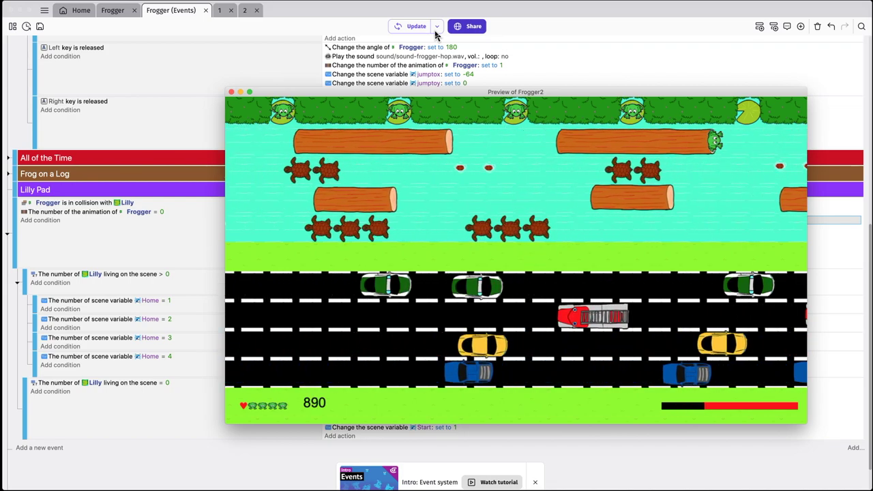
pyautogui.press('Up')
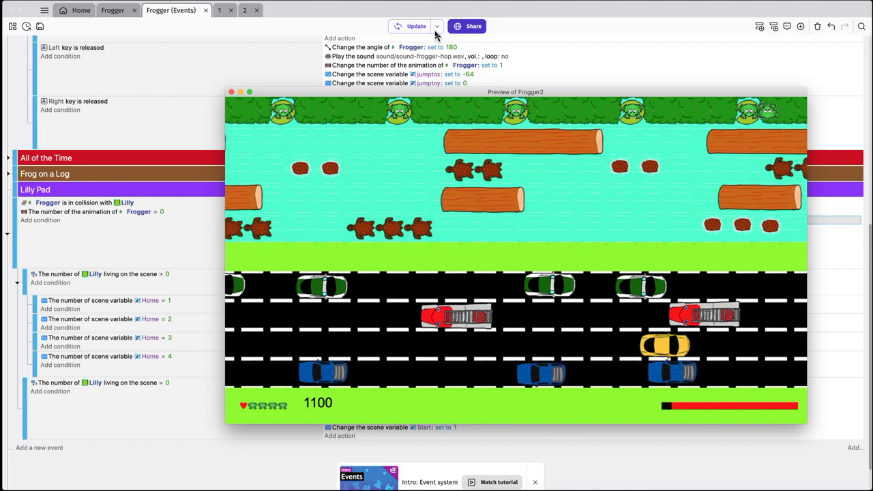
pyautogui.press('Down')
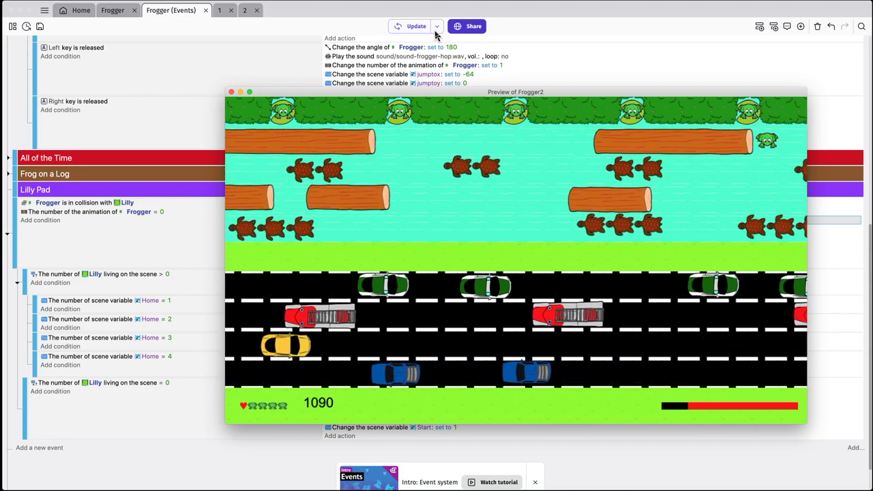
pyautogui.click(231, 92)
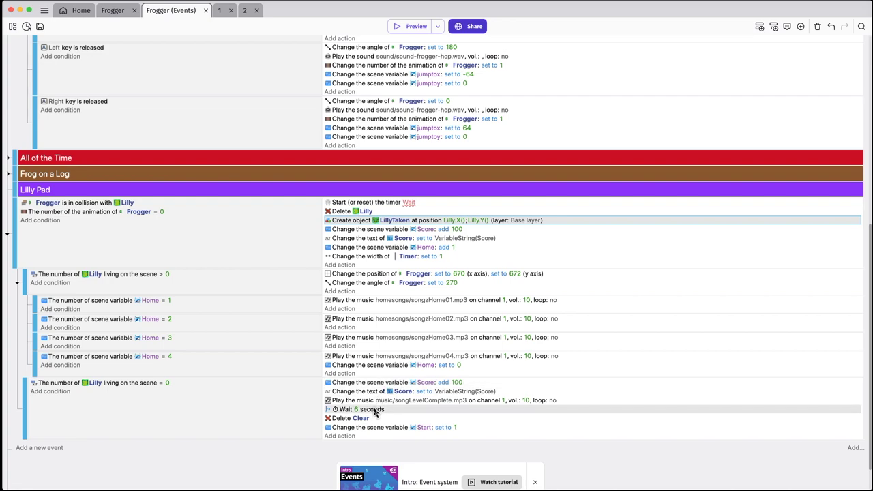
# Add a Delete Frogger action to the Lilly count = 0 event and place it right after the Score add 100 action
pyautogui.click(345, 438)
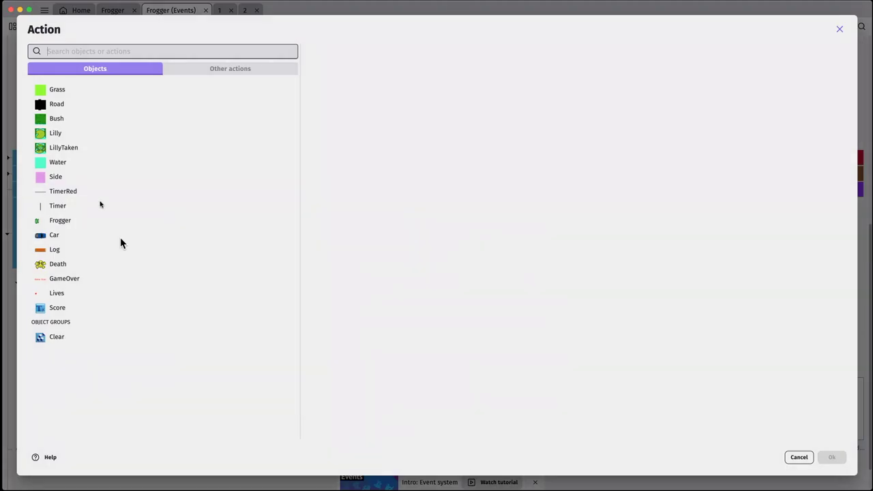
pyautogui.click(60, 222)
pyautogui.scroll(-5, 398, 232)
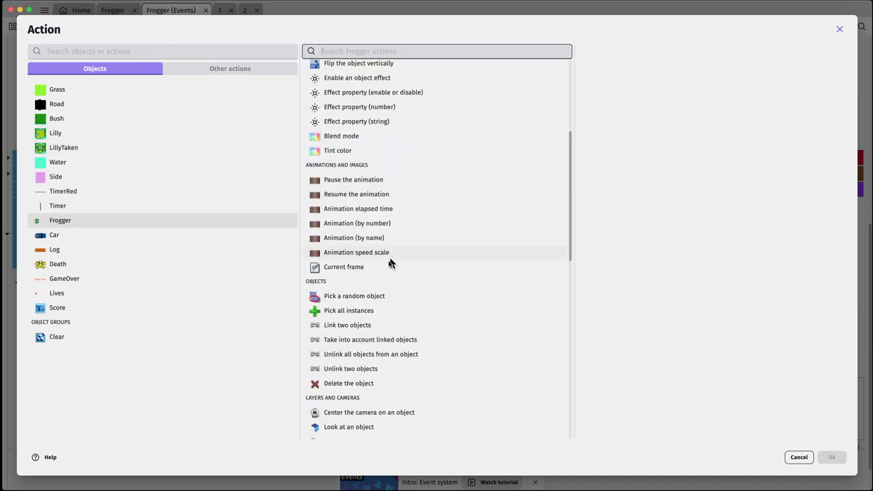
pyautogui.scroll(-2, 376, 325)
pyautogui.click(360, 303)
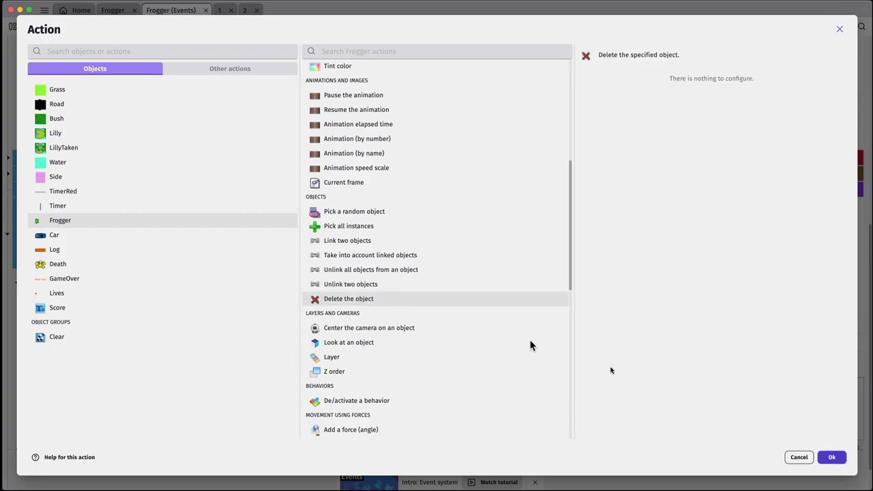
pyautogui.click(831, 457)
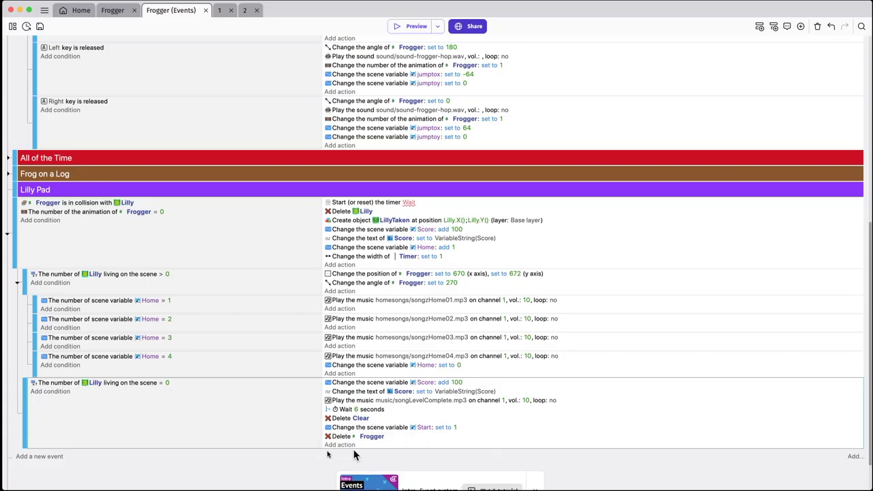
pyautogui.moveTo(336, 436); pyautogui.dragTo(342, 392)
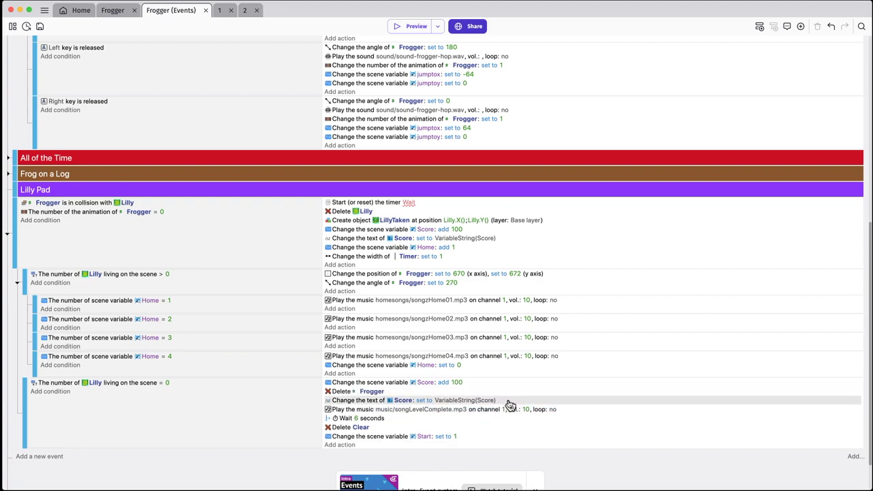
# Nest the Frogger–Lilly collision event with its sub-events inside the Lilly Pad group and collapse the group
pyautogui.moveTo(13, 209); pyautogui.dragTo(30, 217)
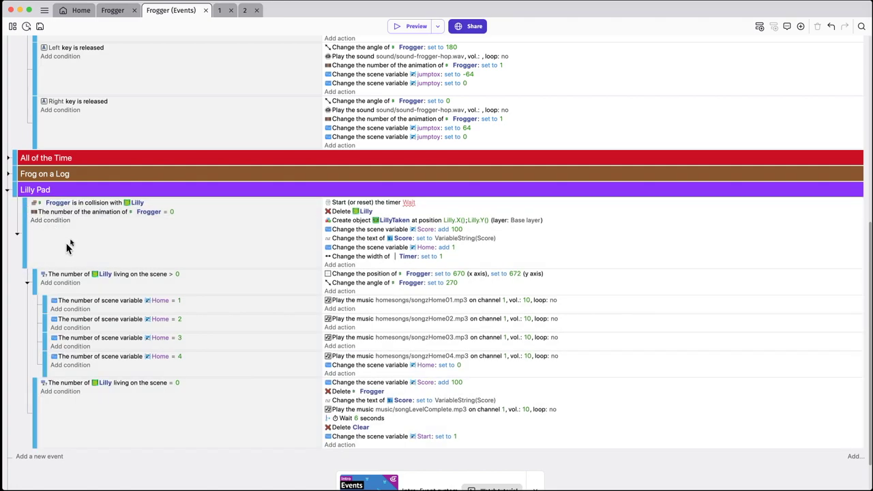
pyautogui.click(7, 192)
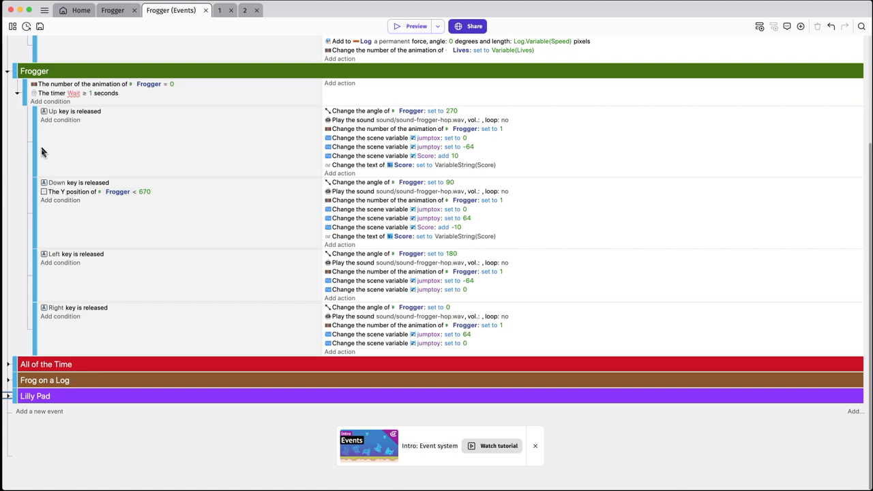
# Add an empty event below the Lilly Pad group and collapse the Frogger and Start groups
pyautogui.click(53, 413)
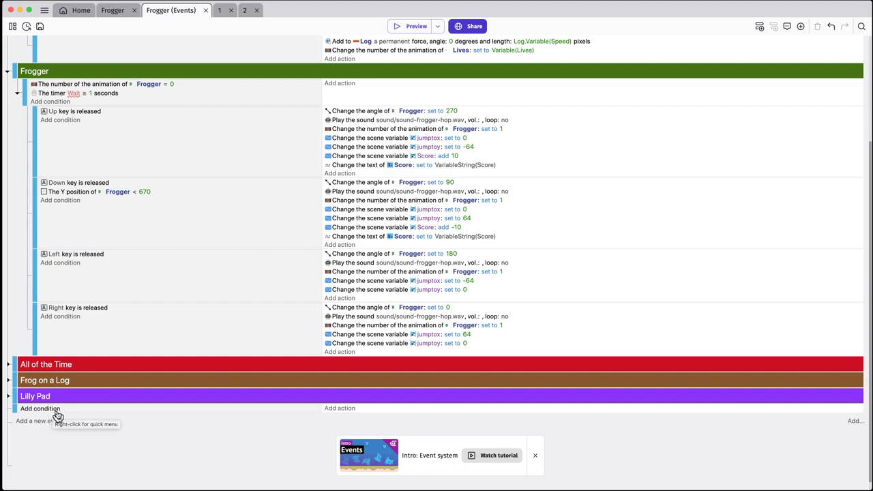
pyautogui.click(54, 411)
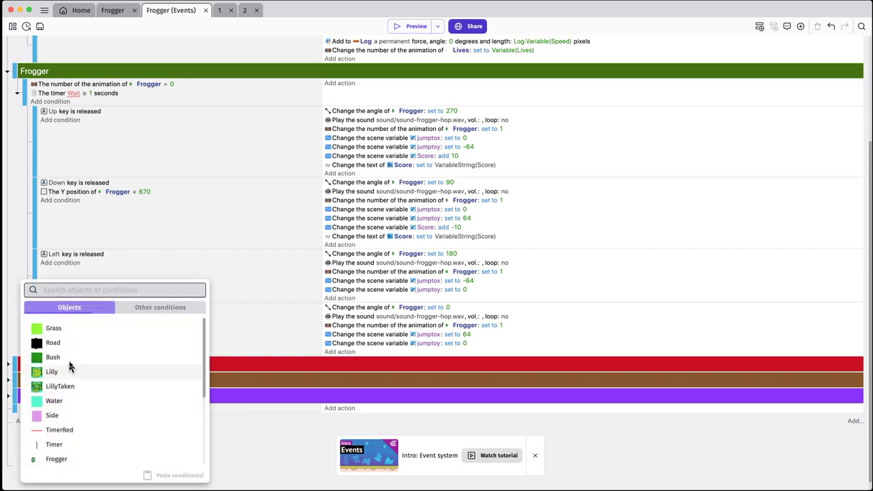
pyautogui.click(259, 435)
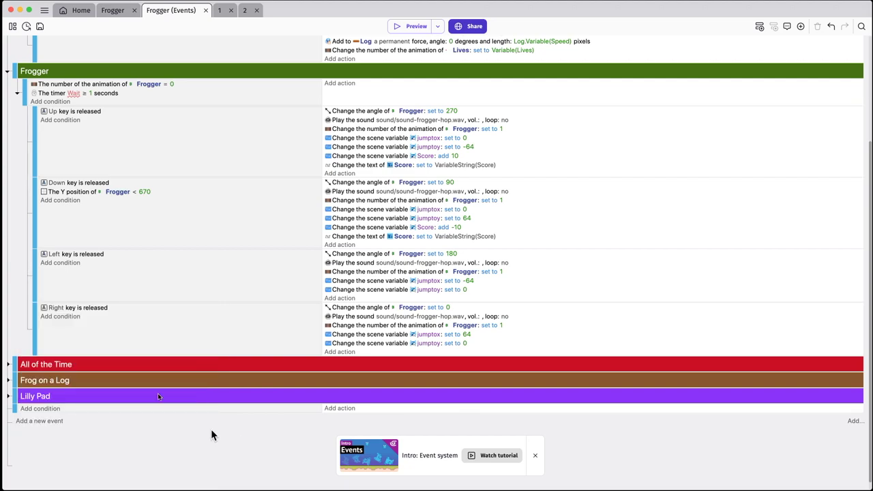
pyautogui.click(9, 72)
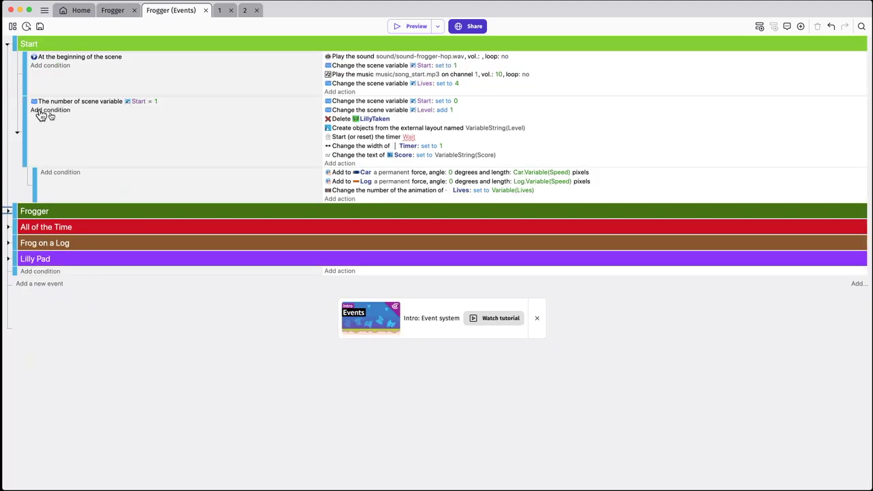
pyautogui.click(8, 44)
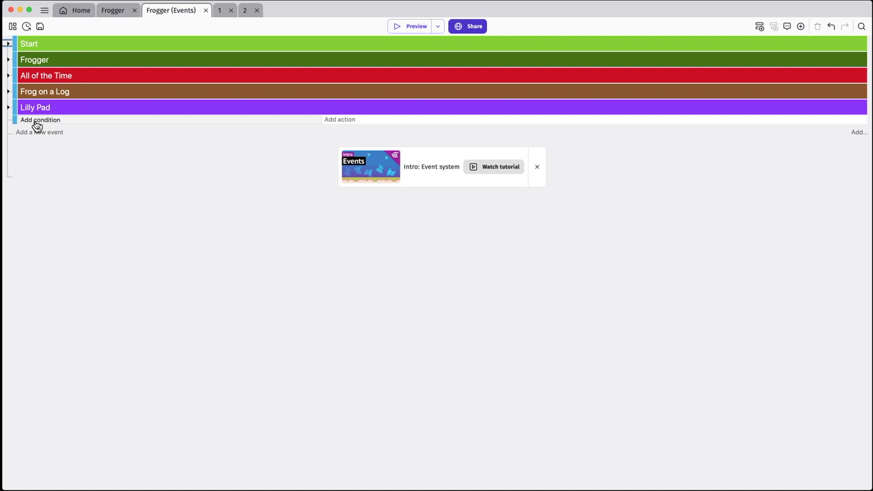
pyautogui.rightClick(36, 128)
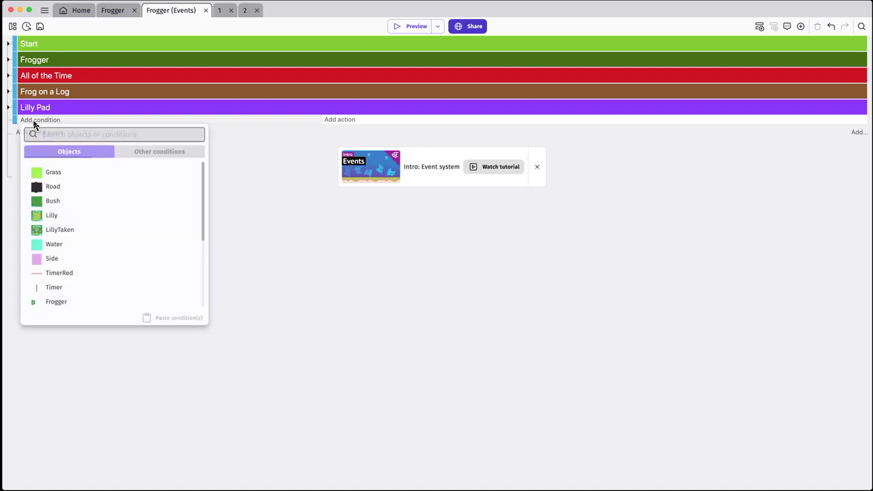
pyautogui.click(277, 297)
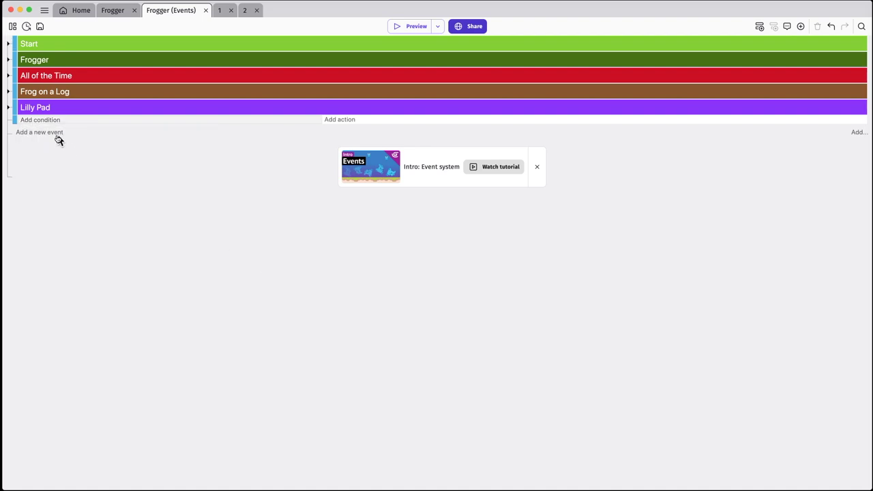
# Add an event group named All of the Dying at the end of the event sheet
pyautogui.rightClick(58, 138)
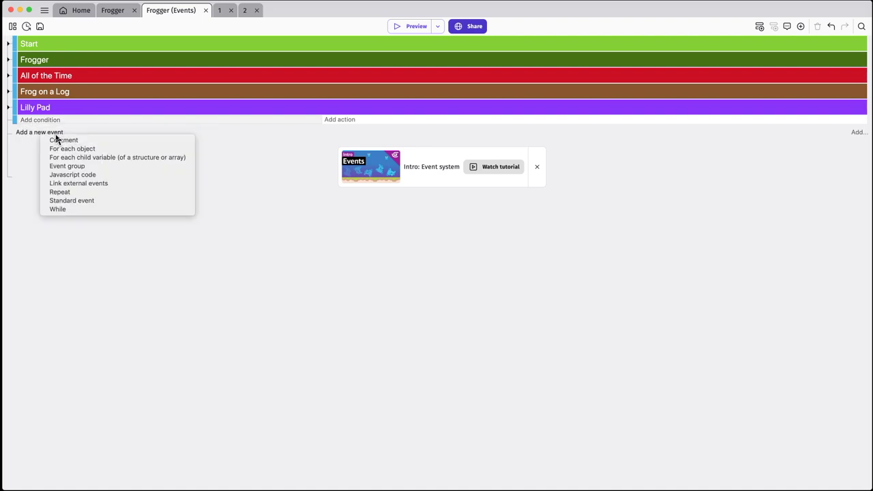
pyautogui.click(93, 168)
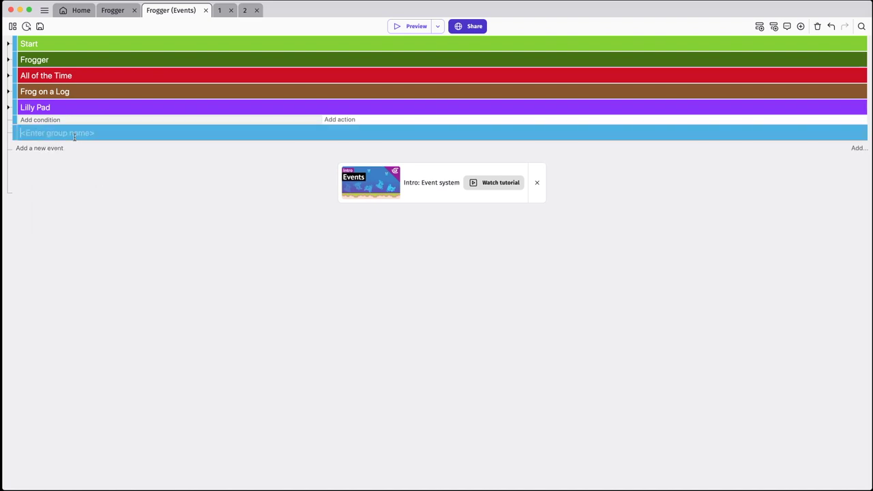
pyautogui.write('All of the Dying')
# Set the background color of the All of the Dying group to black
pyautogui.rightClick(187, 134)
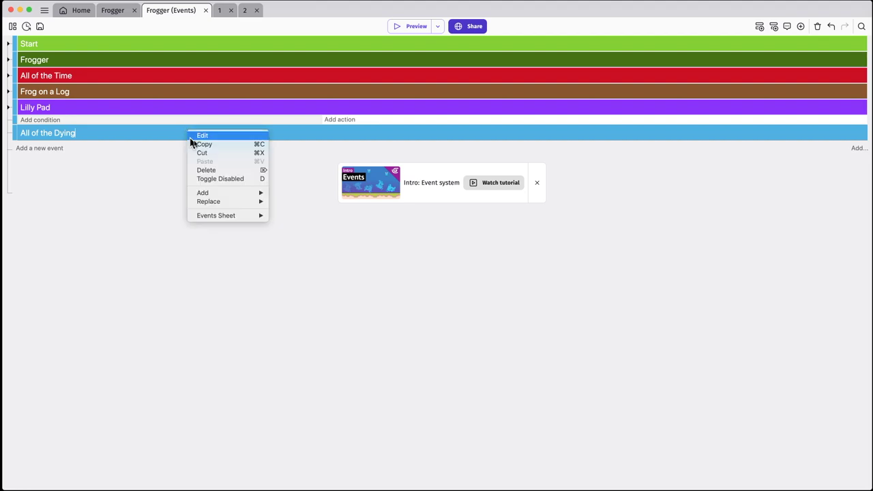
pyautogui.click(217, 137)
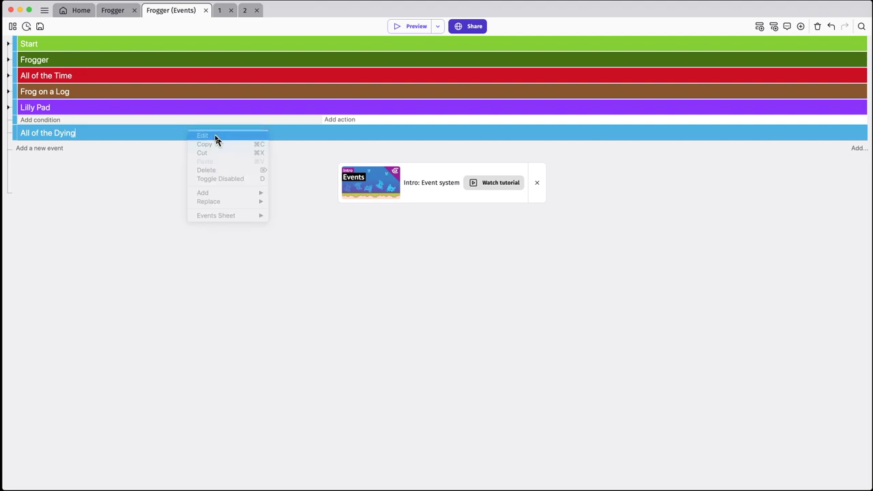
pyautogui.click(229, 194)
pyautogui.click(258, 310)
pyautogui.click(704, 320)
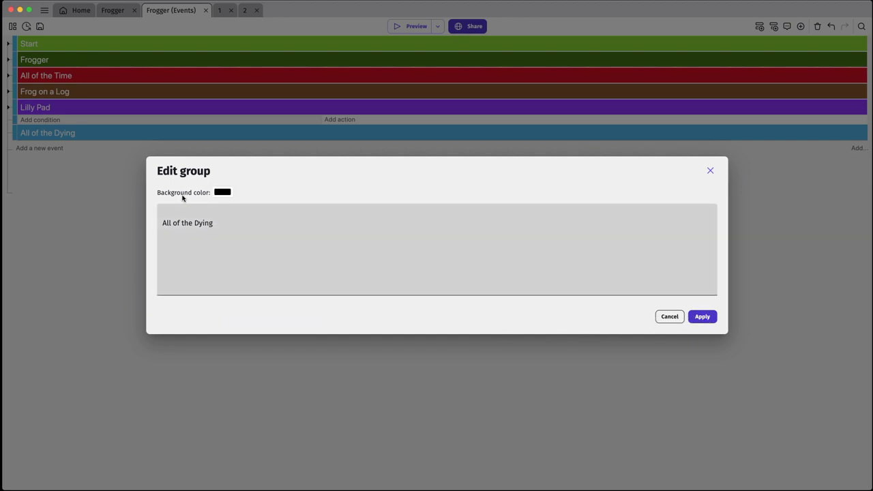
pyautogui.click(705, 321)
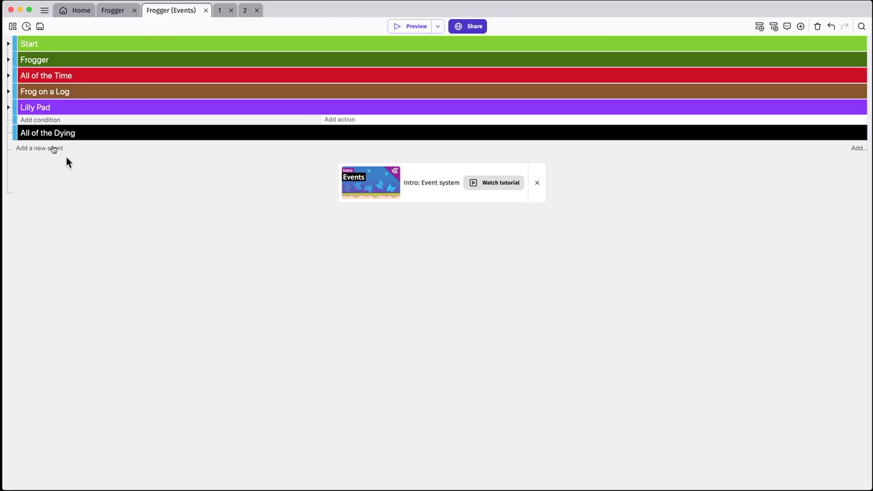
# Nest the empty event inside the All of the Dying group and give it an inverted Frogger–LillyTaken collision condition
pyautogui.moveTo(20, 126); pyautogui.dragTo(38, 142)
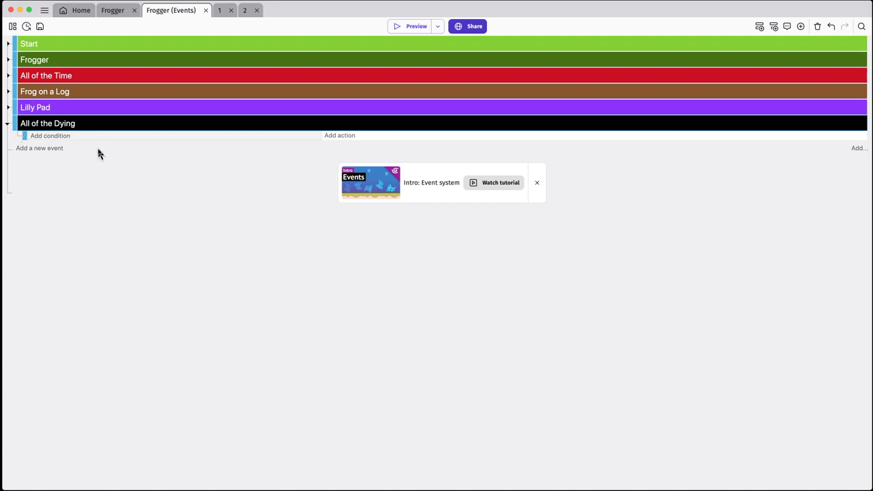
pyautogui.click(51, 136)
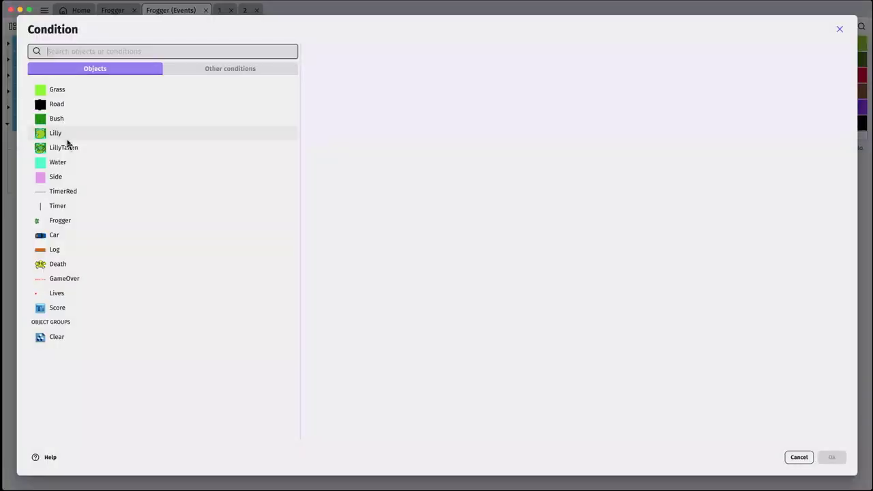
pyautogui.click(63, 225)
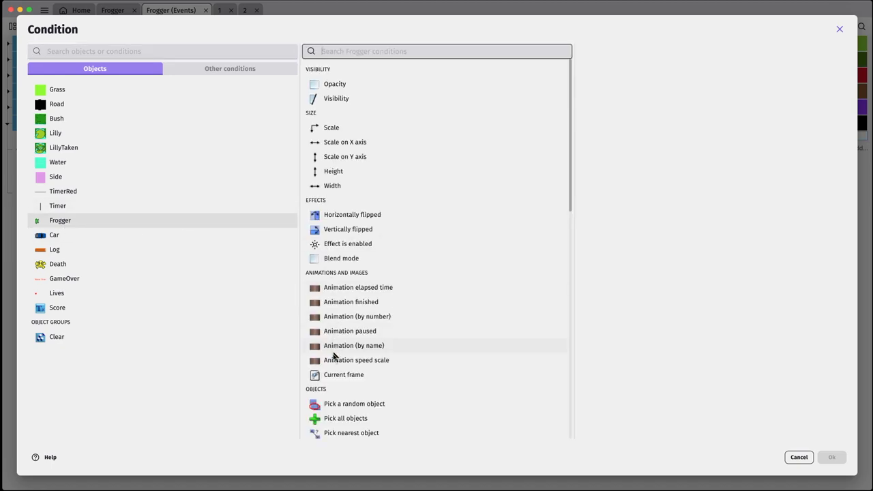
pyautogui.scroll(-5, 341, 372)
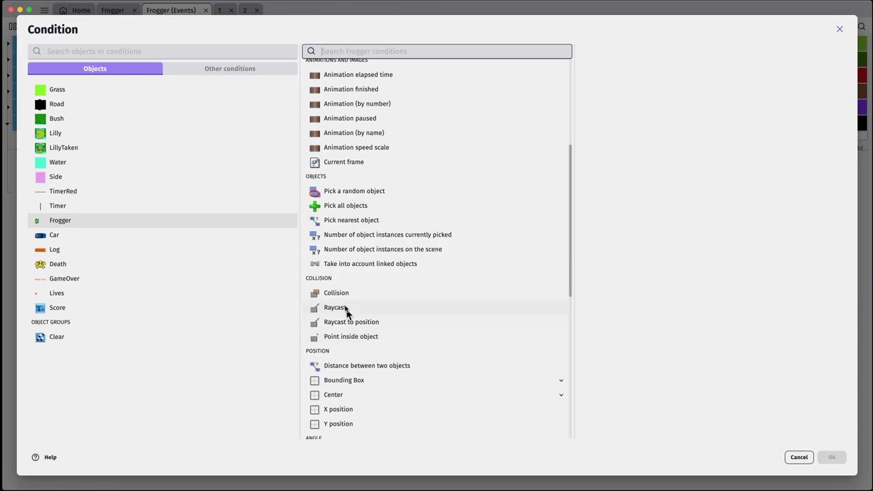
pyautogui.click(343, 295)
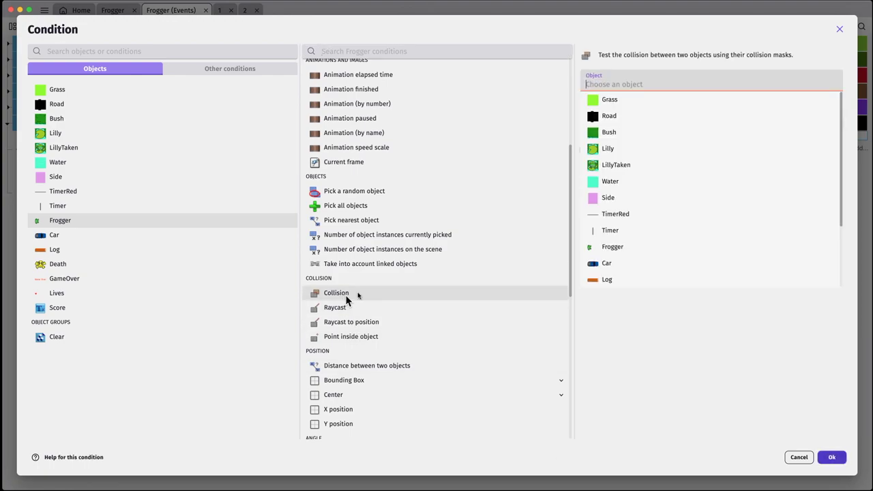
pyautogui.click(619, 167)
pyautogui.click(590, 139)
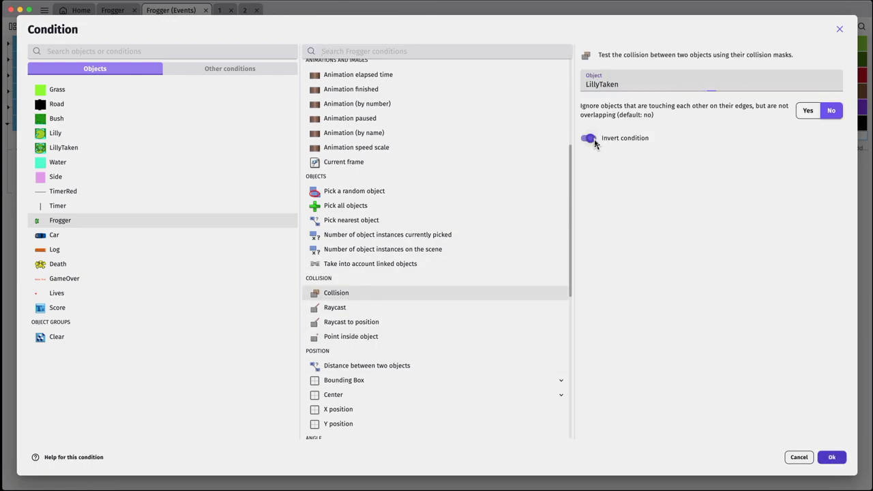
pyautogui.click(828, 457)
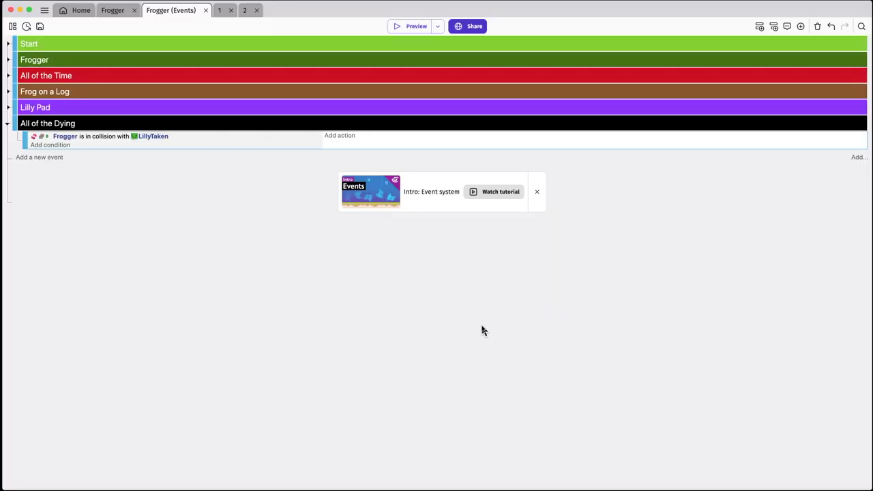
# Add an Or condition to the event below the inverted LillyTaken collision condition
pyautogui.click(59, 150)
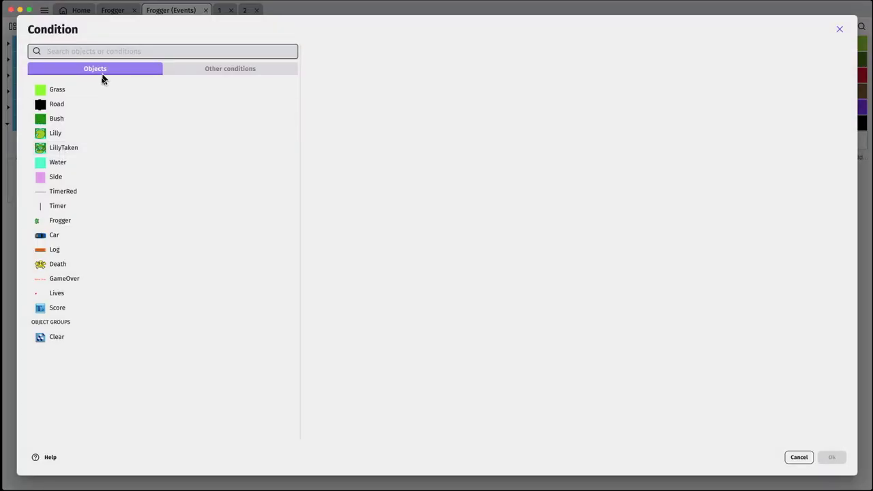
pyautogui.write('or')
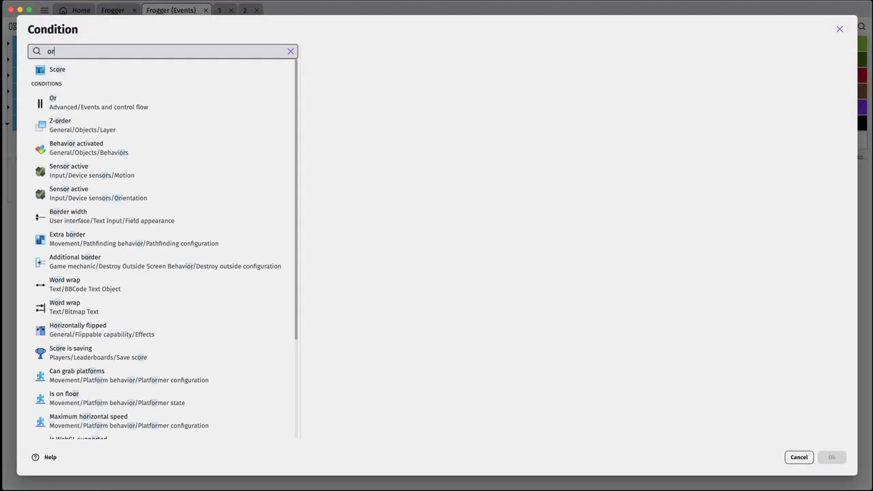
pyautogui.click(117, 105)
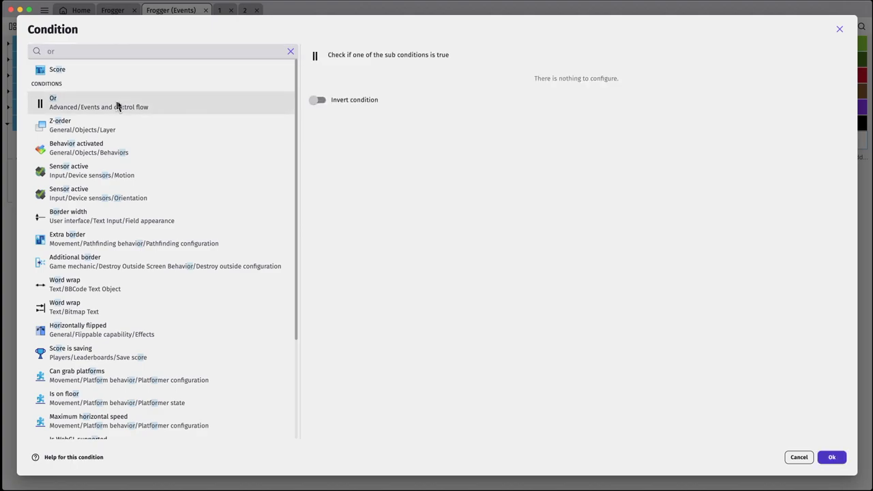
pyautogui.click(829, 455)
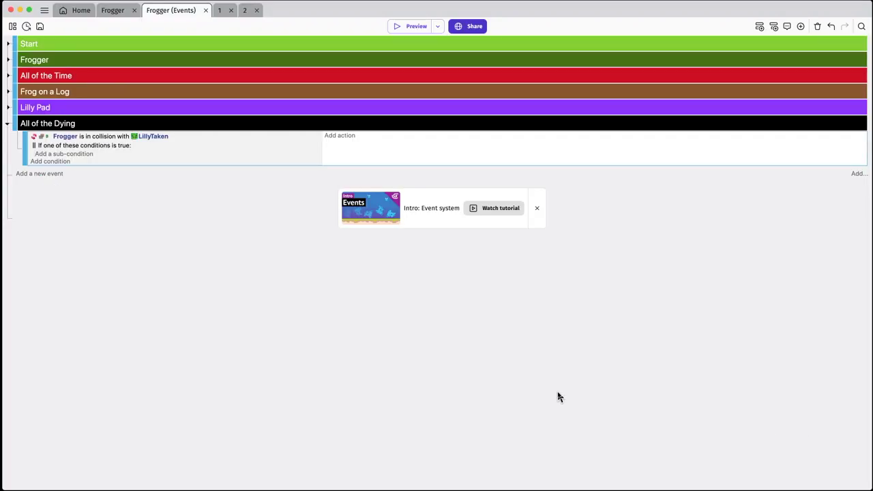
# Add a sub-condition under the Or condition that checks whether Frogger collides with Car
pyautogui.click(77, 155)
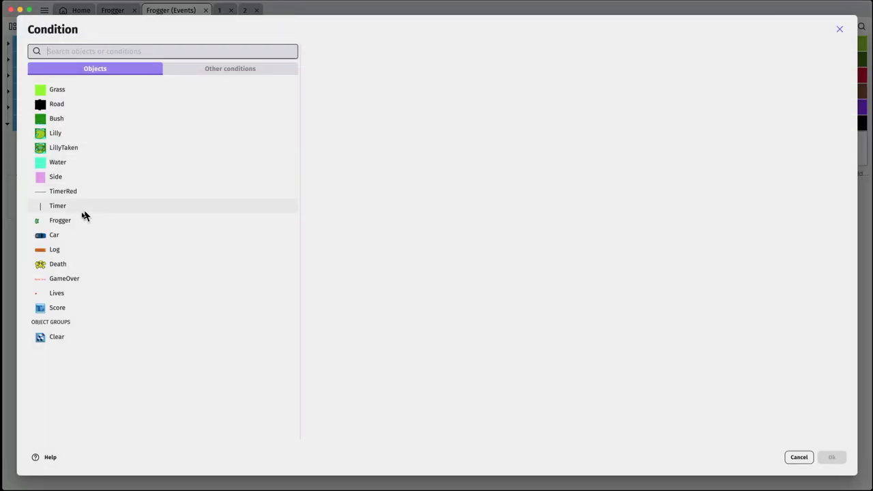
pyautogui.click(59, 222)
pyautogui.scroll(-3, 373, 314)
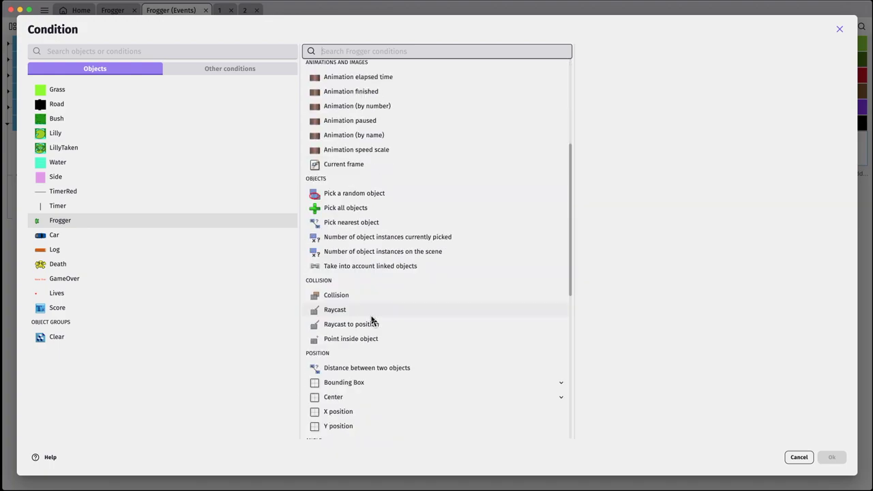
pyautogui.click(351, 295)
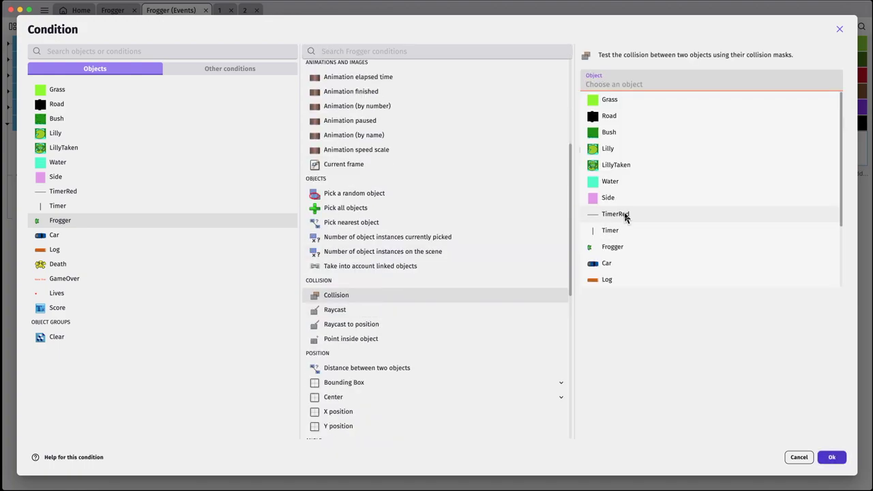
pyautogui.click(607, 262)
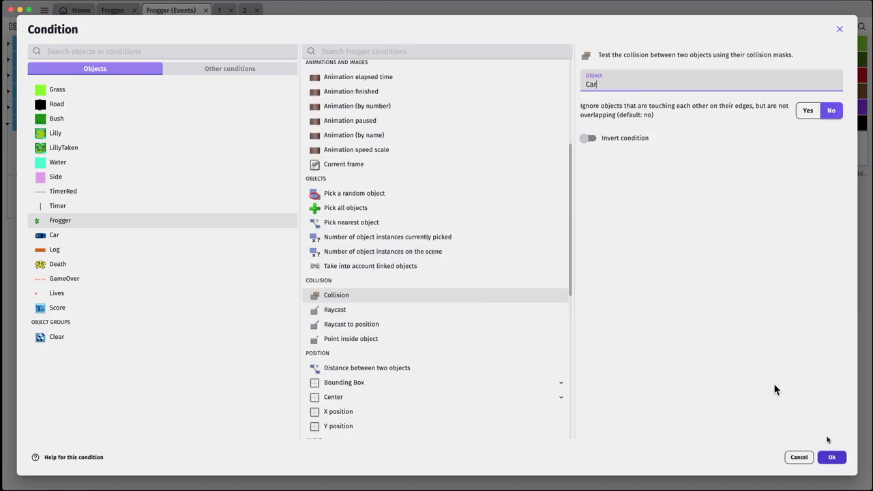
pyautogui.click(832, 457)
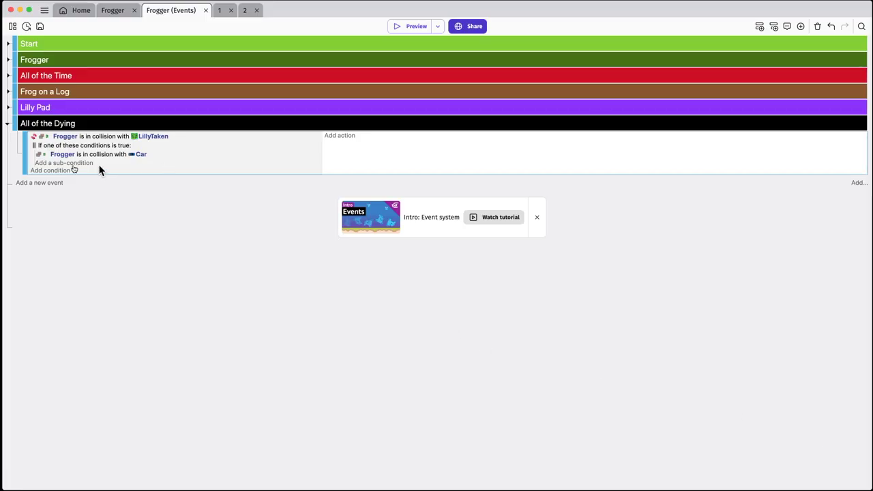
# Add a Frogger–Bush collision condition to the event below the Or block
pyautogui.click(63, 172)
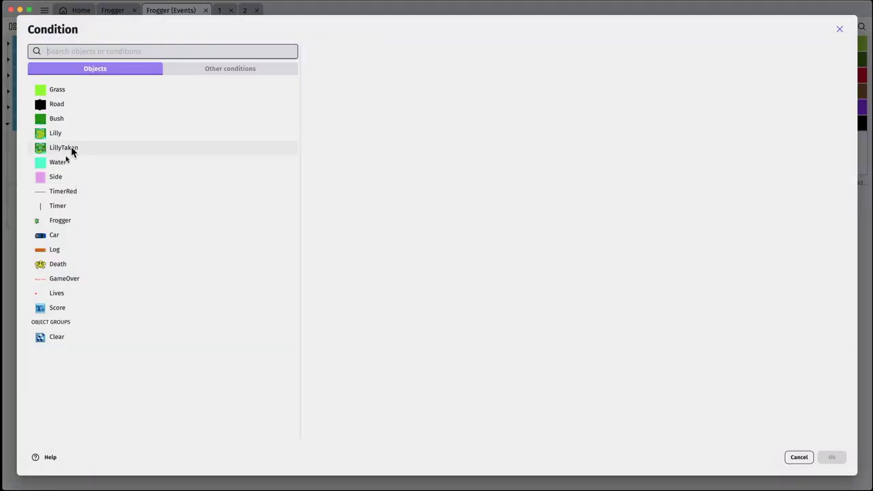
pyautogui.click(56, 222)
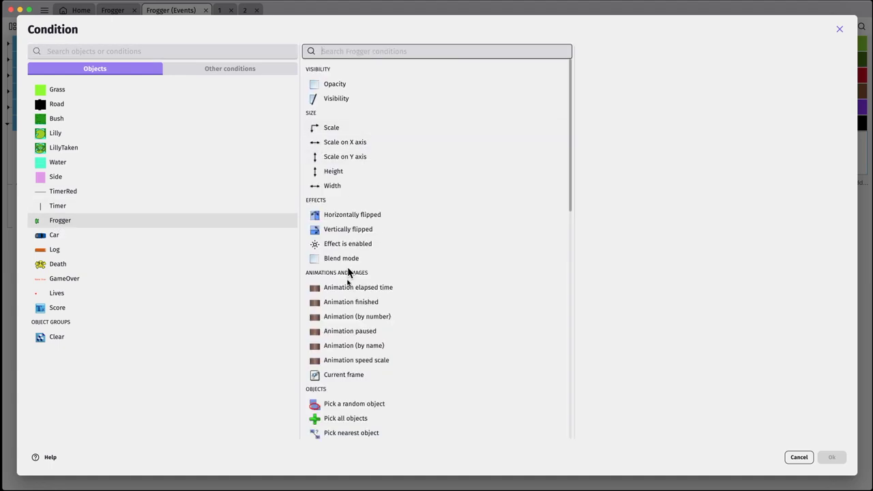
pyautogui.scroll(-3, 357, 318)
pyautogui.click(339, 396)
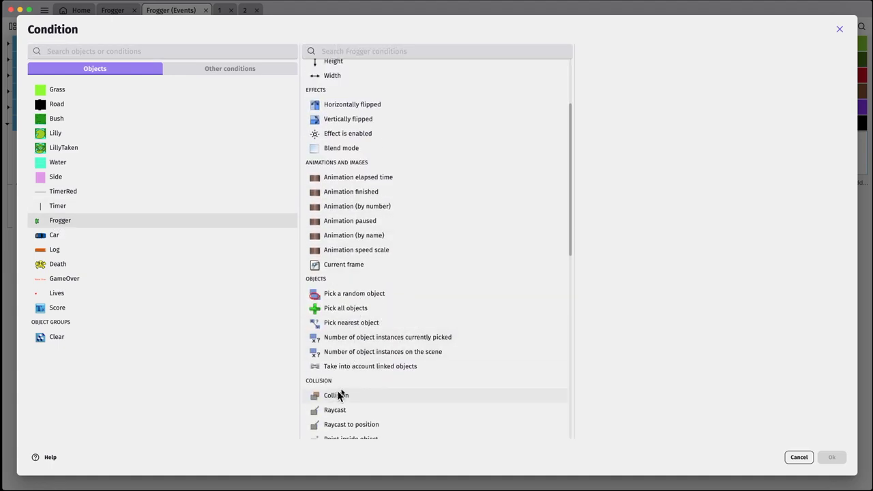
pyautogui.click(634, 133)
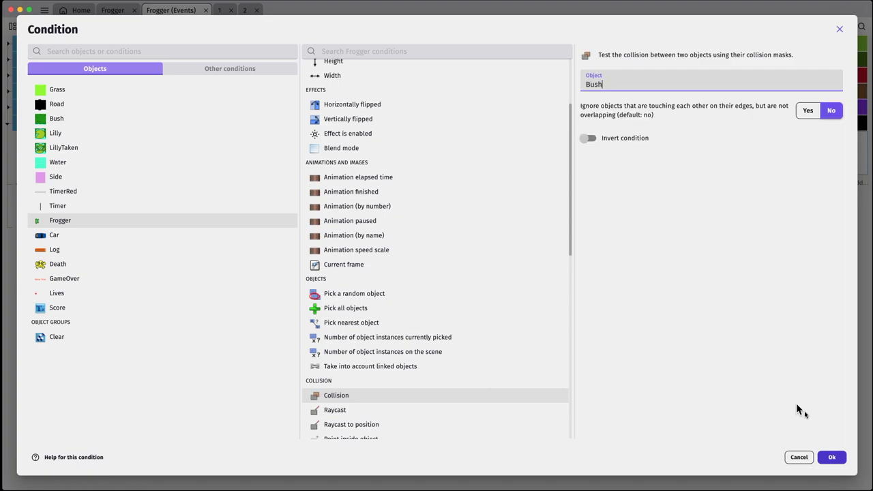
pyautogui.click(827, 455)
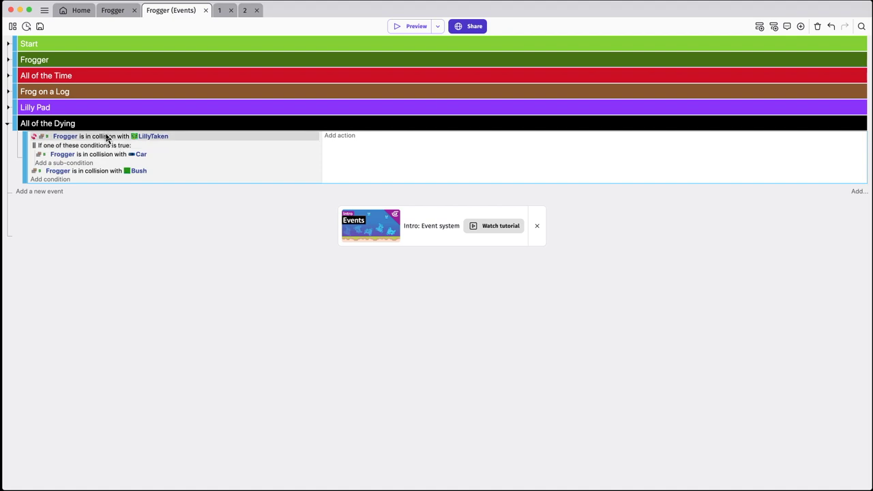
# Add a condition to the dying event that checks whether Frogger's X position is greater than 1280
pyautogui.click(58, 180)
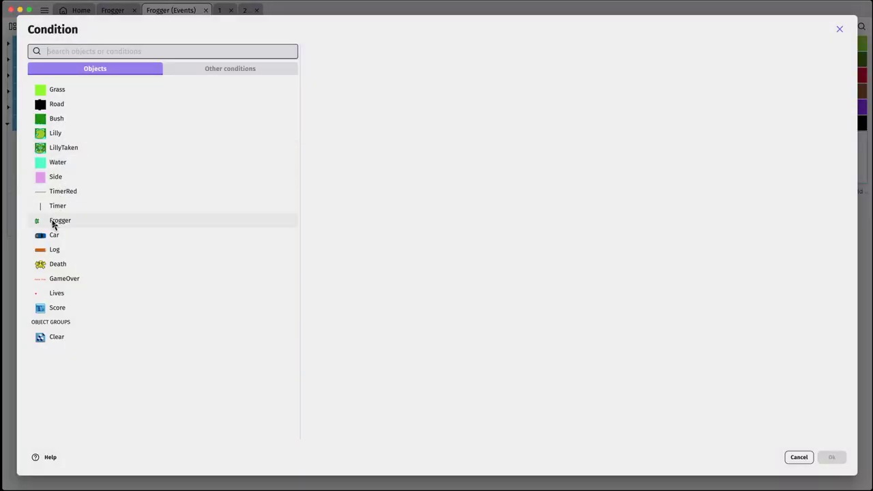
pyautogui.click(113, 220)
pyautogui.scroll(-5, 396, 227)
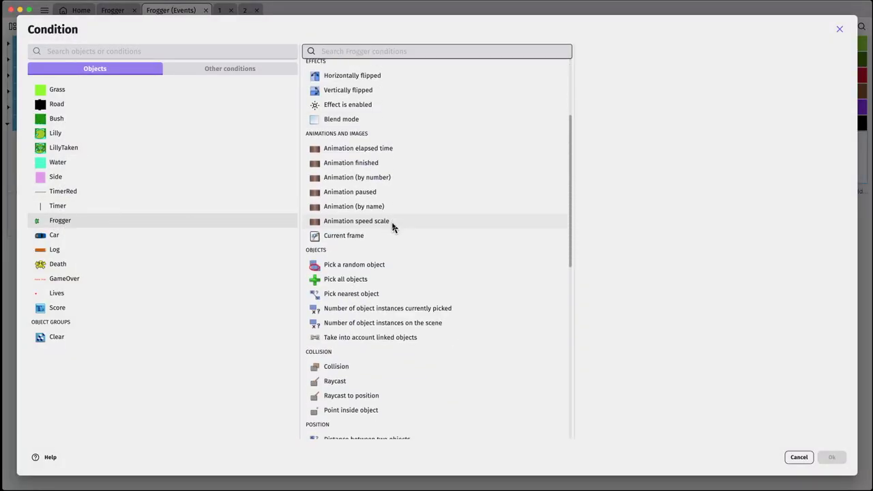
pyautogui.scroll(-3, 394, 227)
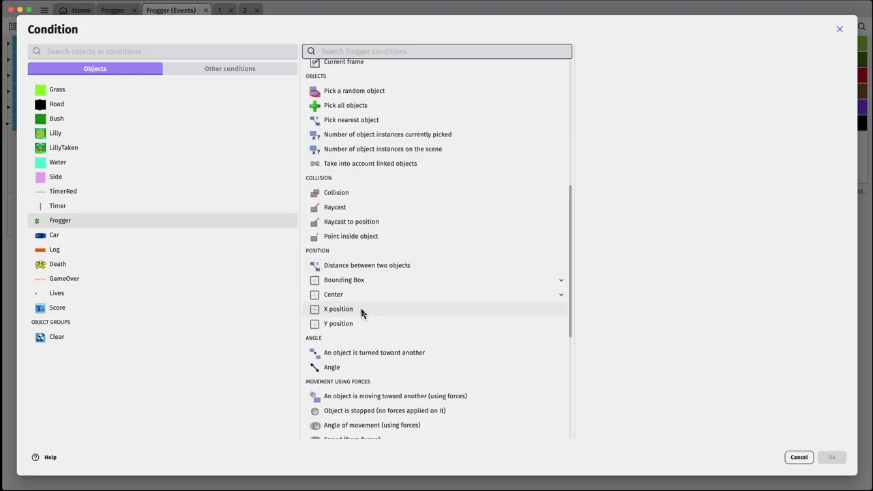
pyautogui.click(362, 311)
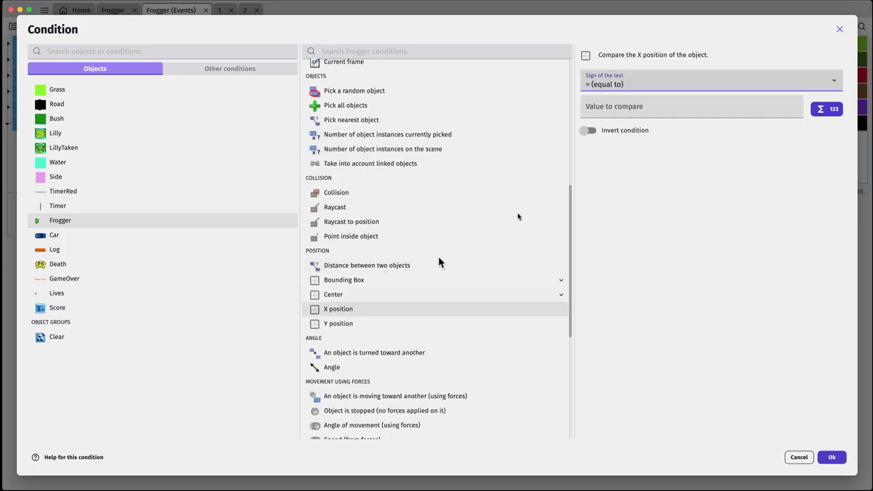
pyautogui.click(649, 86)
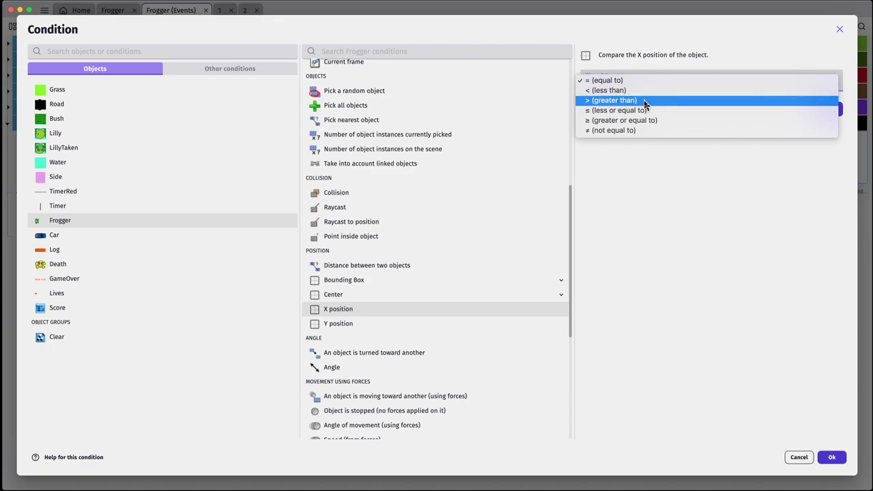
pyautogui.click(648, 101)
pyautogui.click(623, 108)
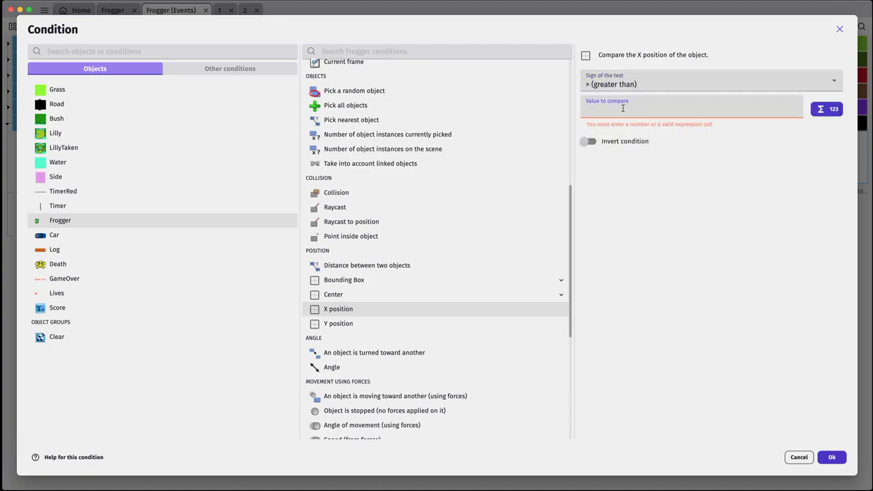
pyautogui.write('1280')
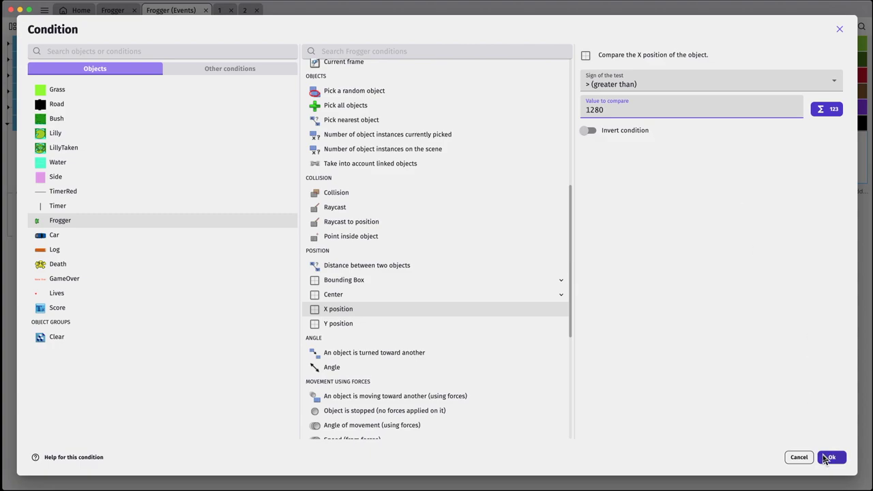
pyautogui.click(831, 457)
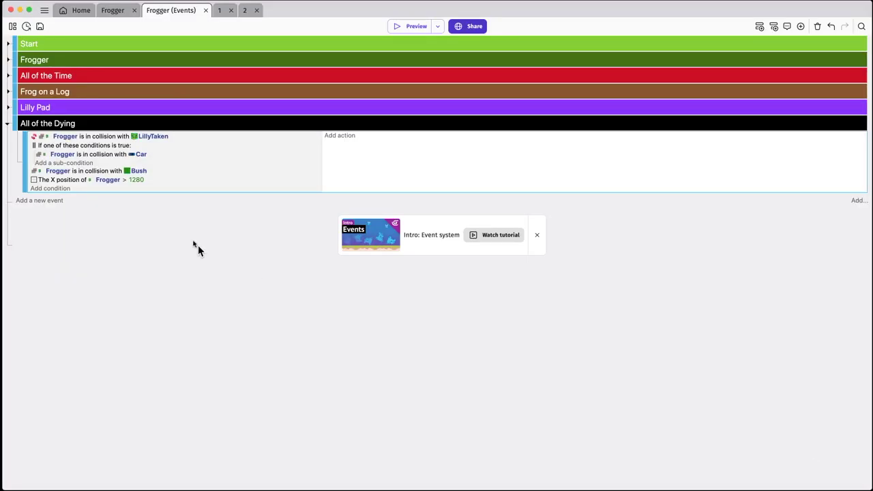
# Add a condition to the dying event that checks whether Frogger's X position is less than 0
pyautogui.click(64, 191)
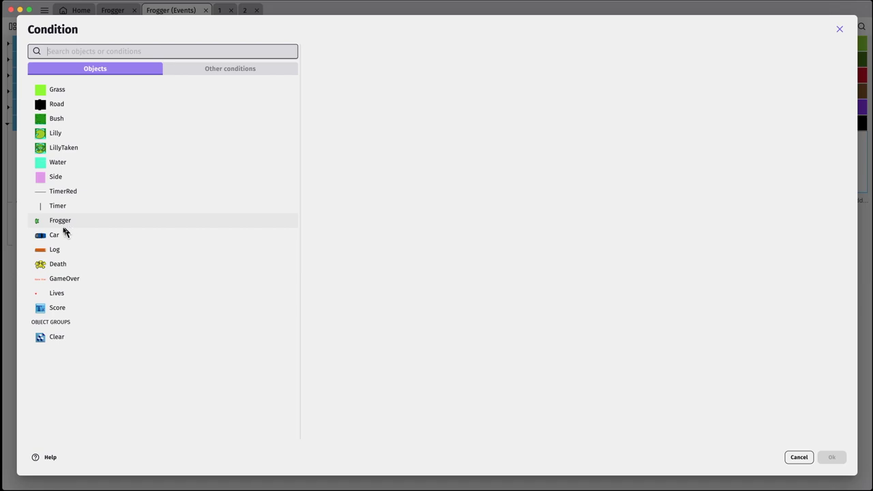
pyautogui.click(60, 221)
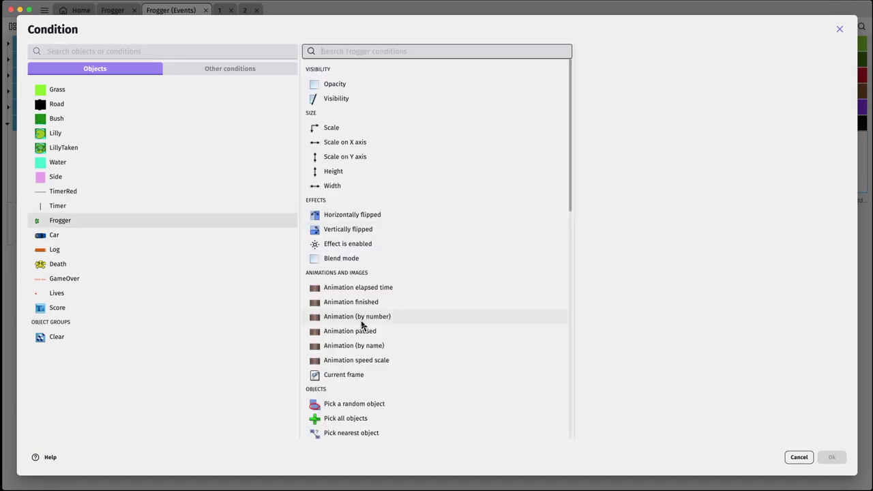
pyautogui.scroll(-5, 361, 324)
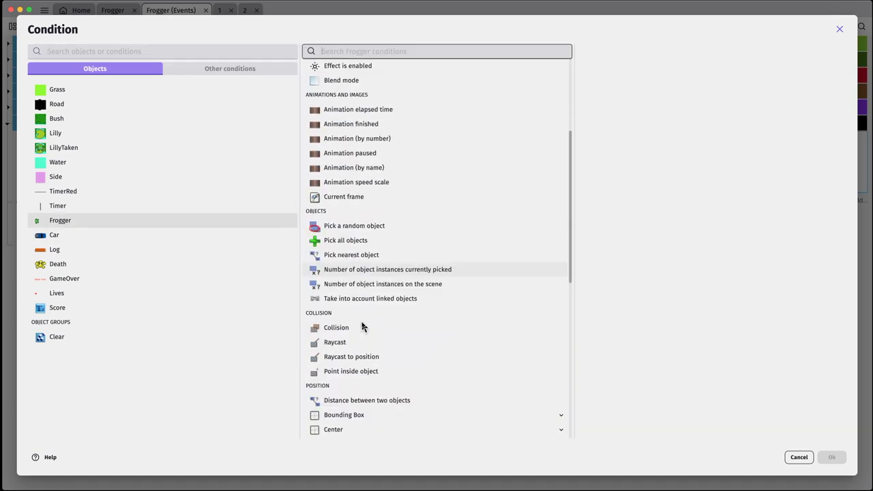
pyautogui.scroll(-2, 360, 327)
pyautogui.click(346, 342)
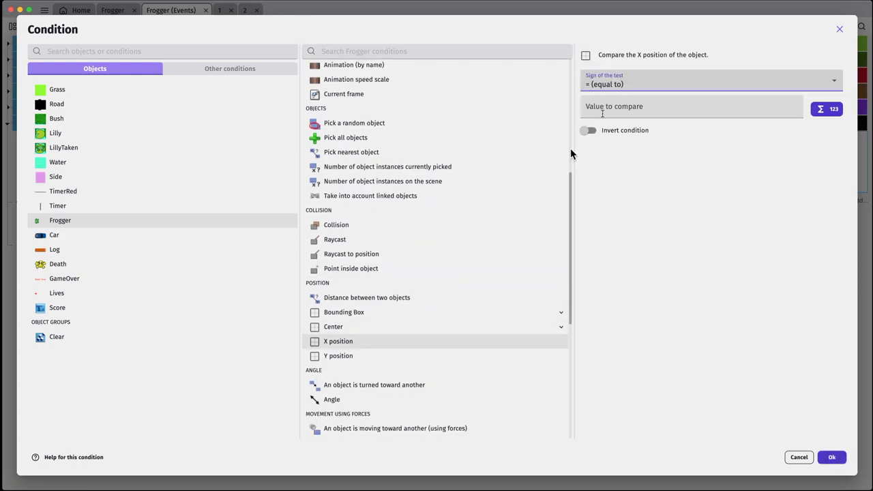
pyautogui.click(619, 90)
pyautogui.click(619, 90)
pyautogui.click(619, 107)
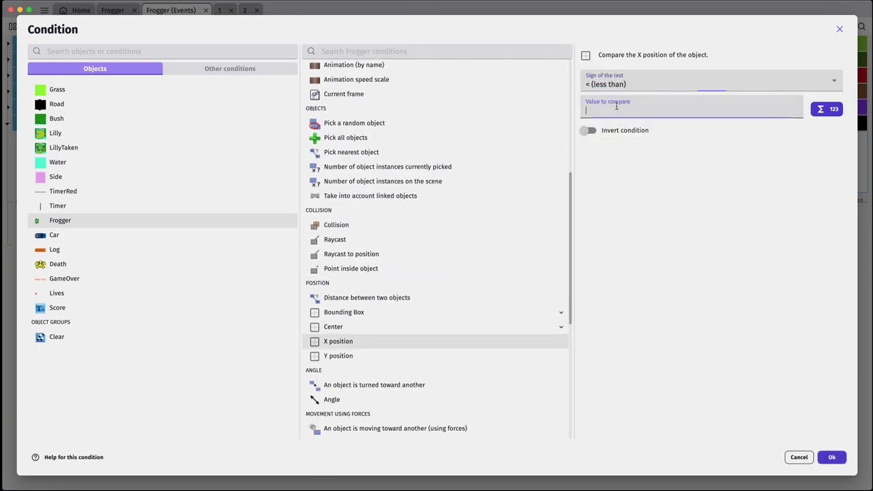
pyautogui.write('0')
pyautogui.click(832, 457)
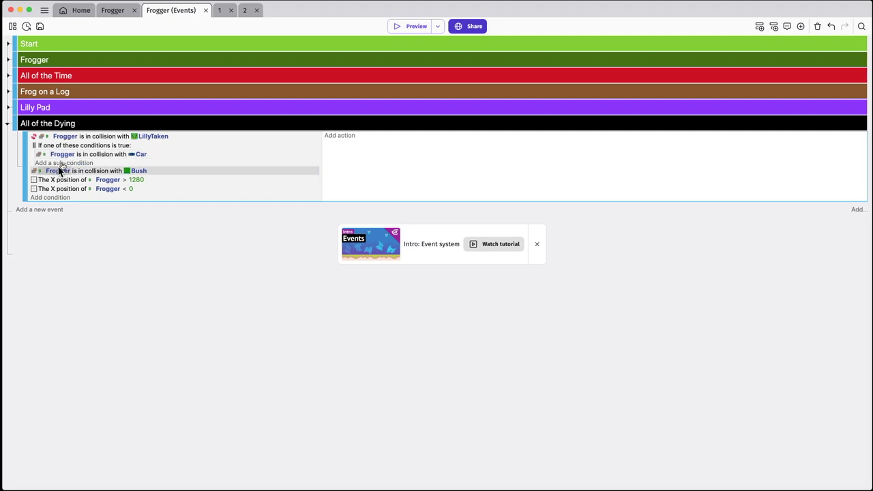
# Rearrange the conditions so the Or block contains Bush collision, X position > 1280, X position < 0 and Car collision, in that order
pyautogui.moveTo(58, 174); pyautogui.dragTo(68, 173)
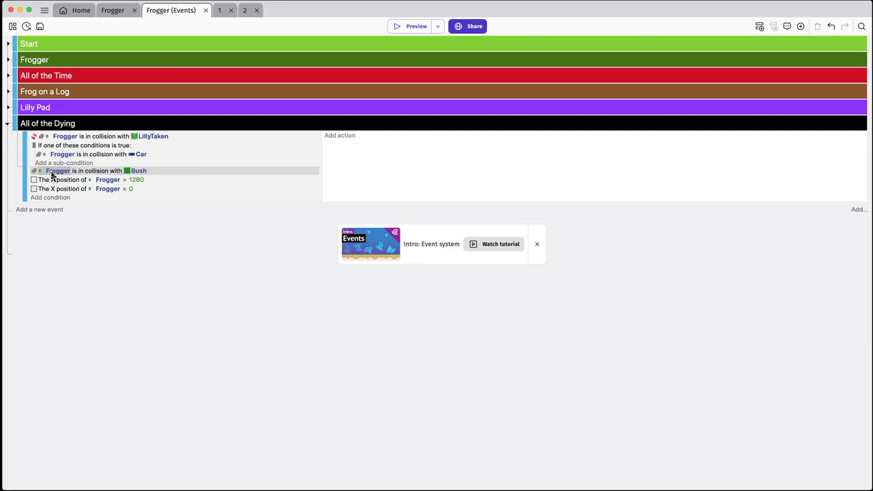
pyautogui.moveTo(62, 157); pyautogui.dragTo(56, 201)
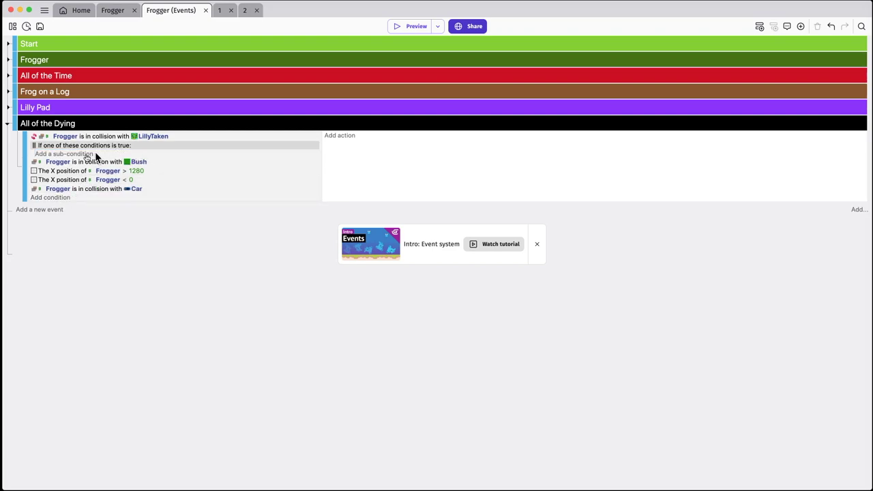
pyautogui.moveTo(58, 162); pyautogui.dragTo(74, 181)
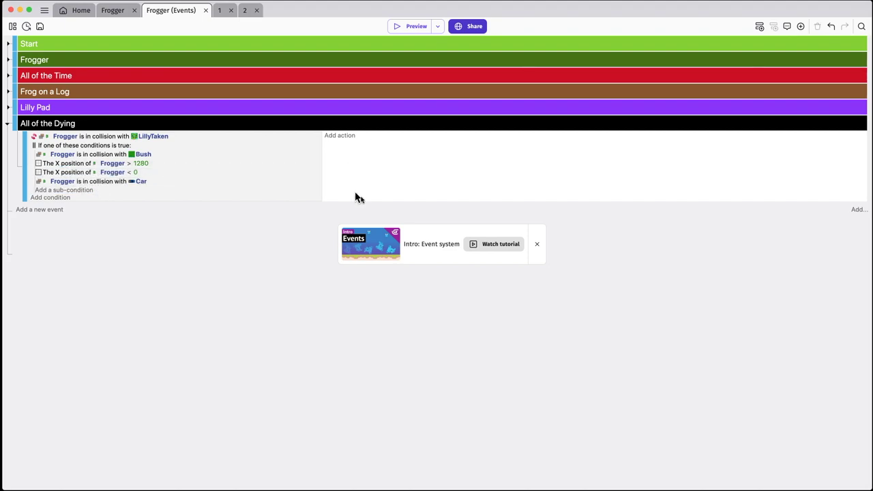
# Add an action to the dying event that deletes the Frogger object
pyautogui.click(348, 138)
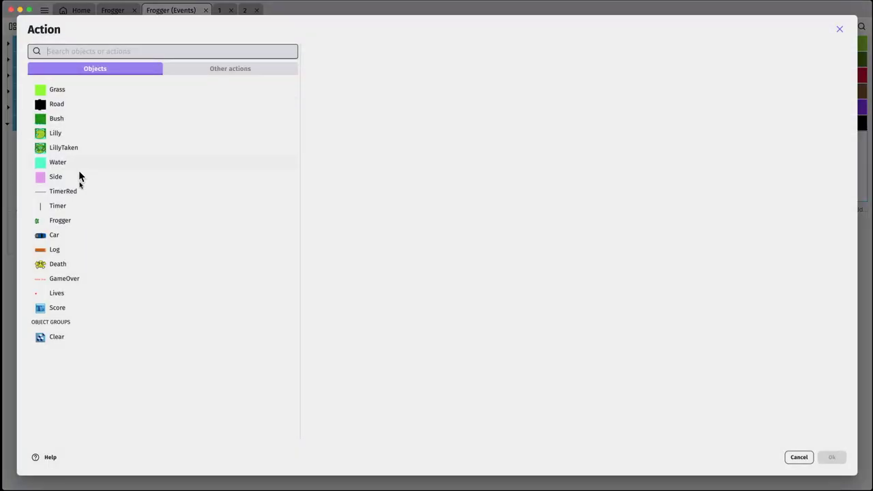
pyautogui.click(69, 221)
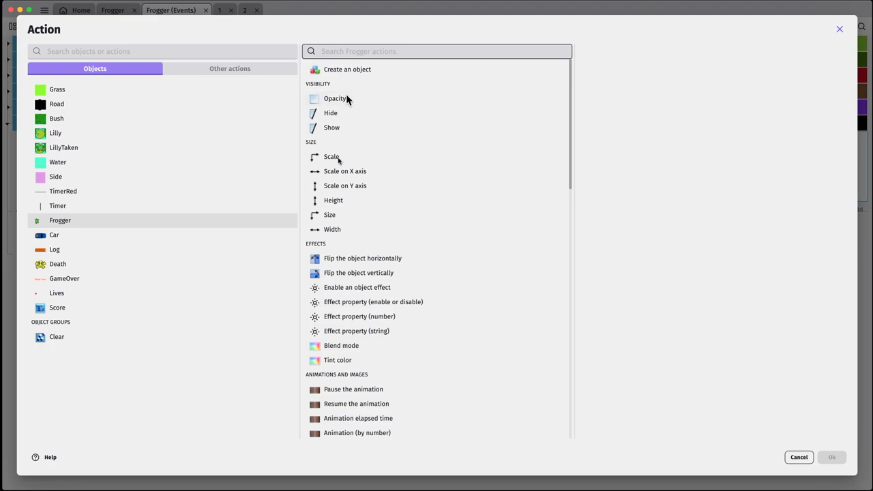
pyautogui.scroll(-5, 349, 352)
pyautogui.scroll(-5, 351, 352)
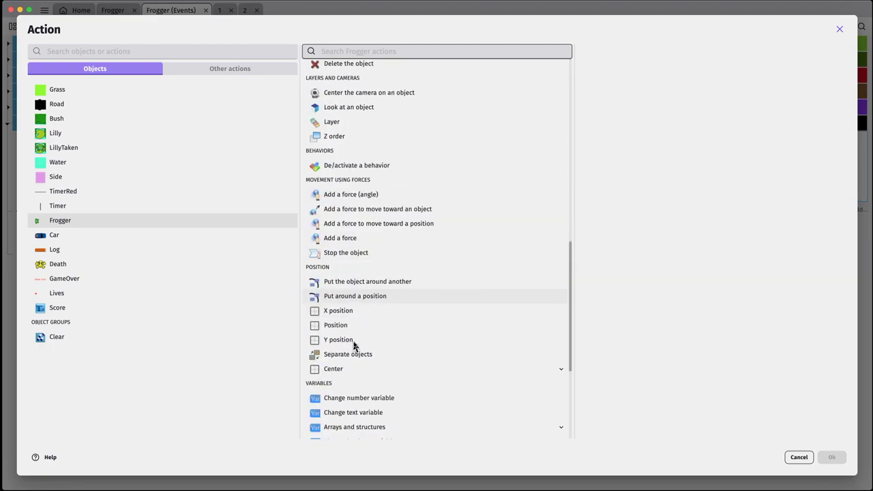
pyautogui.scroll(-3, 354, 345)
pyautogui.scroll(5, 354, 346)
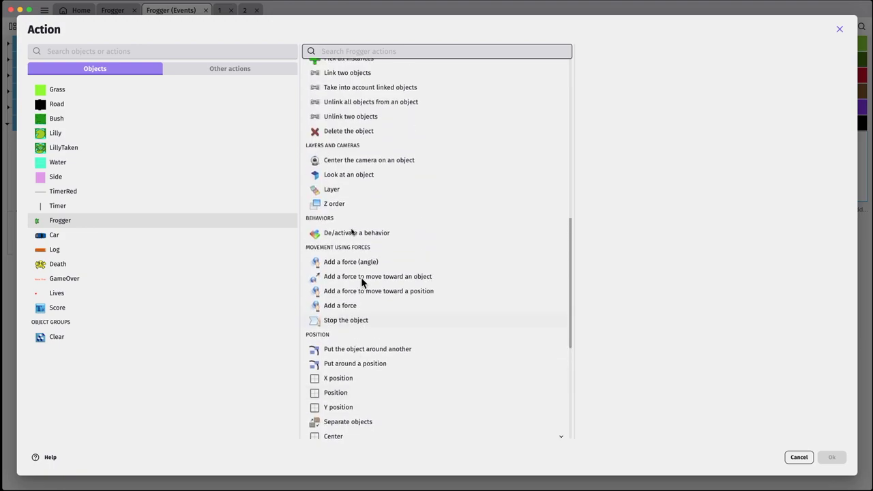
pyautogui.click(355, 134)
pyautogui.click(830, 457)
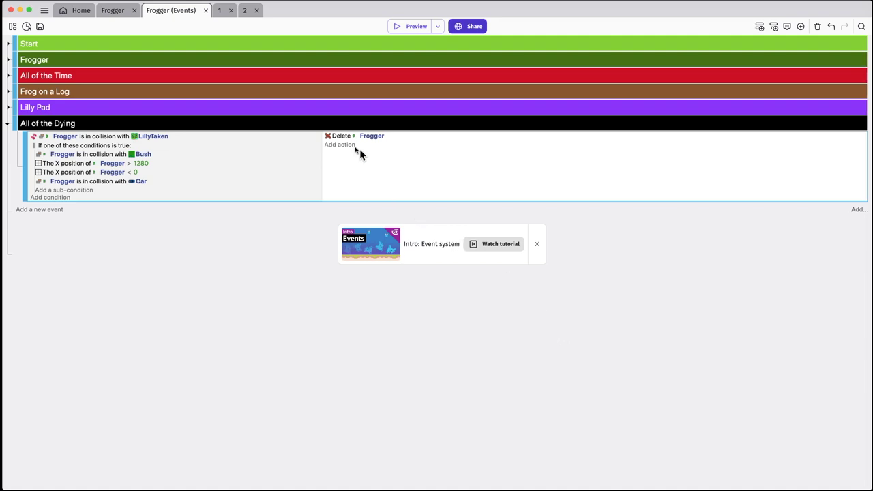
# Add an action below the Frogger deletion that sets the Timer object's width to 1
pyautogui.click(341, 145)
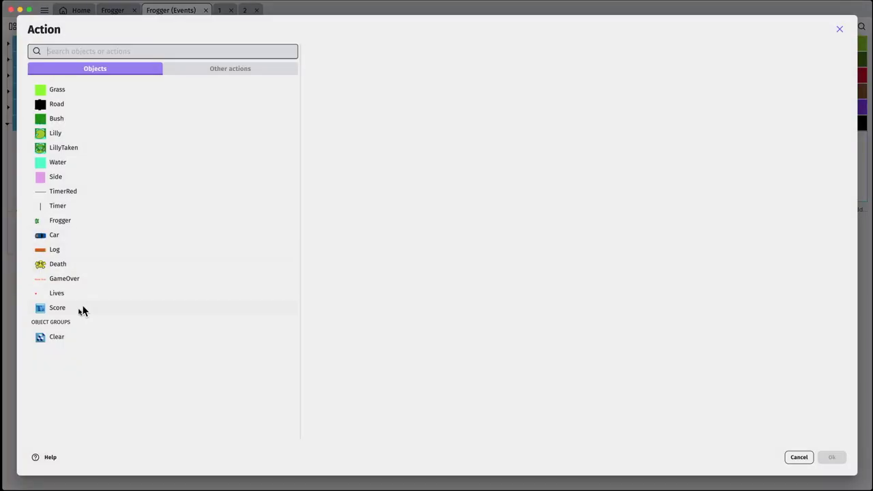
pyautogui.click(63, 206)
pyautogui.scroll(-5, 379, 302)
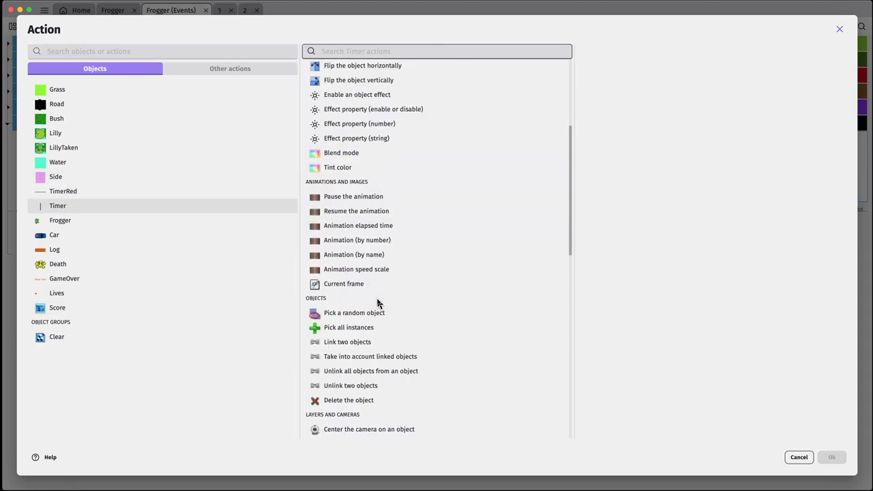
pyautogui.scroll(-5, 376, 307)
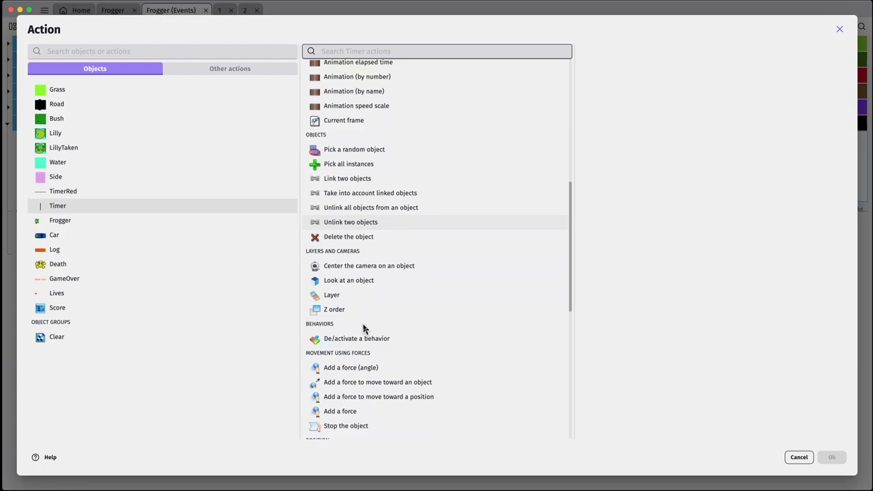
pyautogui.scroll(10, 361, 307)
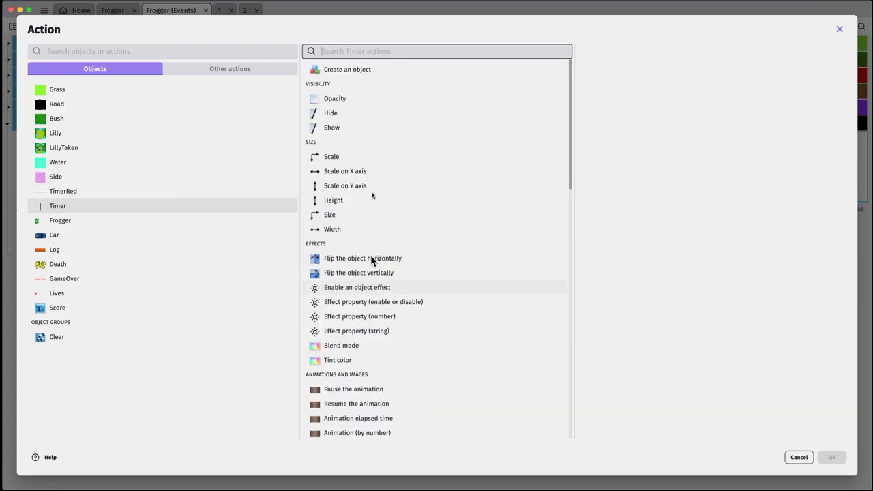
pyautogui.click(334, 230)
pyautogui.click(599, 138)
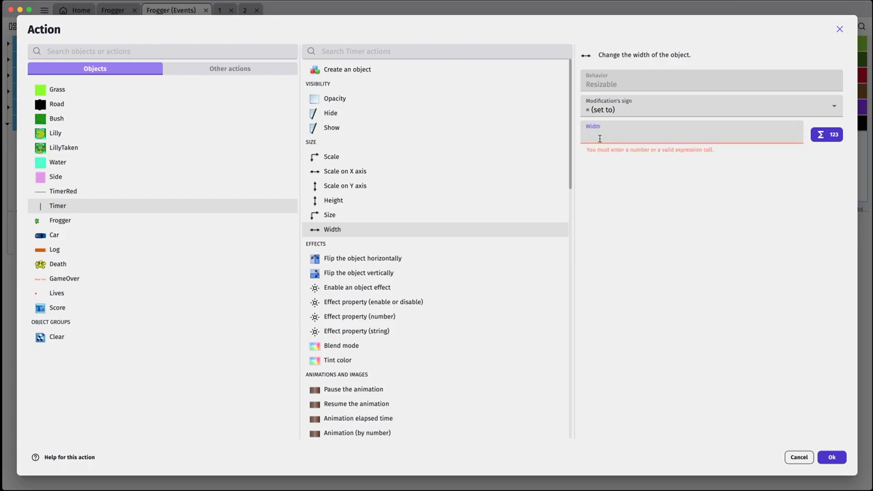
pyautogui.click(831, 458)
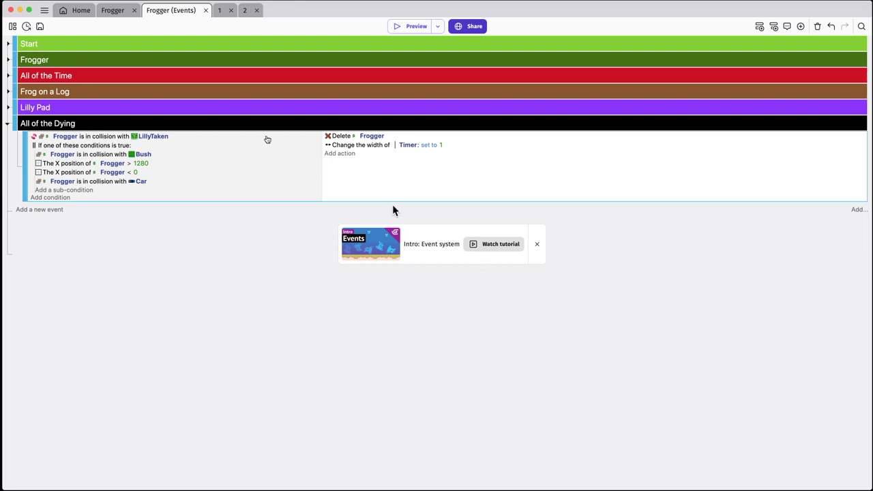
# Add an action to the dying event that creates the Death object at position Frogger.X(), Frogger.Y() on the base layer
pyautogui.click(344, 155)
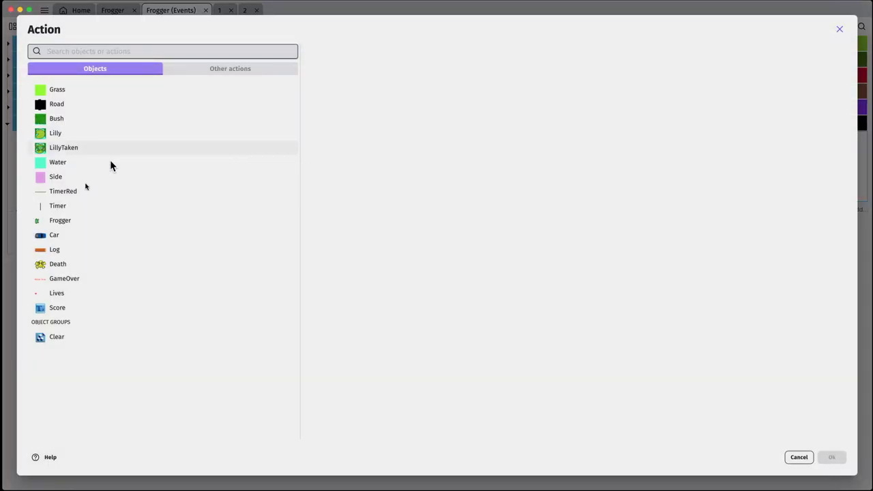
pyautogui.click(64, 266)
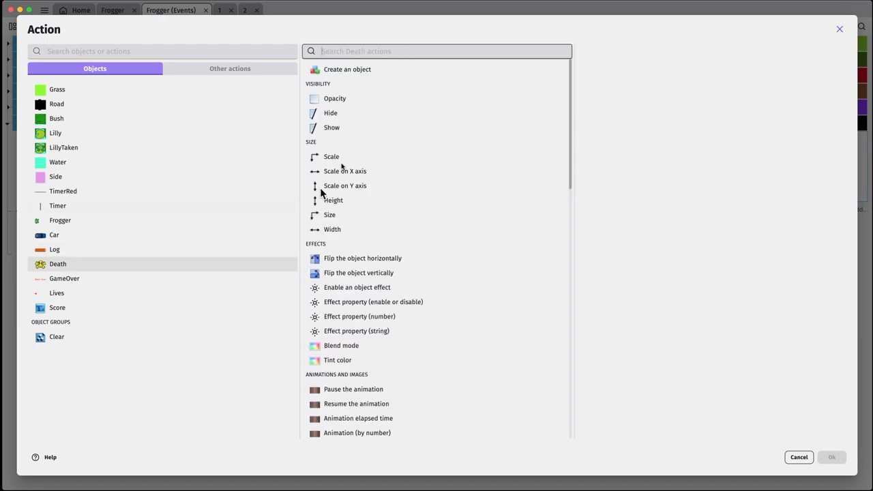
pyautogui.click(361, 69)
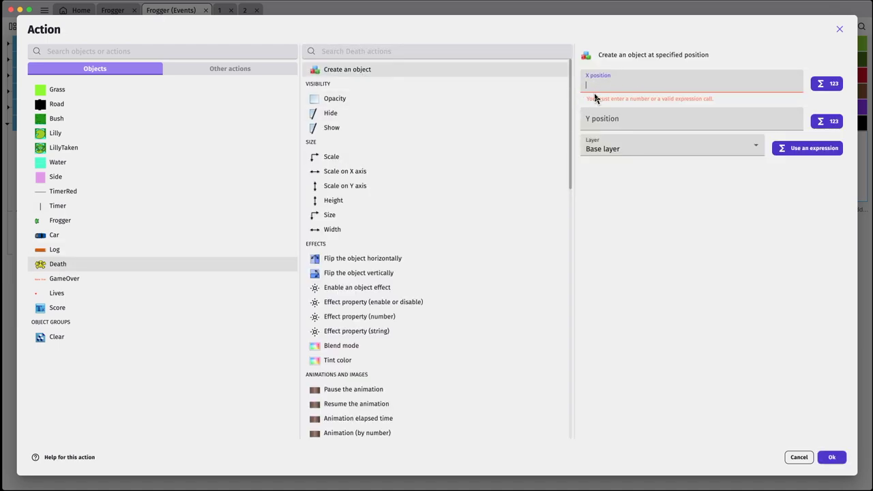
pyautogui.write('Frogger')
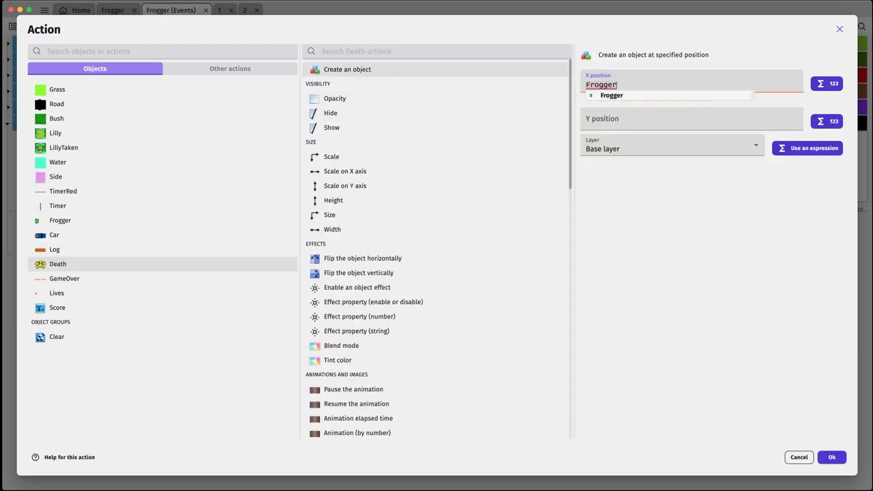
pyautogui.write('.')
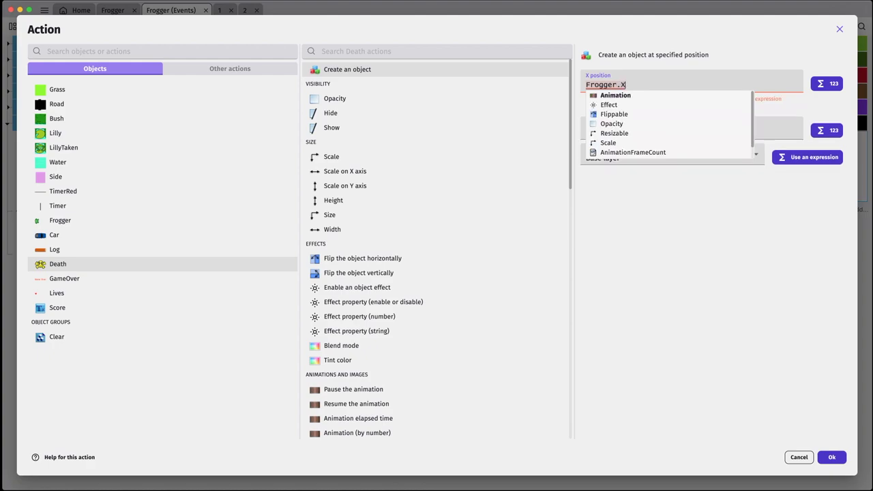
pyautogui.write('X')
pyautogui.press('Return')
pyautogui.click(602, 112)
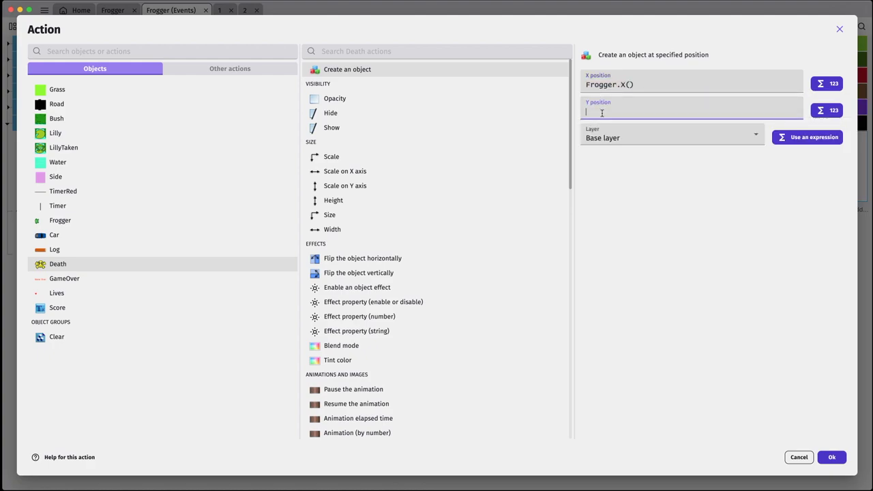
pyautogui.write('Frogger')
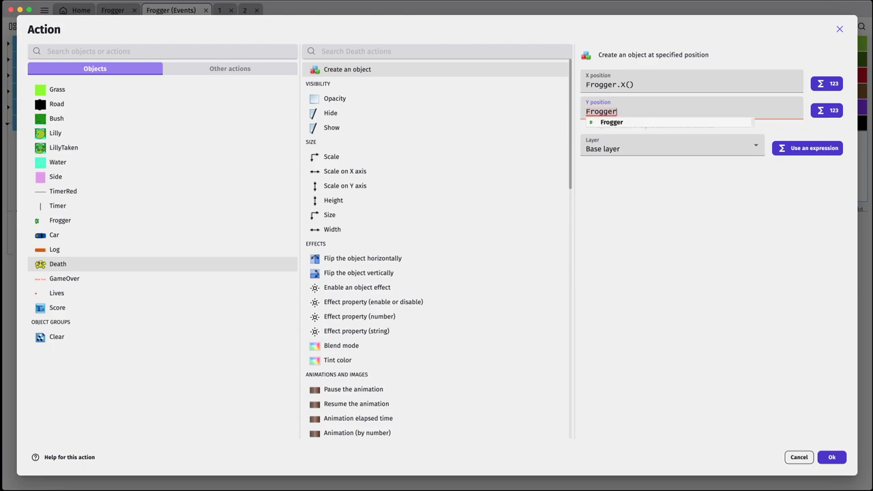
pyautogui.write('.')
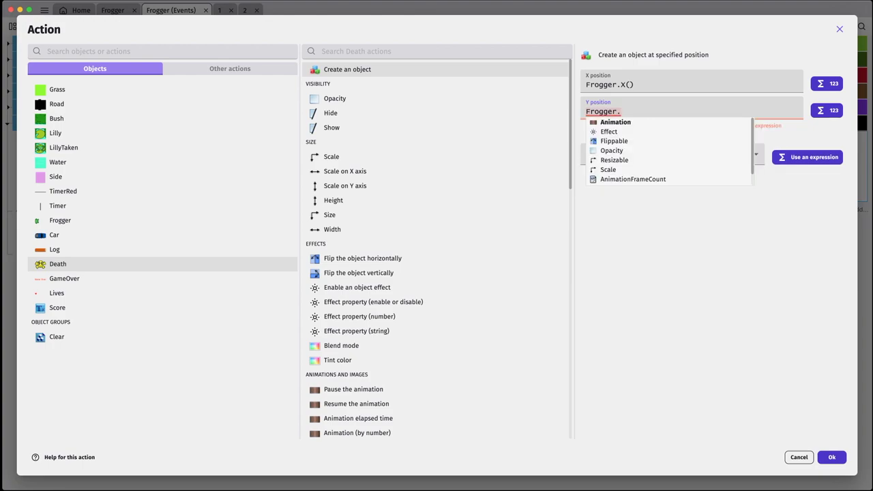
pyautogui.write('Y(')
pyautogui.press('Escape')
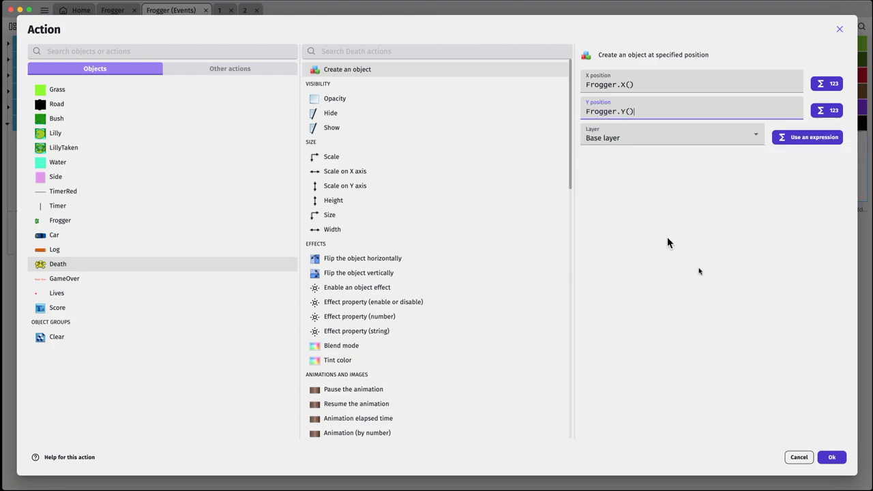
pyautogui.click(832, 457)
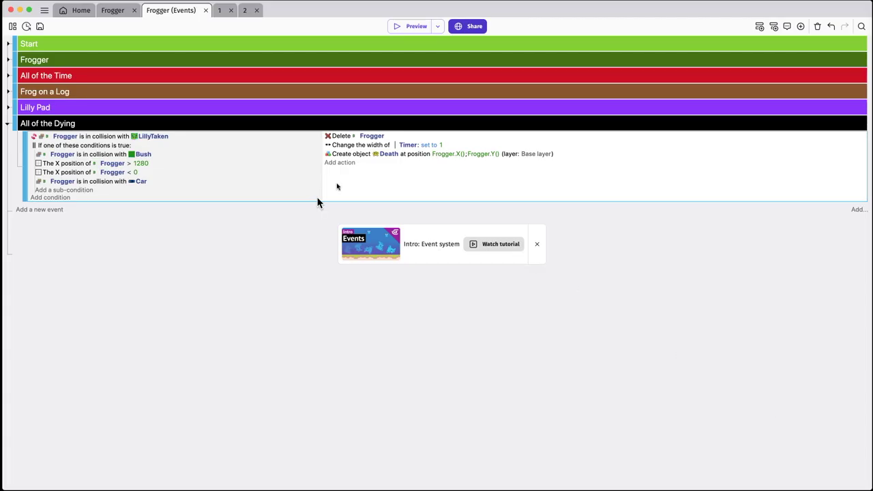
# Add an action to the dying event that sets the Death object's Z order to 99
pyautogui.click(344, 163)
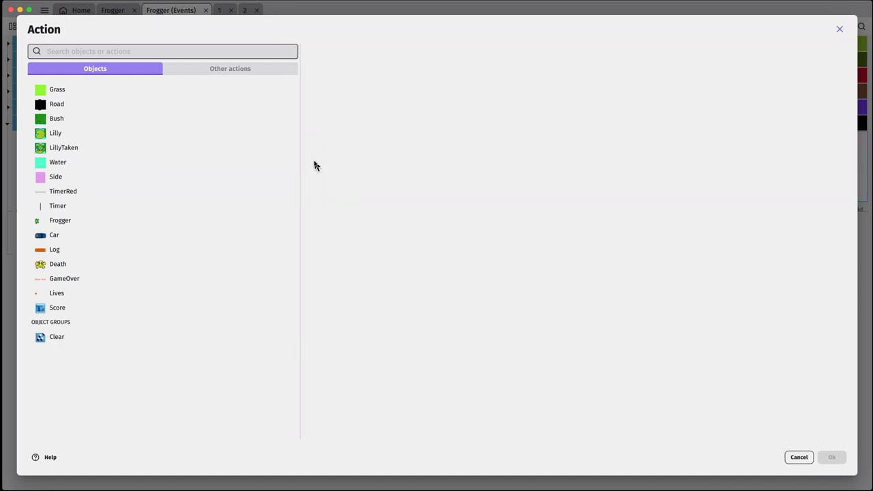
pyautogui.click(72, 270)
pyautogui.scroll(-5, 391, 161)
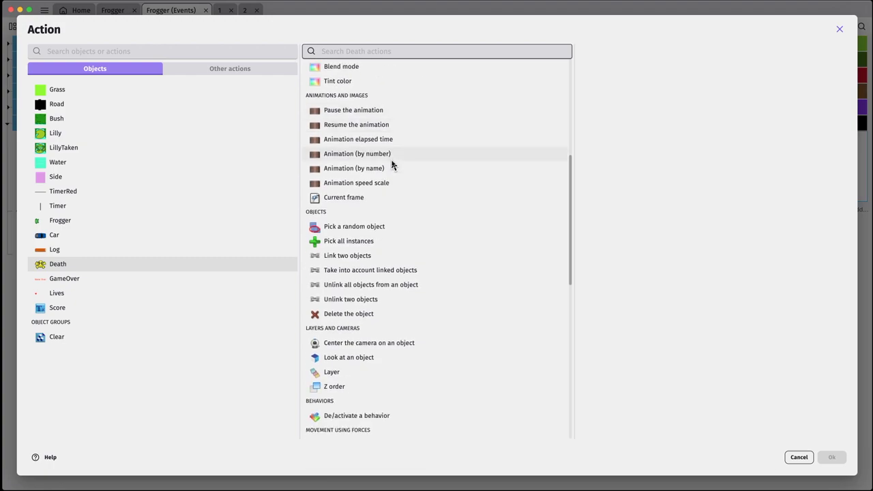
pyautogui.click(339, 387)
pyautogui.click(627, 115)
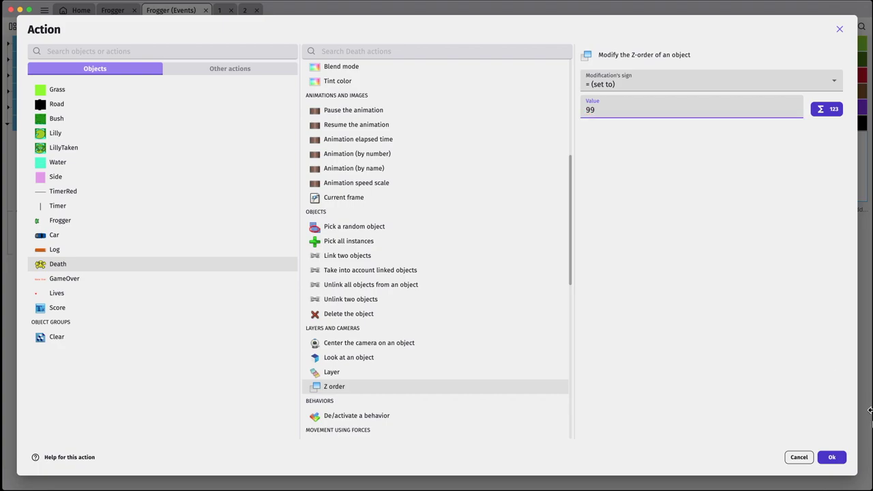
pyautogui.click(832, 457)
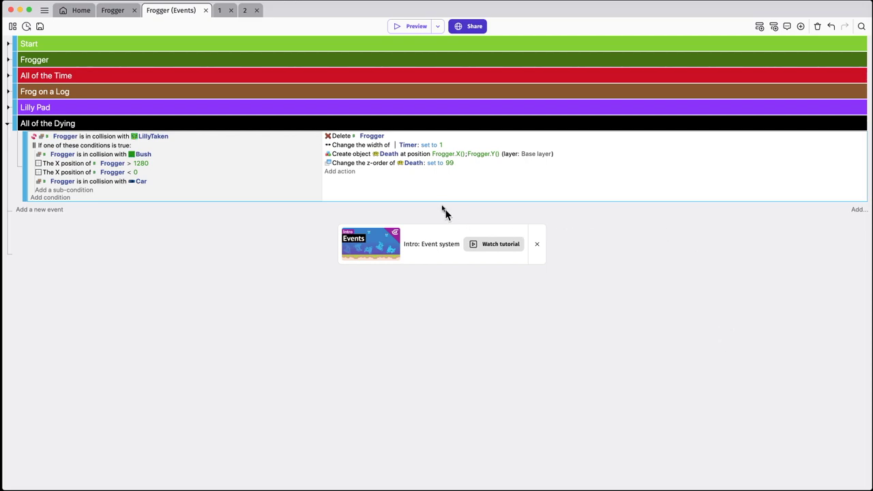
# Add an action that plays sound-frogger-squash.wav from the project's sound folder at volume 70
pyautogui.click(342, 173)
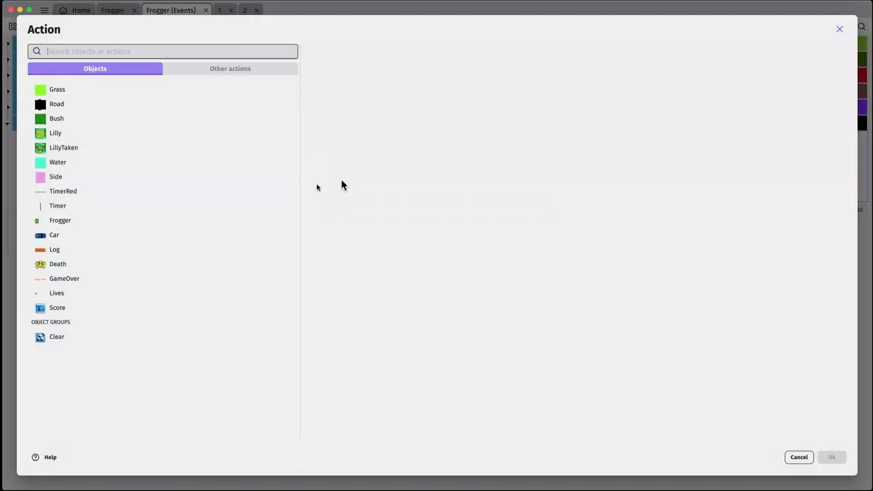
pyautogui.click(245, 70)
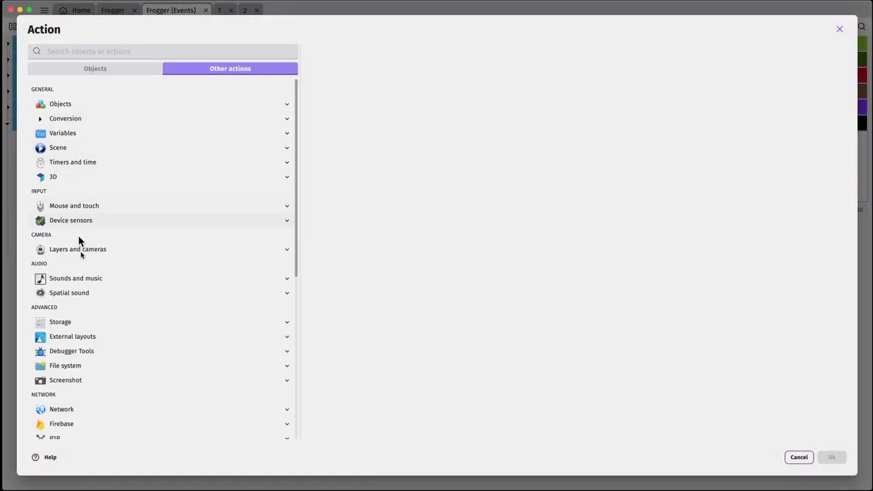
pyautogui.click(81, 279)
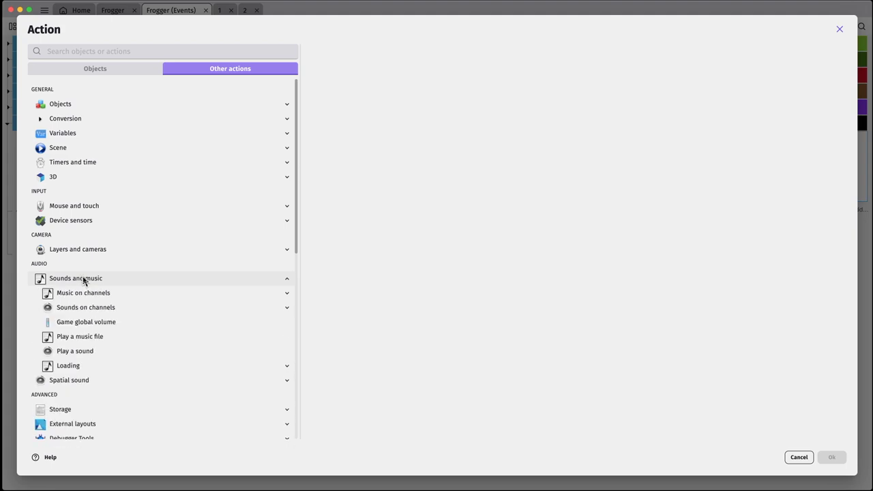
pyautogui.click(93, 352)
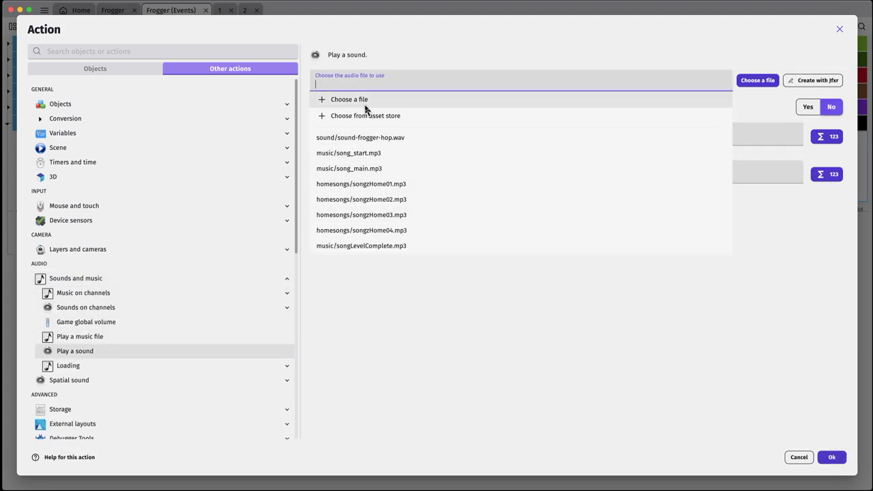
pyautogui.click(366, 107)
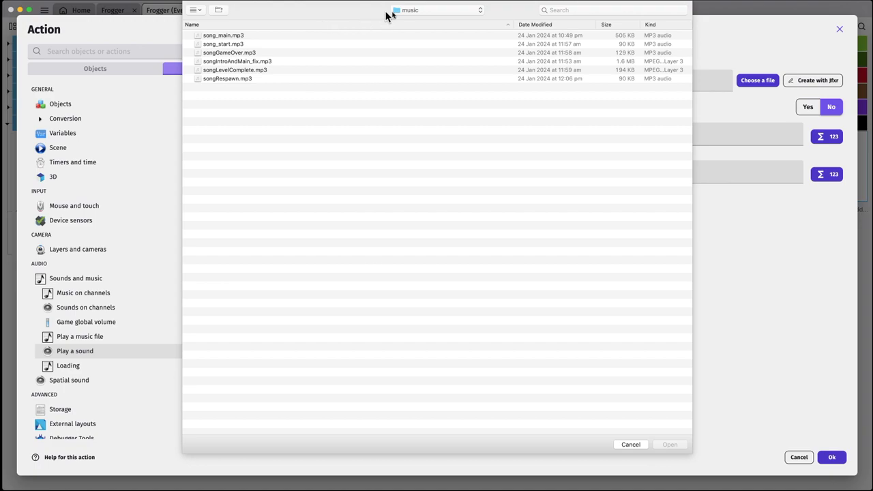
pyautogui.click(417, 10)
pyautogui.click(416, 26)
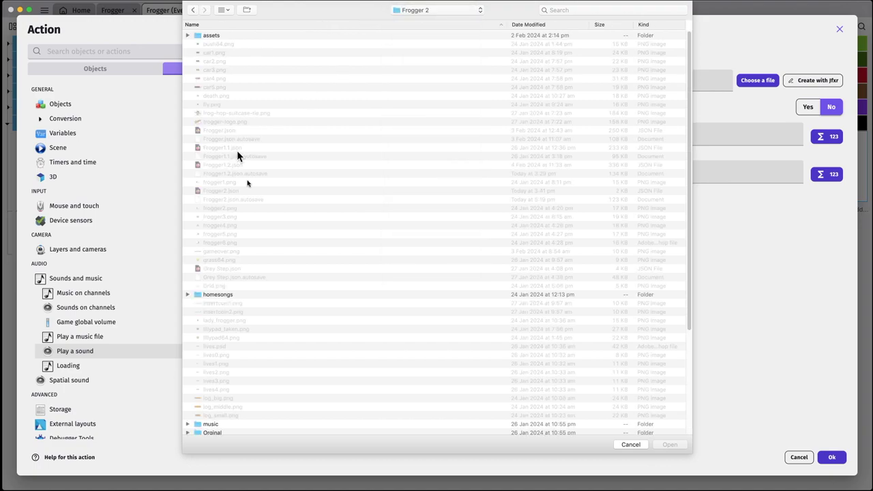
pyautogui.scroll(-5, 247, 183)
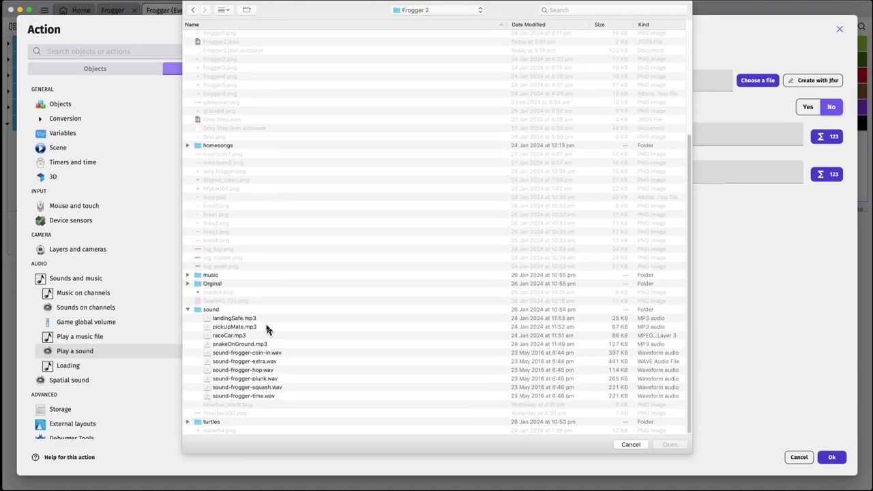
pyautogui.click(274, 387)
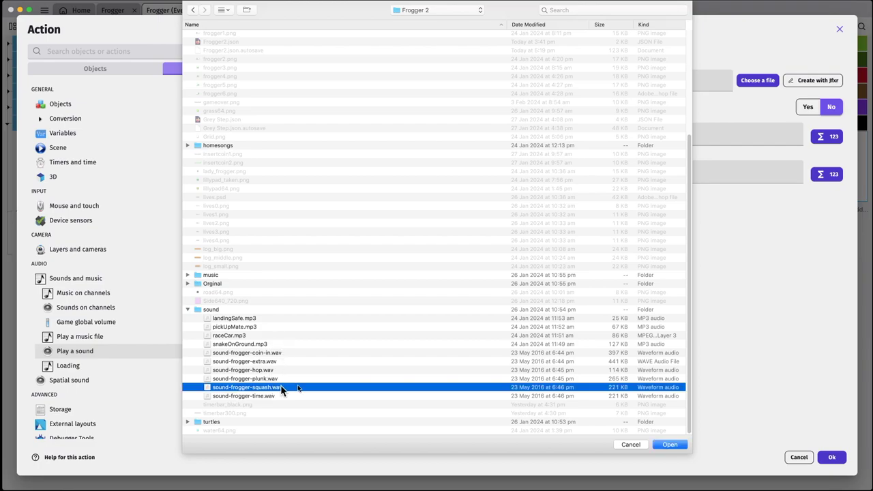
pyautogui.click(669, 444)
pyautogui.click(362, 137)
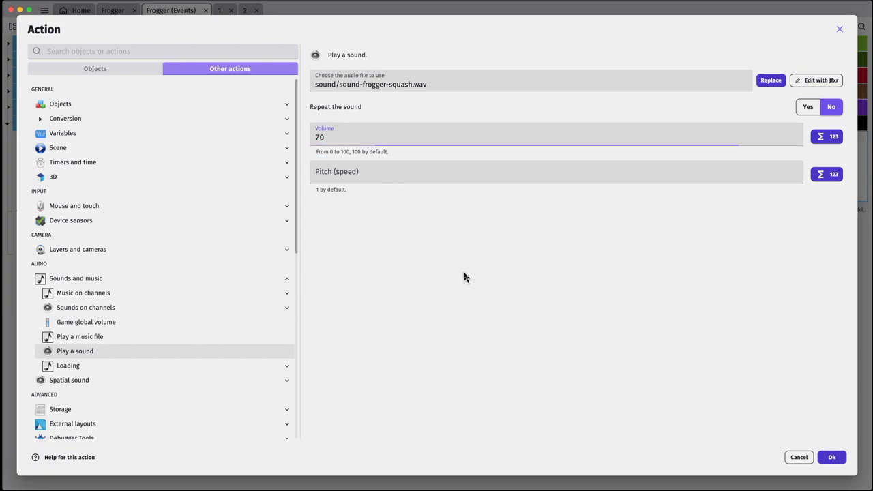
pyautogui.click(831, 456)
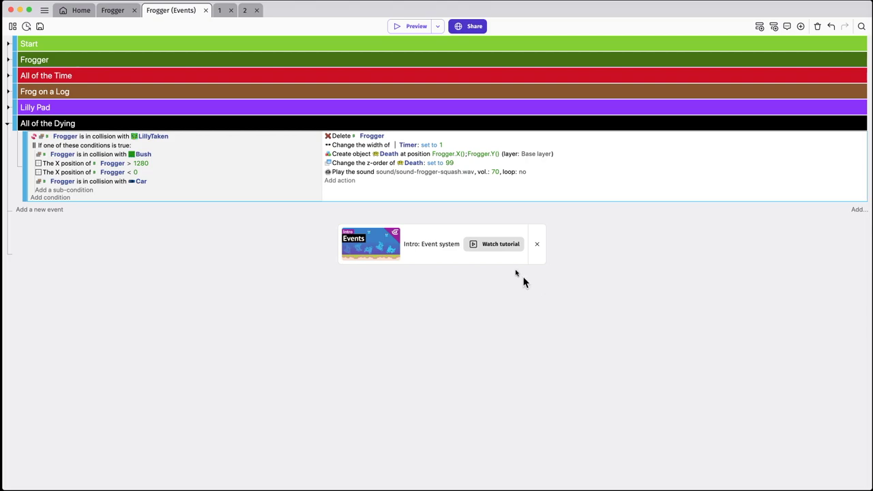
# Add a Wait X seconds action of 1 second below the squash sound
pyautogui.click(349, 182)
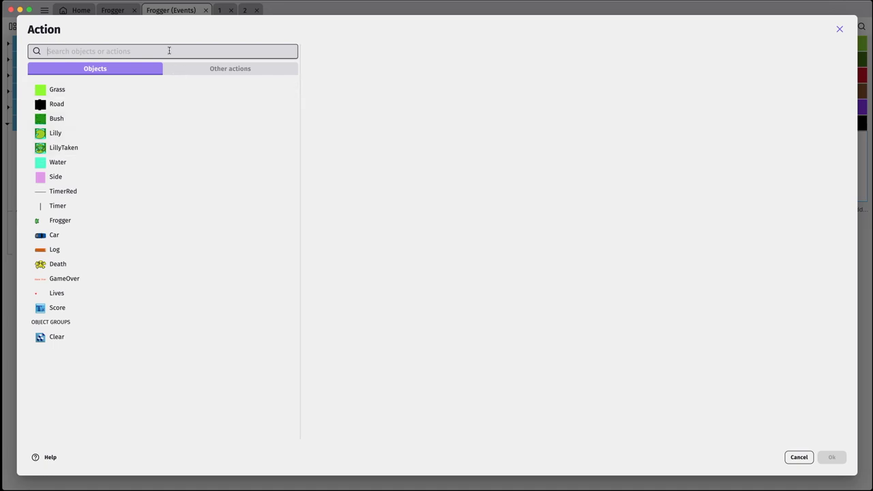
pyautogui.write('wait')
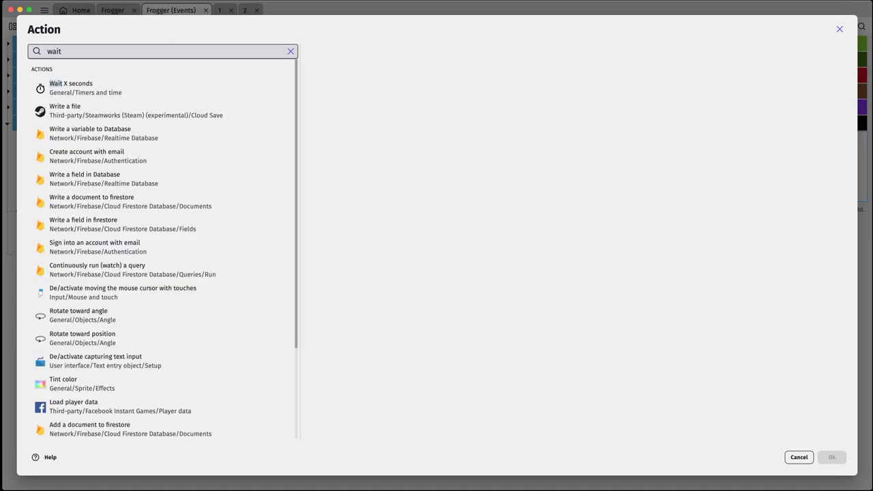
pyautogui.click(136, 94)
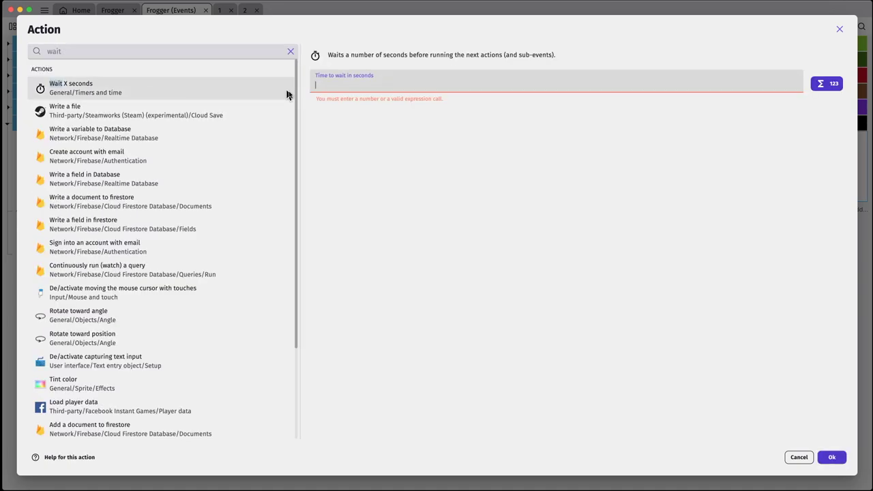
pyautogui.write('1')
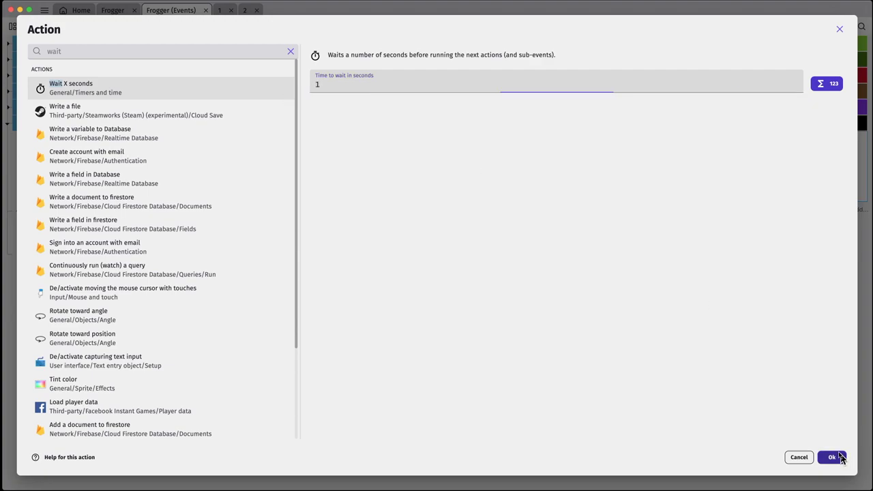
pyautogui.click(831, 458)
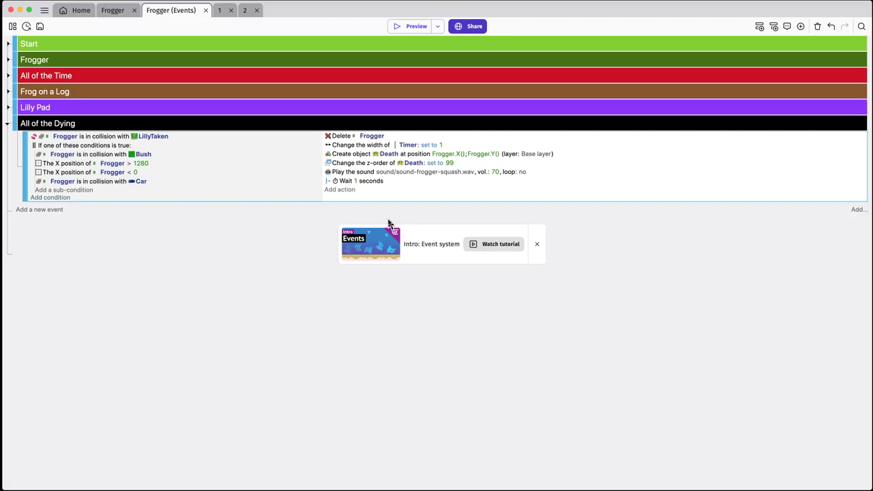
# Add an action after the wait that deletes the Death object
pyautogui.click(347, 191)
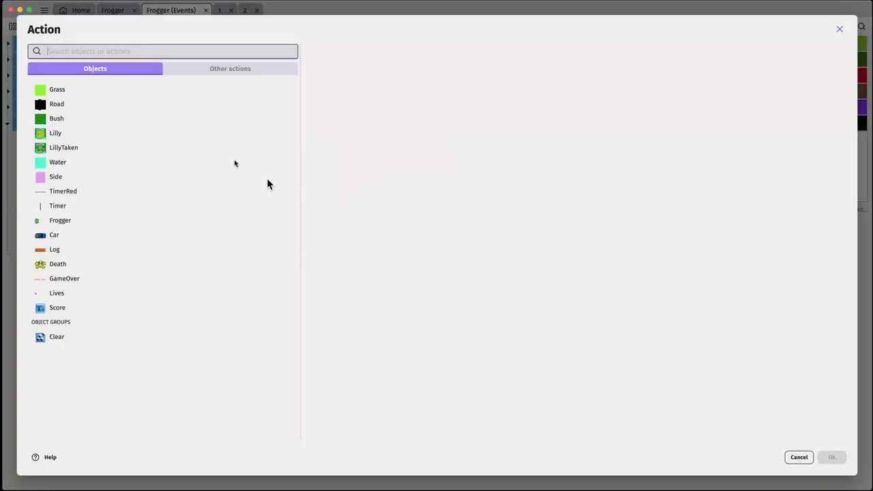
pyautogui.click(82, 264)
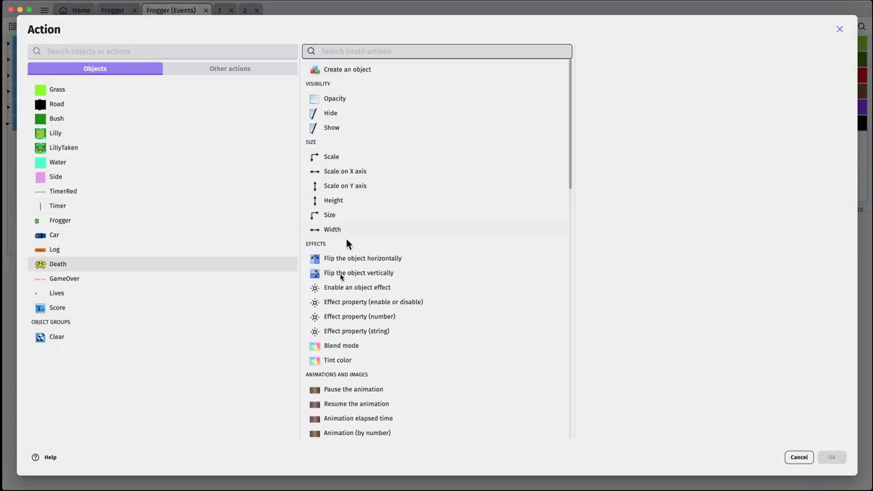
pyautogui.scroll(-1, 354, 333)
pyautogui.scroll(-6, 354, 334)
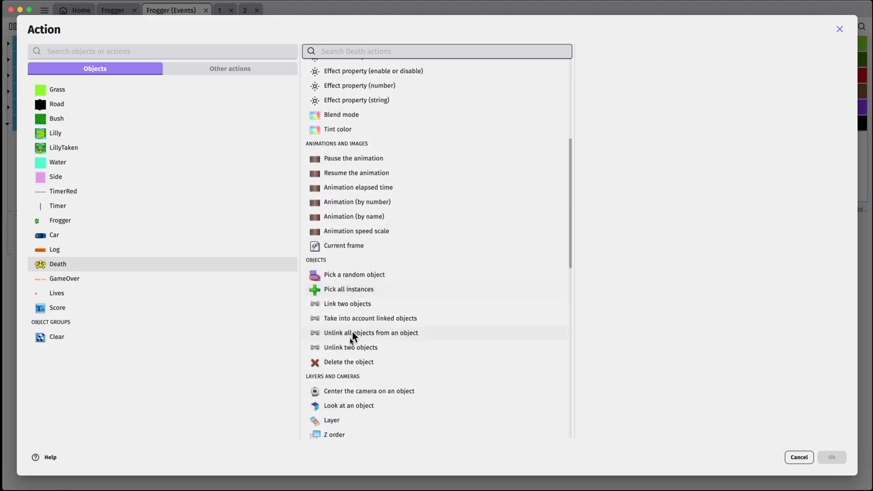
pyautogui.click(345, 361)
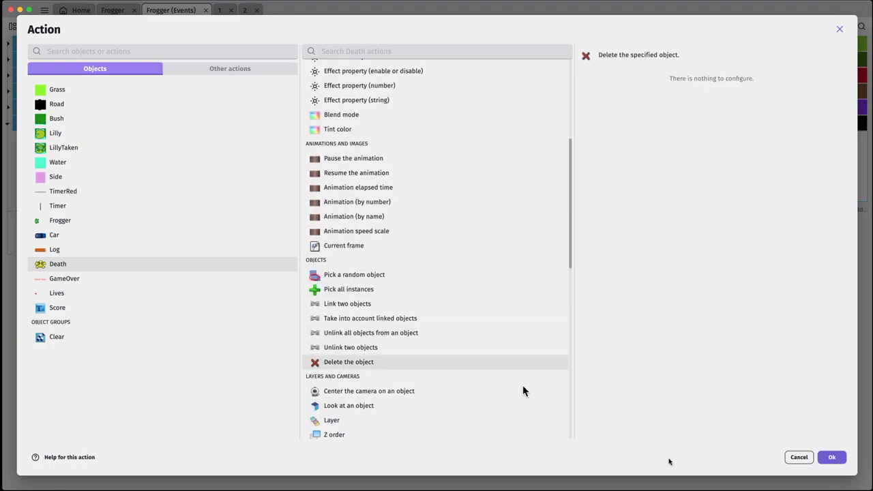
pyautogui.click(832, 459)
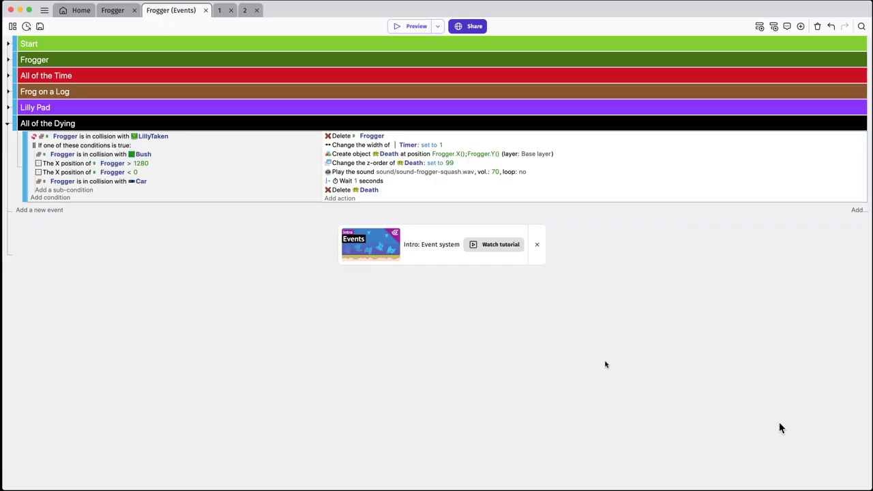
# Add an action to the dying event that subtracts 1 from the scene variable Lives
pyautogui.click(352, 203)
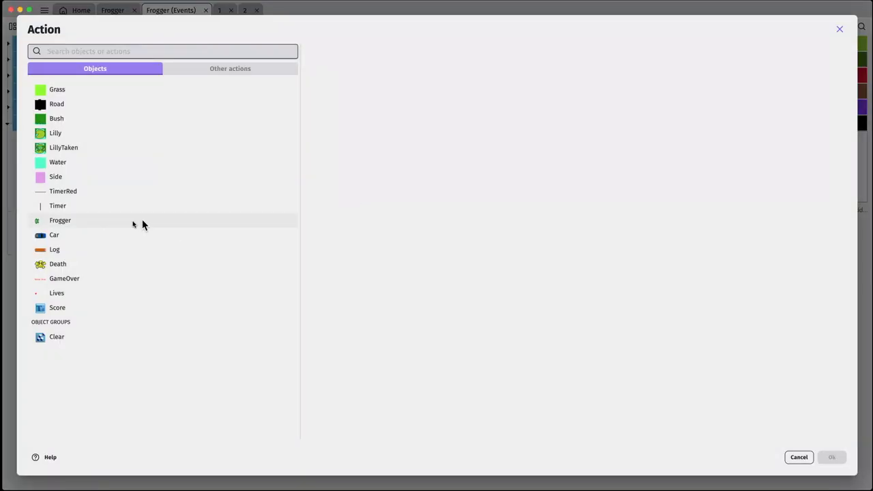
pyautogui.click(213, 72)
pyautogui.click(83, 139)
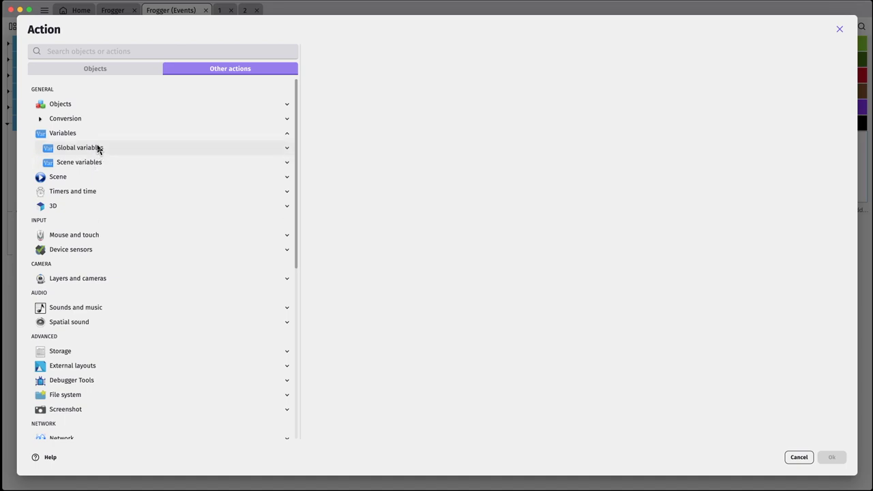
pyautogui.click(94, 162)
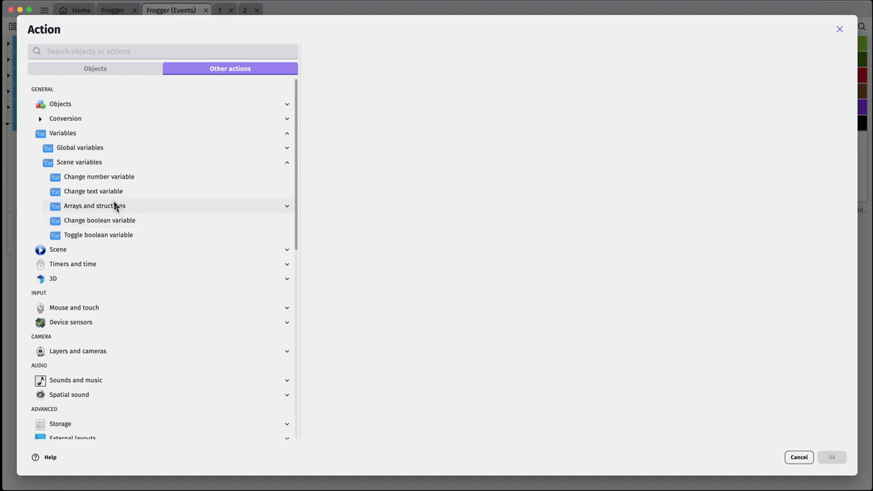
pyautogui.click(120, 177)
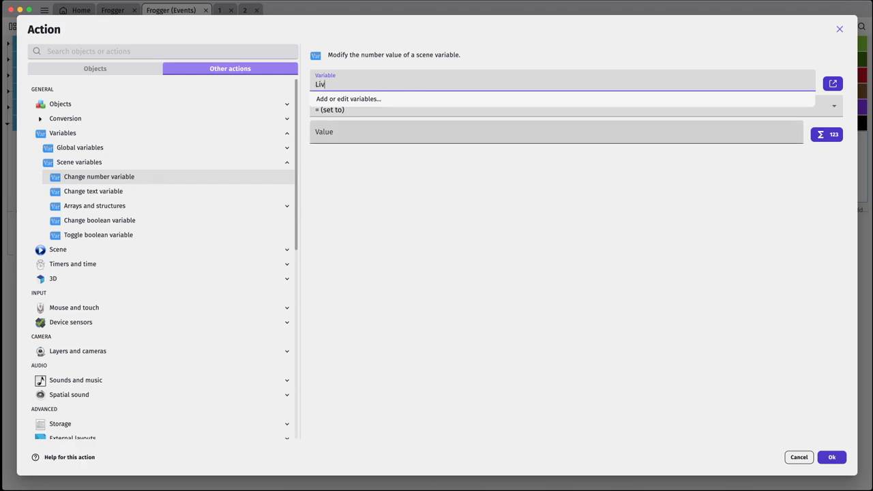
pyautogui.click(358, 134)
pyautogui.click(366, 127)
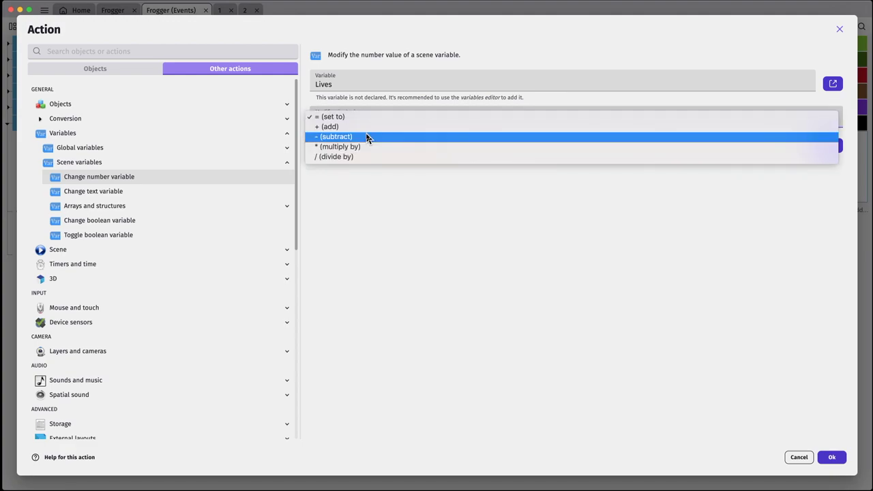
pyautogui.click(367, 140)
pyautogui.click(365, 145)
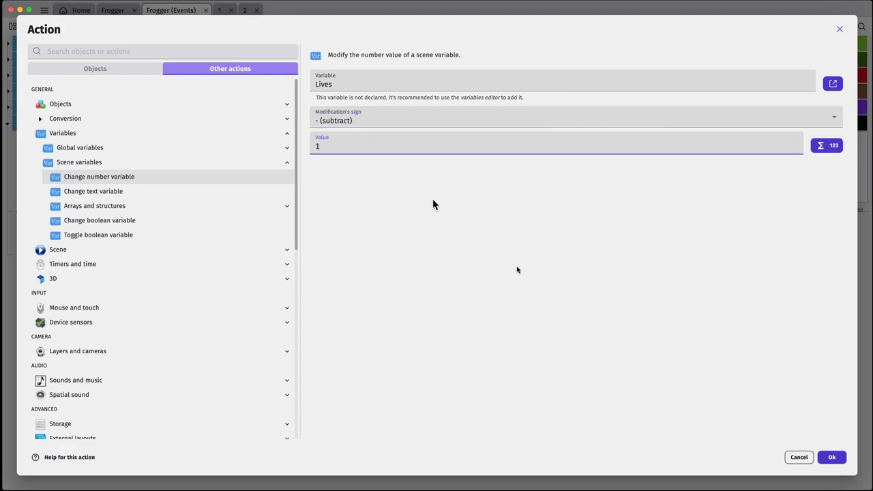
pyautogui.click(832, 457)
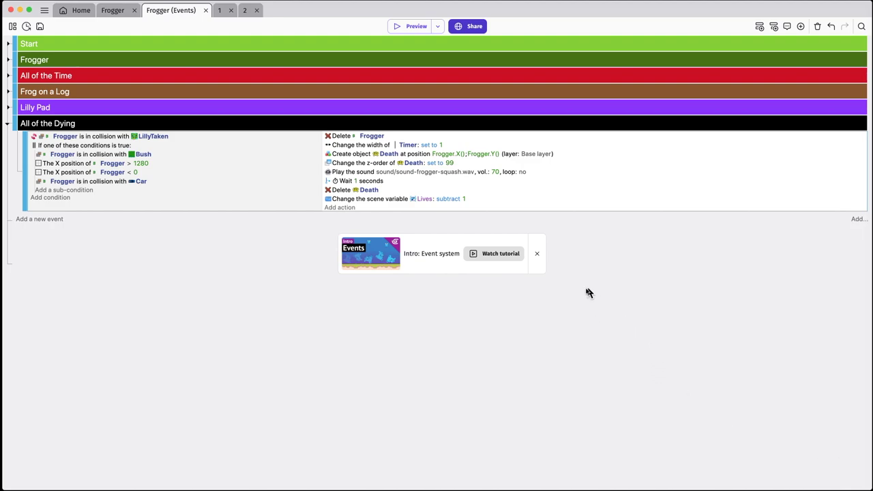
# Add an event with the condition that scene number variable Lives is ≥ 0 and nest it under the dying event
pyautogui.click(43, 220)
pyautogui.click(48, 223)
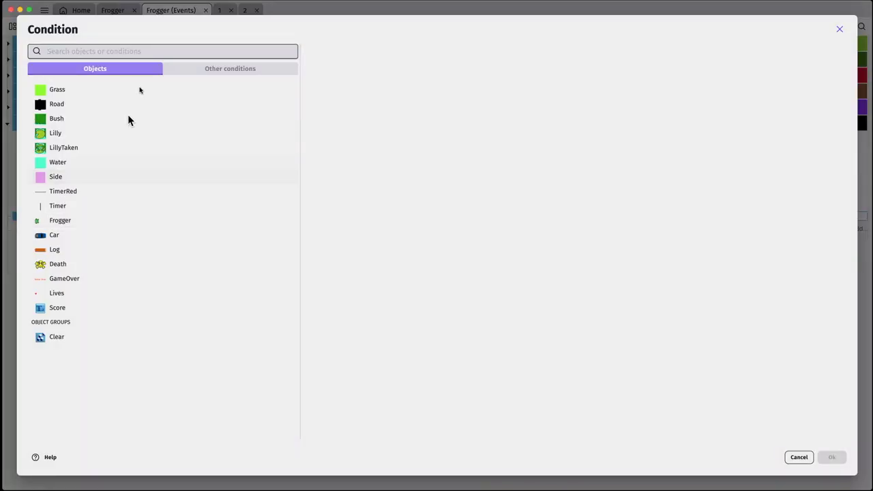
pyautogui.click(183, 68)
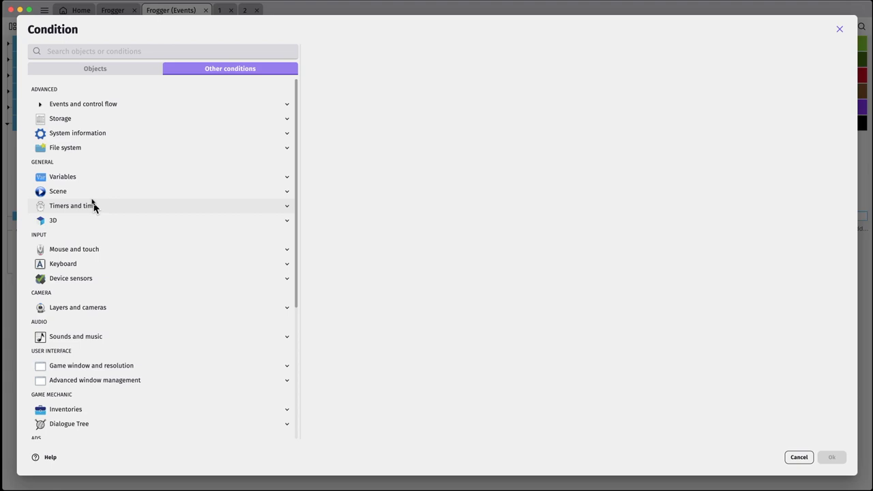
pyautogui.click(72, 177)
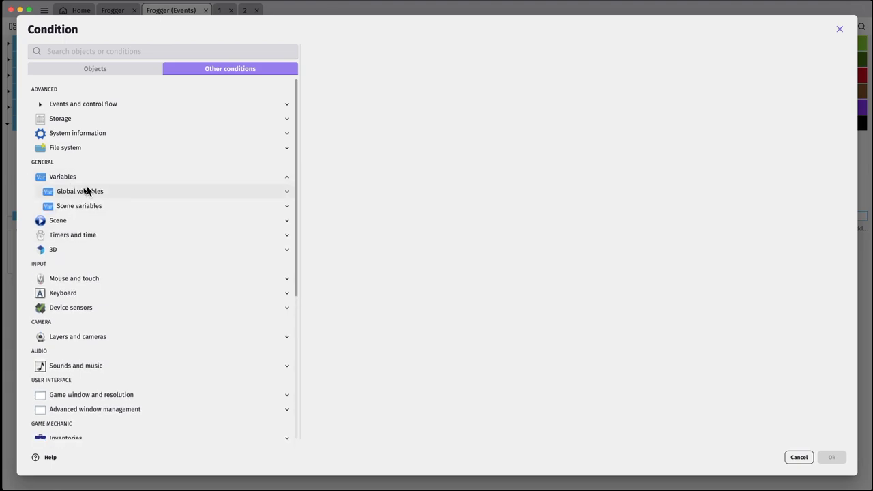
pyautogui.click(83, 208)
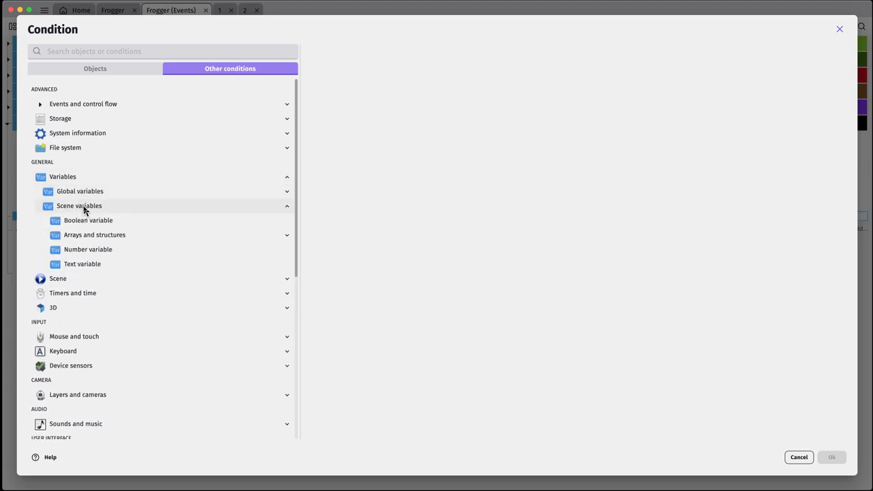
pyautogui.click(91, 249)
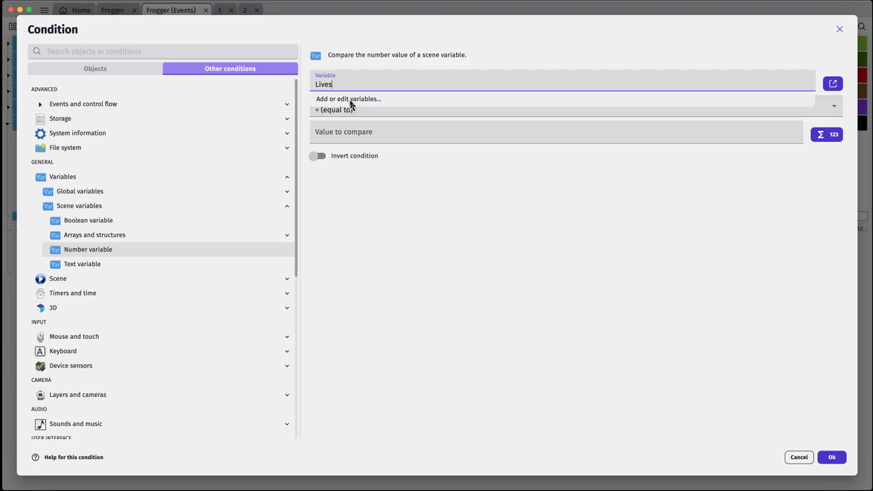
pyautogui.click(404, 115)
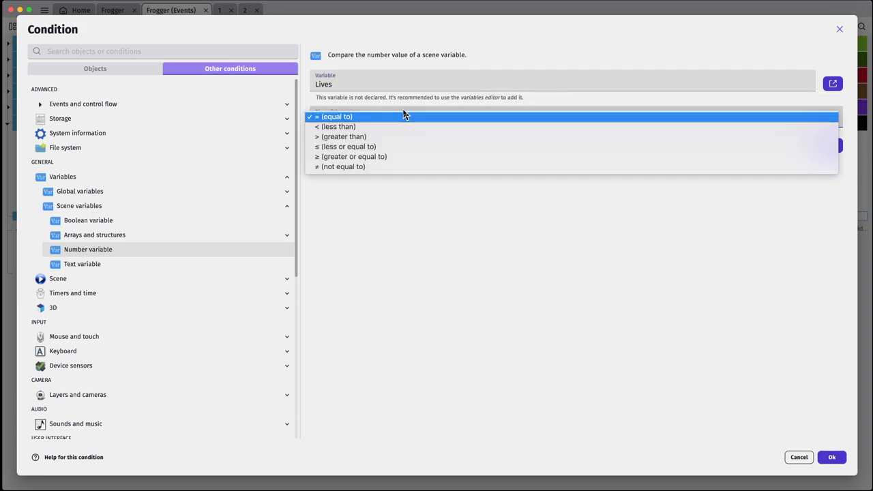
pyautogui.click(391, 158)
pyautogui.click(381, 143)
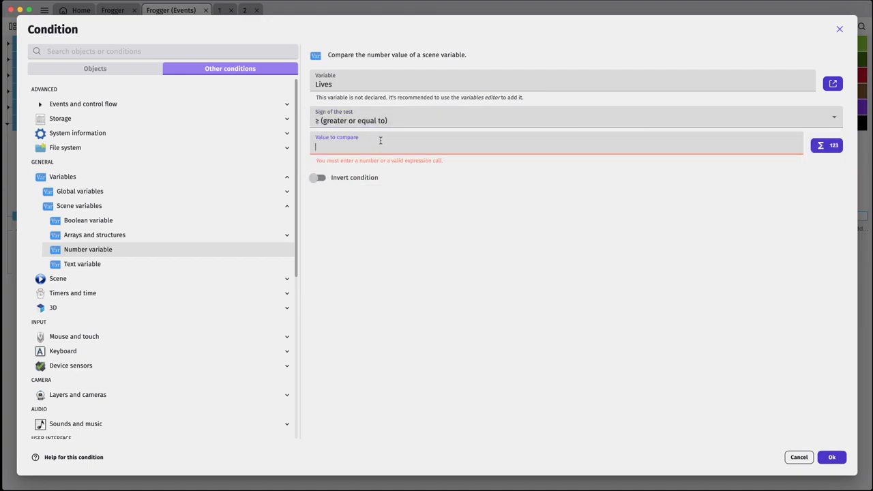
pyautogui.write('0')
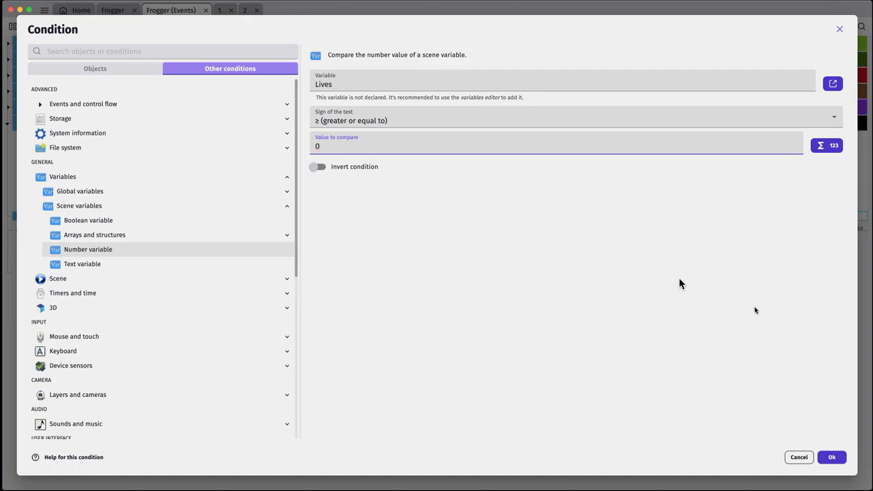
pyautogui.click(834, 457)
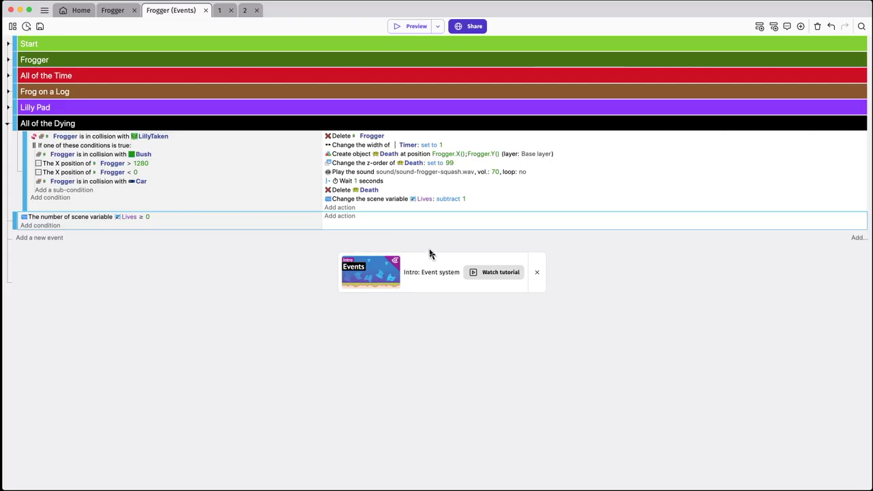
pyautogui.moveTo(12, 221); pyautogui.dragTo(87, 193)
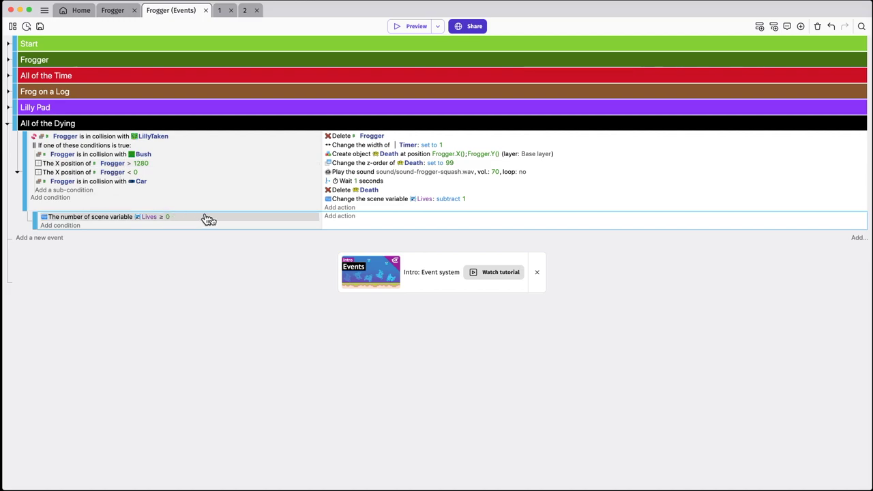
# Add an action to the Lives sub-event that sets the Lives object's animation number to Variable(Lives)
pyautogui.click(336, 218)
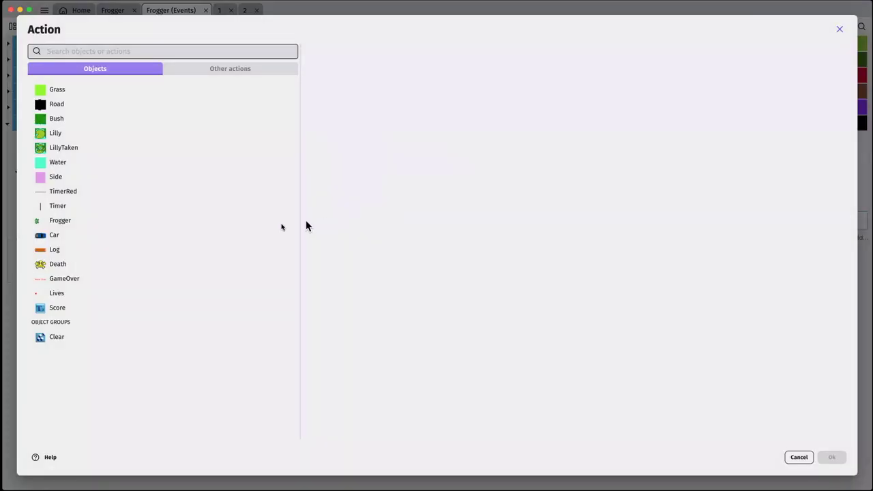
pyautogui.click(67, 293)
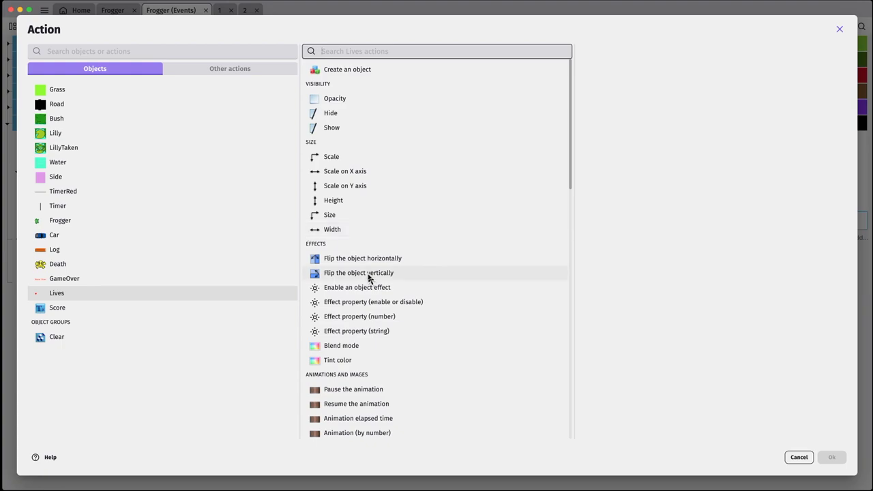
pyautogui.scroll(-3, 369, 278)
pyautogui.click(371, 334)
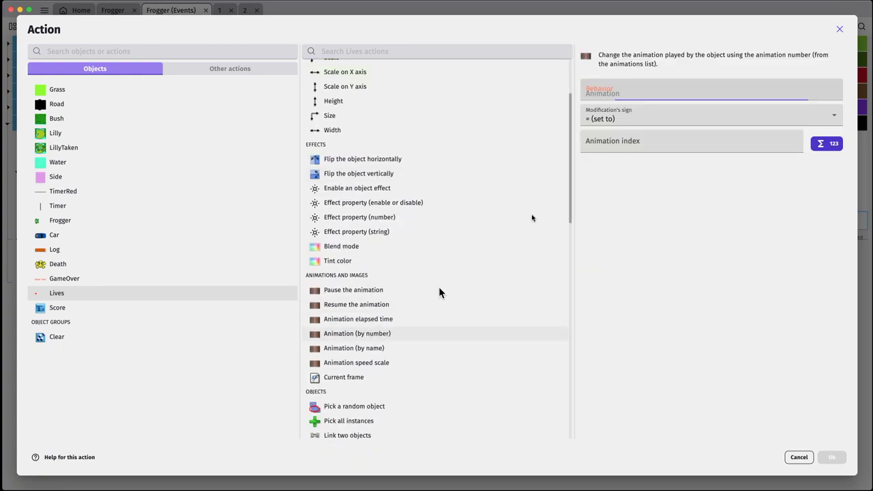
pyautogui.click(617, 142)
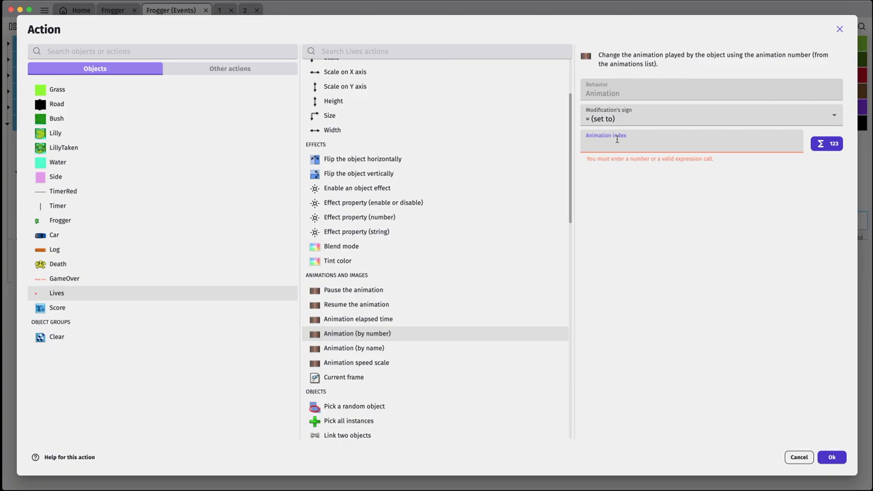
pyautogui.write('Variabl')
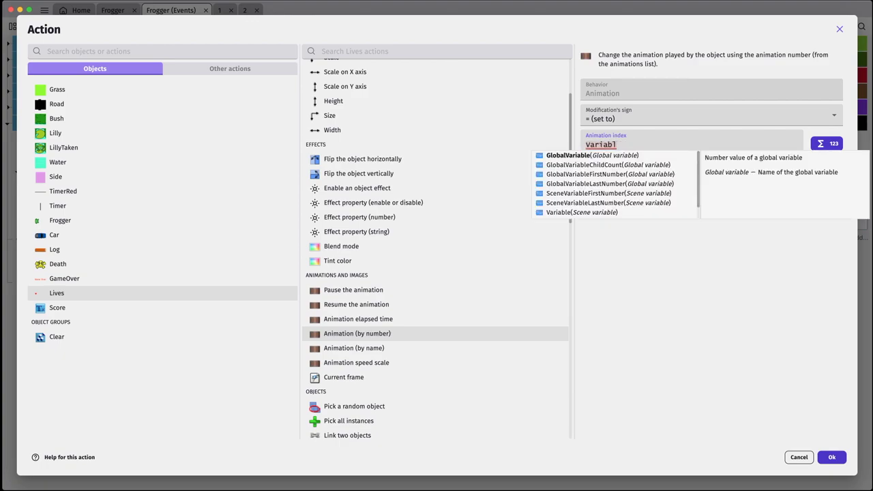
pyautogui.write('e(')
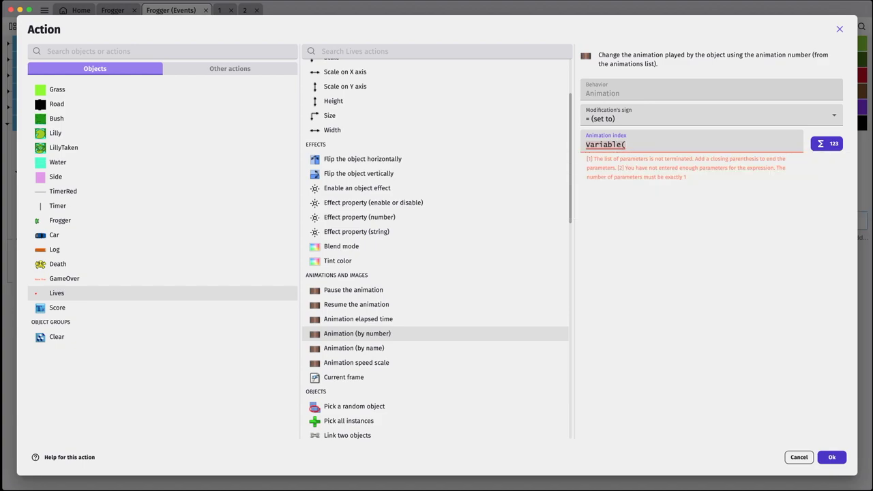
pyautogui.write('Lives')
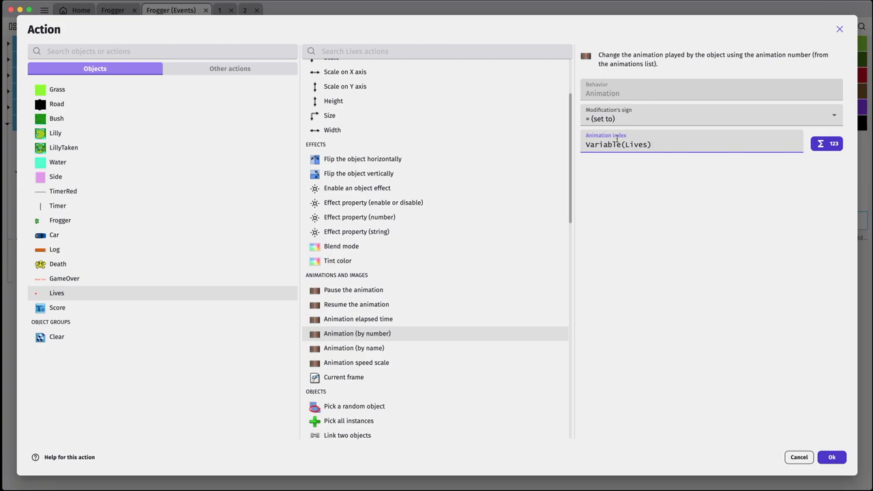
pyautogui.click(644, 172)
pyautogui.click(830, 457)
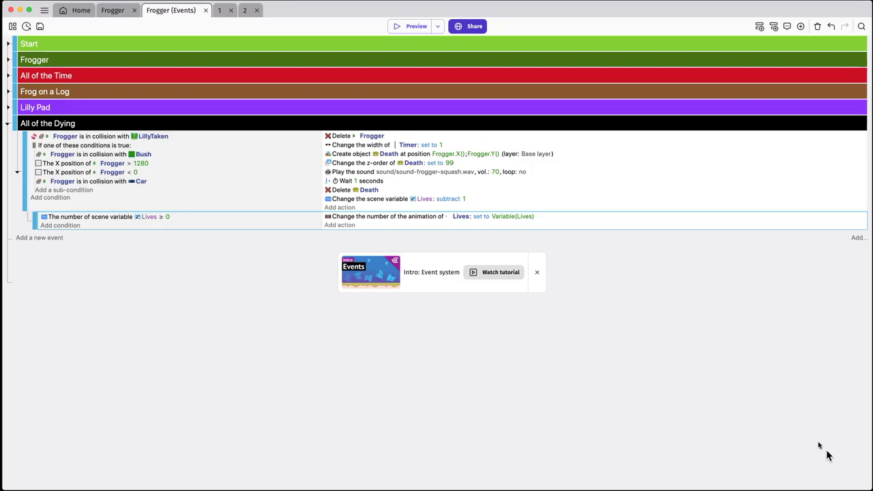
# Add an action to the Lives sub-event that creates Frogger at X 670, Y 672 on the base layer
pyautogui.click(339, 225)
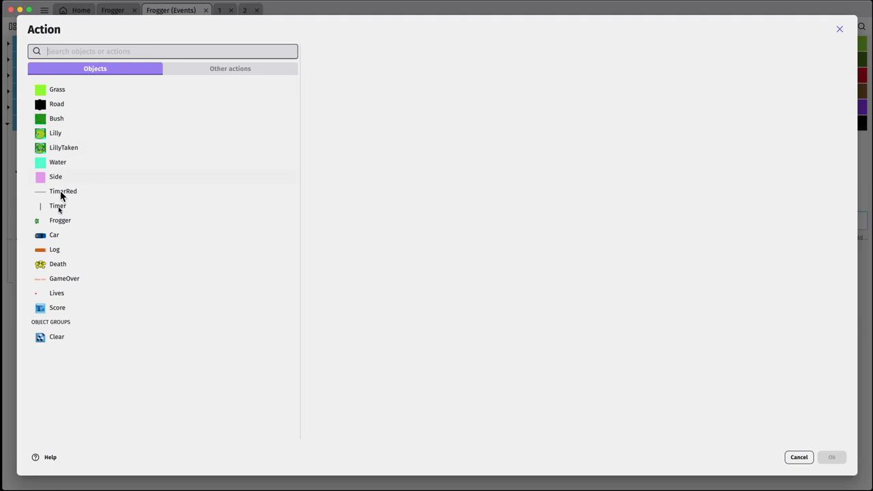
pyautogui.click(62, 221)
pyautogui.click(348, 69)
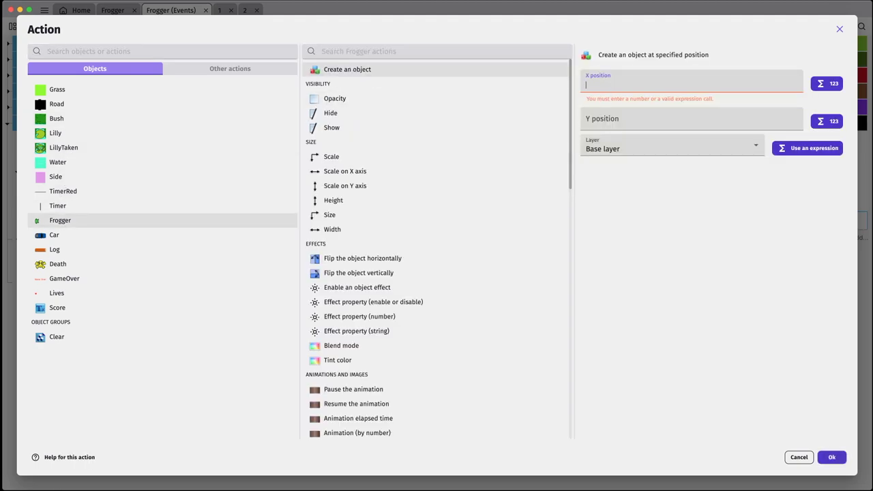
pyautogui.write('670')
pyautogui.click(617, 106)
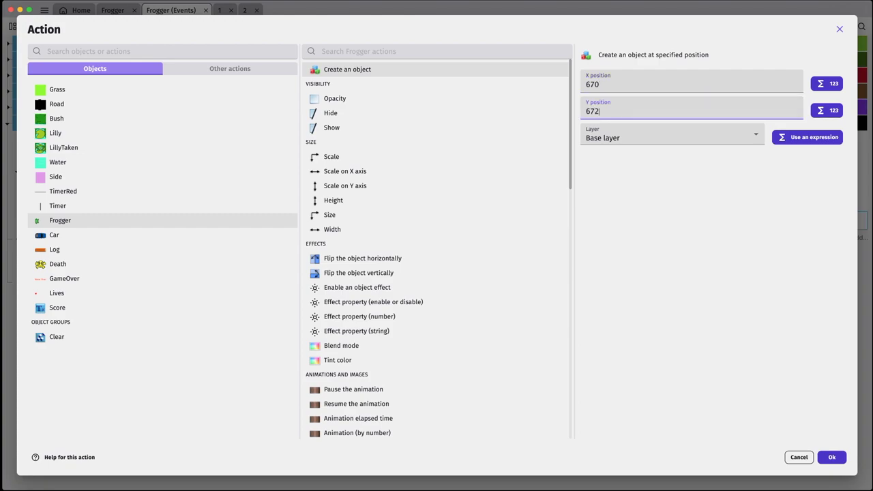
pyautogui.click(831, 457)
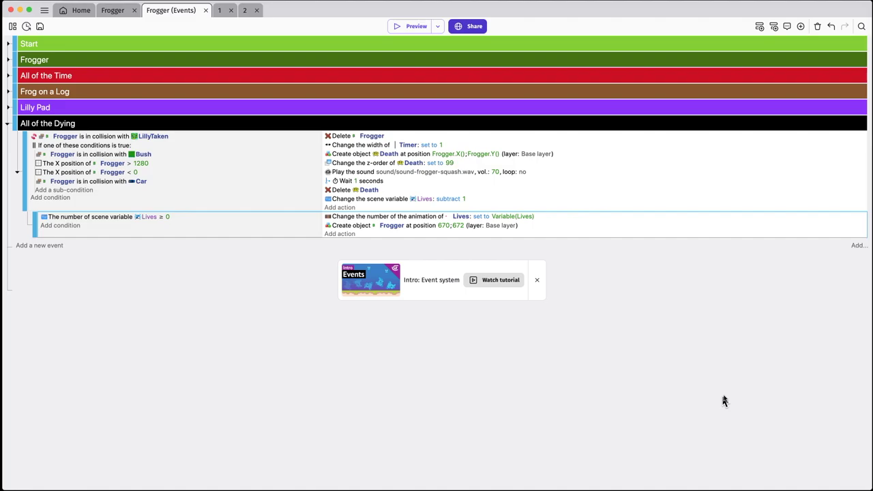
# Add an action to the Lives sub-event that sets Frogger's angle to 270 degrees
pyautogui.click(348, 235)
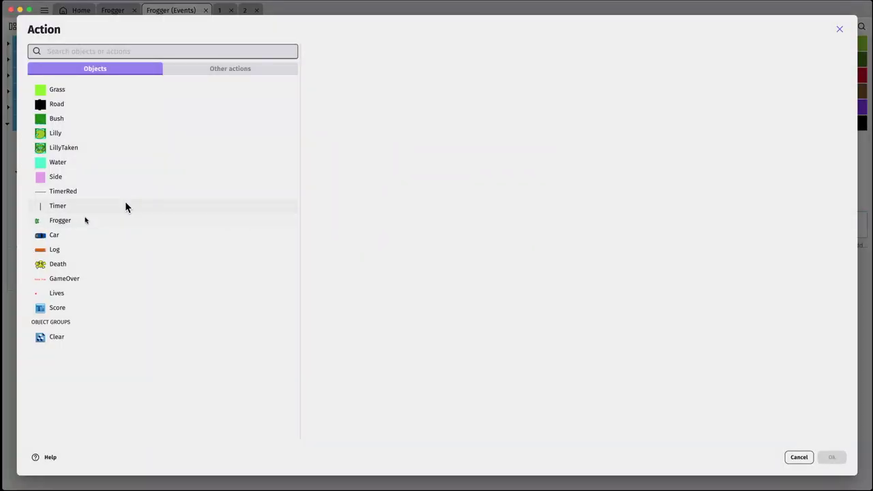
pyautogui.click(64, 222)
pyautogui.scroll(-5, 409, 215)
pyautogui.scroll(-6, 410, 215)
pyautogui.scroll(-5, 402, 251)
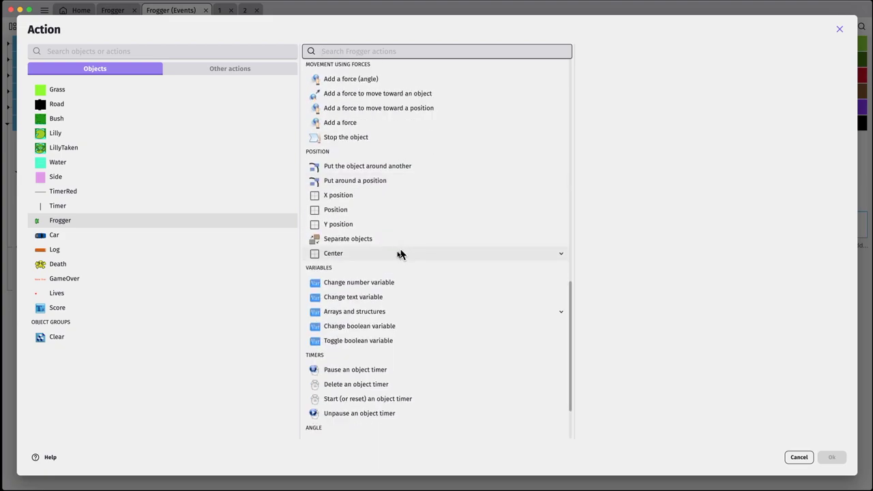
pyautogui.scroll(-3, 399, 254)
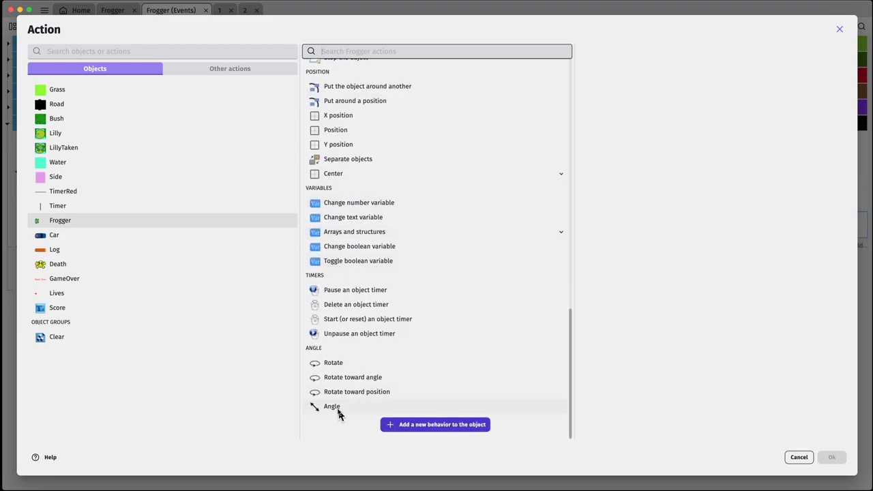
pyautogui.click(338, 407)
pyautogui.click(590, 113)
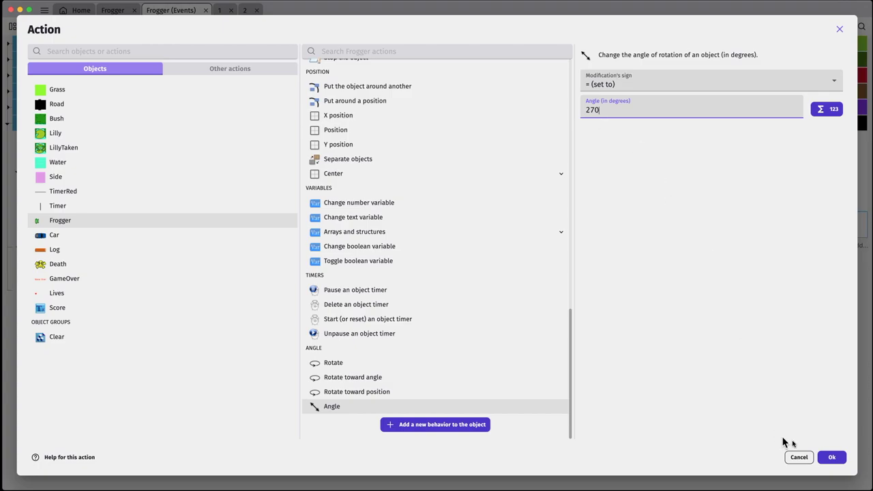
pyautogui.click(831, 458)
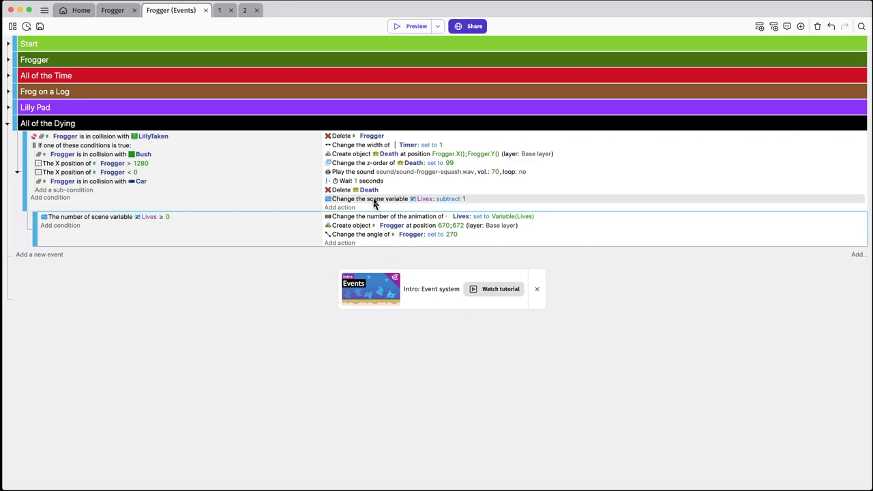
# Copy the action setting Death's z-order to 99 into the Lives ≥ 0 sub-event
pyautogui.rightClick(381, 166)
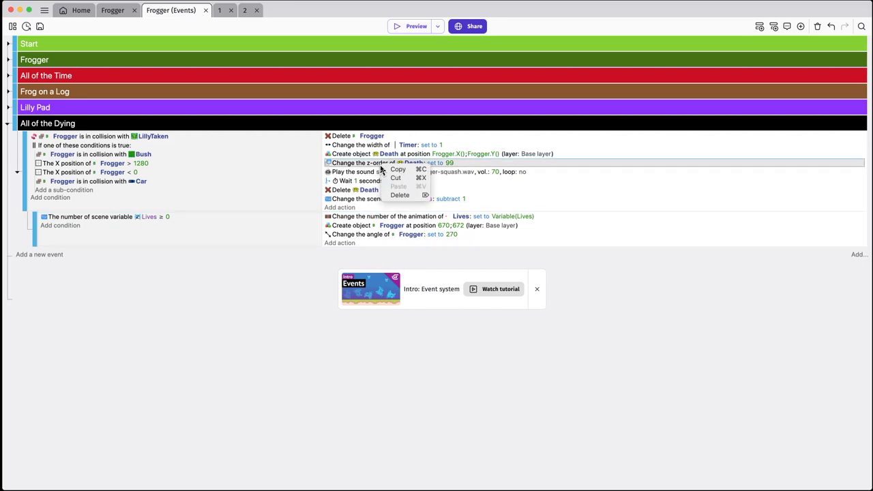
pyautogui.click(394, 169)
pyautogui.click(377, 245)
pyautogui.press('super+v')
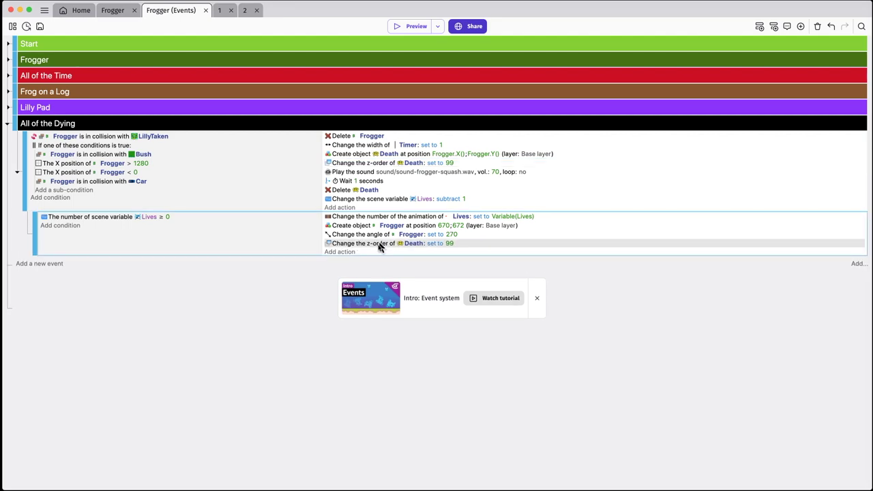
# Change the copied z-order action's object to Frogger, and copy the action setting Timer's width to 1 into the same sub-event
pyautogui.click(414, 243)
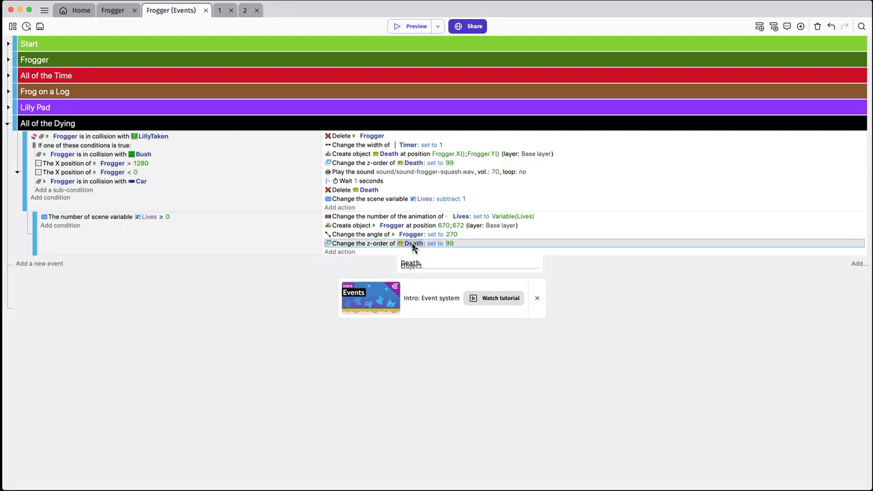
pyautogui.click(424, 264)
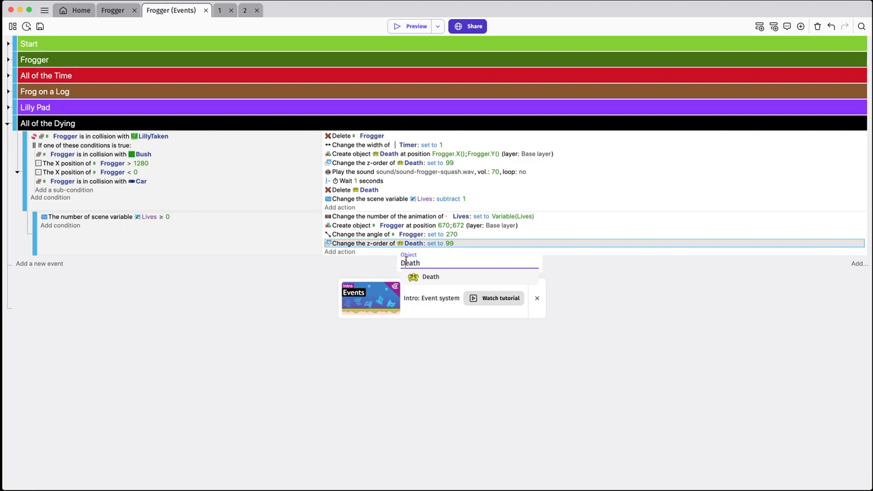
pyautogui.click(401, 264)
pyautogui.press('BackSpace')
pyautogui.press('Delete')
pyautogui.press('Delete')
pyautogui.press('Delete')
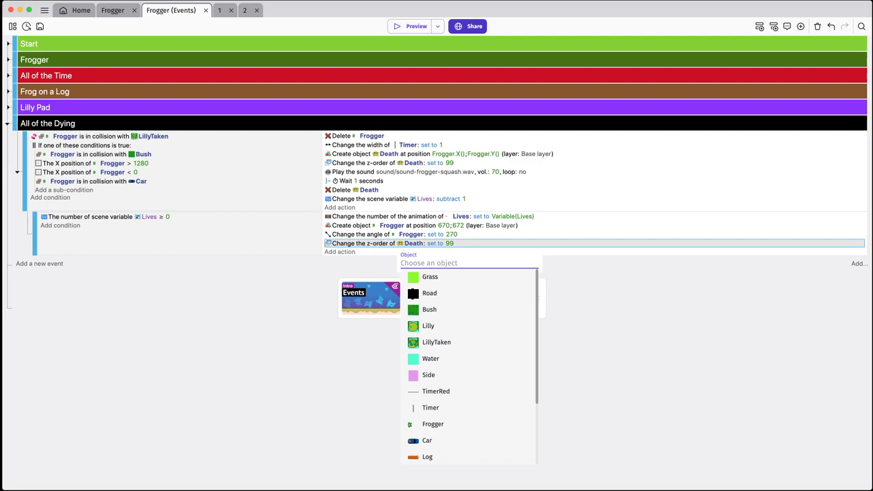
pyautogui.click(475, 426)
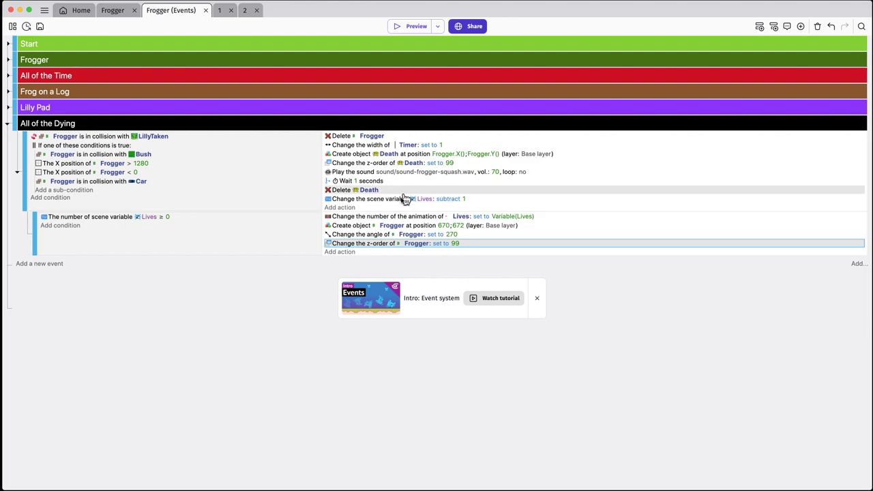
pyautogui.click(430, 146)
pyautogui.click(383, 252)
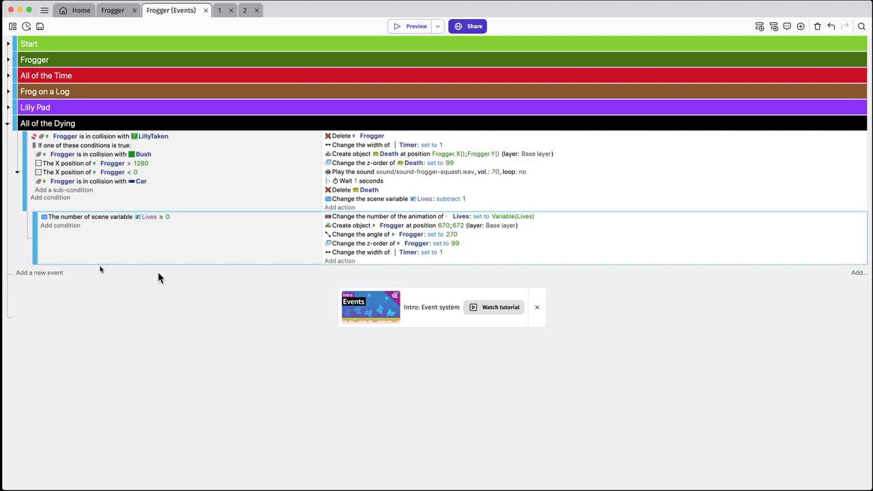
# Add a second sub-event under the dying event and copy the Lives ≥ 0 condition into it
pyautogui.click(54, 274)
pyautogui.moveTo(14, 270); pyautogui.dragTo(55, 277)
pyautogui.click(93, 222)
pyautogui.rightClick(96, 219)
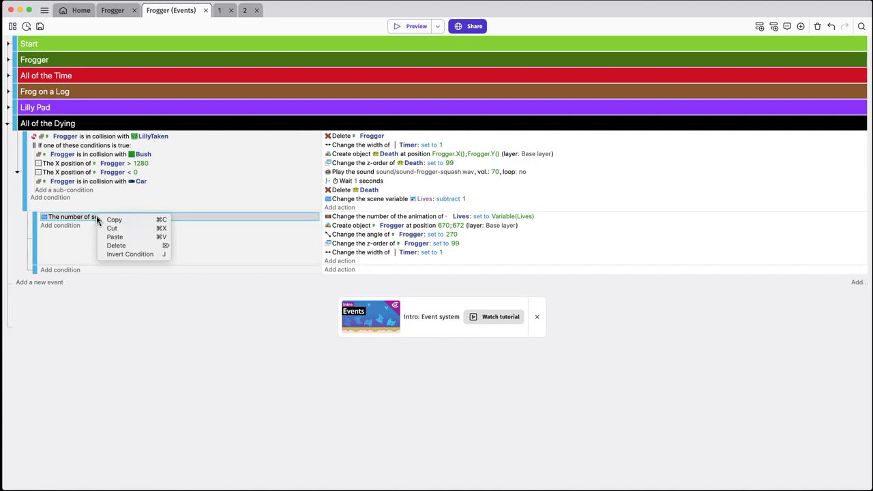
pyautogui.click(108, 220)
pyautogui.click(109, 272)
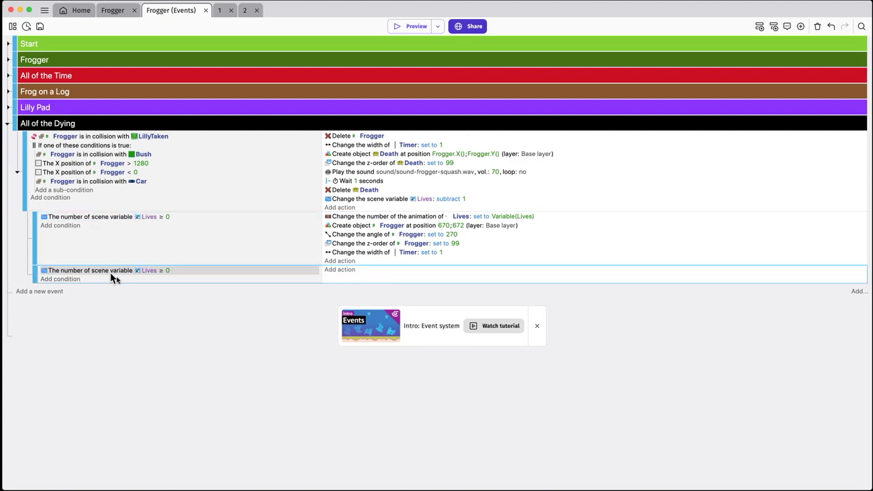
# Change the comparison sign of the second sub-event's Lives condition to < (less than)
pyautogui.click(149, 272)
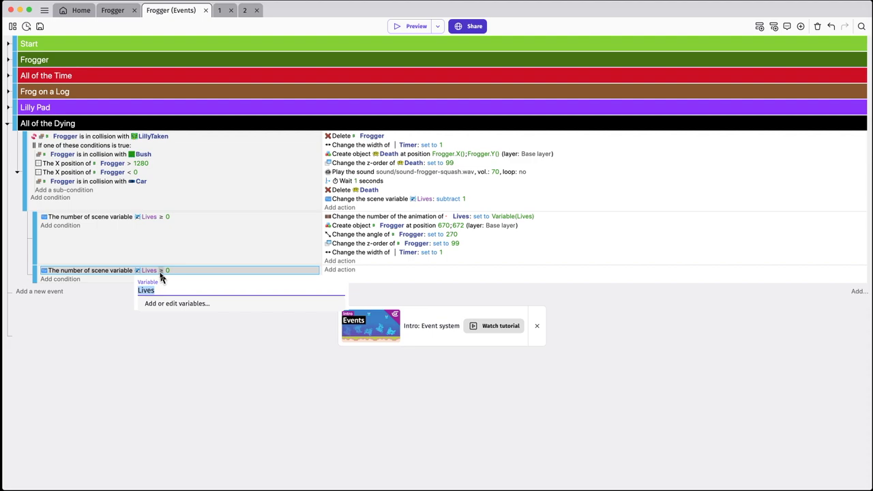
pyautogui.click(161, 272)
pyautogui.click(266, 294)
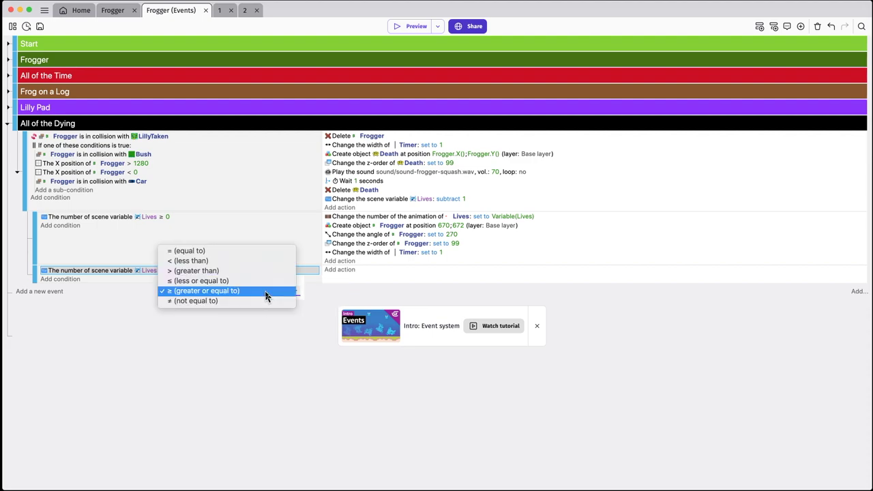
pyautogui.click(247, 261)
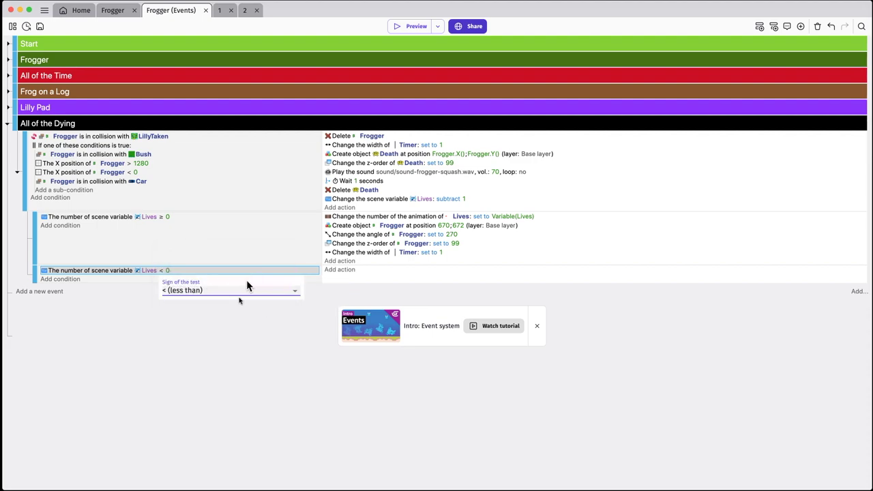
pyautogui.click(216, 337)
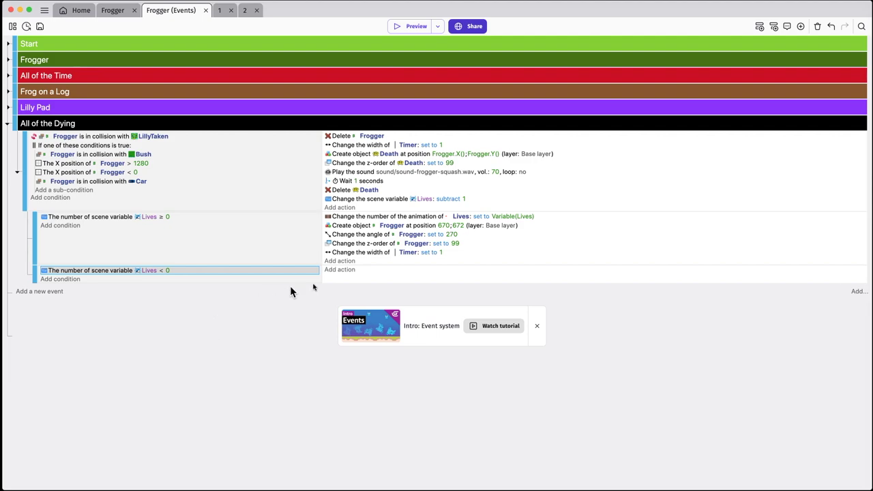
# Add an action to the Lives < 0 sub-event that creates GameOver at X 511, Y 320 on the base layer
pyautogui.click(339, 271)
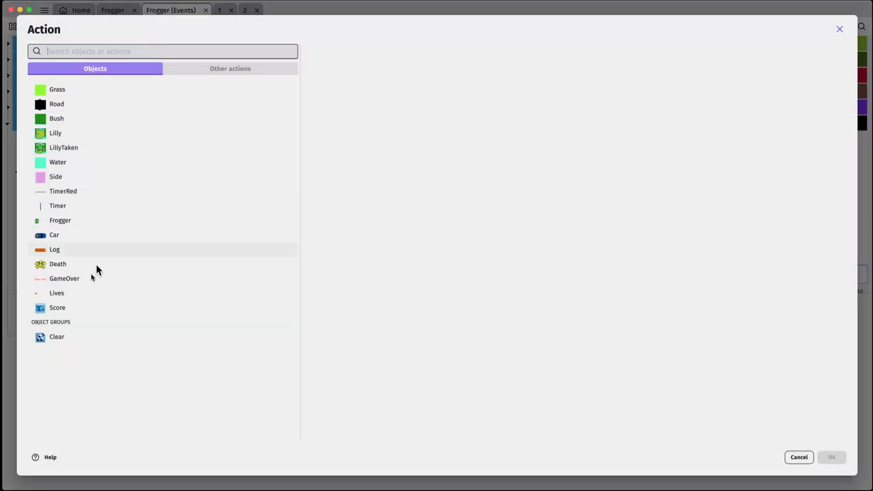
pyautogui.click(74, 281)
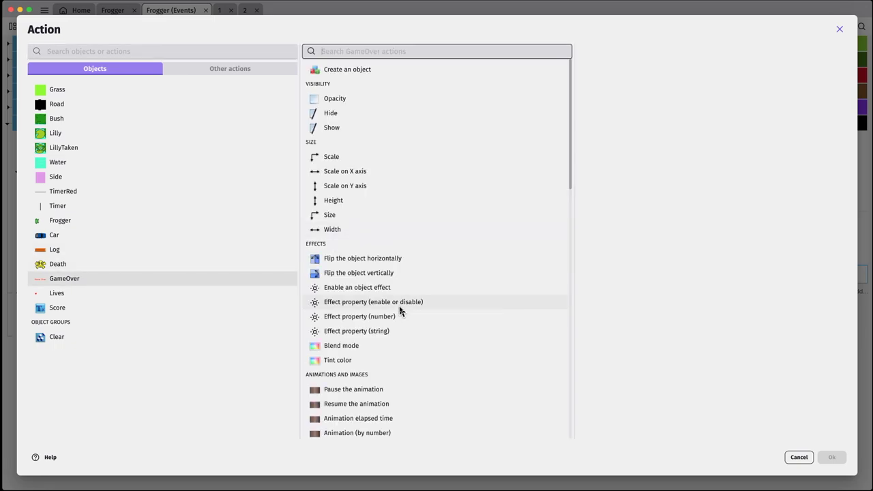
pyautogui.scroll(-2, 397, 311)
pyautogui.scroll(-7, 393, 302)
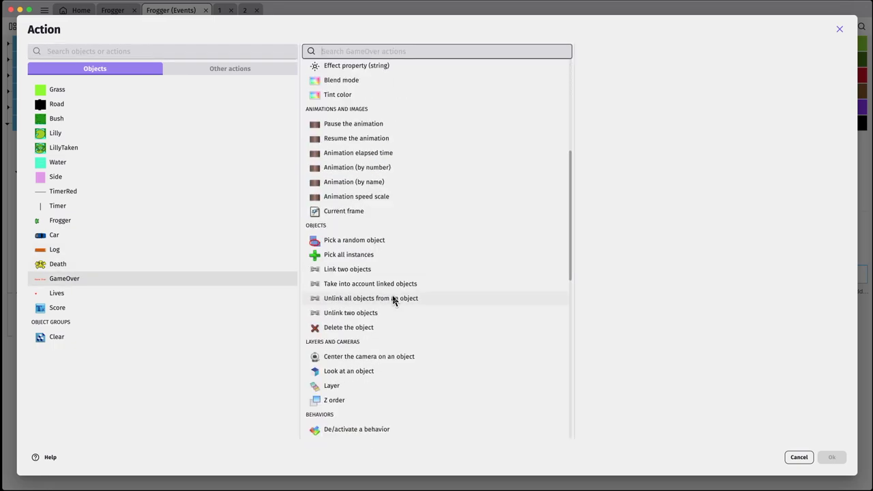
pyautogui.scroll(-3, 392, 298)
pyautogui.scroll(12, 393, 292)
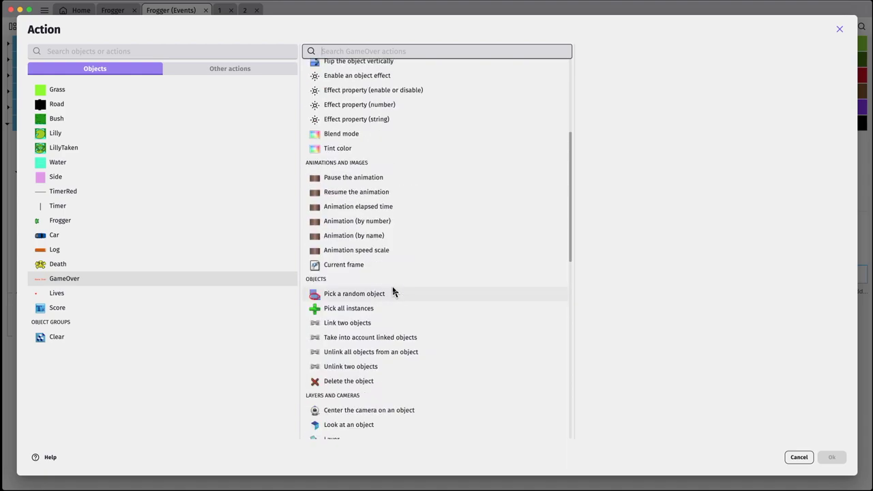
pyautogui.click(354, 70)
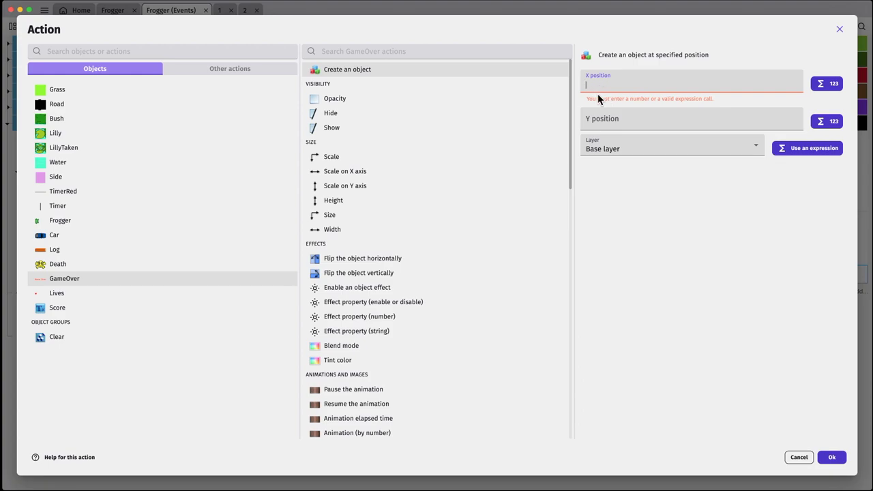
pyautogui.write('511')
pyautogui.click(623, 113)
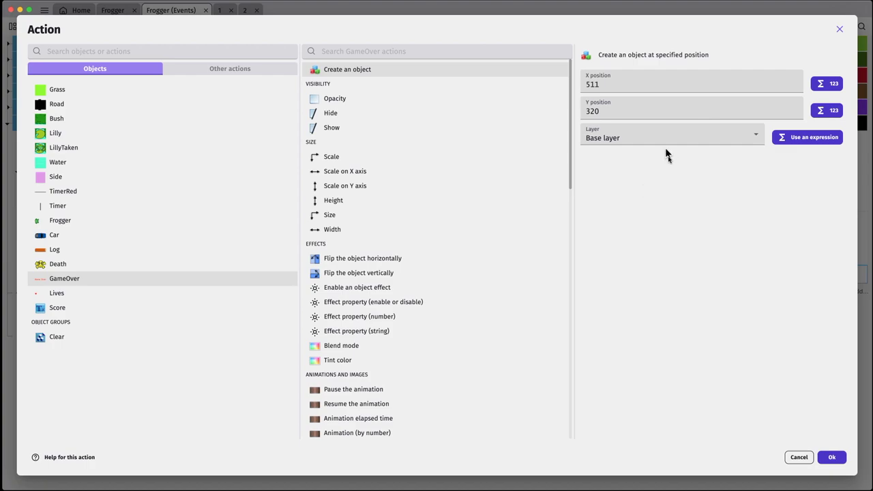
pyautogui.click(830, 458)
# Copy Frogger's z-order action into the Lives < 0 sub-event and change its object to GameOver
pyautogui.rightClick(459, 247)
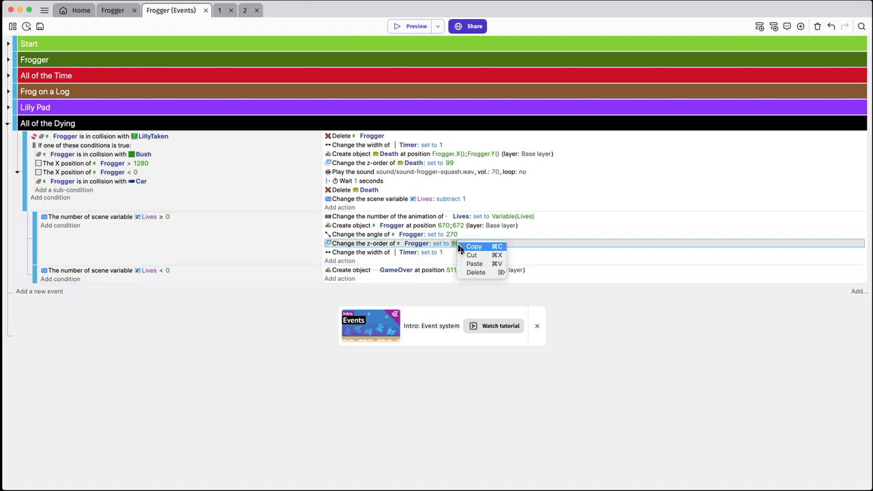
pyautogui.click(471, 247)
pyautogui.click(374, 280)
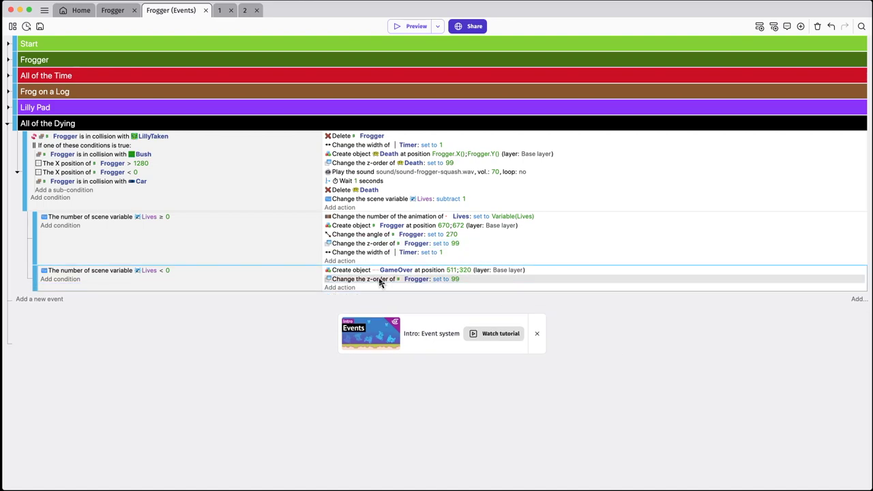
pyautogui.click(417, 280)
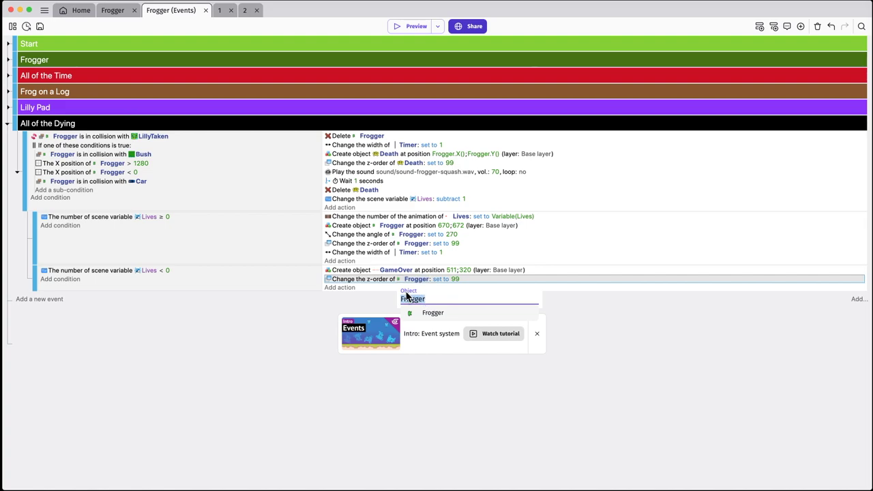
pyautogui.write('G')
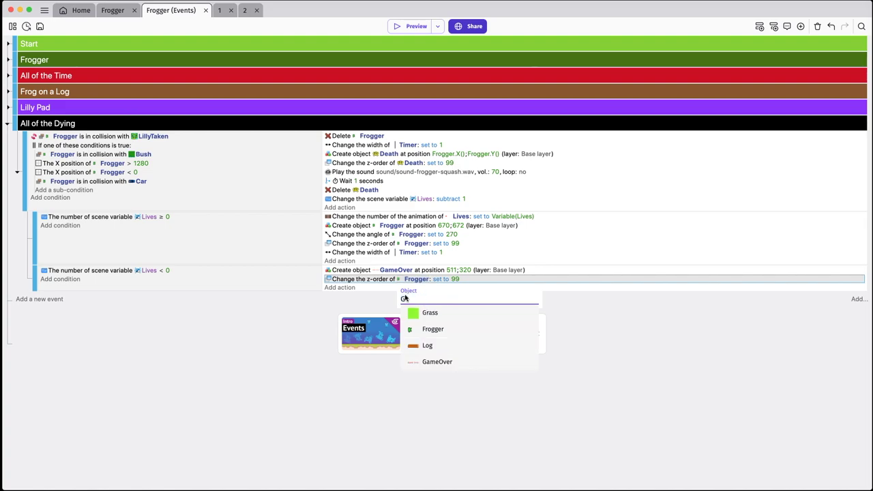
pyautogui.click(447, 362)
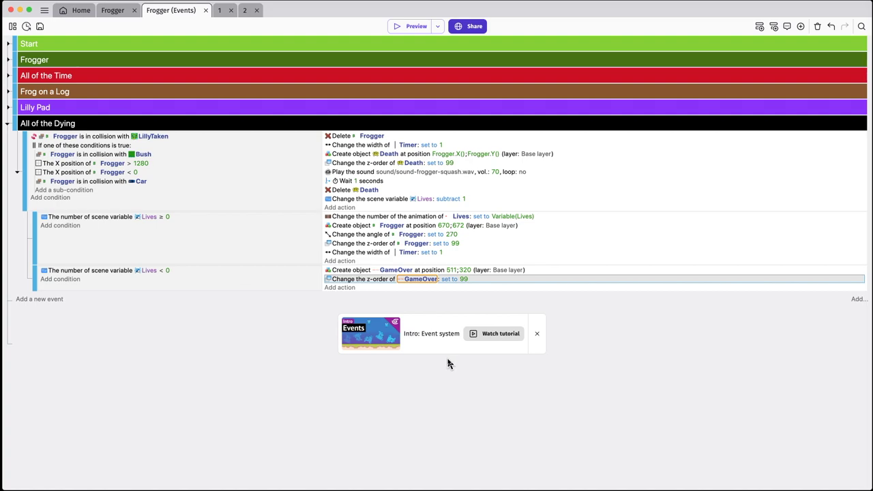
# Add an action to the Lives < 0 sub-event that waits 3 seconds
pyautogui.click(341, 288)
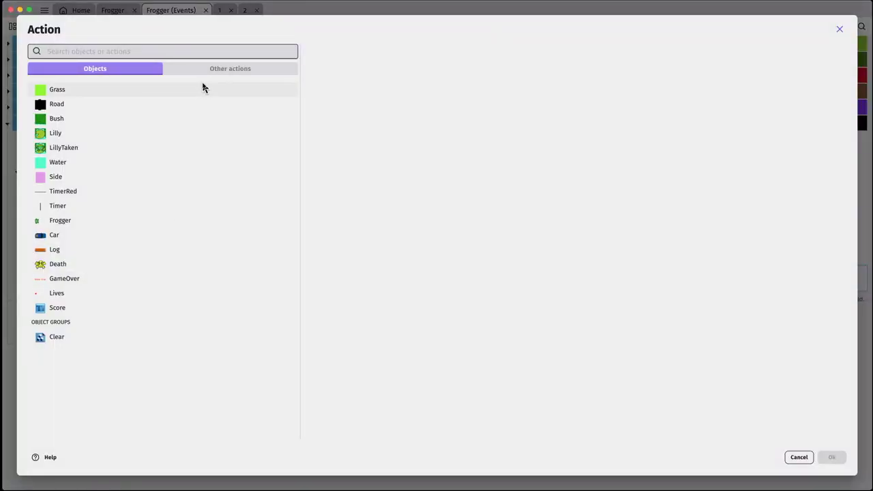
pyautogui.write('wait')
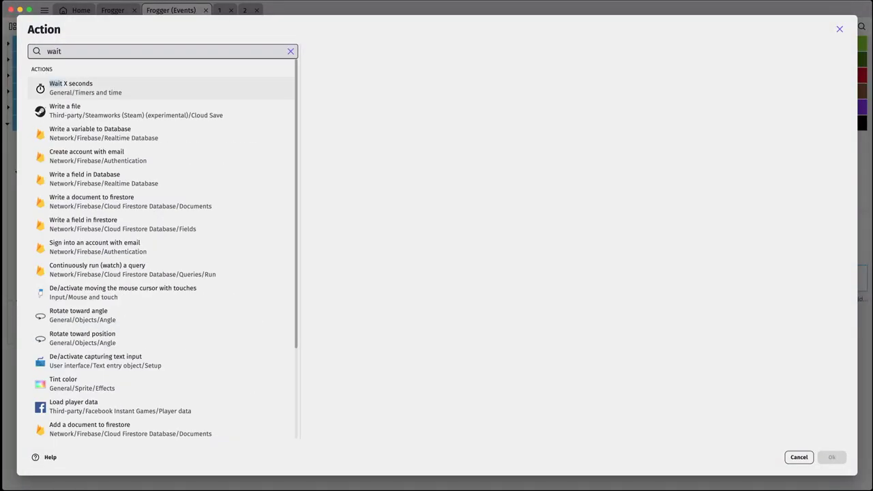
pyautogui.click(123, 96)
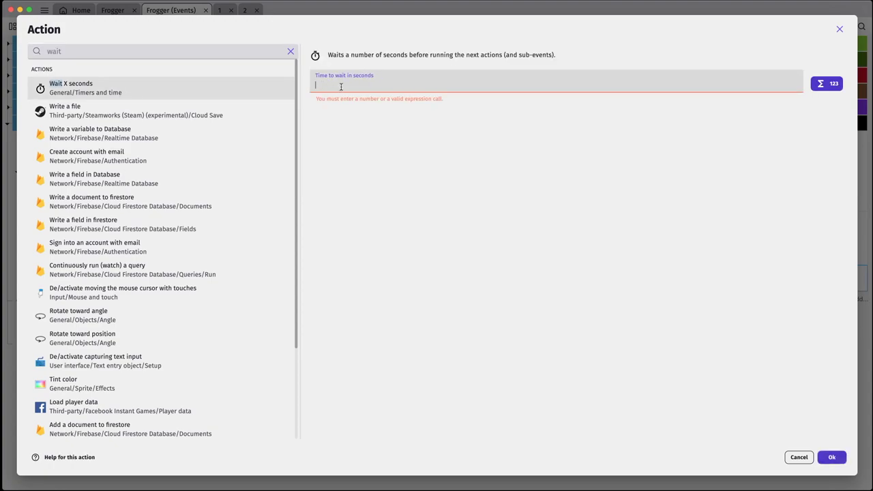
pyautogui.click(830, 458)
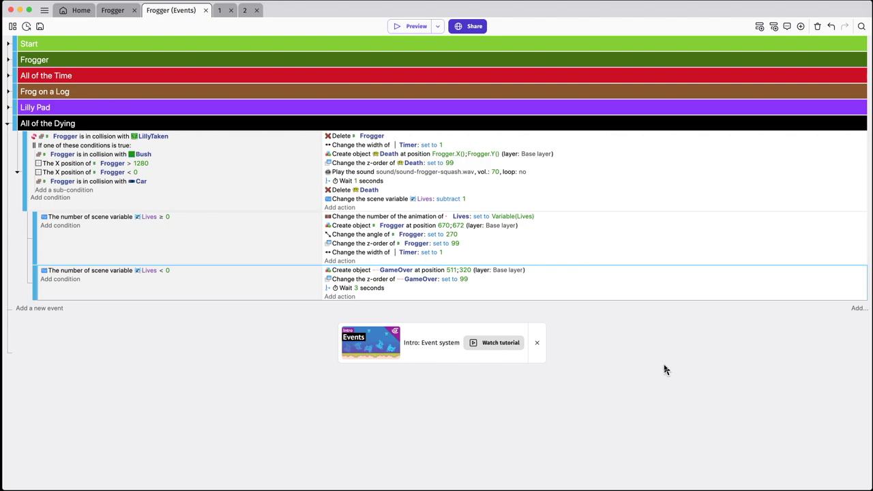
# Add an action to the Lives < 0 sub-event that changes the scene to Welcome
pyautogui.click(341, 297)
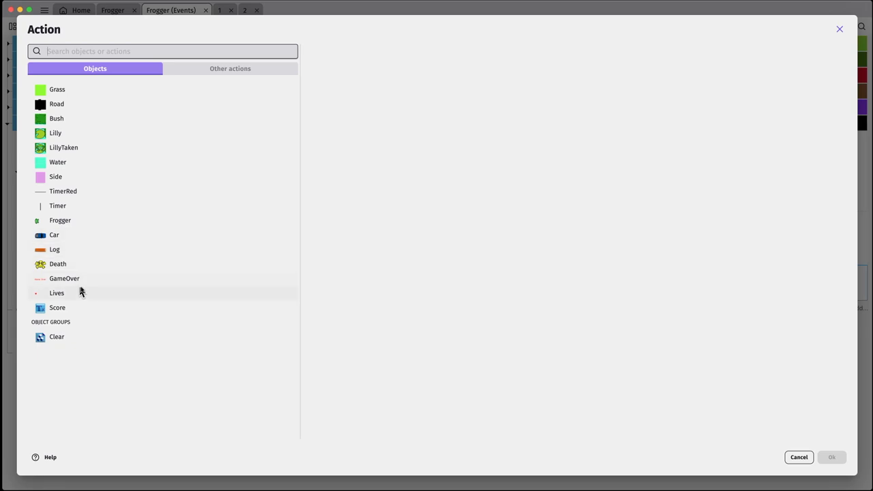
pyautogui.click(183, 71)
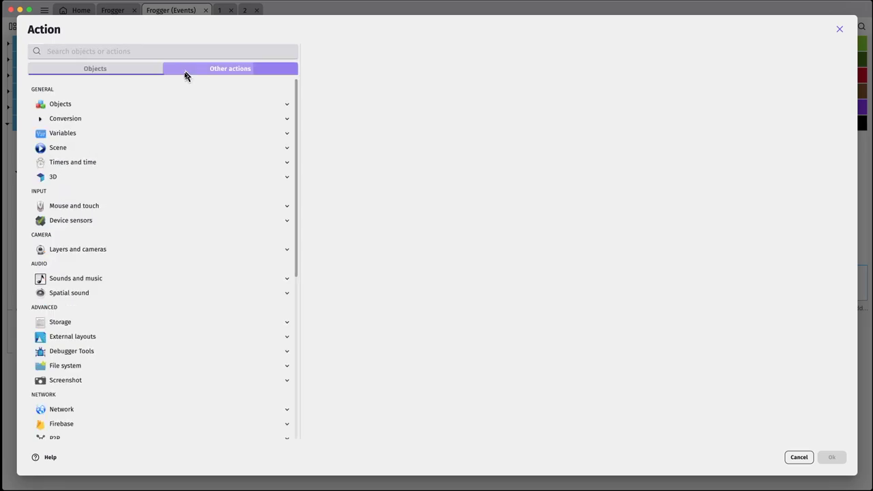
pyautogui.click(87, 150)
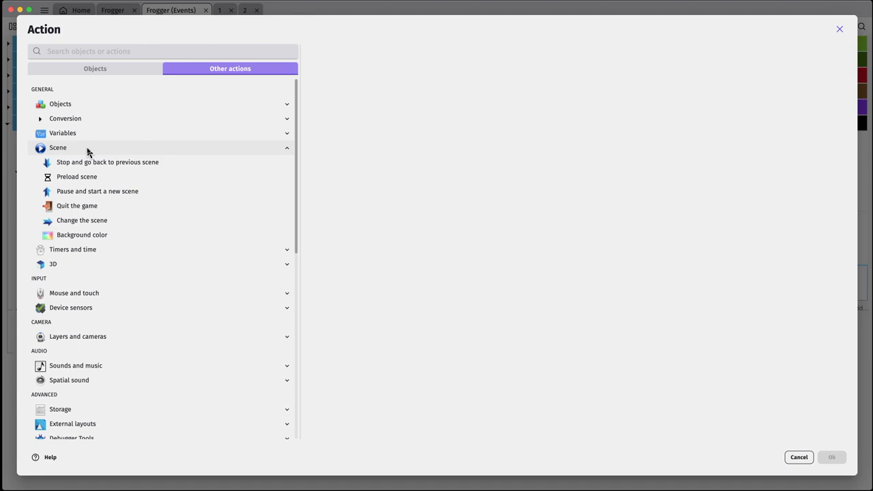
pyautogui.click(87, 220)
pyautogui.click(374, 136)
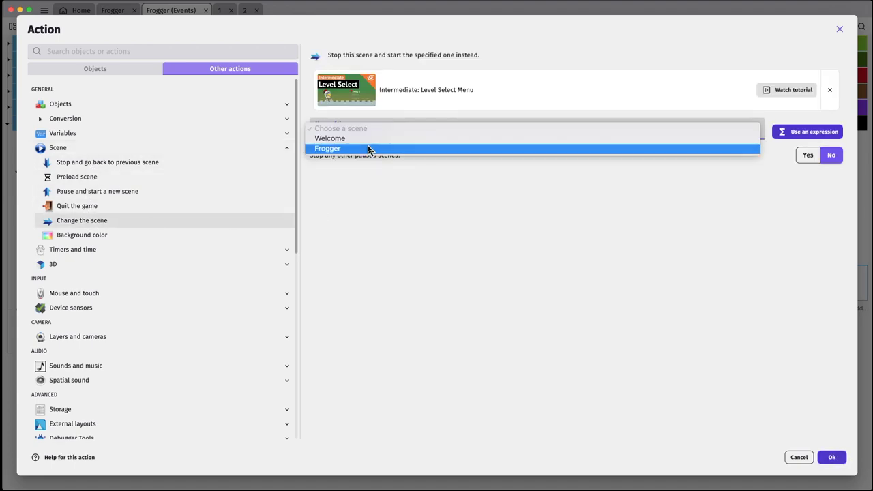
pyautogui.click(367, 139)
pyautogui.click(831, 457)
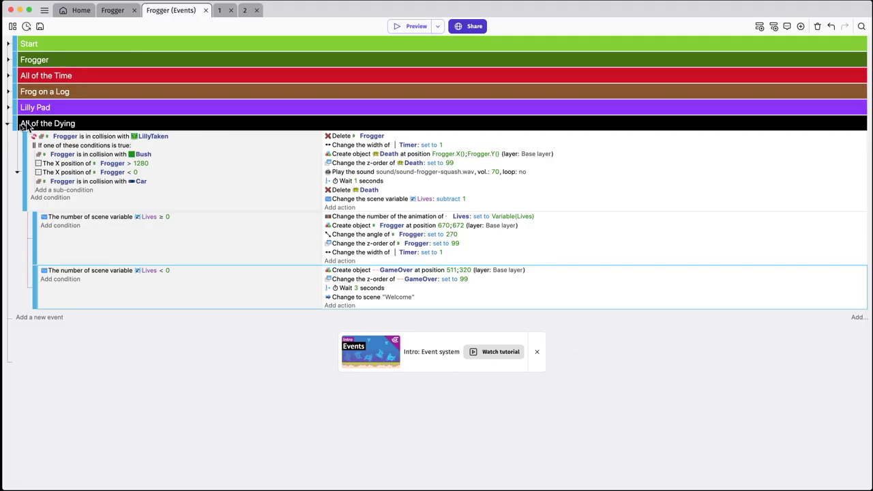
# Collapse the All of the Dying group and launch a preview of the game
pyautogui.click(8, 127)
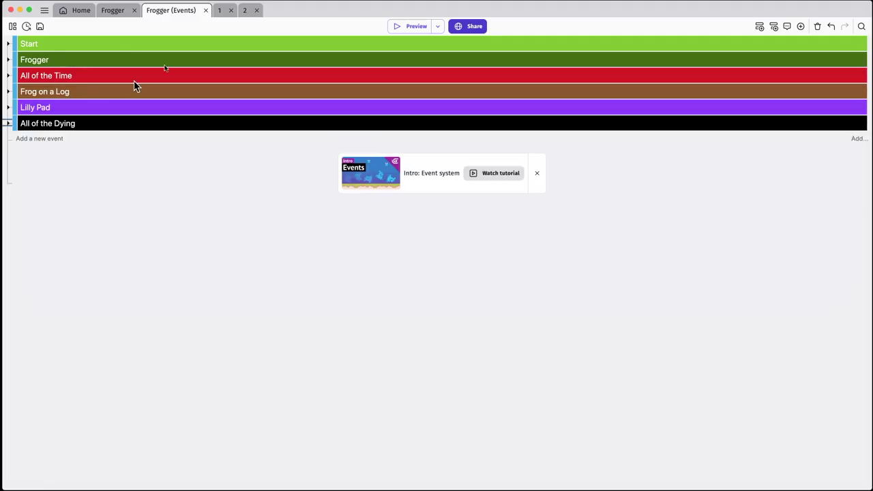
pyautogui.click(409, 27)
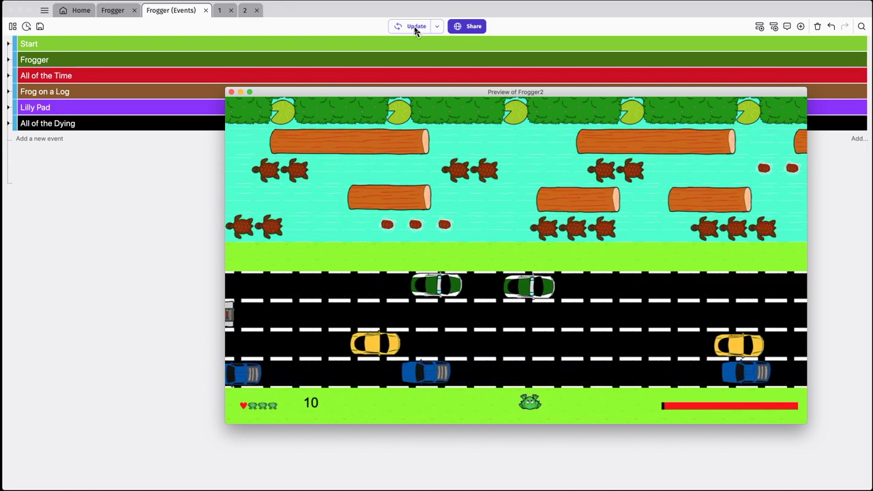
# In the preview, move the frog across the four traffic lanes to the middle grass strip while avoiding the cars
pyautogui.press('Left')
pyautogui.press('Left')
pyautogui.press('Left')
pyautogui.press('Up')
pyautogui.press('Up')
pyautogui.press('Up')
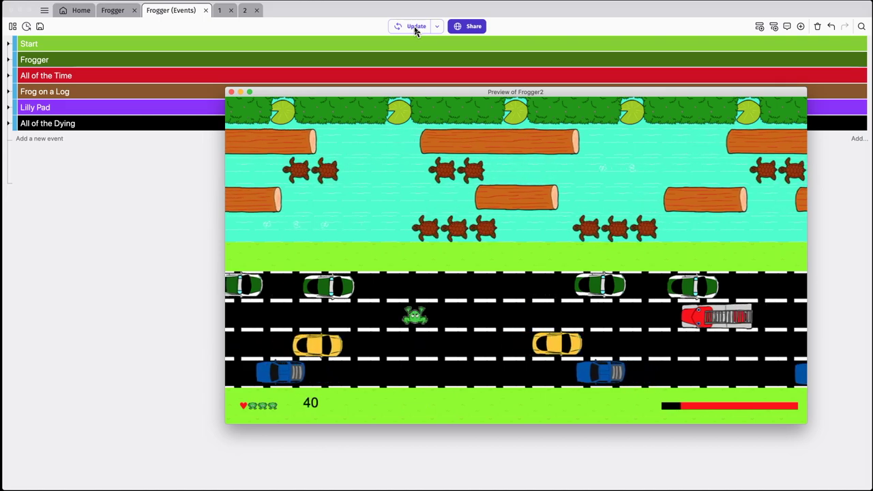
pyautogui.press('Left')
pyautogui.press('Left')
pyautogui.press('Left')
pyautogui.press('Left')
pyautogui.press('Up')
pyautogui.press('Up')
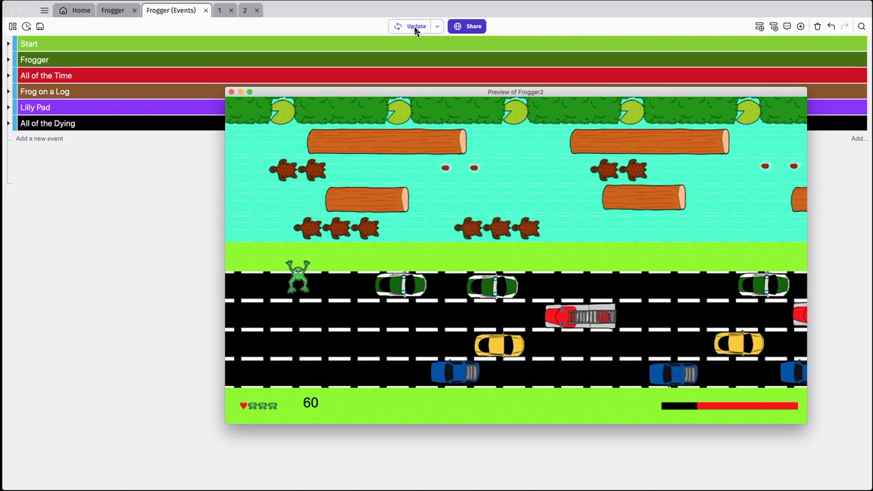
# Move the frog from the middle grass strip across the river on the turtles and logs to the far bank
pyautogui.press('Right')
pyautogui.press('Right')
pyautogui.press('Right')
pyautogui.press('Right')
pyautogui.press('Up')
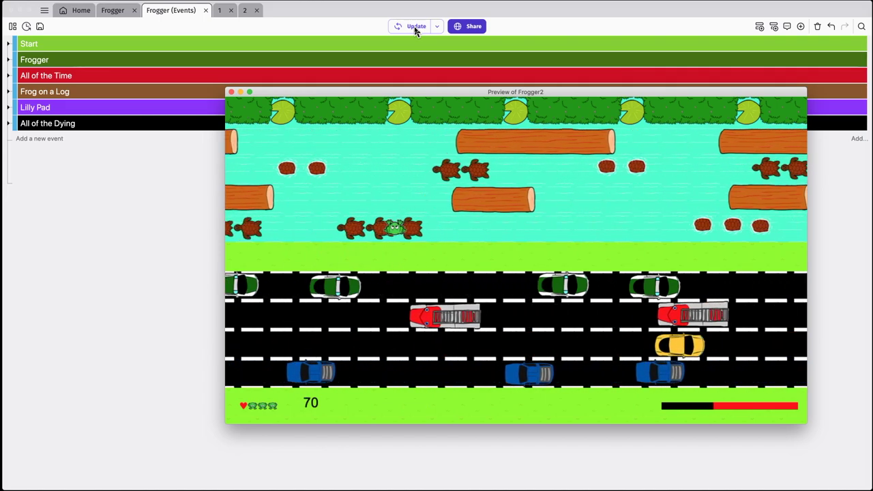
pyautogui.press('Up')
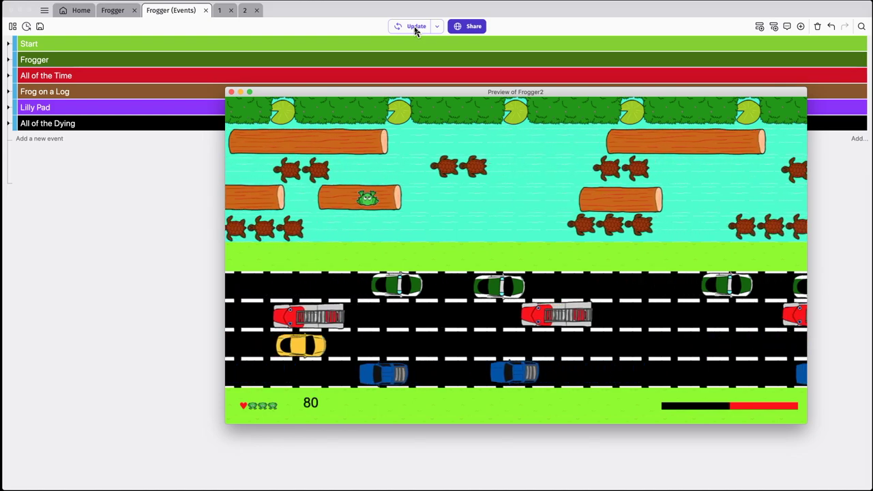
pyautogui.press('Up')
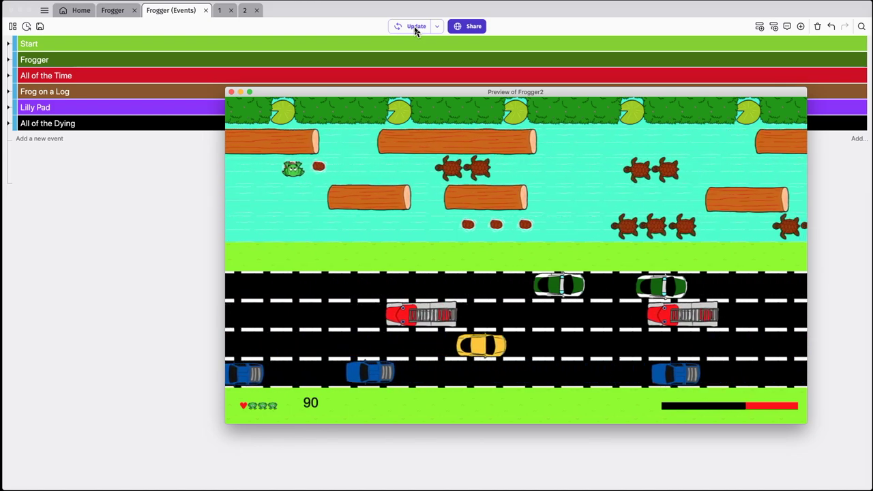
pyautogui.press('Up')
pyautogui.press('Up')
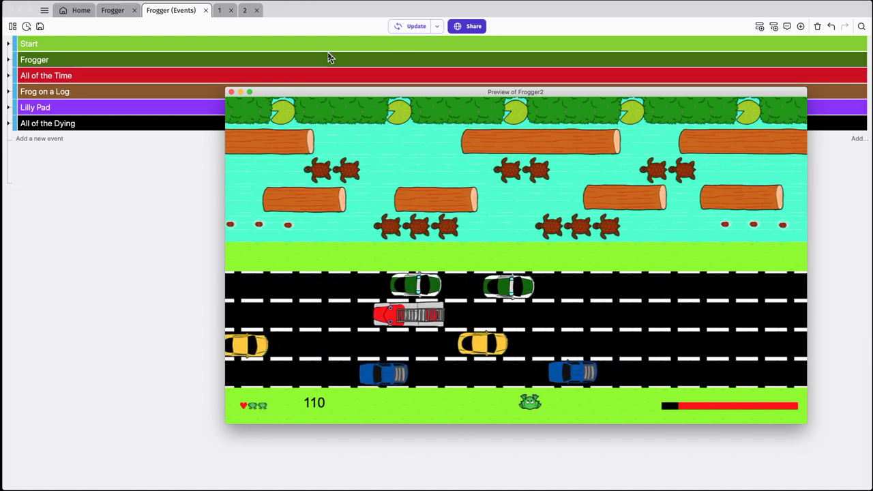
# Test the side-edge death by moving the frog left along the starting grass past the screen edge, and close the preview
pyautogui.press('Left')
pyautogui.press('Left')
pyautogui.press('Left')
pyautogui.press('Left')
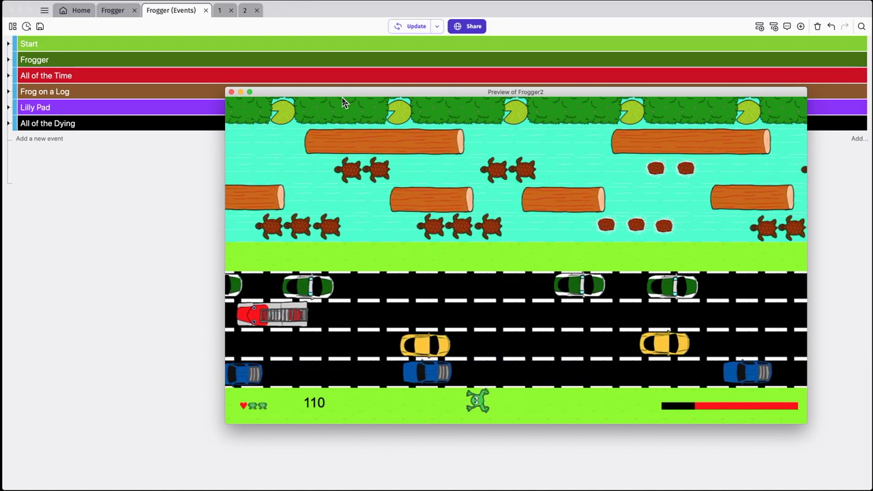
pyautogui.press('Left')
pyautogui.press('Left')
pyautogui.press('Left')
pyautogui.press('Left')
pyautogui.press('Left')
pyautogui.press('Left')
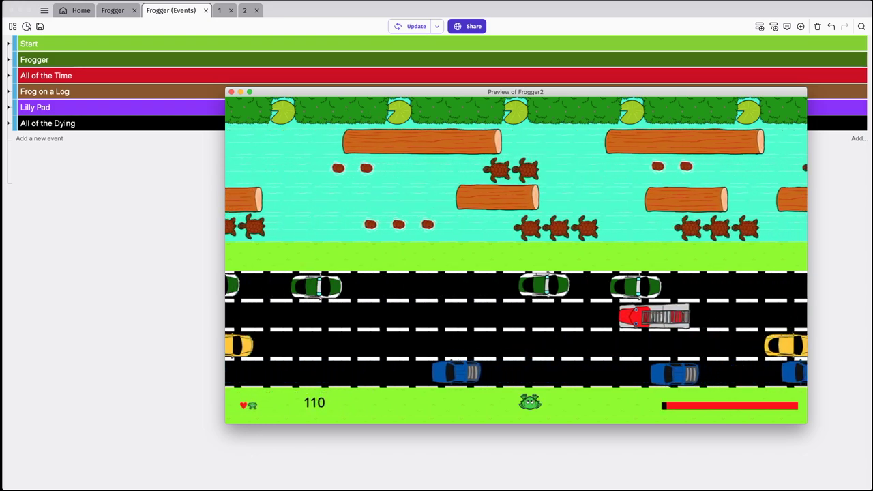
pyautogui.click(231, 92)
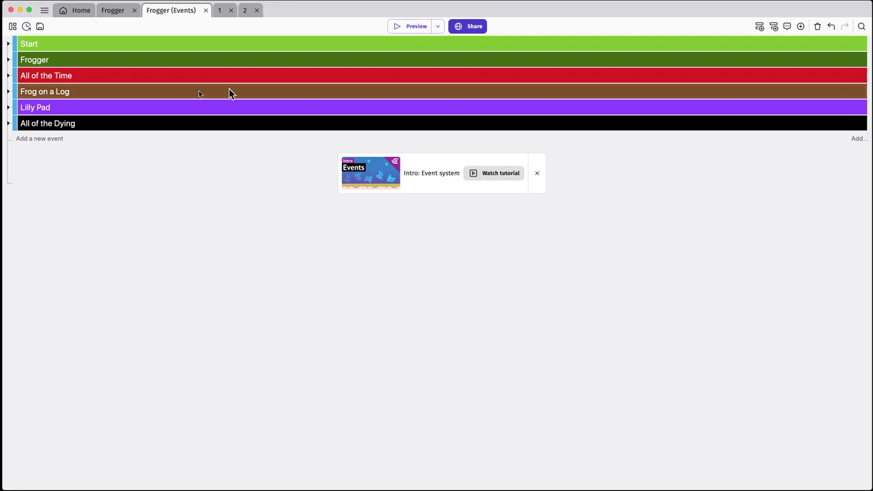
# Copy the main death event with its sub-events from All of the Dying below the group and remove the copy's conditions
pyautogui.click(9, 124)
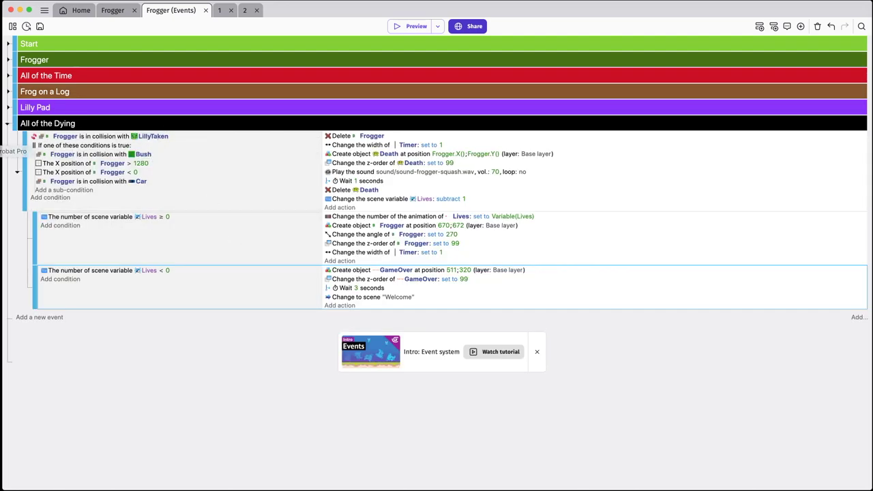
pyautogui.rightClick(24, 159)
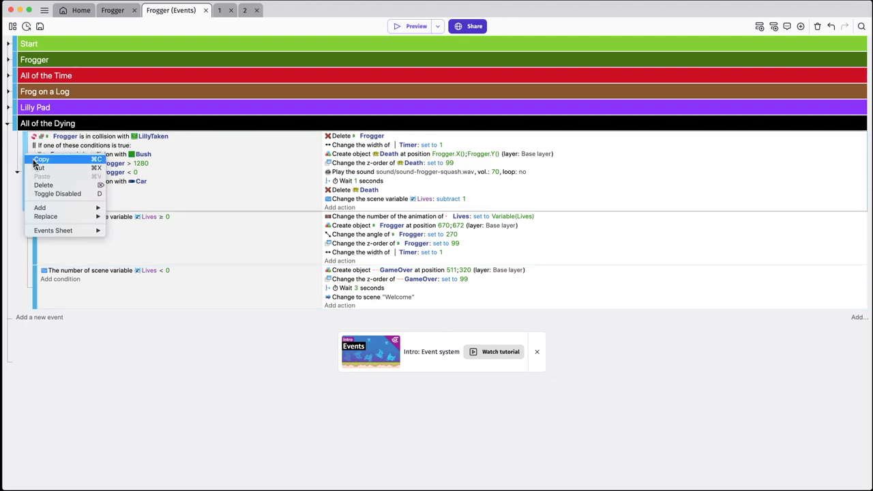
pyautogui.click(63, 319)
pyautogui.click(45, 318)
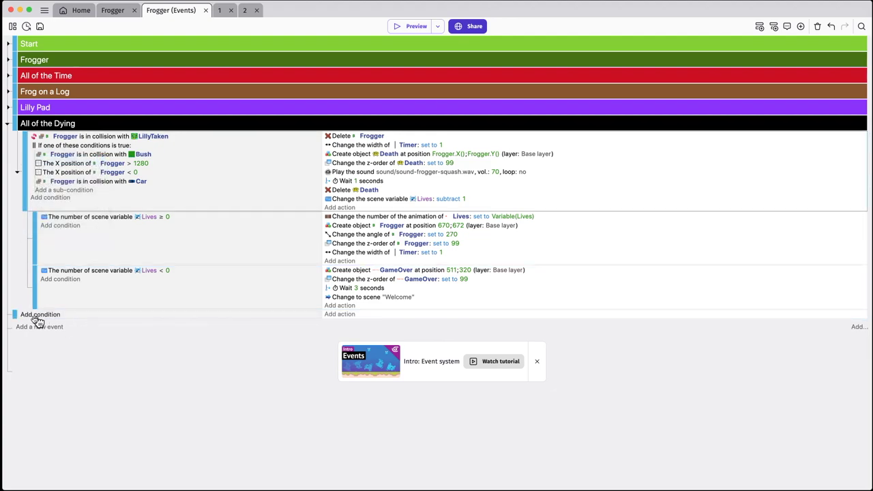
pyautogui.rightClick(14, 315)
pyautogui.click(43, 335)
pyautogui.rightClick(113, 319)
pyautogui.click(127, 343)
pyautogui.rightClick(93, 319)
pyautogui.click(112, 345)
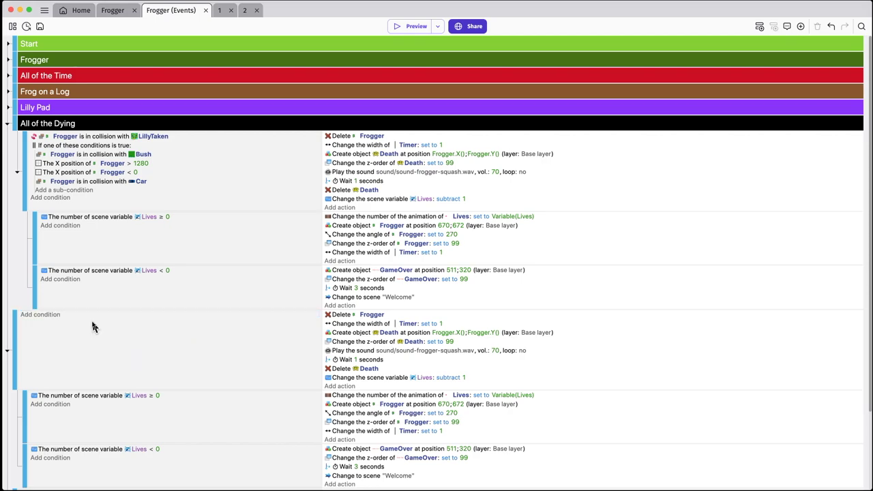
# Add a condition to the copied death event that Timer's width is ≥ 300, and launch a preview of the game
pyautogui.click(40, 315)
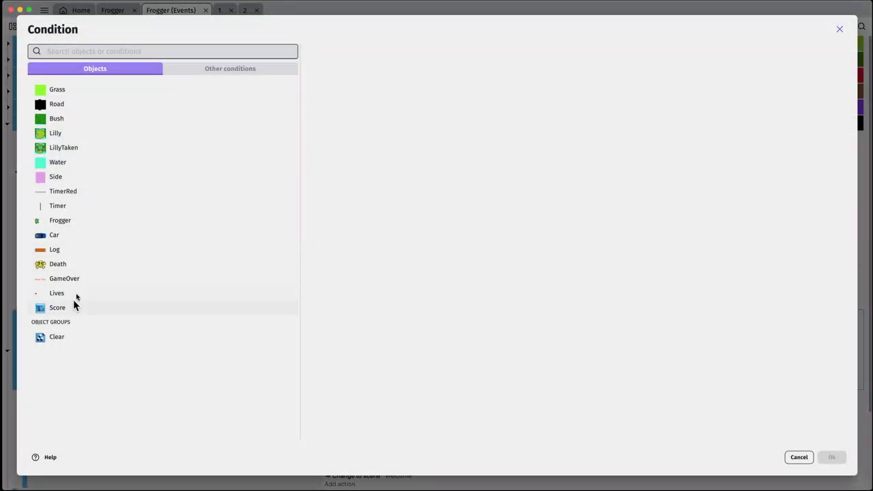
pyautogui.click(81, 205)
pyautogui.click(346, 186)
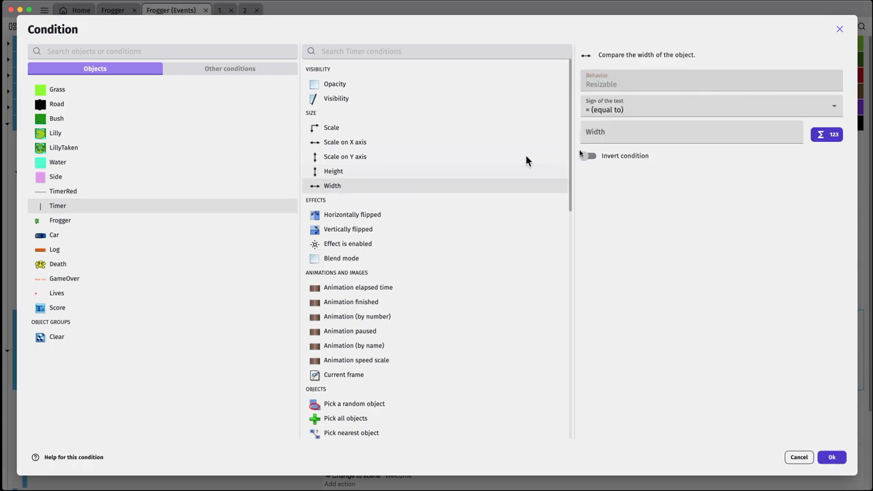
pyautogui.click(642, 109)
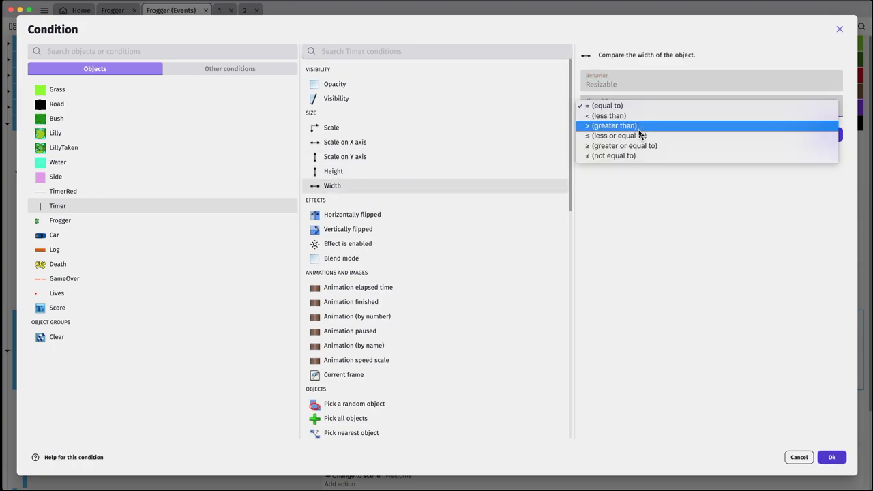
pyautogui.click(638, 146)
pyautogui.click(624, 133)
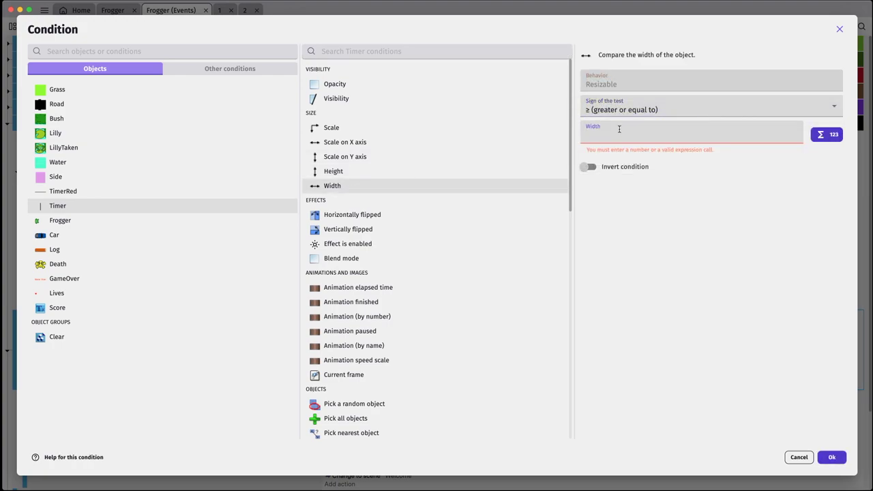
pyautogui.write('300')
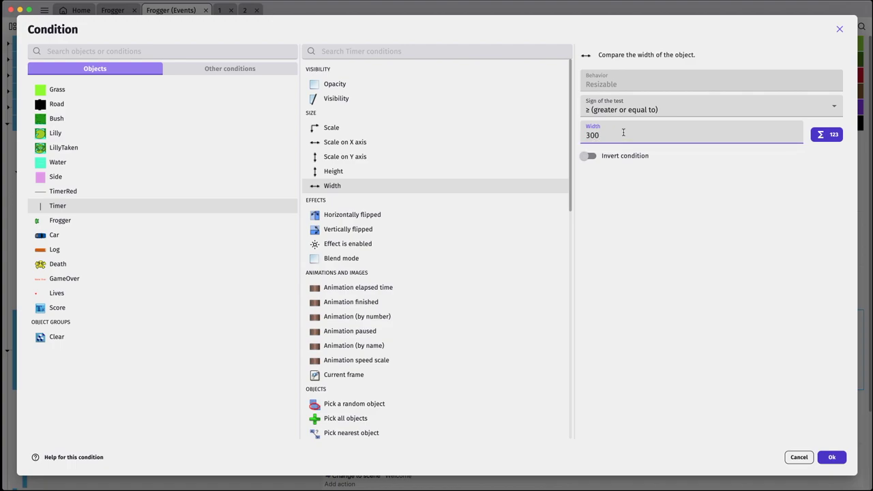
pyautogui.click(831, 459)
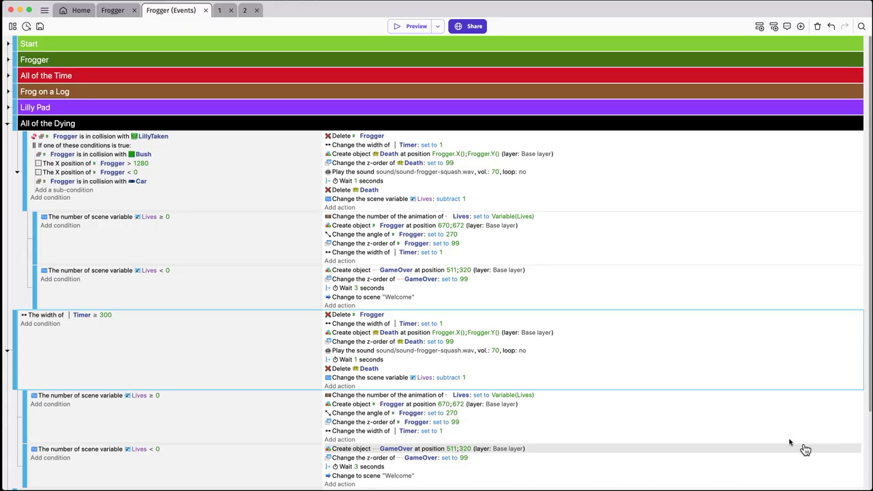
pyautogui.click(396, 29)
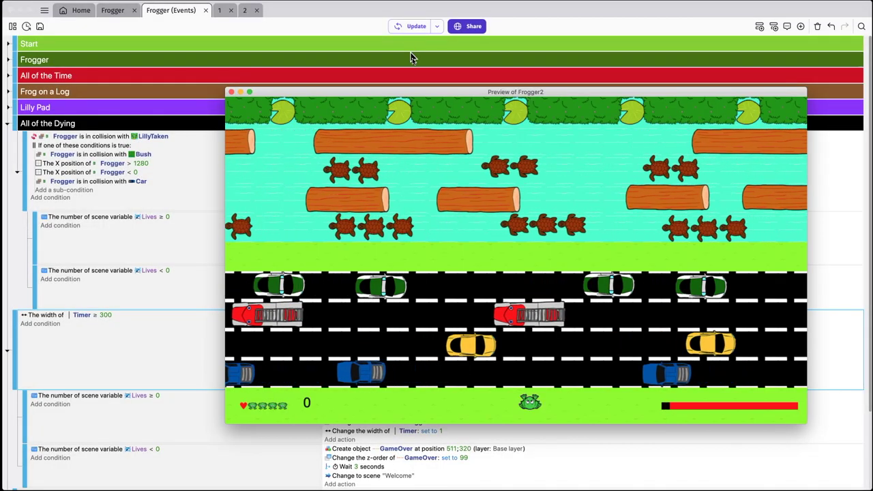